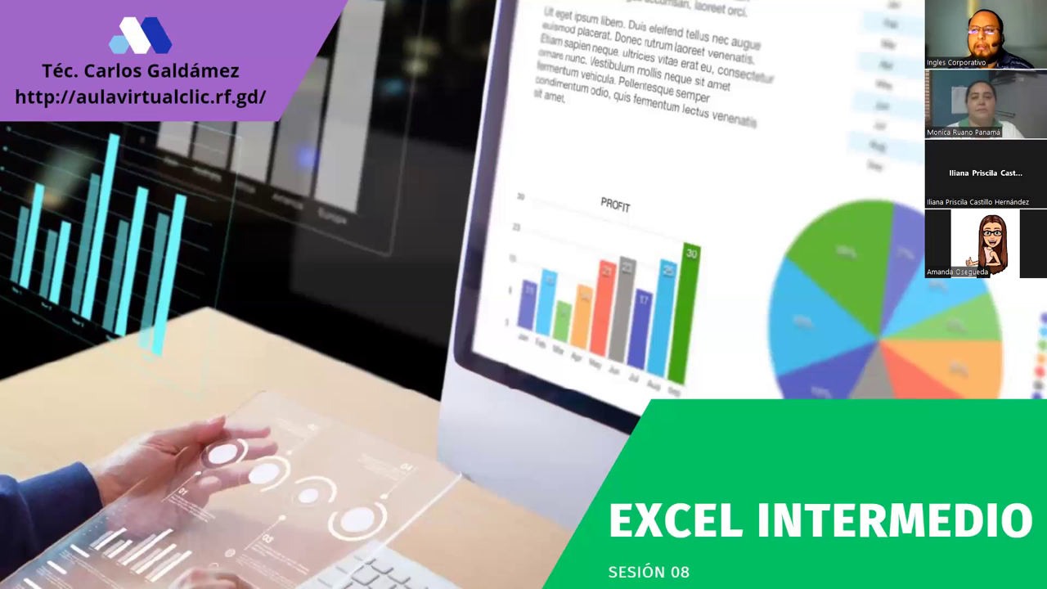
Clear the session 08 title animation and move on to the six-item Agenda slide.
{"action": "left_click", "coordinate": [510, 346]}
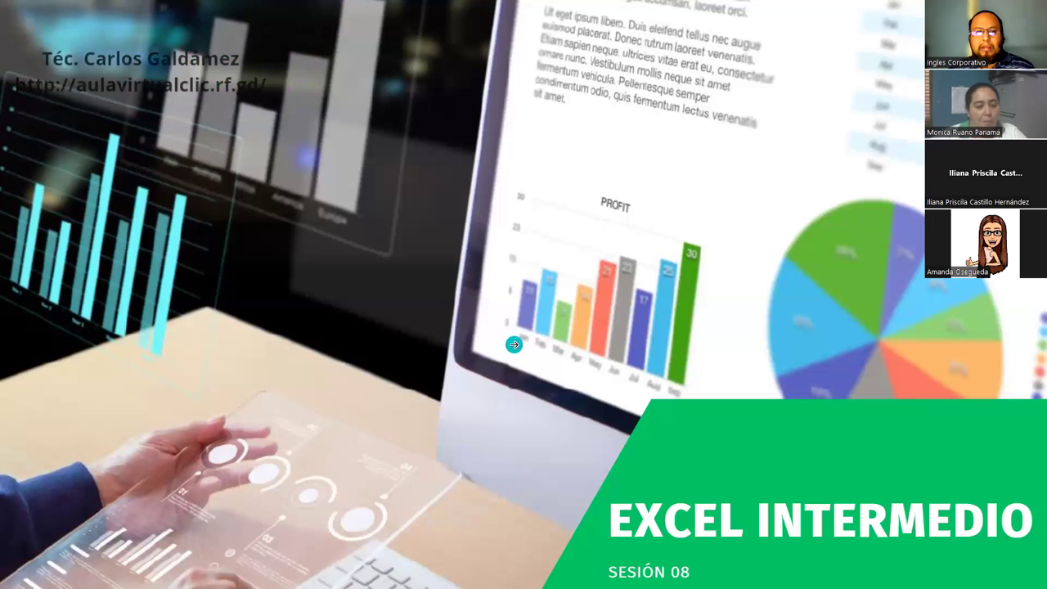
{"action": "left_click", "coordinate": [514, 346]}
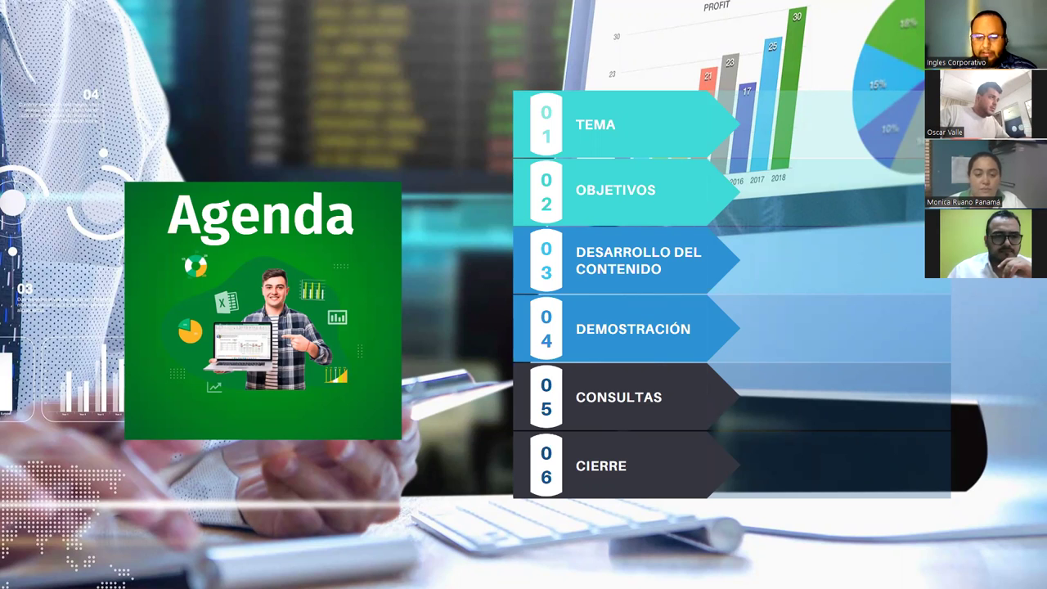
Step past the Agenda and TEMA: FUNCIÓN BUSCARH slides to the OBJETIVO DE LA SESIÓN 08 slide.
{"action": "left_click", "coordinate": [748, 365]}
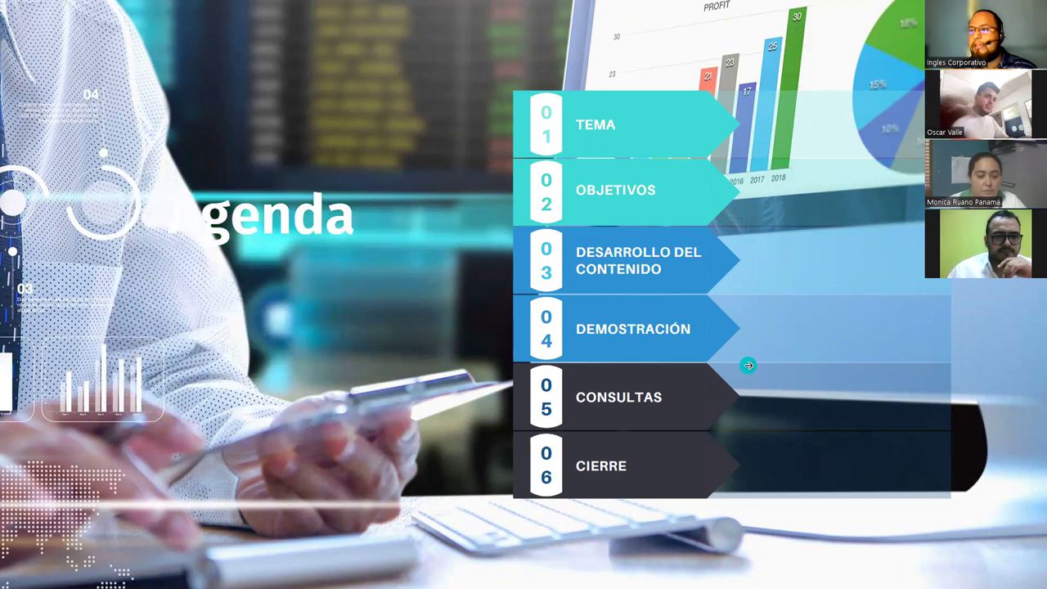
{"action": "left_click", "coordinate": [748, 365]}
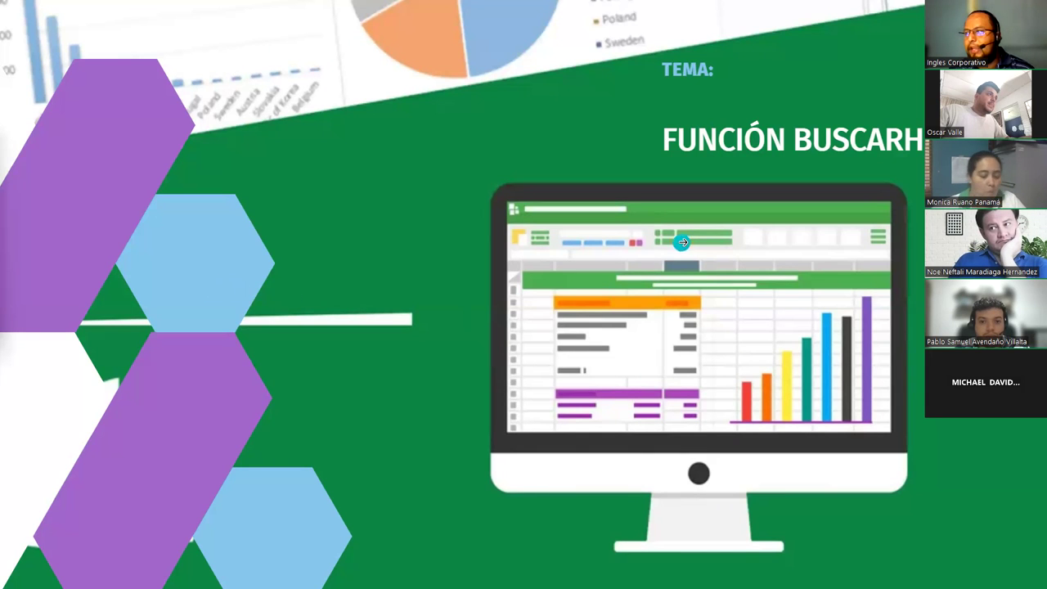
{"action": "left_click", "coordinate": [692, 256]}
{"action": "left_click", "coordinate": [692, 255]}
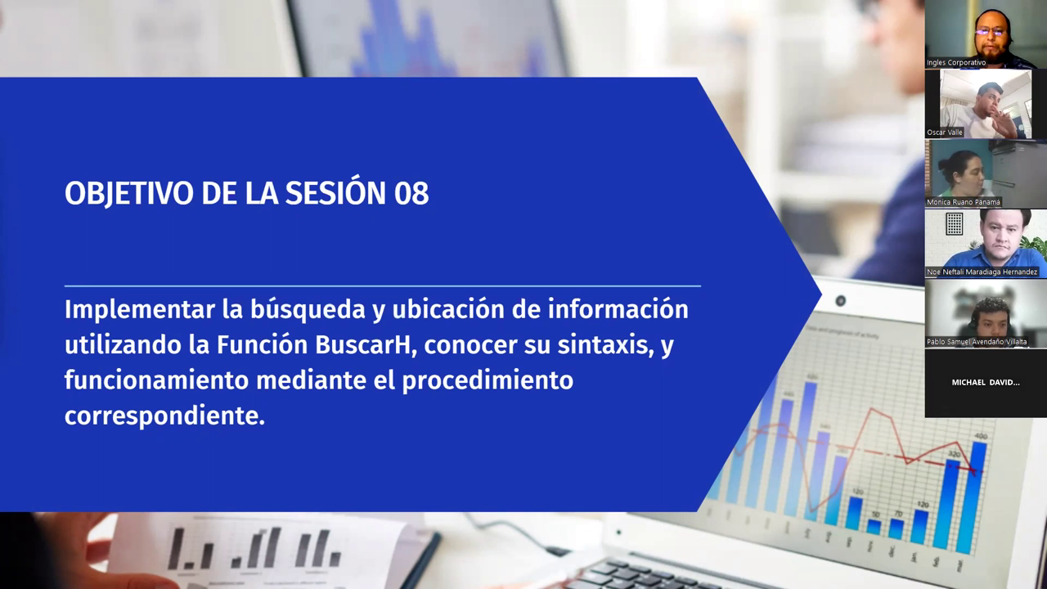
Advance to the 'Cuando utilizar la función BUSCARH' slide contrasting BUSCARH with BUSCARV.
{"action": "left_click", "coordinate": [886, 262]}
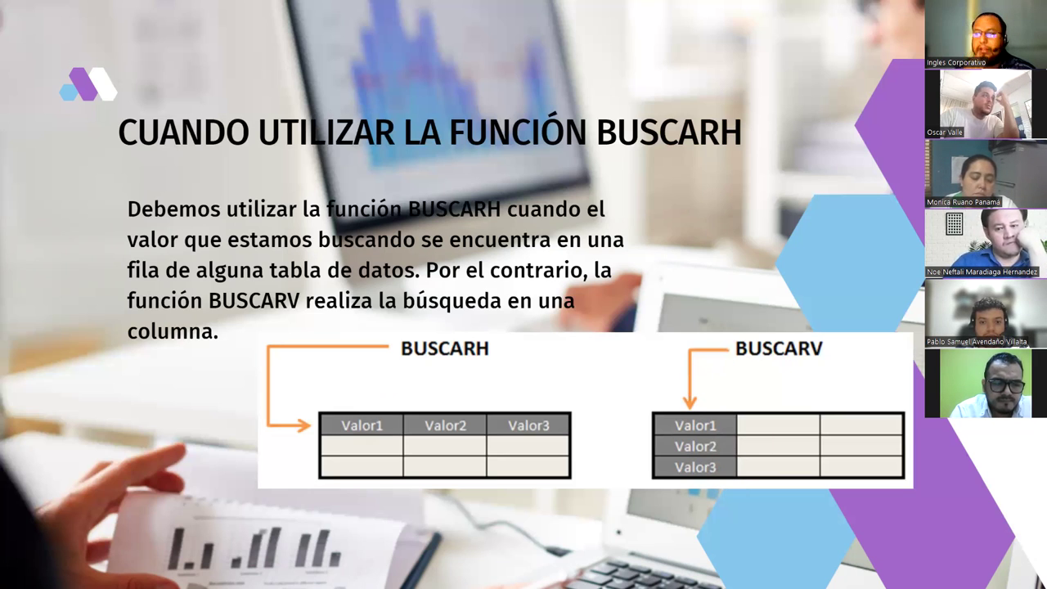
Advance to the SINTAXIS DE LA FUNCIÓN BUSCARH slide showing the function-arguments dialog.
{"action": "key", "text": "Right"}
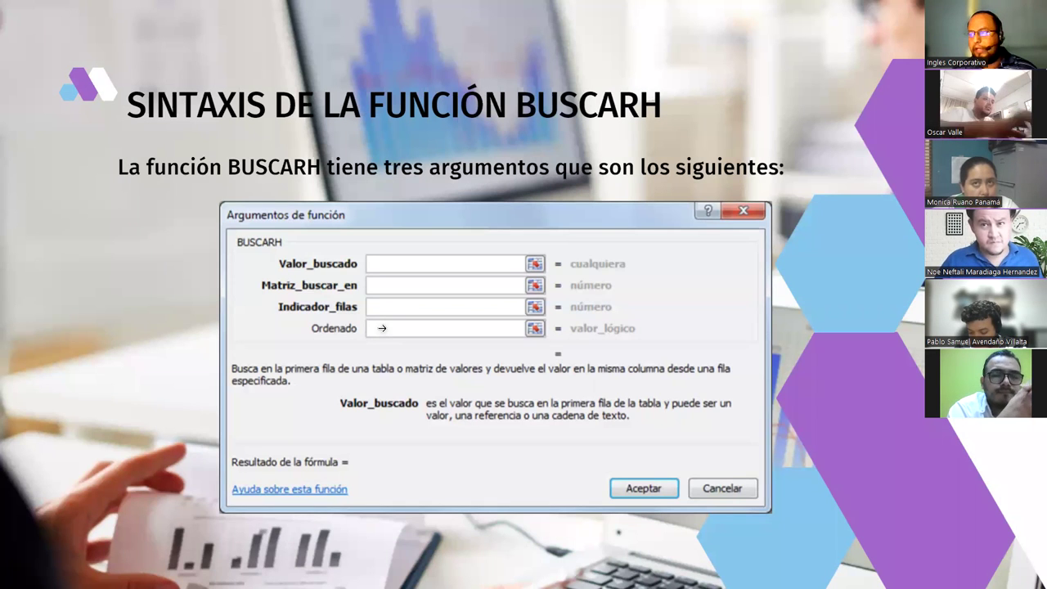
Move on to slide 8 of 15, describing the four BUSCARH arguments and the #N/A result.
{"action": "left_click", "coordinate": [797, 316]}
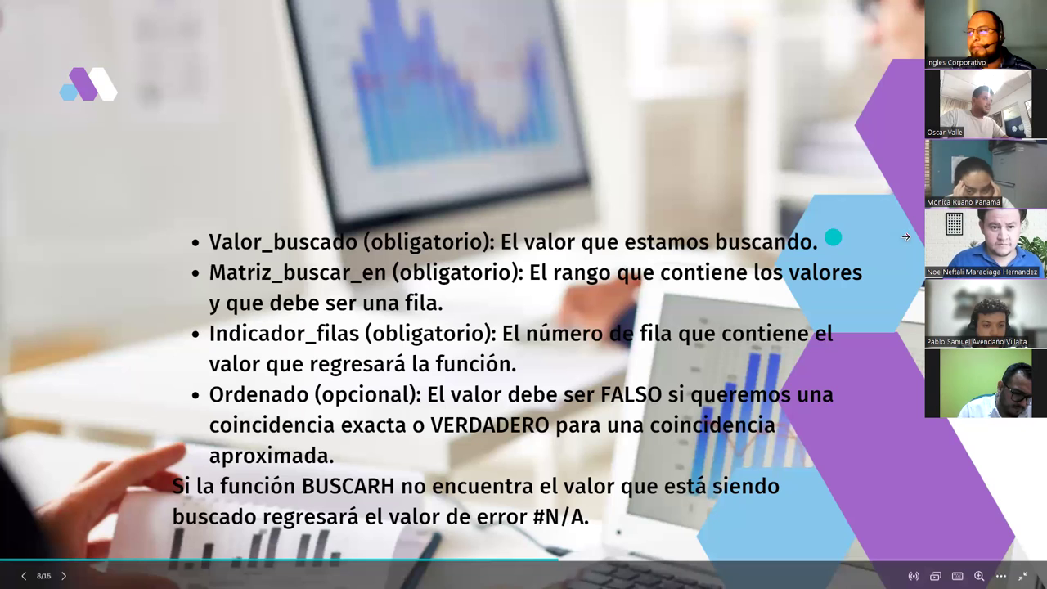
Advance to the 'Ejemplo de la función BUSCARH' slide and open a blank Excel workbook.
{"action": "left_click", "coordinate": [906, 236]}
{"action": "left_click", "coordinate": [906, 236]}
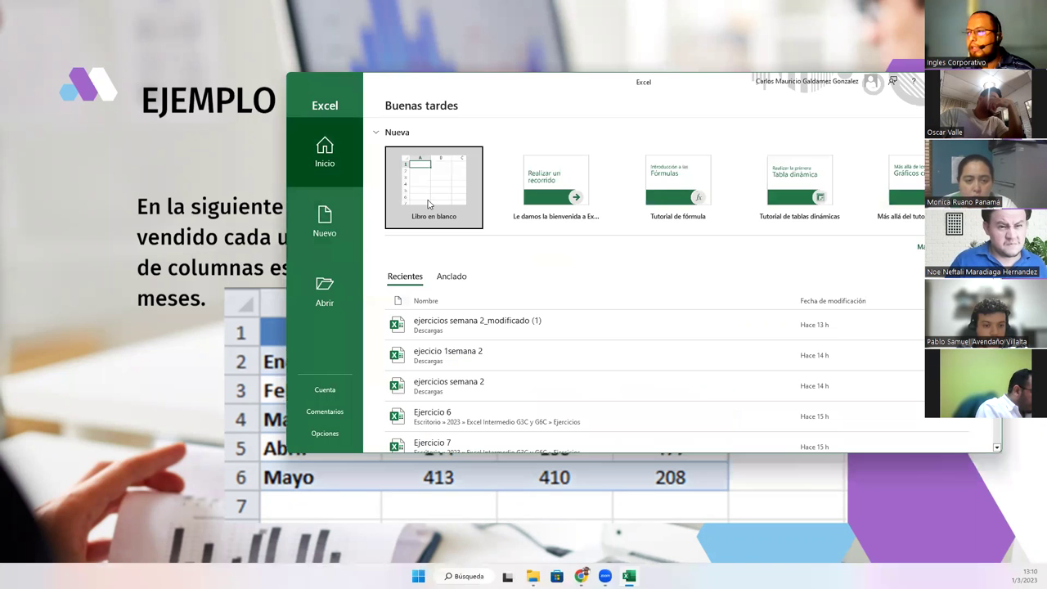
{"action": "left_click", "coordinate": [434, 187]}
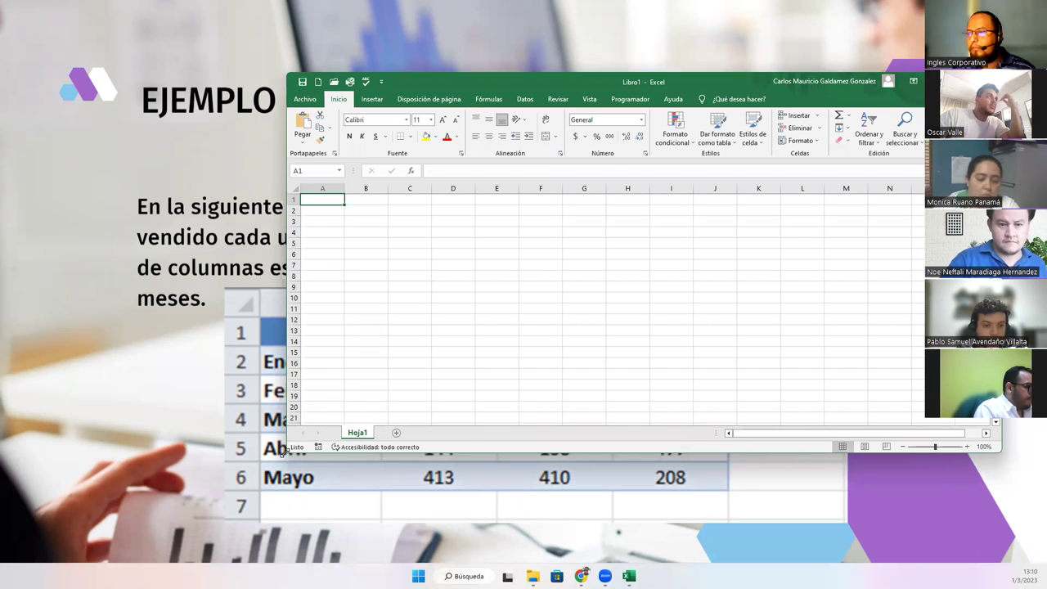
Place the Excel window beside the slide and fill months Enero to Junio down column A.
{"action": "left_click_drag", "start_coordinate": [286, 452], "coordinate": [480, 374]}
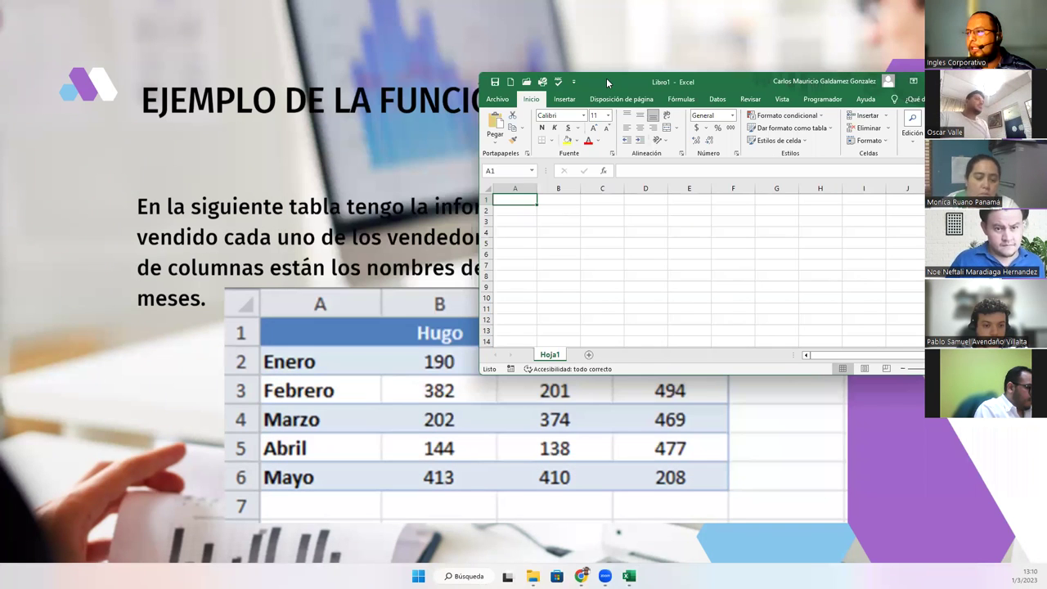
{"action": "left_click_drag", "start_coordinate": [607, 78], "coordinate": [633, 12]}
{"action": "key", "text": "Down"}
{"action": "type", "text": "Ene"}
{"action": "key", "text": "Return"}
{"action": "type", "text": "F"}
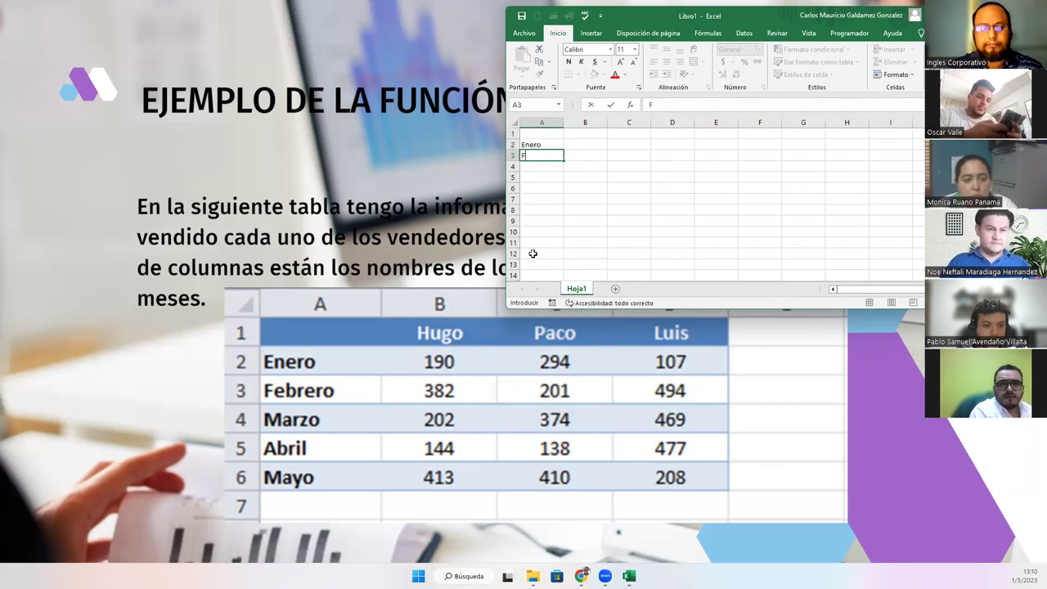
{"action": "type", "text": "ebrero"}
{"action": "key", "text": "Return"}
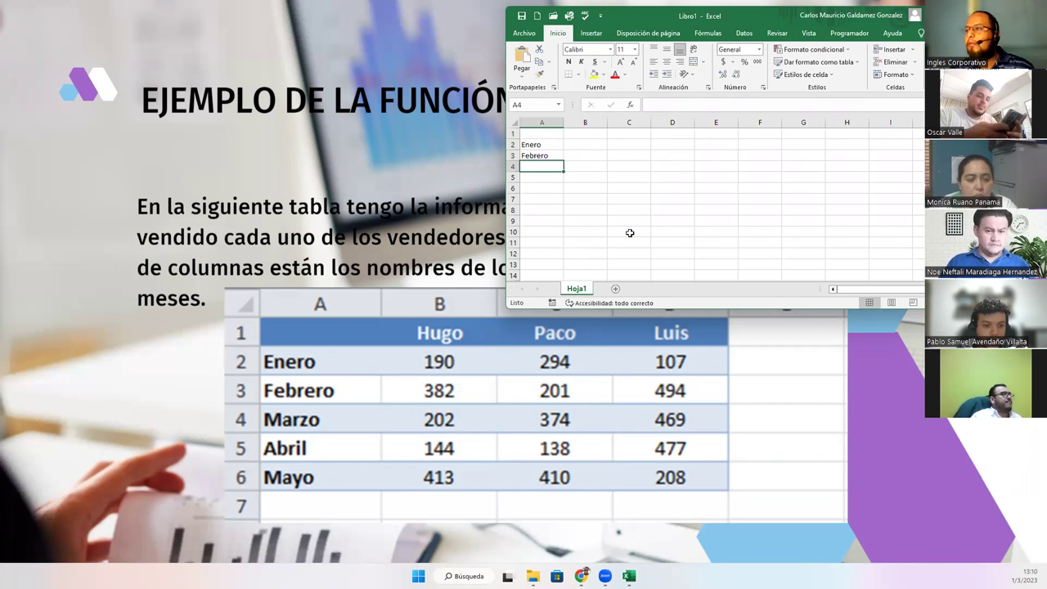
{"action": "left_click_drag", "start_coordinate": [551, 145], "coordinate": [563, 205]}
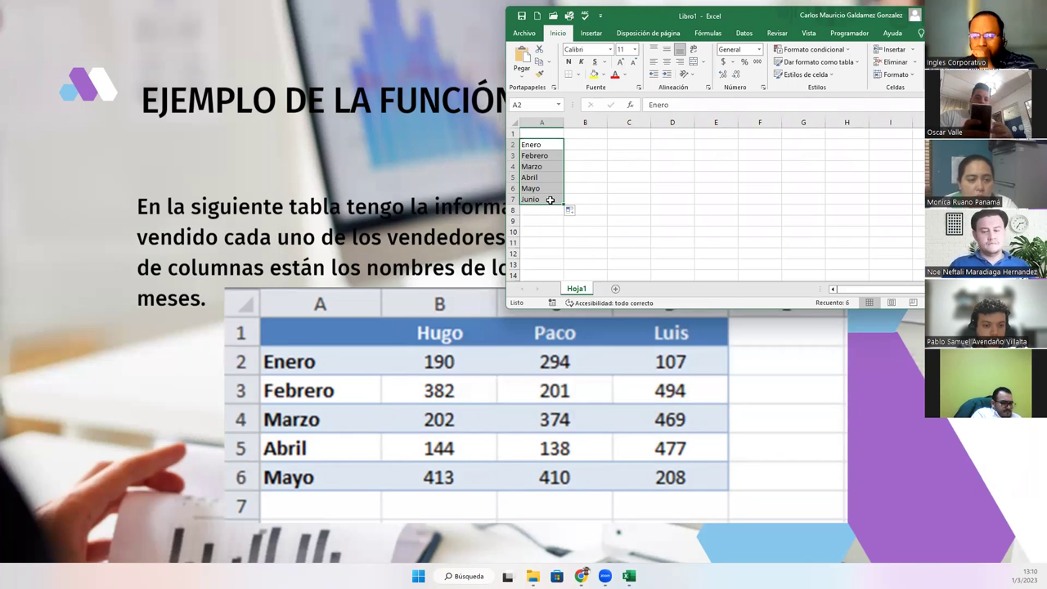
Enter the seller headers Hugo, Paco and Luis in B1:D1.
{"action": "left_click", "coordinate": [588, 132]}
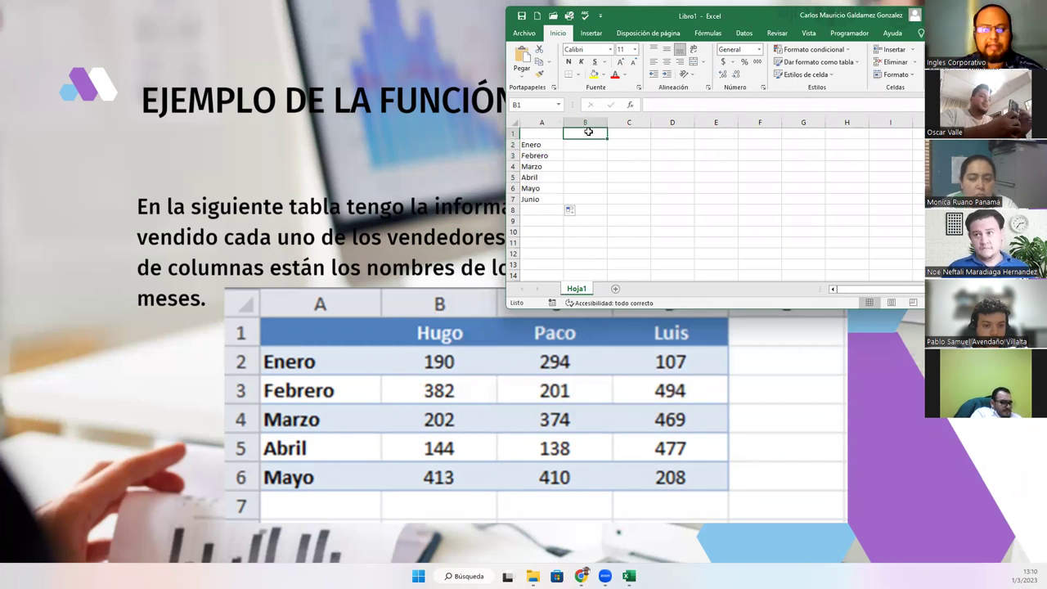
{"action": "type", "text": "Hugo"}
{"action": "key", "text": "Tab"}
{"action": "type", "text": "P"}
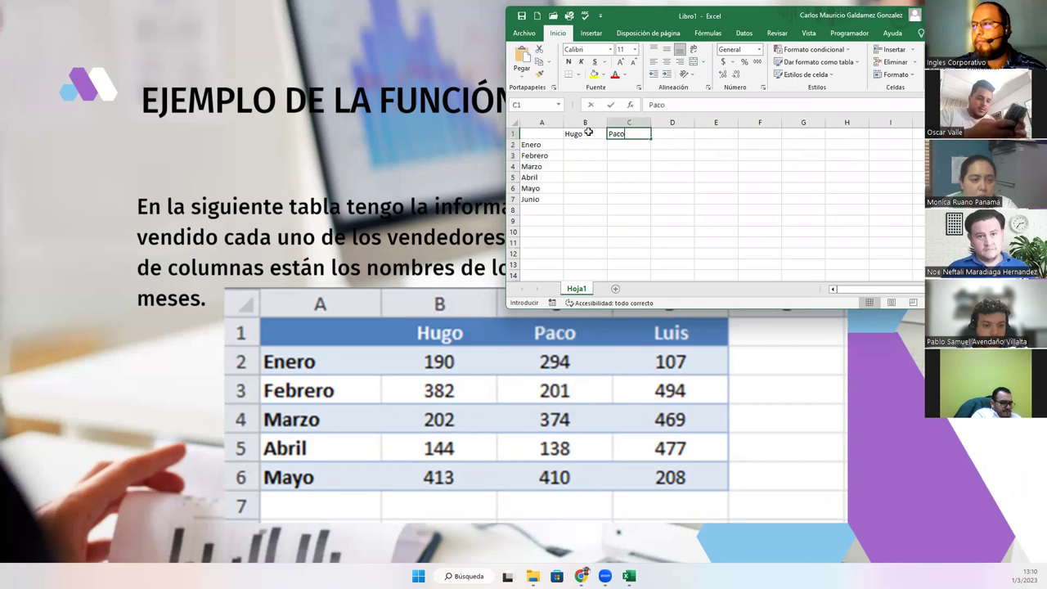
{"action": "key", "text": "Tab"}
{"action": "type", "text": "L"}
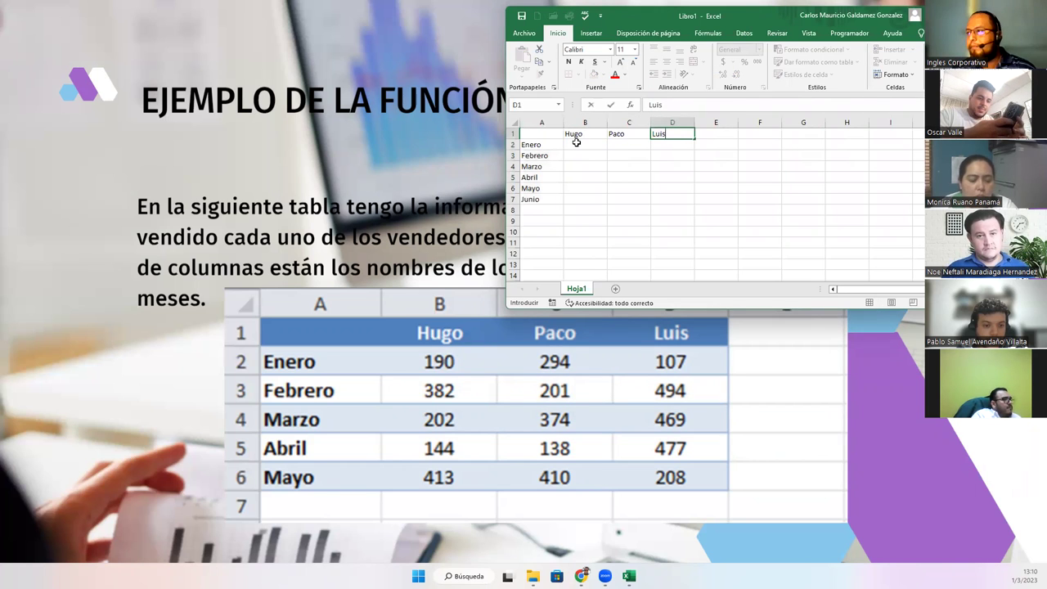
{"action": "left_click", "coordinate": [577, 142]}
Enter Hugo's sales 190, 382, 202, 144, 413 and 515 in B2:B7.
{"action": "type", "text": "190"}
{"action": "key", "text": "Return"}
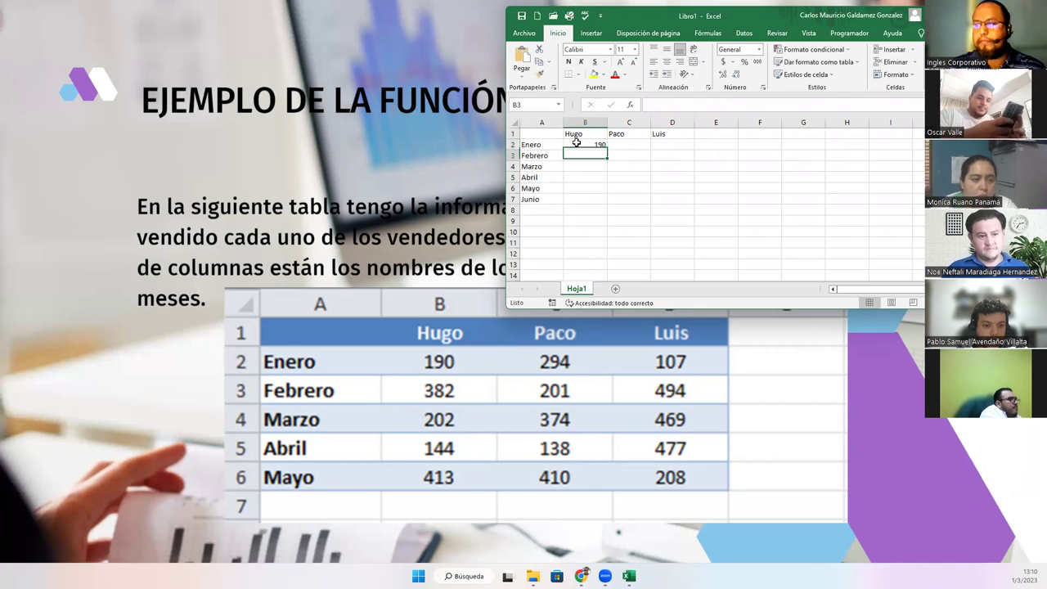
{"action": "type", "text": "382"}
{"action": "key", "text": "Return"}
{"action": "type", "text": "202"}
{"action": "key", "text": "Return"}
{"action": "type", "text": "4"}
{"action": "key", "text": "Return"}
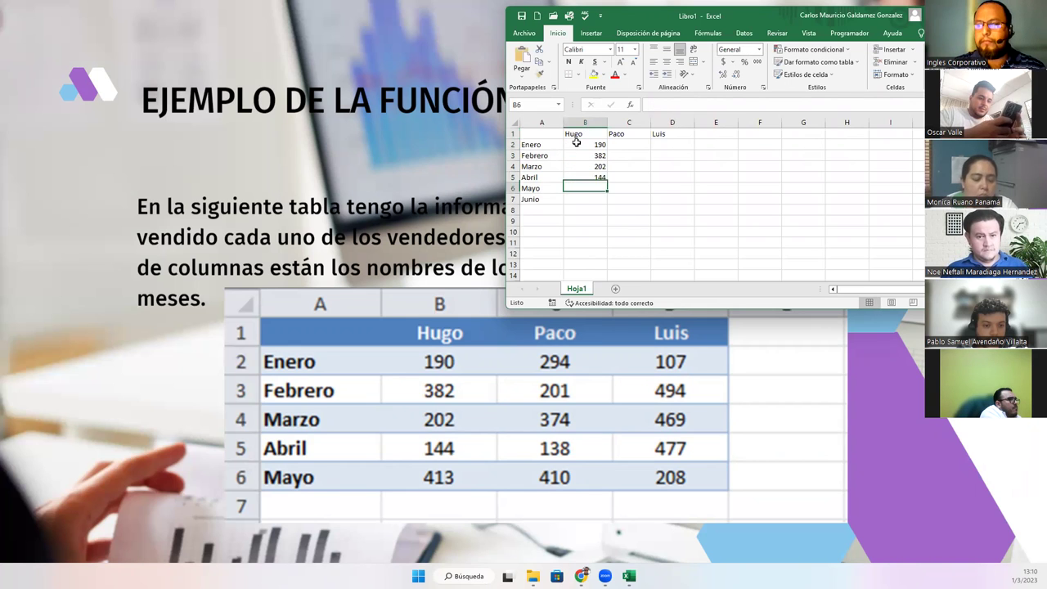
{"action": "type", "text": "413"}
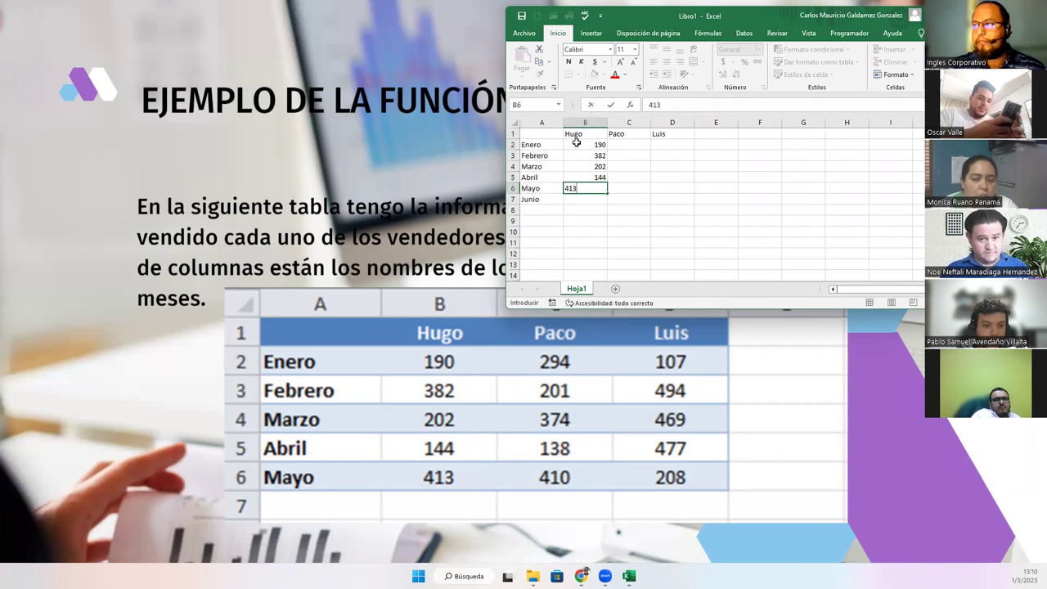
{"action": "key", "text": "Return"}
{"action": "type", "text": "15"}
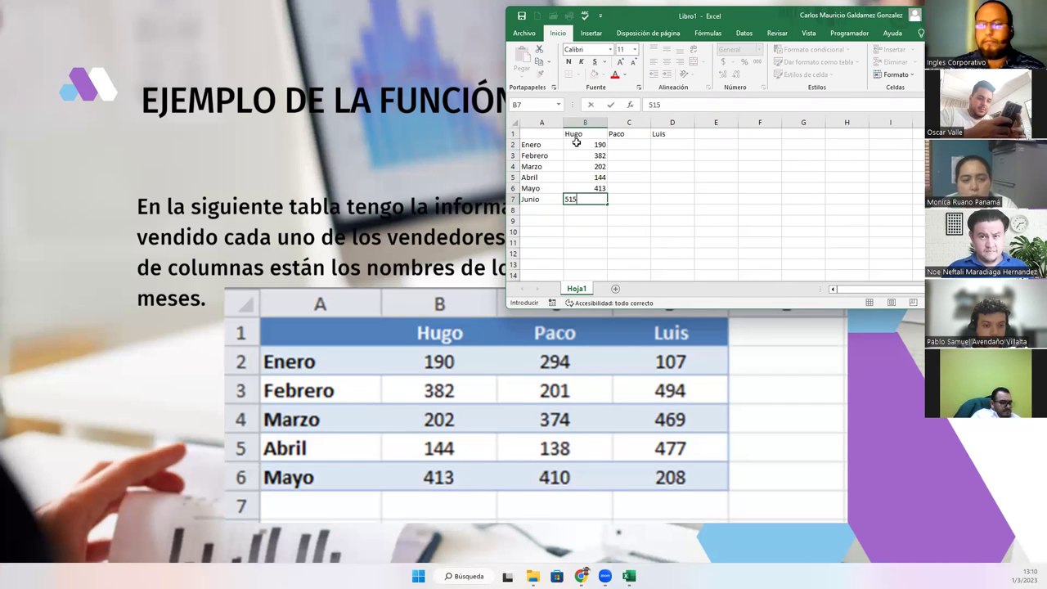
{"action": "key", "text": "Tab"}
Enter Paco's sales 294, 201, 374, 128, 410 and 390 in C2:C7.
{"action": "key", "text": "Up"}
{"action": "key", "text": "Up"}
{"action": "key", "text": "Up"}
{"action": "key", "text": "Up"}
{"action": "key", "text": "Up"}
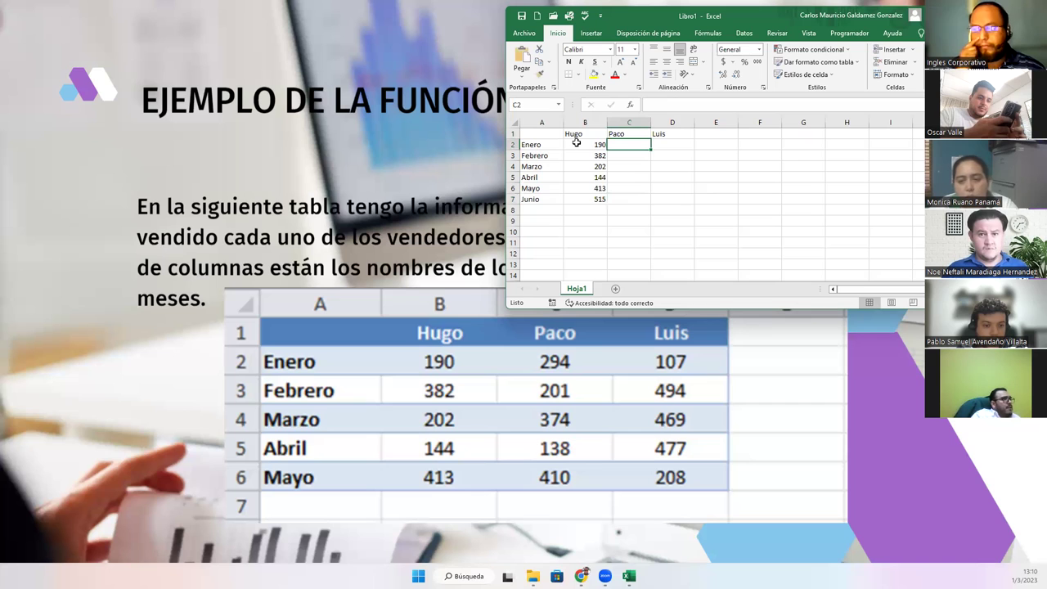
{"action": "type", "text": "294"}
{"action": "key", "text": "Return"}
{"action": "type", "text": "201"}
{"action": "key", "text": "Return"}
{"action": "type", "text": "3"}
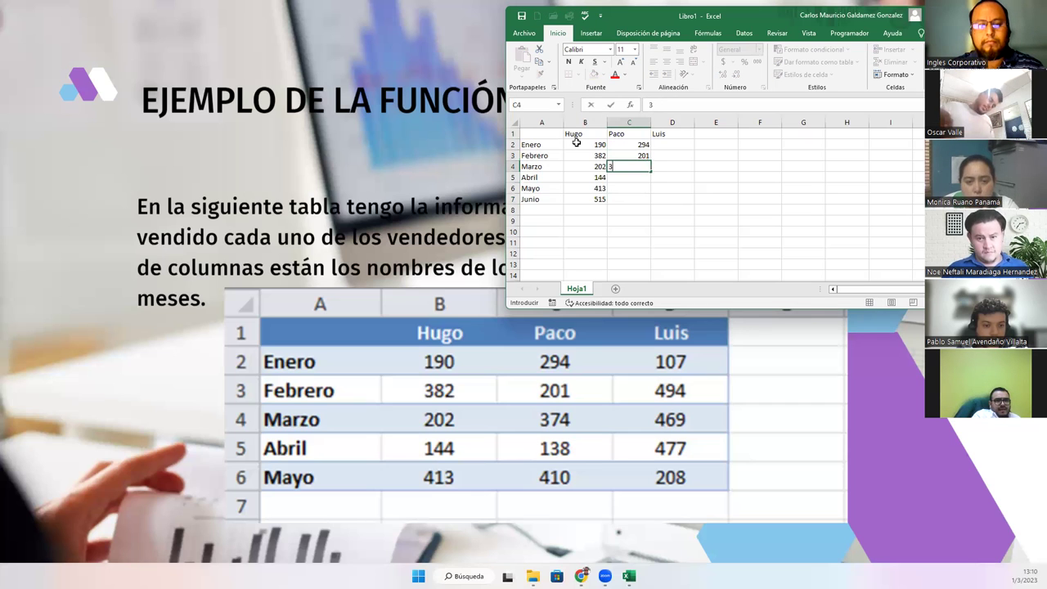
{"action": "type", "text": "74"}
{"action": "key", "text": "Return"}
{"action": "type", "text": "128"}
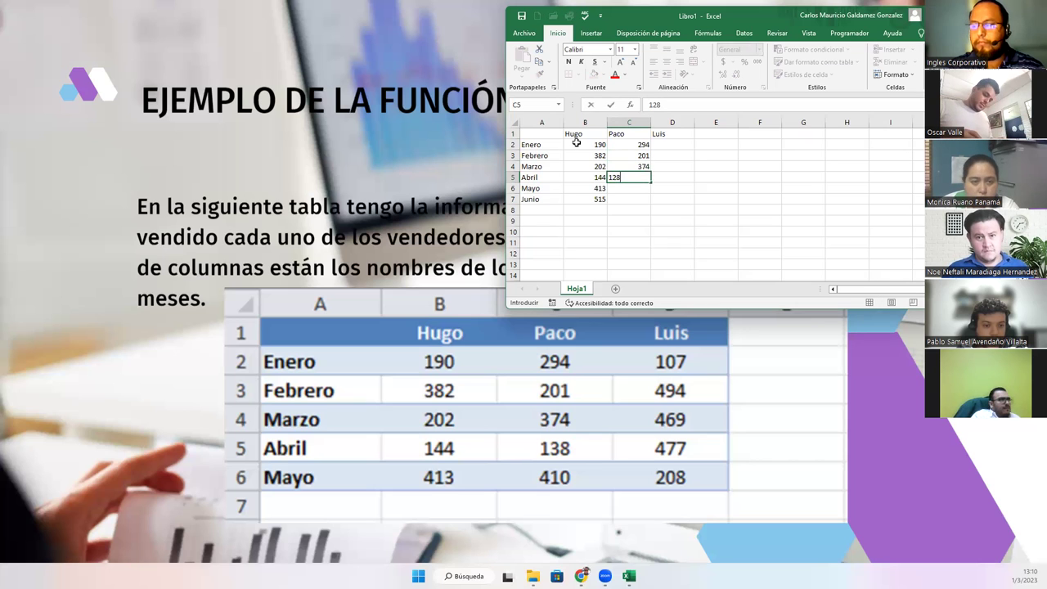
{"action": "key", "text": "Return"}
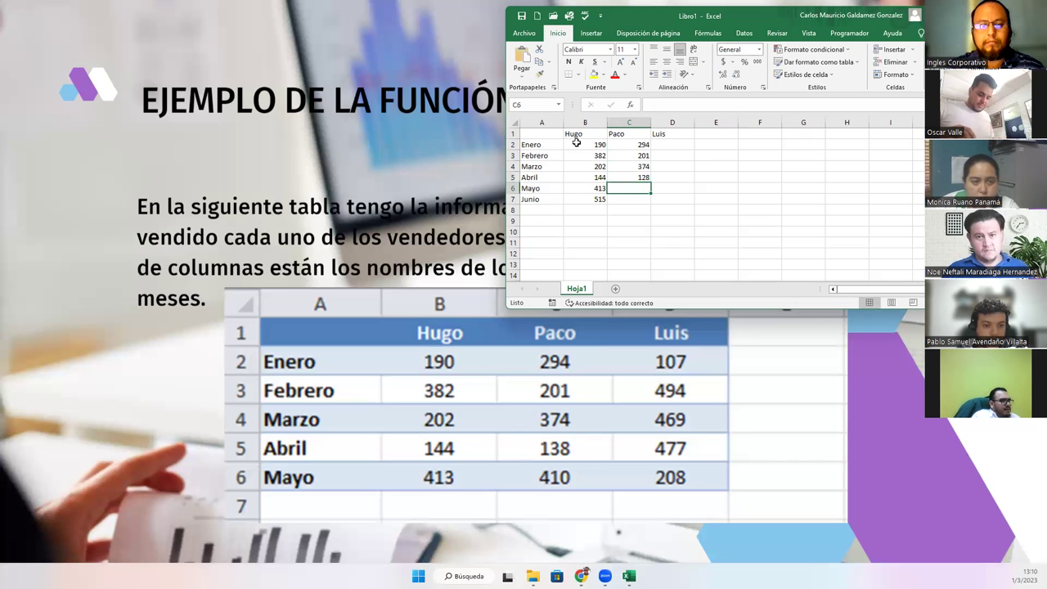
{"action": "type", "text": "410"}
{"action": "key", "text": "Return"}
{"action": "type", "text": "390"}
{"action": "key", "text": "Tab"}
Enter Luis's sales 107, 494, 469, 477, 208 and 290 in D2:D7.
{"action": "key", "text": "Down"}
{"action": "key", "text": "Down"}
{"action": "key", "text": "Down"}
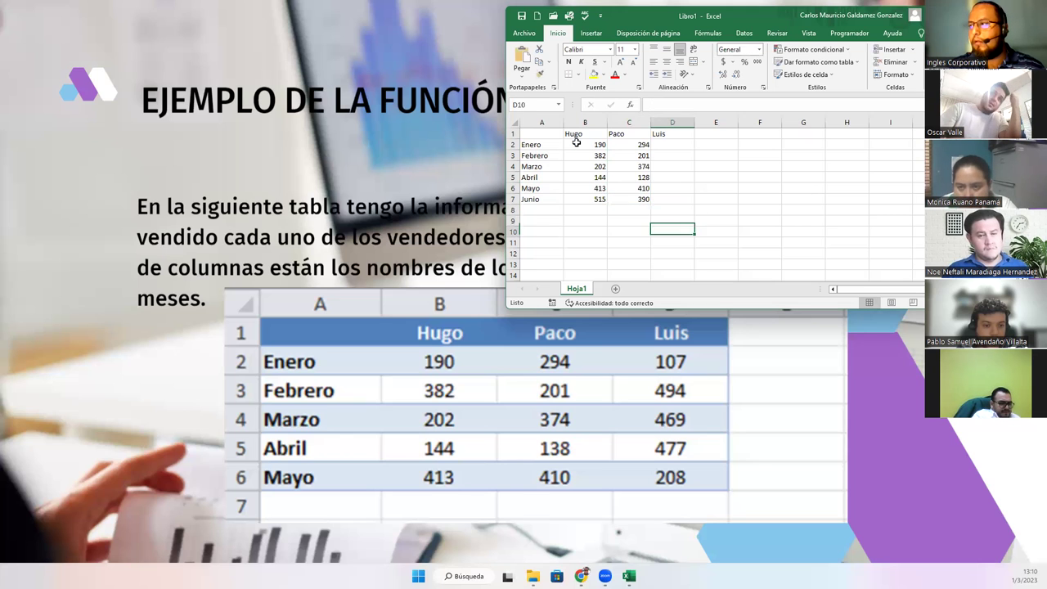
{"action": "key", "text": "Up"}
{"action": "key", "text": "Up"}
{"action": "key", "text": "Up"}
{"action": "key", "text": "Up"}
{"action": "key", "text": "Up"}
{"action": "key", "text": "Up"}
{"action": "key", "text": "Up"}
{"action": "key", "text": "Up"}
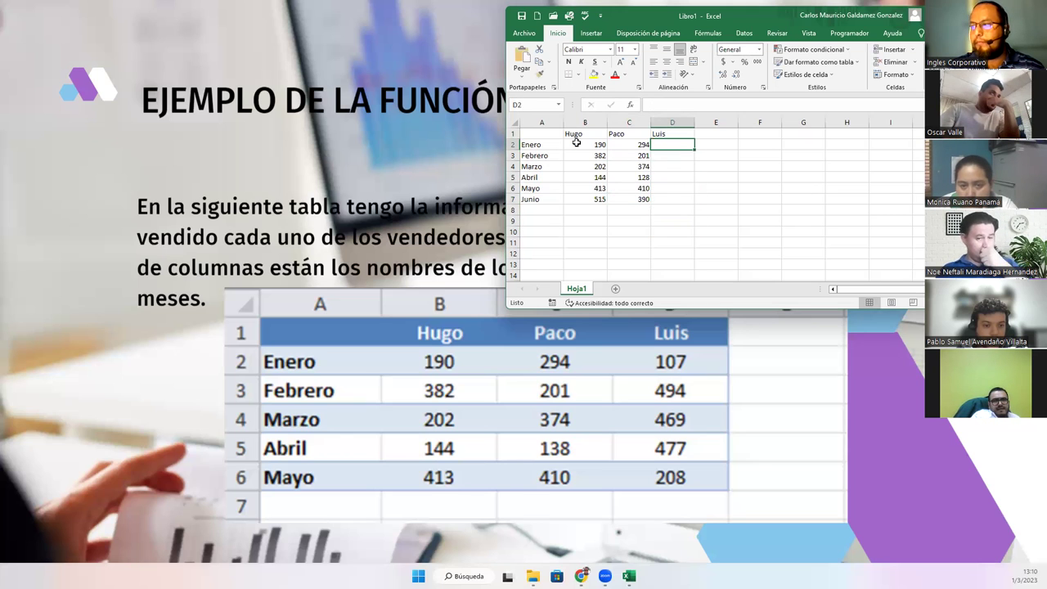
{"action": "type", "text": "107"}
{"action": "key", "text": "Return"}
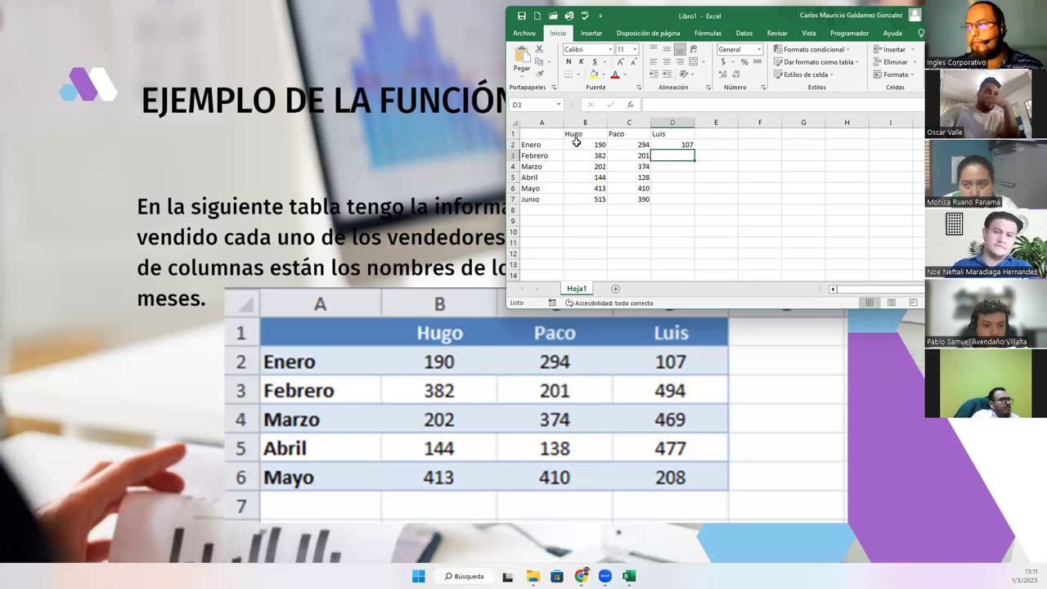
{"action": "type", "text": "494"}
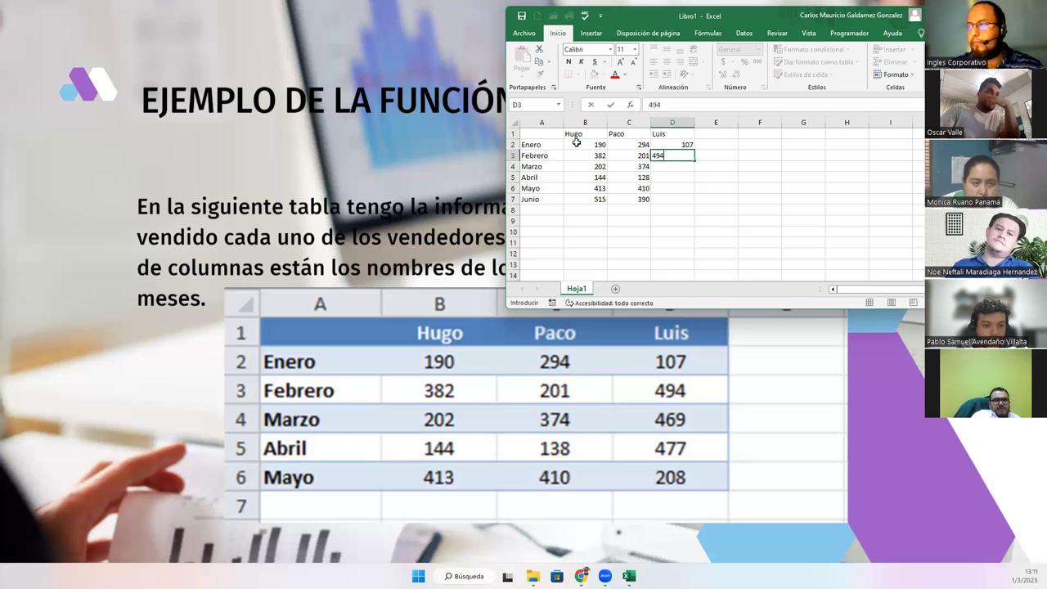
{"action": "key", "text": "Return"}
{"action": "type", "text": "469"}
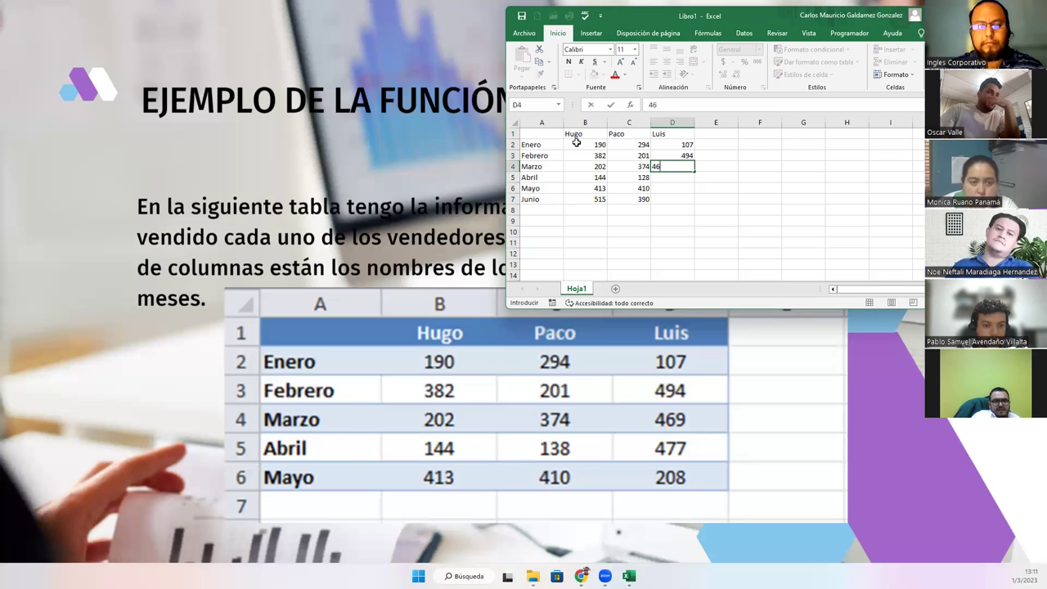
{"action": "key", "text": "Return"}
{"action": "type", "text": "477"}
{"action": "key", "text": "Return"}
{"action": "type", "text": "208"}
{"action": "key", "text": "Return"}
{"action": "type", "text": "2"}
{"action": "key", "text": "Return"}
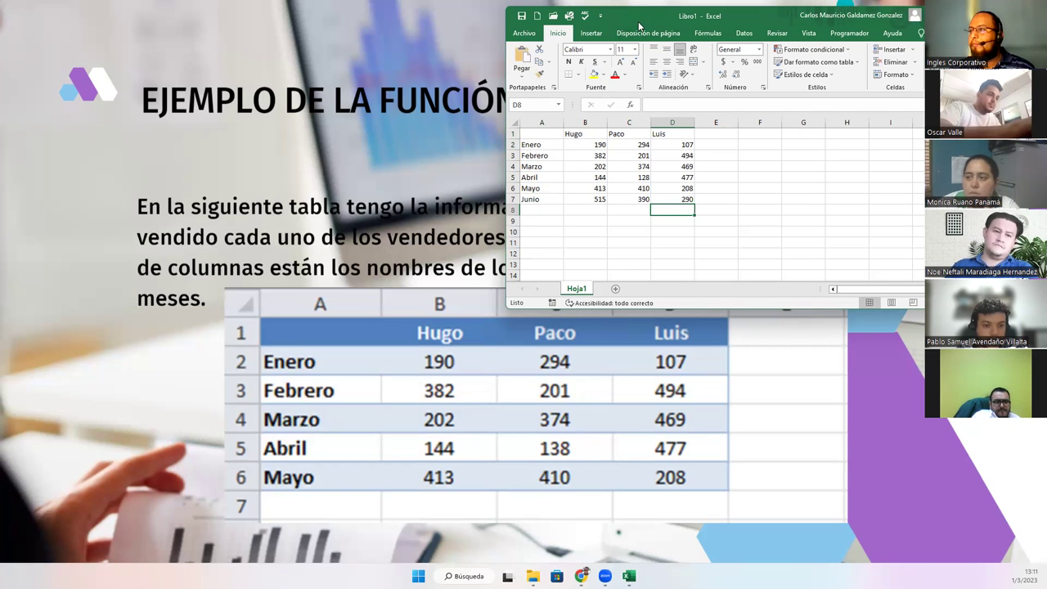
Centre, enlarge and maximize the Excel window with the sales table zoomed in.
{"action": "left_click_drag", "start_coordinate": [639, 26], "coordinate": [274, 39]}
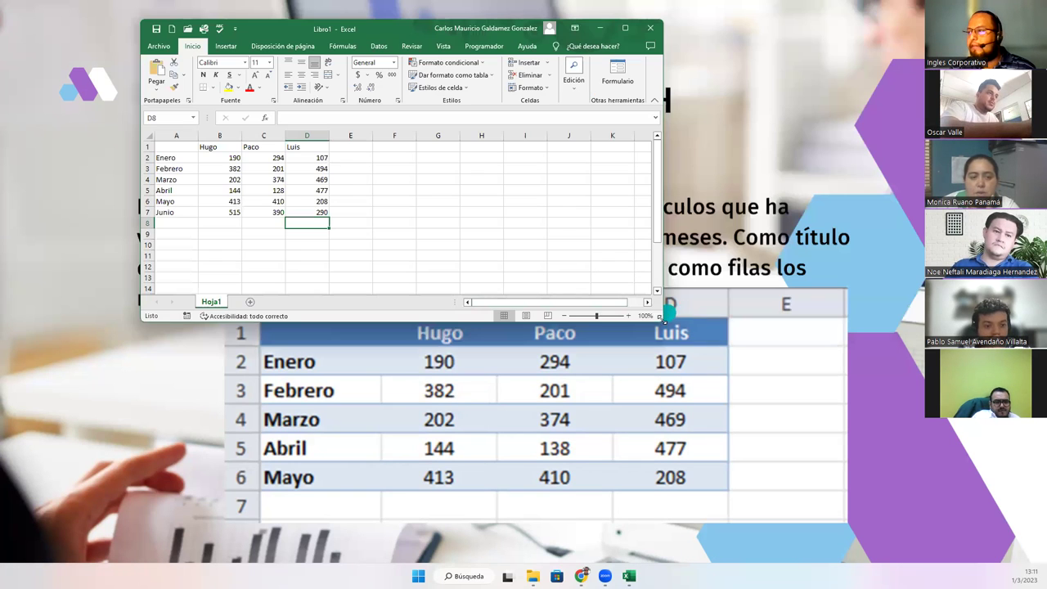
{"action": "left_click_drag", "start_coordinate": [657, 321], "coordinate": [905, 506]}
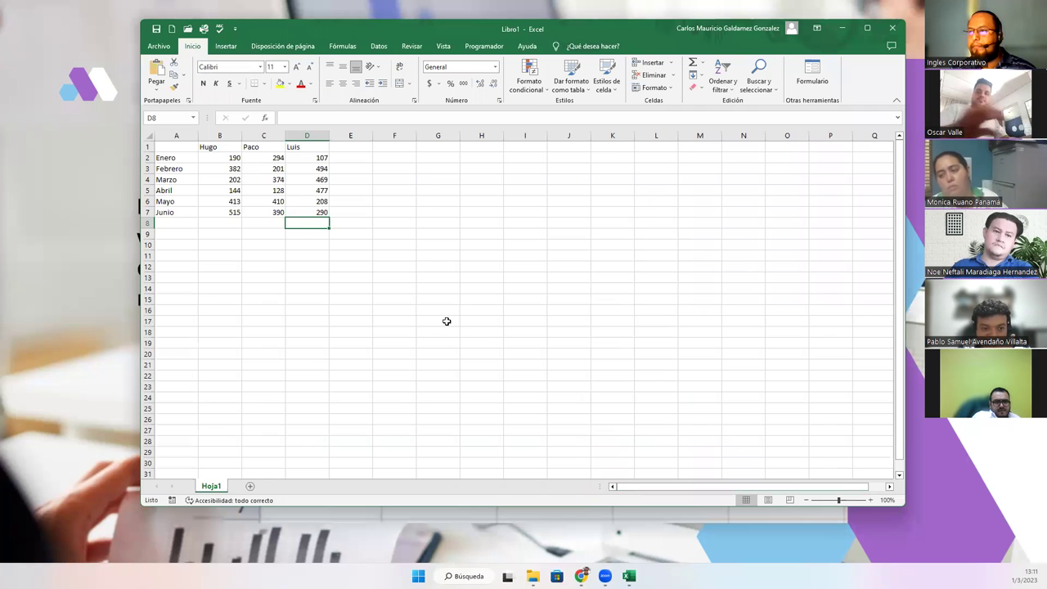
{"action": "scroll", "coordinate": [350, 302], "scroll_direction": "up", "scroll_amount": 2, "text": "ctrl"}
{"action": "scroll", "coordinate": [345, 299], "scroll_direction": "up", "scroll_amount": 3, "text": "ctrl"}
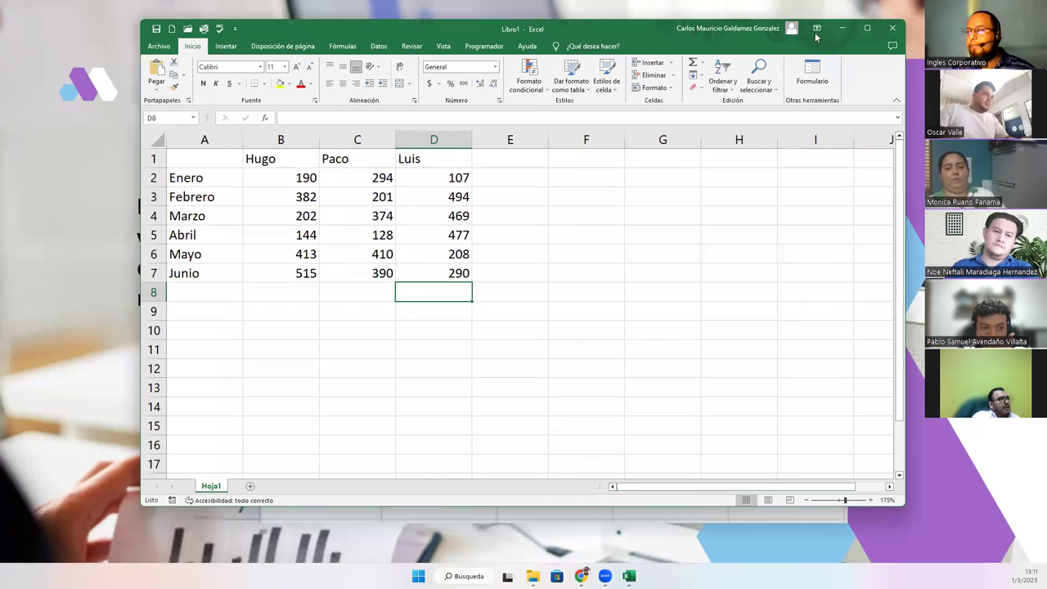
{"action": "left_click", "coordinate": [867, 28]}
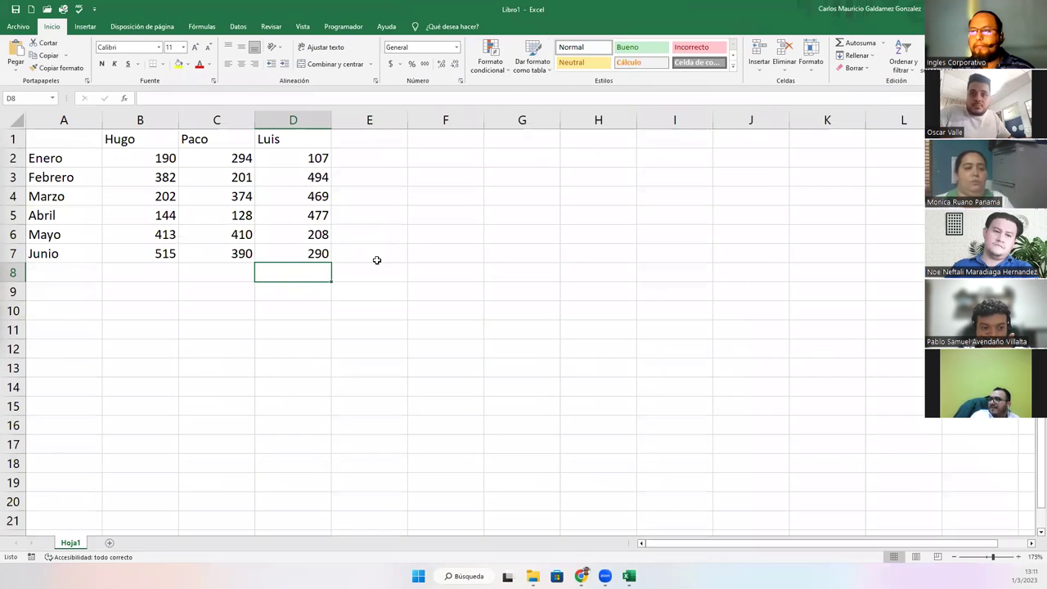
{"action": "left_click", "coordinate": [100, 294]}
Capture a screenshot of the sales table area and restore the Excel window.
{"action": "key", "text": "super+shift+s"}
{"action": "left_click_drag", "start_coordinate": [8, 107], "coordinate": [555, 418]}
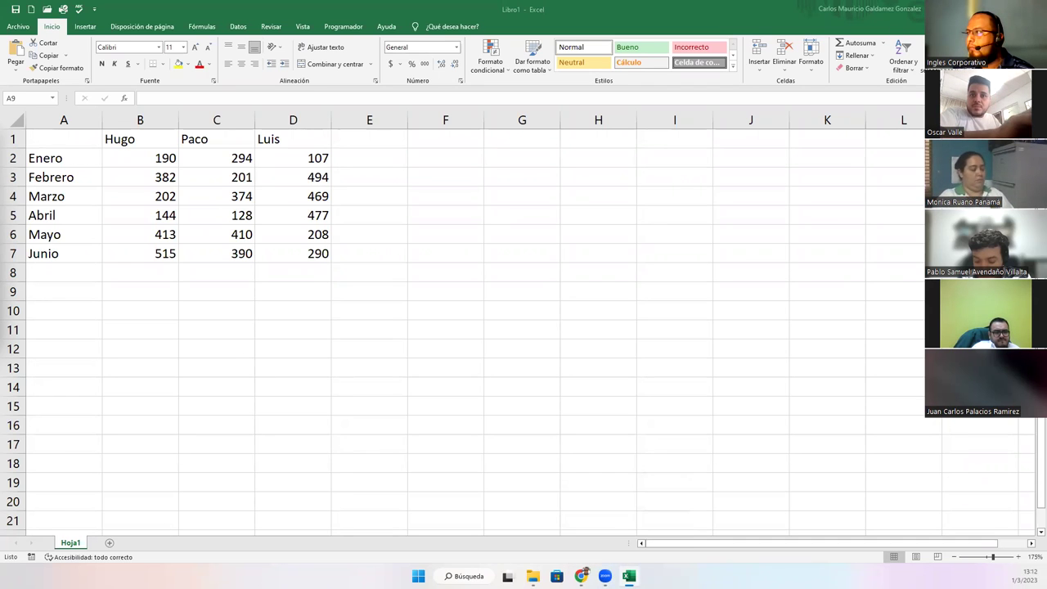
{"action": "double_click", "coordinate": [831, 8]}
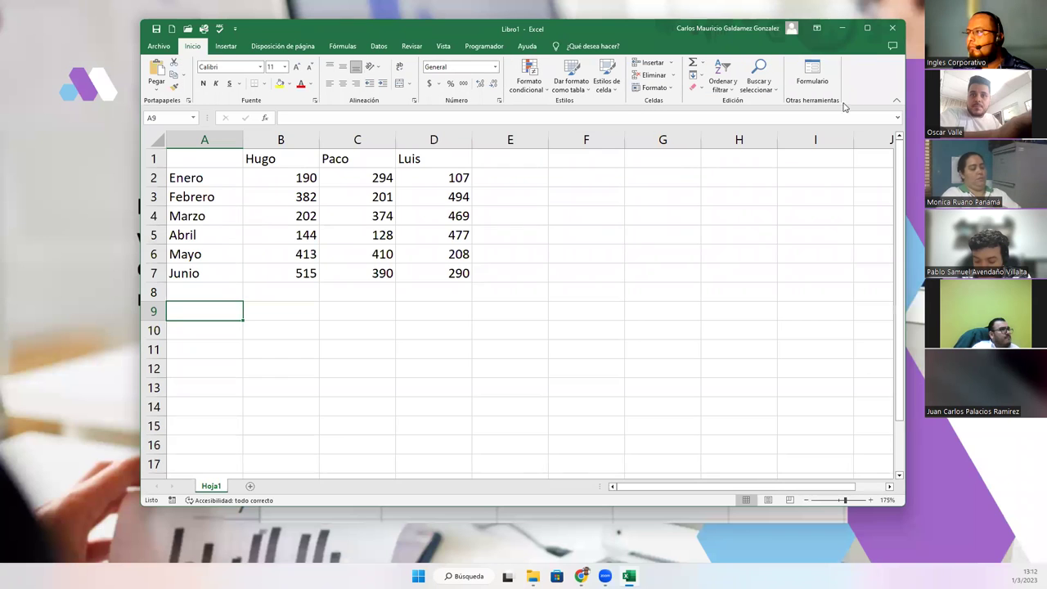
Advance the slideshow to the =BUSCARH("Paco", B1:D6, 3,FALSO) explanation slide and return to Excel.
{"action": "left_click", "coordinate": [843, 31]}
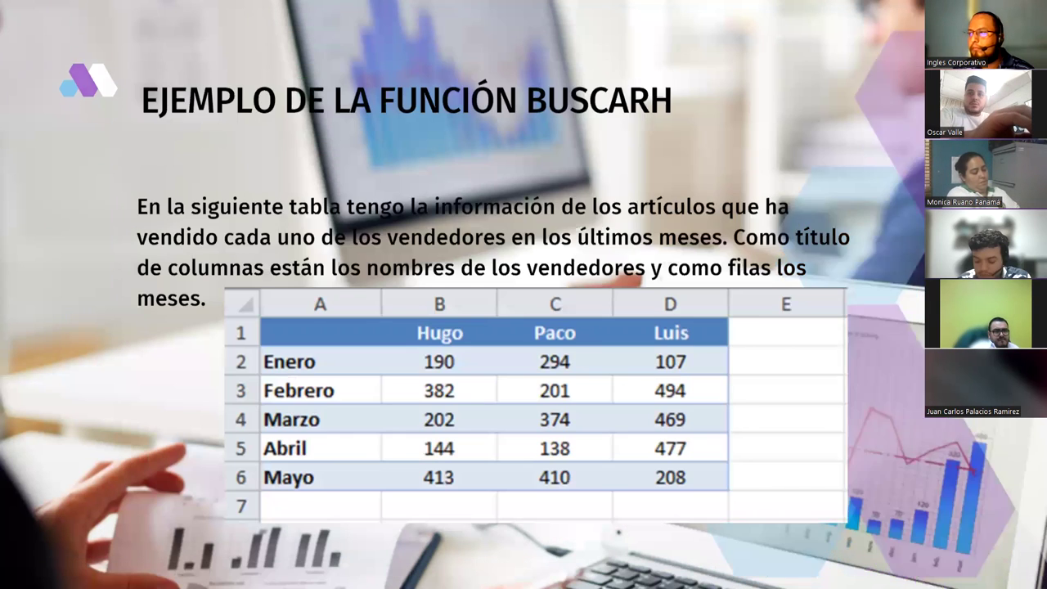
{"action": "key", "text": "Right"}
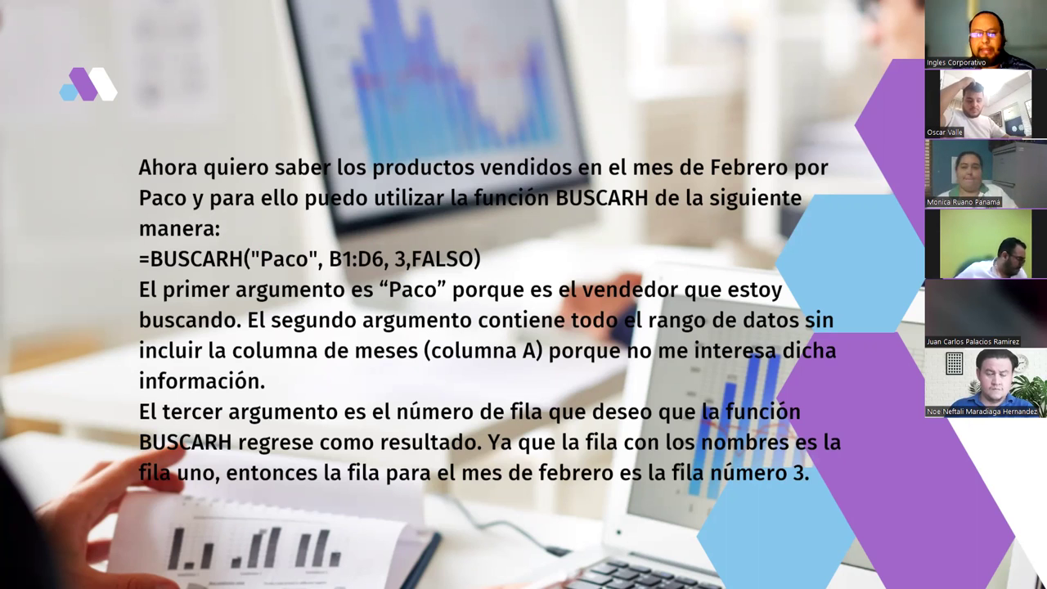
{"action": "key", "text": "alt+Tab"}
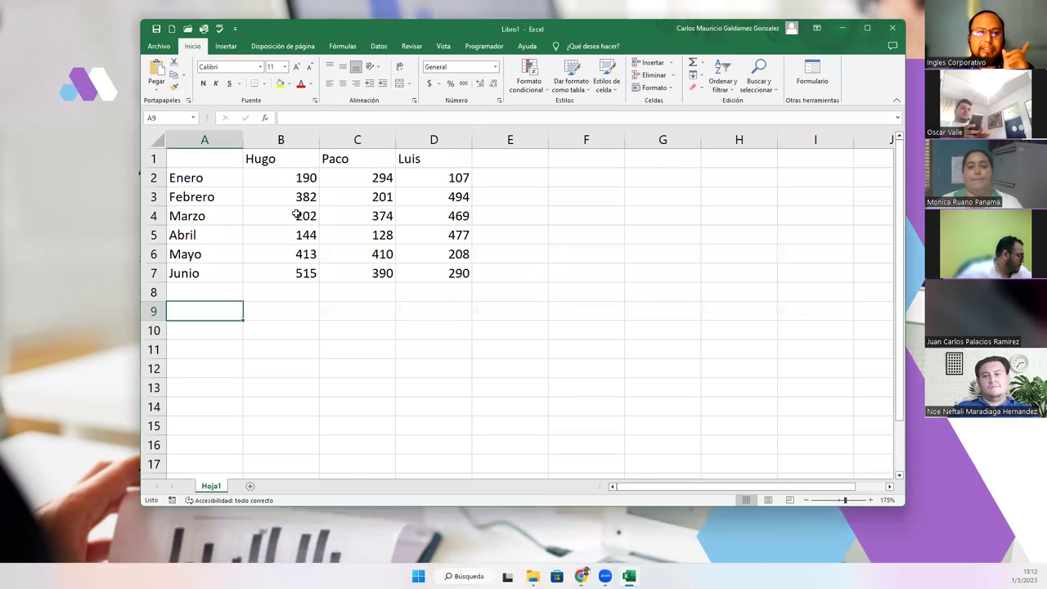
{"action": "left_click_drag", "start_coordinate": [282, 195], "coordinate": [446, 254]}
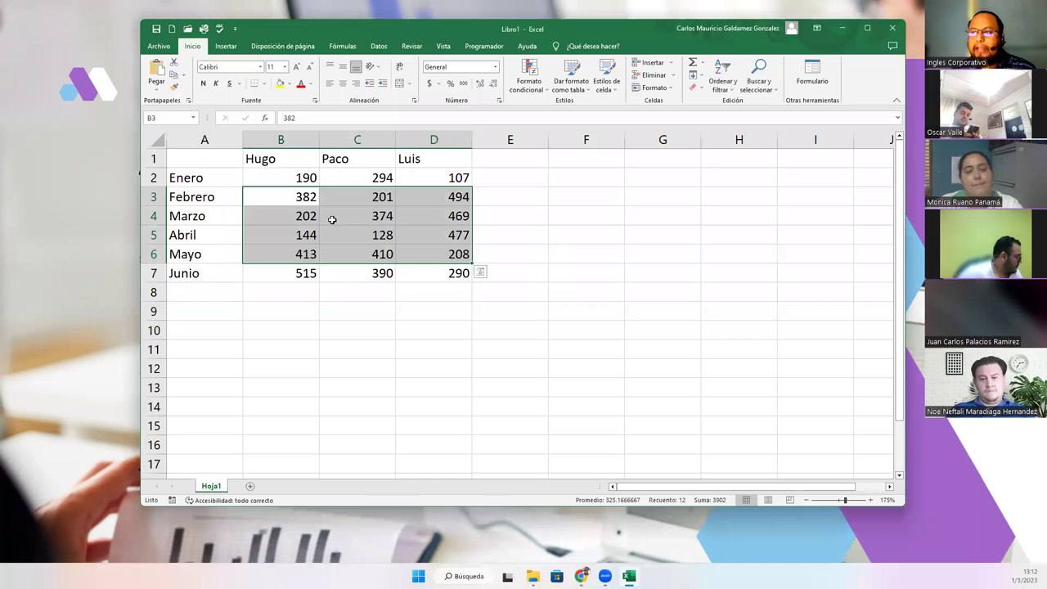
{"action": "left_click_drag", "start_coordinate": [282, 177], "coordinate": [426, 271]}
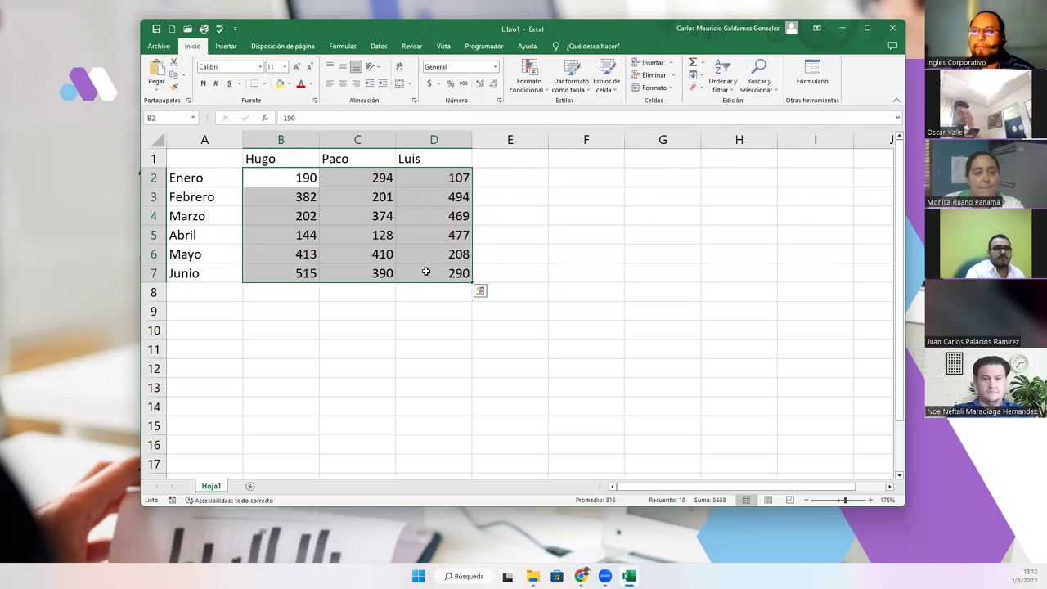
{"action": "left_click", "coordinate": [248, 163]}
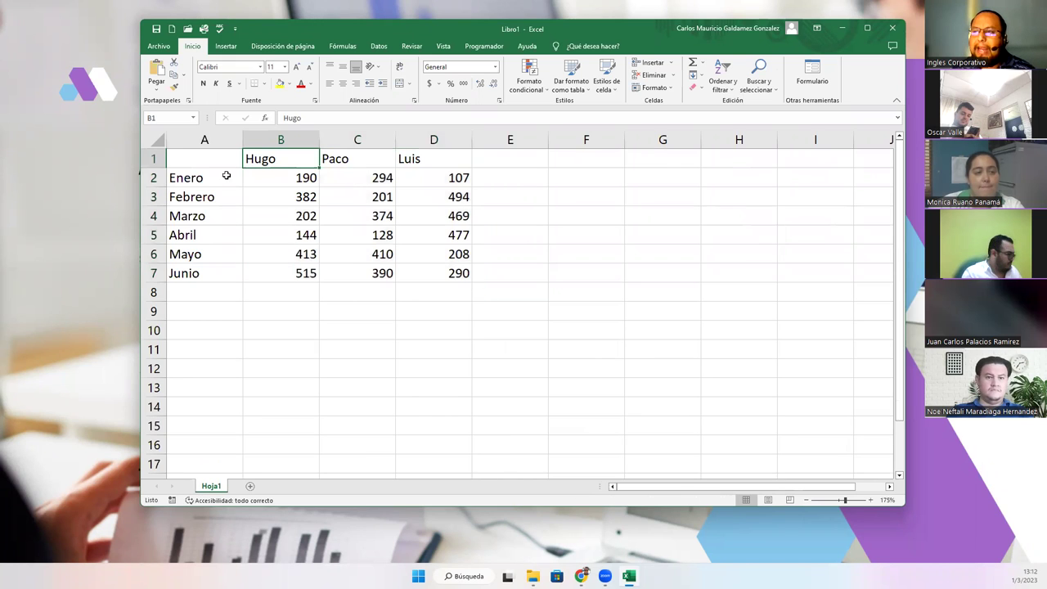
{"action": "left_click_drag", "start_coordinate": [256, 180], "coordinate": [266, 267]}
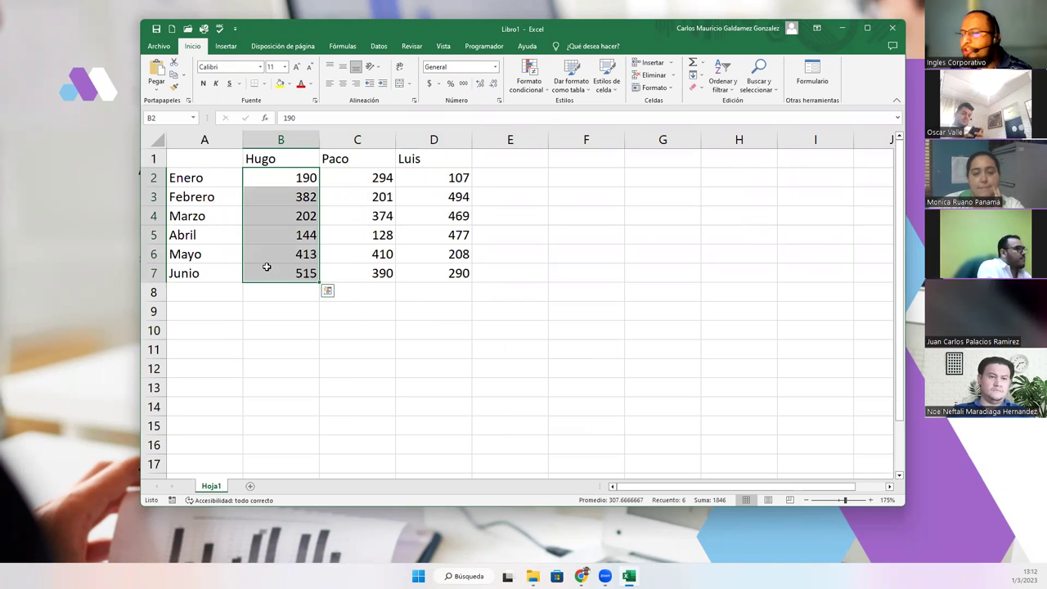
{"action": "left_click_drag", "start_coordinate": [374, 178], "coordinate": [373, 278]}
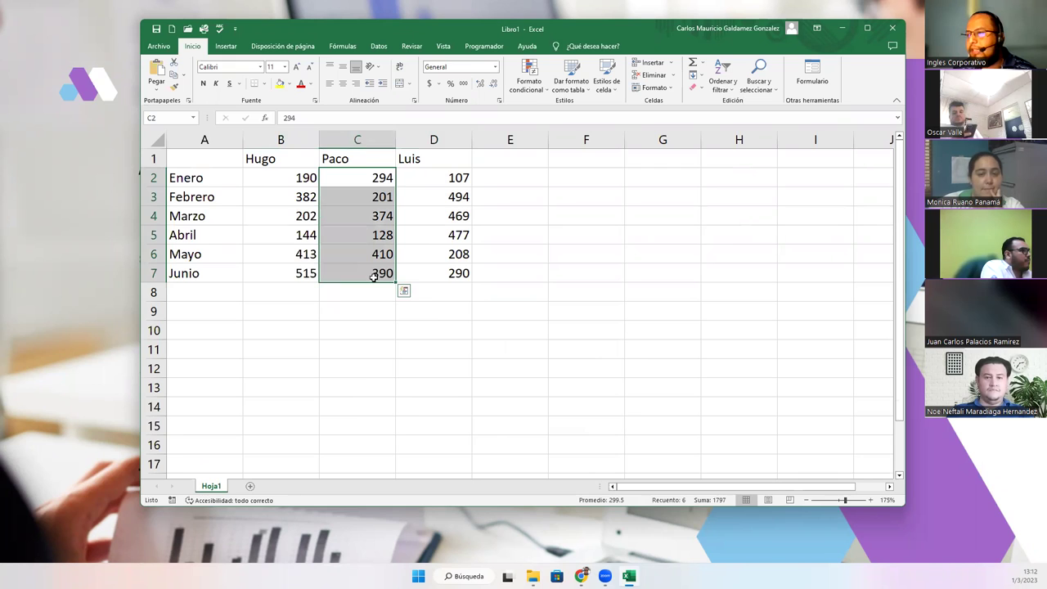
{"action": "left_click_drag", "start_coordinate": [281, 182], "coordinate": [280, 274]}
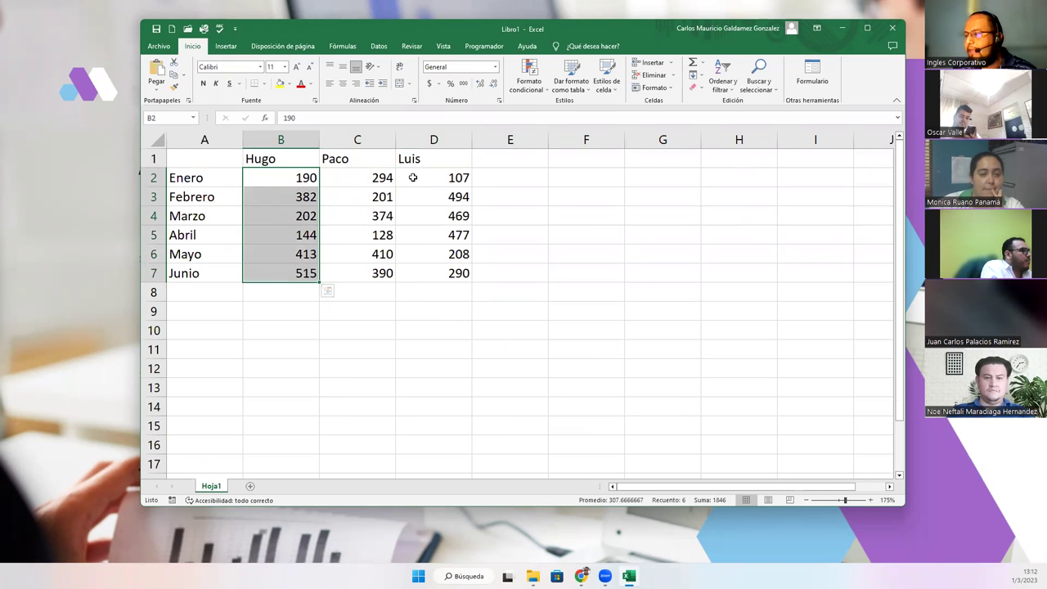
{"action": "left_click_drag", "start_coordinate": [414, 177], "coordinate": [417, 269]}
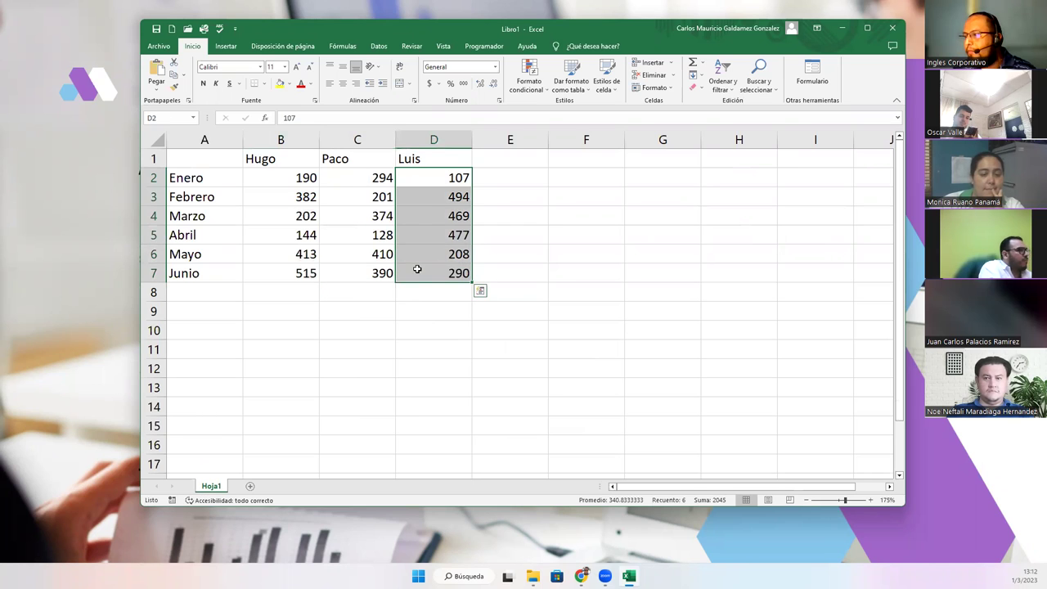
{"action": "left_click_drag", "start_coordinate": [338, 178], "coordinate": [338, 256]}
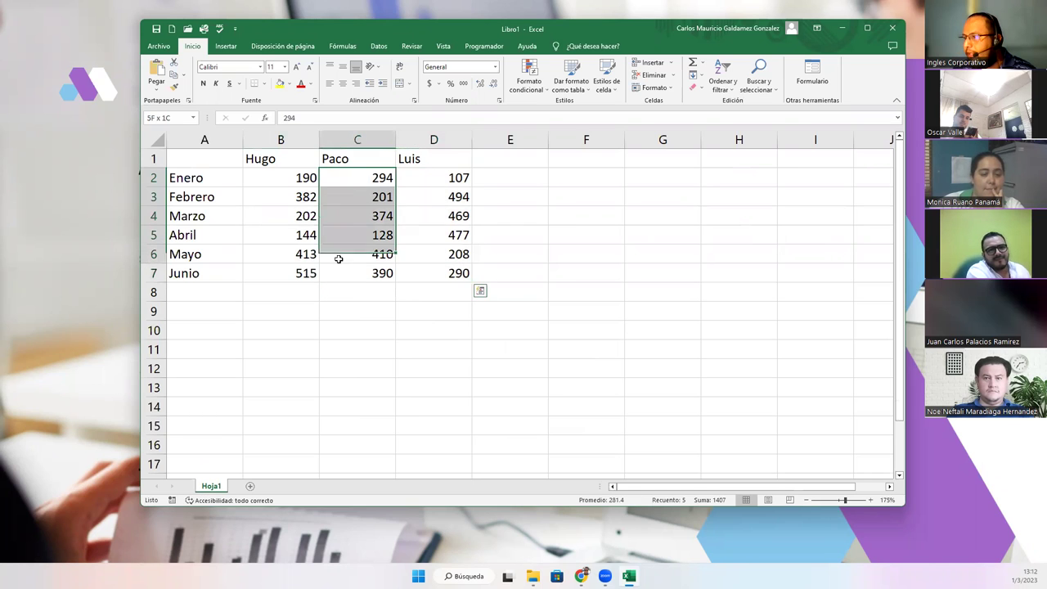
{"action": "left_click_drag", "start_coordinate": [302, 178], "coordinate": [294, 276]}
{"action": "left_click_drag", "start_coordinate": [442, 180], "coordinate": [446, 270]}
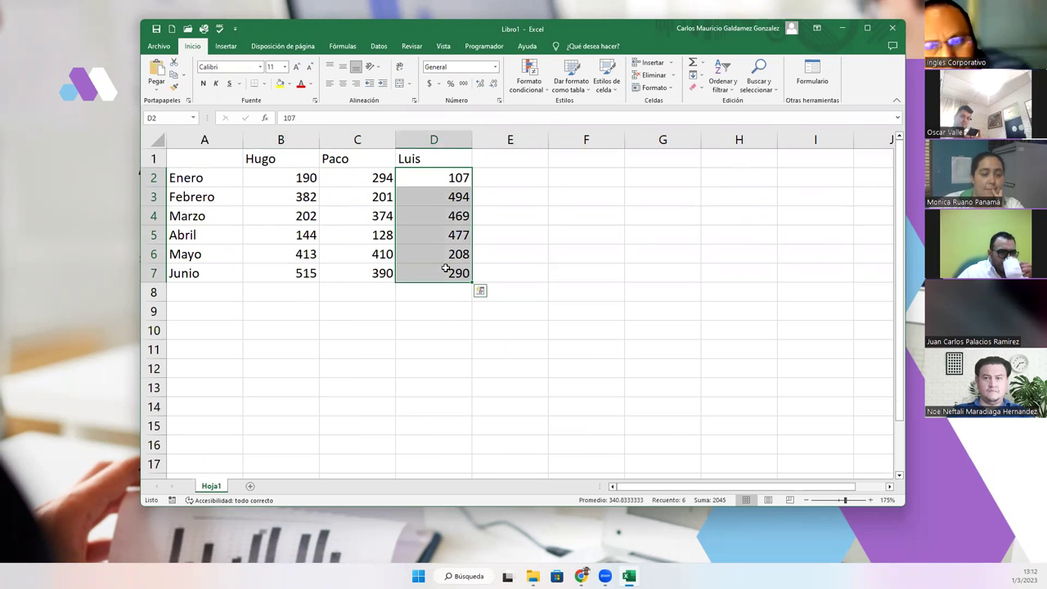
{"action": "left_click", "coordinate": [446, 270]}
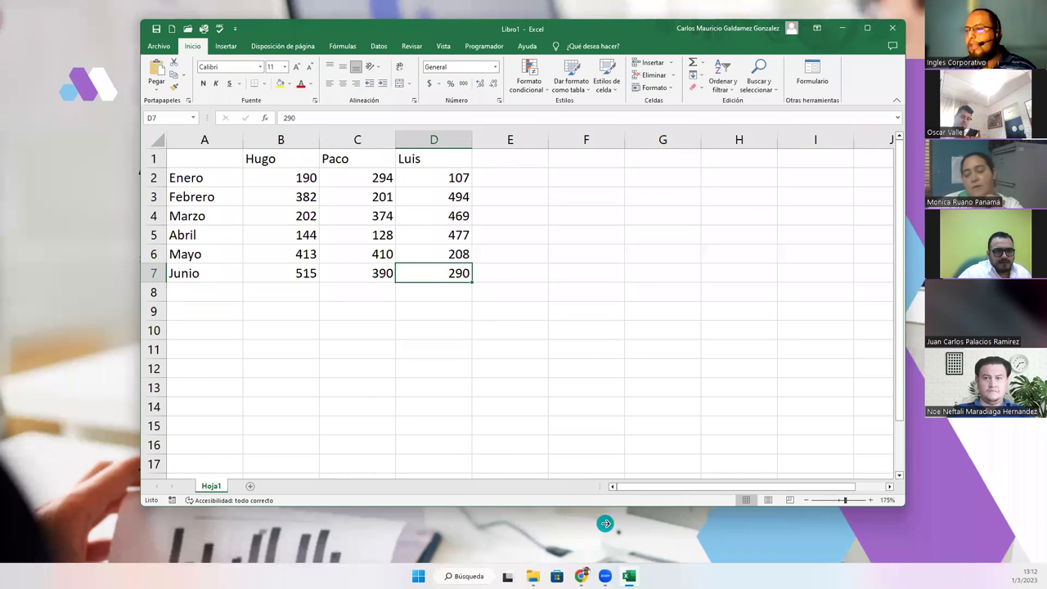
{"action": "left_click", "coordinate": [629, 576]}
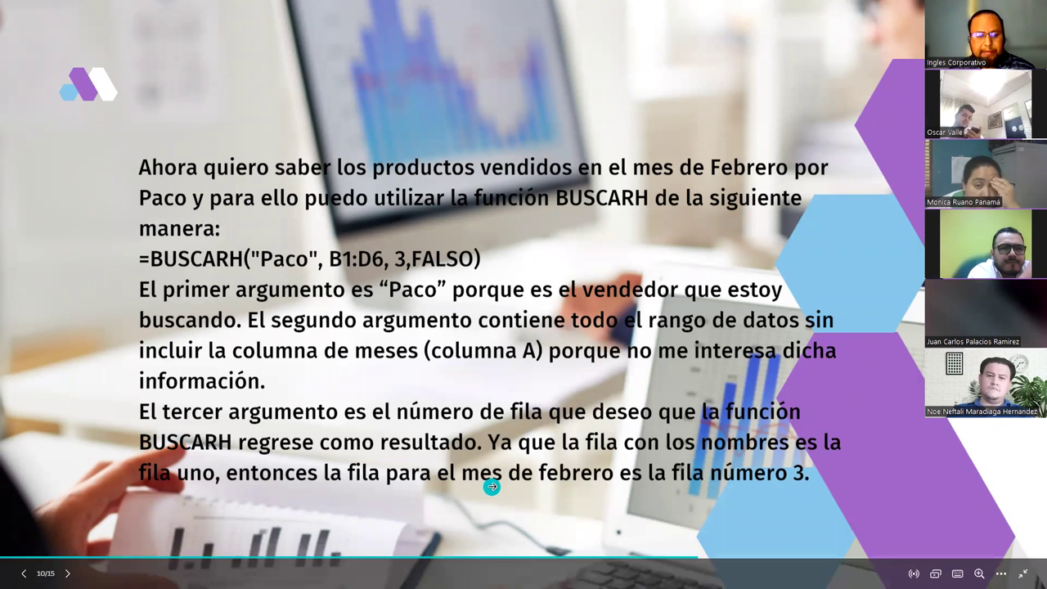
{"action": "key", "text": "alt+Tab"}
Merge F3:G3 with the heading BUSQUEDA and add the Nombre label beneath it.
{"action": "left_click", "coordinate": [596, 201]}
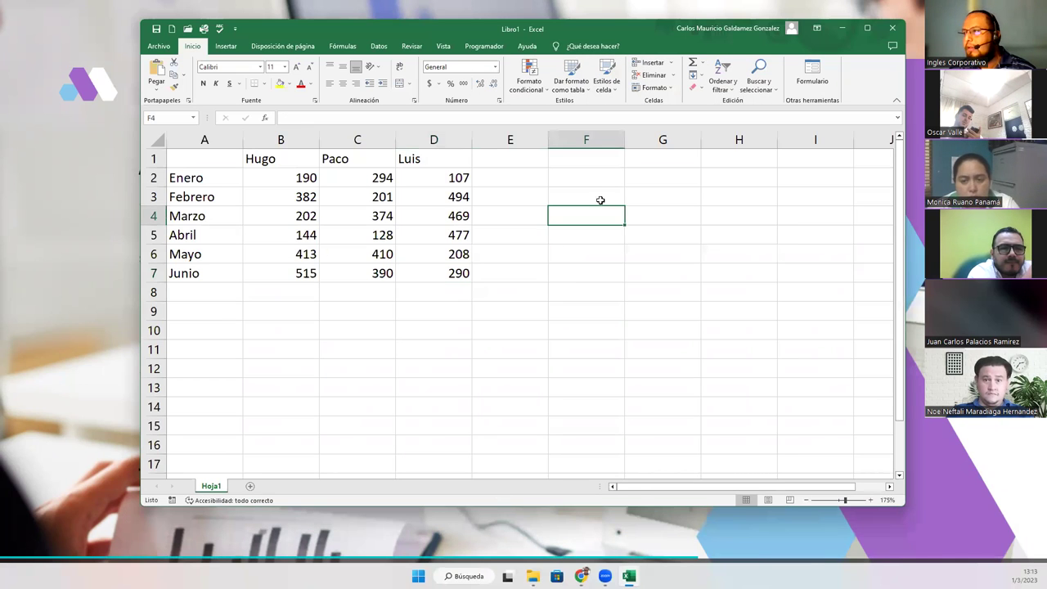
{"action": "left_click_drag", "start_coordinate": [640, 198], "coordinate": [667, 198]}
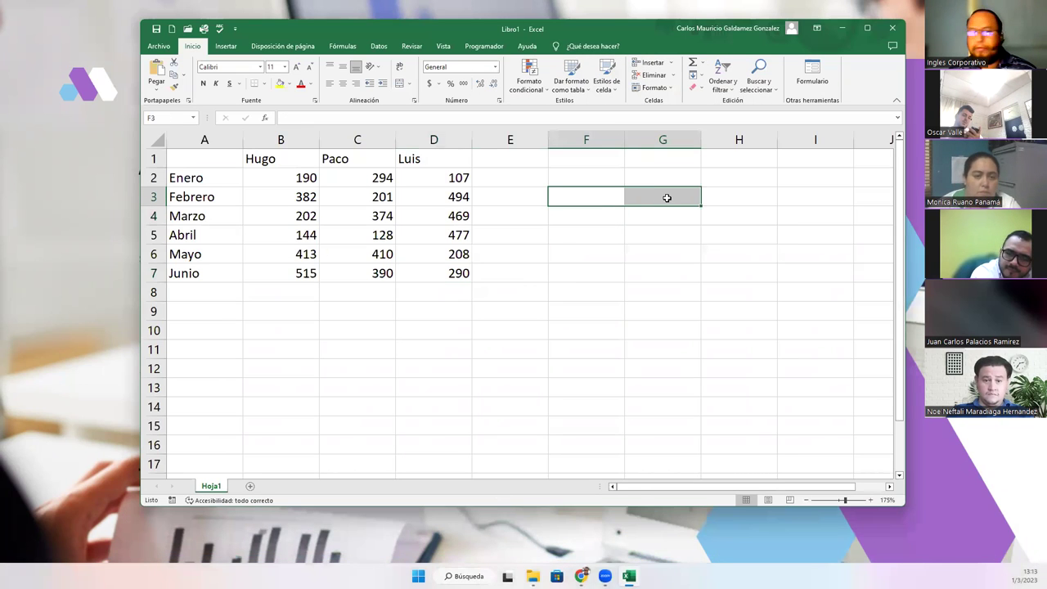
{"action": "left_click", "coordinate": [401, 85]}
{"action": "type", "text": "BUSQEUD"}
{"action": "key", "text": "BackSpace"}
{"action": "key", "text": "BackSpace"}
{"action": "key", "text": "BackSpace"}
{"action": "type", "text": "UE"}
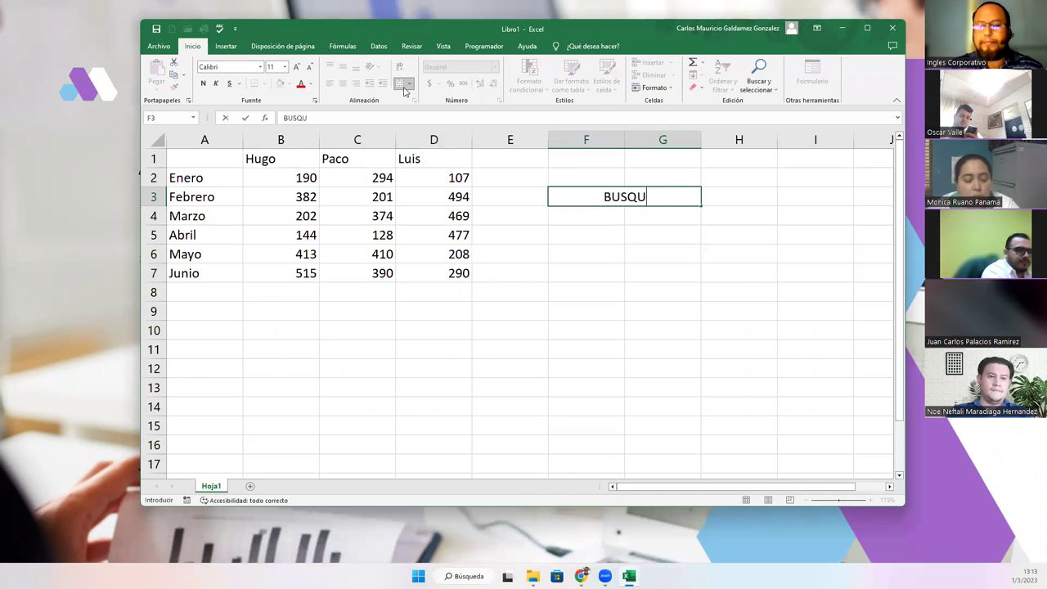
{"action": "type", "text": "DA"}
{"action": "key", "text": "Return"}
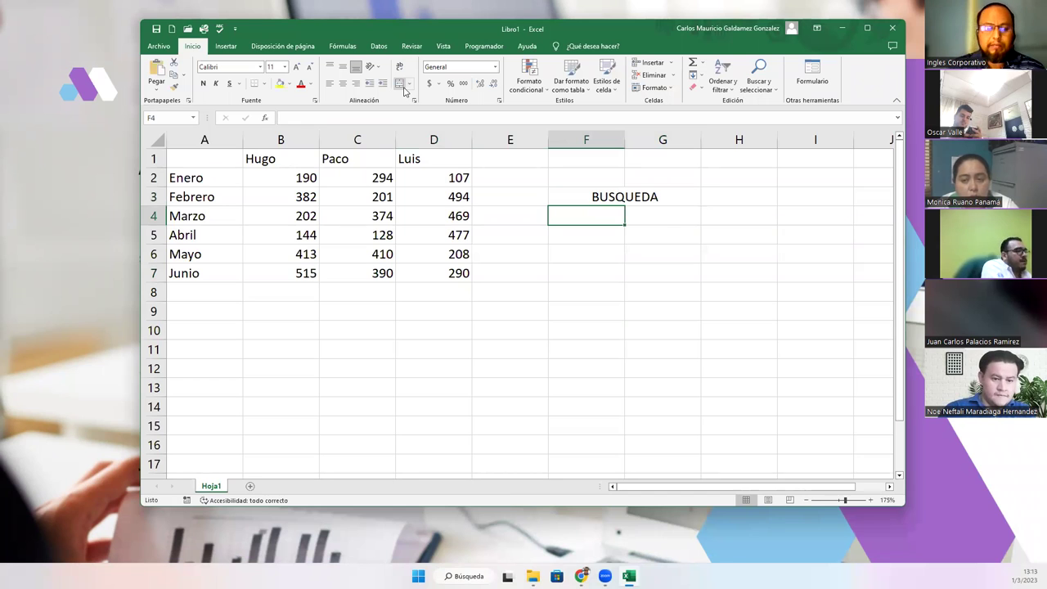
{"action": "type", "text": "Nombre"}
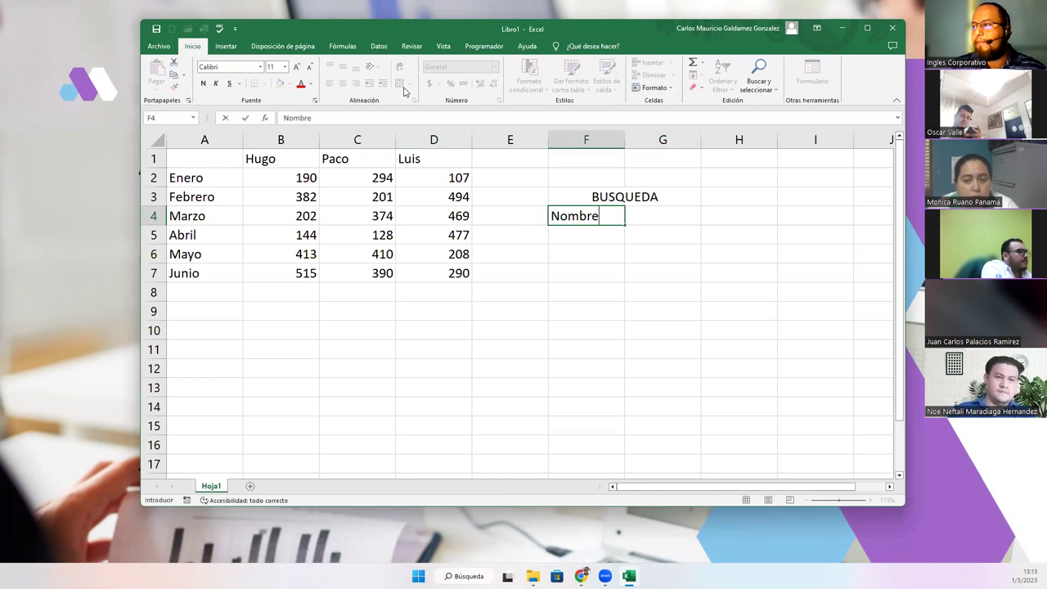
{"action": "key", "text": "Return"}
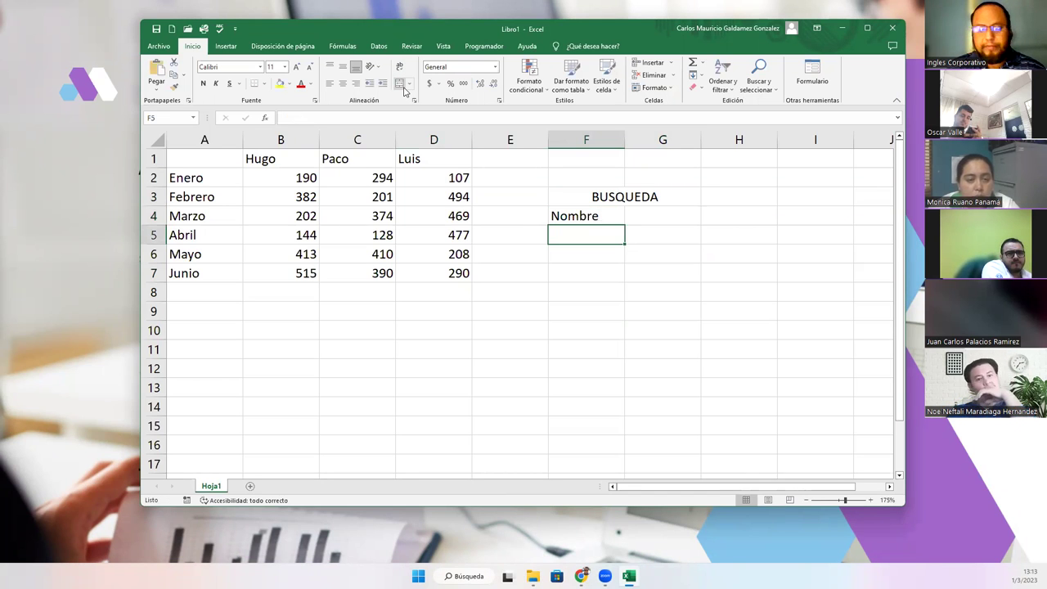
After glancing at the slide, add 'Venta del mes' in F5 and widen column F.
{"action": "key", "text": "alt+Tab"}
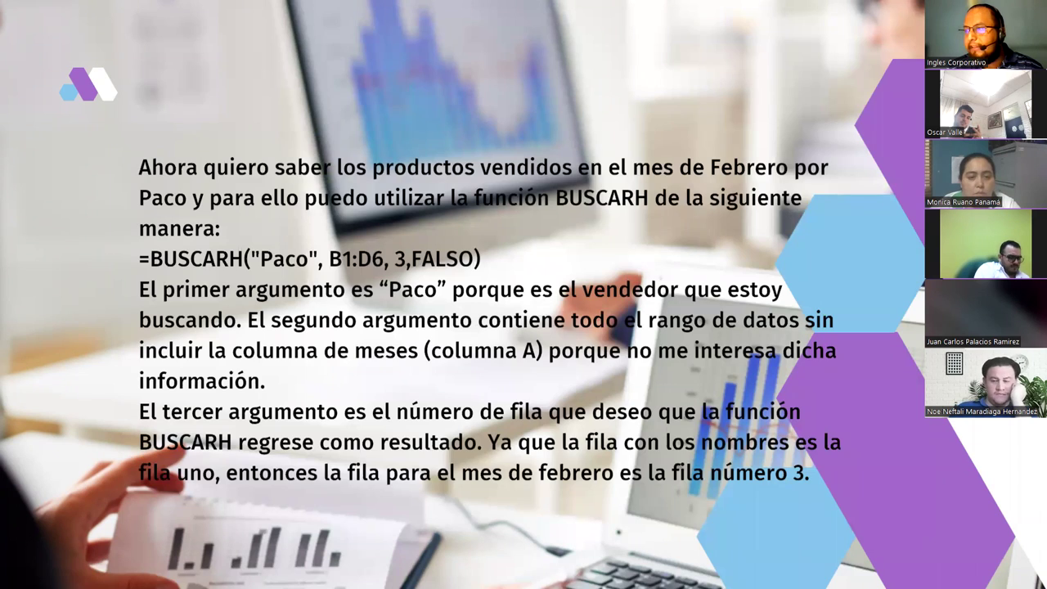
{"action": "key", "text": "alt+Tab"}
{"action": "type", "text": "Vent"}
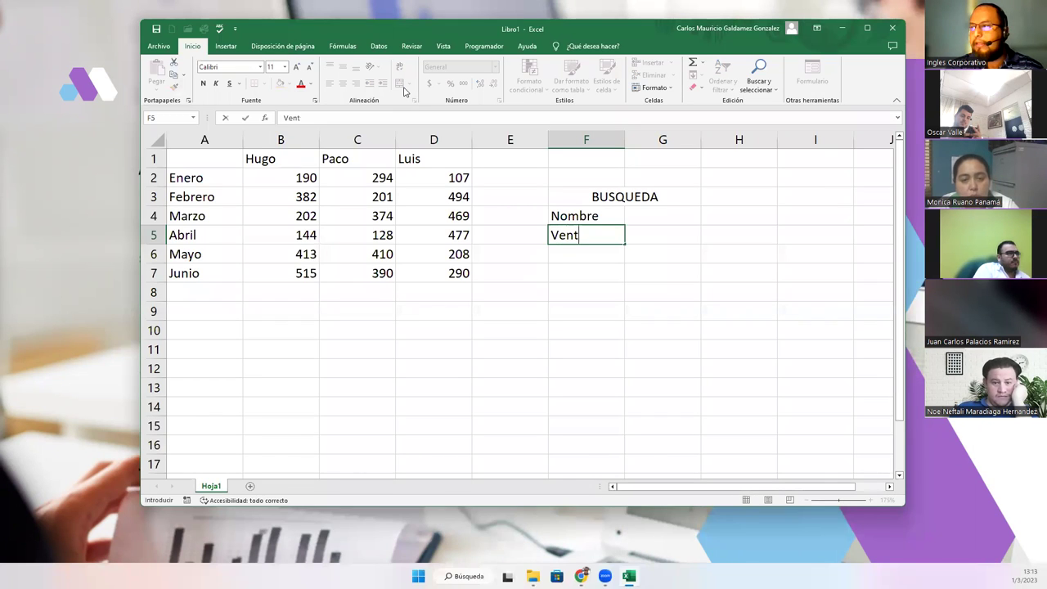
{"action": "type", "text": "a del mes"}
{"action": "key", "text": "Return"}
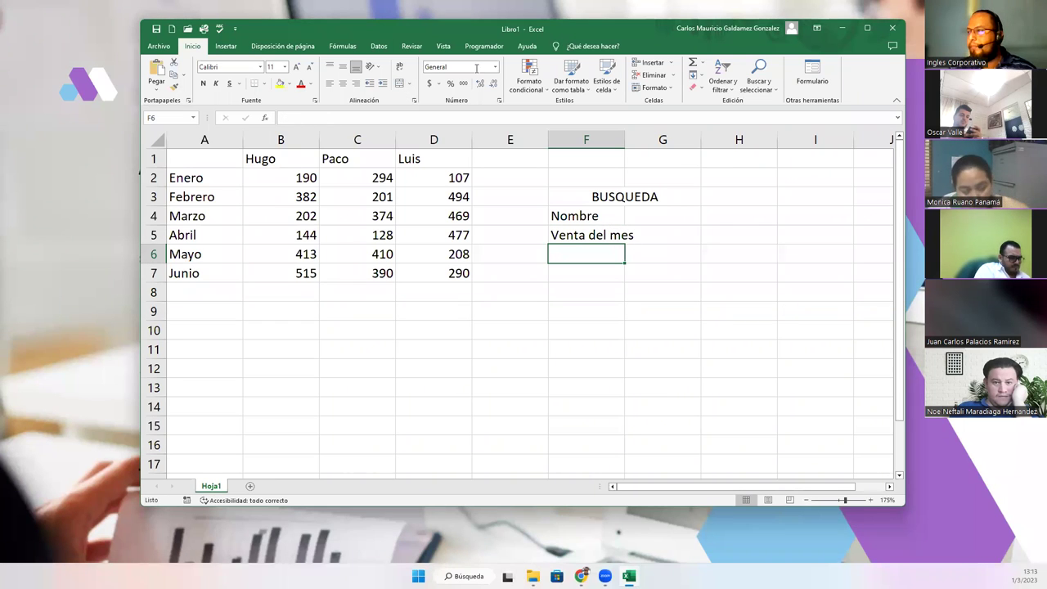
{"action": "left_click_drag", "start_coordinate": [625, 140], "coordinate": [640, 140]}
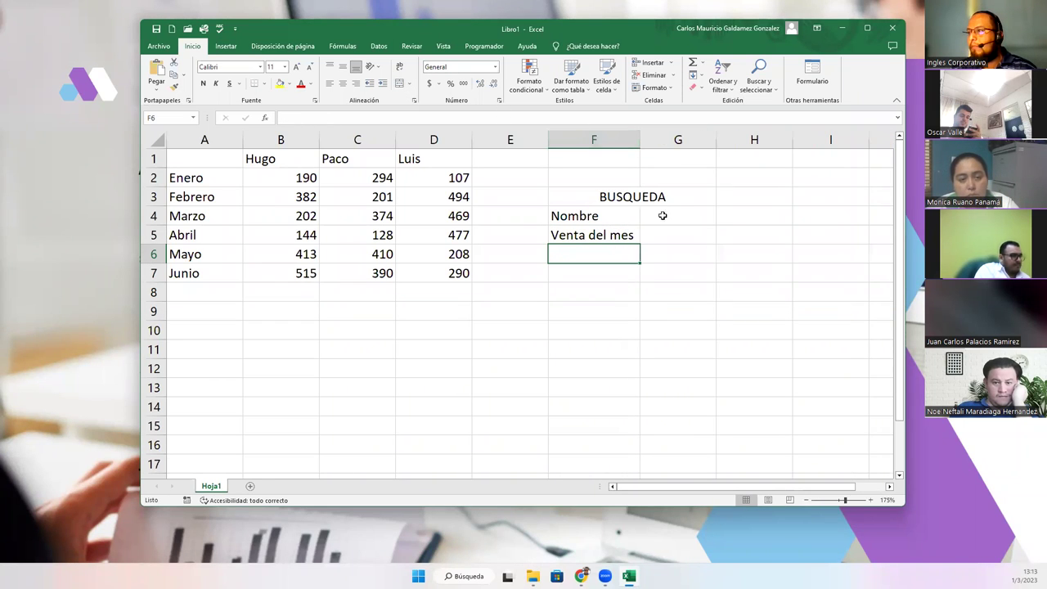
{"action": "left_click", "coordinate": [666, 220]}
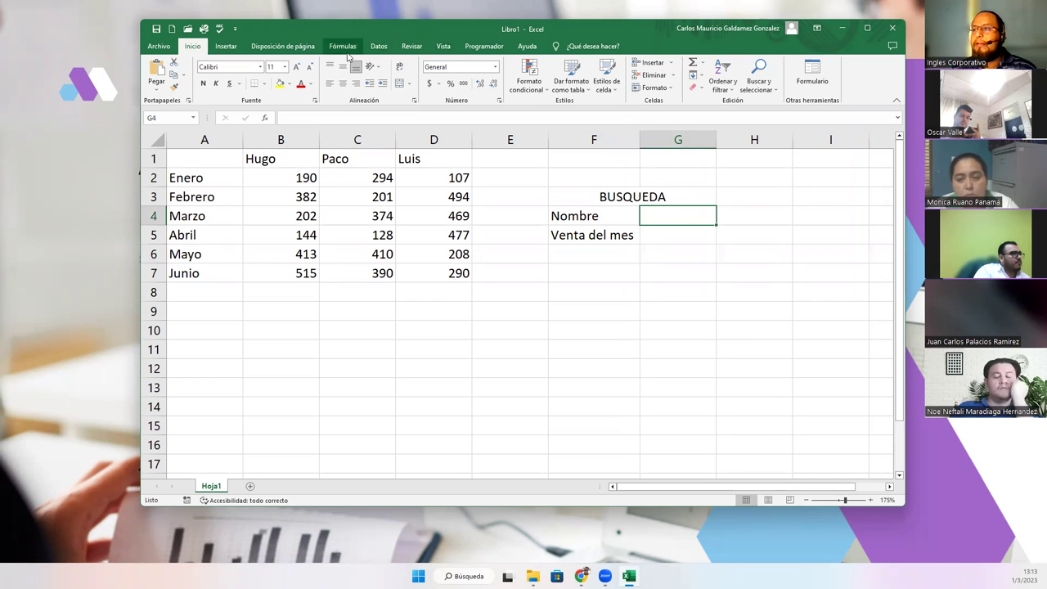
Add list validation to G4 with source =$B$1:$D$1, offering Hugo, Paco and Luis.
{"action": "left_click", "coordinate": [378, 48]}
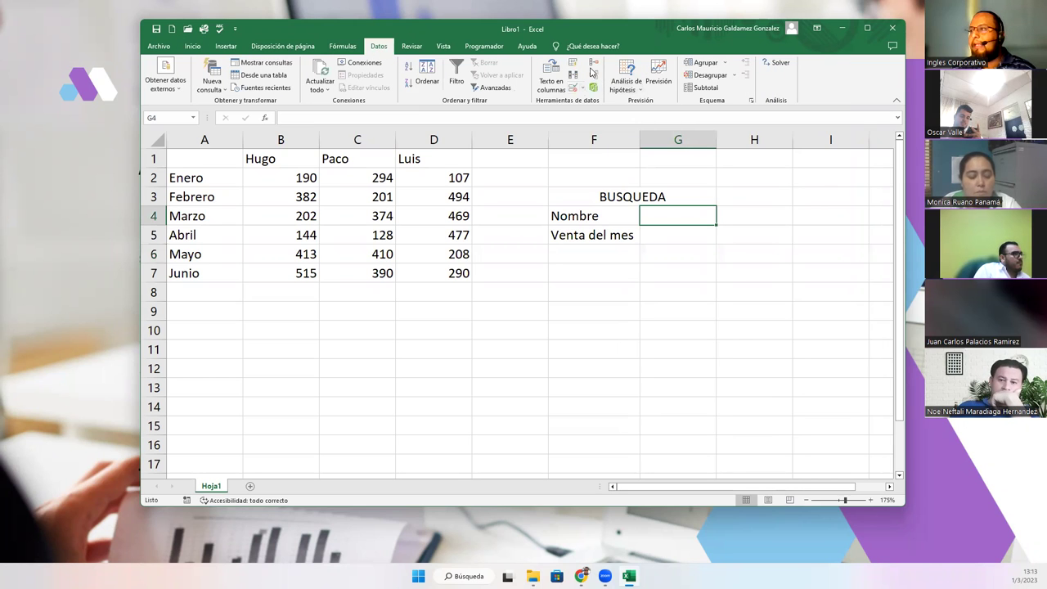
{"action": "left_click", "coordinate": [573, 88]}
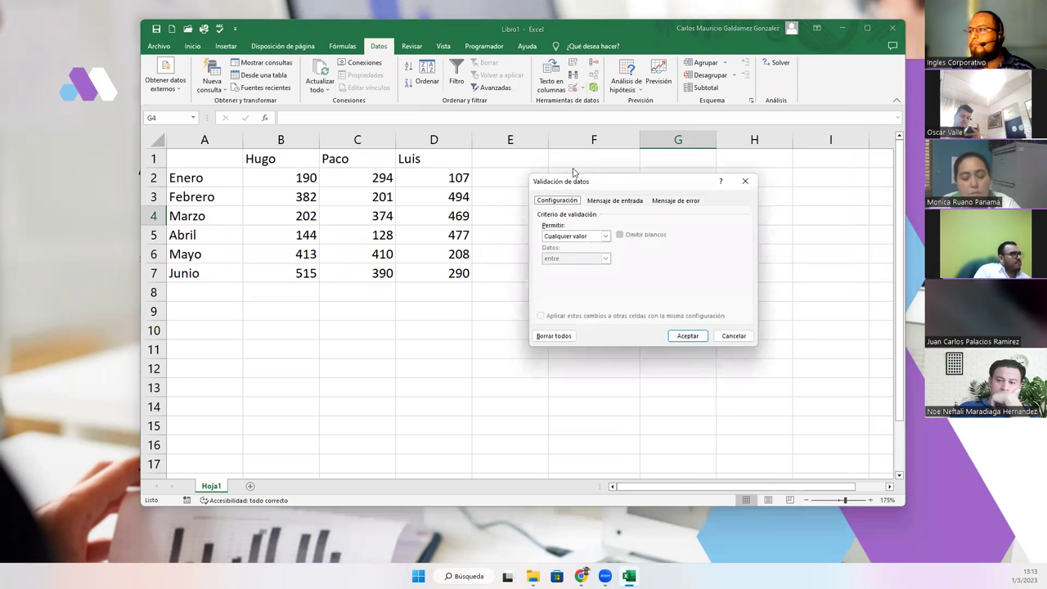
{"action": "left_click", "coordinate": [587, 236]}
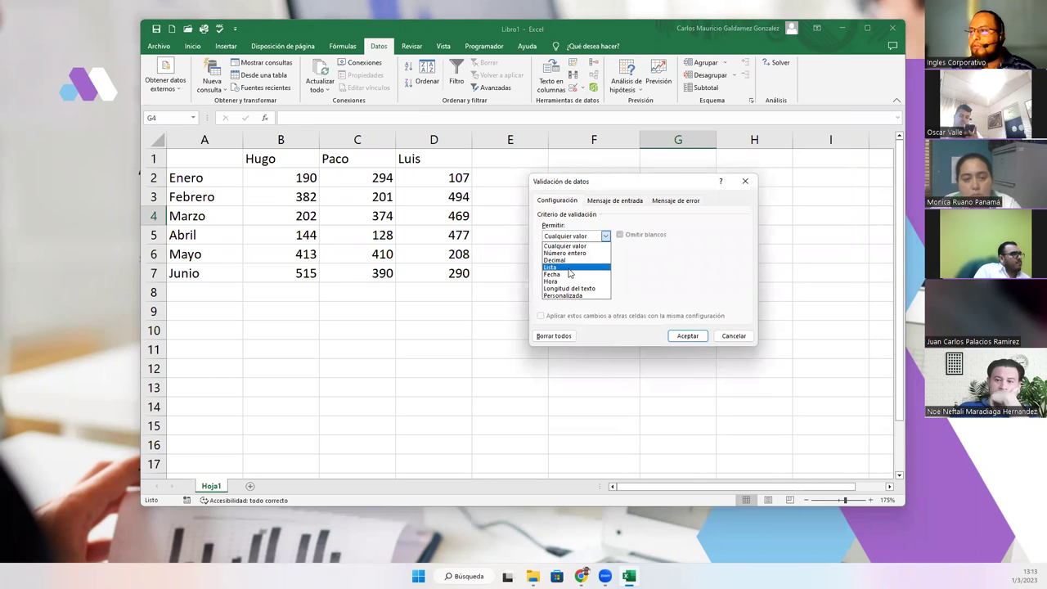
{"action": "left_click", "coordinate": [571, 274]}
{"action": "left_click", "coordinate": [697, 280]}
{"action": "left_click", "coordinate": [247, 162]}
{"action": "left_click_drag", "start_coordinate": [356, 162], "coordinate": [426, 163]}
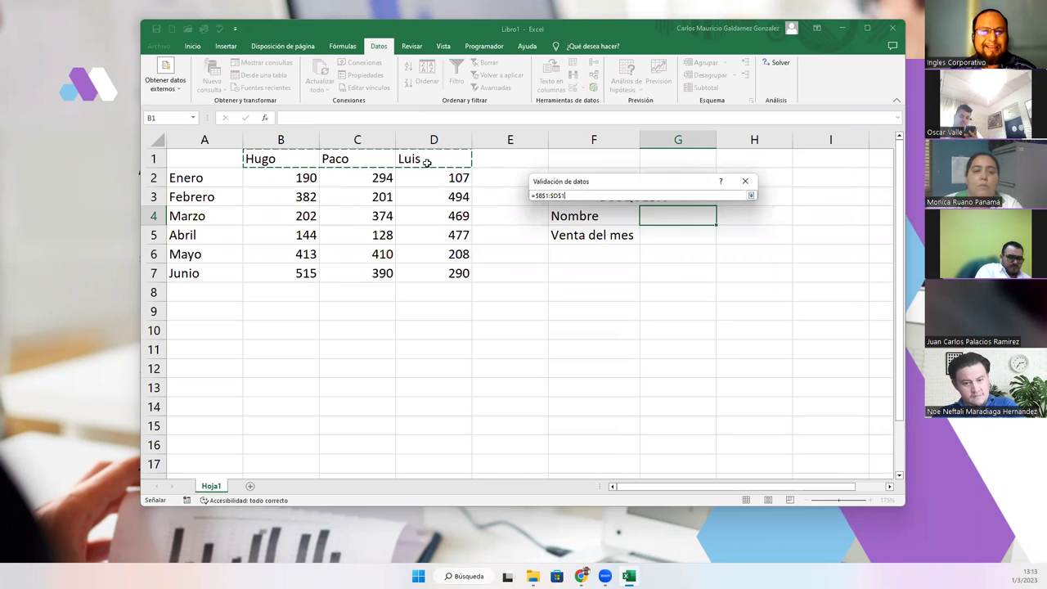
{"action": "left_click", "coordinate": [751, 196]}
{"action": "left_click", "coordinate": [679, 336]}
{"action": "left_click", "coordinate": [675, 238]}
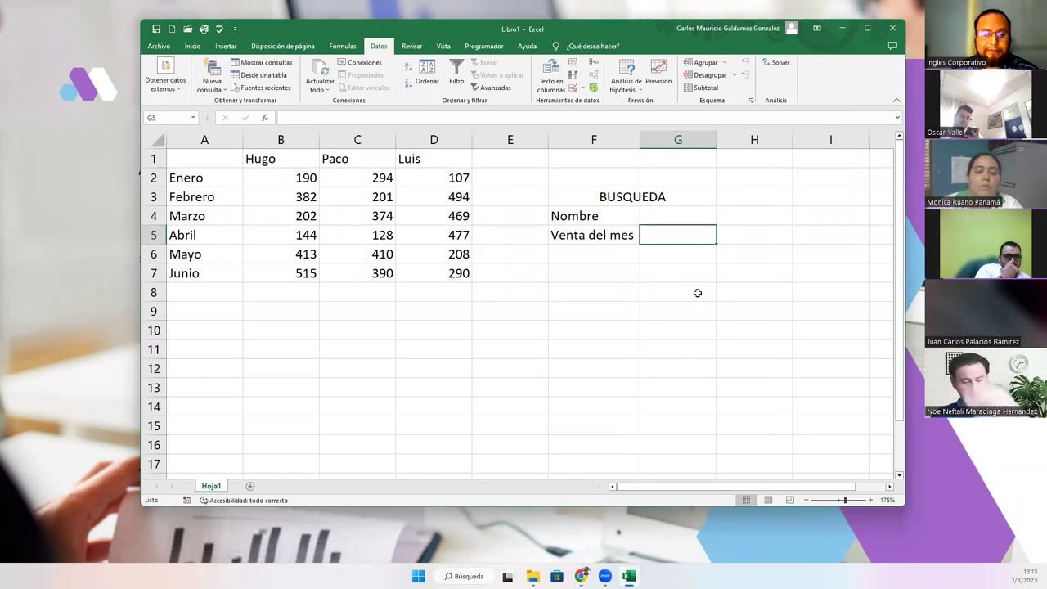
Begin =BUSCARH in G5 with G4 as the lookup value and B2:D7 as the table range.
{"action": "type", "text": "="}
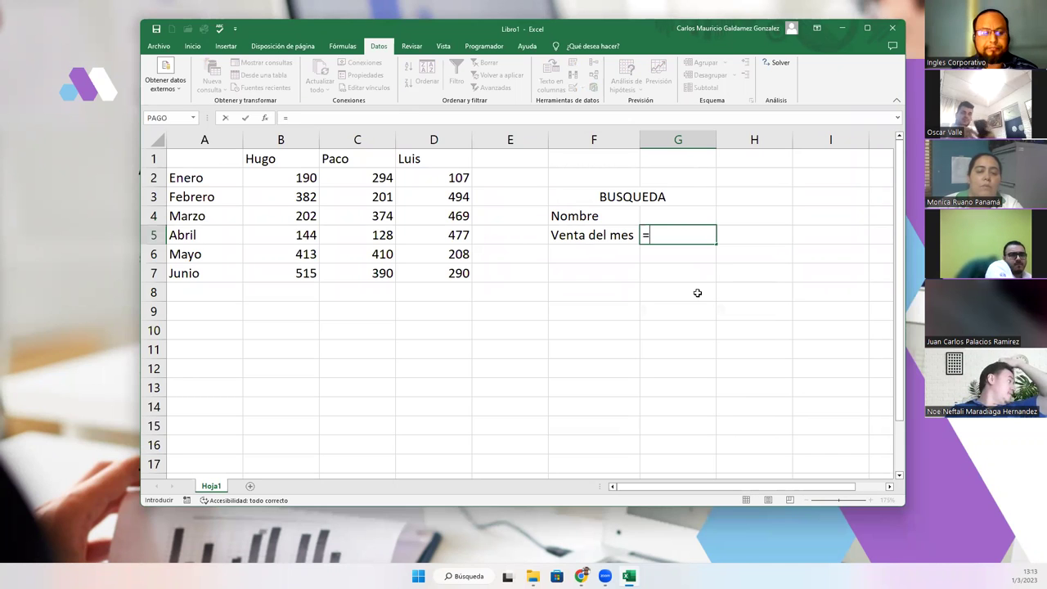
{"action": "type", "text": "BUSCAR"}
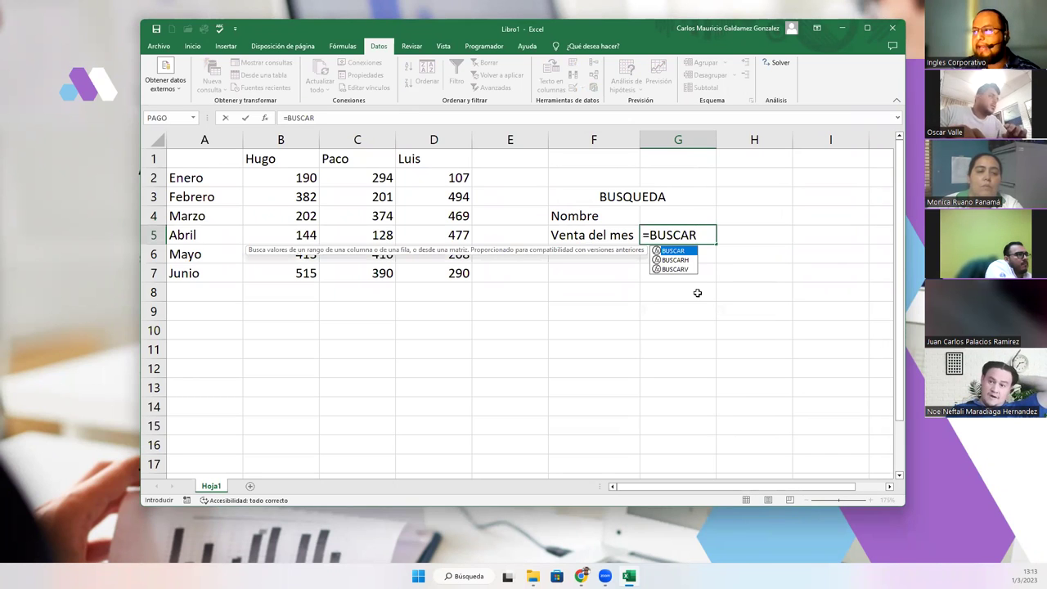
{"action": "type", "text": "H("}
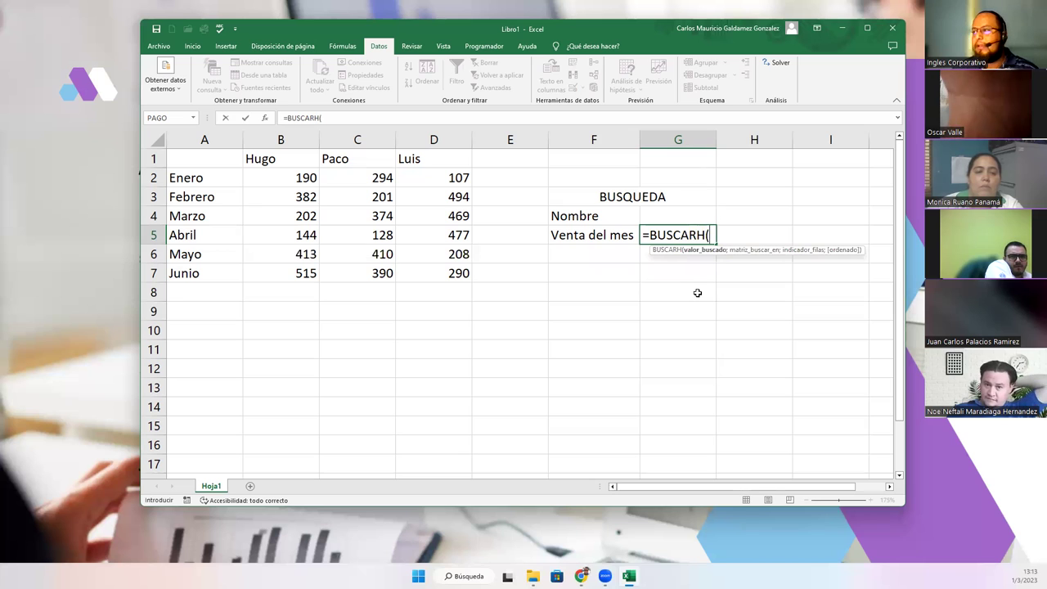
{"action": "left_click", "coordinate": [655, 218]}
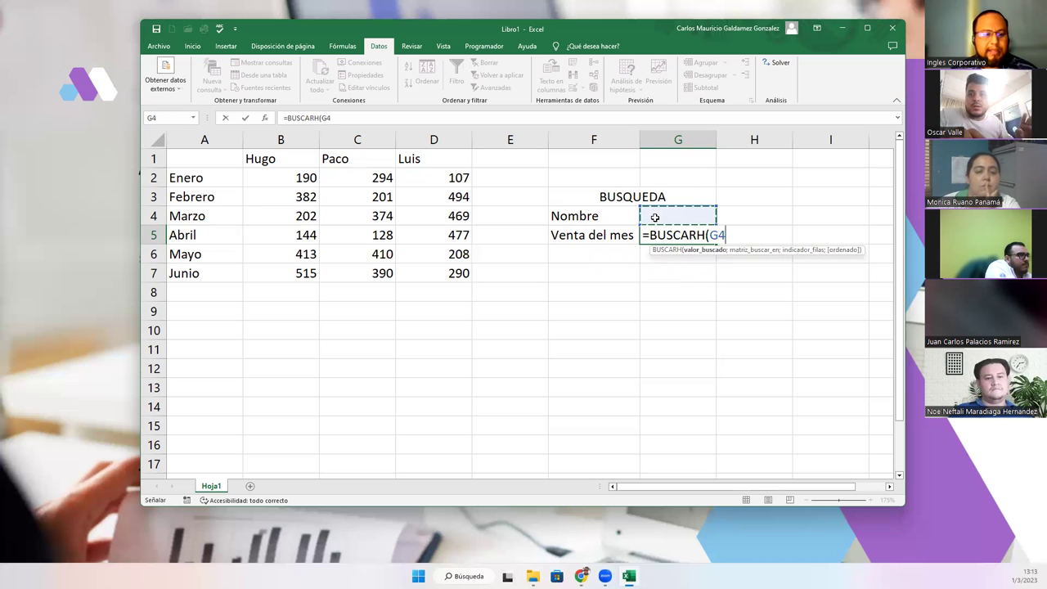
{"action": "type", "text": ";"}
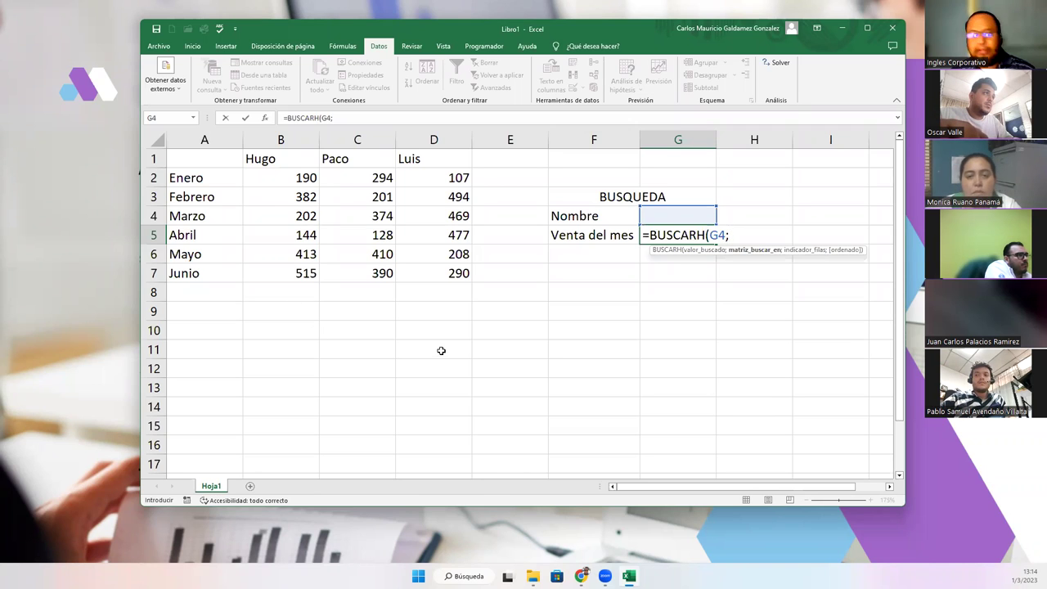
{"action": "key", "text": "alt+Tab"}
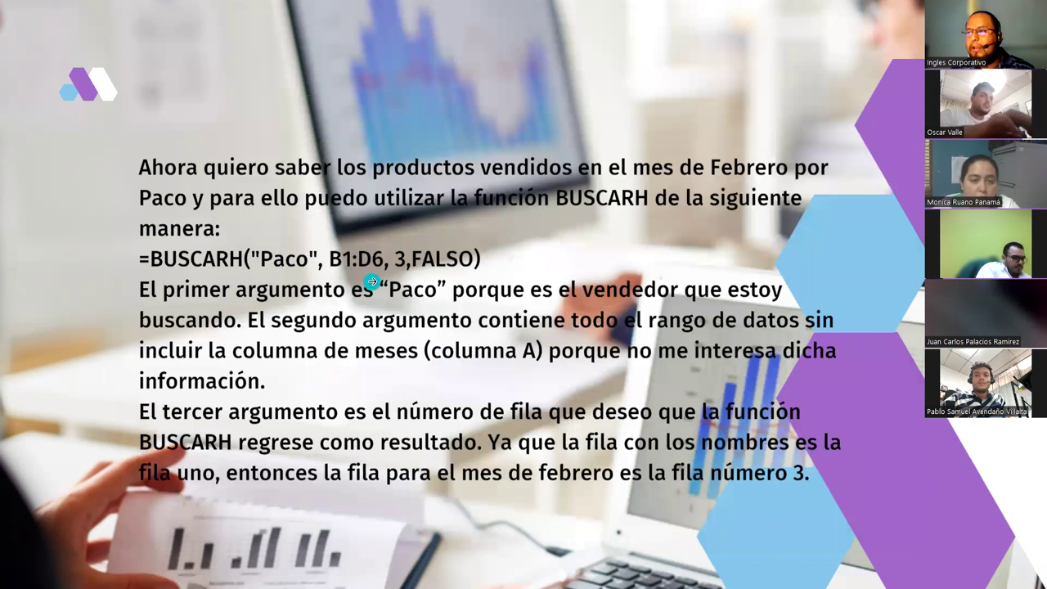
{"action": "key", "text": "alt+Tab"}
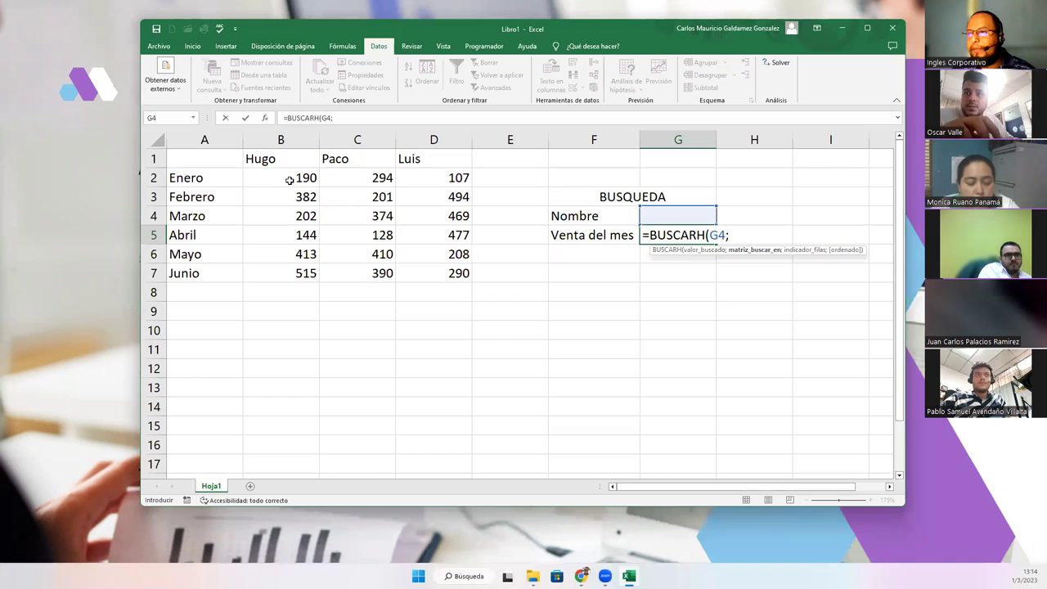
{"action": "left_click", "coordinate": [302, 179]}
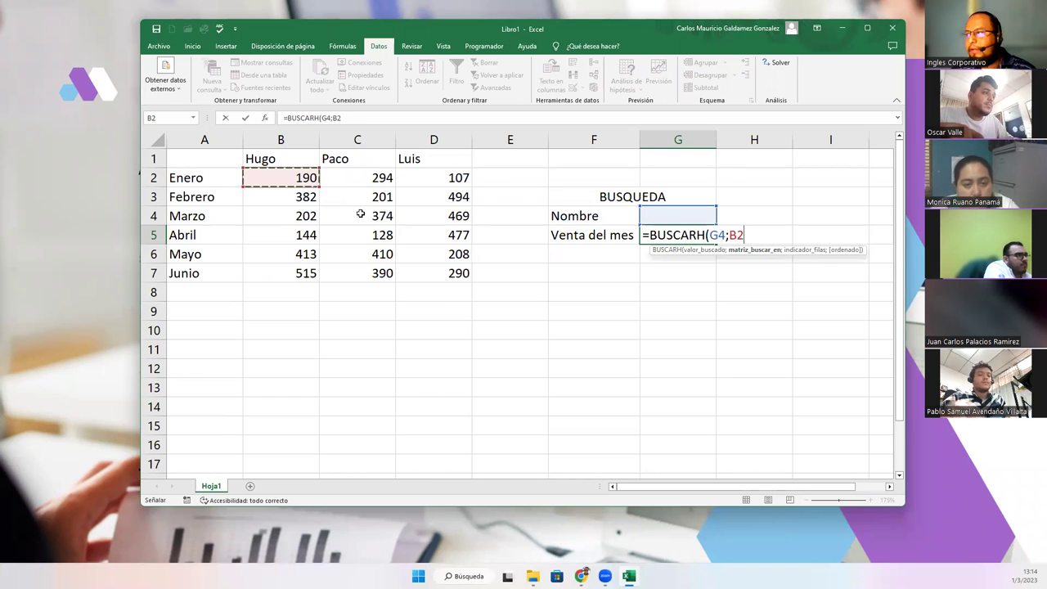
{"action": "left_click_drag", "start_coordinate": [360, 214], "coordinate": [424, 269]}
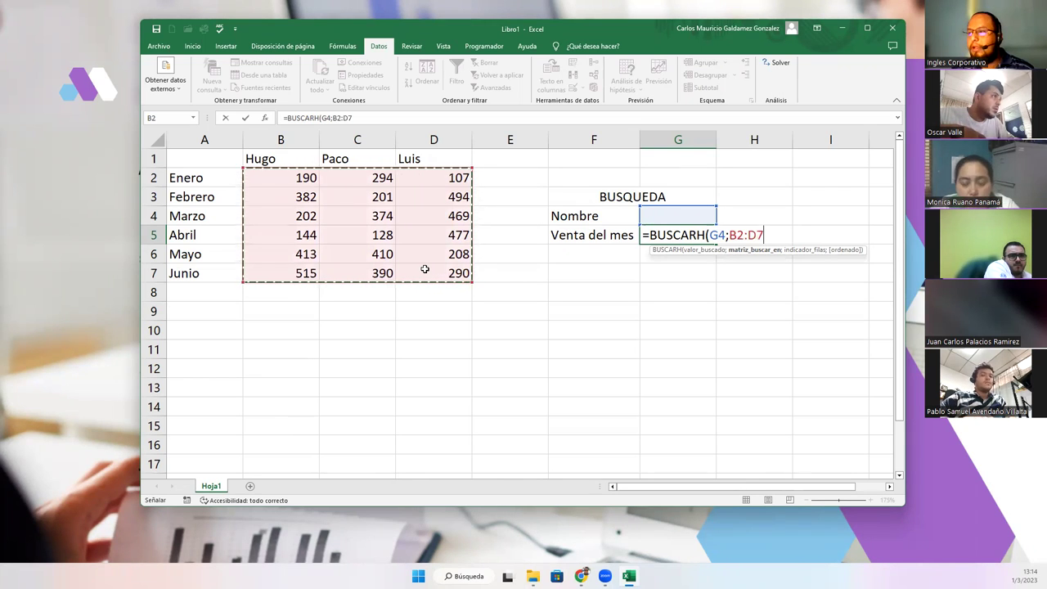
{"action": "key", "text": "alt+Tab"}
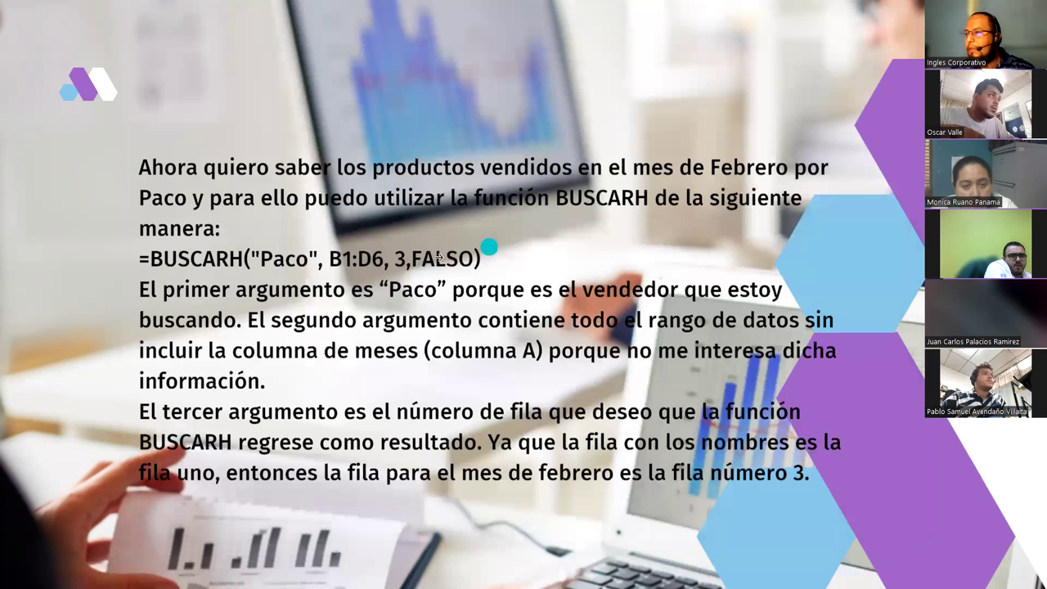
{"action": "key", "text": "alt+Tab"}
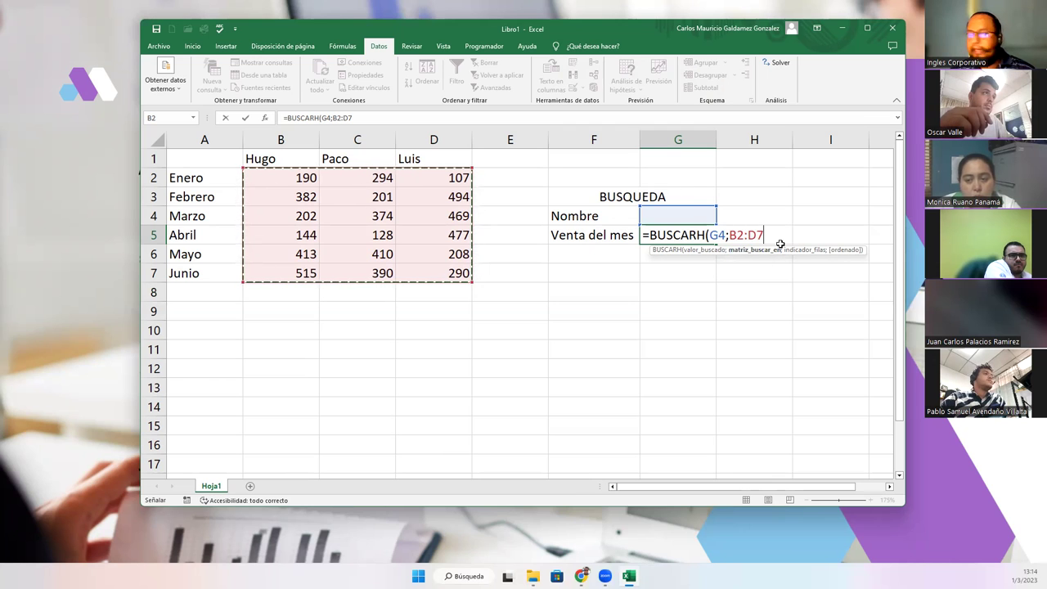
Finish the formula with row 3 and FALSO, committing =BUSCARH(G4;B2:D7;3;FALSO).
{"action": "type", "text": ";"}
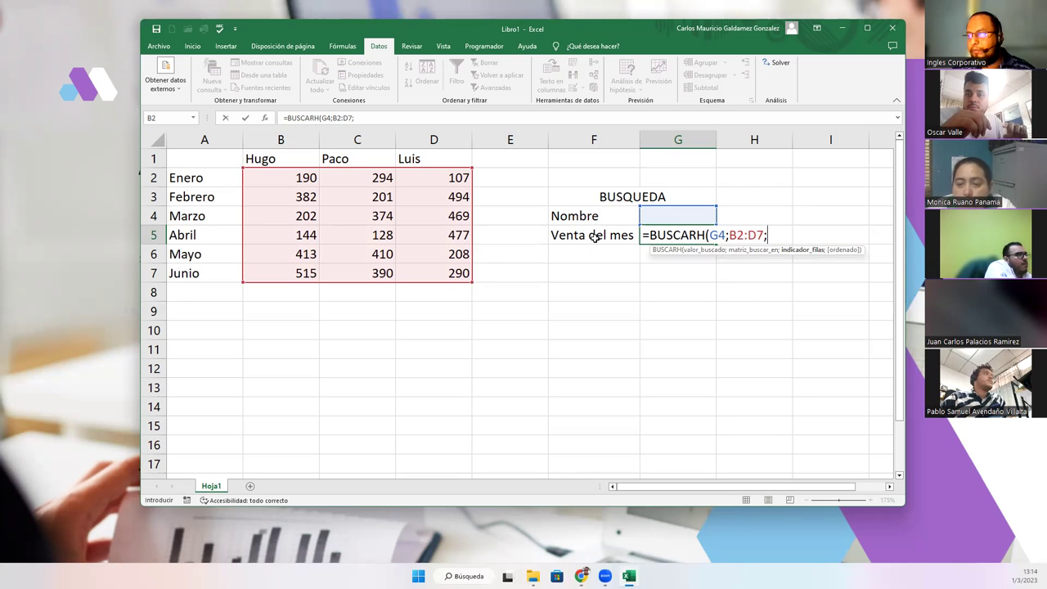
{"action": "key", "text": "alt+Tab"}
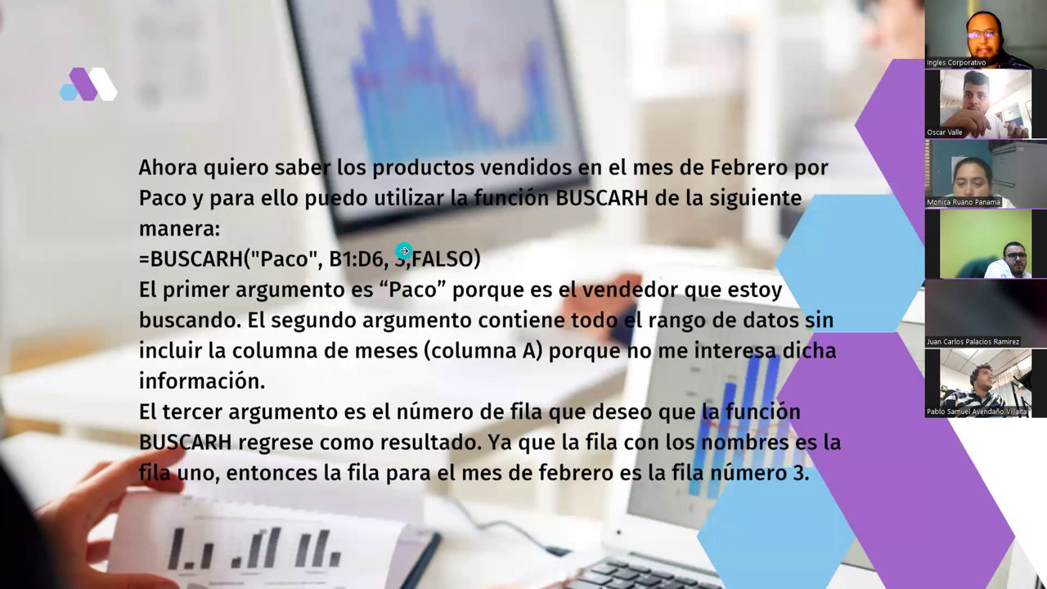
{"action": "key", "text": "alt+Tab"}
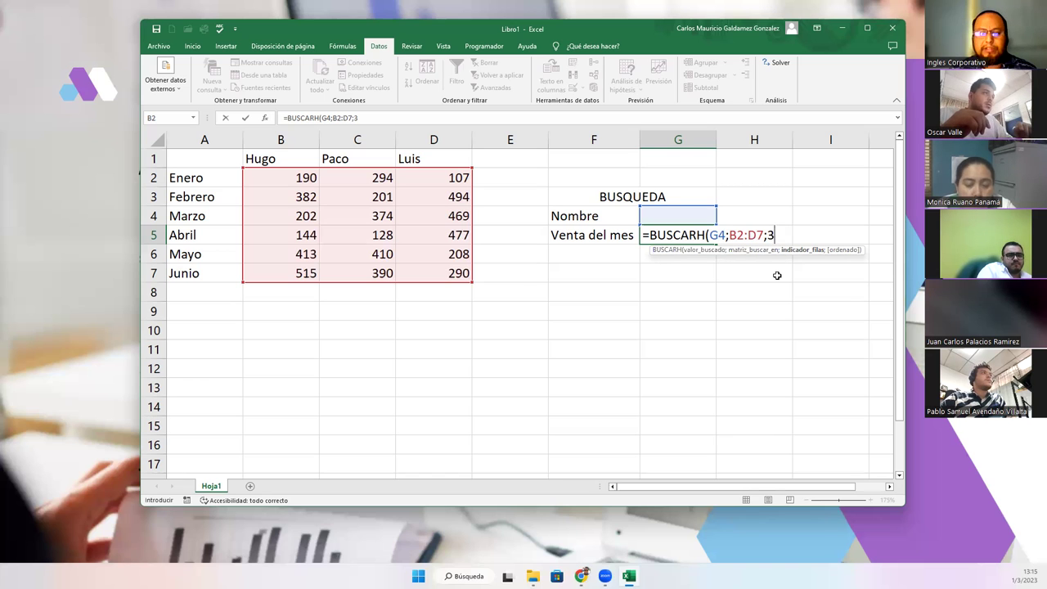
{"action": "type", "text": ";FALSO"}
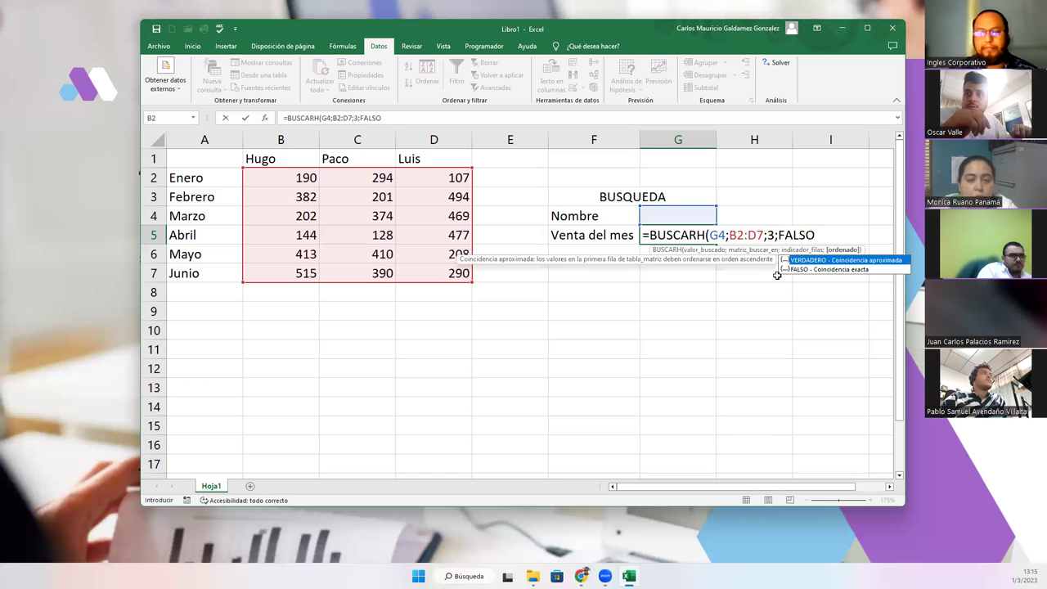
{"action": "type", "text": ")"}
{"action": "key", "text": "Return"}
{"action": "left_click", "coordinate": [685, 236]}
{"action": "left_click", "coordinate": [680, 215]}
Insert an empty column before column G, shifting the lookup block right.
{"action": "left_click", "coordinate": [615, 238]}
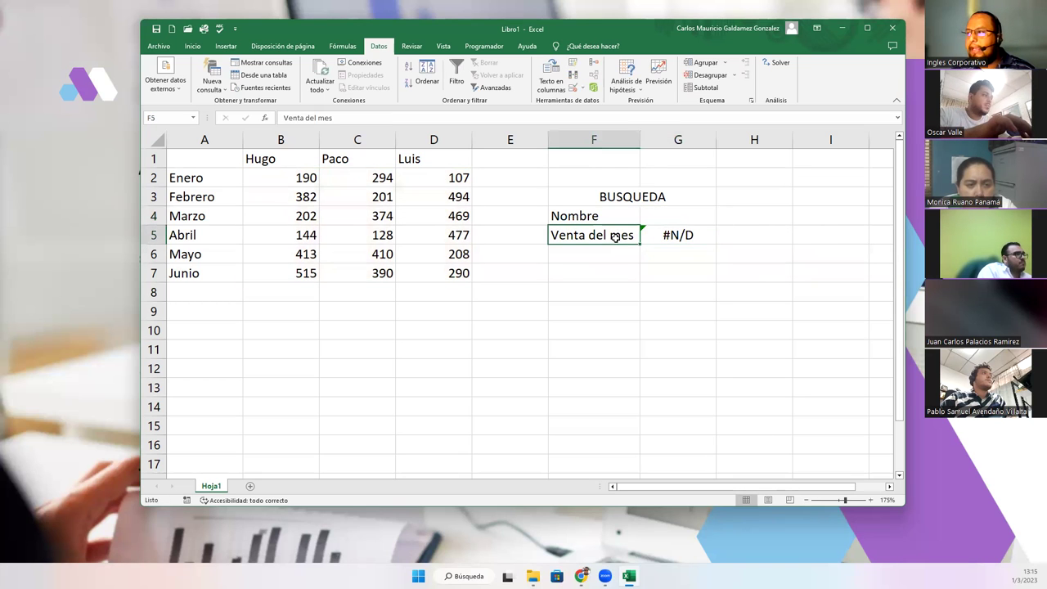
{"action": "right_click", "coordinate": [655, 142]}
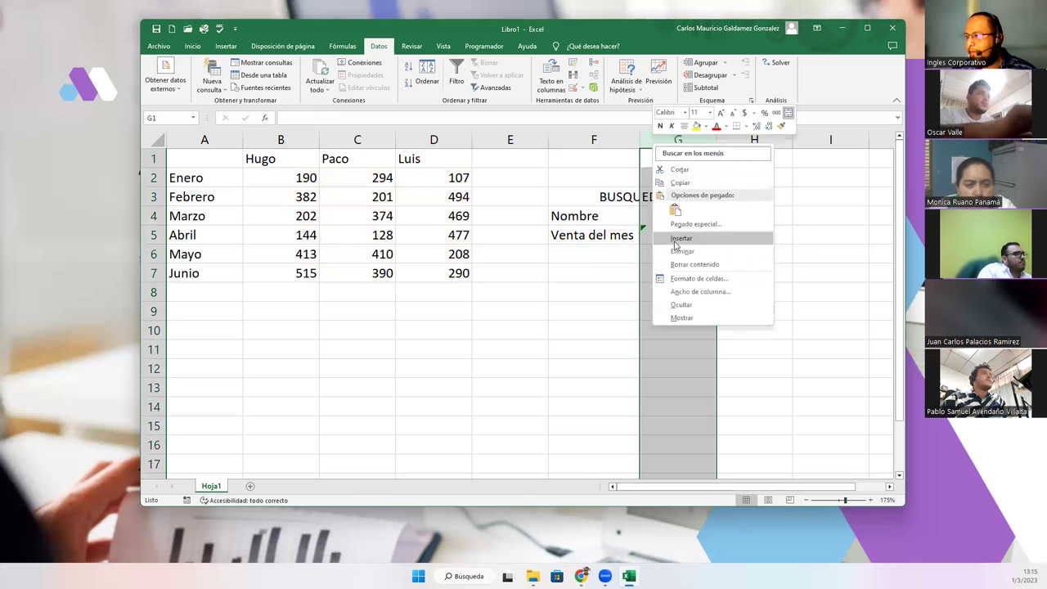
{"action": "left_click", "coordinate": [680, 239]}
{"action": "left_click", "coordinate": [573, 198]}
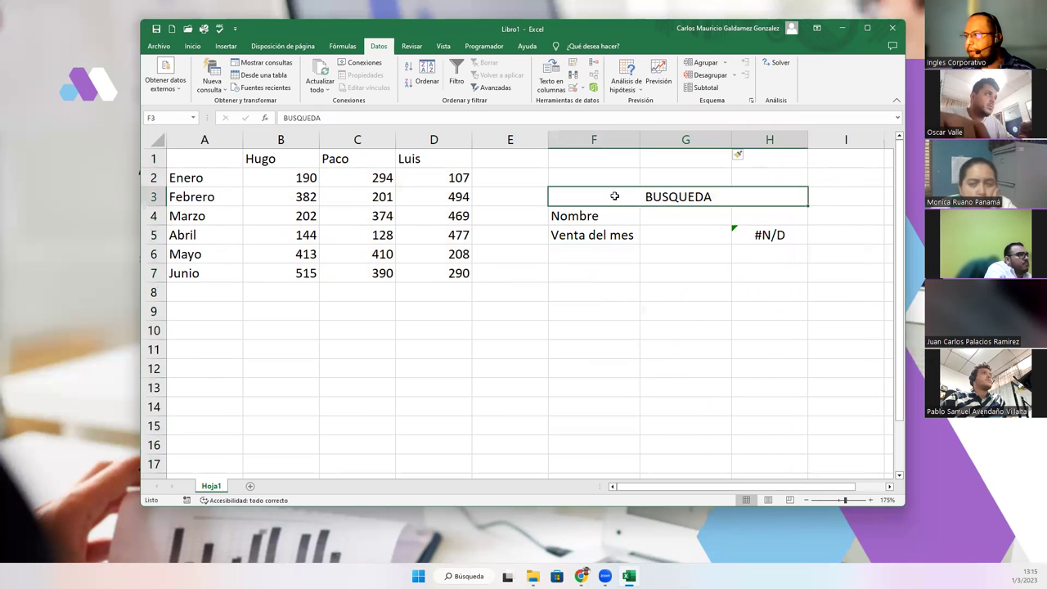
{"action": "left_click", "coordinate": [652, 242]}
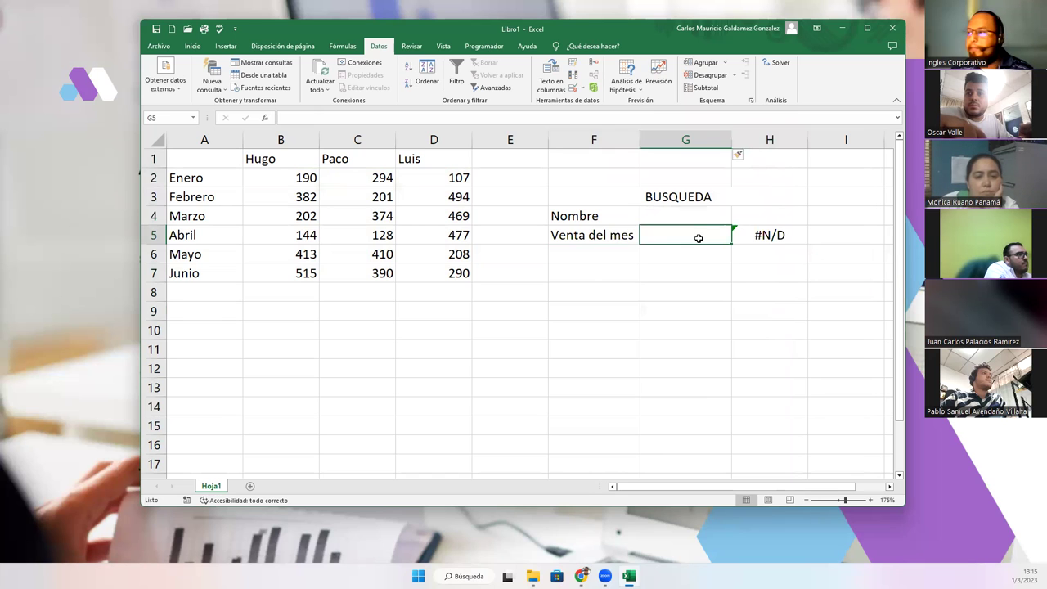
Edit the H5 lookup formula so its lookup value points at G4.
{"action": "left_click", "coordinate": [758, 236]}
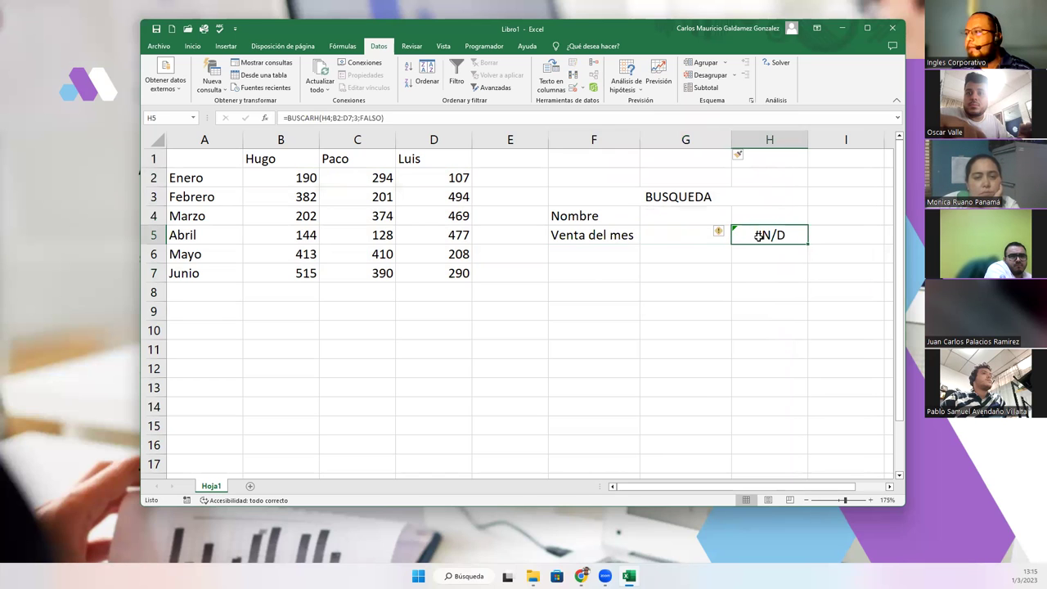
{"action": "double_click", "coordinate": [759, 235]}
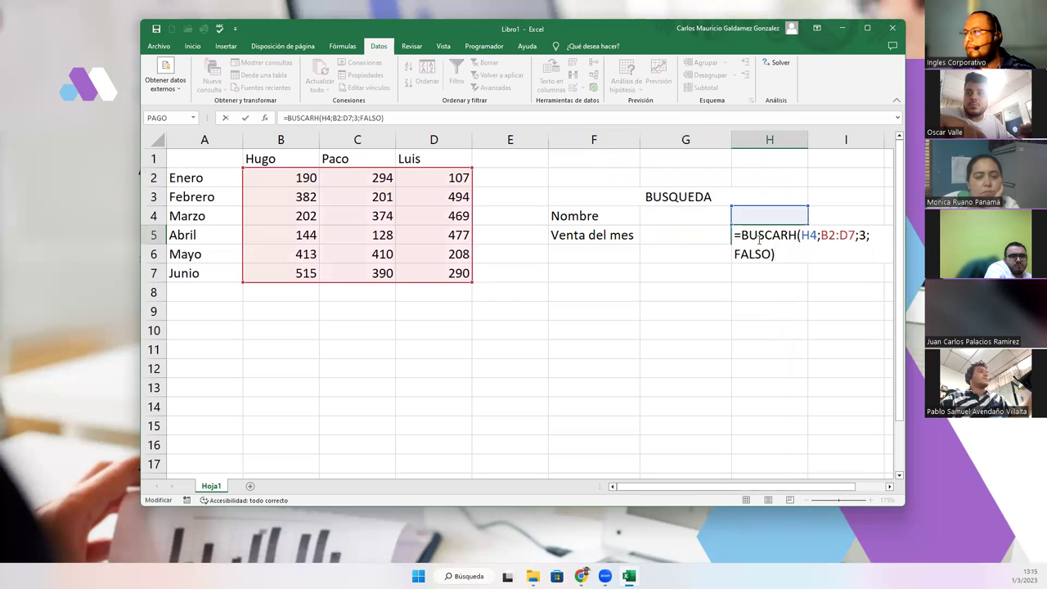
{"action": "left_click", "coordinate": [694, 211]}
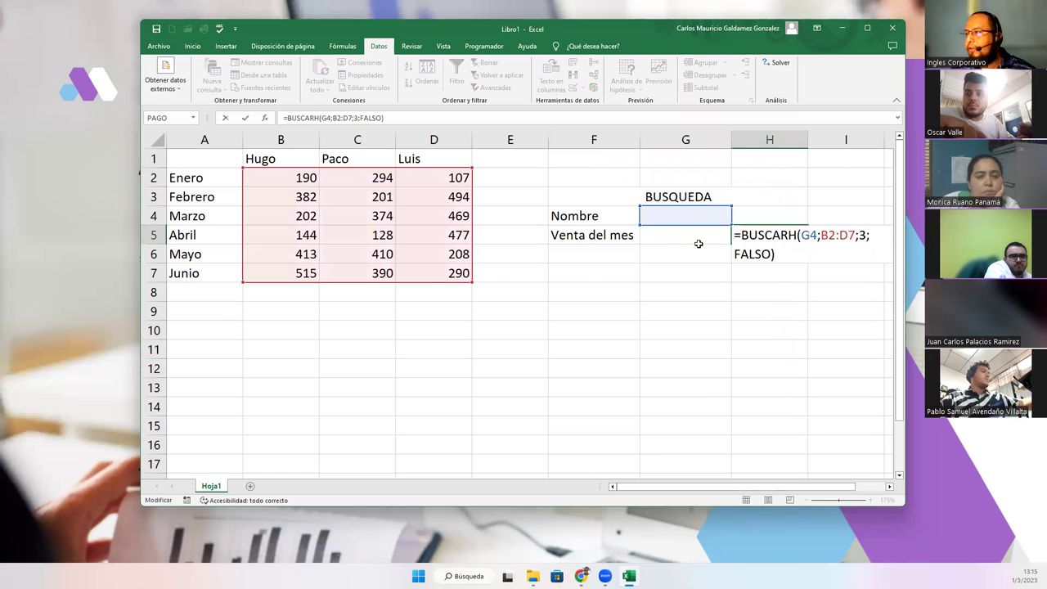
{"action": "key", "text": "Return"}
{"action": "key", "text": "Up"}
Move the name dropdown cell into G4 and choose Hugo from it.
{"action": "left_click", "coordinate": [696, 215]}
{"action": "left_click_drag", "start_coordinate": [716, 219], "coordinate": [715, 216]}
{"action": "left_click", "coordinate": [737, 219]}
{"action": "left_click", "coordinate": [679, 232]}
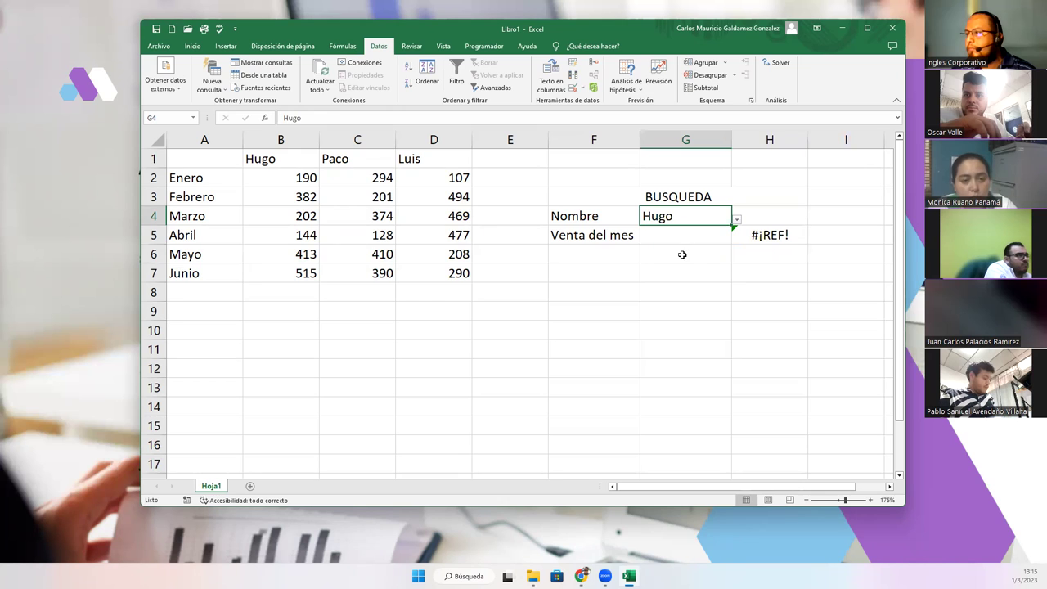
Replace the broken #¡REF! reference in H5's formula with G4.
{"action": "left_click", "coordinate": [749, 237]}
{"action": "double_click", "coordinate": [749, 237]}
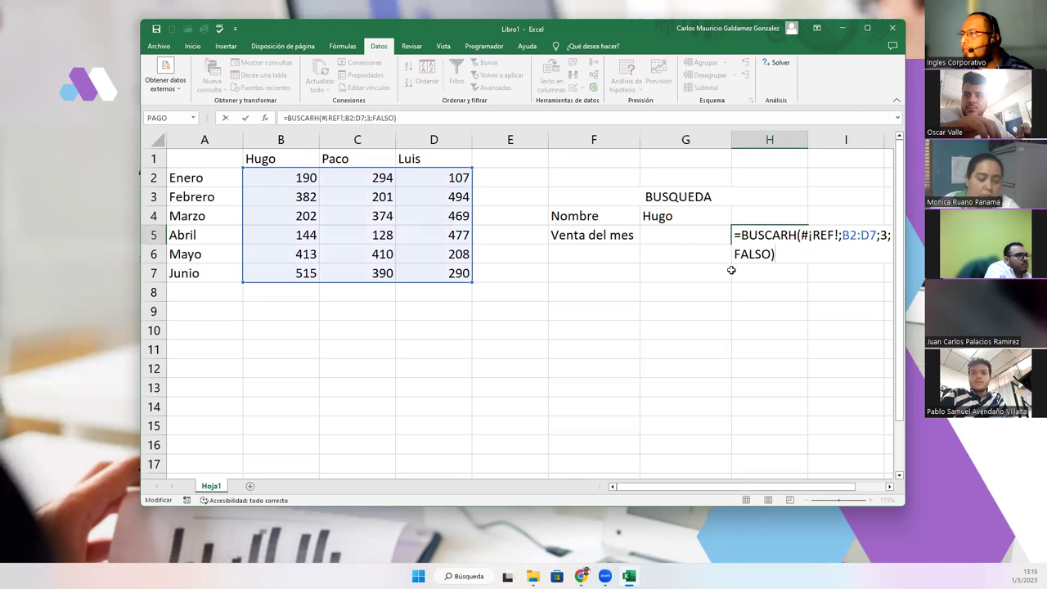
{"action": "left_click_drag", "start_coordinate": [836, 235], "coordinate": [803, 237]}
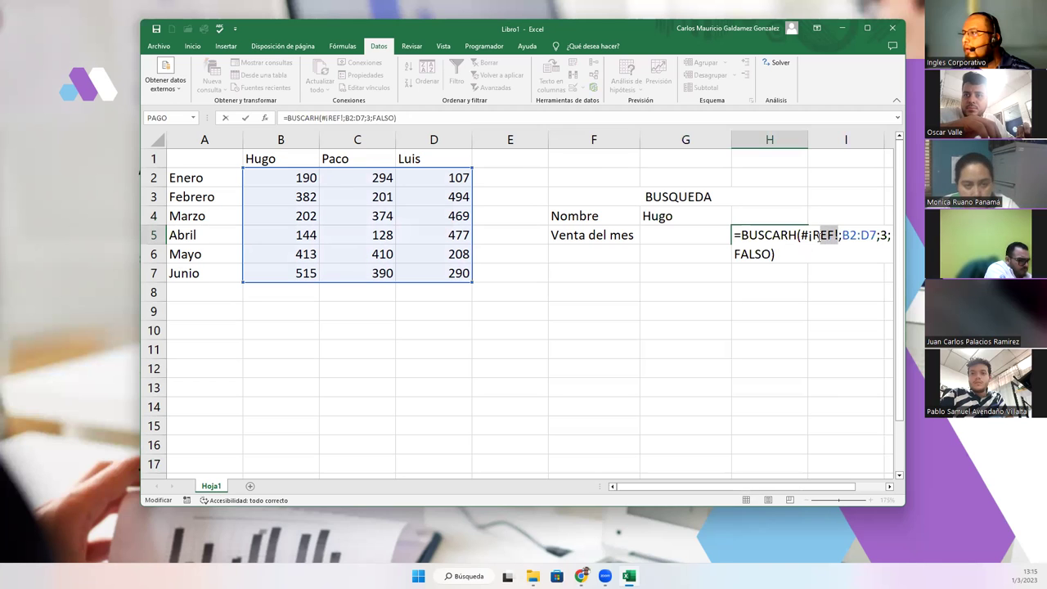
{"action": "key", "text": "Delete"}
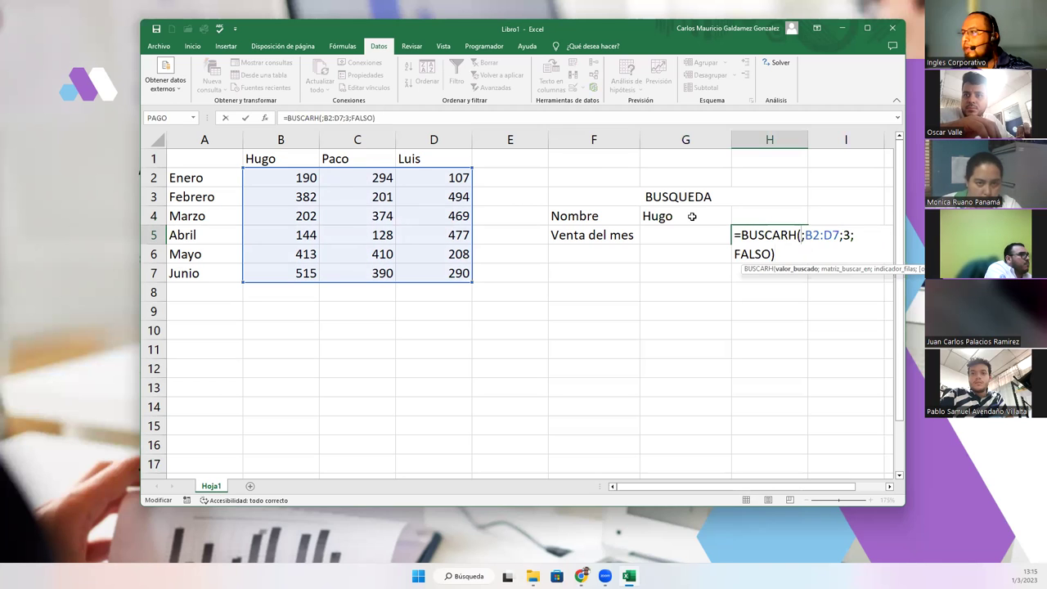
{"action": "left_click", "coordinate": [692, 216]}
{"action": "key", "text": "Return"}
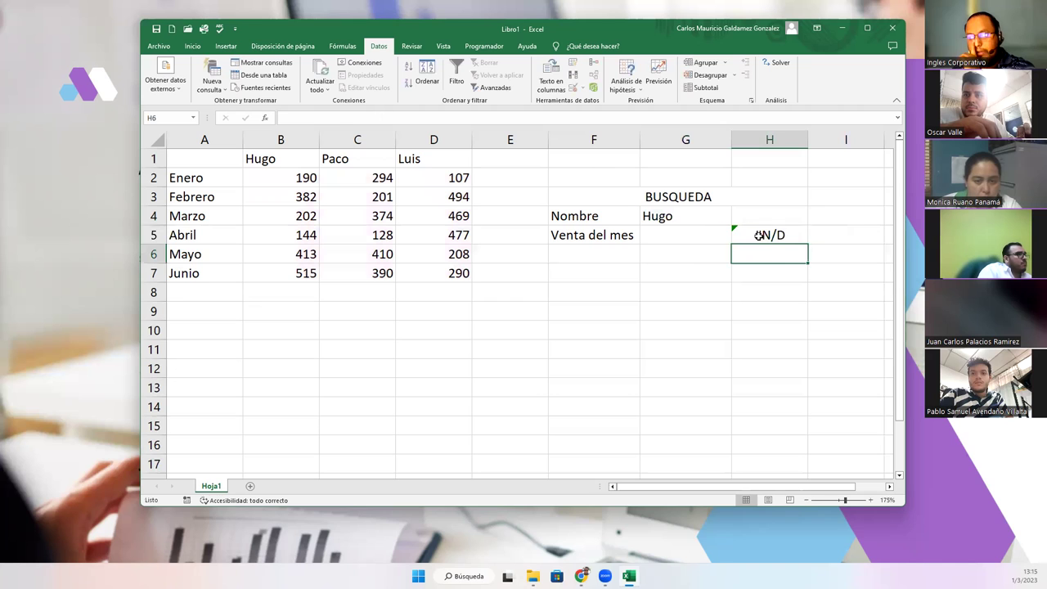
Change the start of H5's lookup range, making it A2:D7.
{"action": "left_click", "coordinate": [759, 235]}
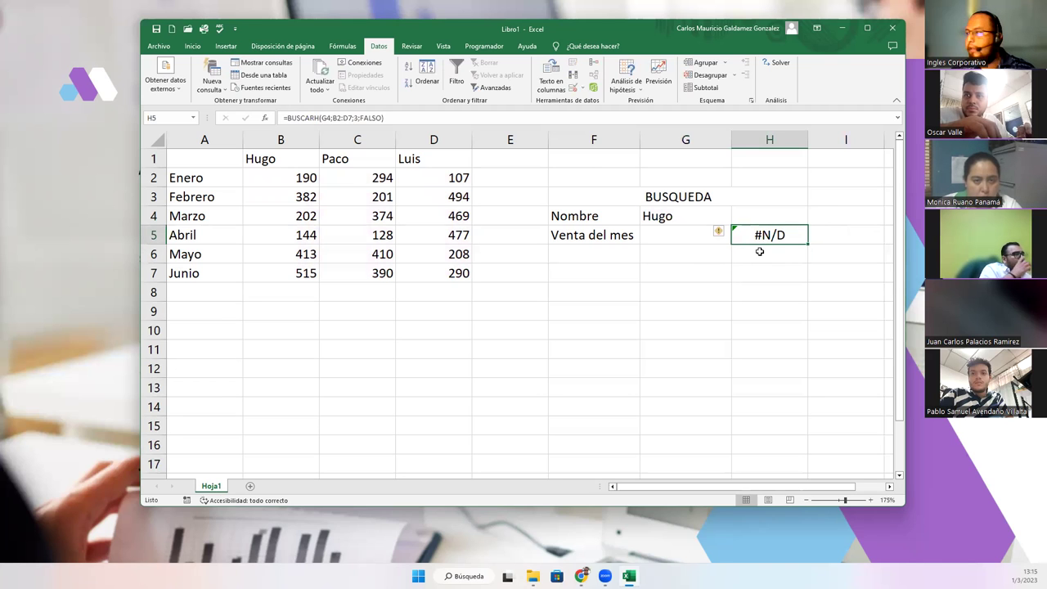
{"action": "key", "text": "F2"}
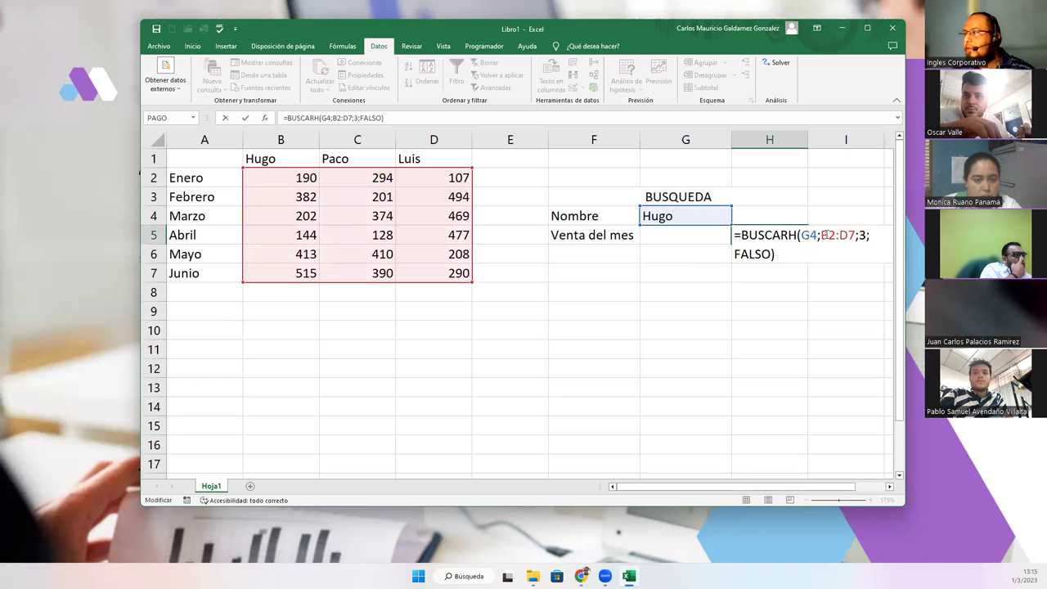
{"action": "left_click_drag", "start_coordinate": [821, 234], "coordinate": [829, 235]}
{"action": "type", "text": "A"}
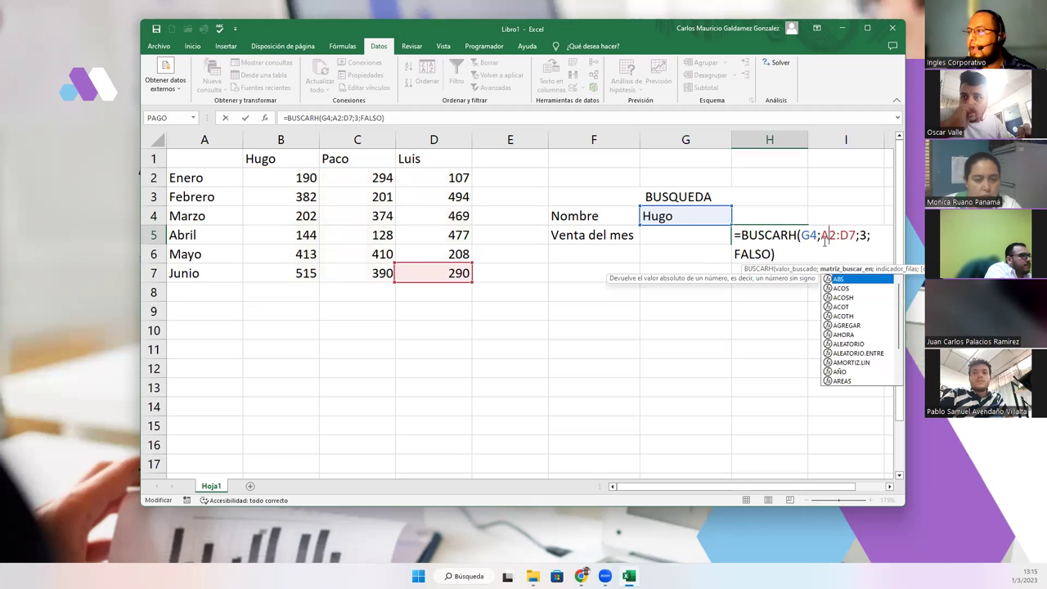
{"action": "key", "text": "Return"}
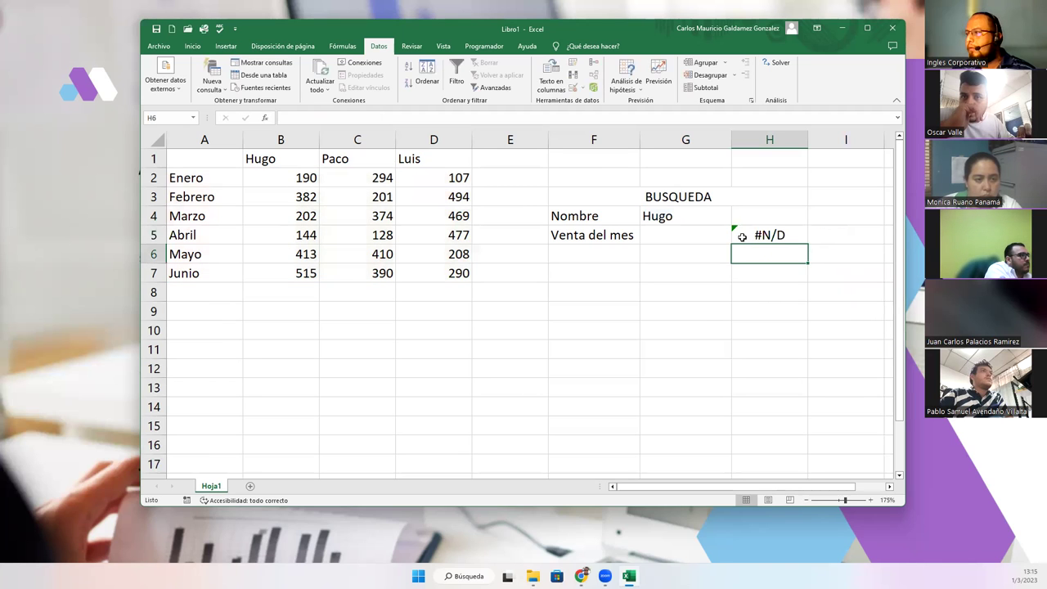
Correct H5's range to B1:D7, giving =BUSCARH(G4;B1:D7;3;FALSO) and 382.
{"action": "left_click", "coordinate": [744, 236]}
{"action": "double_click", "coordinate": [745, 235]}
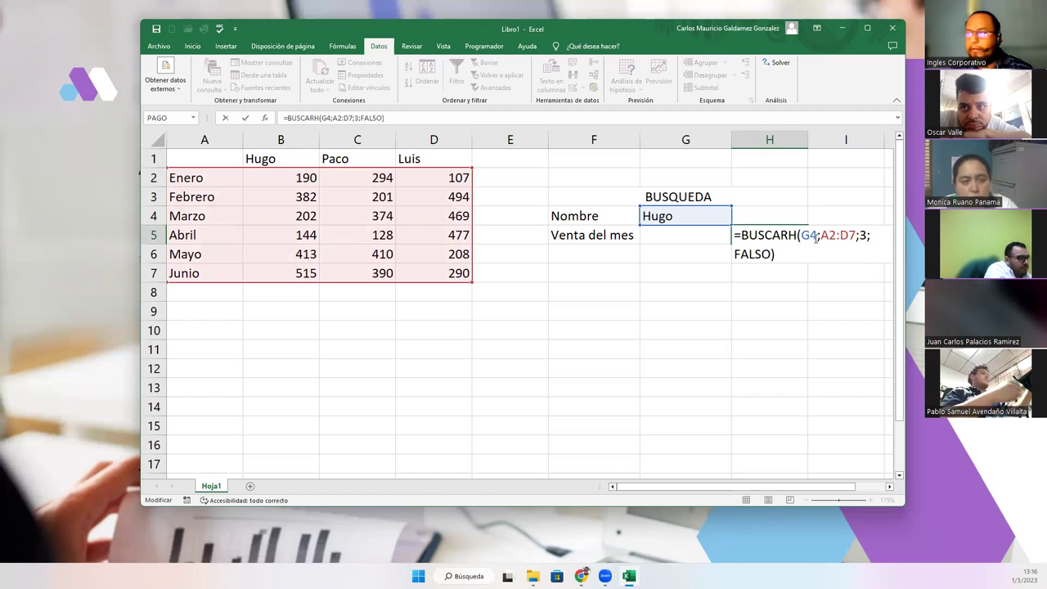
{"action": "key", "text": "alt+Tab"}
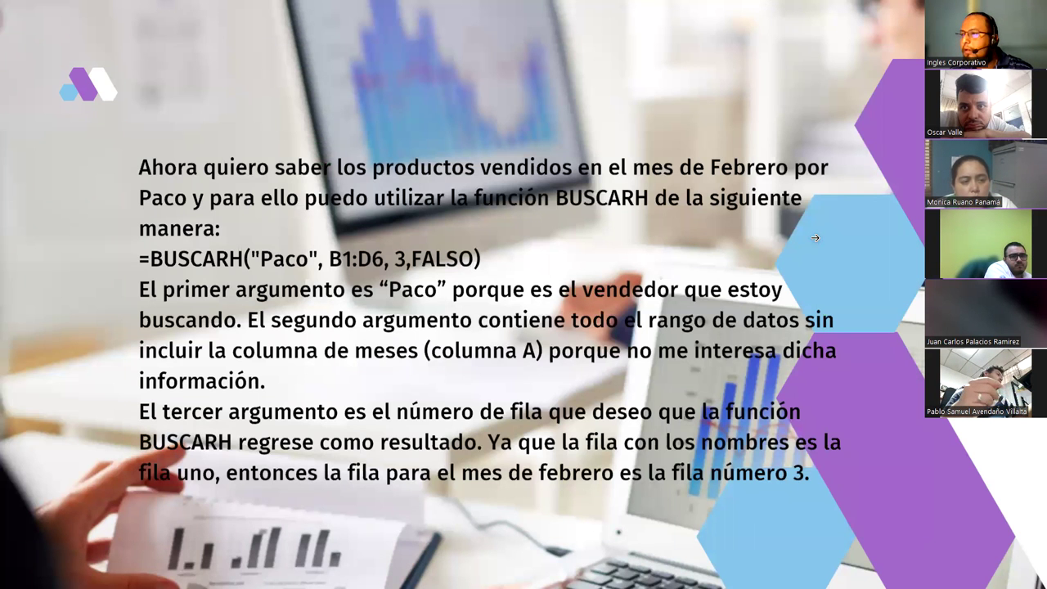
{"action": "key", "text": "alt+Tab"}
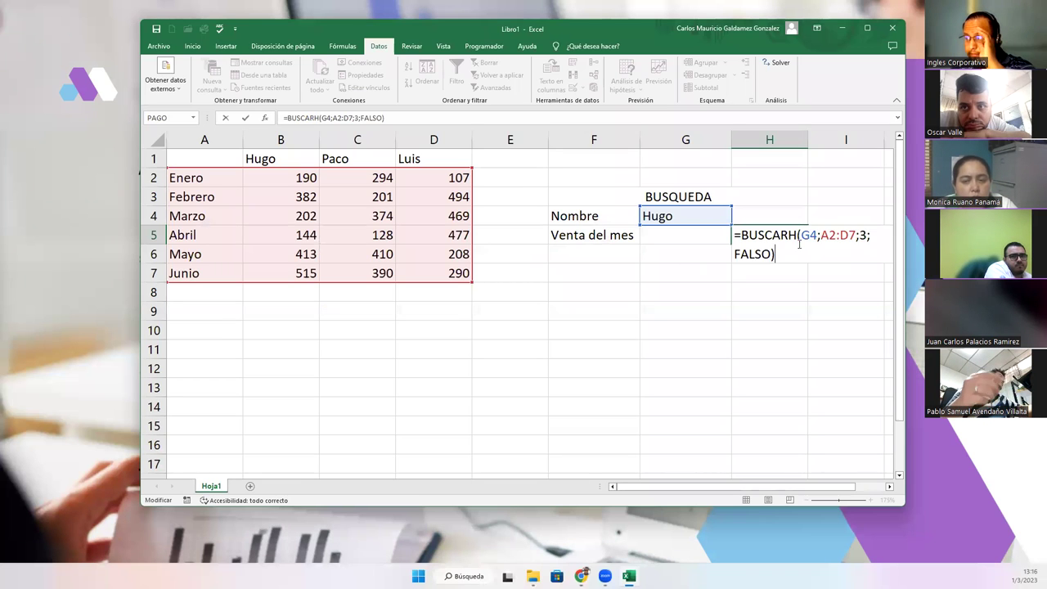
{"action": "left_click", "coordinate": [828, 235]}
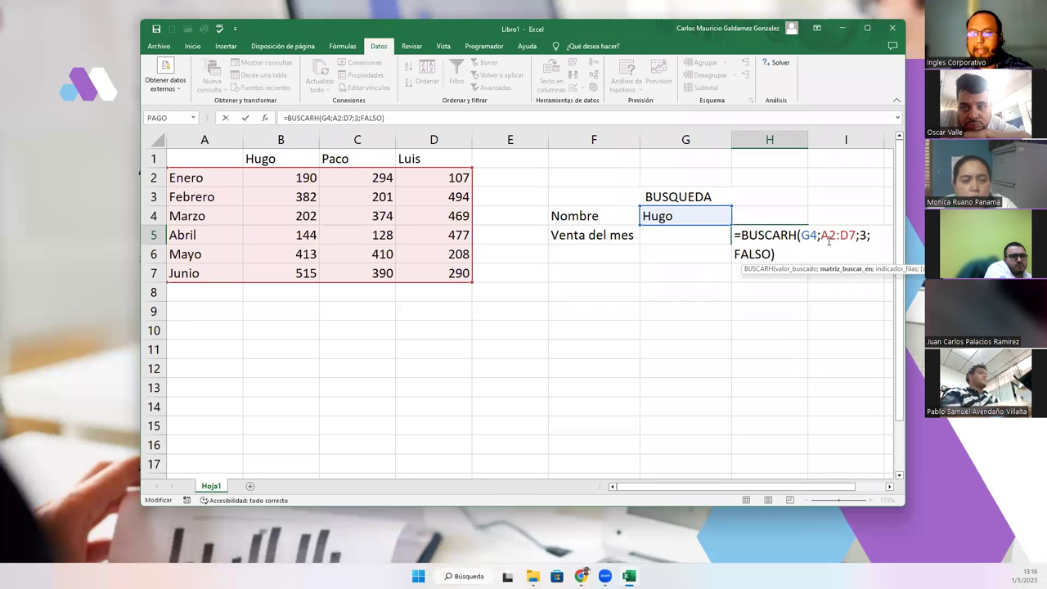
{"action": "key", "text": "BackSpace"}
{"action": "key", "text": "Delete"}
{"action": "type", "text": "B1"}
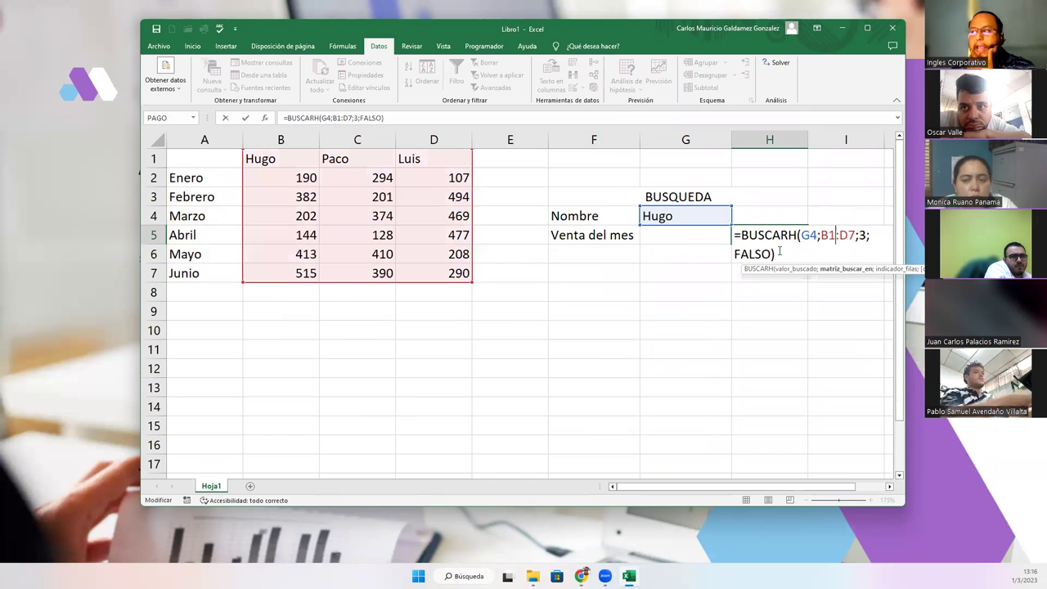
{"action": "key", "text": "Return"}
Review H5's formula, then enter 2 in G5 as the row number.
{"action": "key", "text": "Up"}
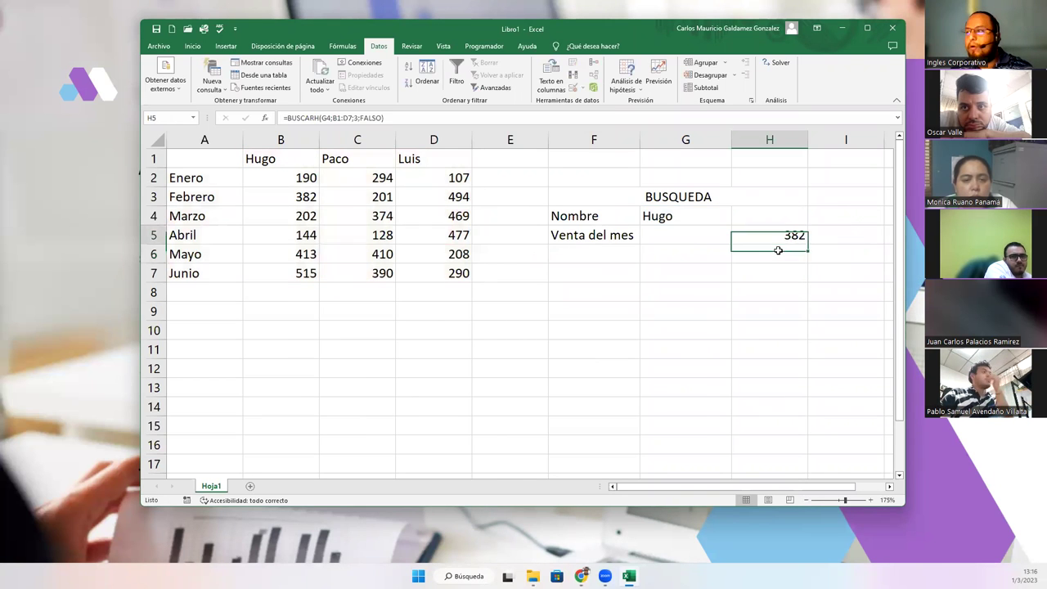
{"action": "key", "text": "F2"}
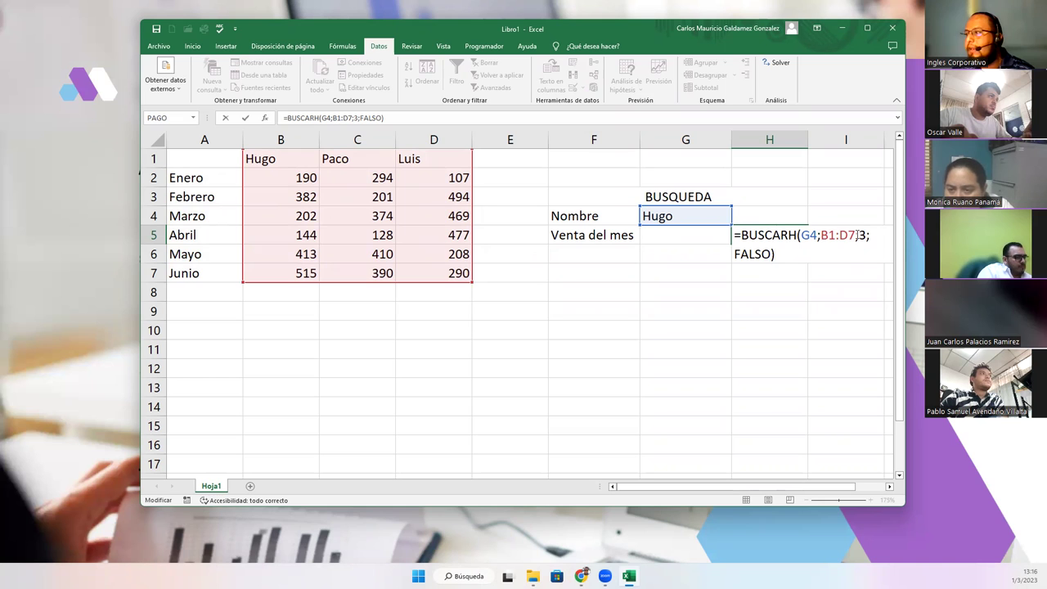
{"action": "key", "text": "Left"}
{"action": "key", "text": "Left"}
{"action": "key", "text": "Left"}
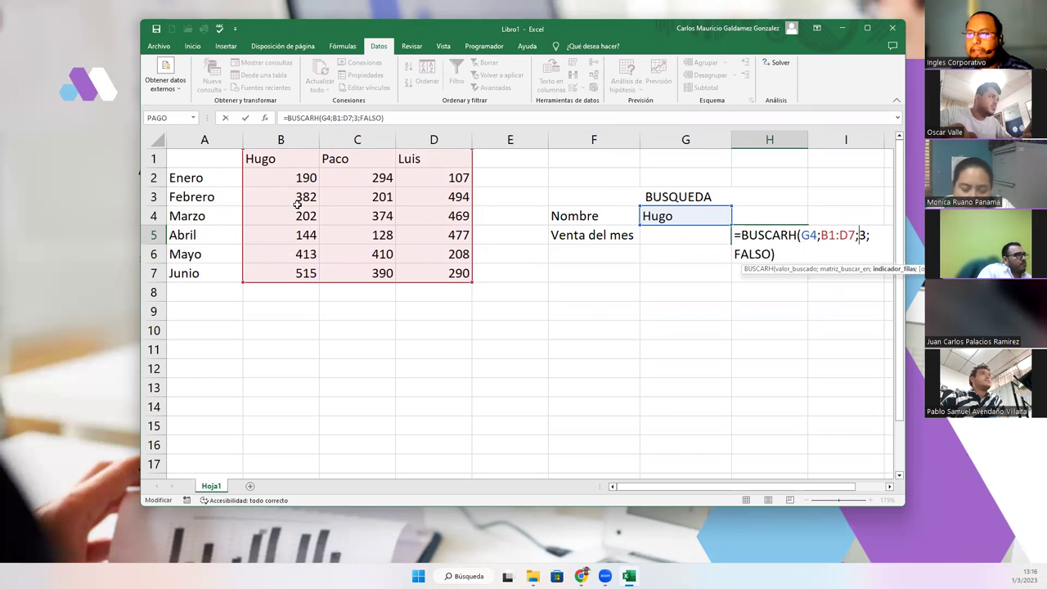
{"action": "key", "text": "ctrl+Return"}
{"action": "left_click", "coordinate": [677, 236]}
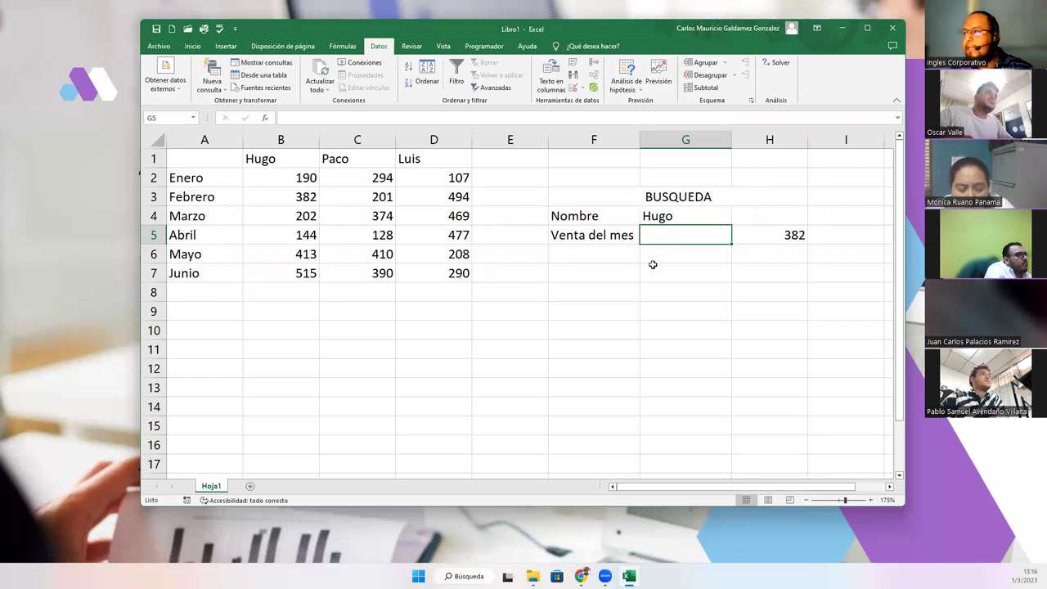
{"action": "type", "text": "2"}
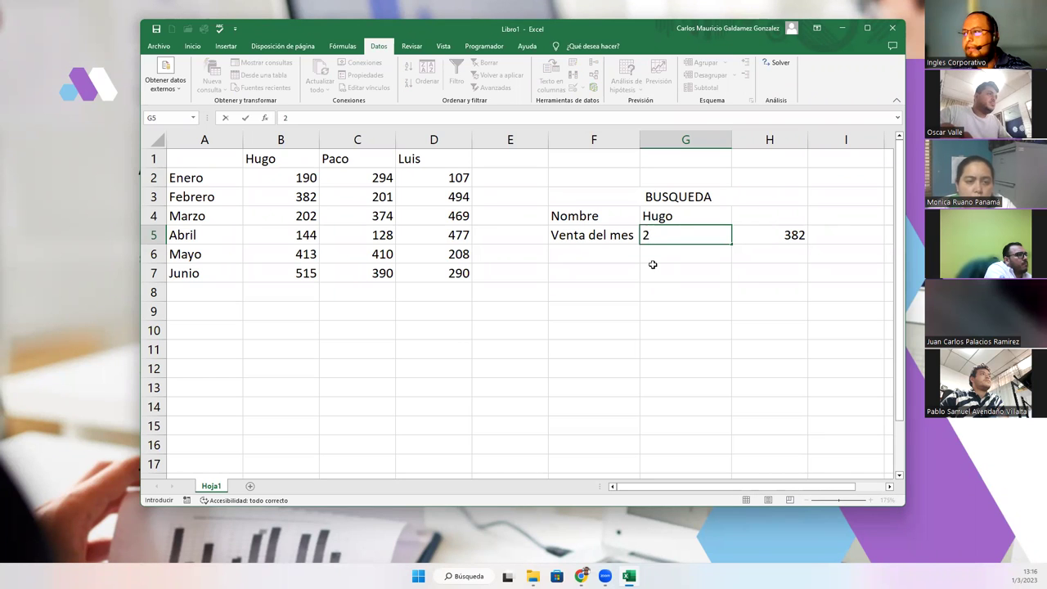
{"action": "key", "text": "Return"}
Replace H5's row argument 3 with G5, so Hugo's lookup returns 190.
{"action": "left_click", "coordinate": [781, 237]}
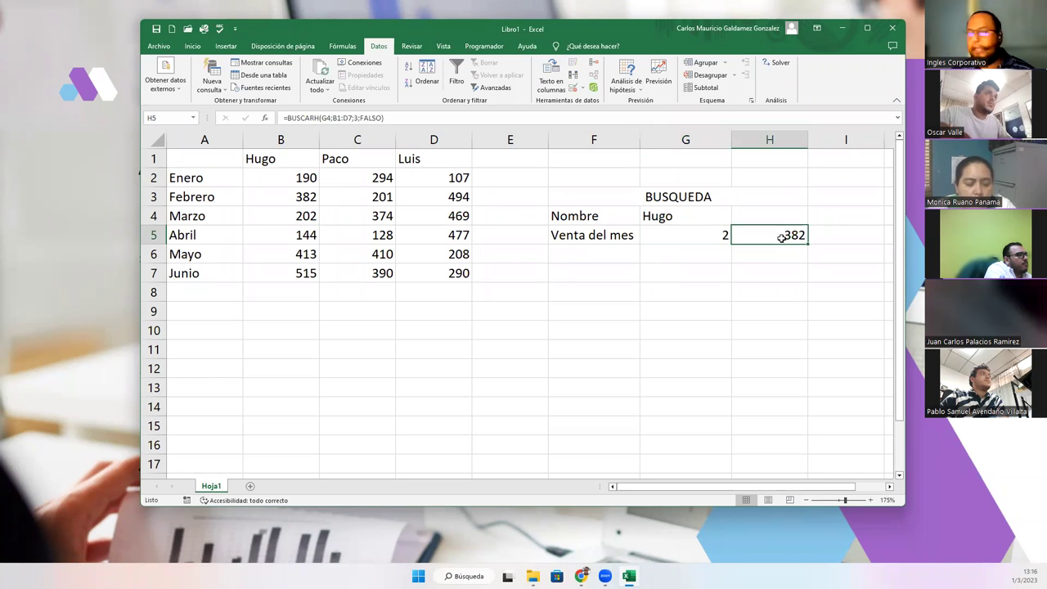
{"action": "double_click", "coordinate": [782, 237]}
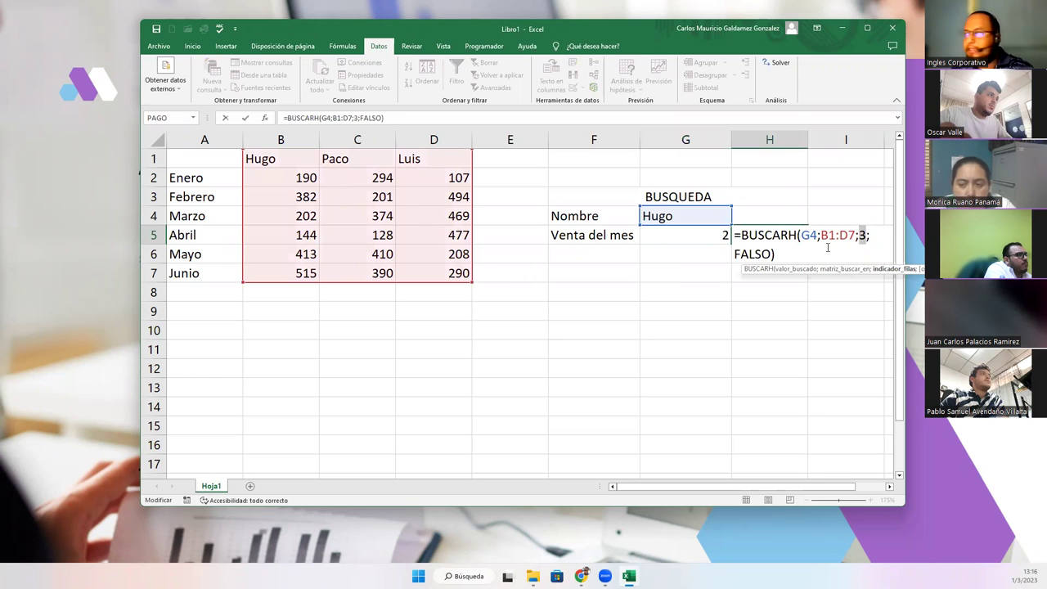
{"action": "left_click", "coordinate": [703, 239]}
{"action": "key", "text": "Return"}
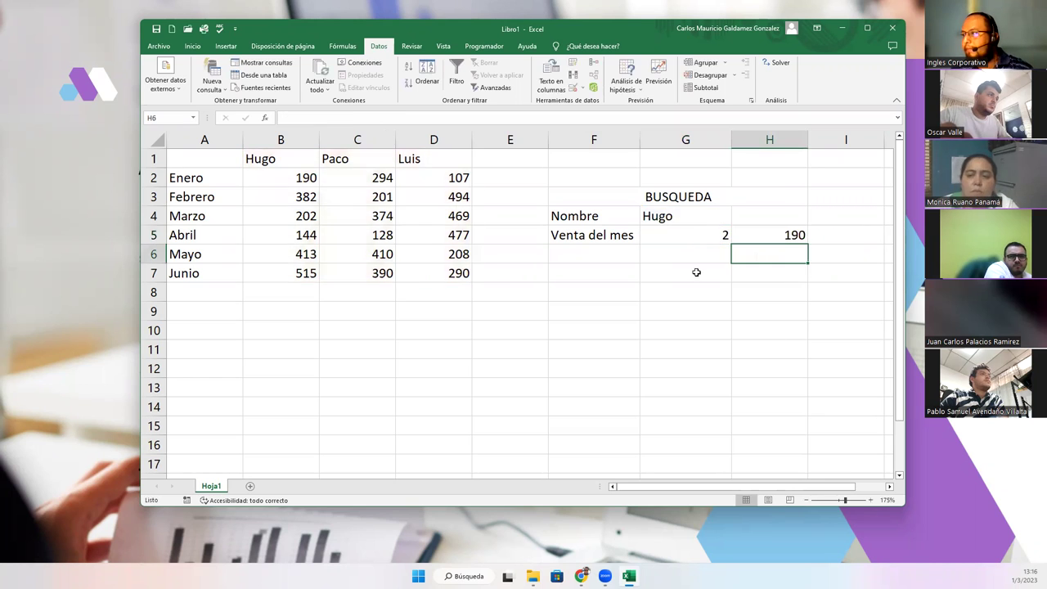
{"action": "left_click", "coordinate": [671, 238]}
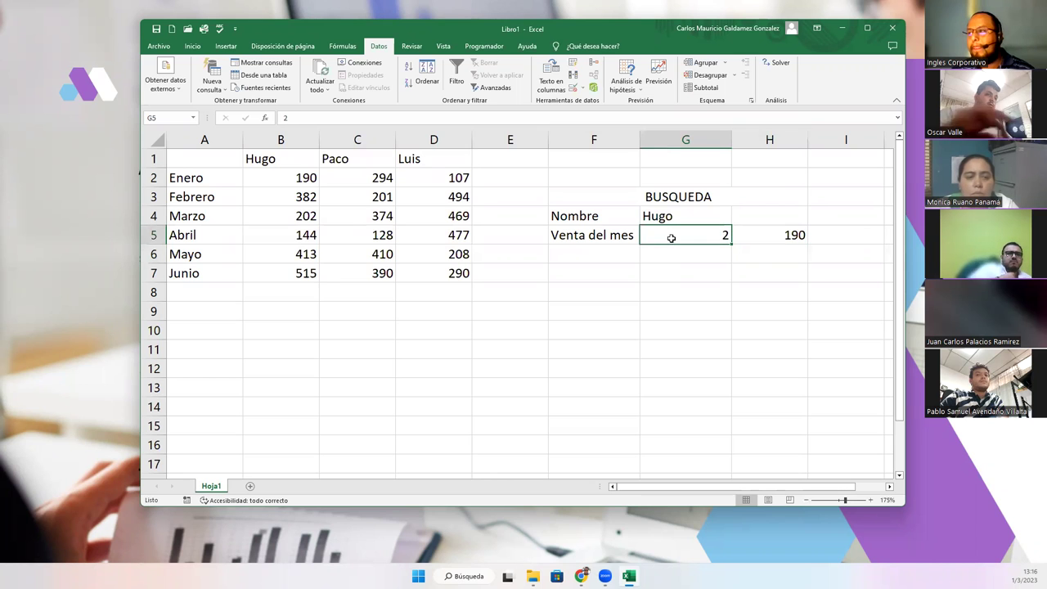
Restrict G5 to a dropdown list with source 1;2;3;4;5;6.
{"action": "left_click", "coordinate": [575, 91]}
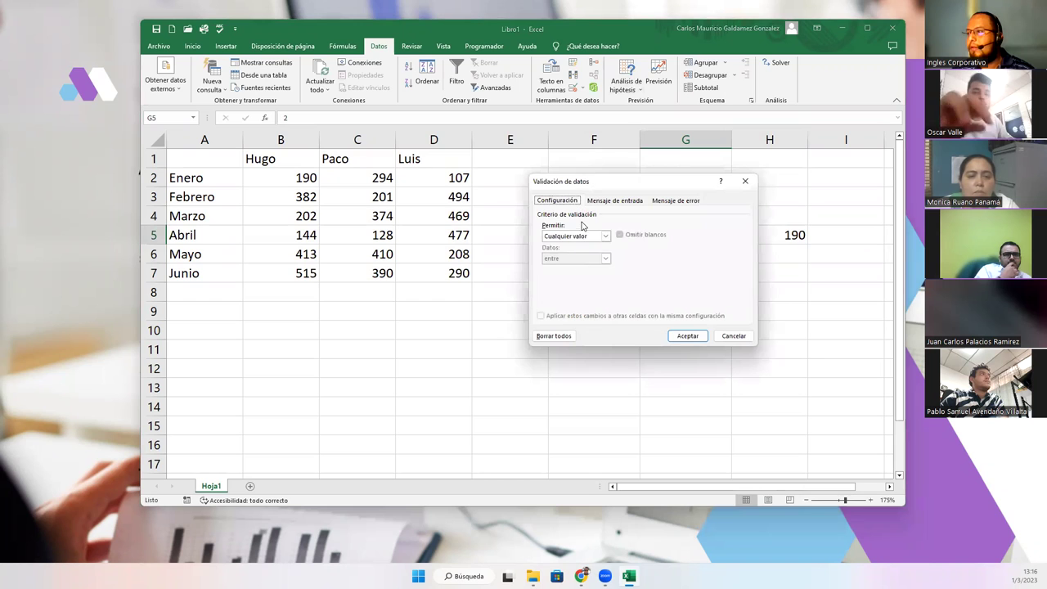
{"action": "left_click", "coordinate": [605, 236]}
{"action": "left_click", "coordinate": [582, 268]}
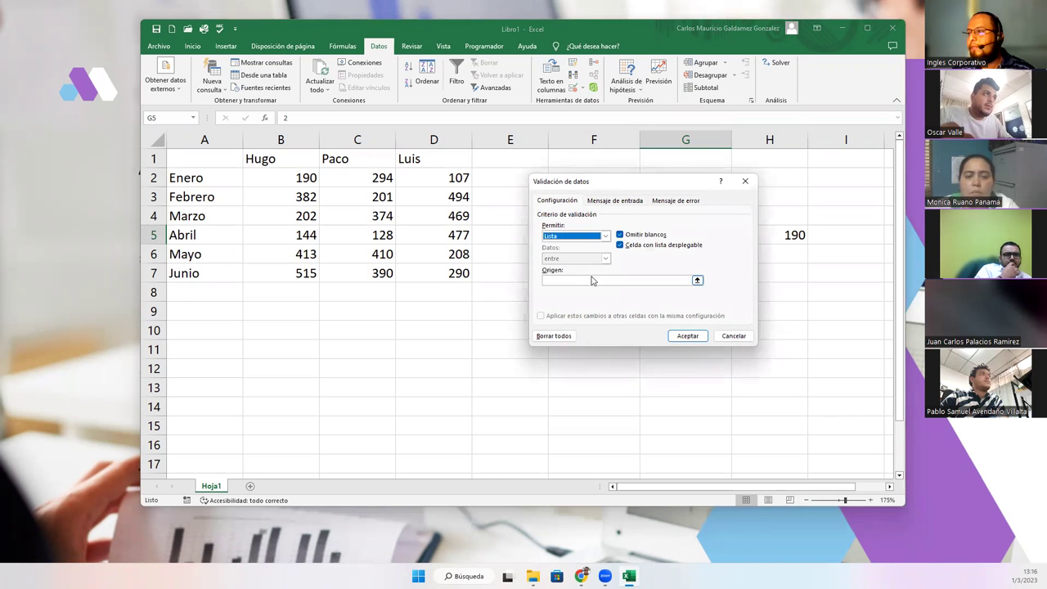
{"action": "left_click", "coordinate": [592, 281]}
{"action": "type", "text": "1;2;3"}
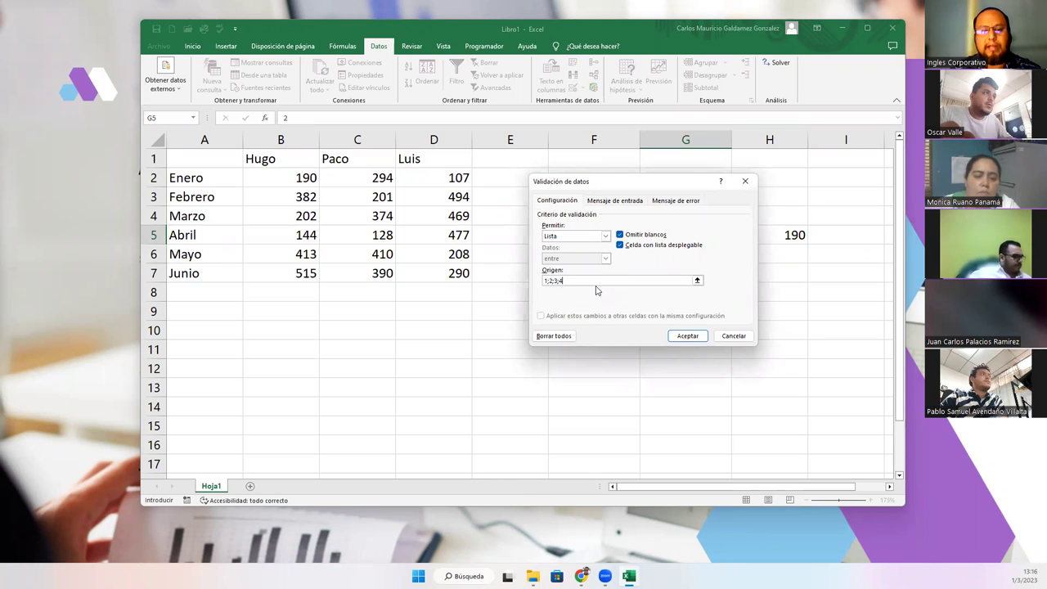
{"action": "type", "text": ";4;5;6"}
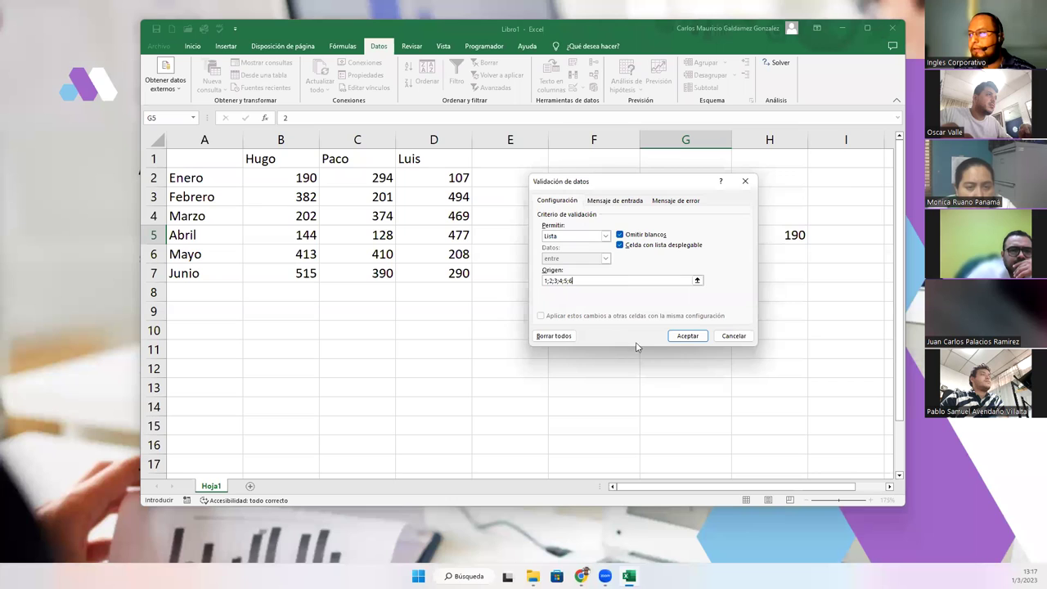
{"action": "left_click", "coordinate": [688, 335]}
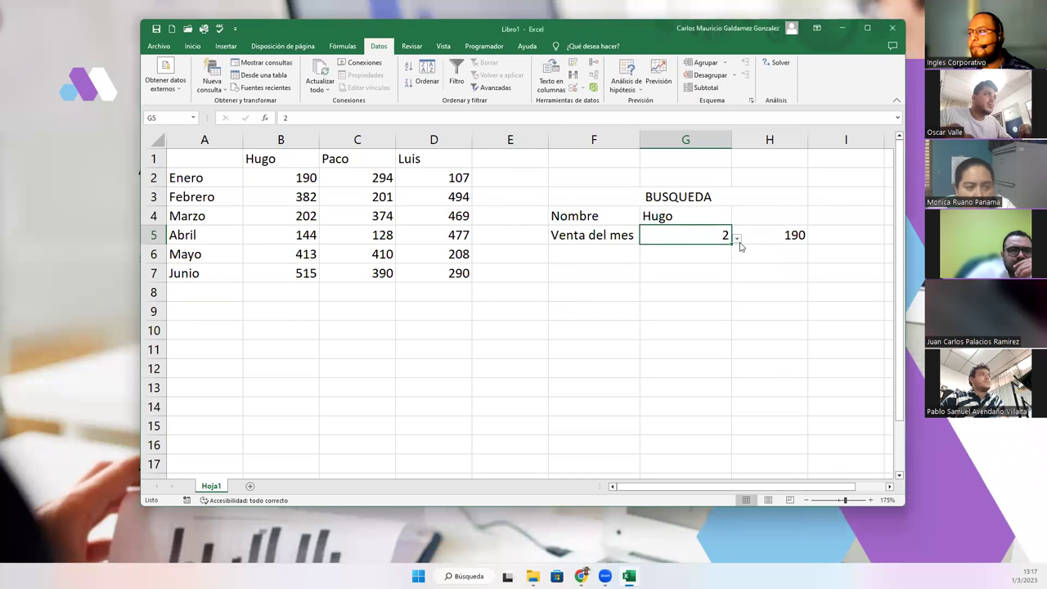
Widen column F so the Venta del mes label in F5 fits fully.
{"action": "left_click", "coordinate": [653, 257]}
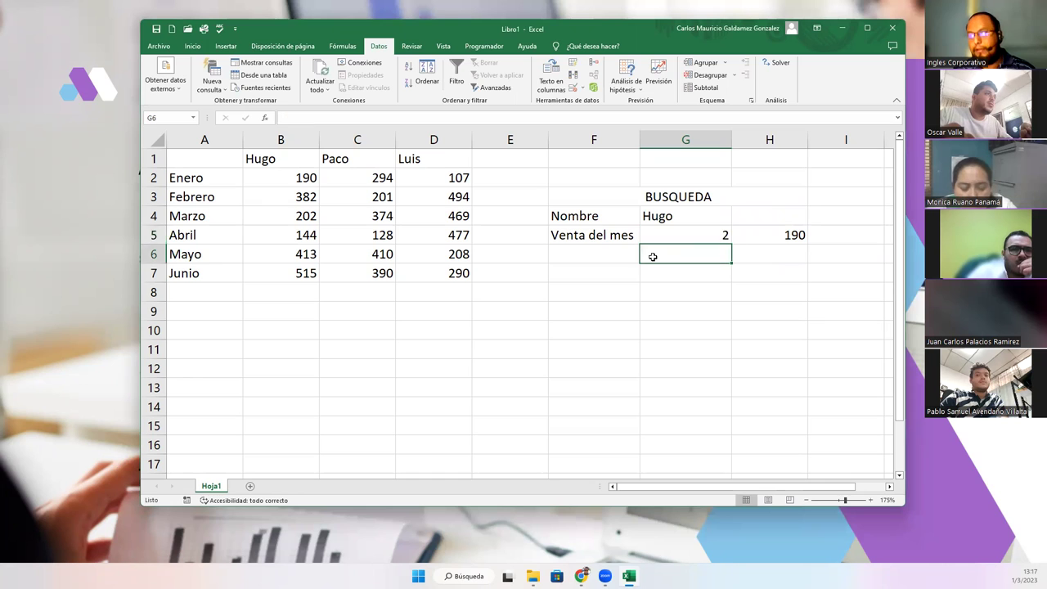
{"action": "left_click", "coordinate": [597, 239]}
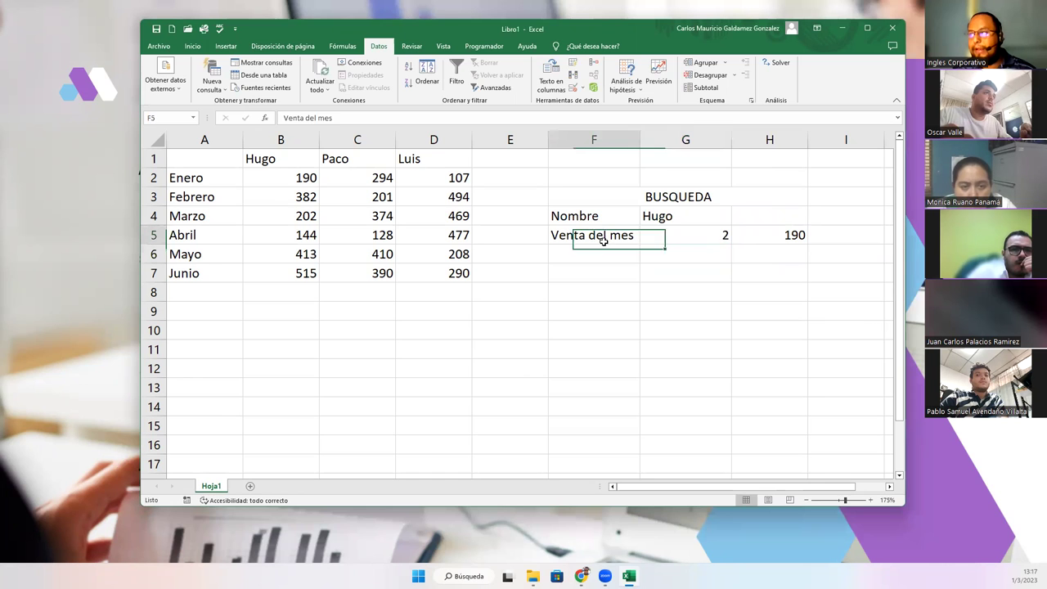
{"action": "left_click", "coordinate": [336, 120]}
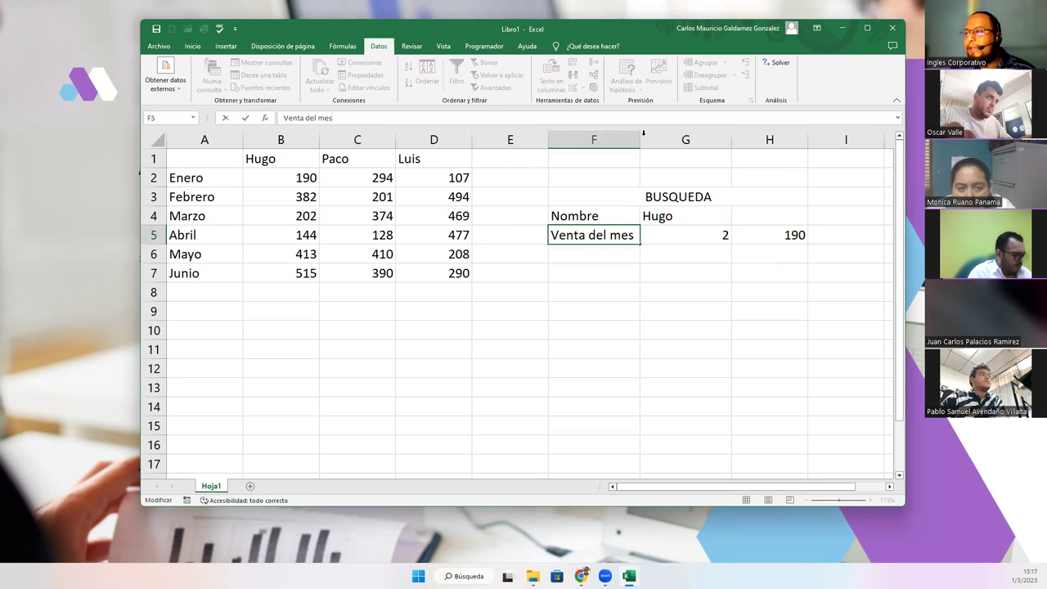
{"action": "left_click_drag", "start_coordinate": [644, 132], "coordinate": [688, 158]}
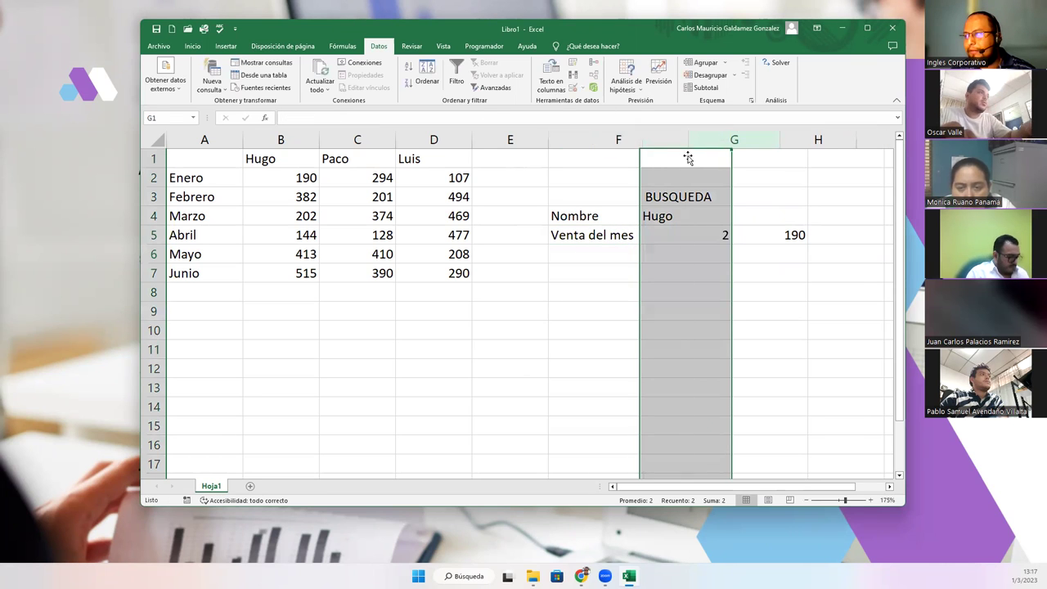
{"action": "left_click", "coordinate": [645, 236]}
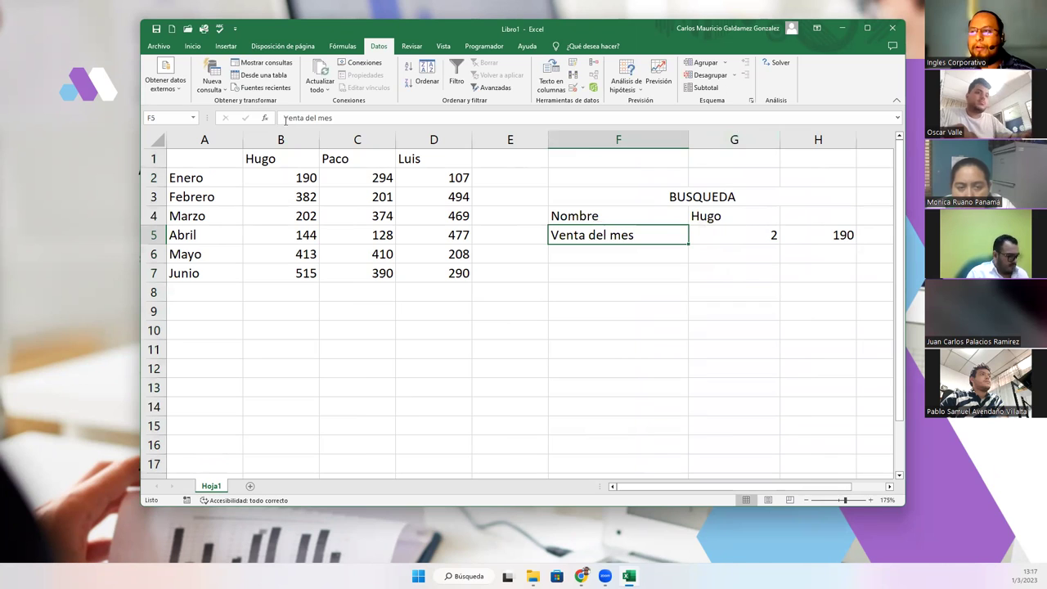
Start F5's formula joining the label with nested SI tests for Enero and Febrero.
{"action": "left_click", "coordinate": [286, 120]}
{"action": "type", "text": "=\""}
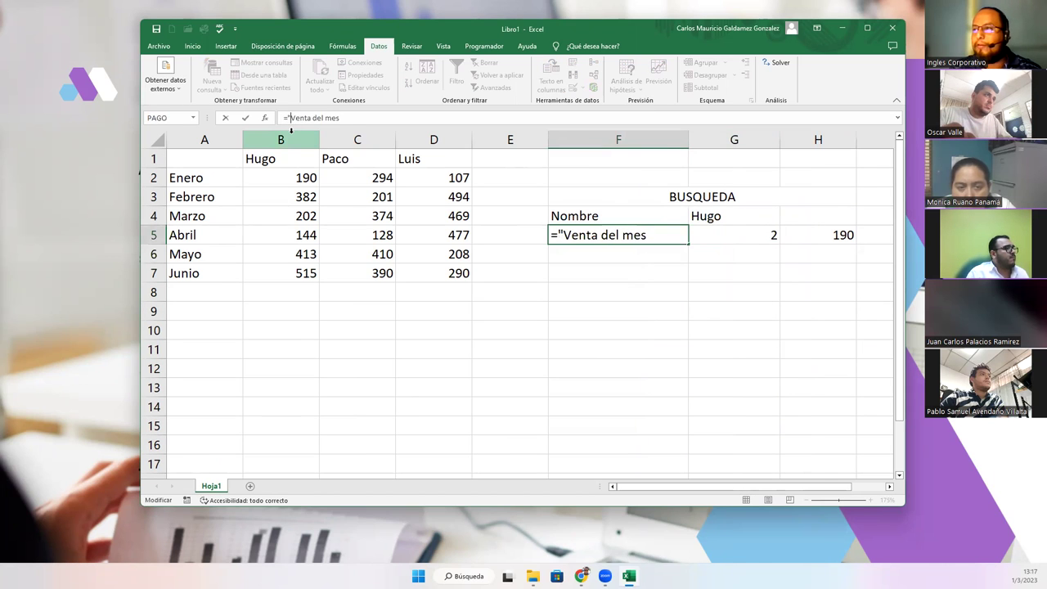
{"action": "type", "text": "\""}
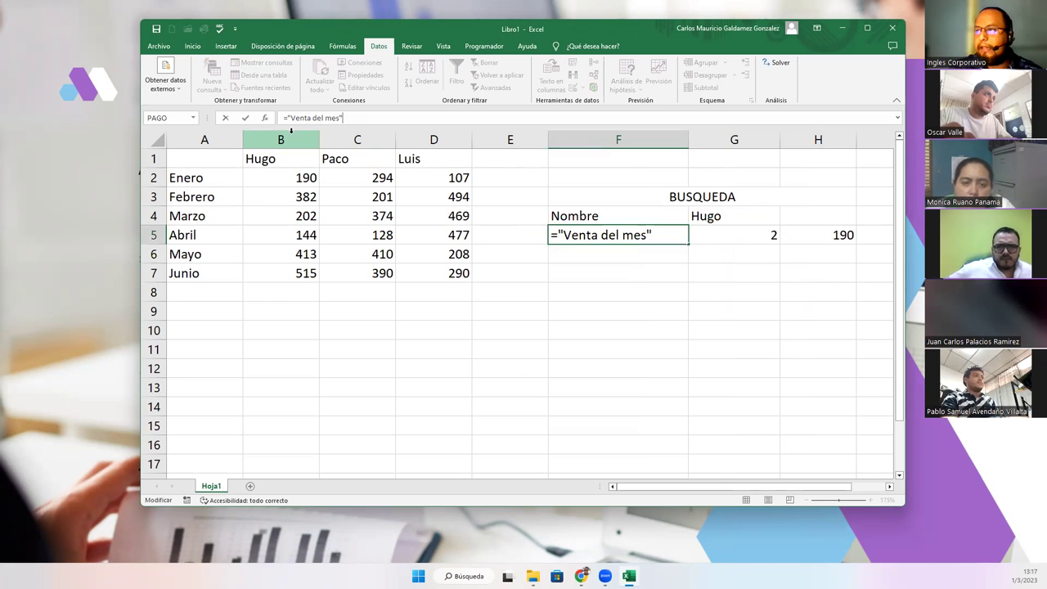
{"action": "type", "text": "/"}
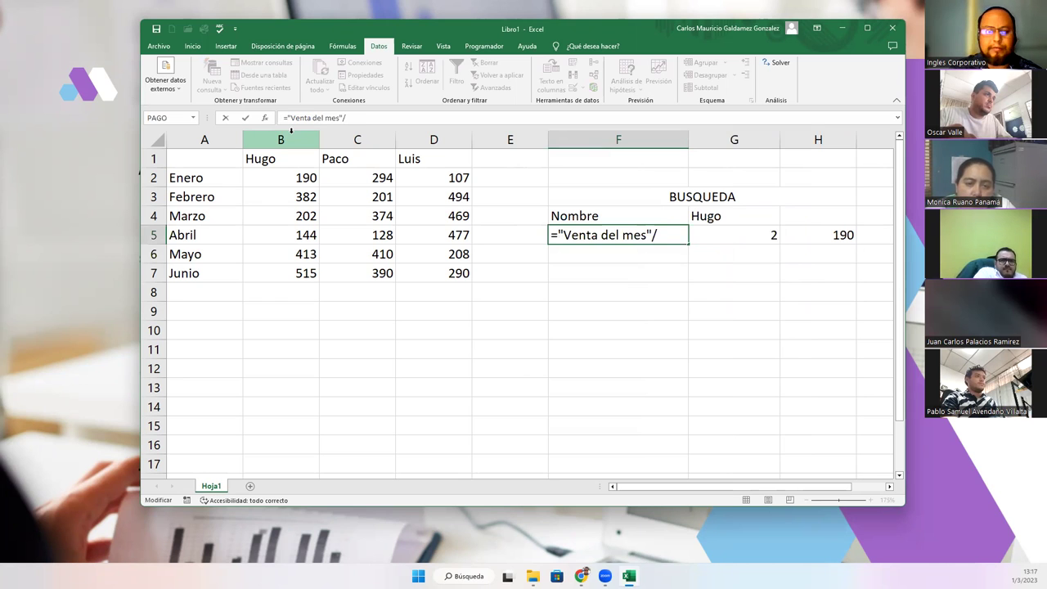
{"action": "key", "text": "BackSpace"}
{"action": "type", "text": "%"}
{"action": "key", "text": "BackSpace"}
{"action": "type", "text": "&"}
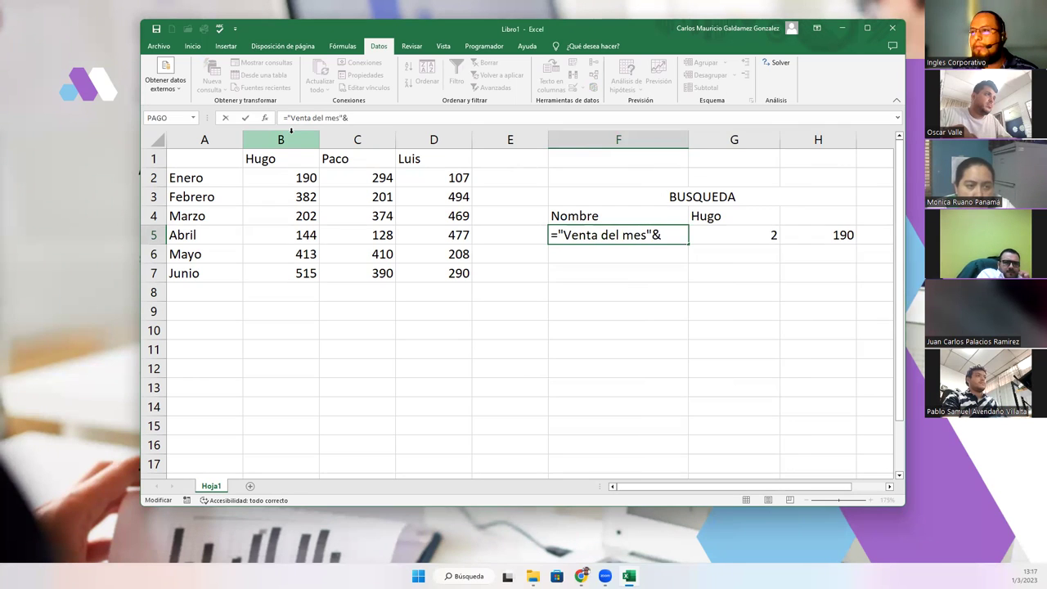
{"action": "type", "text": "SI"}
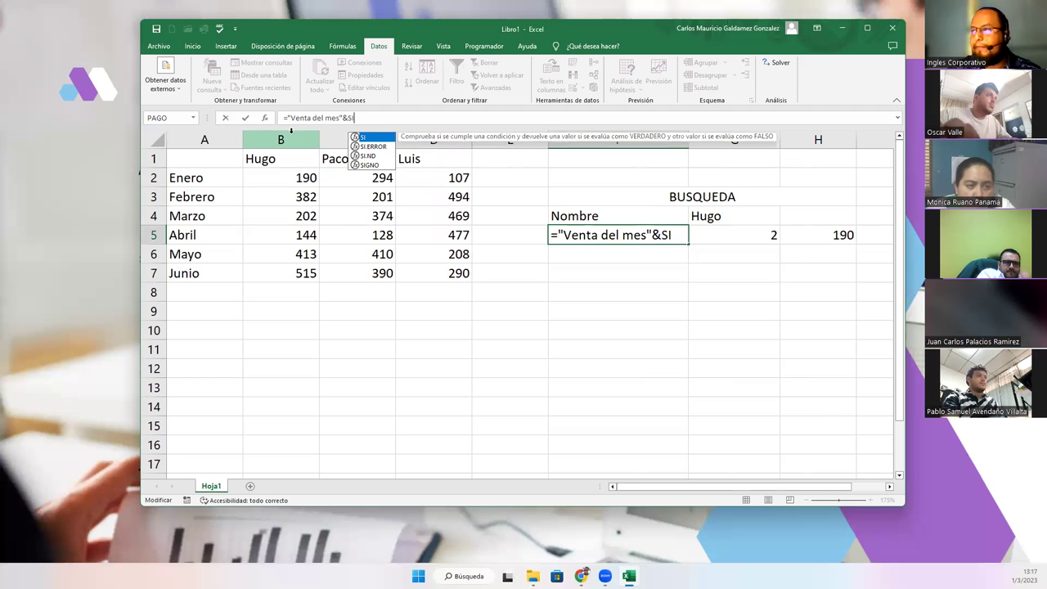
{"action": "type", "text": "("}
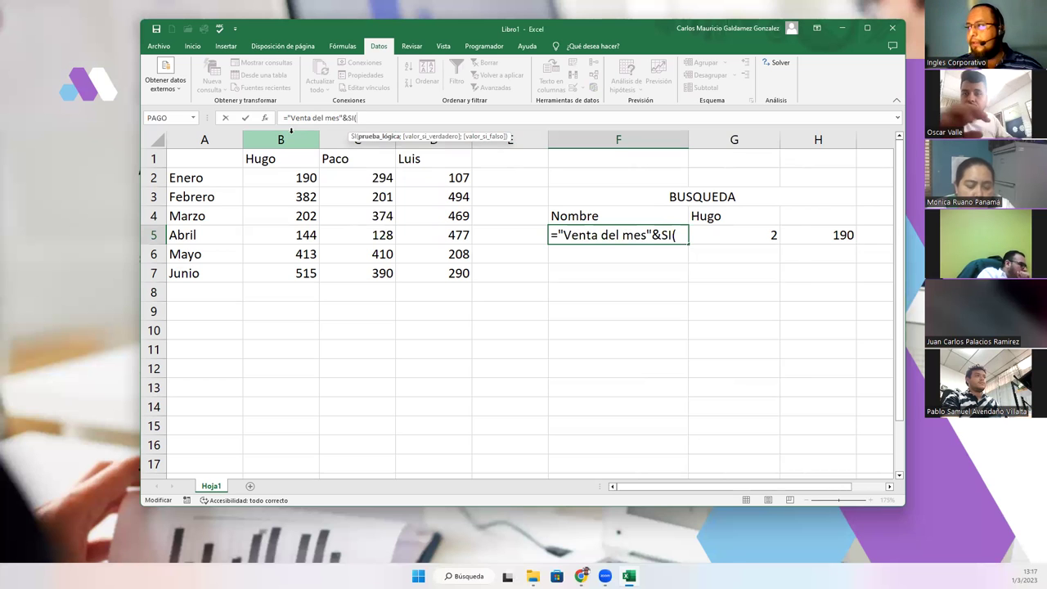
{"action": "type", "text": "G5"}
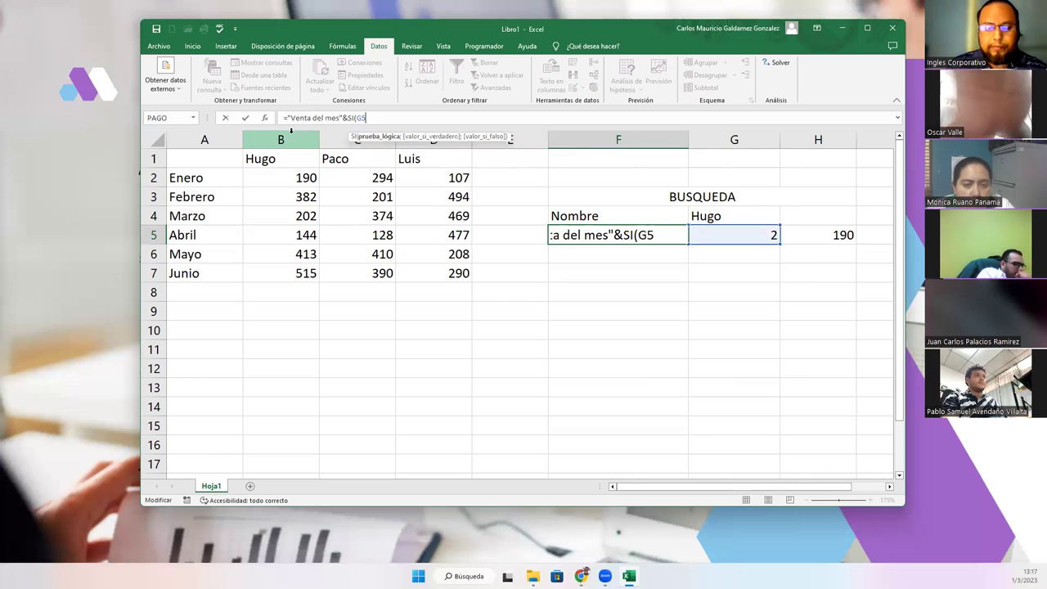
{"action": "type", "text": "=\"1\";"}
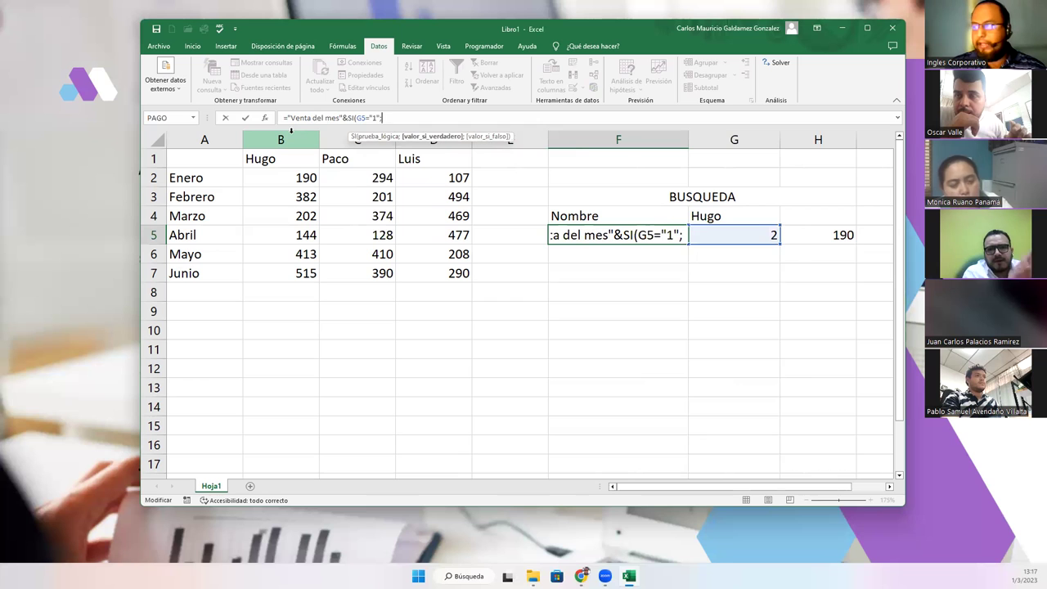
{"action": "type", "text": "\"eN"}
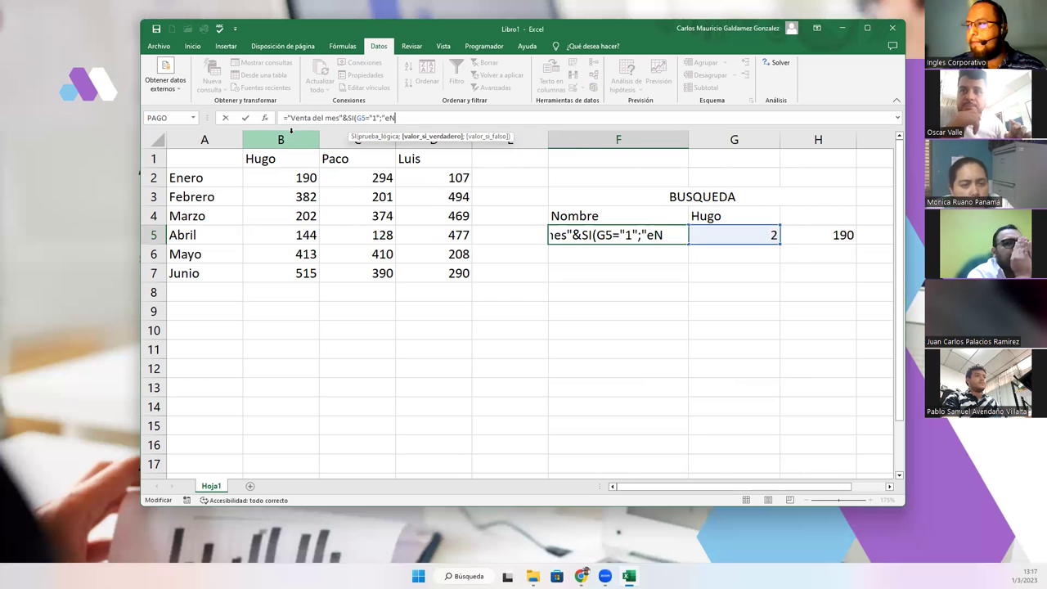
{"action": "type", "text": "Enero;"}
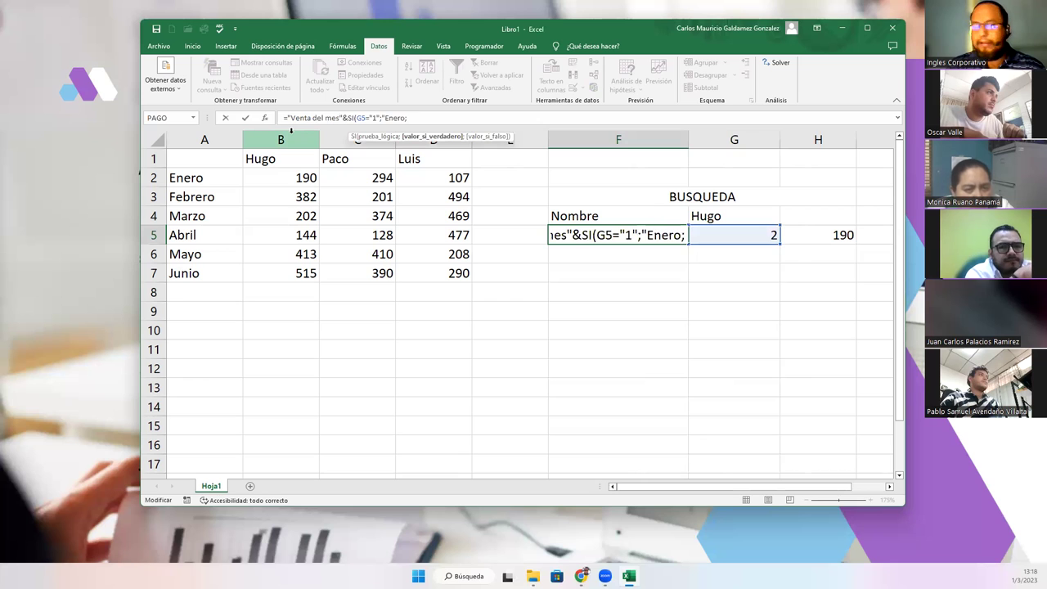
{"action": "key", "text": "BackSpace"}
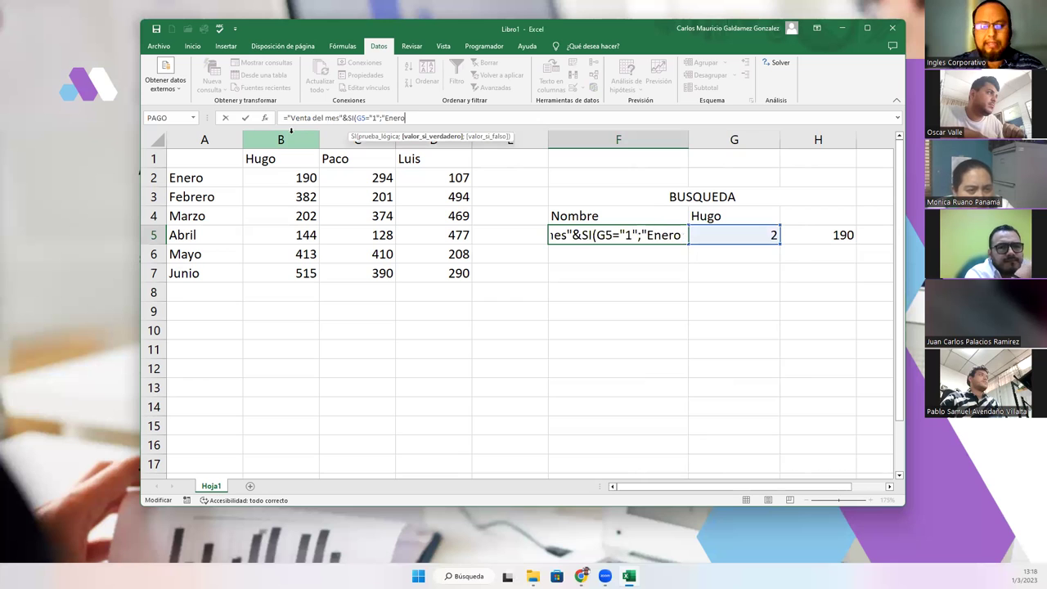
{"action": "type", "text": "\";si(("}
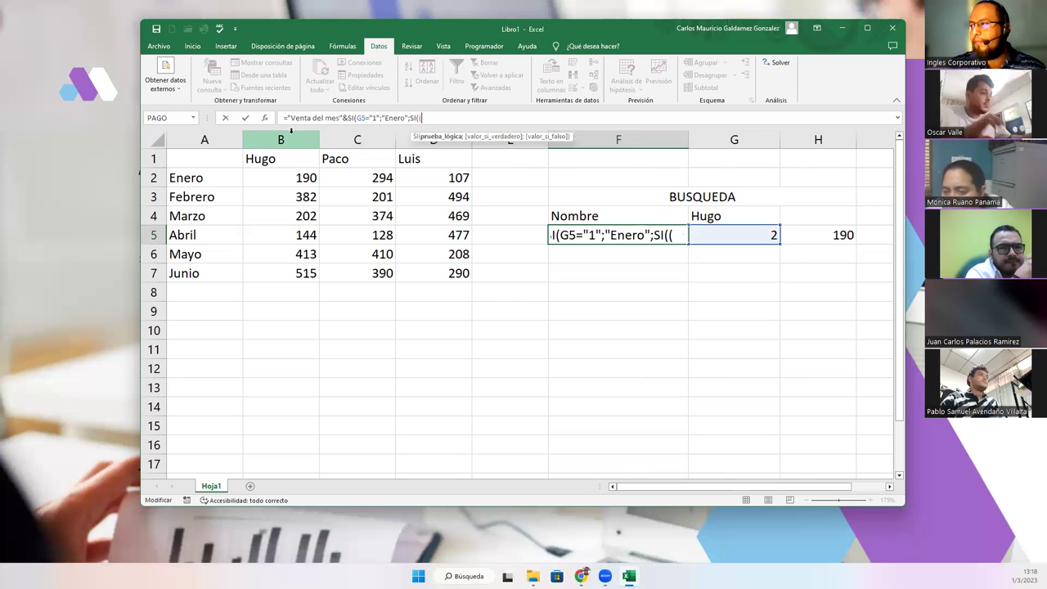
{"action": "key", "text": "BackSpace"}
{"action": "type", "text": "G"}
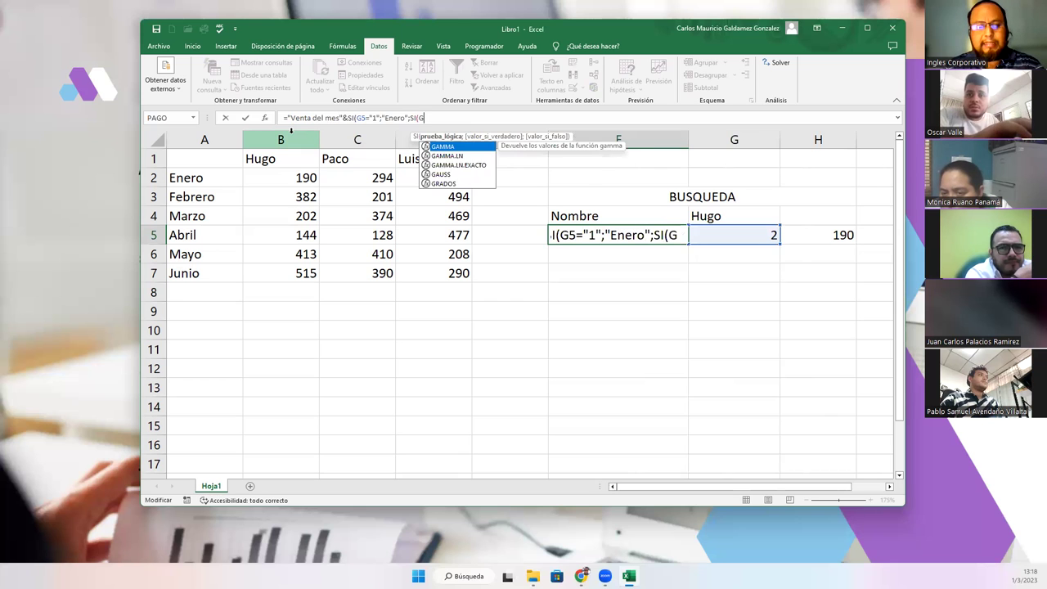
{"action": "type", "text": "5="}
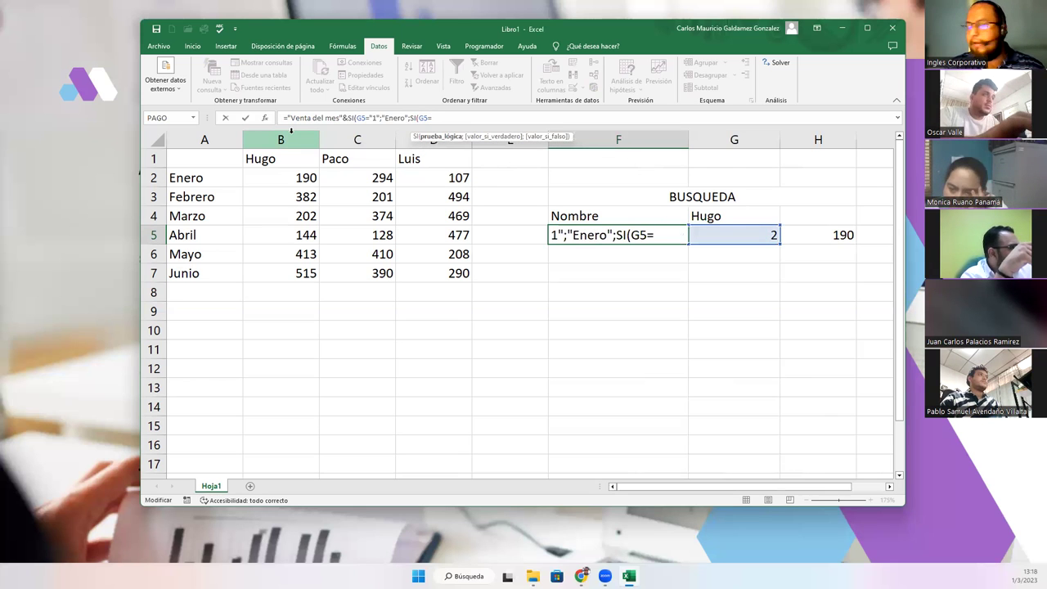
{"action": "type", "text": "2"}
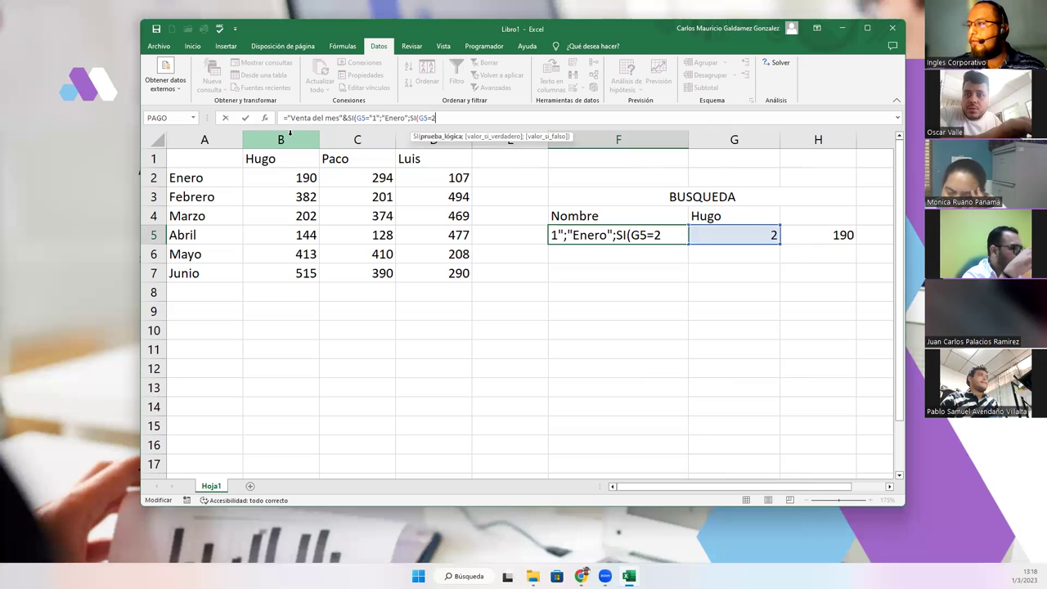
{"action": "type", "text": ";\"F"}
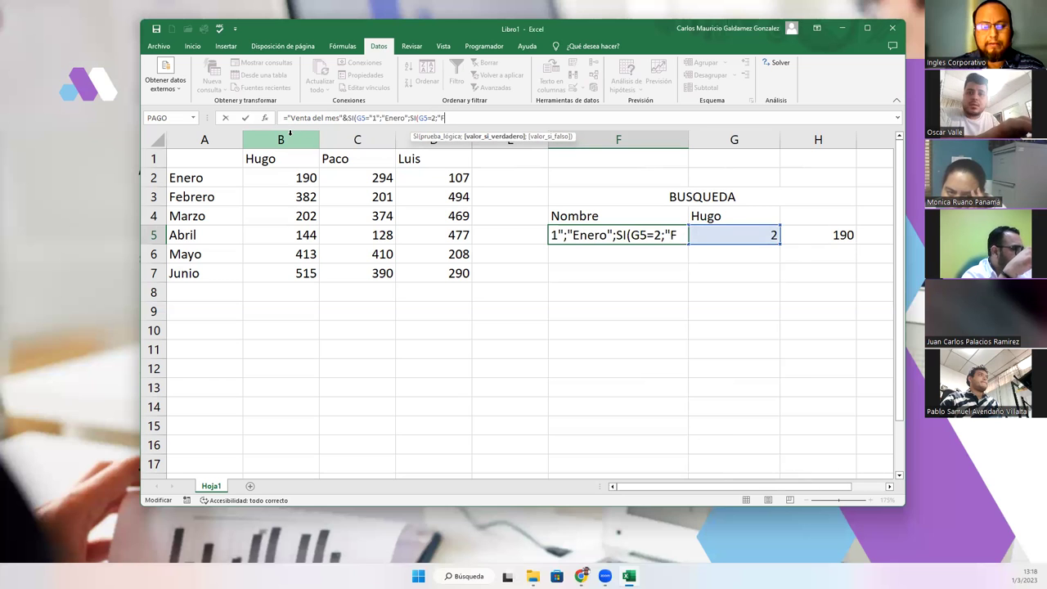
{"action": "type", "text": "eb"}
{"action": "type", "text": ";si"}
Extend the nested SI with Marzo, Abril, Mayo and Junio and close the formula.
{"action": "key", "text": "Tab"}
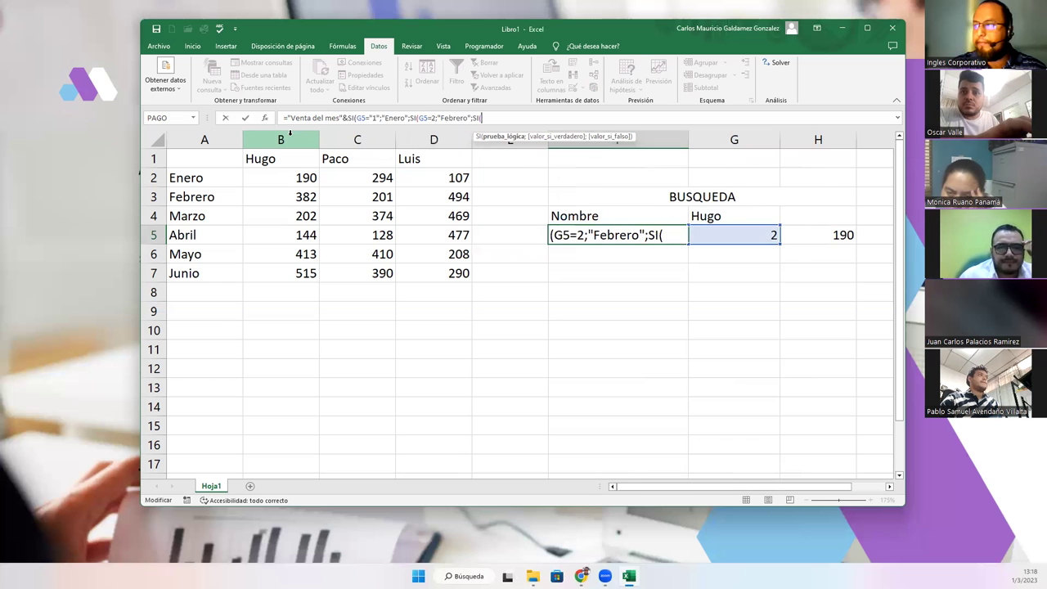
{"action": "type", "text": "G5="}
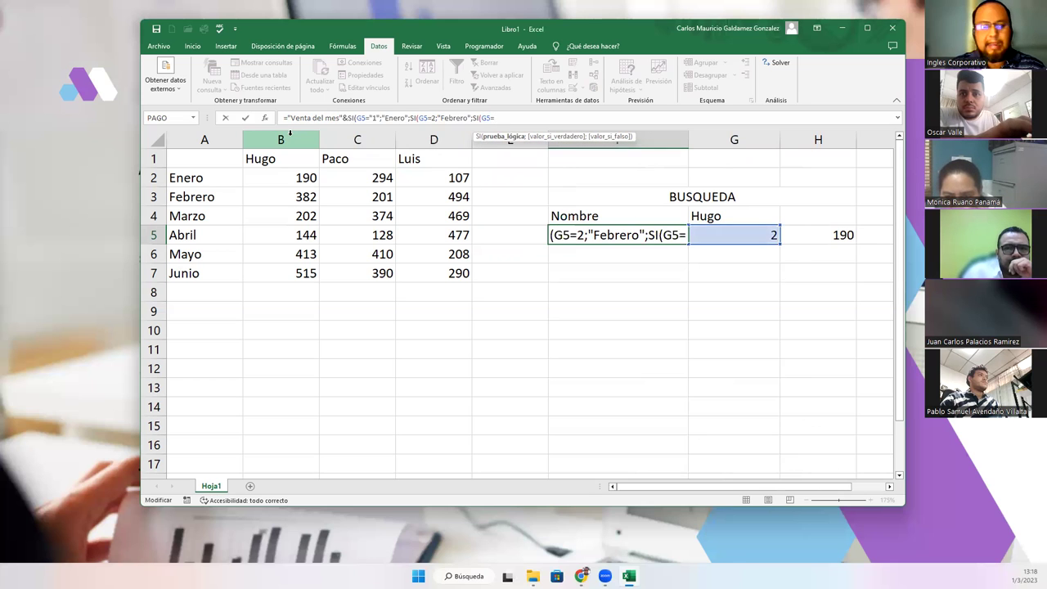
{"action": "type", "text": "3;"}
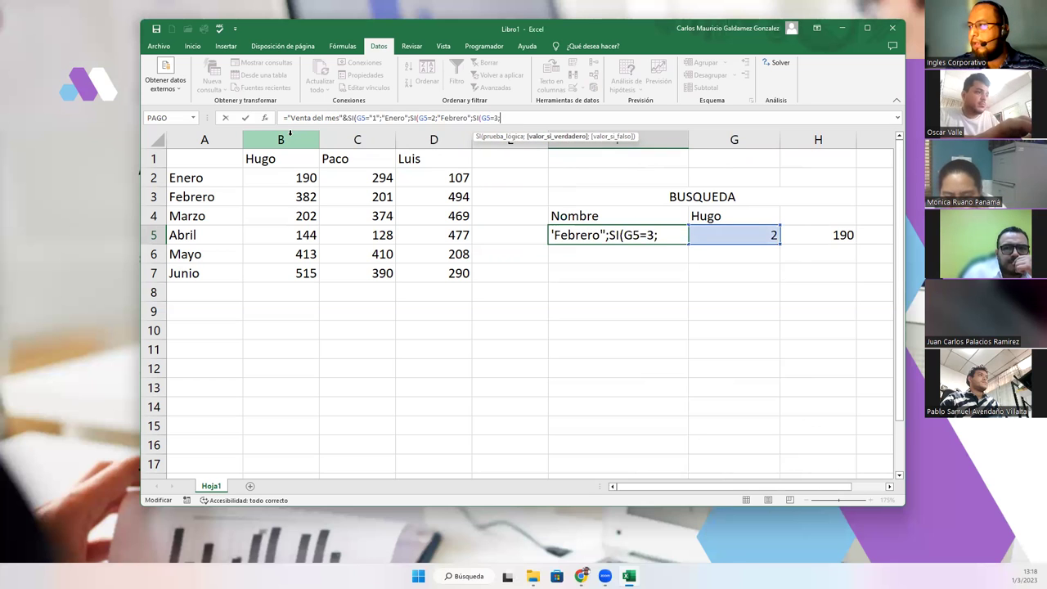
{"action": "type", "text": "\"Marzo\";"}
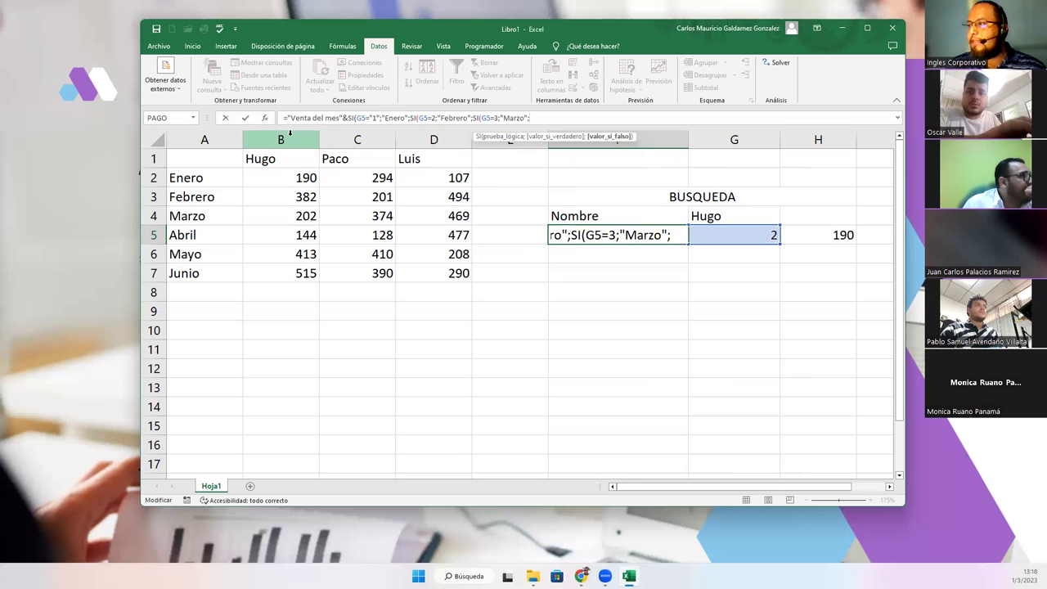
{"action": "type", "text": "si("}
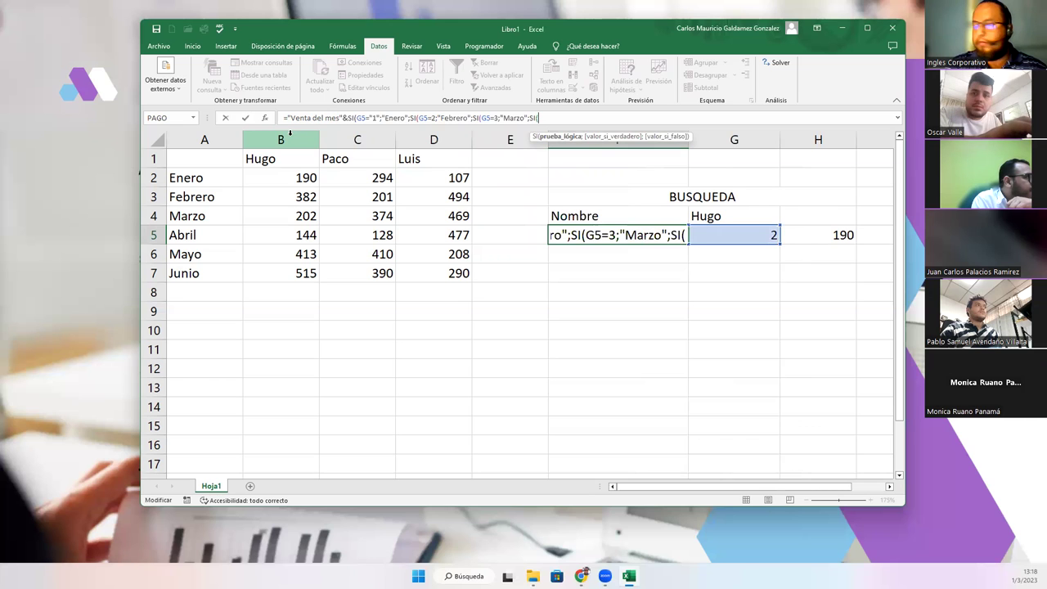
{"action": "type", "text": "G5="}
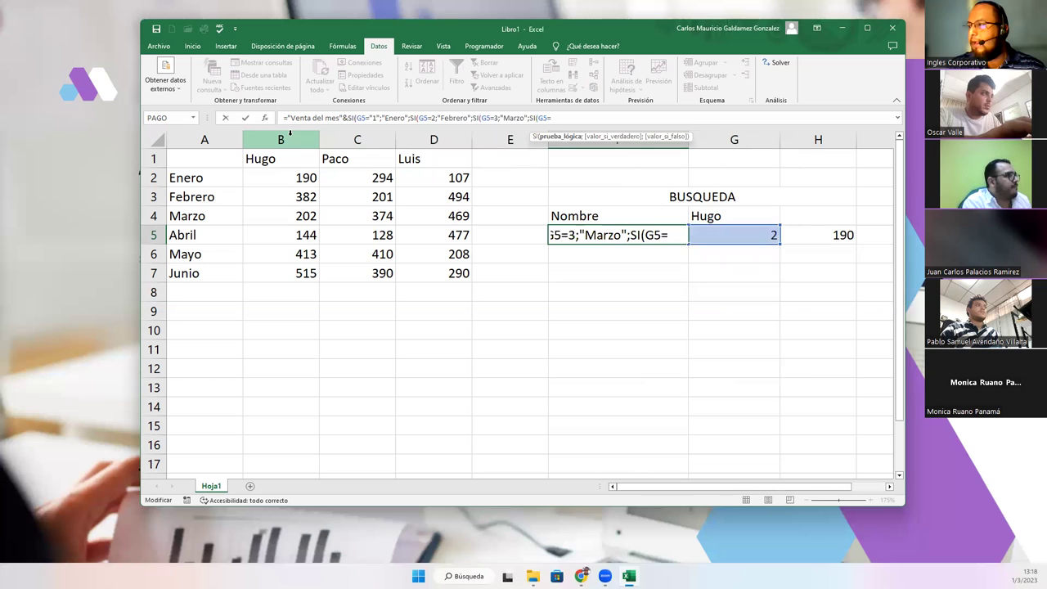
{"action": "type", "text": "4"}
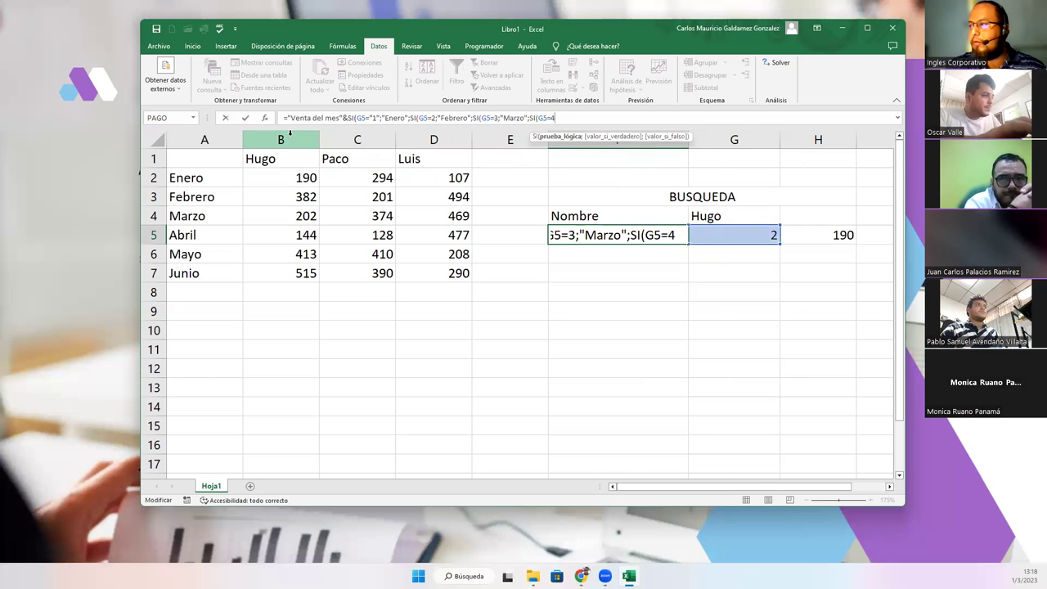
{"action": "type", "text": ";\""}
{"action": "type", "text": "A"}
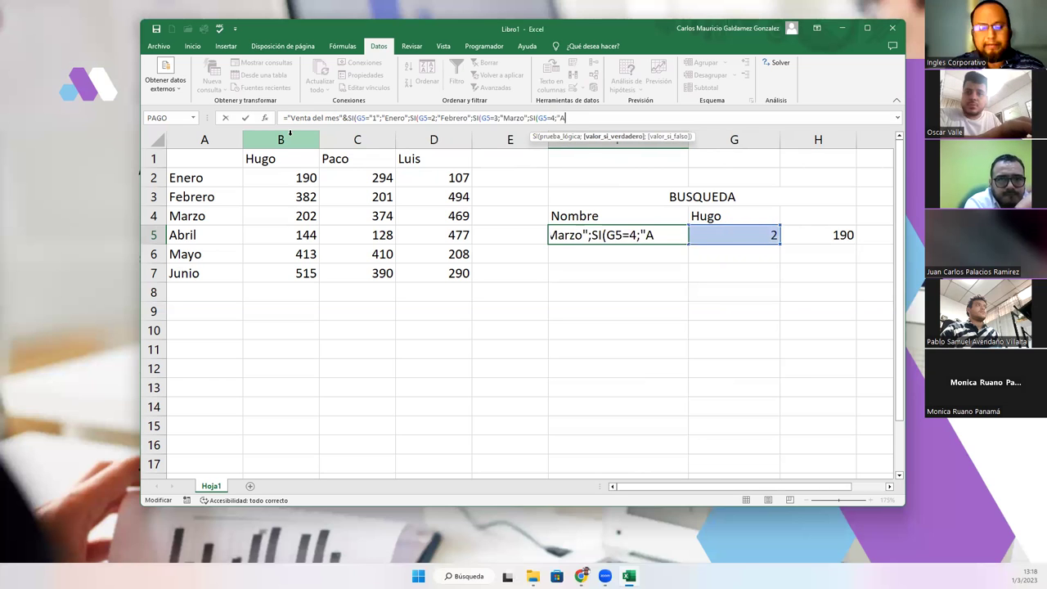
{"action": "type", "text": "bril\";SI(G5="}
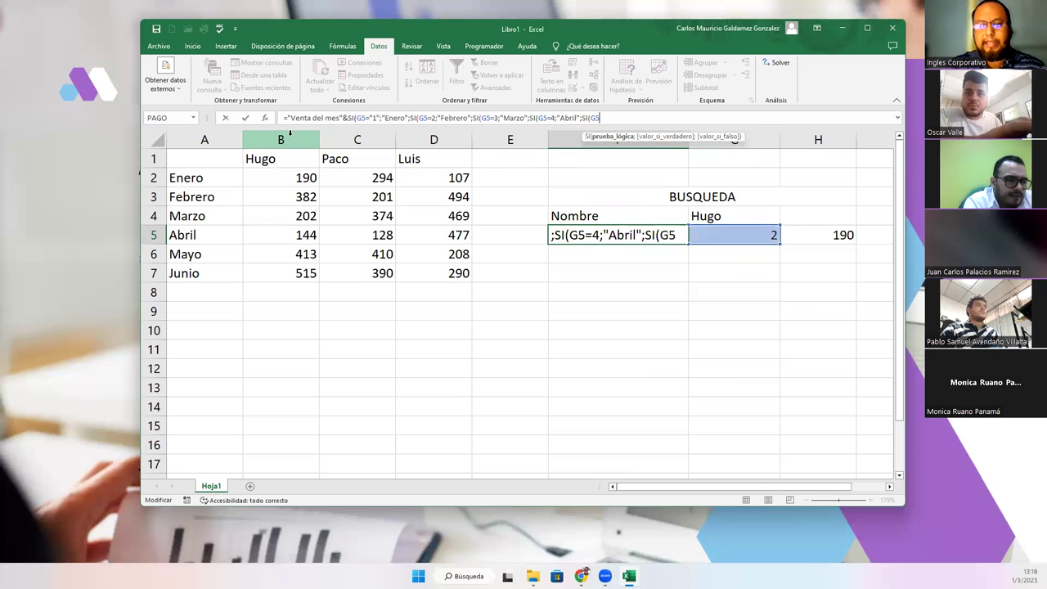
{"action": "type", "text": "5;"}
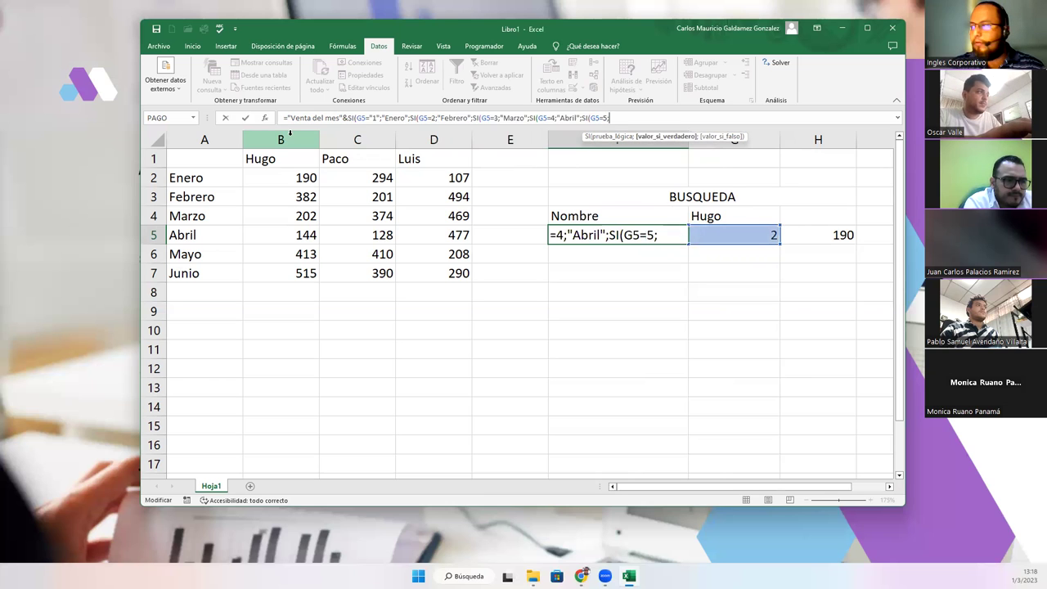
{"action": "type", "text": "\"Mayo\";SI(G"}
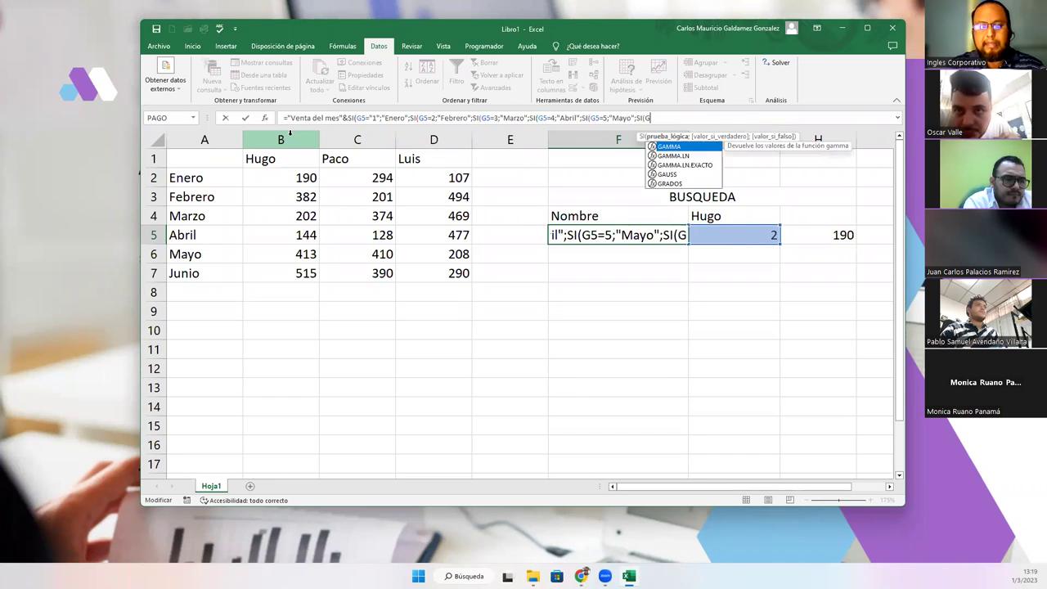
{"action": "type", "text": "5="}
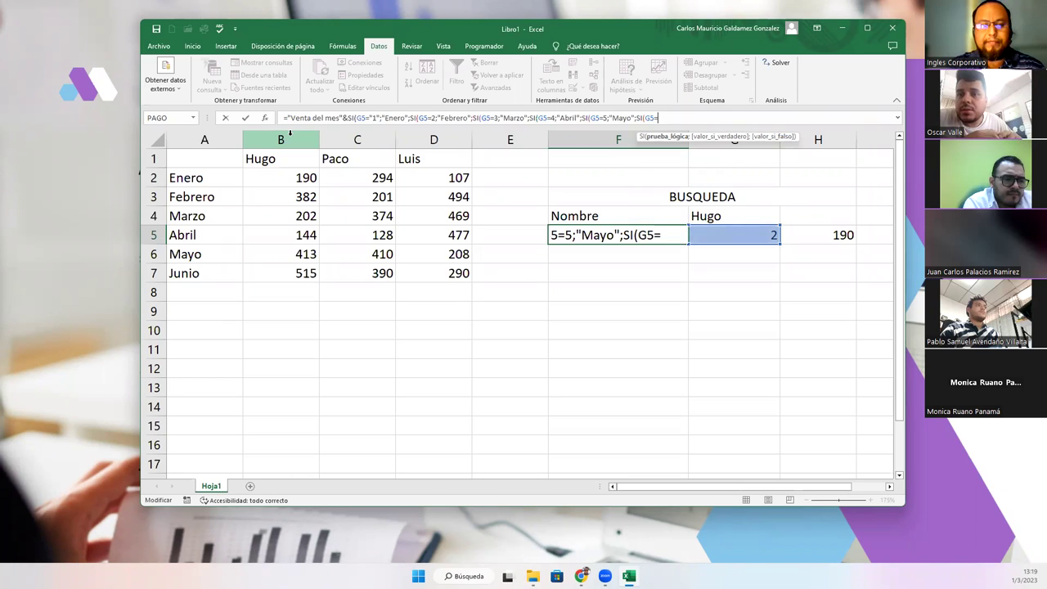
{"action": "type", "text": "6;\""}
{"action": "type", "text": "Juni"}
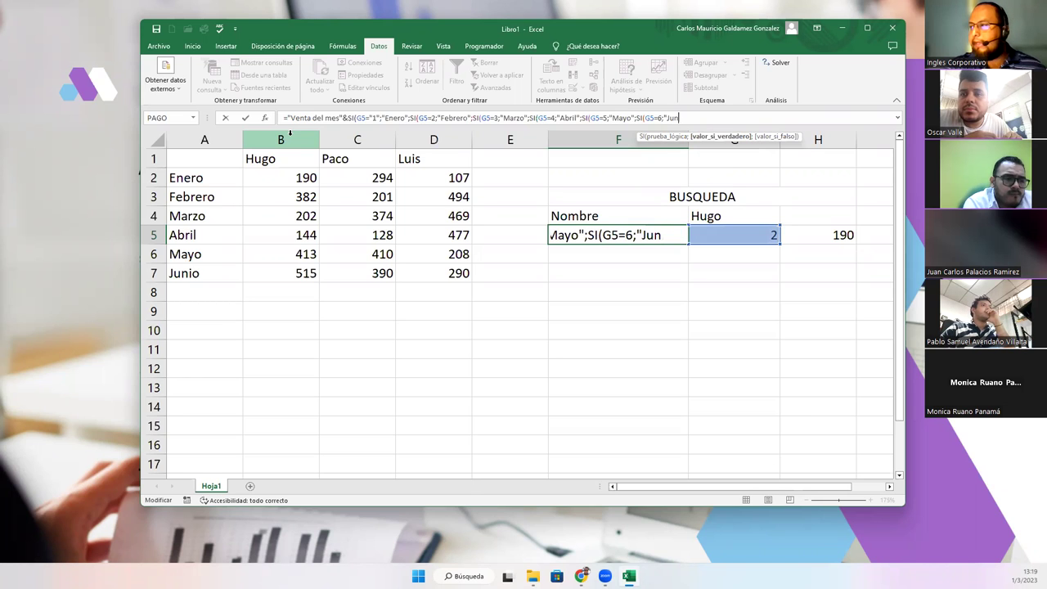
{"action": "key", "text": "BackSpace"}
{"action": "key", "text": "BackSpace"}
{"action": "key", "text": "BackSpace"}
{"action": "key", "text": "BackSpace"}
{"action": "key", "text": "BackSpace"}
{"action": "key", "text": "BackSpace"}
{"action": "key", "text": "BackSpace"}
{"action": "key", "text": "BackSpace"}
{"action": "type", "text": "\"Junio\""}
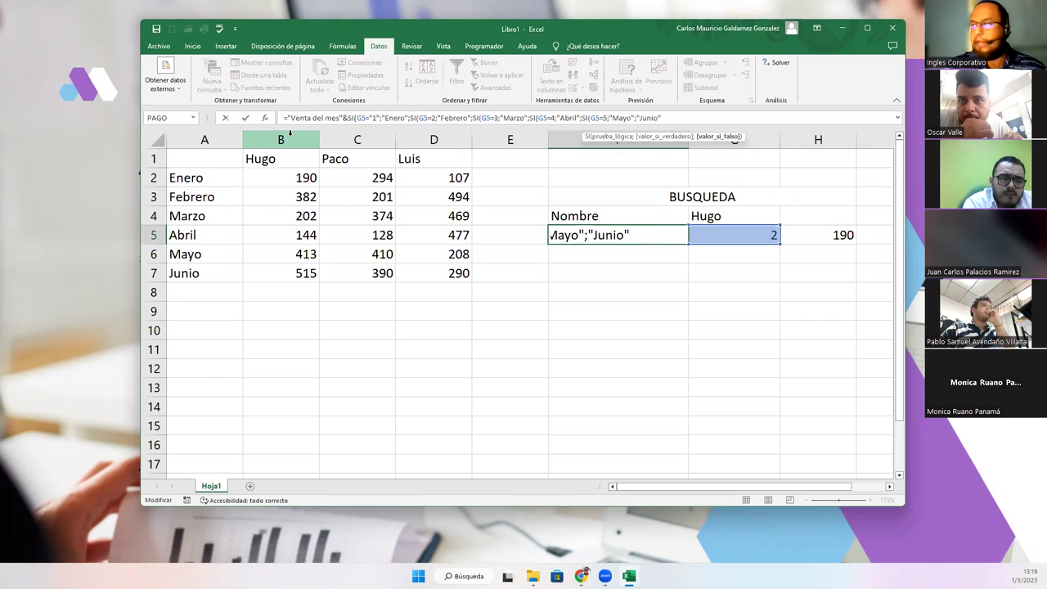
{"action": "type", "text": ")))"}
{"action": "key", "text": "Return"}
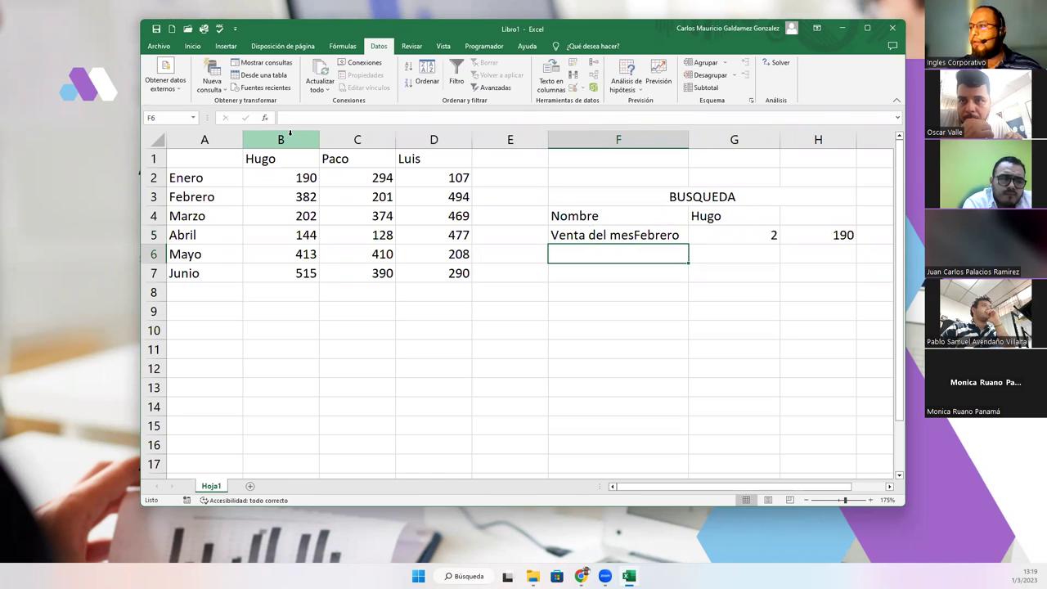
Add a colon after Venta del mes in F5's label.
{"action": "left_click", "coordinate": [563, 235]}
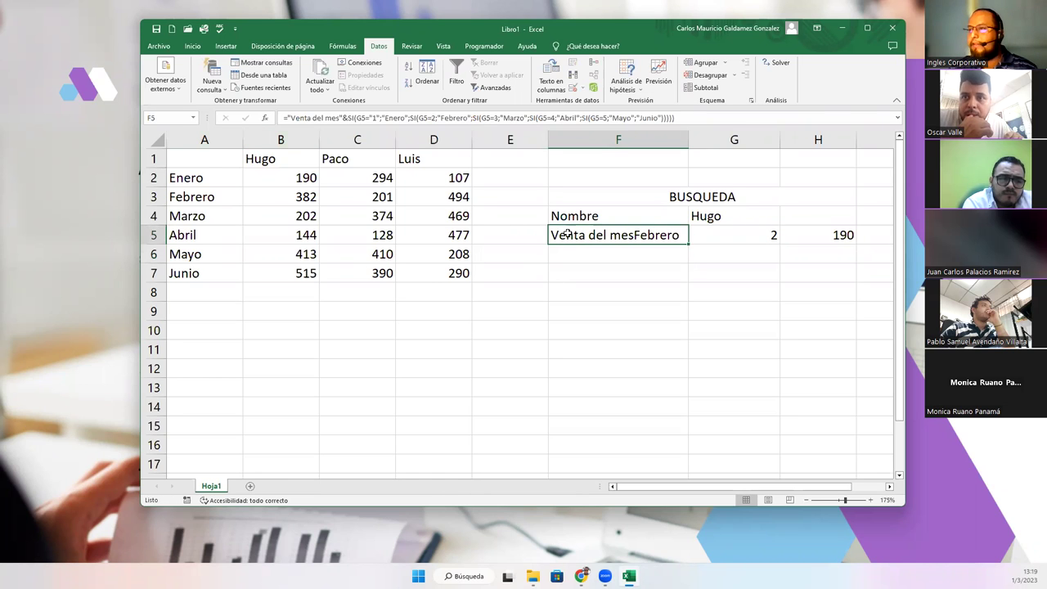
{"action": "left_click", "coordinate": [339, 117]}
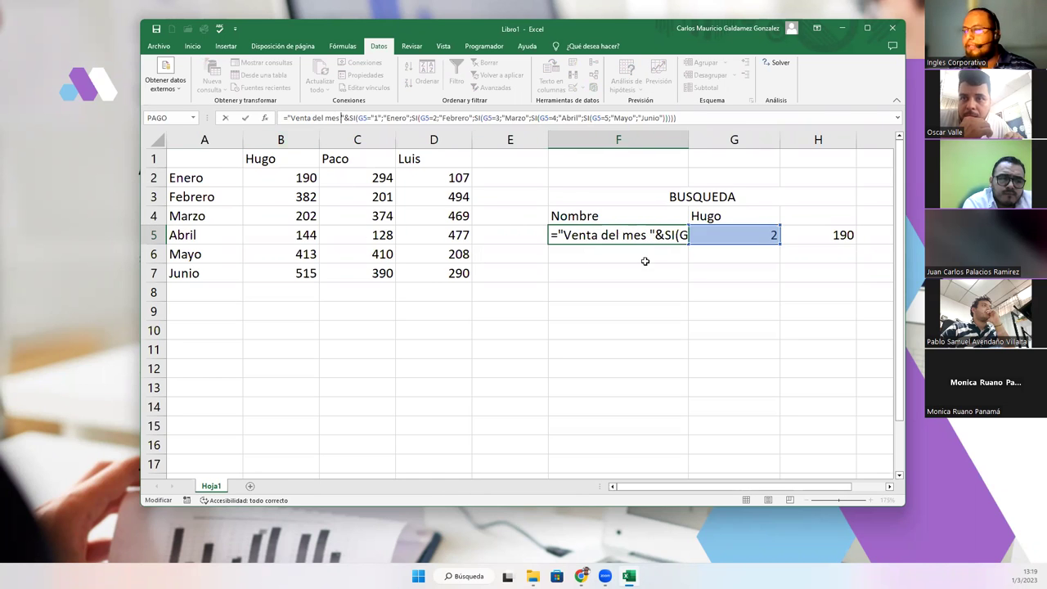
{"action": "type", "text": ":"}
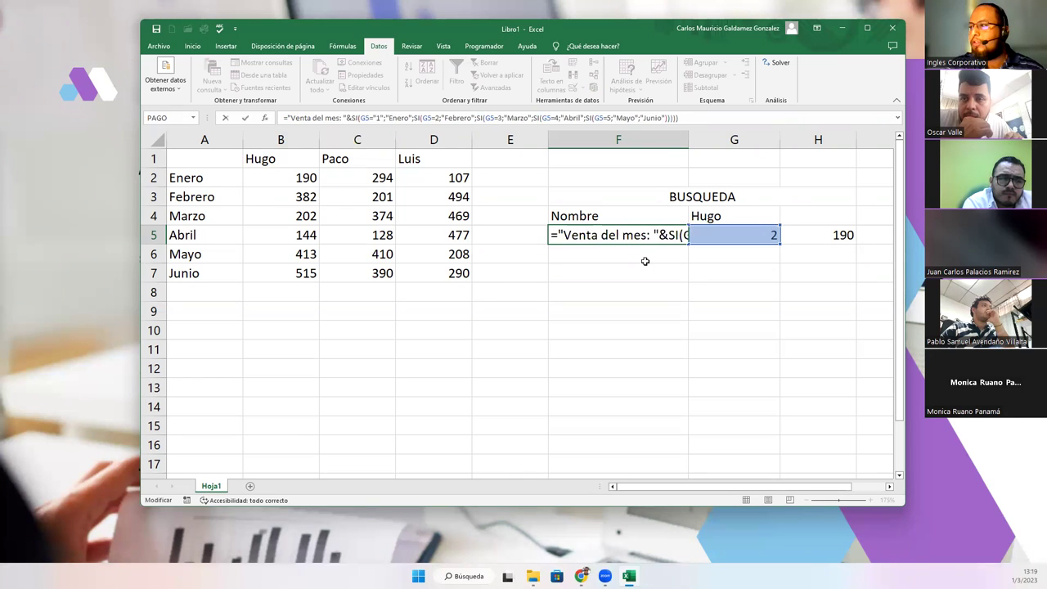
{"action": "key", "text": "Return"}
Choose 1 from G5's month-number dropdown.
{"action": "key", "text": "Up"}
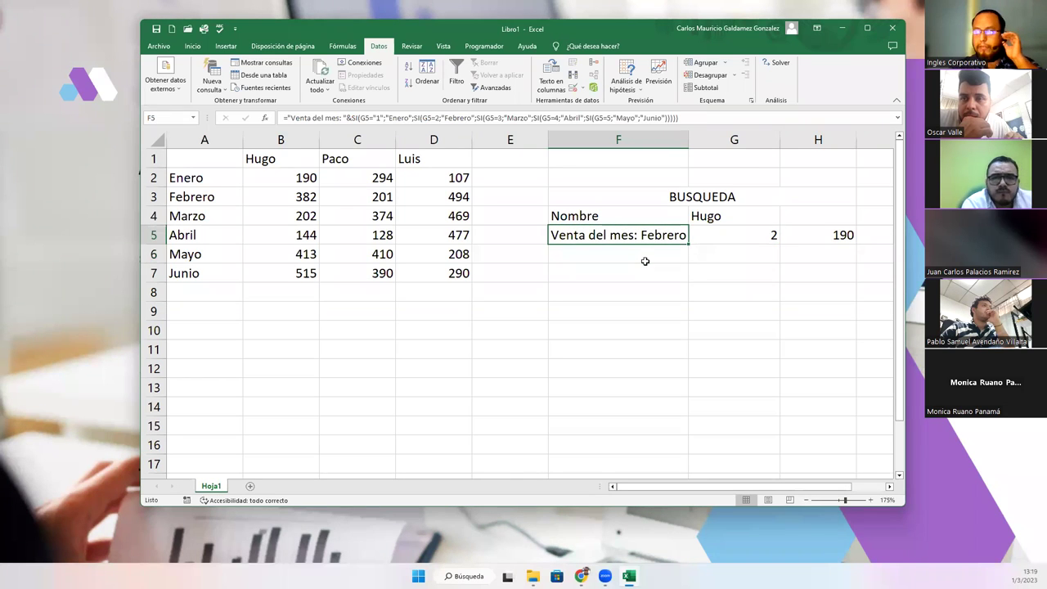
{"action": "left_click", "coordinate": [749, 238]}
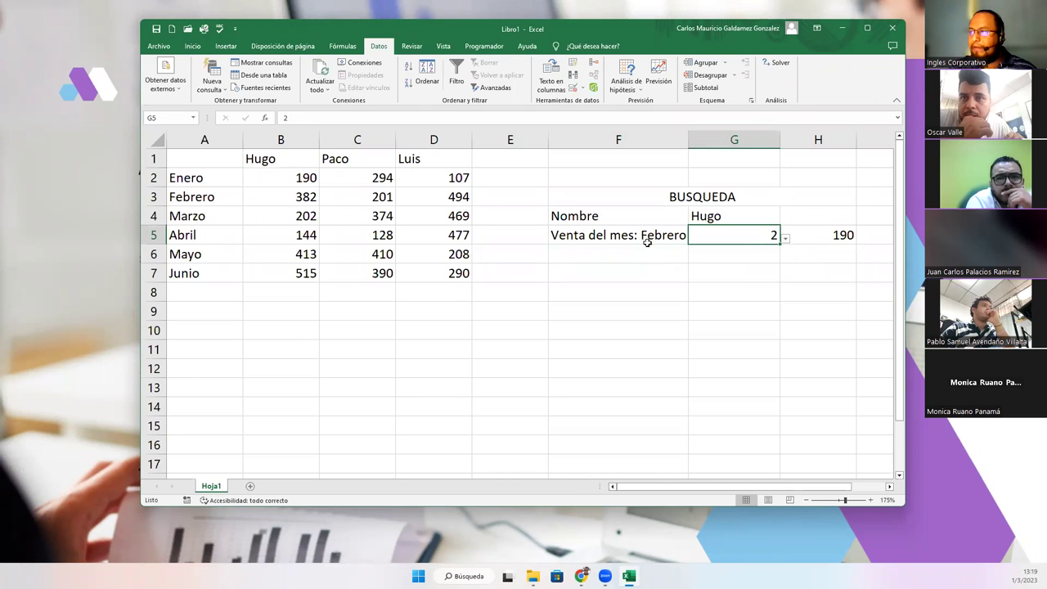
{"action": "left_click", "coordinate": [785, 238]}
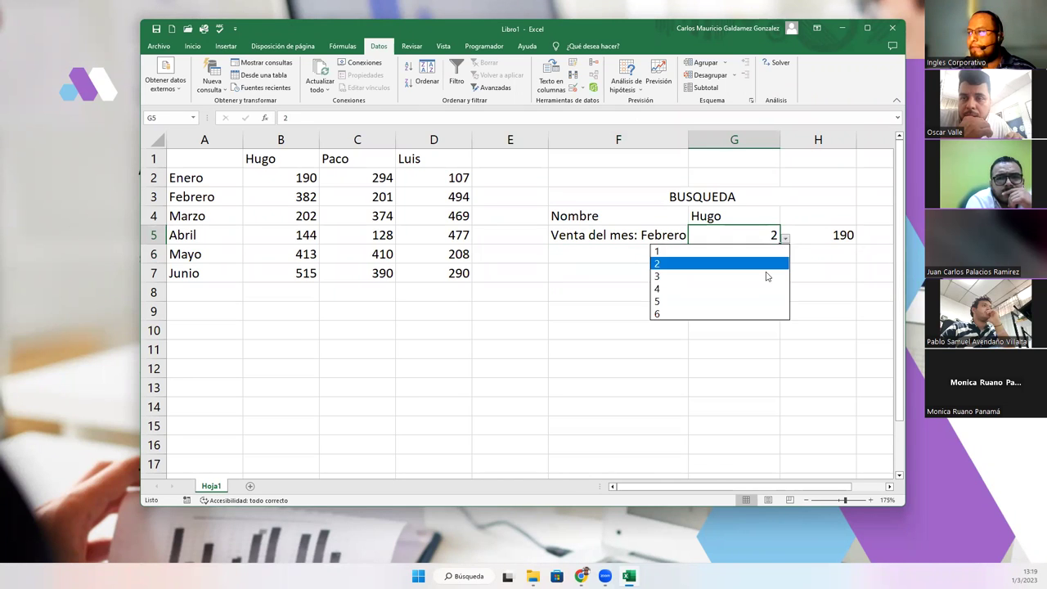
{"action": "left_click", "coordinate": [710, 252]}
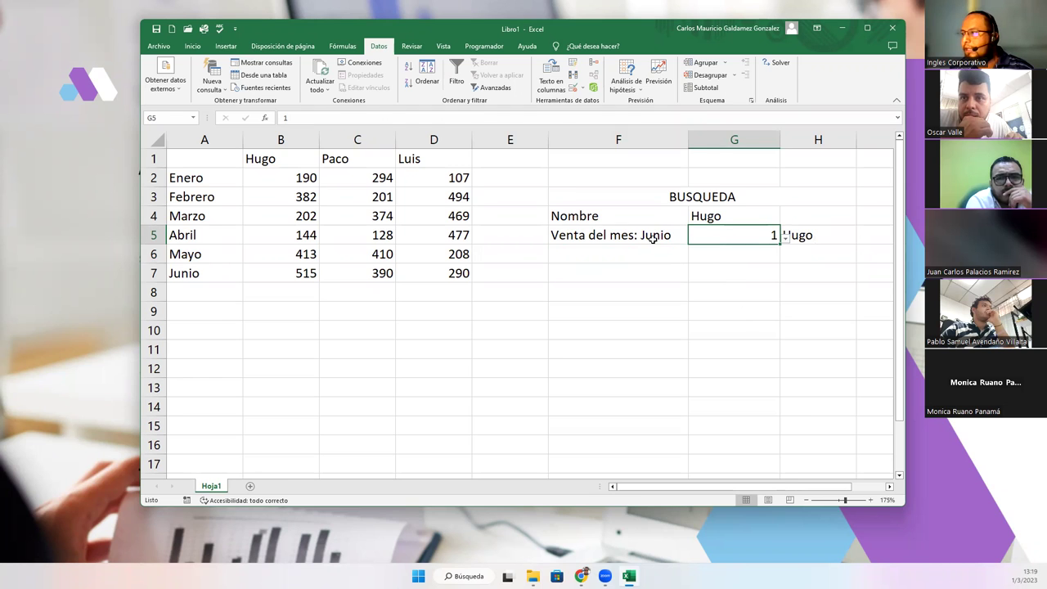
Change F5's first test from G5="1" to G5=1 so it shows Enero.
{"action": "key", "text": "Left"}
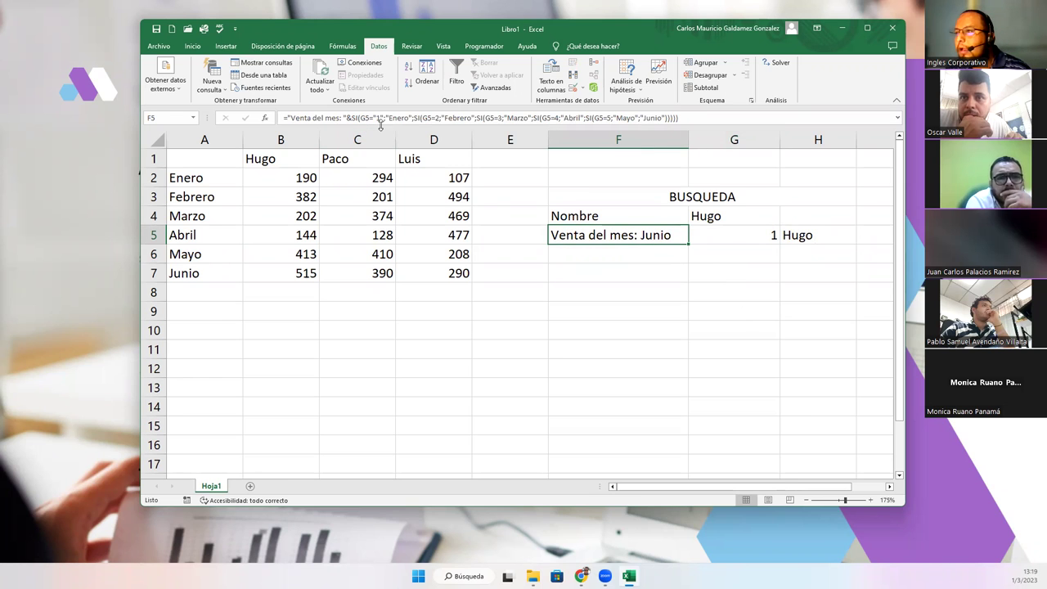
{"action": "left_click", "coordinate": [376, 119]}
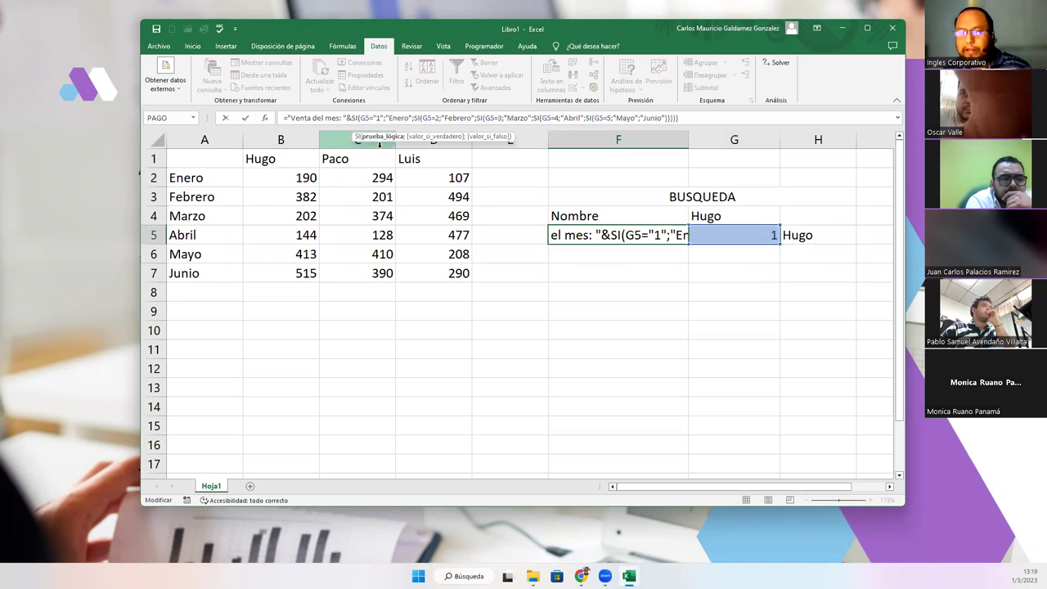
{"action": "key", "text": "BackSpace"}
{"action": "key", "text": "Right"}
{"action": "key", "text": "Delete"}
{"action": "key", "text": "BackSpace"}
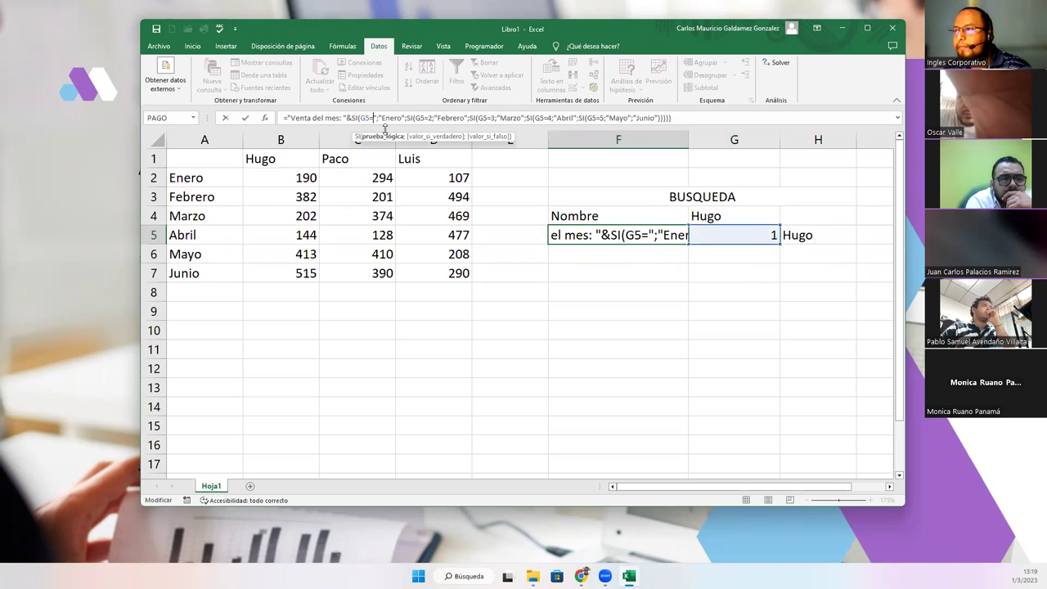
{"action": "type", "text": "1"}
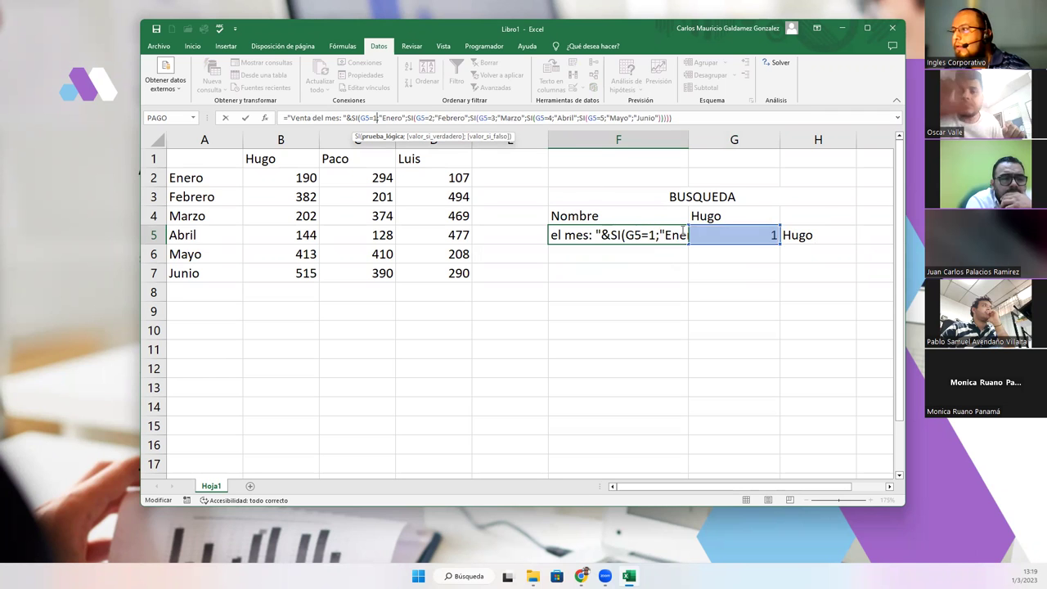
{"action": "key", "text": "Return"}
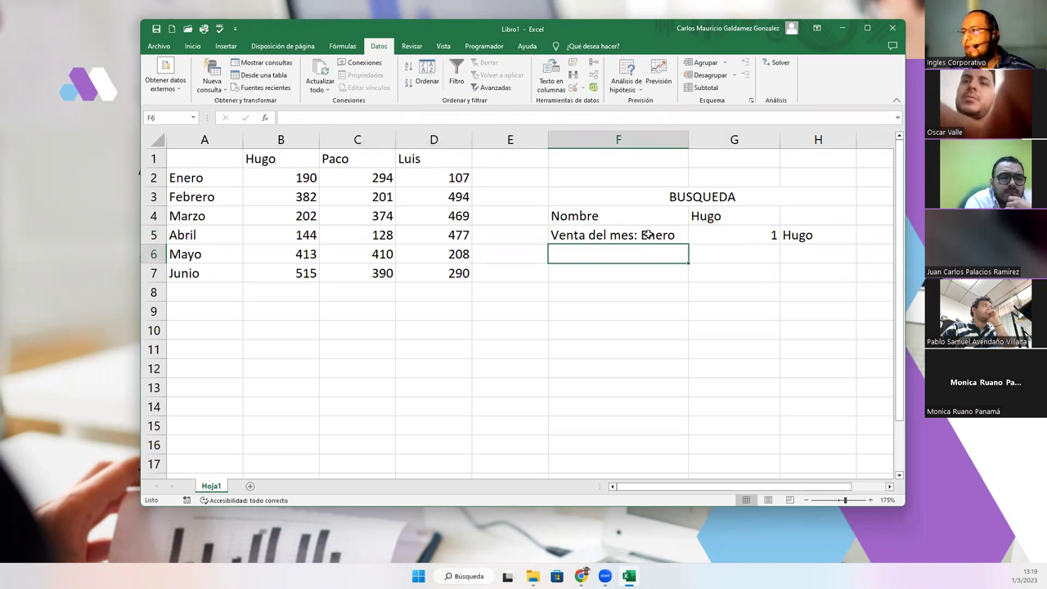
{"action": "left_click", "coordinate": [657, 239]}
{"action": "left_click", "coordinate": [748, 242]}
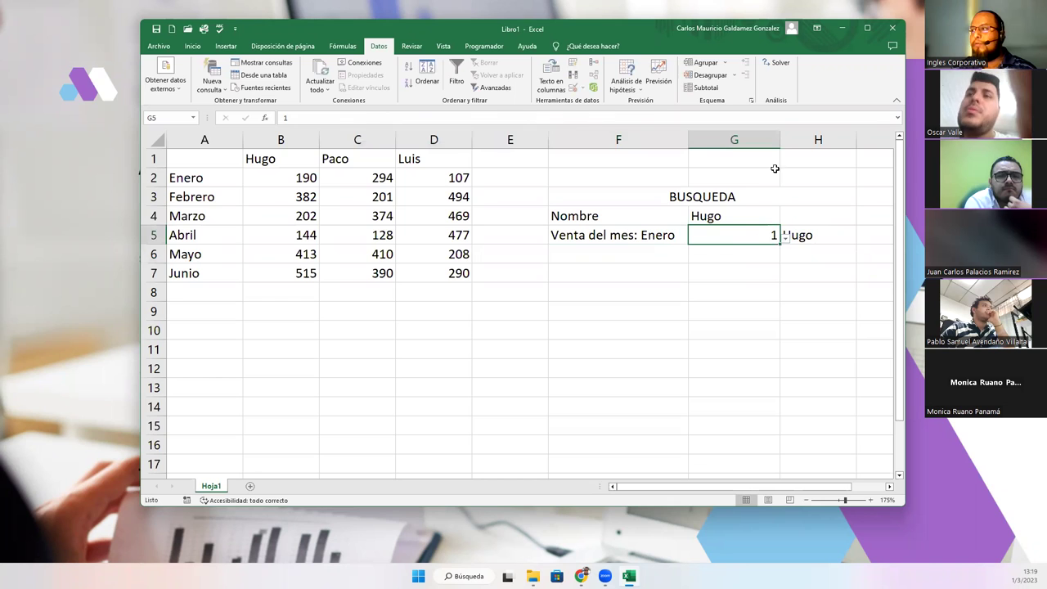
Autofit and slightly widen column G, then choose Paco in G4.
{"action": "double_click", "coordinate": [780, 140]}
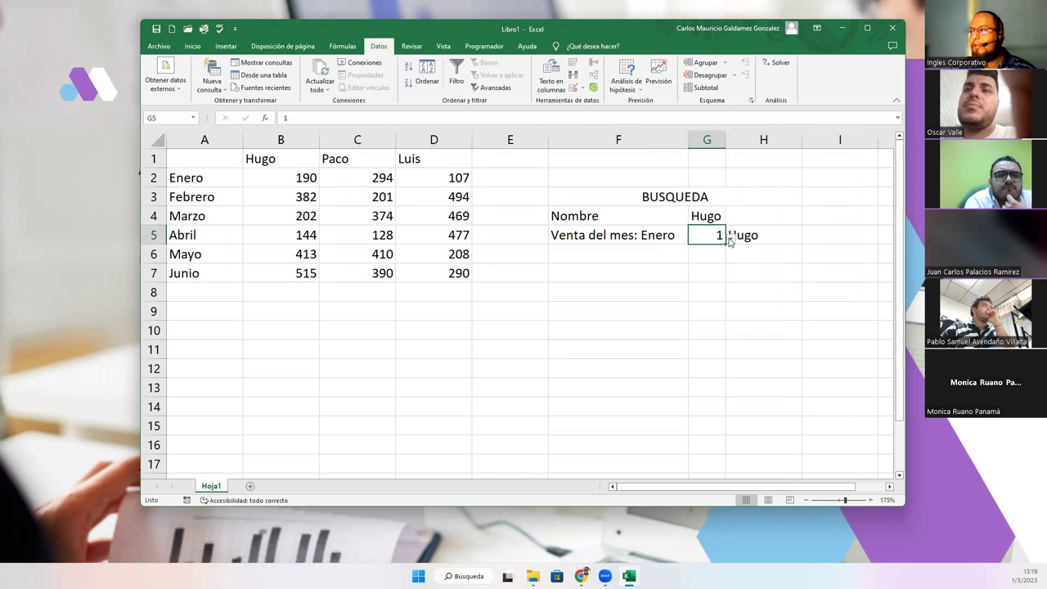
{"action": "left_click_drag", "start_coordinate": [726, 140], "coordinate": [738, 140]}
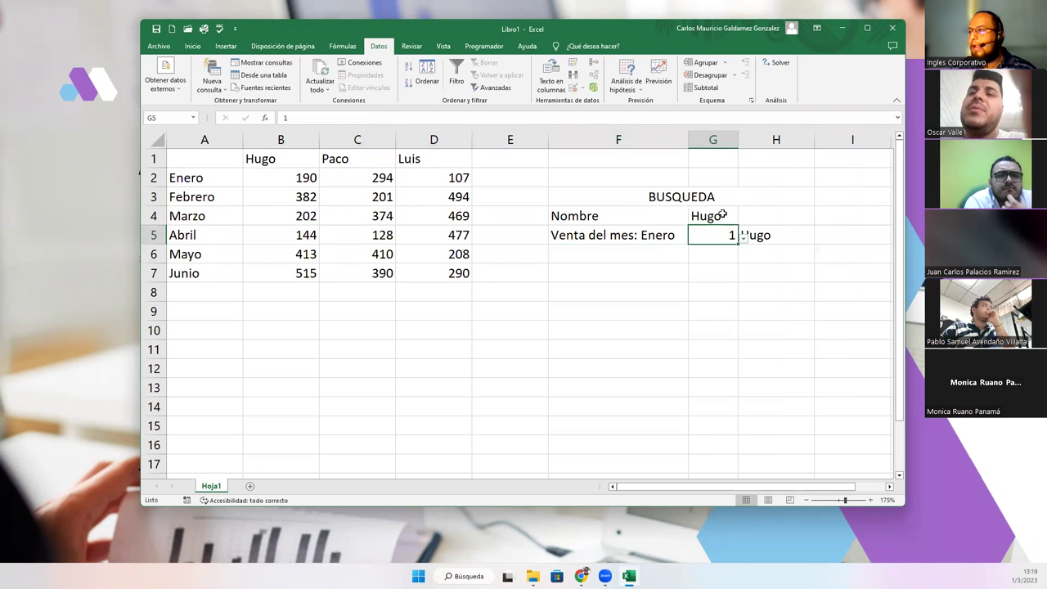
{"action": "left_click", "coordinate": [725, 217]}
{"action": "left_click", "coordinate": [743, 218]}
{"action": "left_click", "coordinate": [703, 244]}
Inspect H5's BUSCARH formula now returning Paco.
{"action": "left_click", "coordinate": [766, 235]}
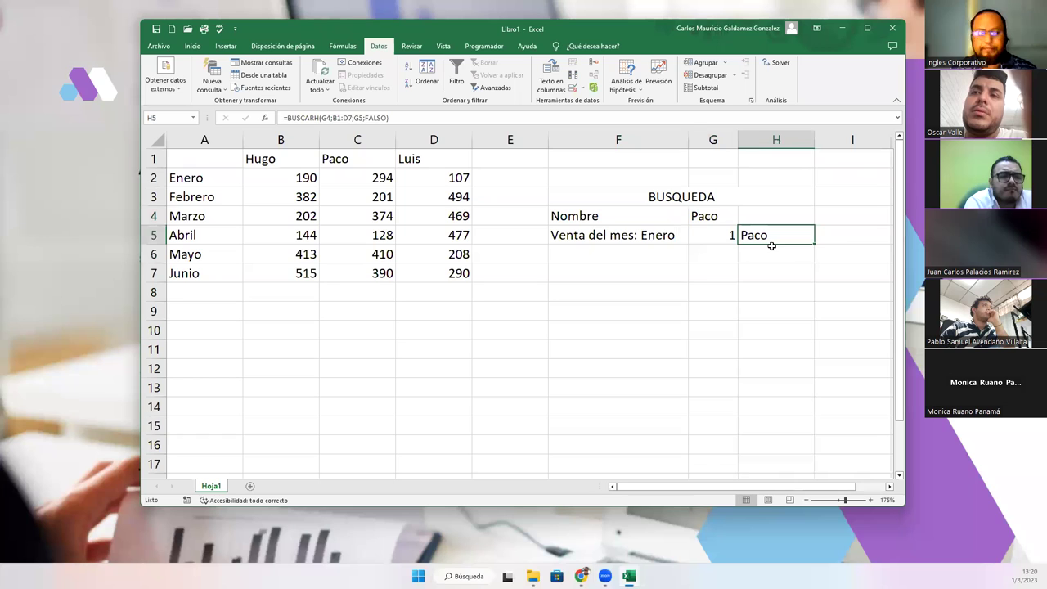
{"action": "key", "text": "F2"}
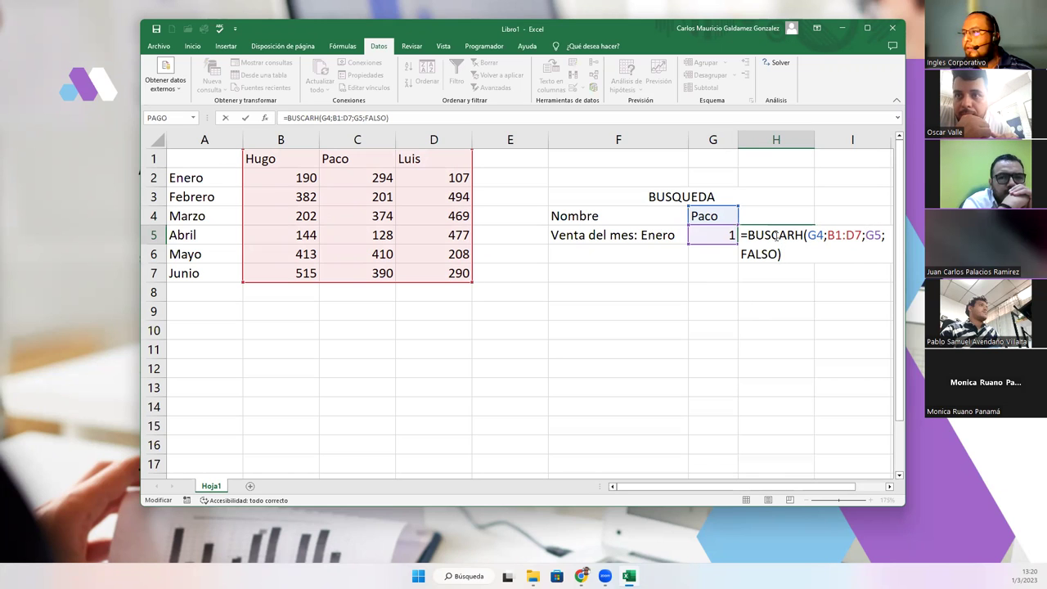
{"action": "left_click", "coordinate": [705, 238]}
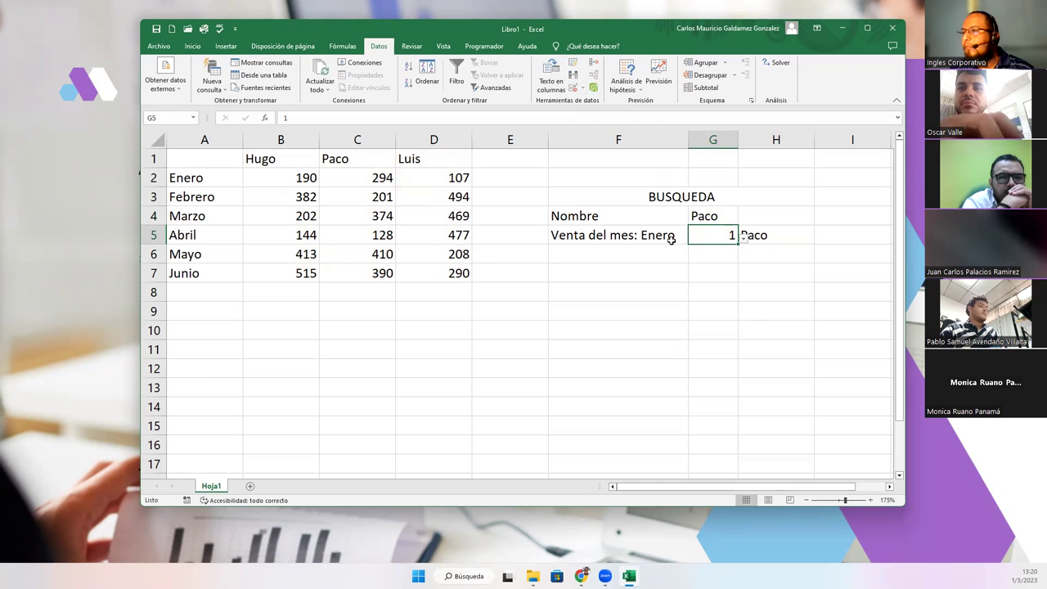
Change G5's validation list source from 1–6 to 2;3;4;5;6;7.
{"action": "left_click", "coordinate": [574, 85]}
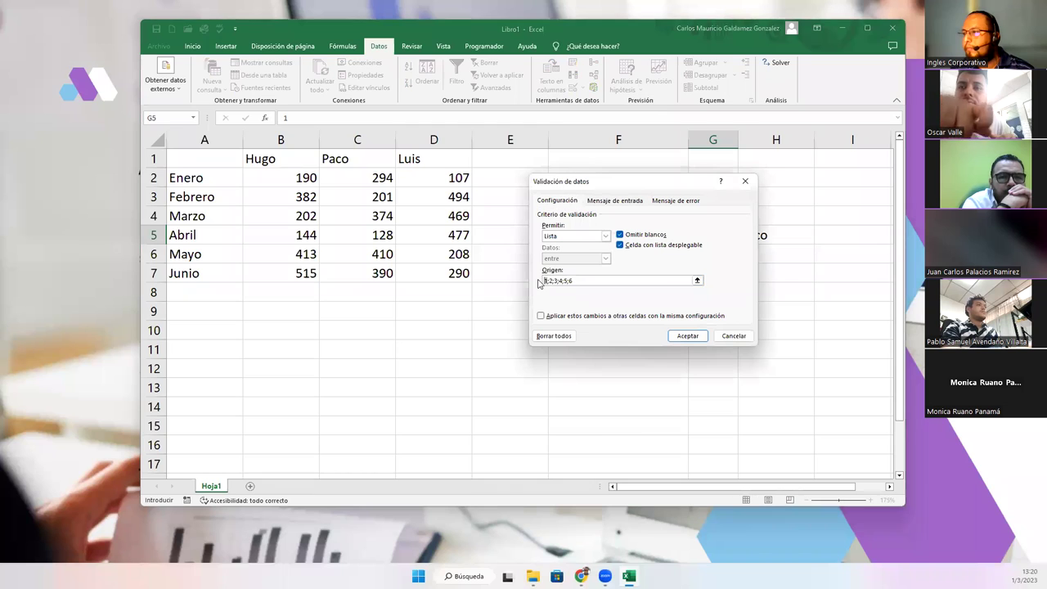
{"action": "left_click", "coordinate": [545, 281]}
{"action": "key", "text": "Delete"}
{"action": "type", "text": "="}
{"action": "key", "text": "Right"}
{"action": "key", "text": "BackSpace"}
{"action": "key", "text": "BackSpace"}
{"action": "key", "text": "BackSpace"}
{"action": "key", "text": "BackSpace"}
{"action": "key", "text": "BackSpace"}
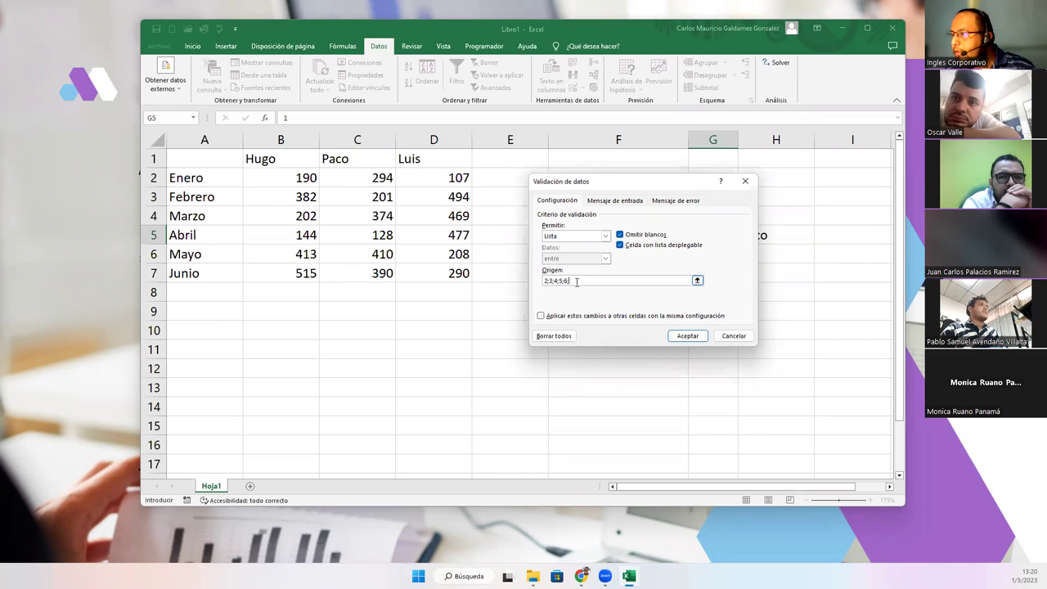
{"action": "type", "text": "7"}
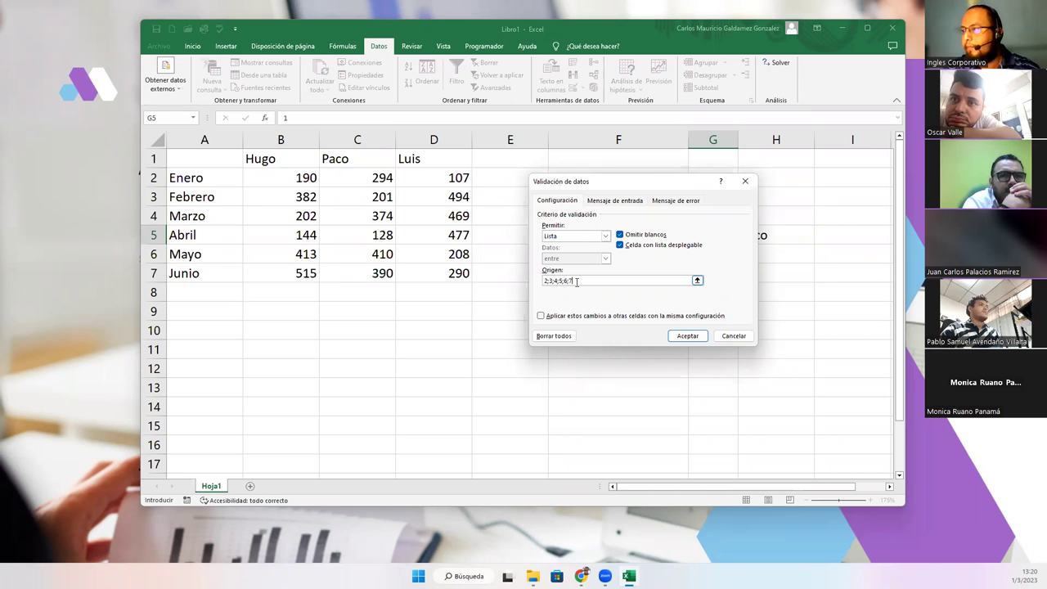
{"action": "key", "text": "Return"}
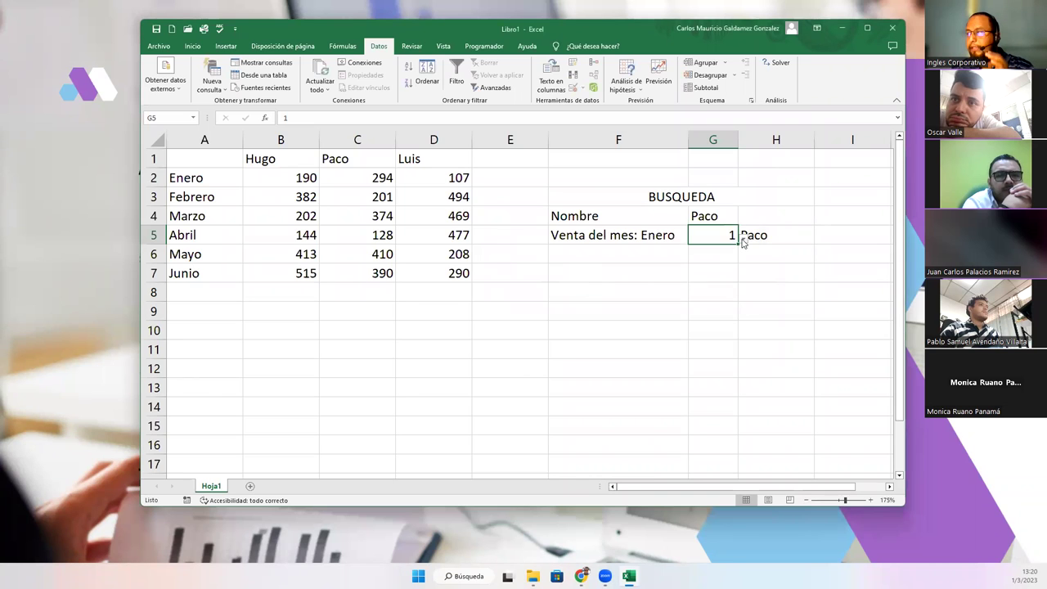
Pick month 2 in the G5 dropdown and Hugo in the G4 name dropdown.
{"action": "left_click", "coordinate": [743, 236]}
{"action": "left_click", "coordinate": [671, 252]}
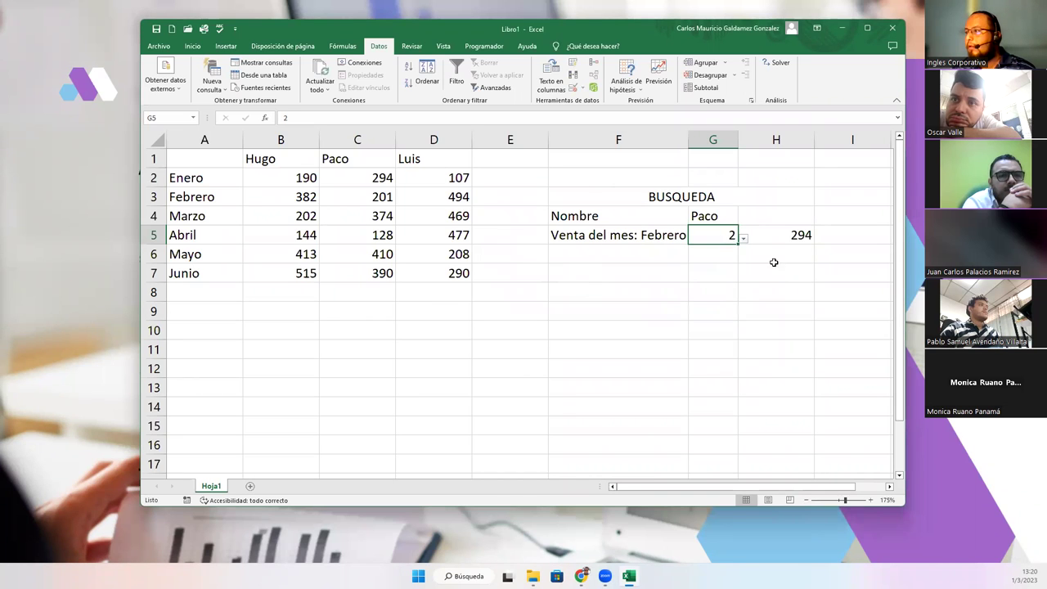
{"action": "left_click", "coordinate": [644, 284]}
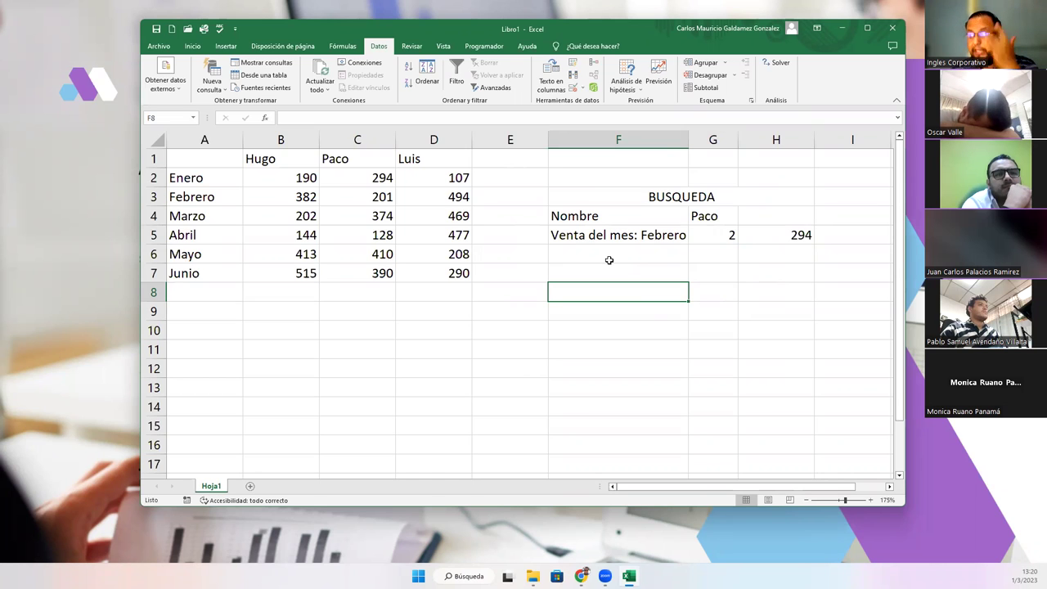
{"action": "left_click", "coordinate": [716, 216]}
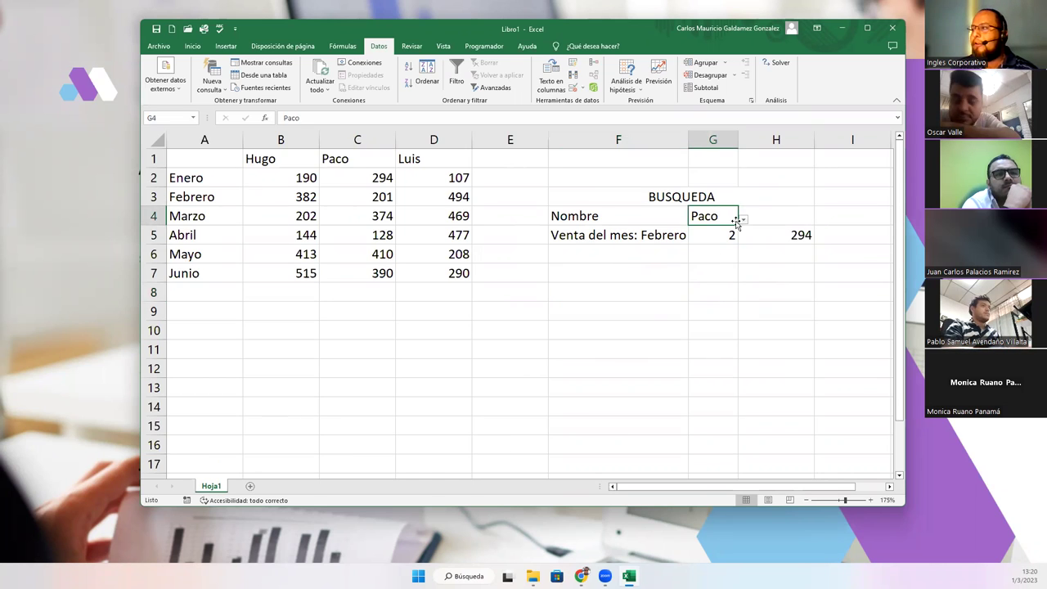
{"action": "left_click", "coordinate": [743, 219]}
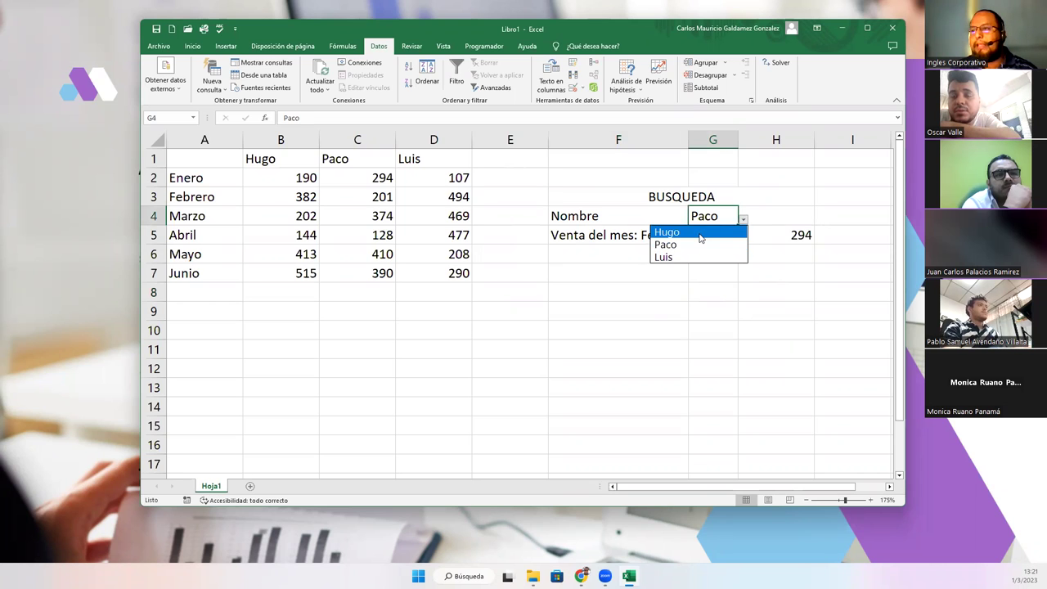
{"action": "left_click", "coordinate": [700, 234]}
{"action": "left_click", "coordinate": [718, 237]}
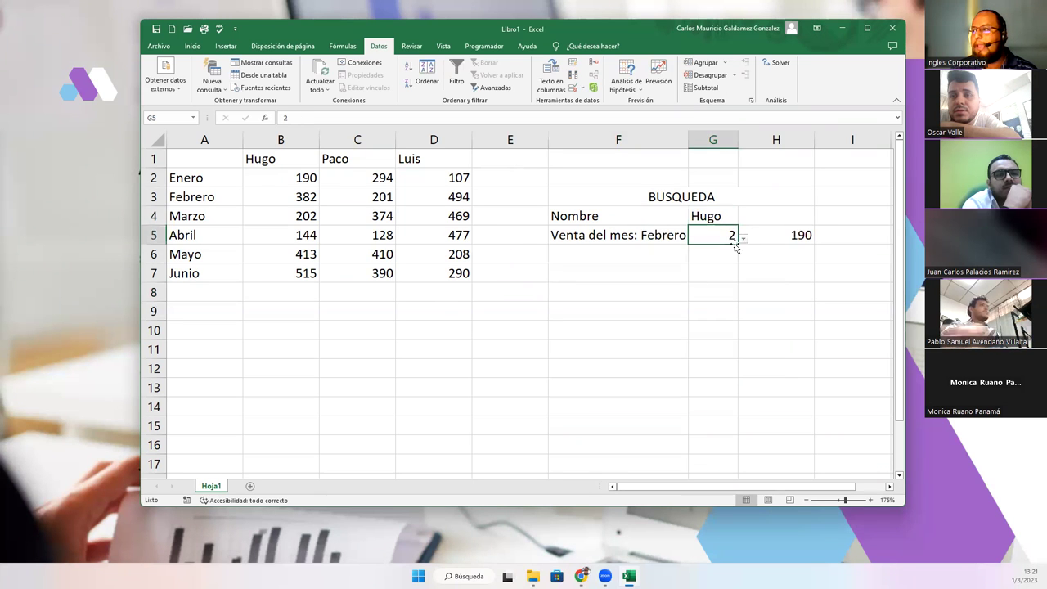
{"action": "left_click", "coordinate": [744, 238]}
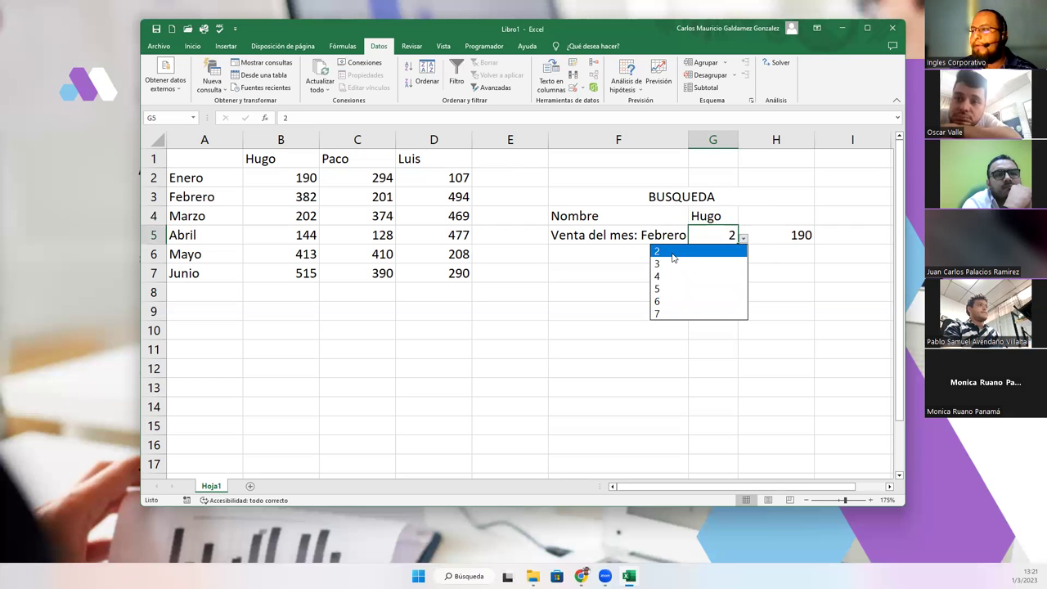
{"action": "left_click", "coordinate": [673, 258]}
Cycle G5 through months 3, 2, 4, 5, 6 and 7, ending on 5 (H5 shows 144).
{"action": "left_click", "coordinate": [743, 239]}
{"action": "left_click", "coordinate": [706, 264]}
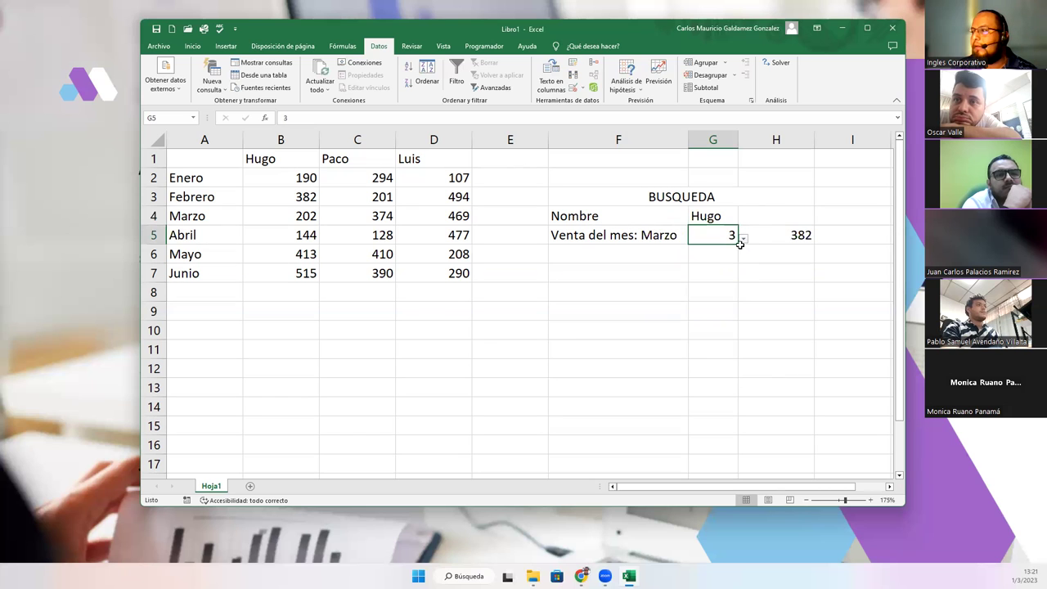
{"action": "left_click", "coordinate": [744, 238]}
{"action": "left_click", "coordinate": [705, 258]}
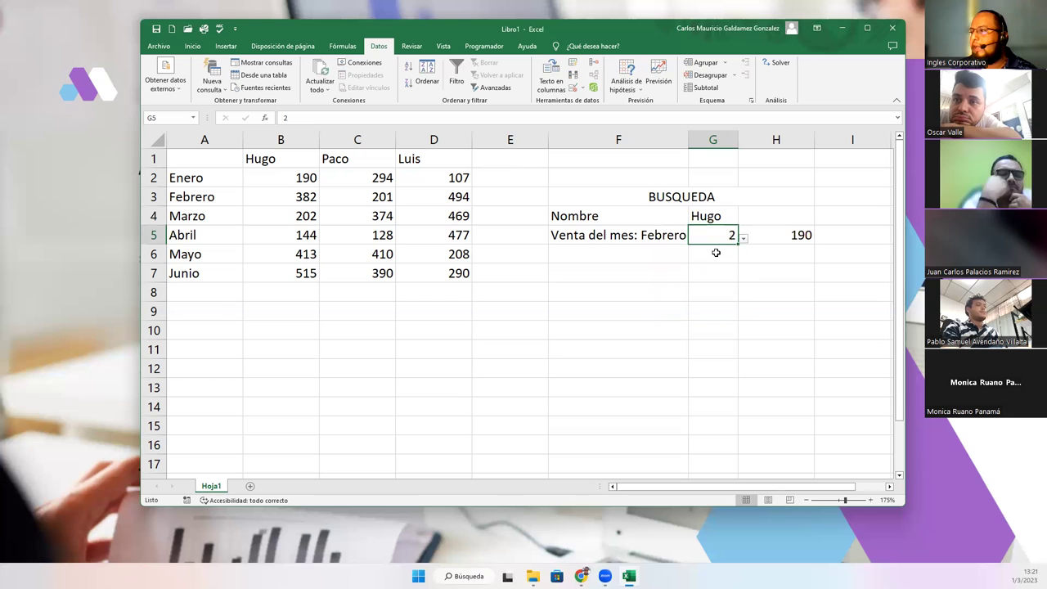
{"action": "left_click", "coordinate": [707, 265]}
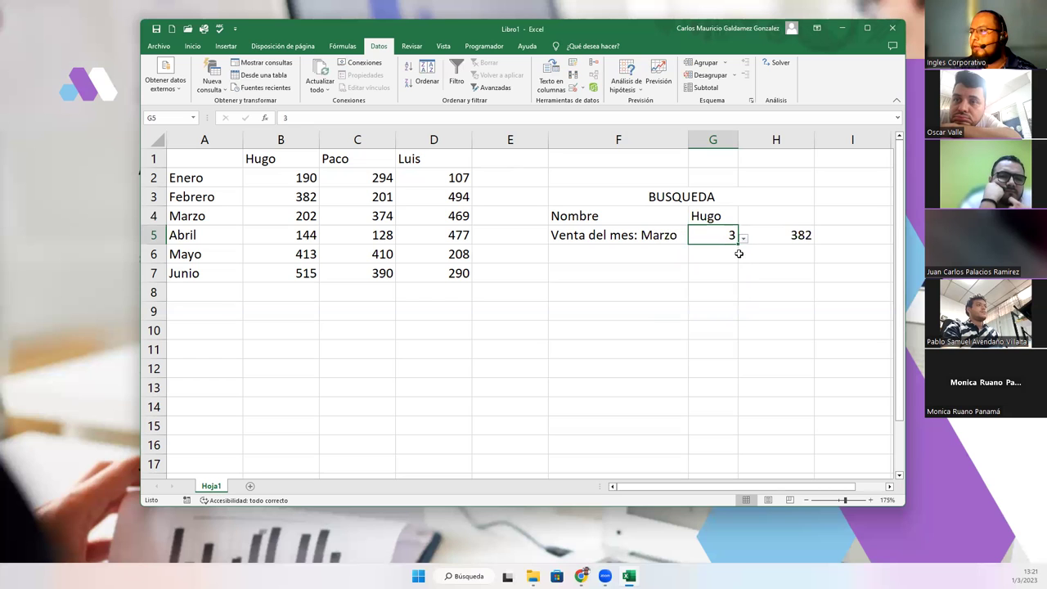
{"action": "left_click", "coordinate": [743, 242]}
{"action": "left_click", "coordinate": [705, 269]}
{"action": "left_click", "coordinate": [741, 240]}
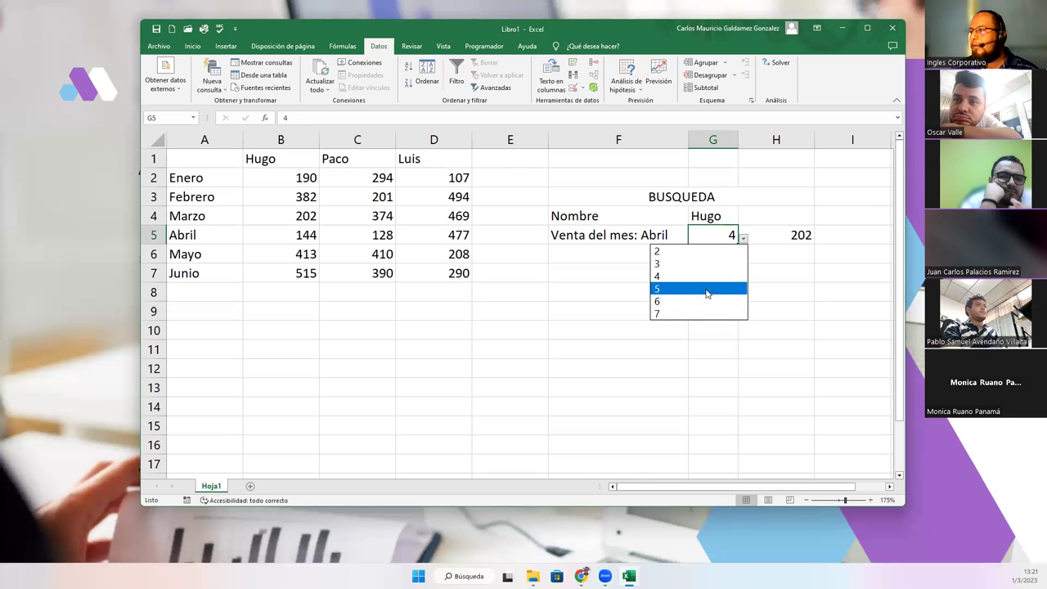
{"action": "left_click", "coordinate": [709, 291]}
{"action": "left_click", "coordinate": [745, 241]}
{"action": "left_click", "coordinate": [703, 299]}
{"action": "left_click", "coordinate": [744, 238]}
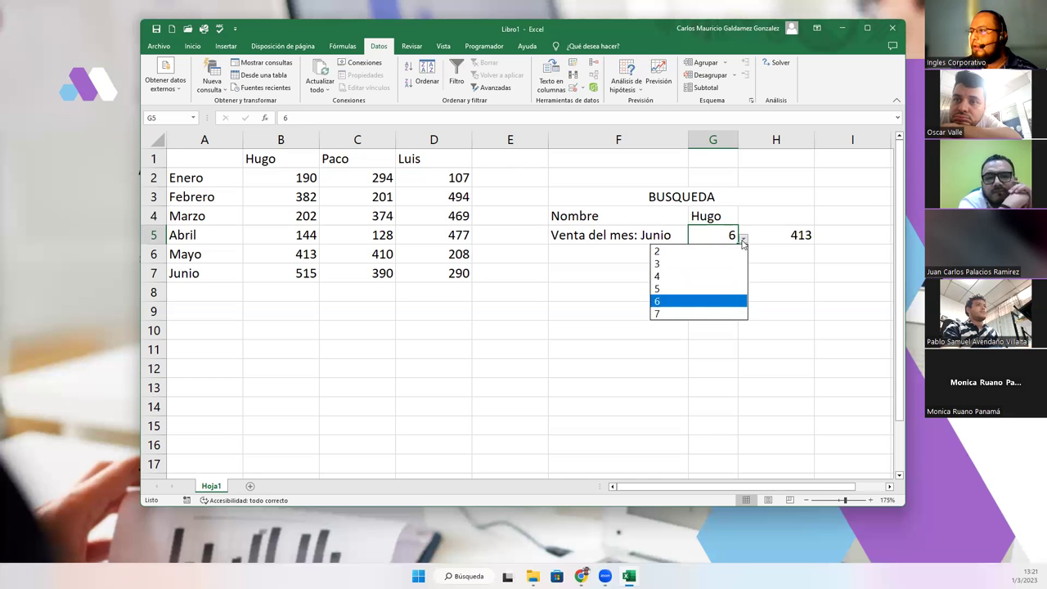
{"action": "left_click", "coordinate": [701, 311]}
{"action": "left_click", "coordinate": [743, 240]}
{"action": "left_click", "coordinate": [707, 286]}
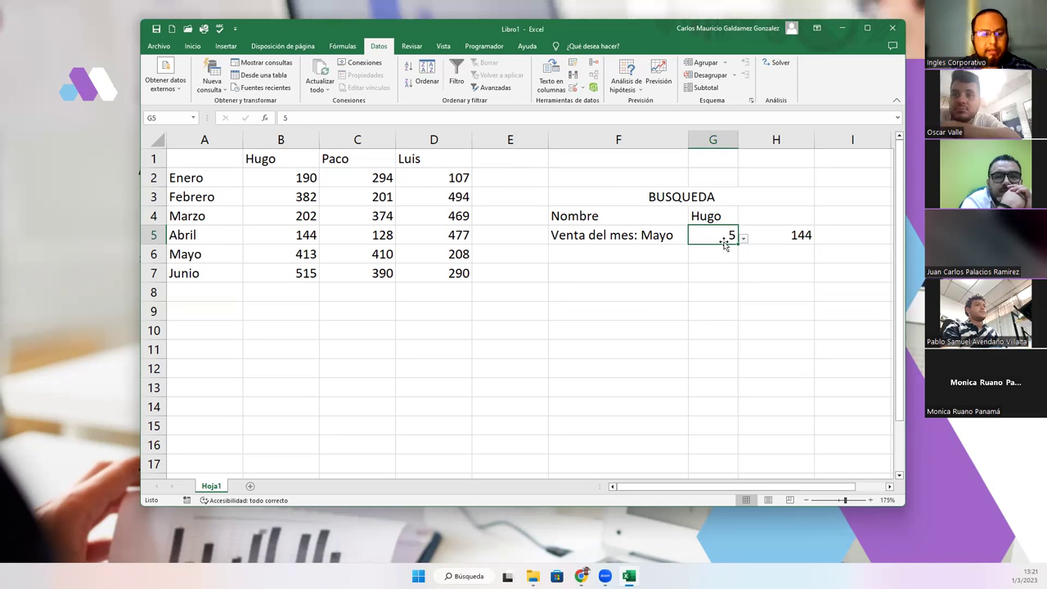
Try entering 1 in G5, cancel the validation error to keep 5, then clear F5.
{"action": "type", "text": "1"}
{"action": "key", "text": "Return"}
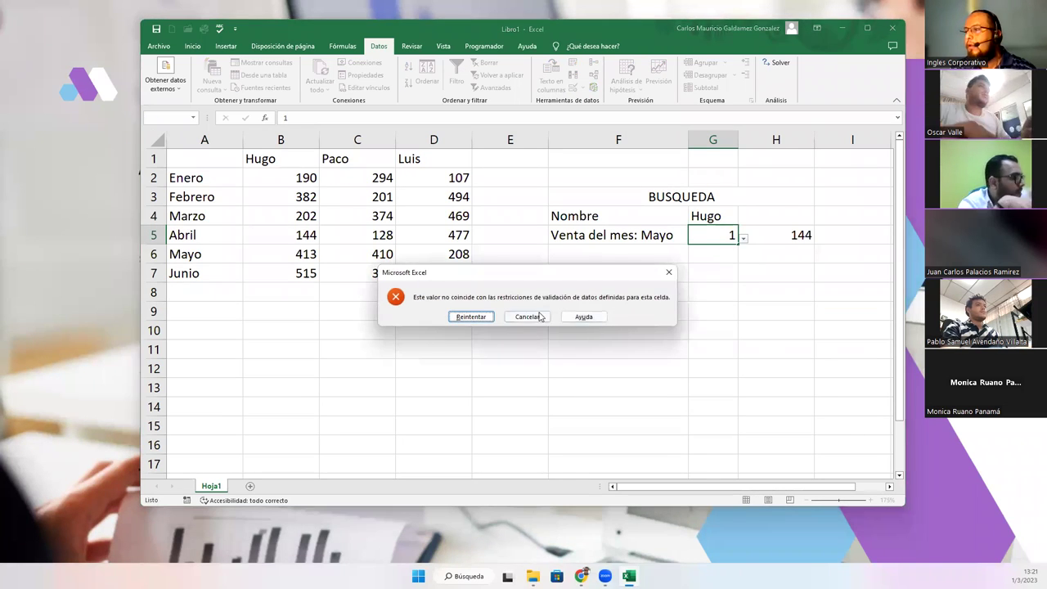
{"action": "left_click", "coordinate": [528, 381]}
{"action": "left_click", "coordinate": [665, 303]}
{"action": "left_click", "coordinate": [724, 234]}
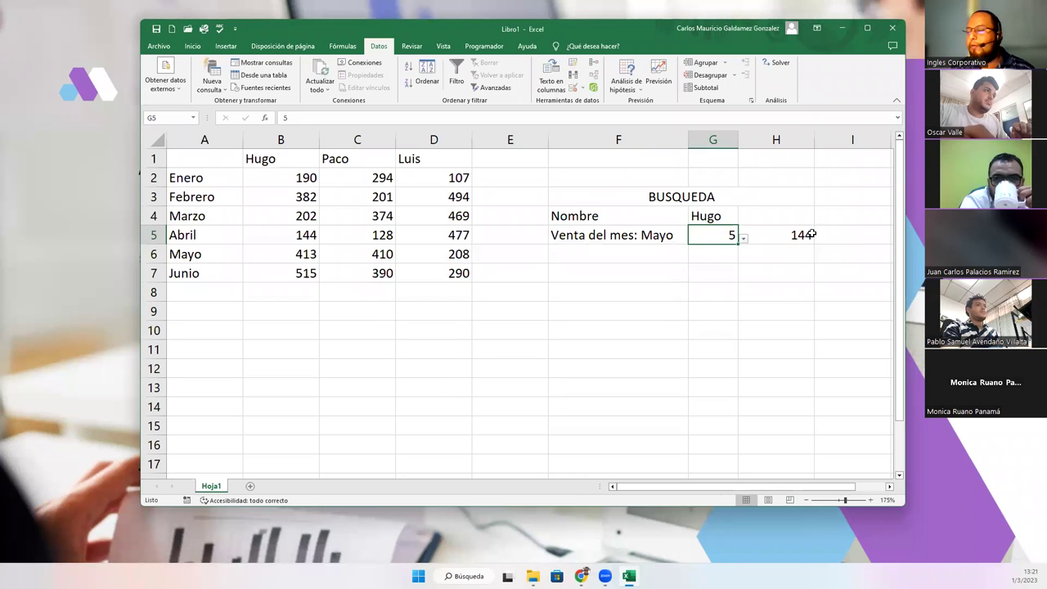
{"action": "left_click", "coordinate": [598, 237]}
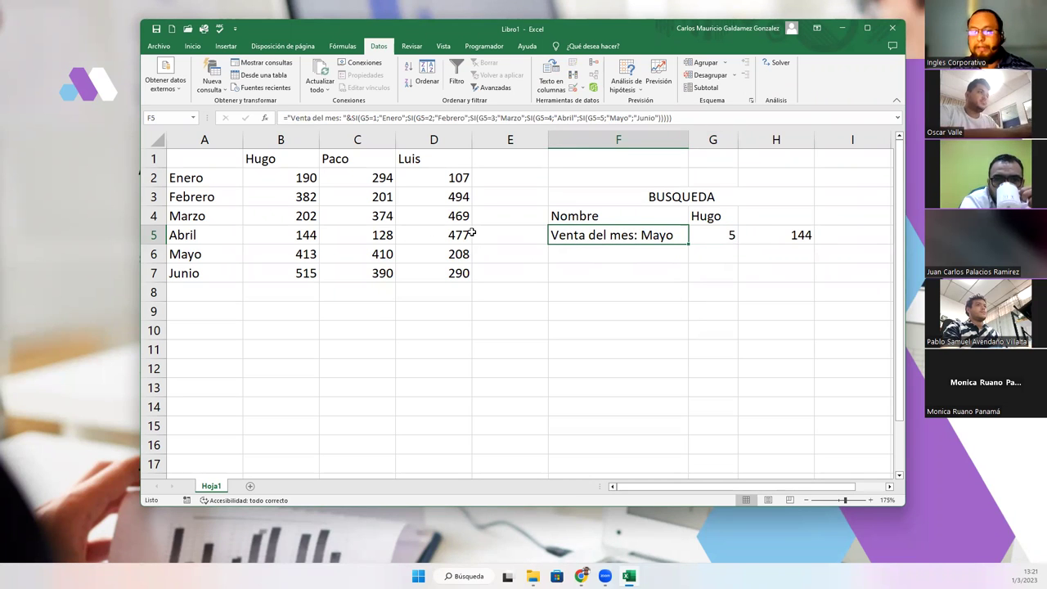
{"action": "key", "text": "Delete"}
Empty the month number from G5.
{"action": "left_click", "coordinate": [713, 236]}
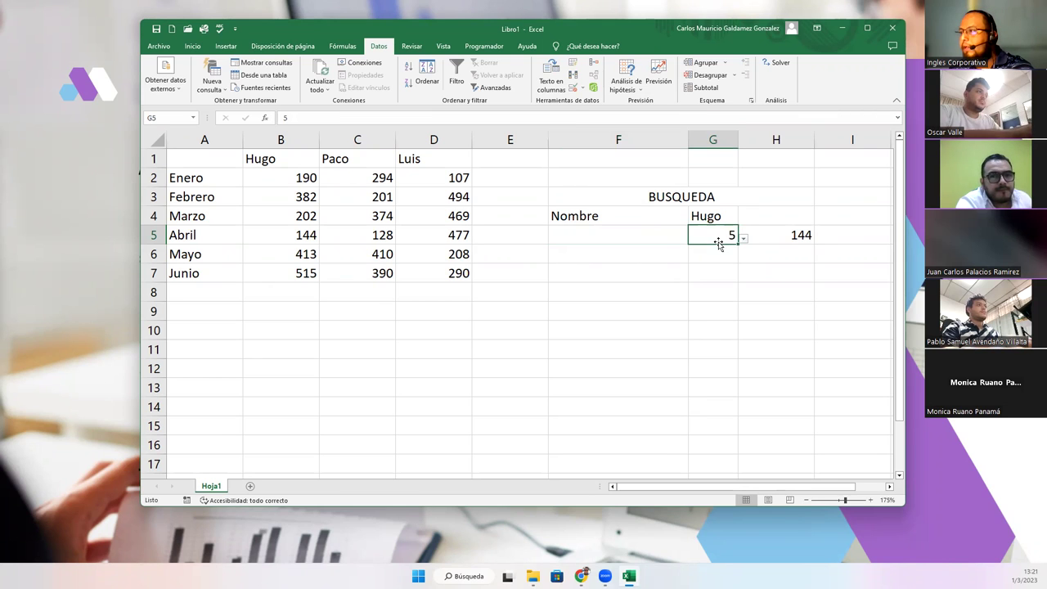
{"action": "left_click", "coordinate": [729, 258]}
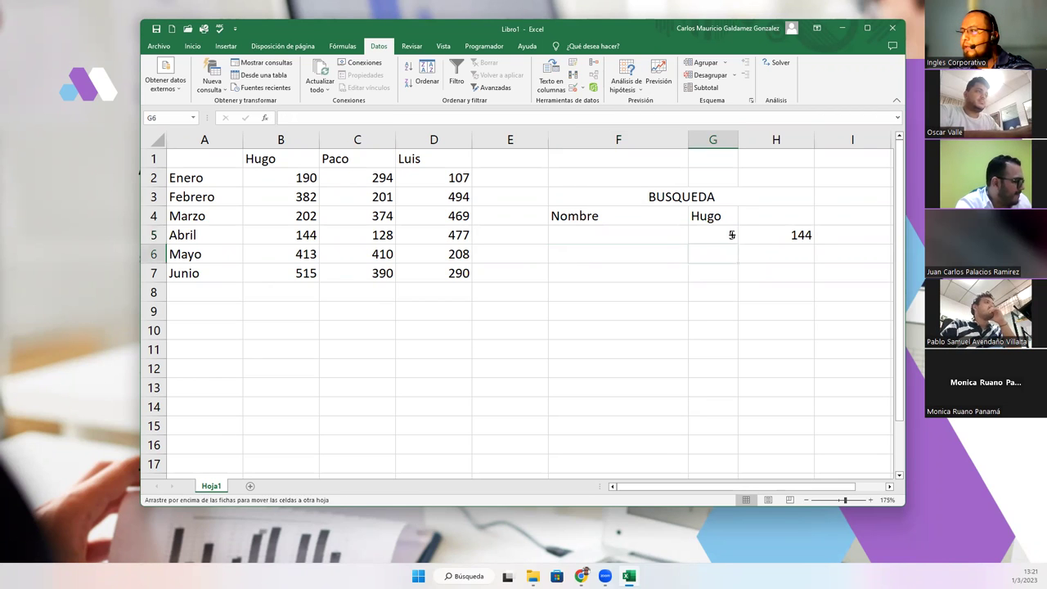
{"action": "left_click_drag", "start_coordinate": [737, 263], "coordinate": [736, 235]}
Enter the label 'Venta Enero' in F5 and resize column F to suit it.
{"action": "left_click", "coordinate": [603, 239]}
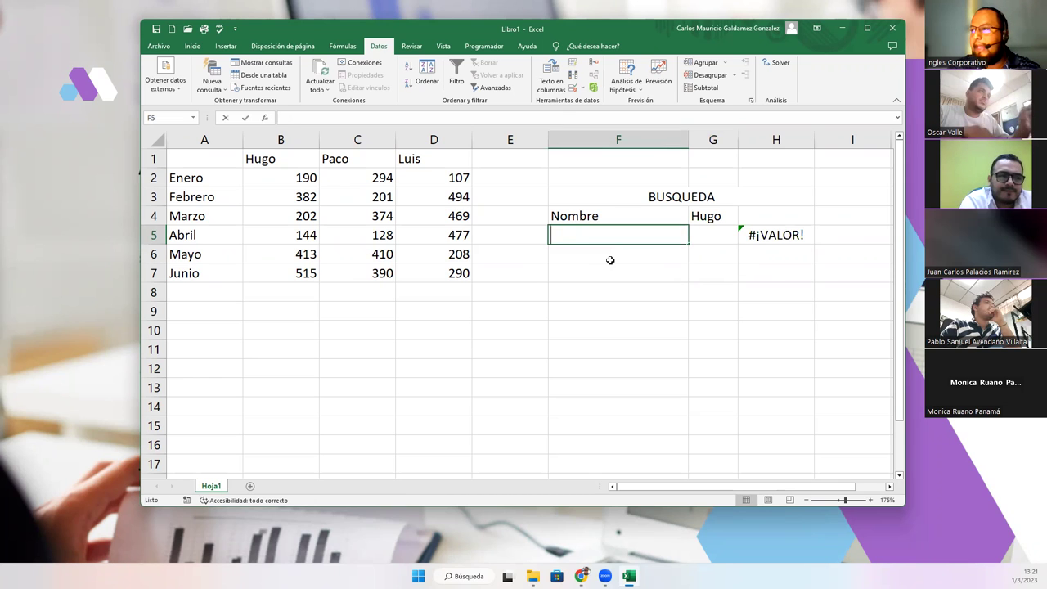
{"action": "type", "text": "Venta"}
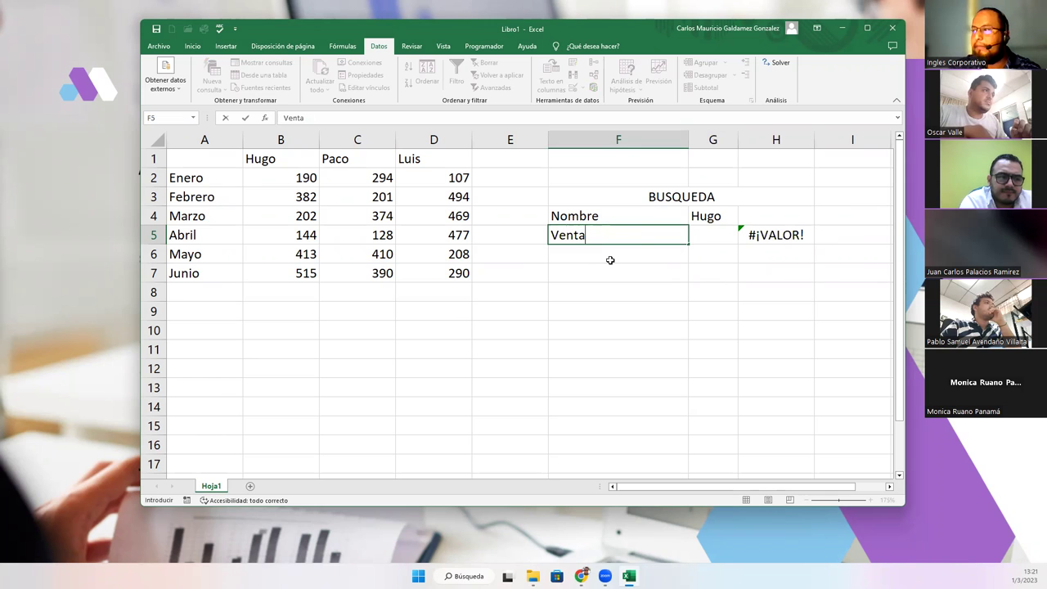
{"action": "left_click", "coordinate": [622, 140]}
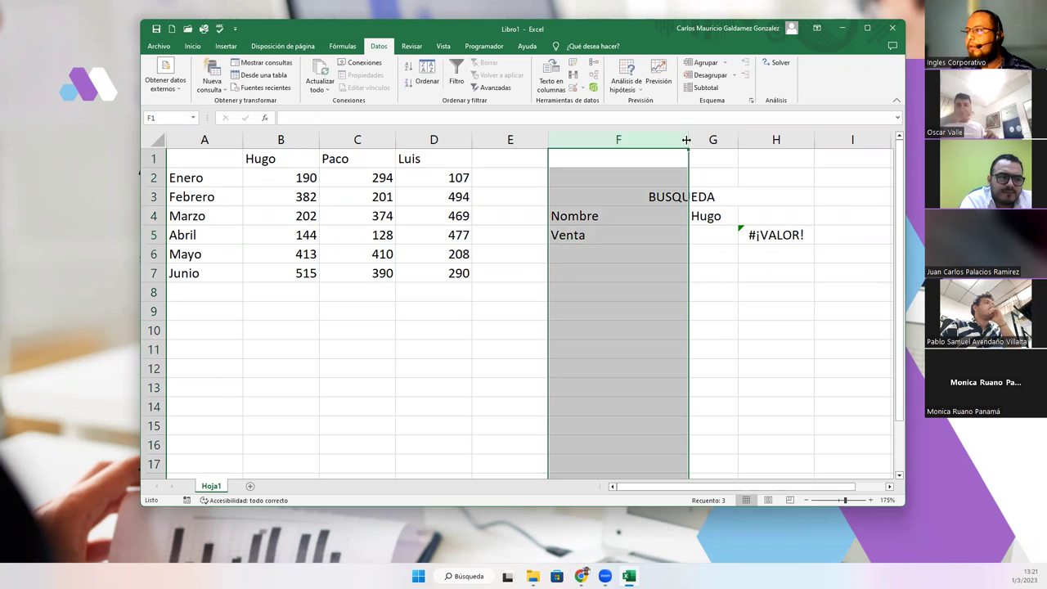
{"action": "double_click", "coordinate": [689, 140]}
{"action": "left_click", "coordinate": [627, 235]}
{"action": "left_click_drag", "start_coordinate": [613, 146], "coordinate": [627, 147]}
{"action": "double_click", "coordinate": [596, 235]}
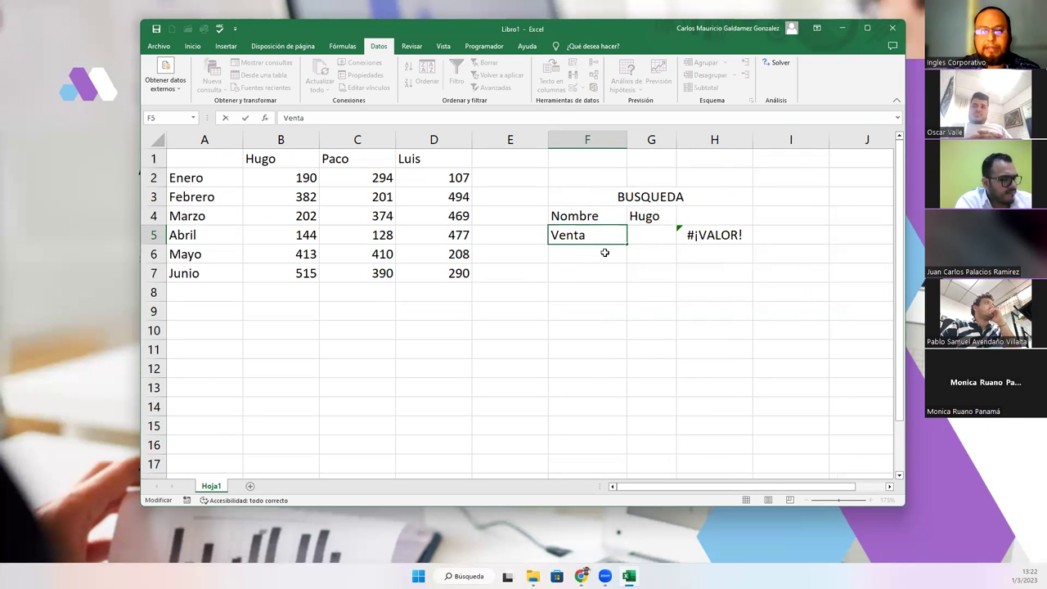
{"action": "type", "text": "Enero"}
{"action": "key", "text": "Tab"}
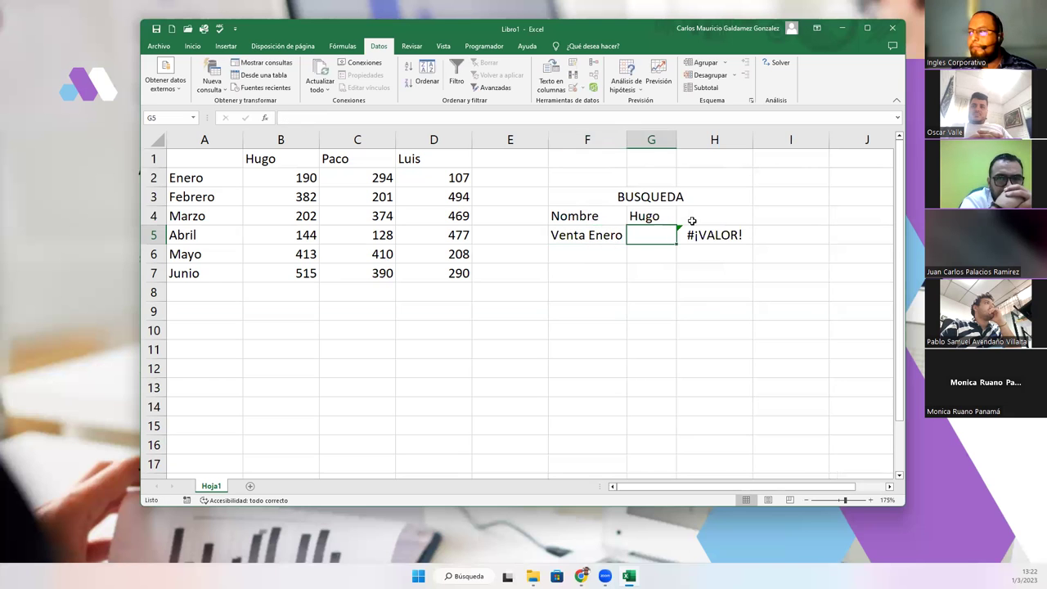
Move the lookup formula from H5 to G5.
{"action": "left_click", "coordinate": [713, 236]}
{"action": "key", "text": "ctrl+x"}
{"action": "left_click", "coordinate": [650, 235]}
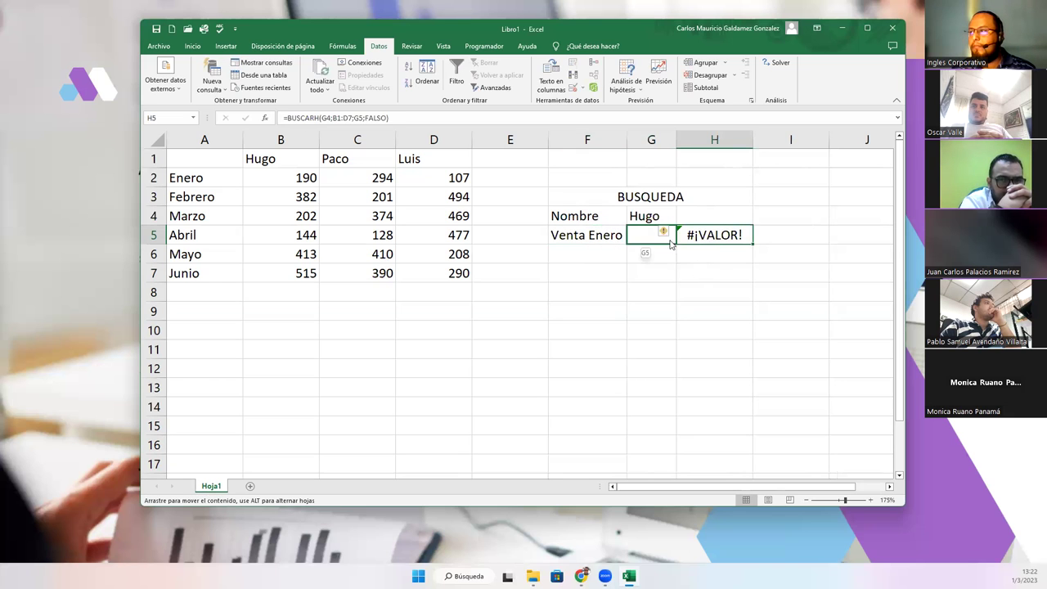
{"action": "key", "text": "ctrl+v"}
Fix G5 to =BUSCARH(G4;B1:D7;2;FALSO), returning 190, matching B2.
{"action": "double_click", "coordinate": [649, 236]}
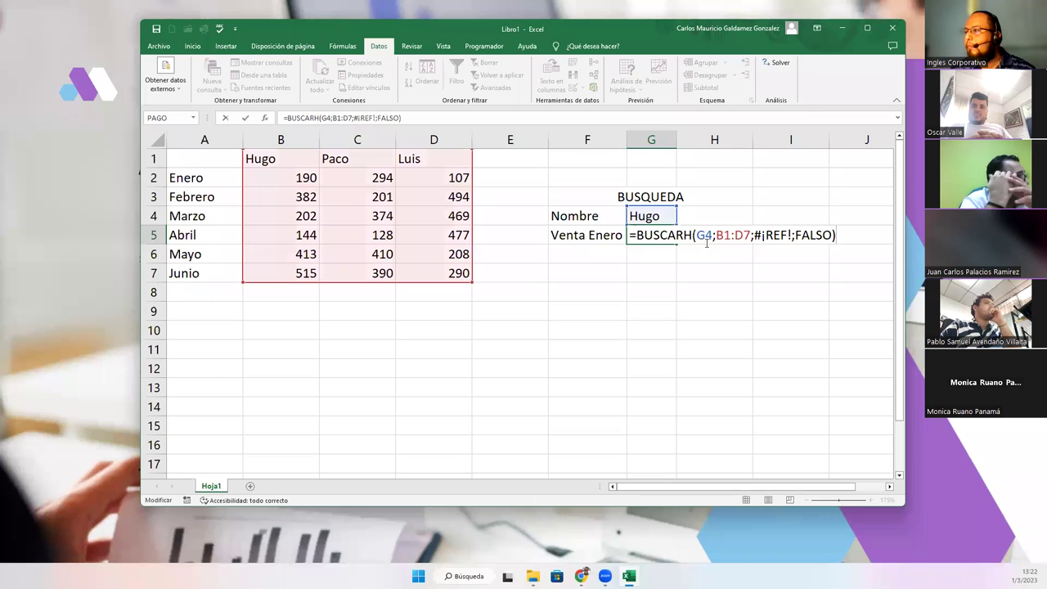
{"action": "left_click_drag", "start_coordinate": [755, 235], "coordinate": [897, 237]}
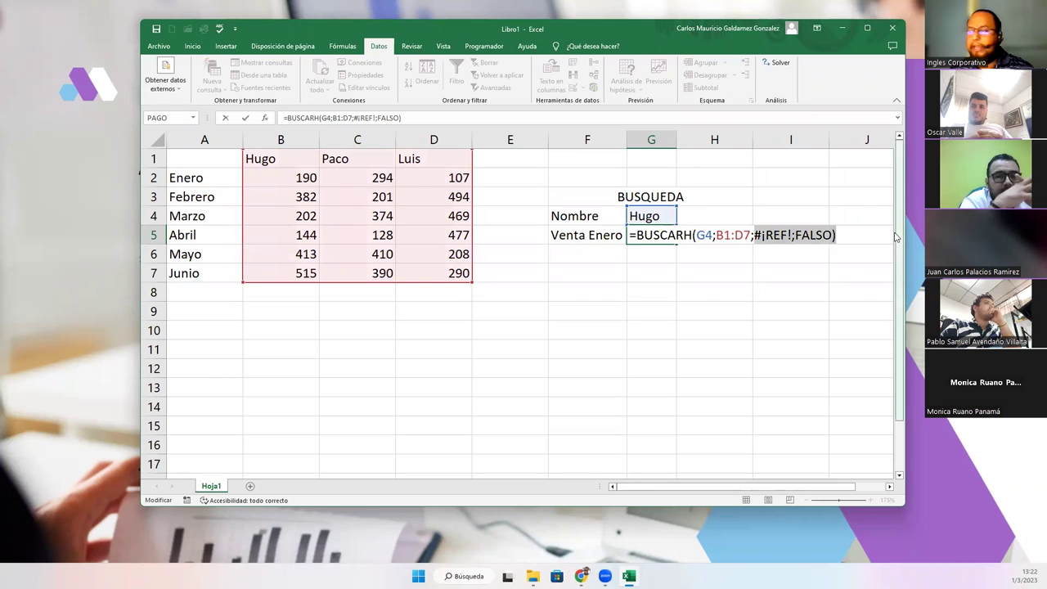
{"action": "key", "text": "BackSpace"}
{"action": "left_click", "coordinate": [705, 235]}
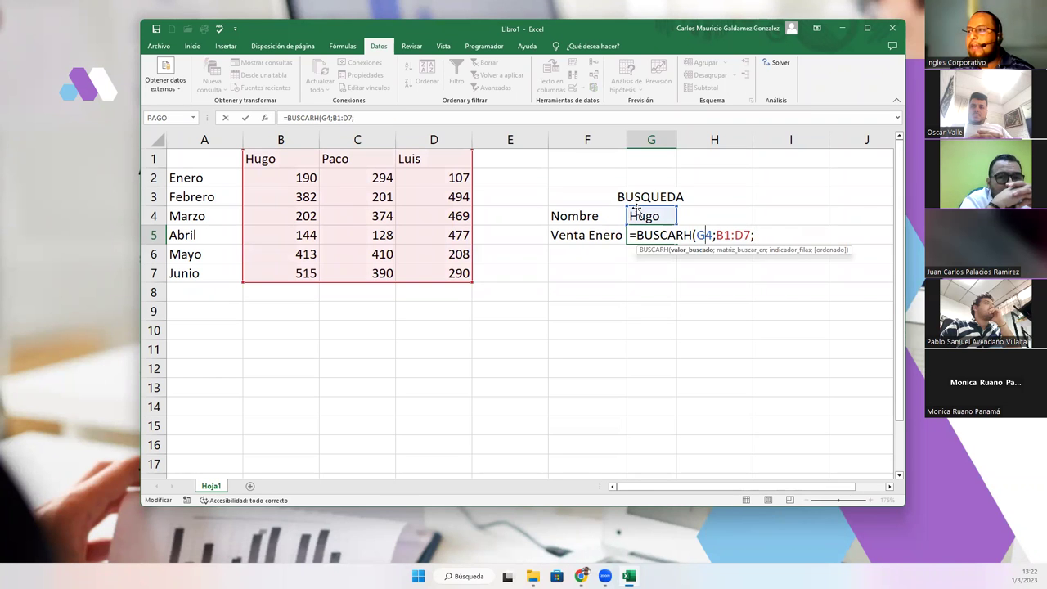
{"action": "left_click", "coordinate": [720, 235]}
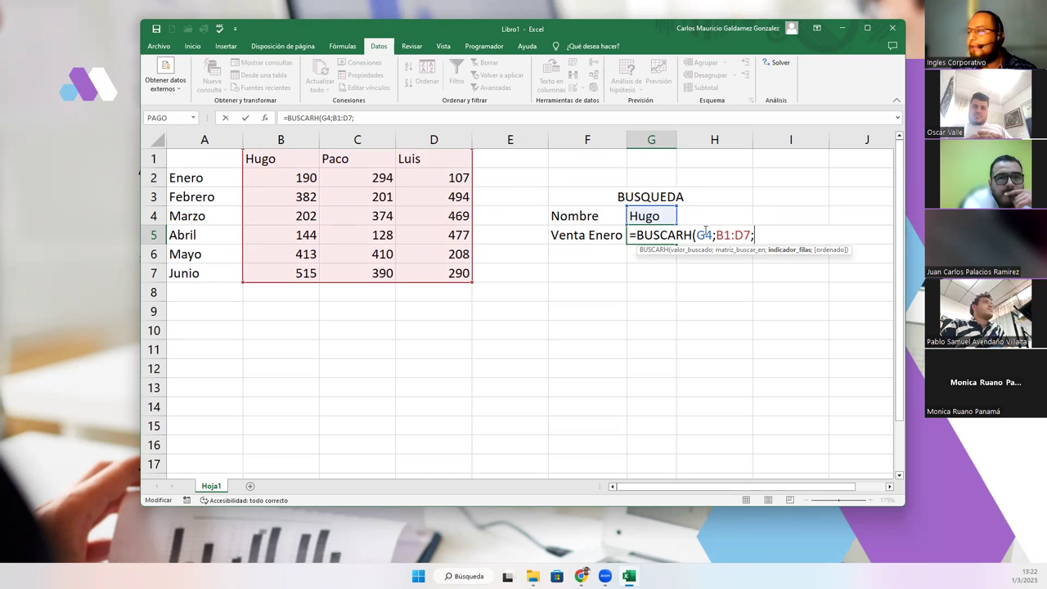
{"action": "type", "text": "2;falso"}
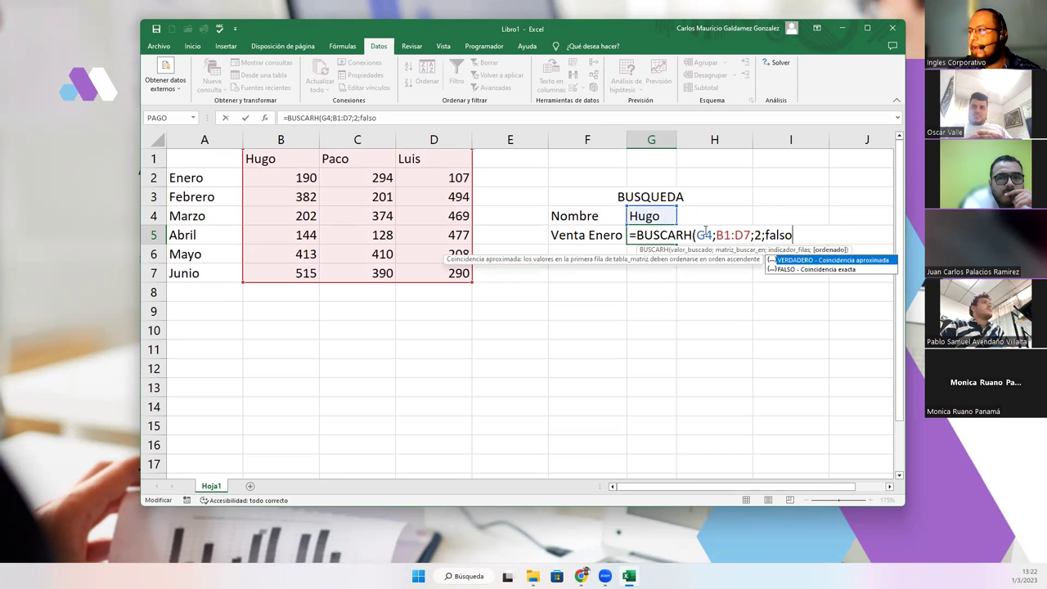
{"action": "key", "text": "Tab"}
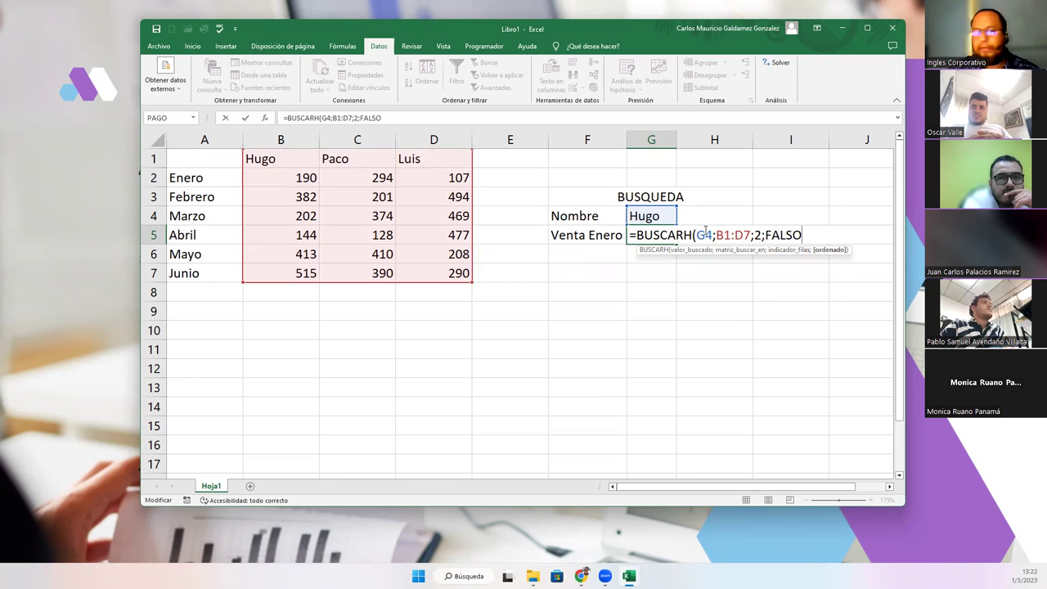
{"action": "key", "text": "ctrl+Return"}
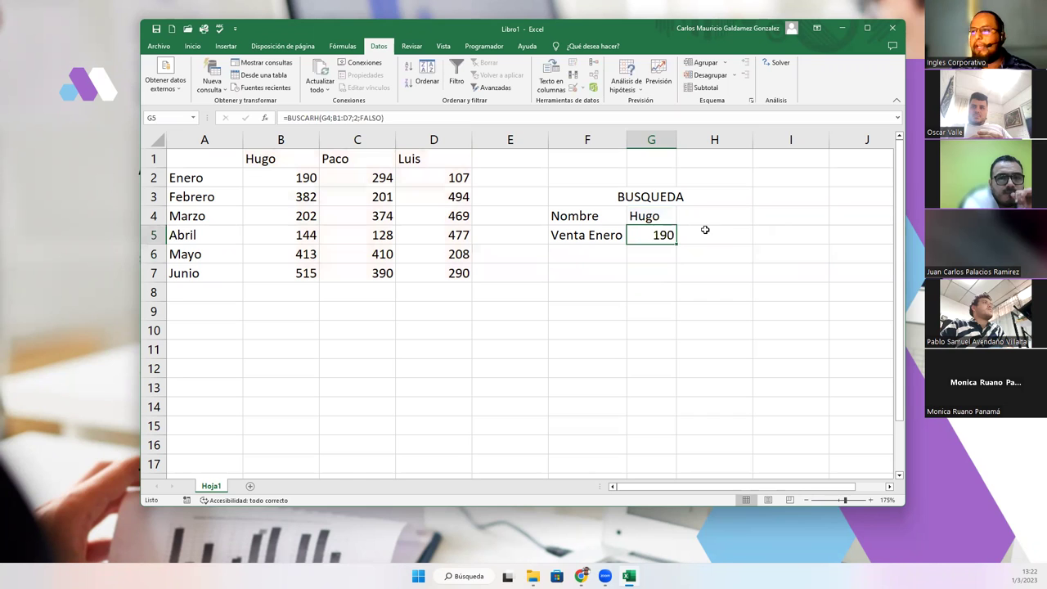
{"action": "left_click", "coordinate": [286, 180]}
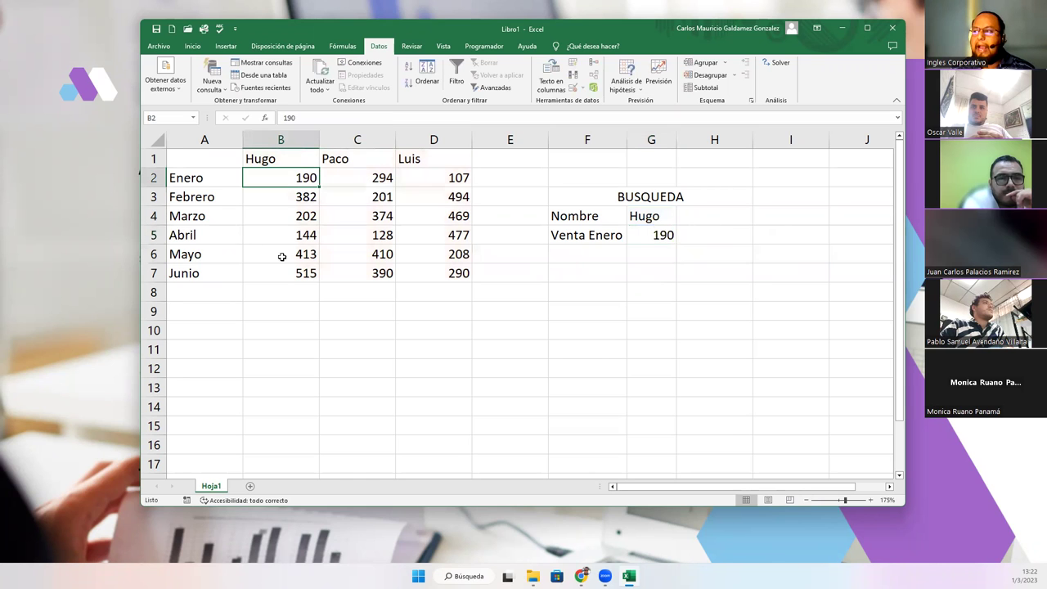
Retitle F3 'BUSQUEDA DE ENERO' and relabel F5 'Venta'.
{"action": "left_click_drag", "start_coordinate": [570, 192], "coordinate": [581, 235]}
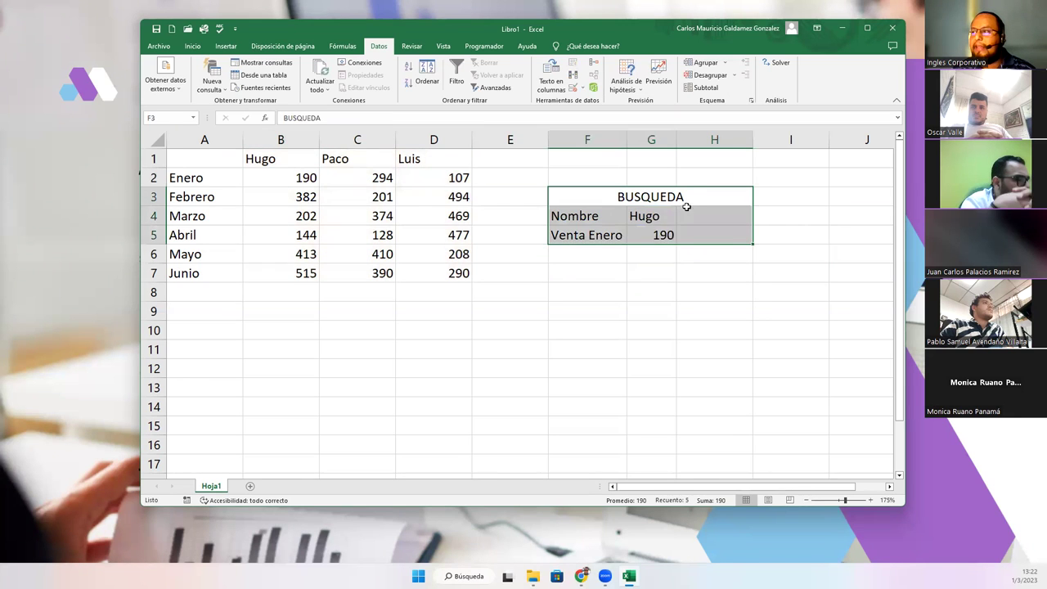
{"action": "double_click", "coordinate": [690, 197]}
{"action": "type", "text": "DE ENERO"}
{"action": "key", "text": "Return"}
{"action": "left_click", "coordinate": [603, 229]}
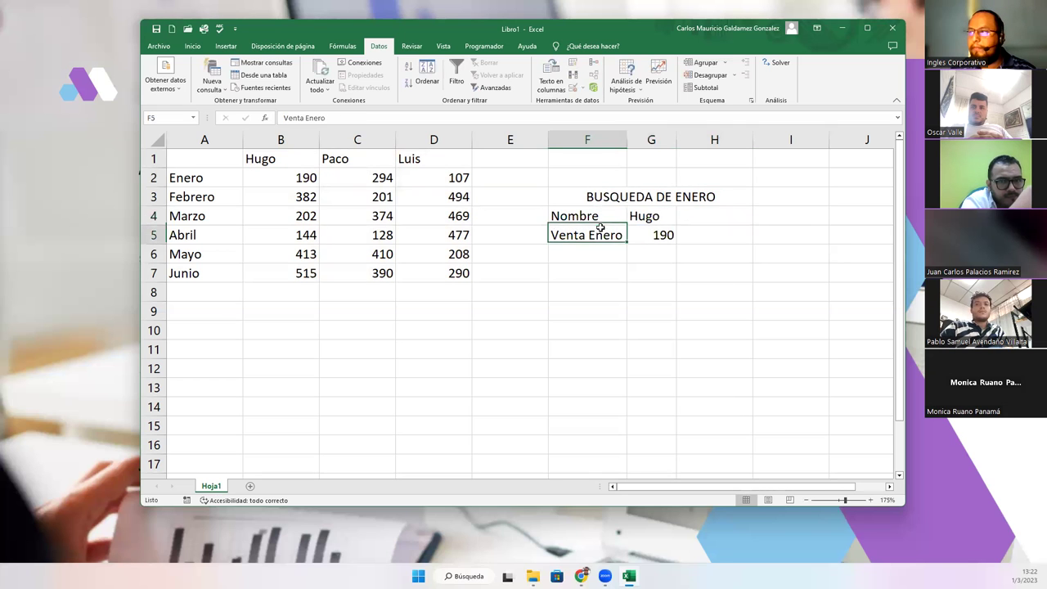
{"action": "type", "text": "VENTA"}
{"action": "key", "text": "Return"}
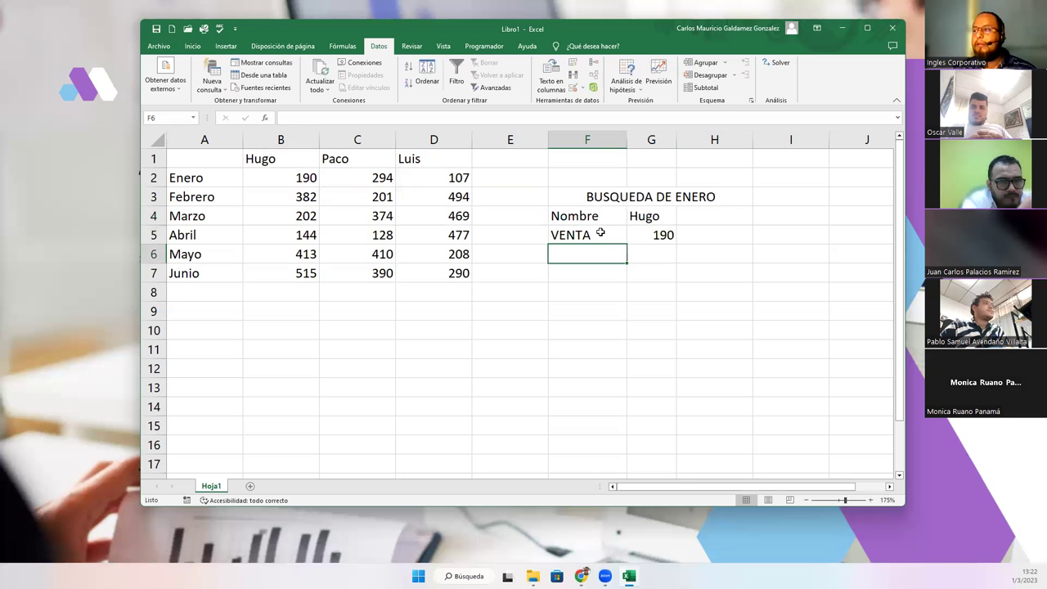
{"action": "left_click", "coordinate": [600, 233]}
{"action": "type", "text": "Venta"}
{"action": "key", "text": "Return"}
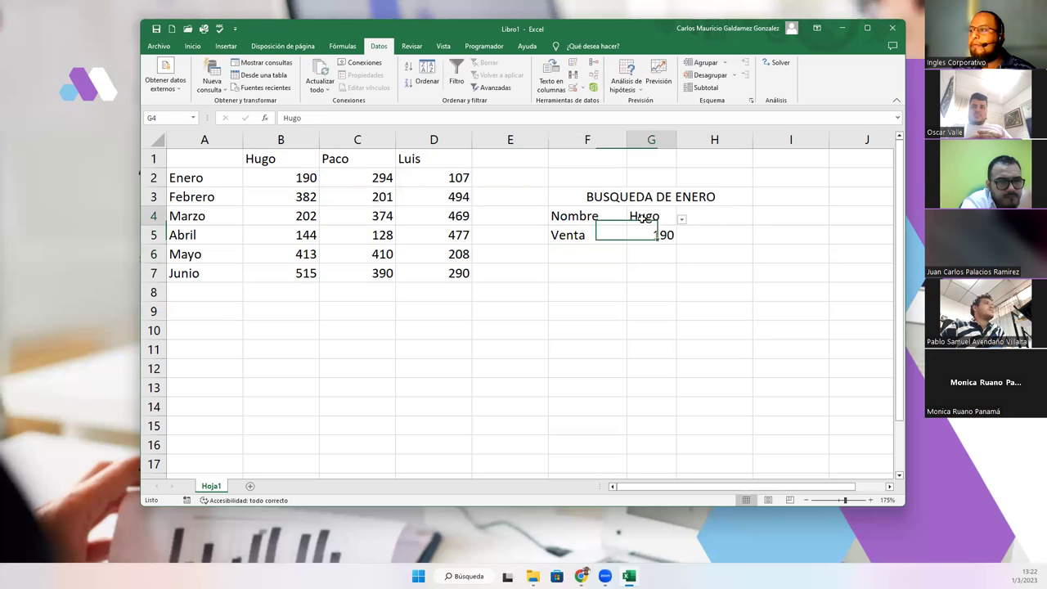
Bold and centre G4:G5, and merge the title across F3:H3.
{"action": "left_click_drag", "start_coordinate": [642, 220], "coordinate": [655, 237]}
{"action": "left_click", "coordinate": [192, 46]}
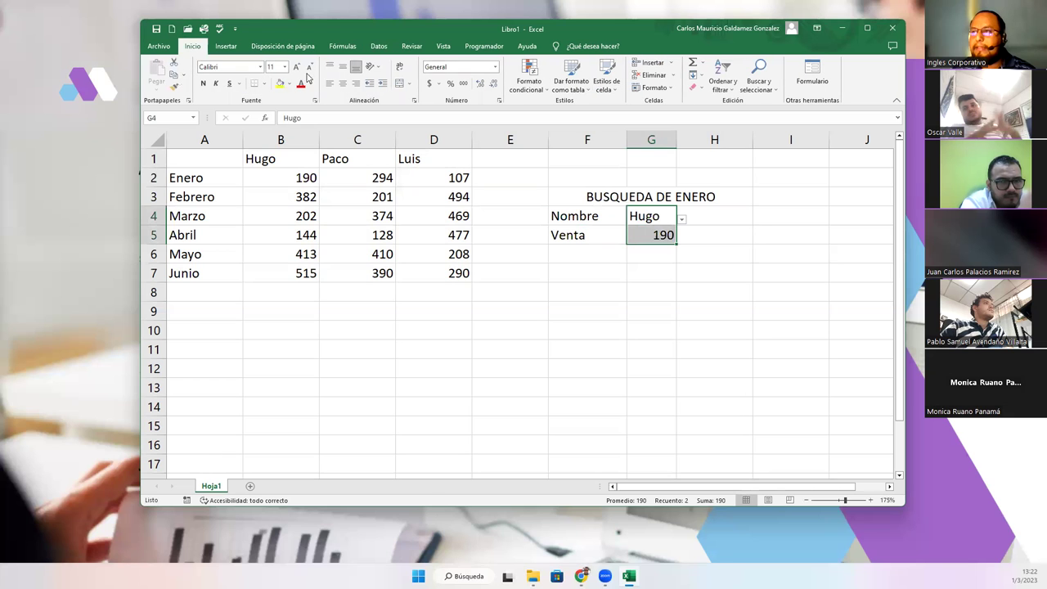
{"action": "left_click", "coordinate": [343, 84]}
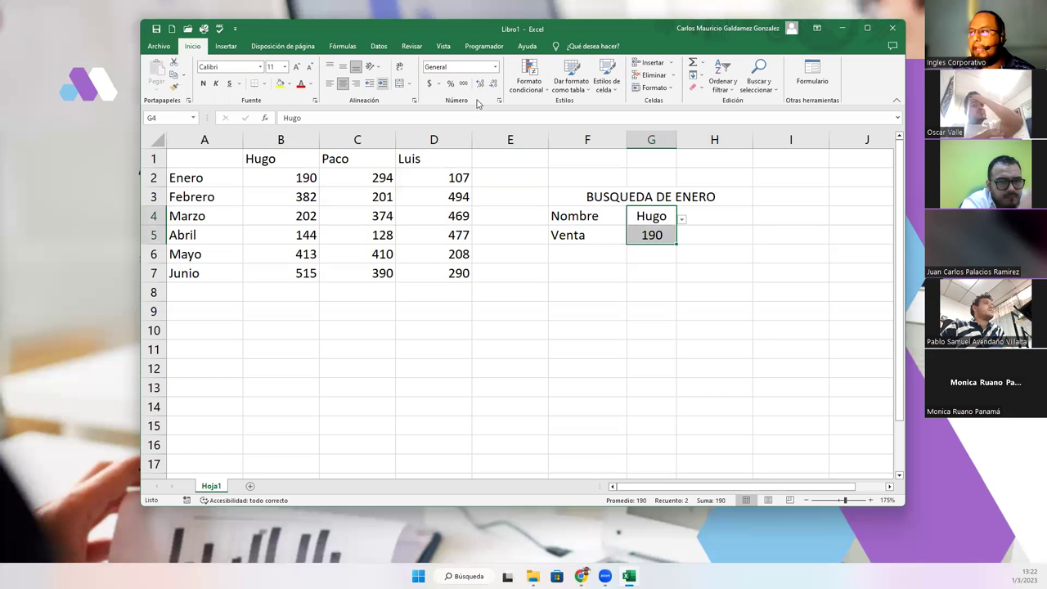
{"action": "left_click", "coordinate": [203, 84]}
{"action": "left_click", "coordinate": [869, 29]}
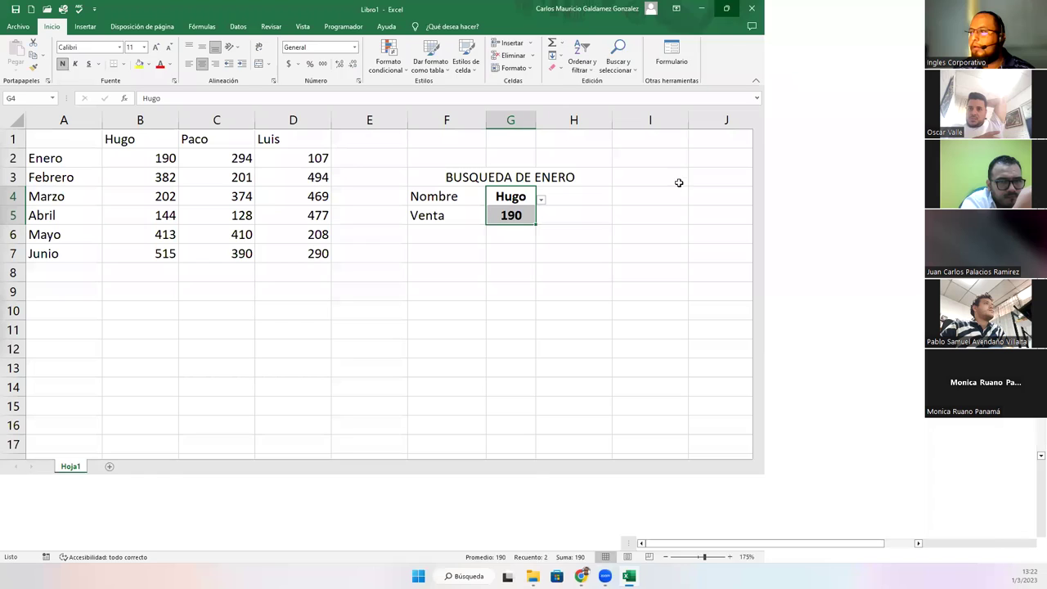
{"action": "left_click_drag", "start_coordinate": [451, 176], "coordinate": [589, 176]}
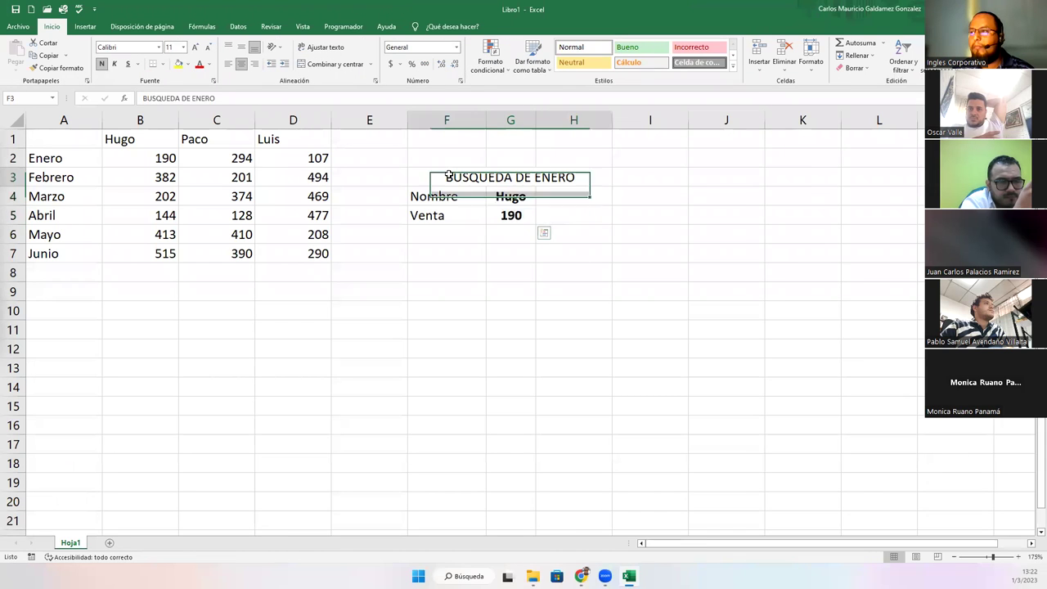
{"action": "left_click", "coordinate": [330, 64]}
Delete column H, narrow column G, and apply All Borders to F3:G5.
{"action": "left_click", "coordinate": [572, 121]}
{"action": "right_click", "coordinate": [572, 120]}
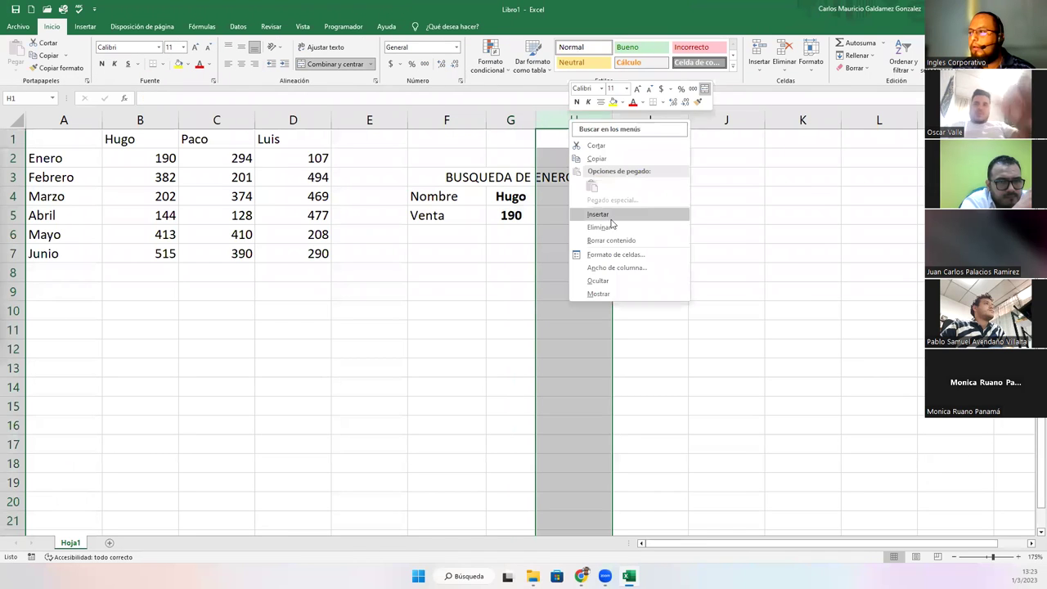
{"action": "left_click", "coordinate": [595, 224]}
{"action": "mouse_move", "coordinate": [536, 121]}
{"action": "left_mouse_down"}
{"action": "mouse_move", "coordinate": [523, 120]}
{"action": "mouse_move", "coordinate": [545, 131]}
{"action": "mouse_move", "coordinate": [489, 123]}
{"action": "left_mouse_up"}
{"action": "left_click_drag", "start_coordinate": [483, 177], "coordinate": [528, 217]}
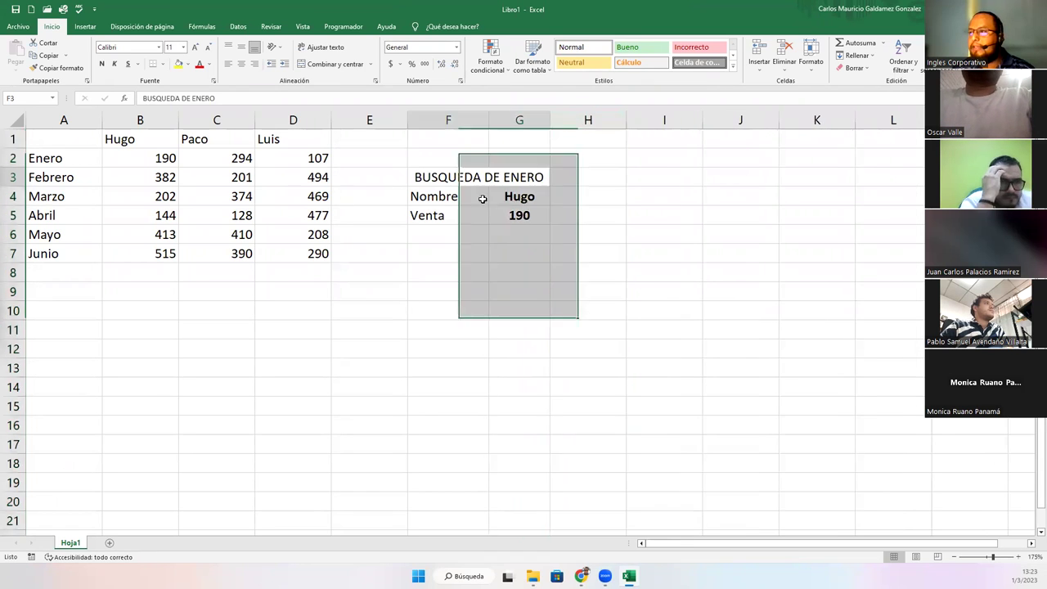
{"action": "left_click", "coordinate": [162, 70]}
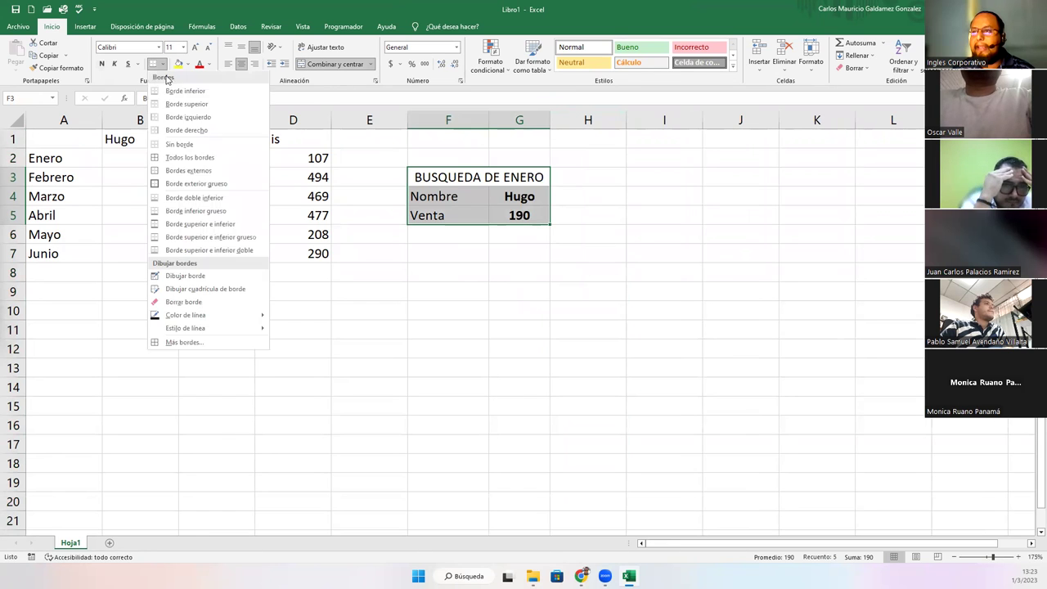
{"action": "left_click", "coordinate": [176, 160]}
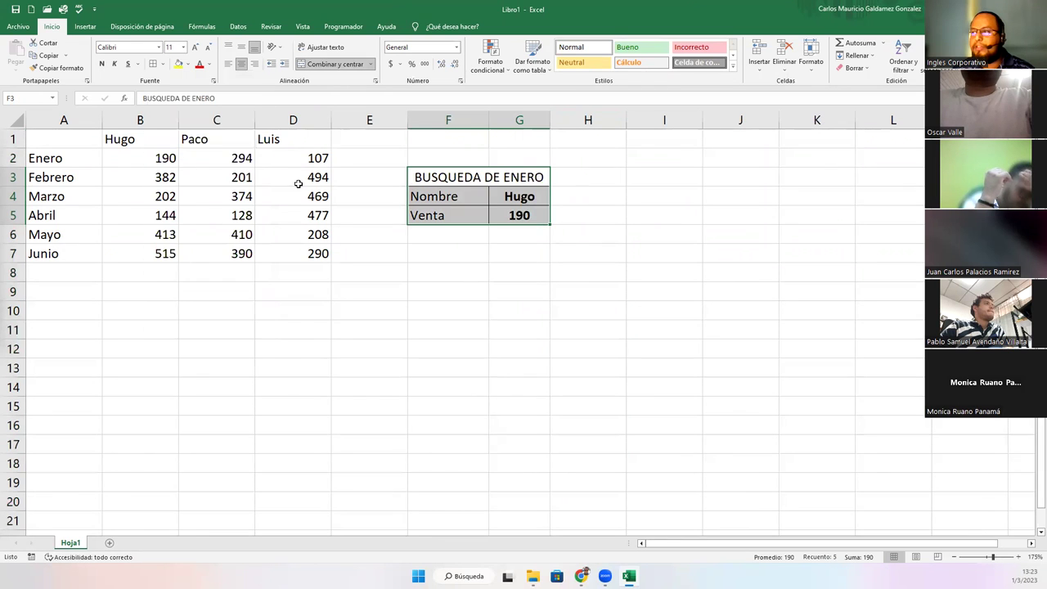
Choose Paco in the G4 dropdown so G5 returns 294.
{"action": "left_click", "coordinate": [519, 197]}
{"action": "left_click", "coordinate": [556, 200]}
{"action": "left_click", "coordinate": [527, 225]}
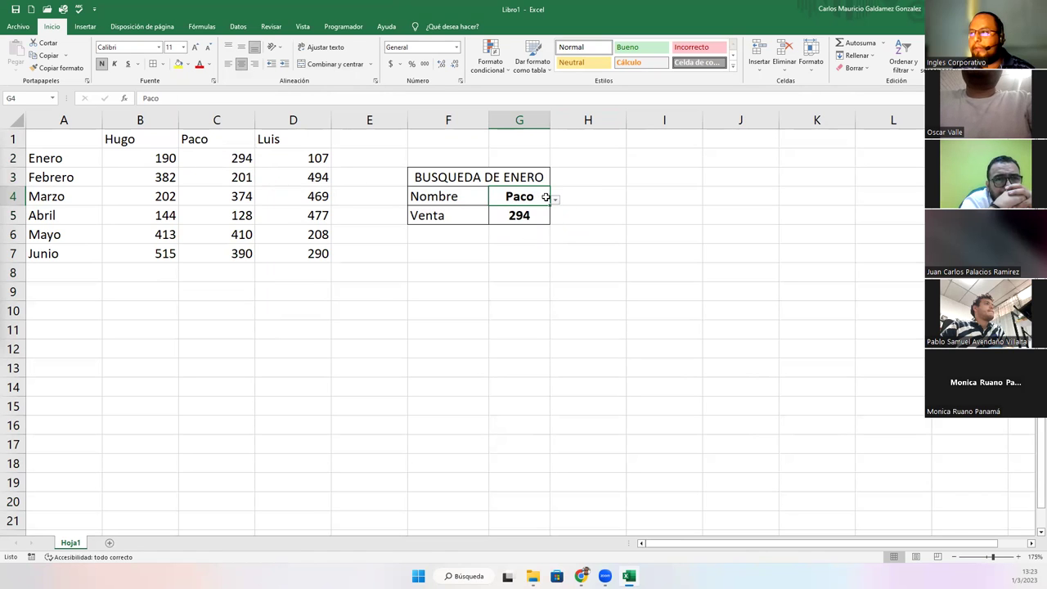
Choose Luis in G4 (G5 returns 107) and view G5's BUSCARH formula.
{"action": "left_click", "coordinate": [555, 199]}
{"action": "left_click", "coordinate": [524, 235]}
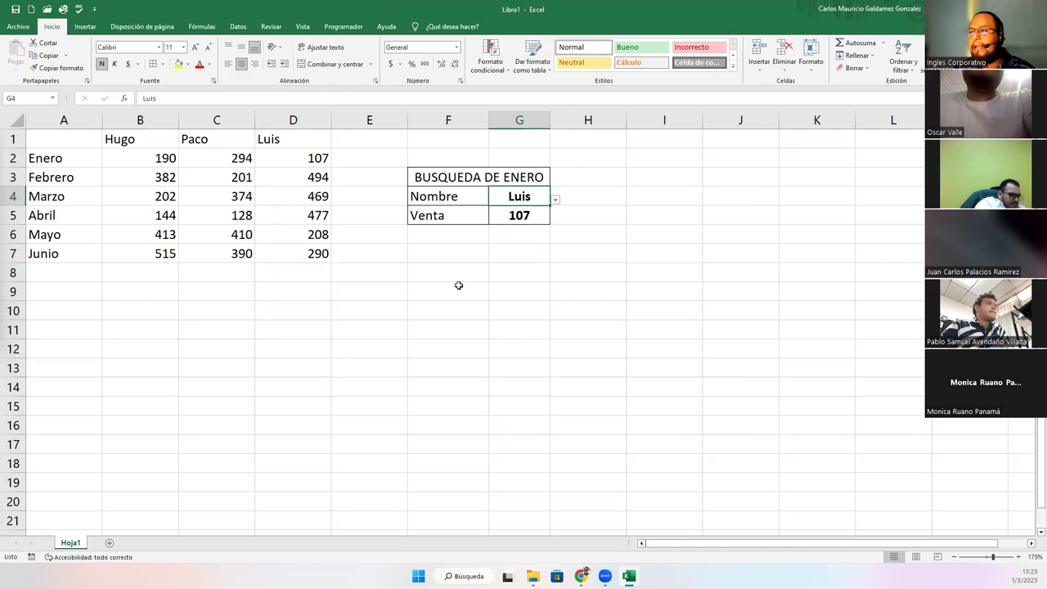
{"action": "left_click", "coordinate": [509, 217]}
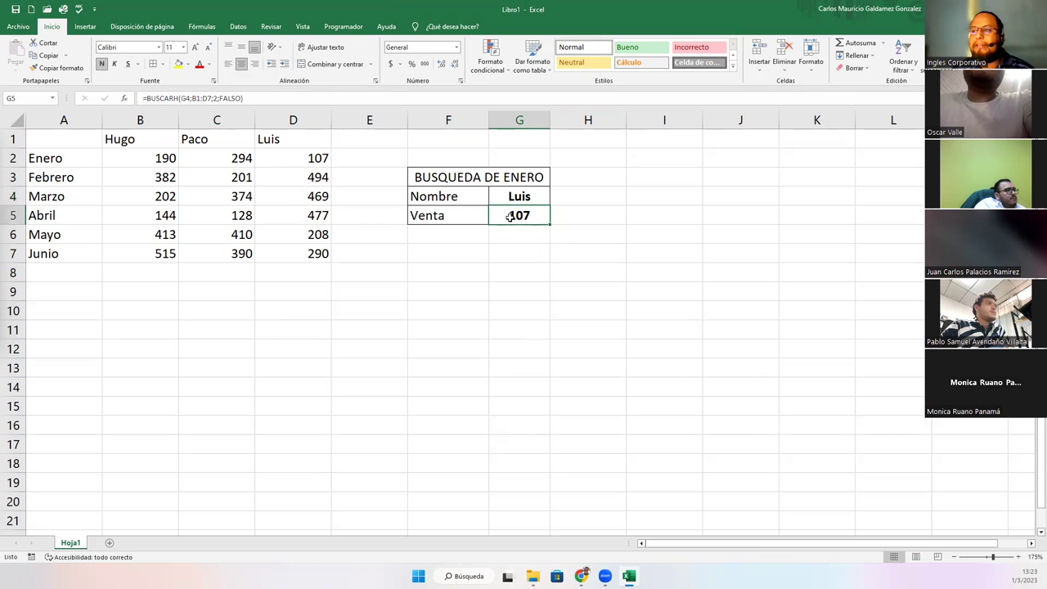
{"action": "left_click", "coordinate": [216, 98]}
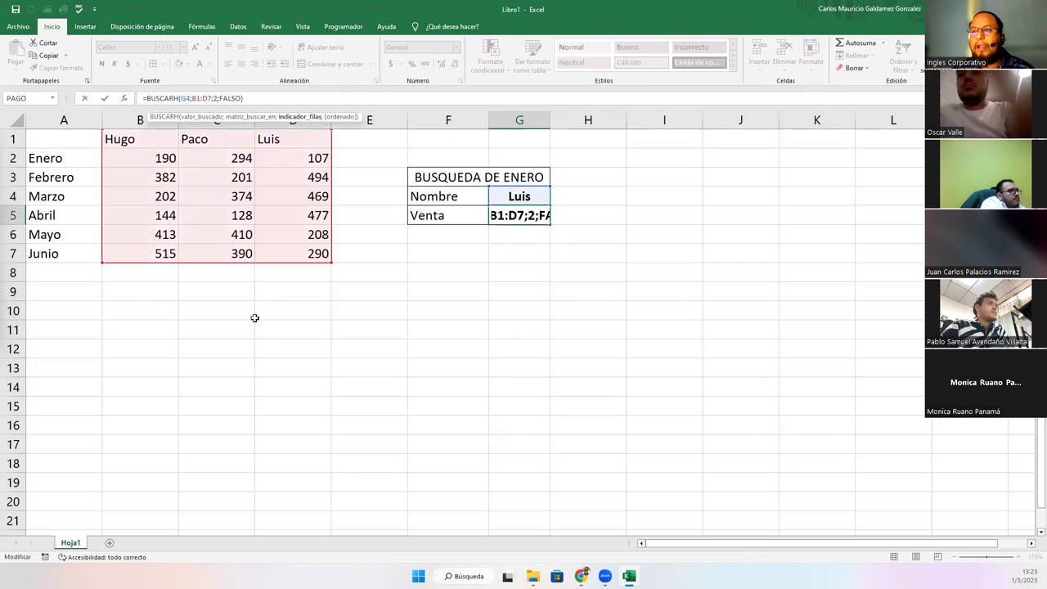
Copy the F3:G5 lookup block to F8 and inspect G10's shifted formula showing #N/D.
{"action": "left_click", "coordinate": [431, 312]}
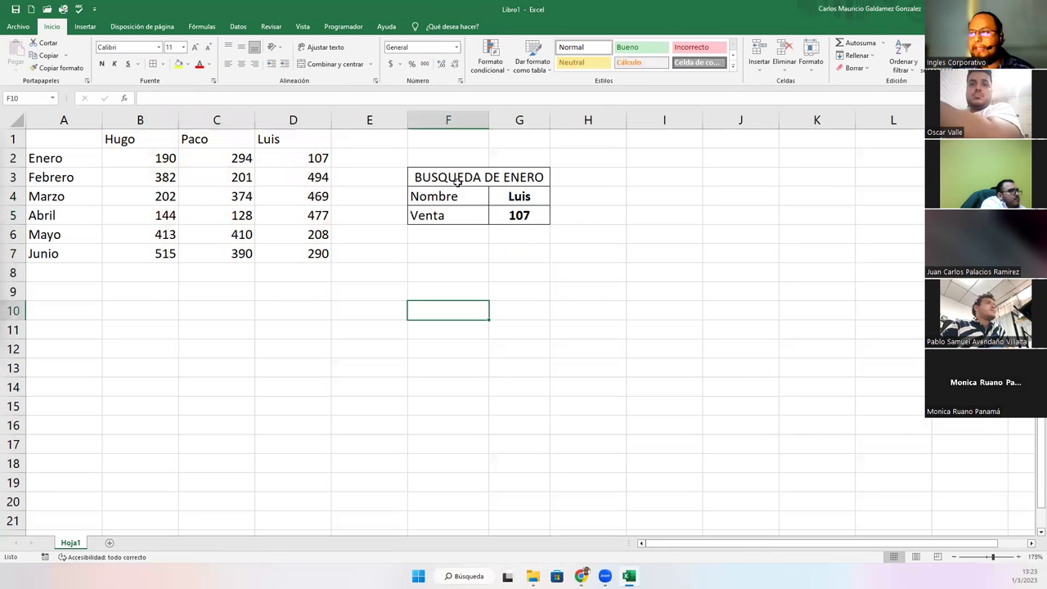
{"action": "left_click_drag", "start_coordinate": [454, 182], "coordinate": [463, 213]}
{"action": "key", "text": "ctrl+c"}
{"action": "left_click", "coordinate": [473, 273]}
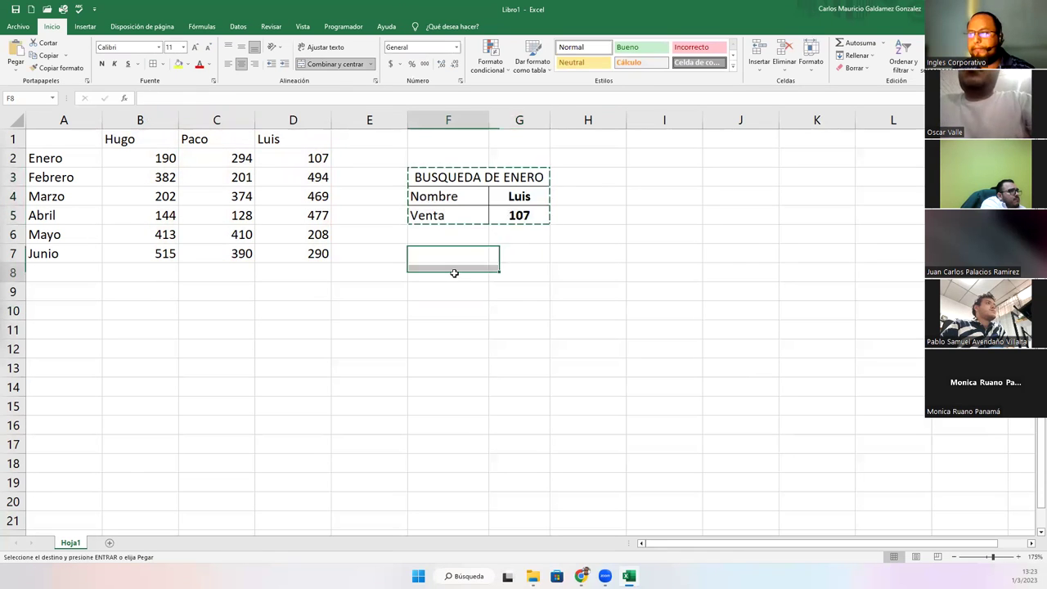
{"action": "key", "text": "ctrl+v"}
{"action": "left_click", "coordinate": [510, 291]}
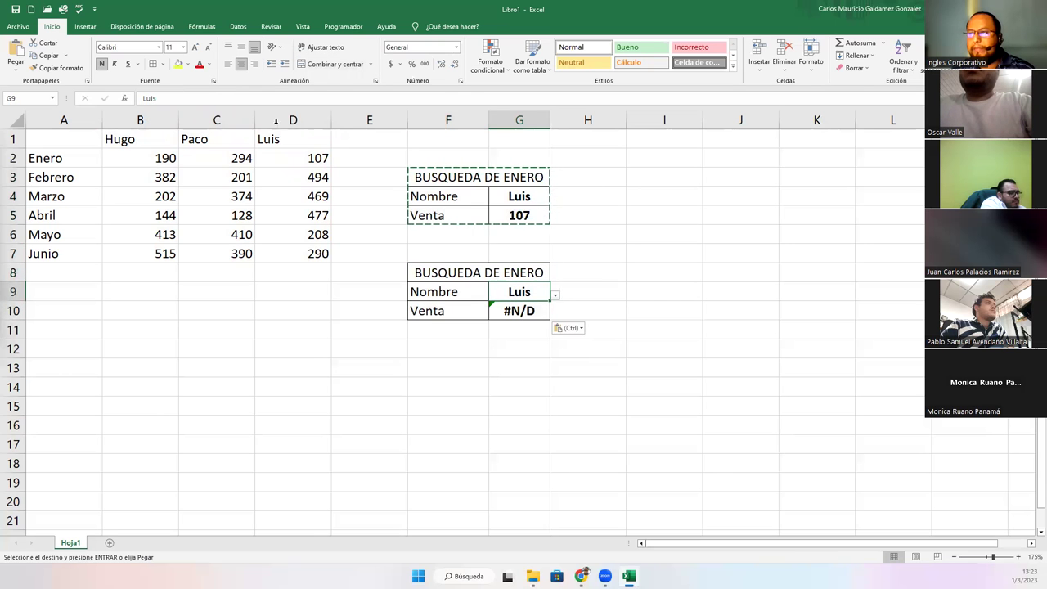
{"action": "left_click", "coordinate": [512, 314]}
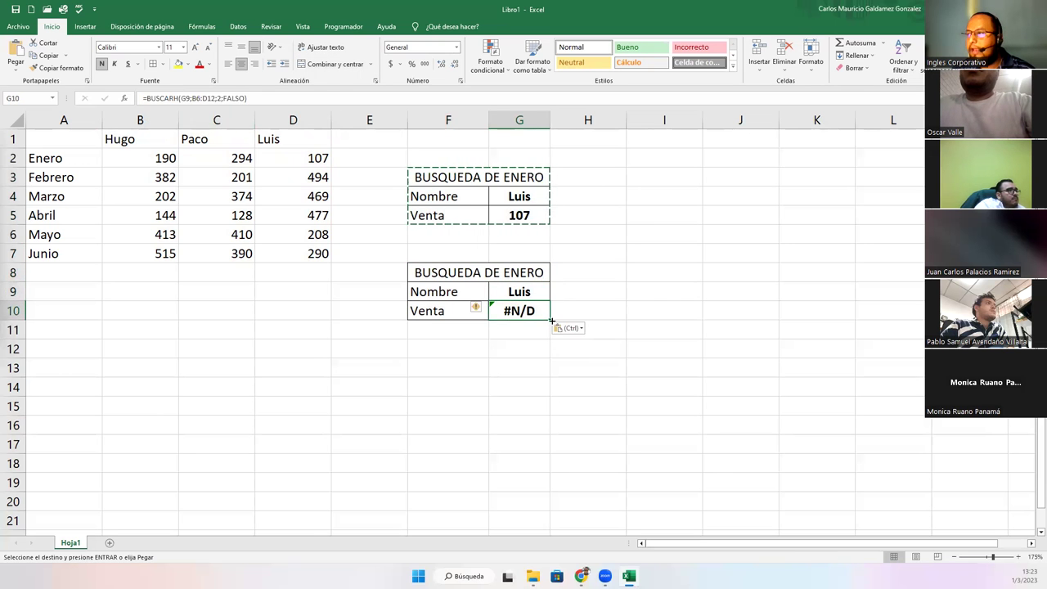
{"action": "double_click", "coordinate": [510, 313]}
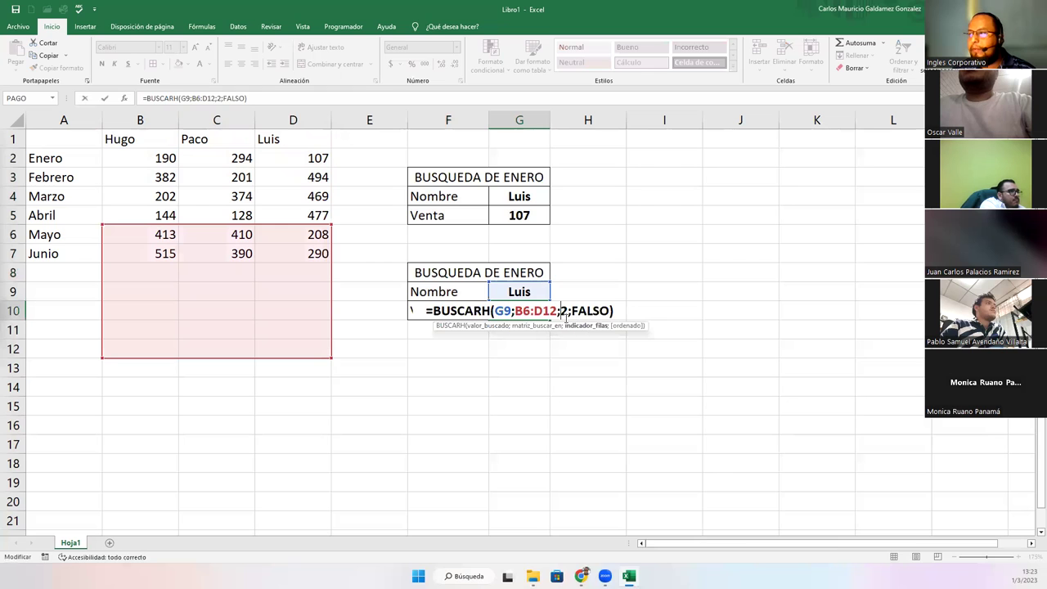
{"action": "type", "text": "3"}
{"action": "key", "text": "Return"}
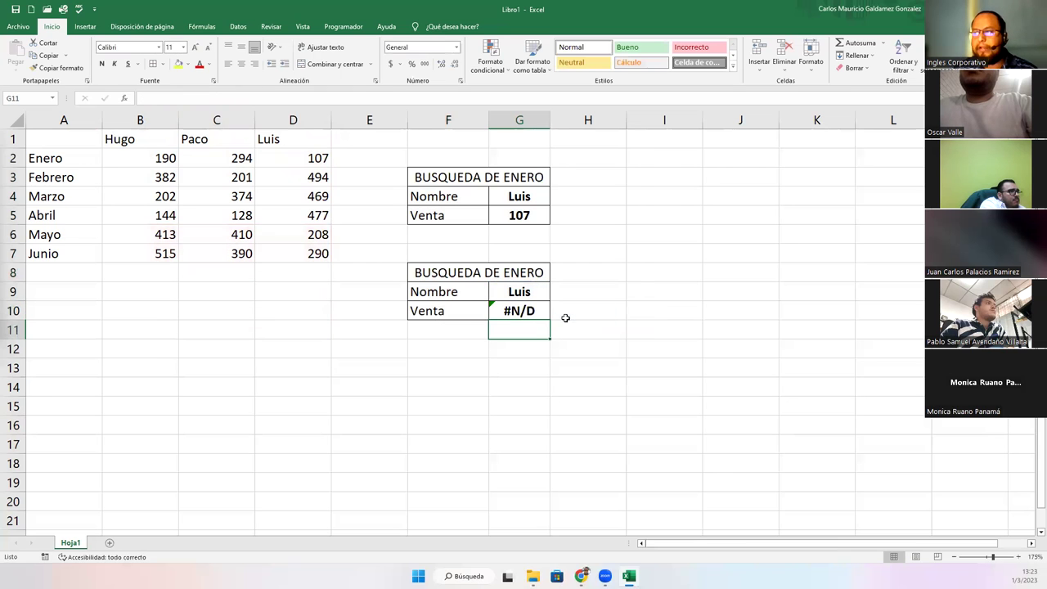
{"action": "left_click", "coordinate": [522, 273]}
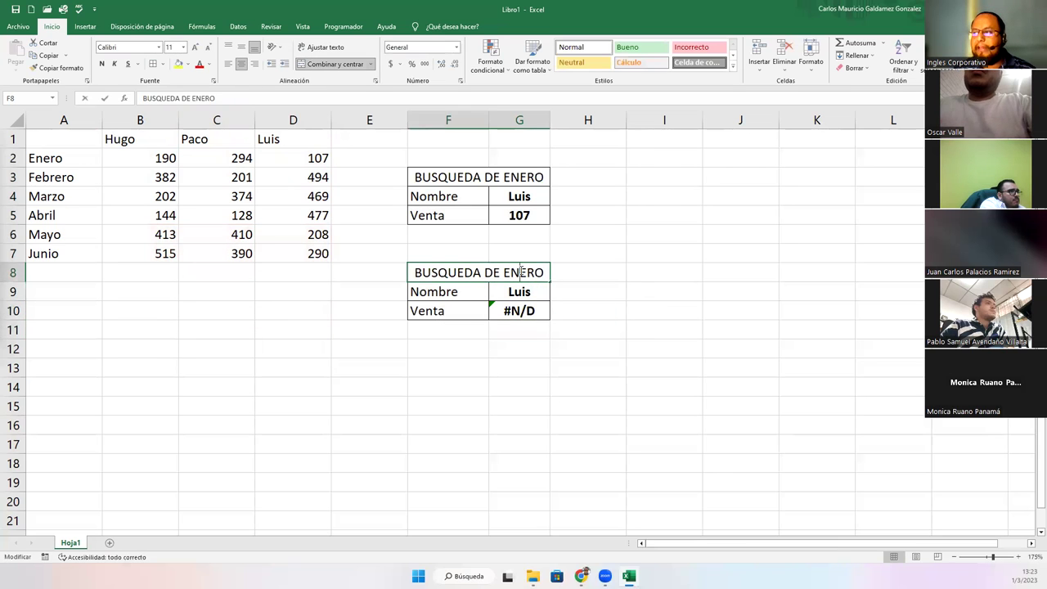
Retitle the copied block 'BUSQUEDA DE FEBRERO' and adjust columns F and G widths.
{"action": "double_click", "coordinate": [521, 272]}
{"action": "key", "text": "BackSpace"}
{"action": "key", "text": "BackSpace"}
{"action": "key", "text": "BackSpace"}
{"action": "type", "text": "FEBRERO"}
{"action": "key", "text": "Return"}
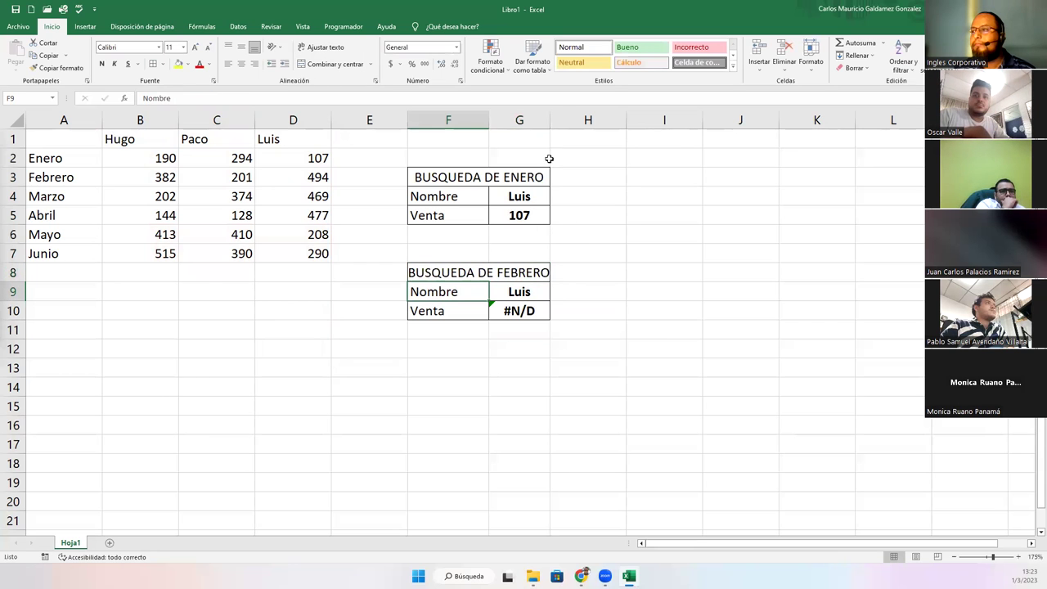
{"action": "mouse_move", "coordinate": [549, 121]}
{"action": "left_mouse_down"}
{"action": "mouse_move", "coordinate": [463, 121]}
{"action": "mouse_move", "coordinate": [552, 121]}
{"action": "left_mouse_up"}
{"action": "left_click_drag", "start_coordinate": [463, 121], "coordinate": [471, 128]}
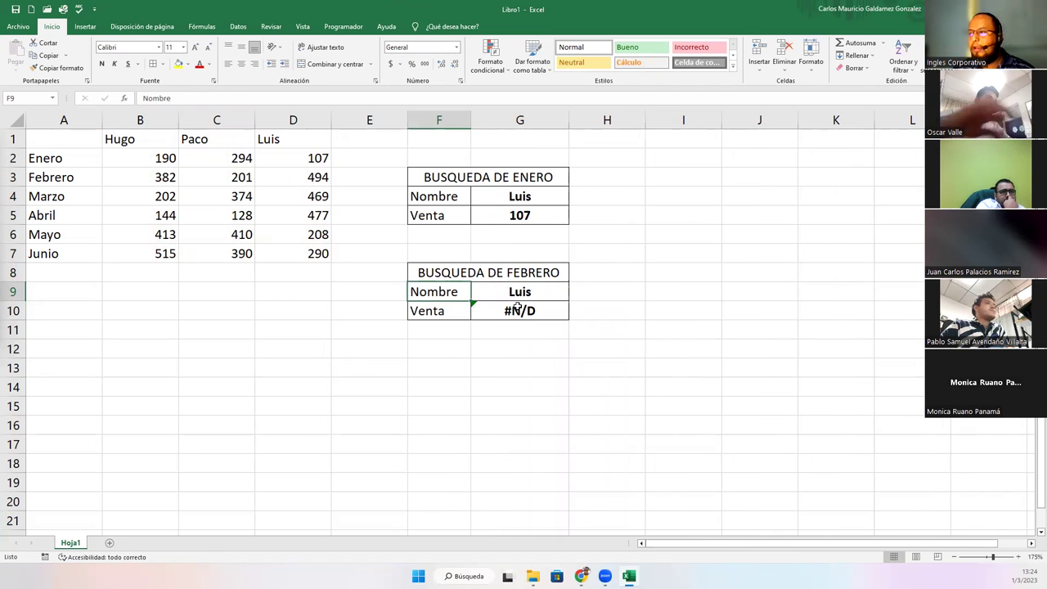
Shift G10's lookup range from B6:D12 back to B1:D7.
{"action": "left_click", "coordinate": [518, 308]}
{"action": "double_click", "coordinate": [518, 308]}
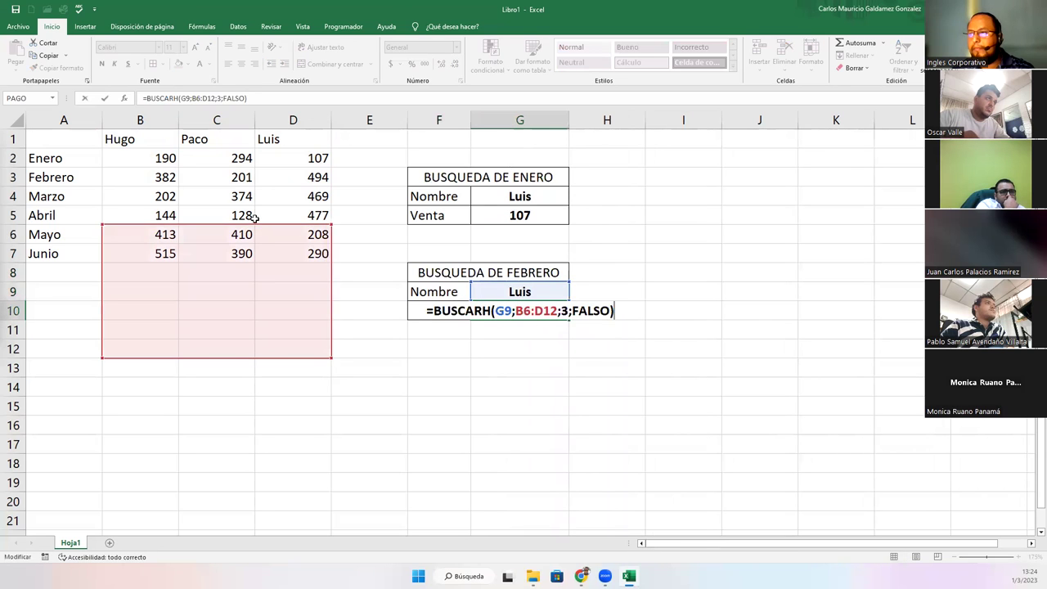
{"action": "left_click_drag", "start_coordinate": [259, 226], "coordinate": [259, 144]}
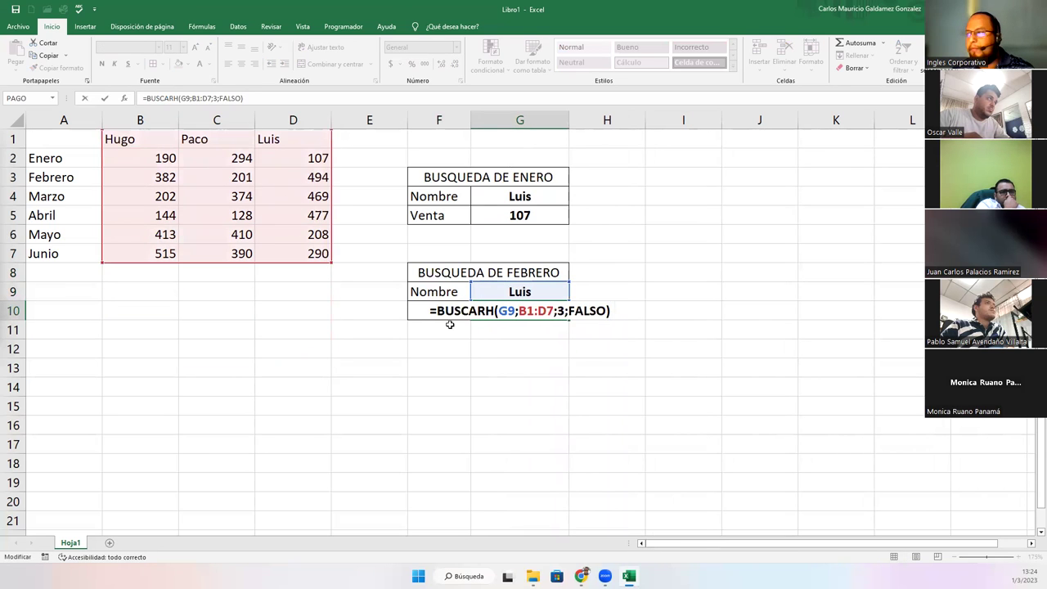
{"action": "key", "text": "Return"}
{"action": "left_click", "coordinate": [535, 289]}
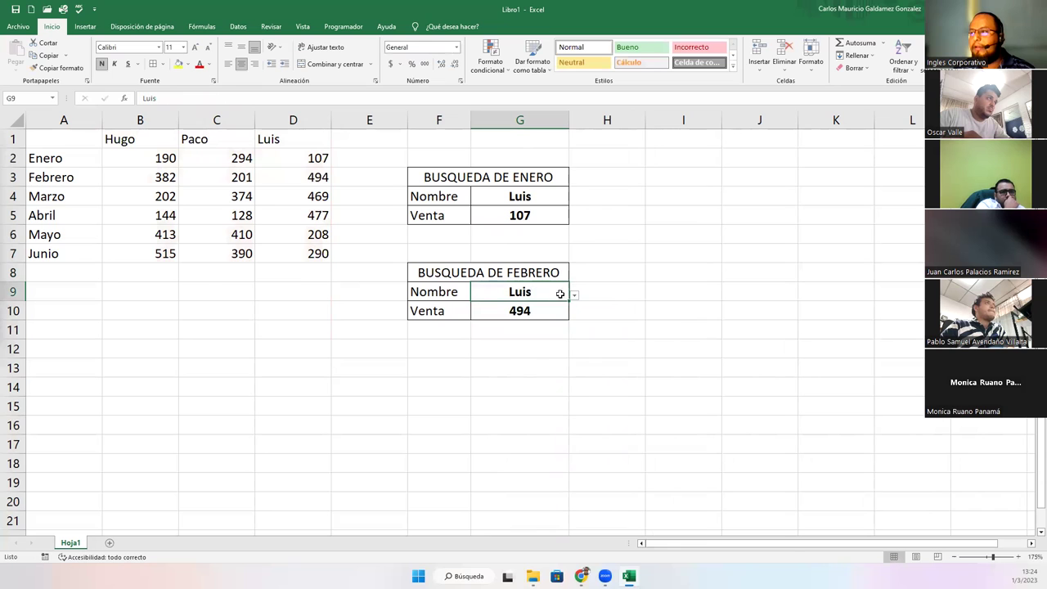
{"action": "left_click", "coordinate": [575, 296]}
Try Hugo (382), then Paco (201), then Luis (494) in the February name cell G9.
{"action": "left_click", "coordinate": [487, 307]}
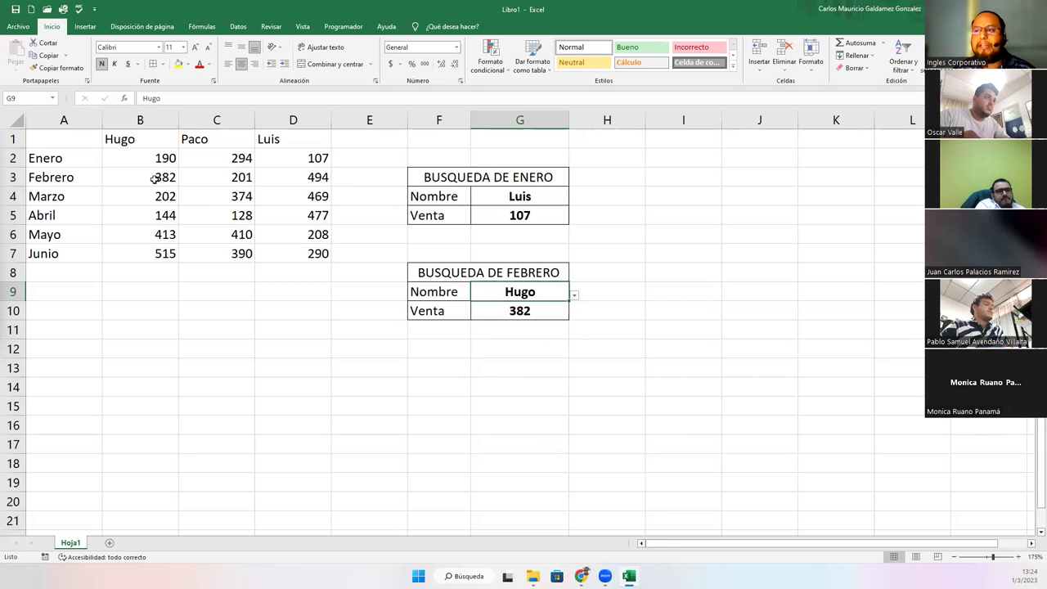
{"action": "left_click", "coordinate": [575, 296]}
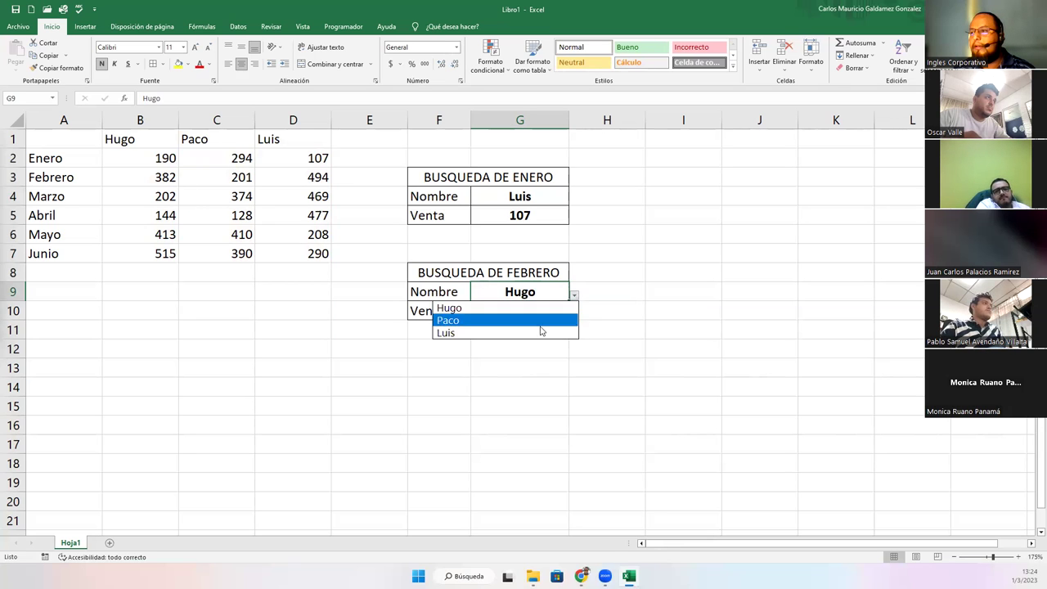
{"action": "left_click", "coordinate": [530, 320]}
{"action": "left_click", "coordinate": [205, 181]}
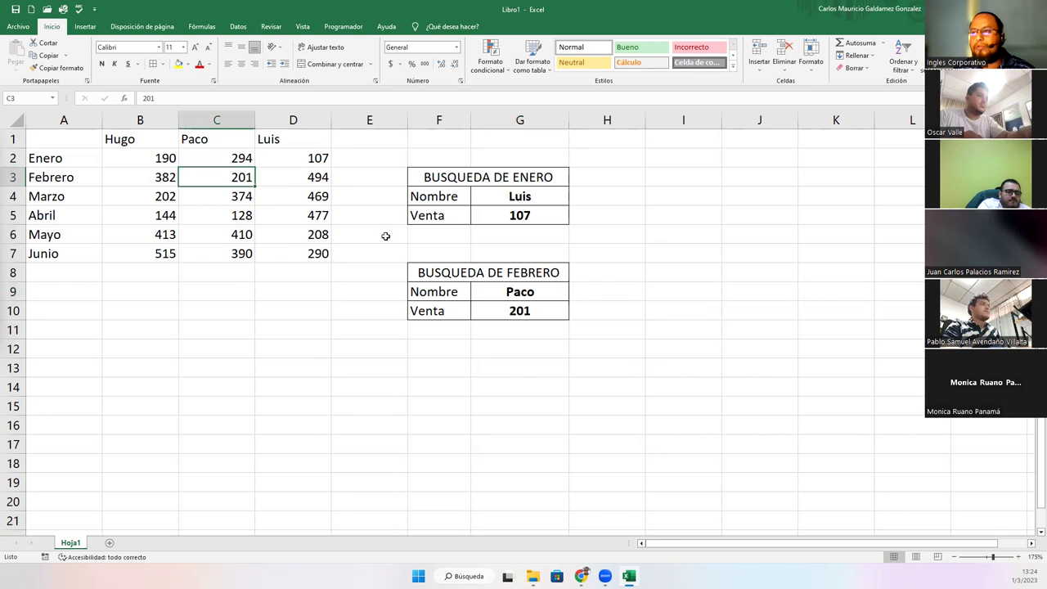
{"action": "left_click", "coordinate": [564, 295]}
{"action": "left_click", "coordinate": [575, 296]}
{"action": "left_click", "coordinate": [544, 333]}
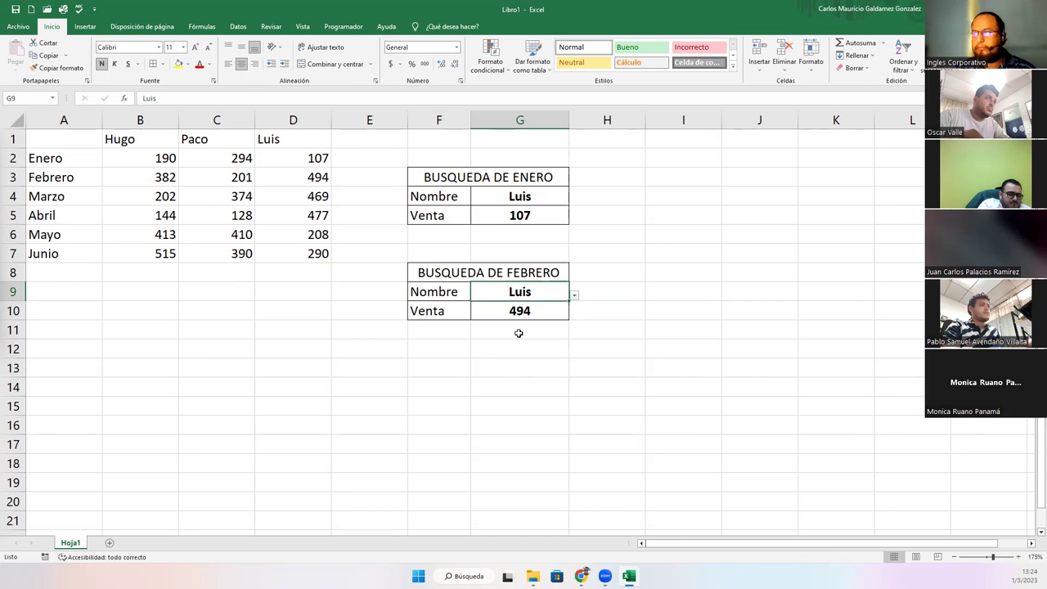
{"action": "left_click", "coordinate": [522, 215]}
Open G5's =BUSCARH(G4;B1:D7;2;FALSO) formula in edit mode to show its ranges.
{"action": "double_click", "coordinate": [522, 215]}
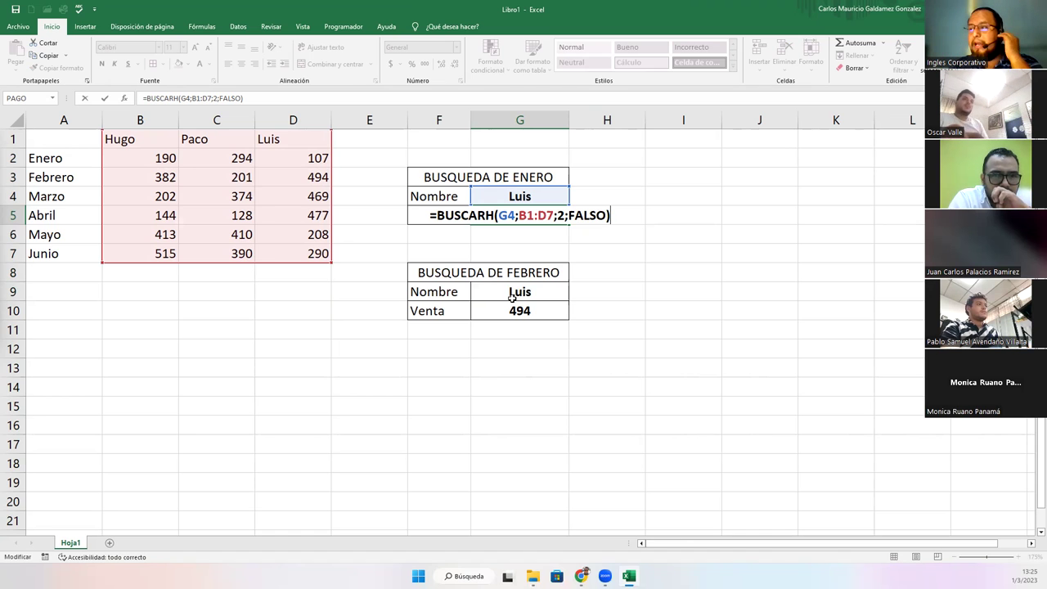
{"action": "left_click", "coordinate": [536, 215]}
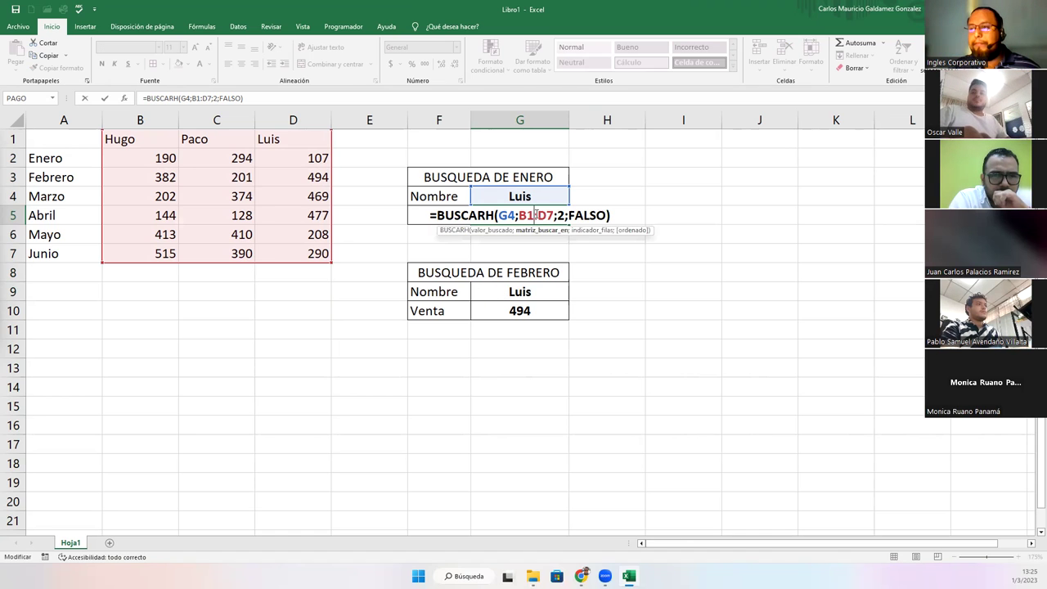
{"action": "left_click", "coordinate": [561, 215]}
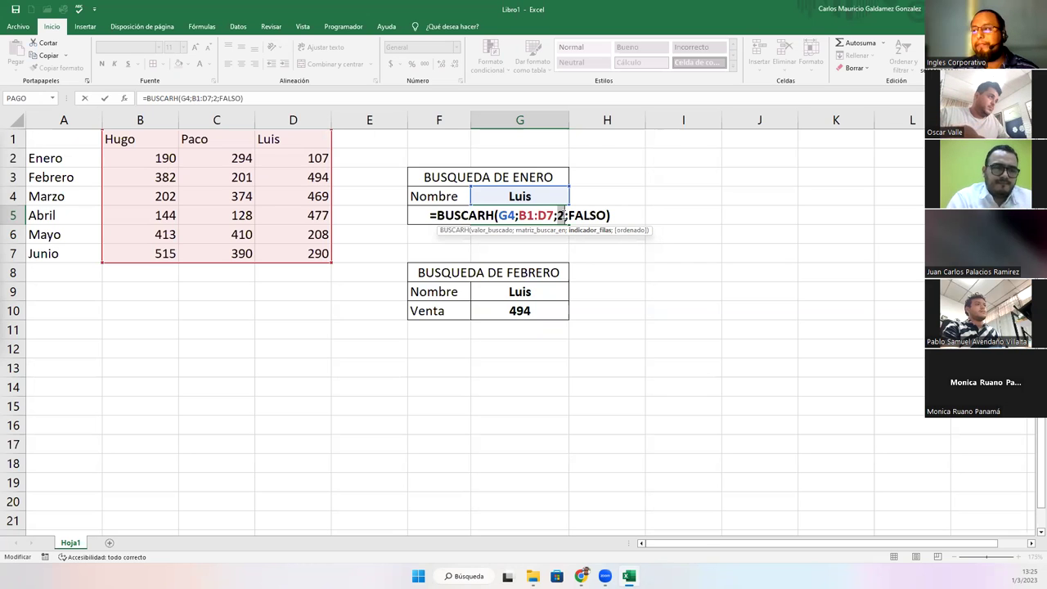
{"action": "left_click", "coordinate": [506, 314]}
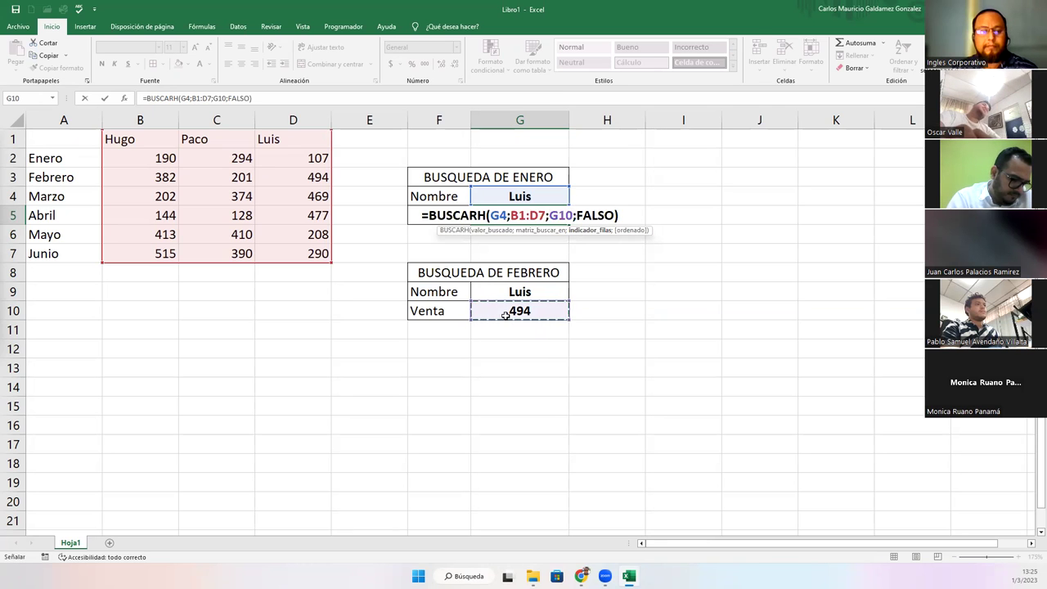
{"action": "key", "text": "Return"}
{"action": "double_click", "coordinate": [506, 314]}
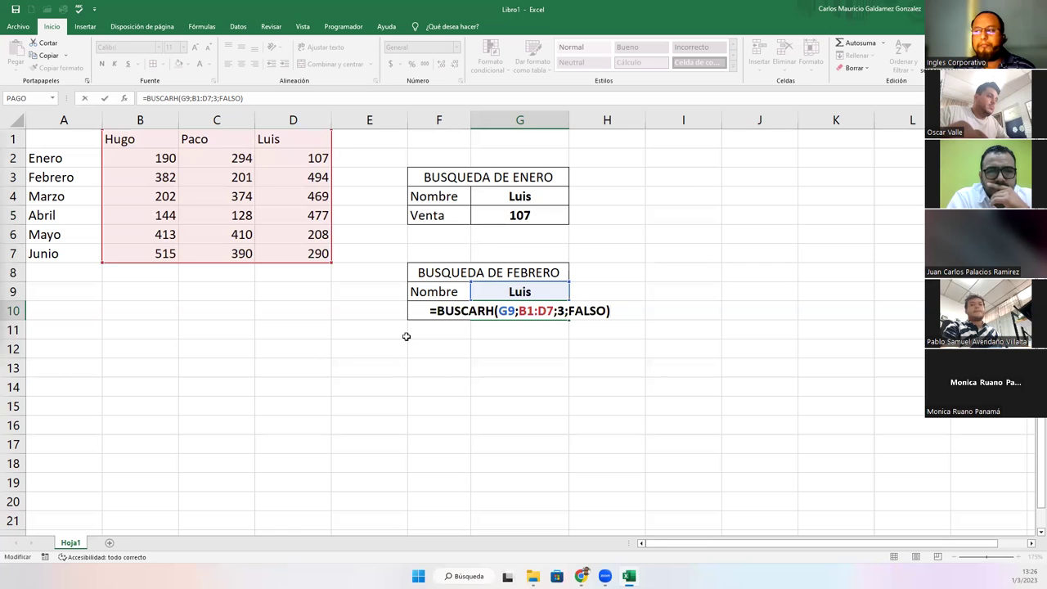
{"action": "left_click", "coordinate": [533, 212]}
{"action": "double_click", "coordinate": [533, 212]}
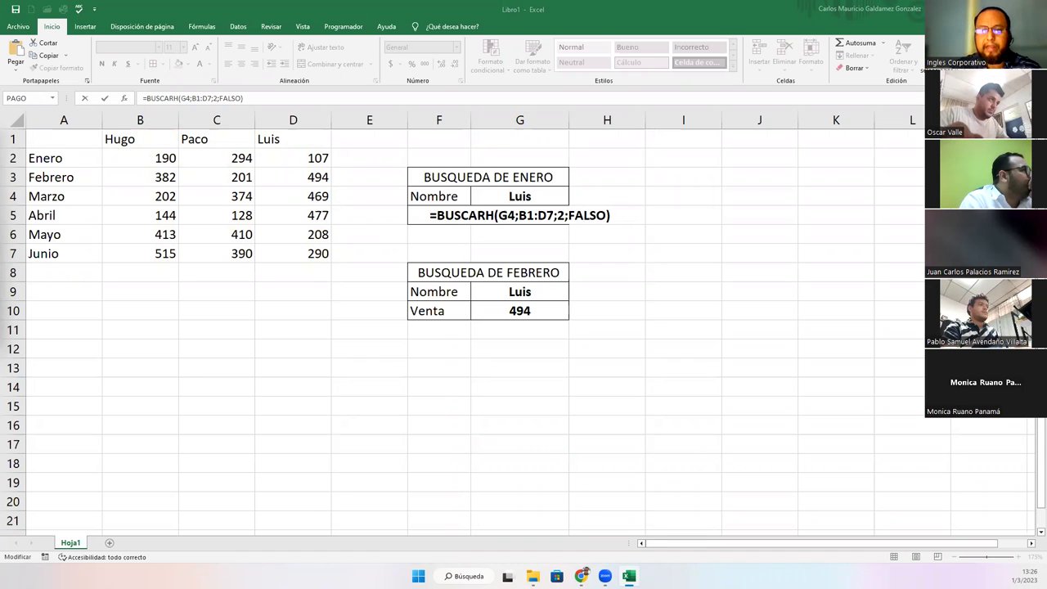
Abandon the edits to the G5 and G10 formulas, leaving both lookup blocks unchanged.
{"action": "type", "text": "="}
{"action": "left_click", "coordinate": [509, 311]}
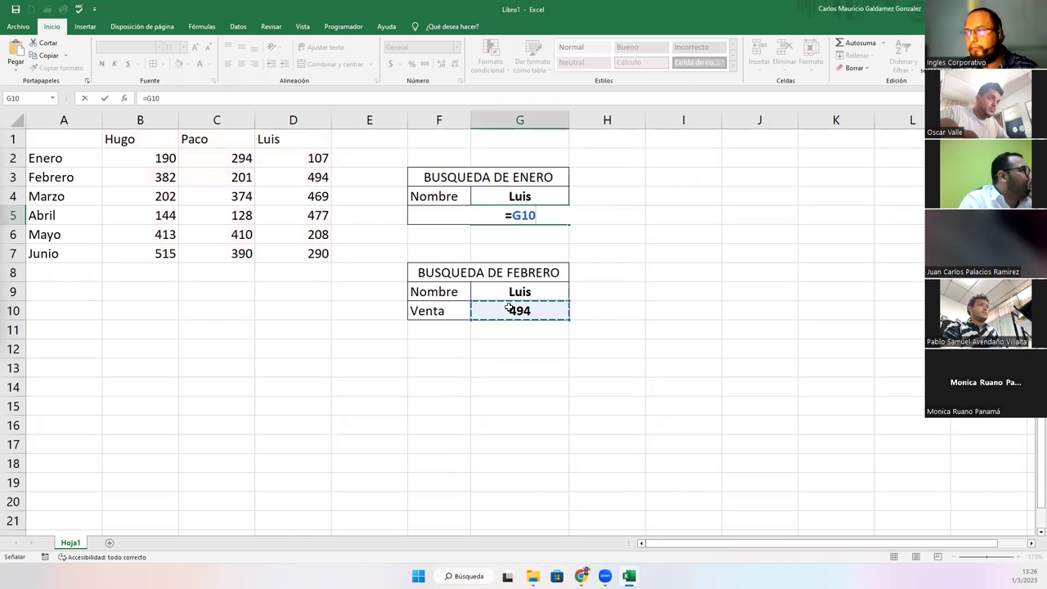
{"action": "key", "text": "Escape"}
{"action": "double_click", "coordinate": [509, 311]}
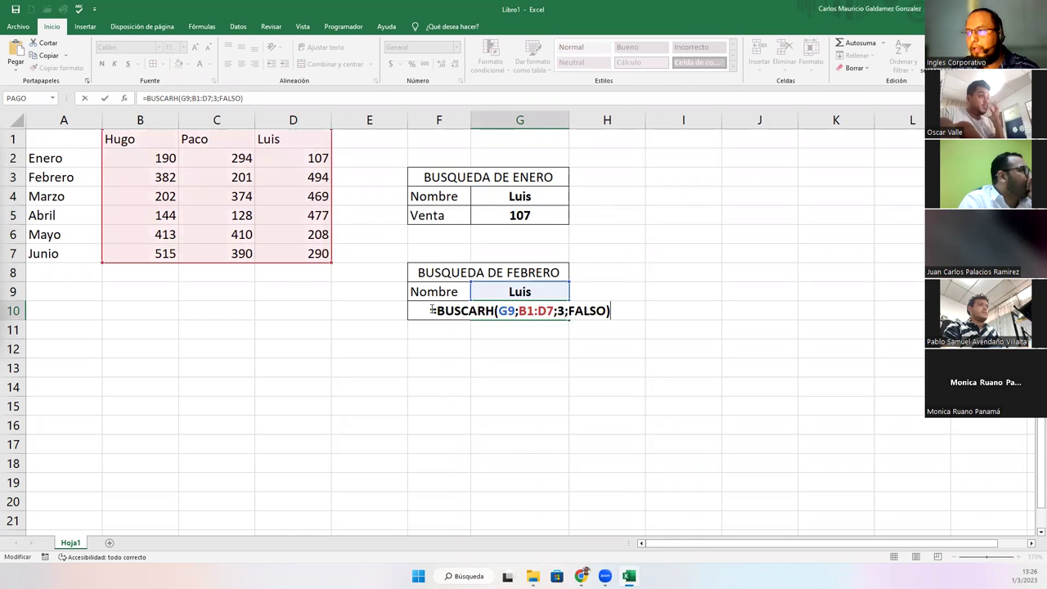
{"action": "left_click_drag", "start_coordinate": [431, 310], "coordinate": [634, 310]}
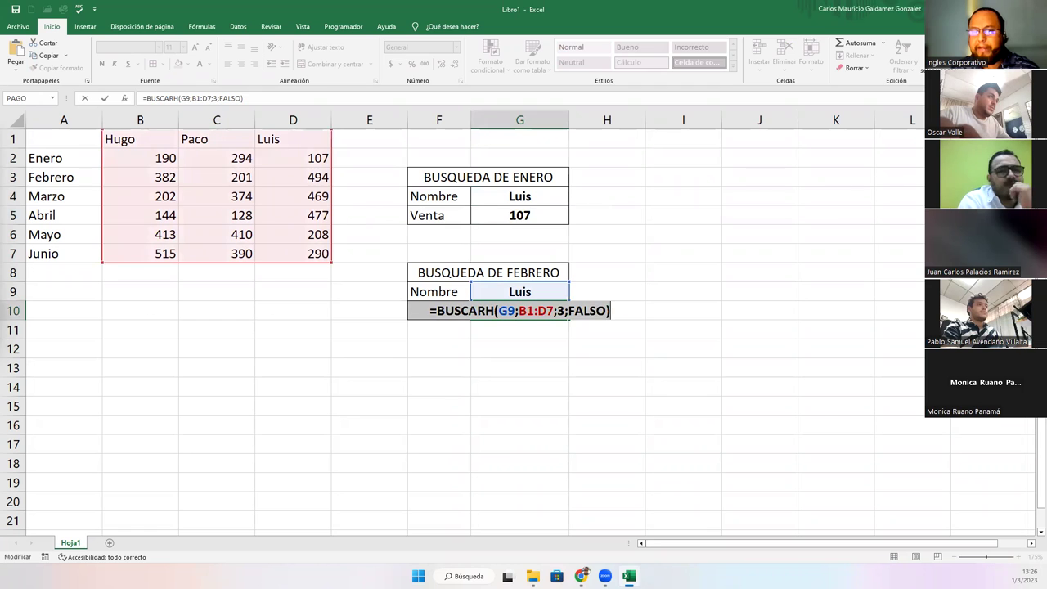
{"action": "key", "text": "Home"}
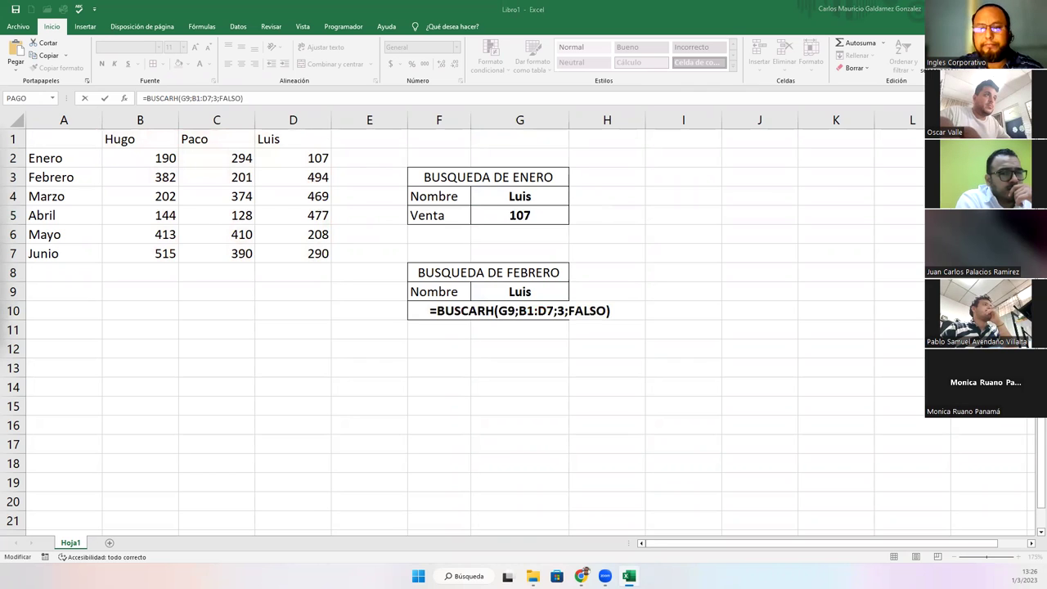
{"action": "left_click", "coordinate": [212, 326]}
{"action": "key", "text": "Escape"}
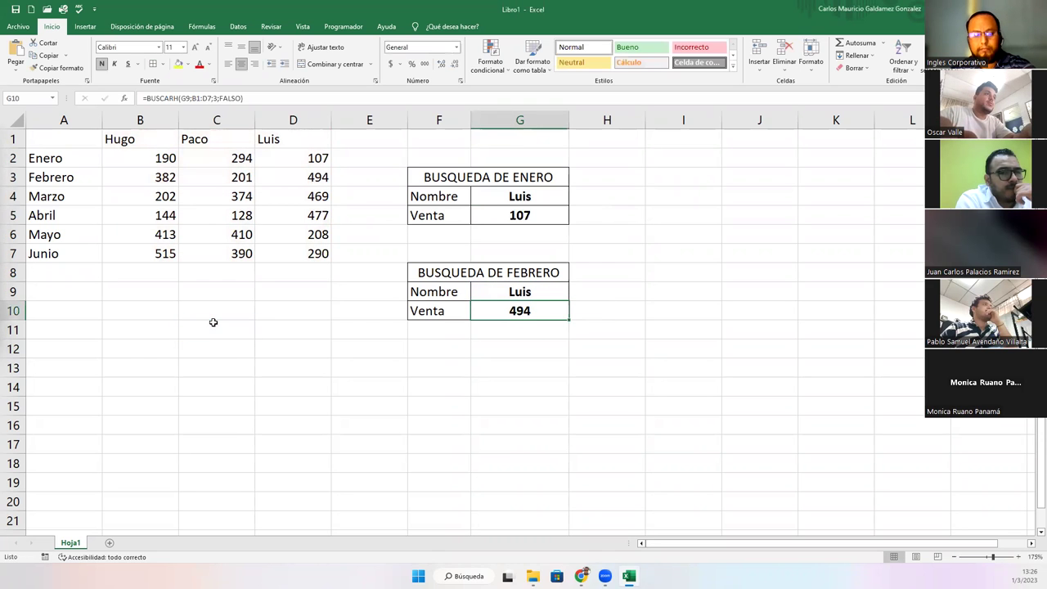
Snip the sheet area down to G10, then advance the BUSCARH slideshow to the FALSO example slide.
{"action": "key", "text": "super+shift+s"}
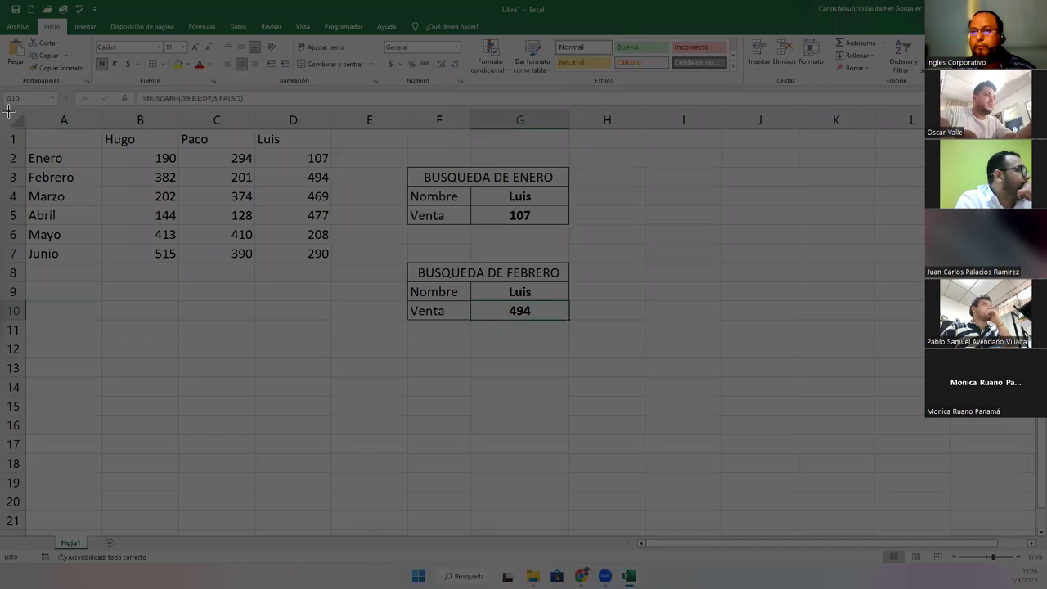
{"action": "left_click_drag", "start_coordinate": [8, 109], "coordinate": [632, 347]}
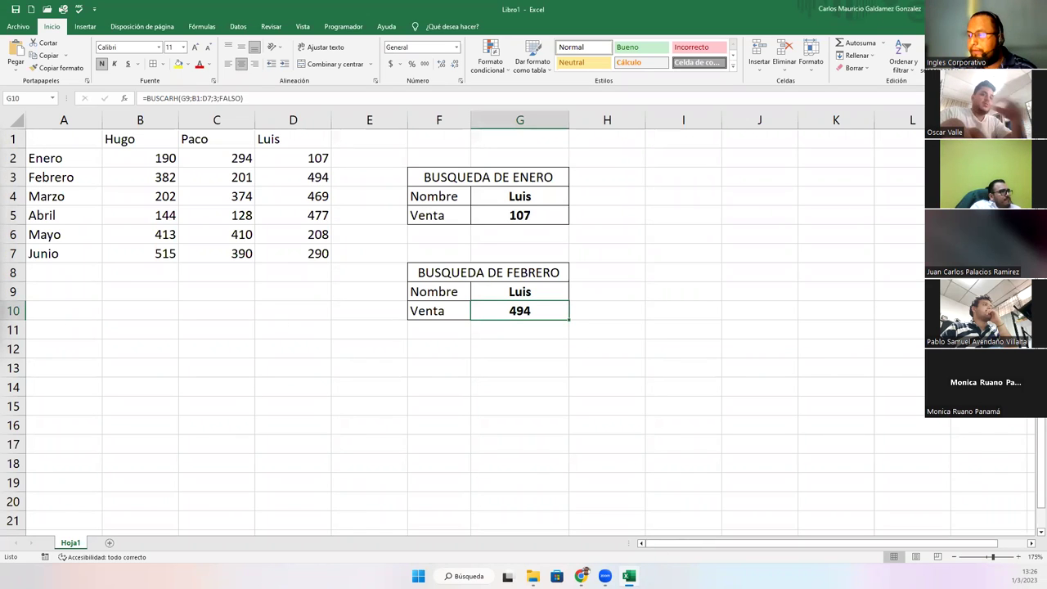
{"action": "key", "text": "alt+Tab"}
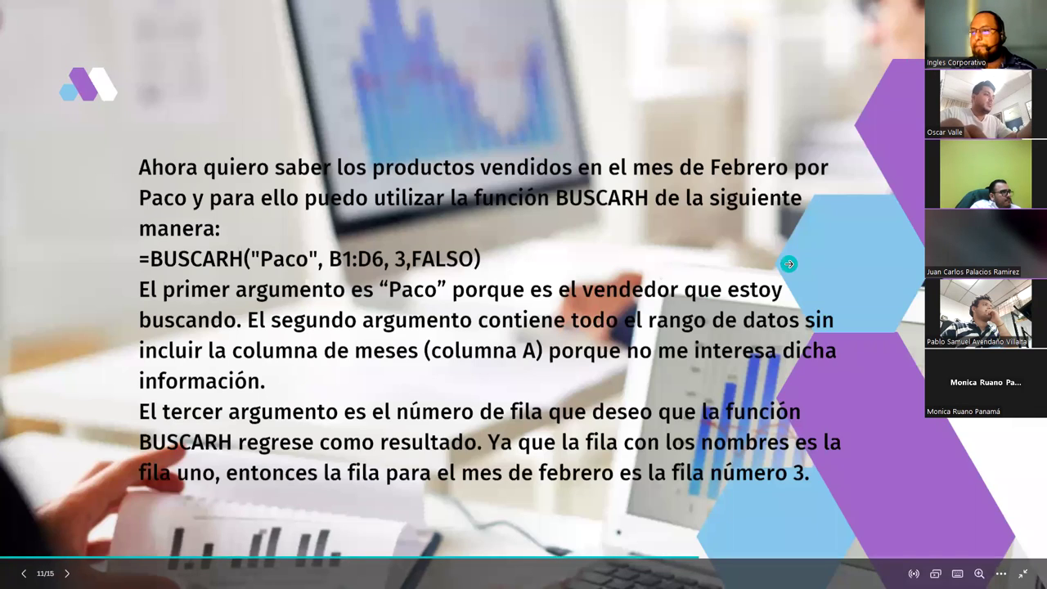
{"action": "key", "text": "Right"}
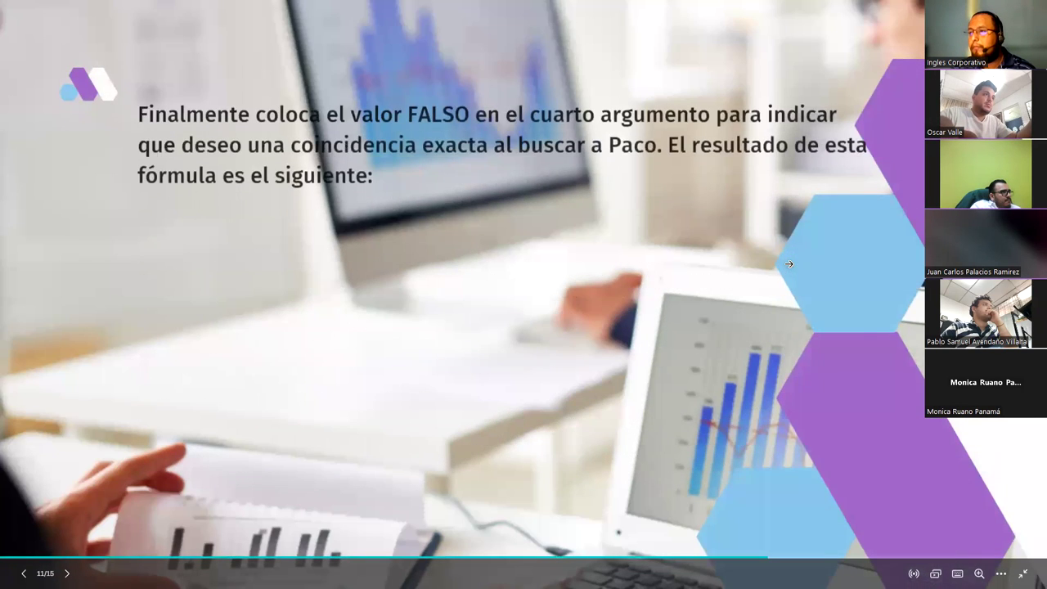
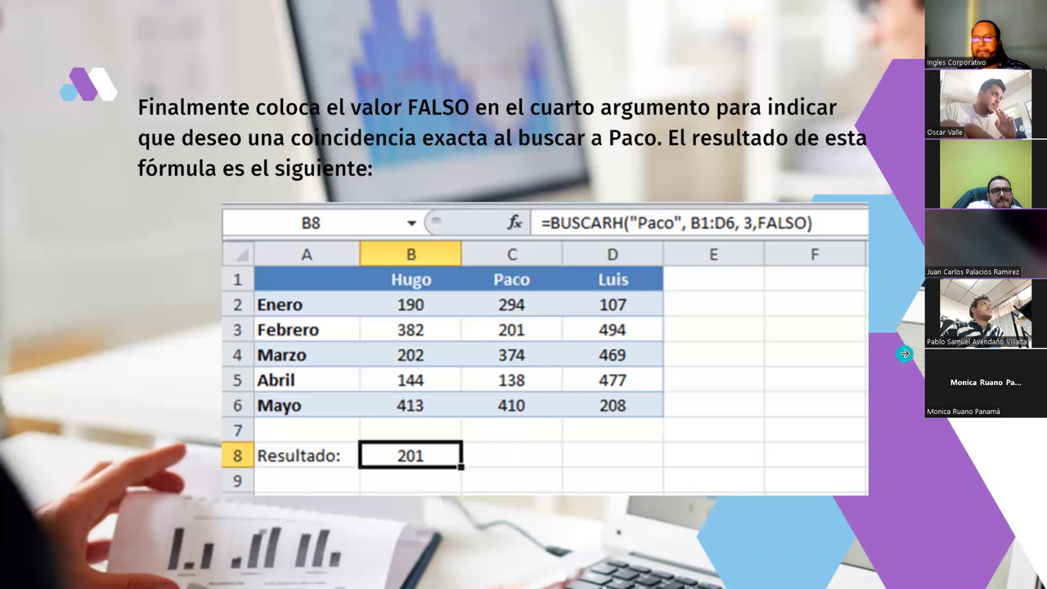
Advance the slideshow two slides, past the BUSCARH examples, to the demonstration title slide.
{"action": "key", "text": "Right"}
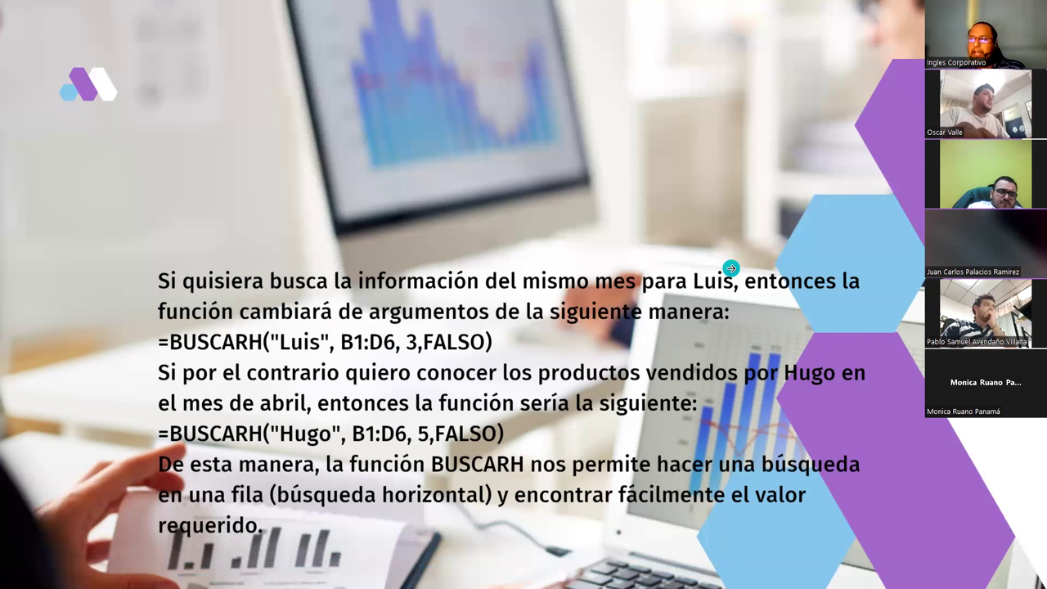
{"action": "key", "text": "Right"}
{"action": "key", "text": "Right"}
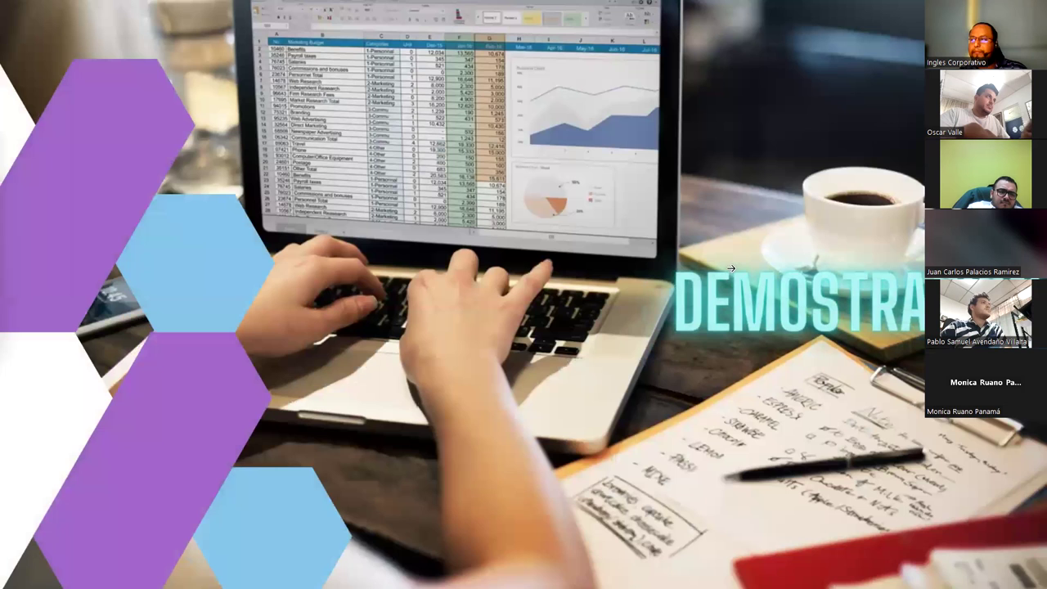
In Excel, move the BUSQUEDA DE FEBRERO block from F8:G10 to I3:J5.
{"action": "key", "text": "alt+Tab"}
{"action": "left_click", "coordinate": [287, 350]}
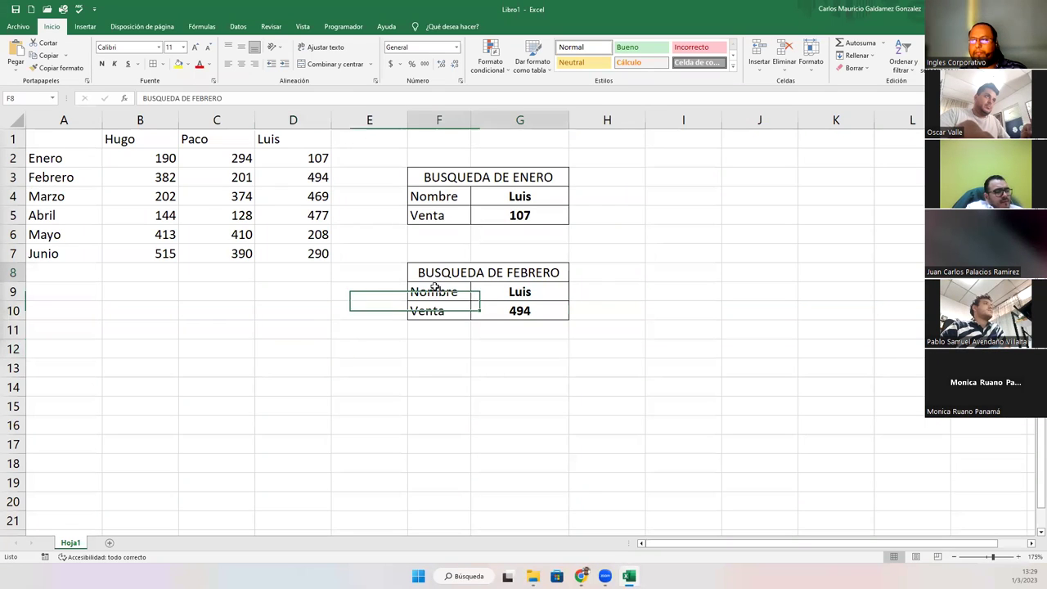
{"action": "left_click_drag", "start_coordinate": [433, 273], "coordinate": [524, 310]}
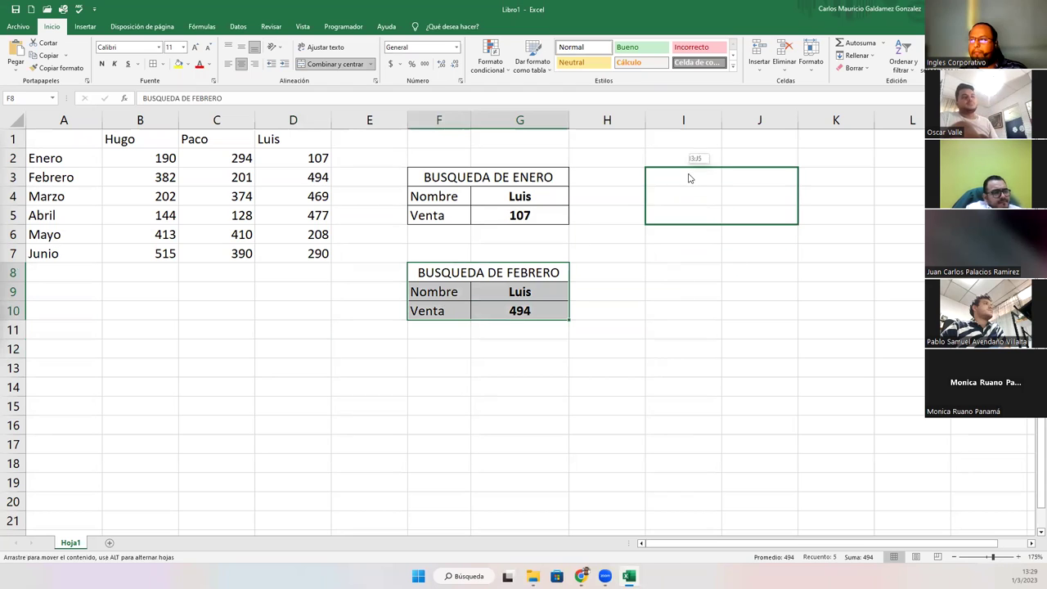
{"action": "left_click_drag", "start_coordinate": [460, 265], "coordinate": [697, 168]}
{"action": "left_click", "coordinate": [309, 408]}
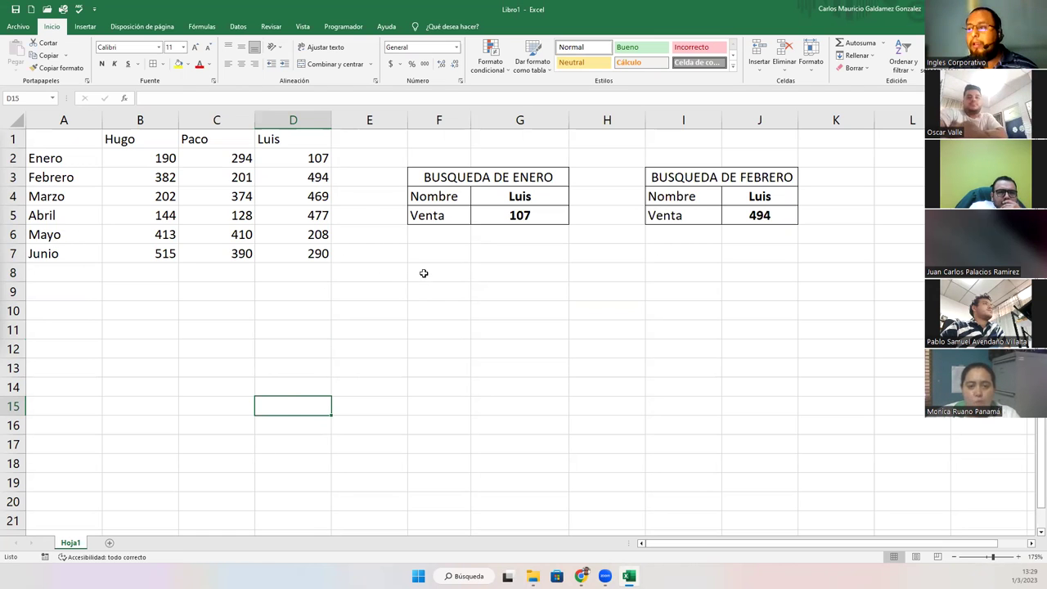
Check the emptied F8:G10 area beside the lookup blocks, then add a new blank sheet Hoja2.
{"action": "left_click_drag", "start_coordinate": [424, 273], "coordinate": [504, 280]}
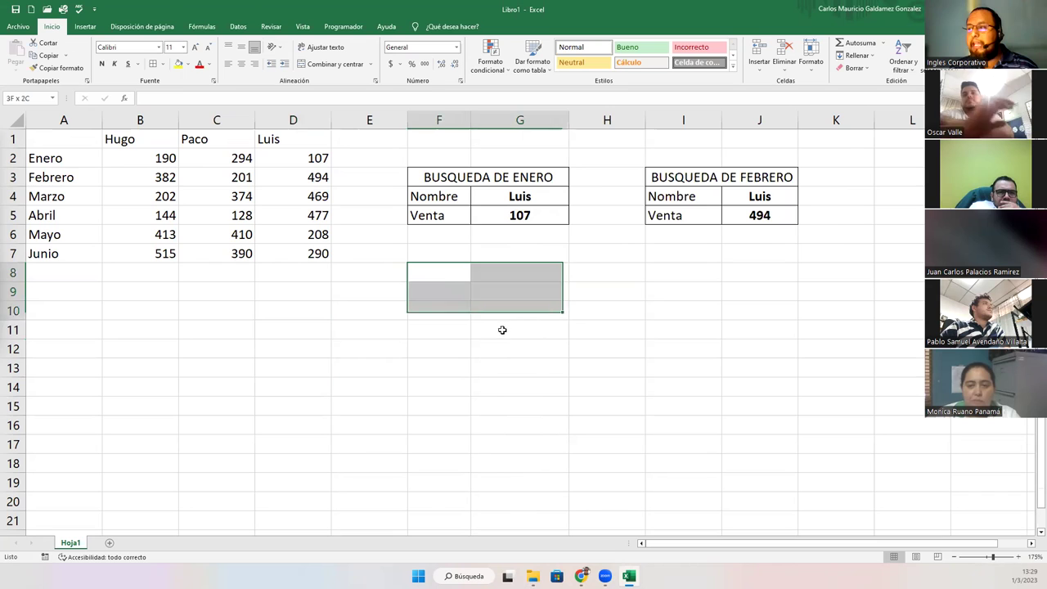
{"action": "left_click", "coordinate": [474, 180]}
{"action": "left_click_drag", "start_coordinate": [734, 182], "coordinate": [702, 212]}
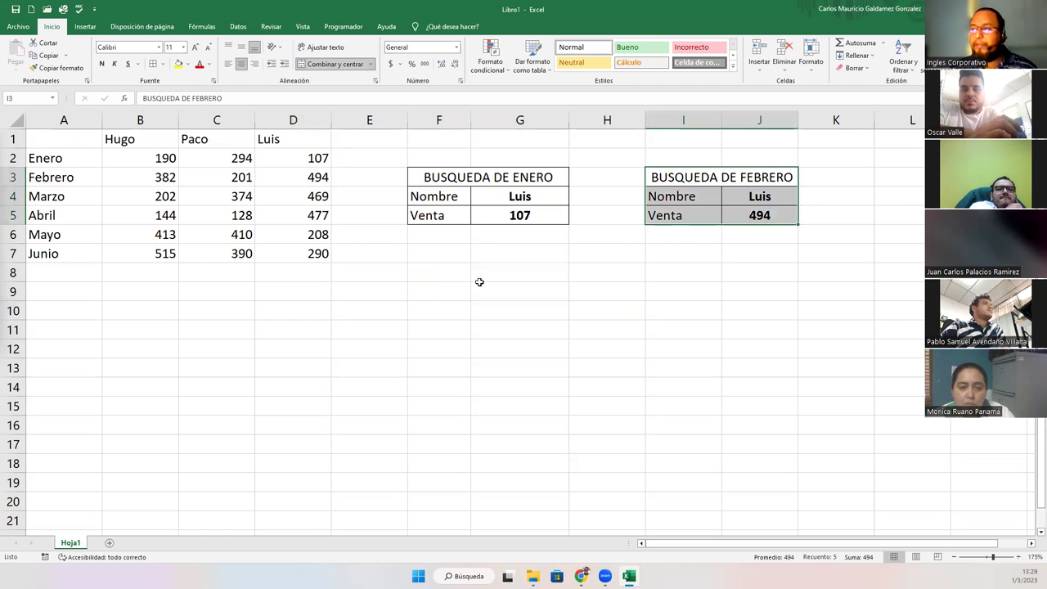
{"action": "left_click_drag", "start_coordinate": [430, 272], "coordinate": [503, 314]}
{"action": "left_click", "coordinate": [684, 267]}
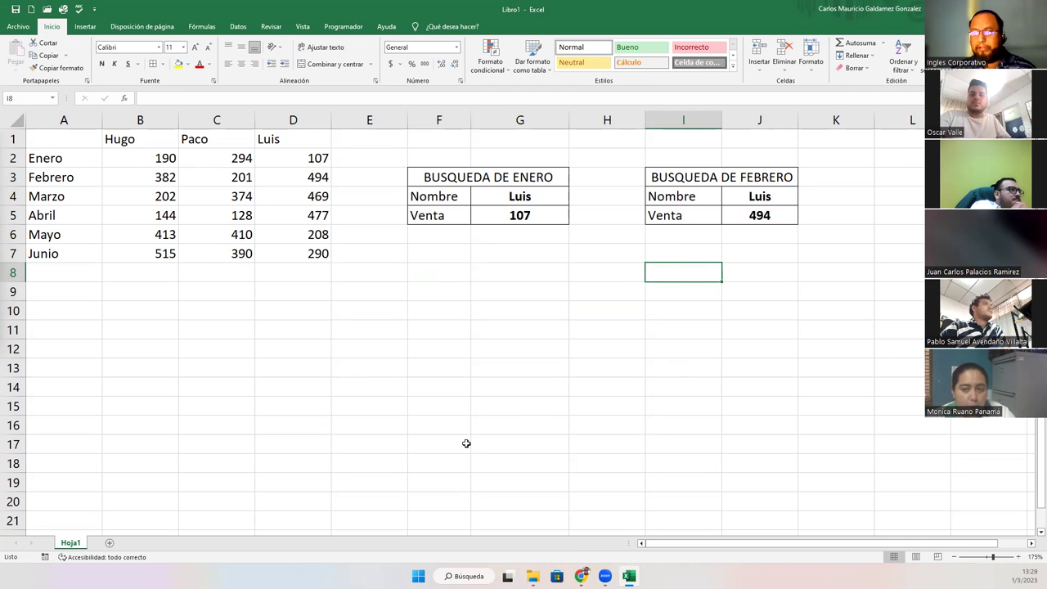
{"action": "left_click_drag", "start_coordinate": [436, 282], "coordinate": [532, 310]}
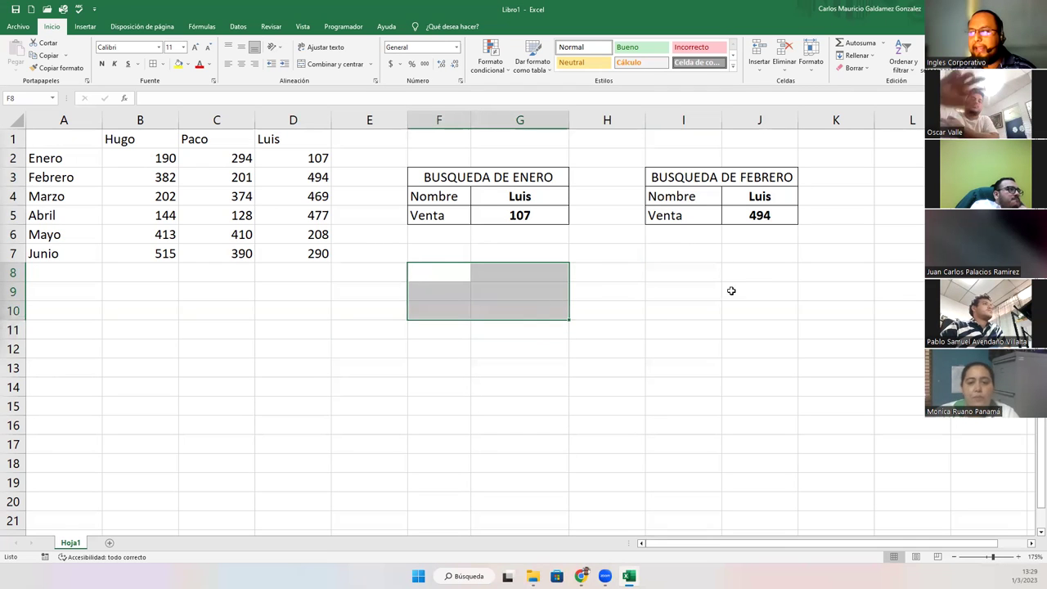
{"action": "mouse_move", "coordinate": [709, 271]}
{"action": "left_mouse_down"}
{"action": "mouse_move", "coordinate": [737, 308]}
{"action": "mouse_move", "coordinate": [734, 288]}
{"action": "left_mouse_up"}
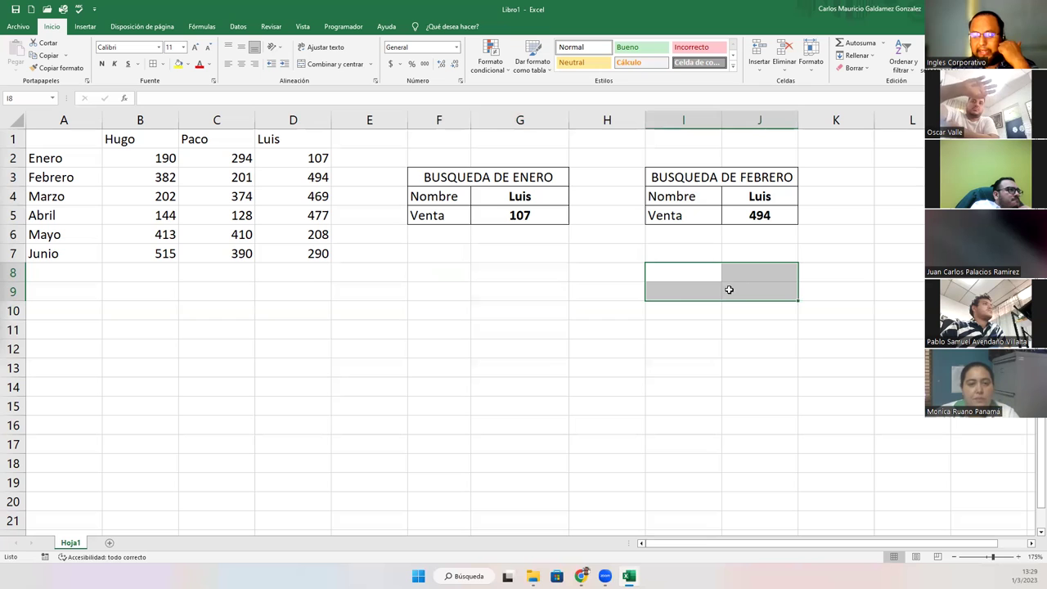
{"action": "left_click", "coordinate": [109, 543]}
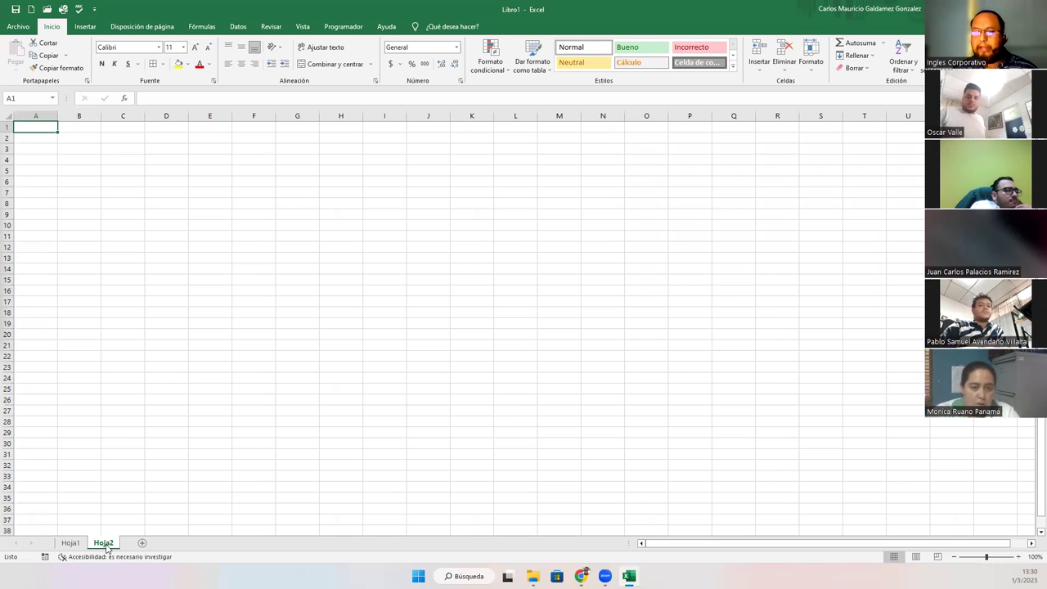
Add a new sheet named BD.
{"action": "left_click", "coordinate": [144, 545]}
{"action": "double_click", "coordinate": [139, 543]}
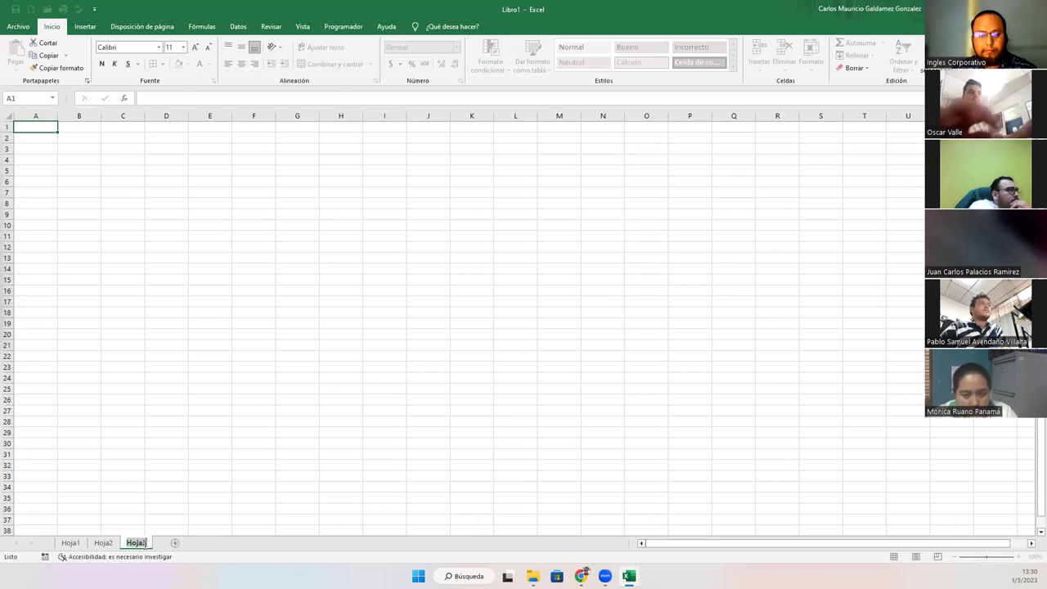
{"action": "type", "text": "BD"}
{"action": "key", "text": "Return"}
Add two more sheets after Hoja2, named GRAFICOS and TABLA.
{"action": "left_click", "coordinate": [103, 544]}
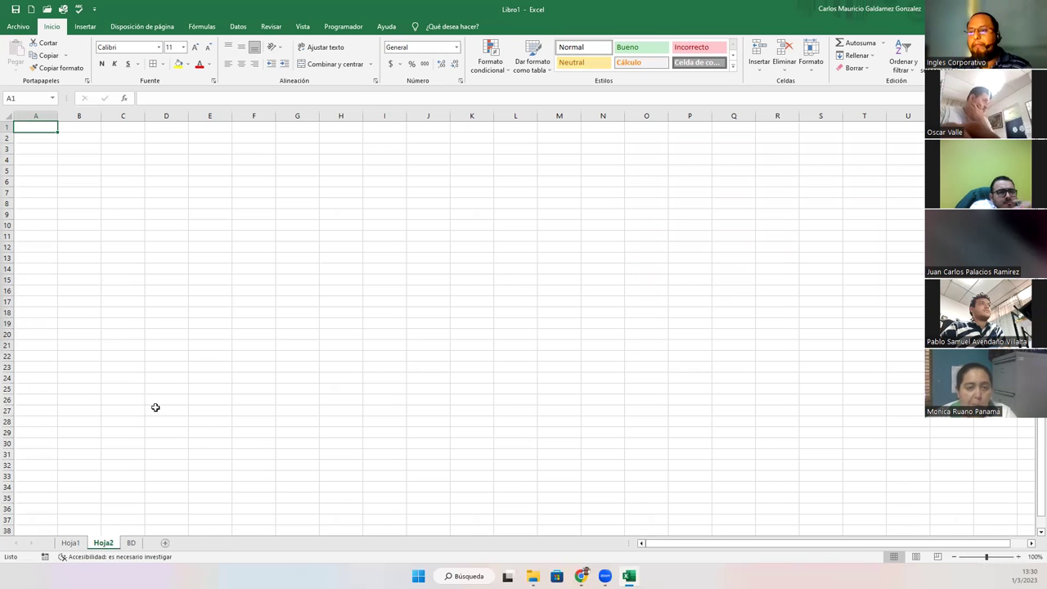
{"action": "left_click", "coordinate": [166, 544]}
{"action": "double_click", "coordinate": [141, 545]}
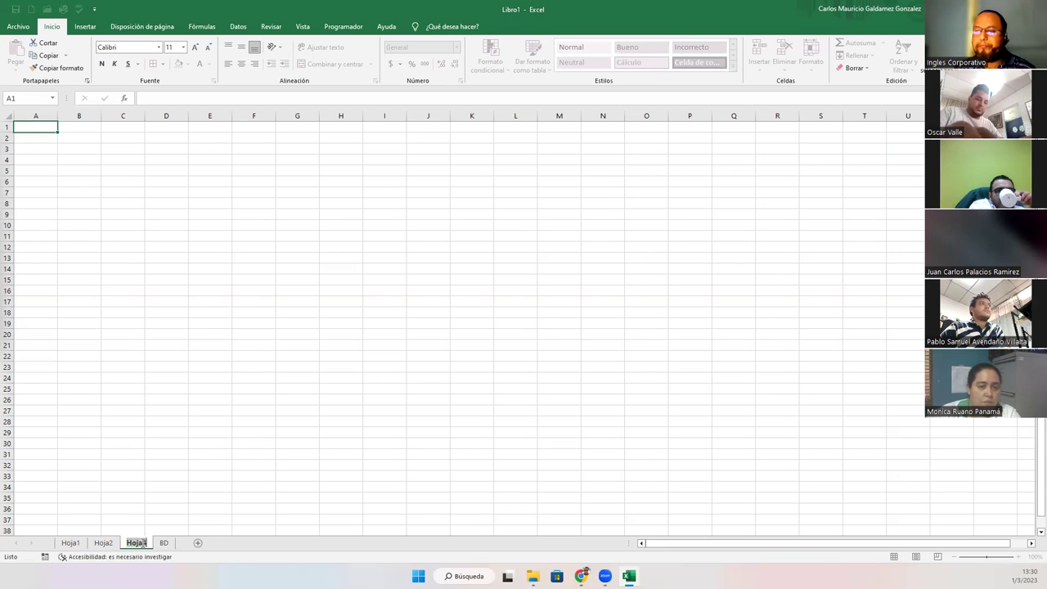
{"action": "type", "text": "GR"}
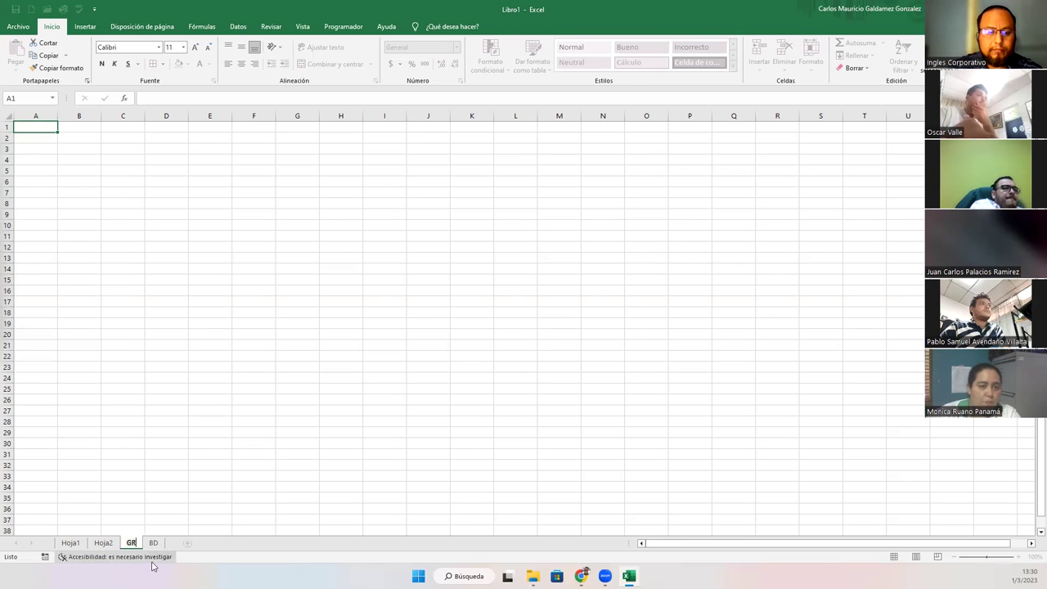
{"action": "type", "text": "AFICOS"}
{"action": "key", "text": "Return"}
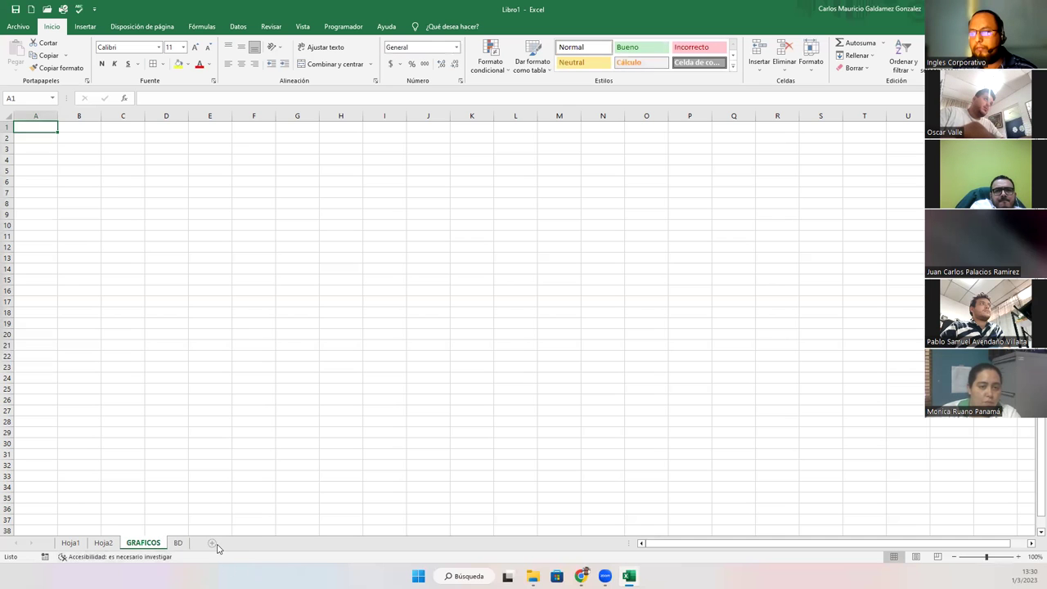
{"action": "left_click", "coordinate": [212, 543]}
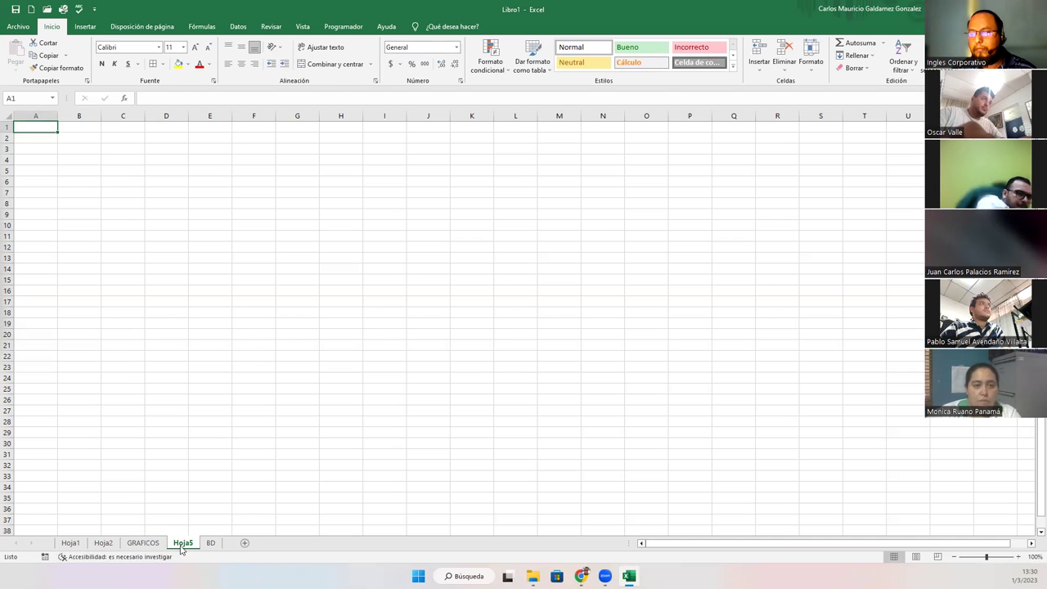
{"action": "double_click", "coordinate": [183, 543]}
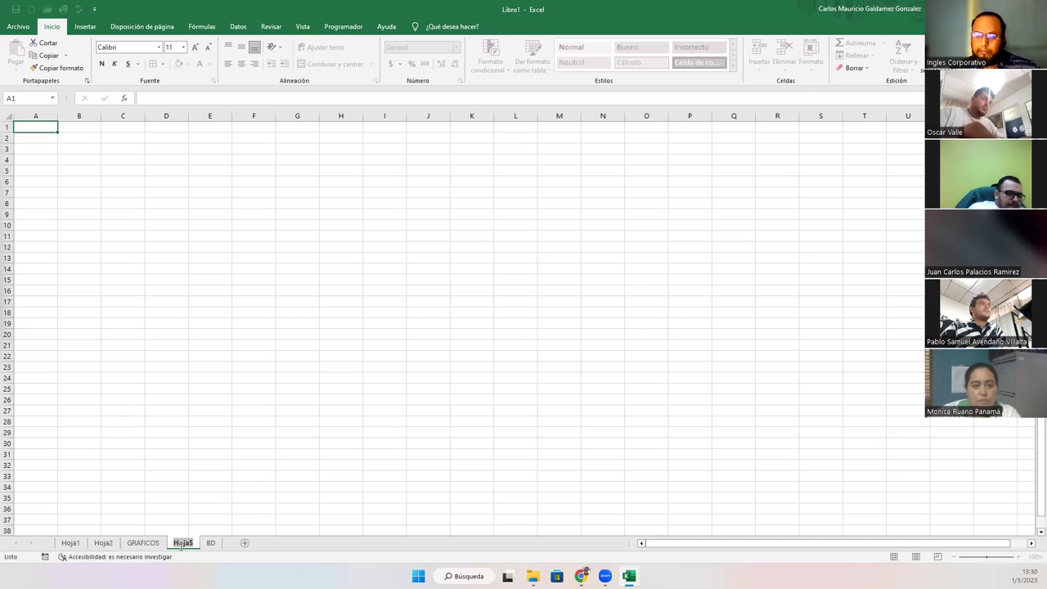
{"action": "type", "text": "TABLA"}
{"action": "key", "text": "Return"}
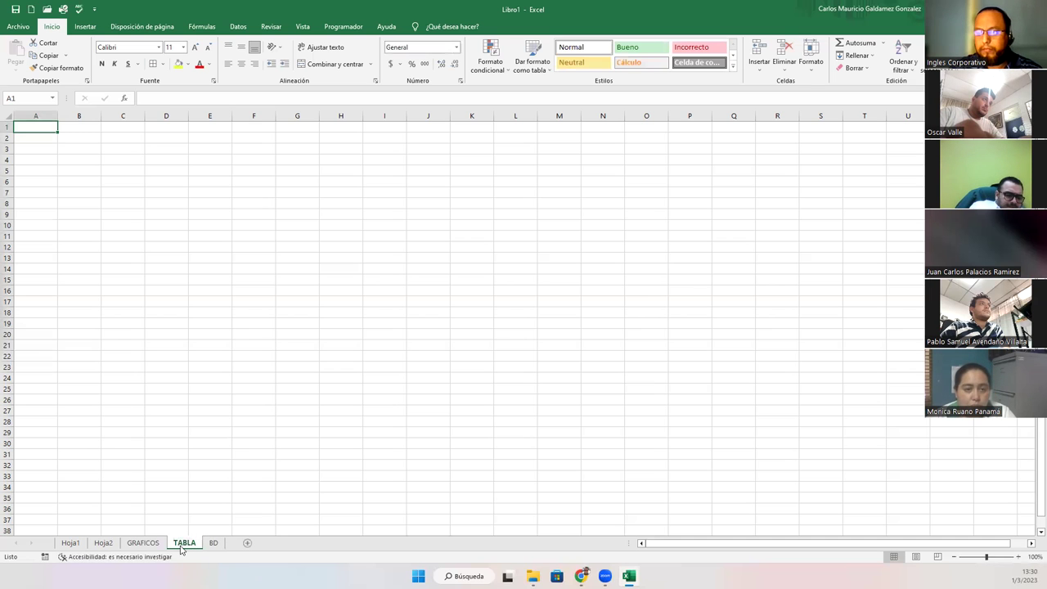
Rename Hoja2 to INDICE, move it to the first position, and open it.
{"action": "left_click", "coordinate": [104, 543]}
{"action": "double_click", "coordinate": [104, 544]}
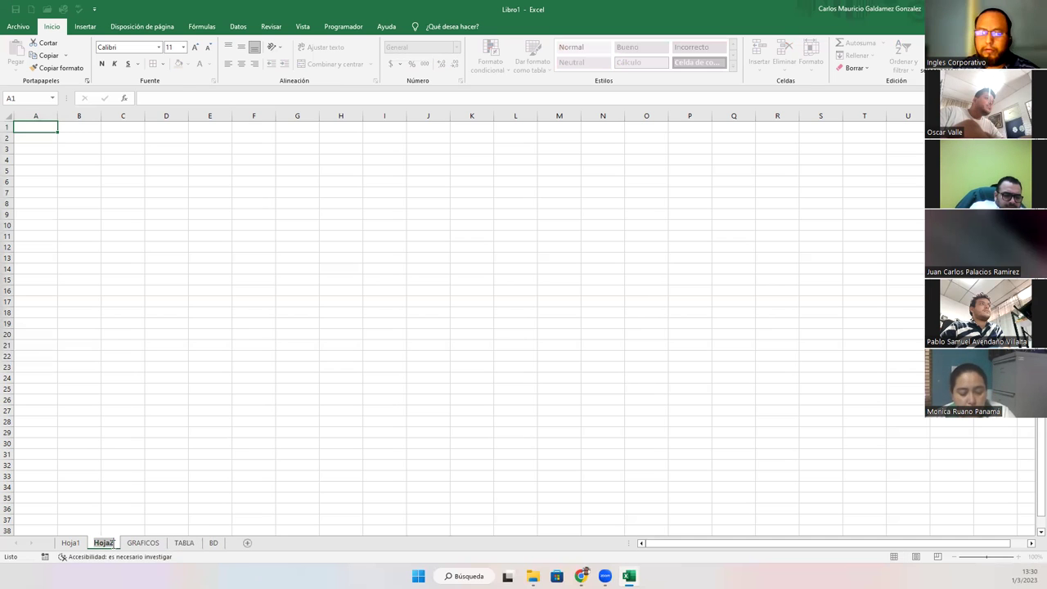
{"action": "type", "text": "INDICE"}
{"action": "key", "text": "Return"}
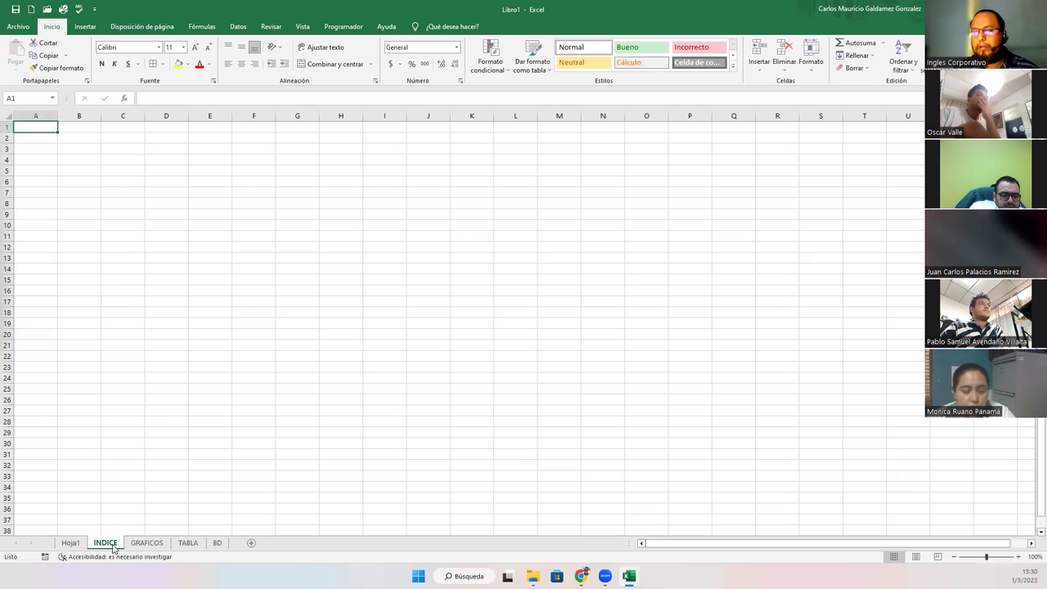
{"action": "left_click_drag", "start_coordinate": [55, 540], "coordinate": [233, 543]}
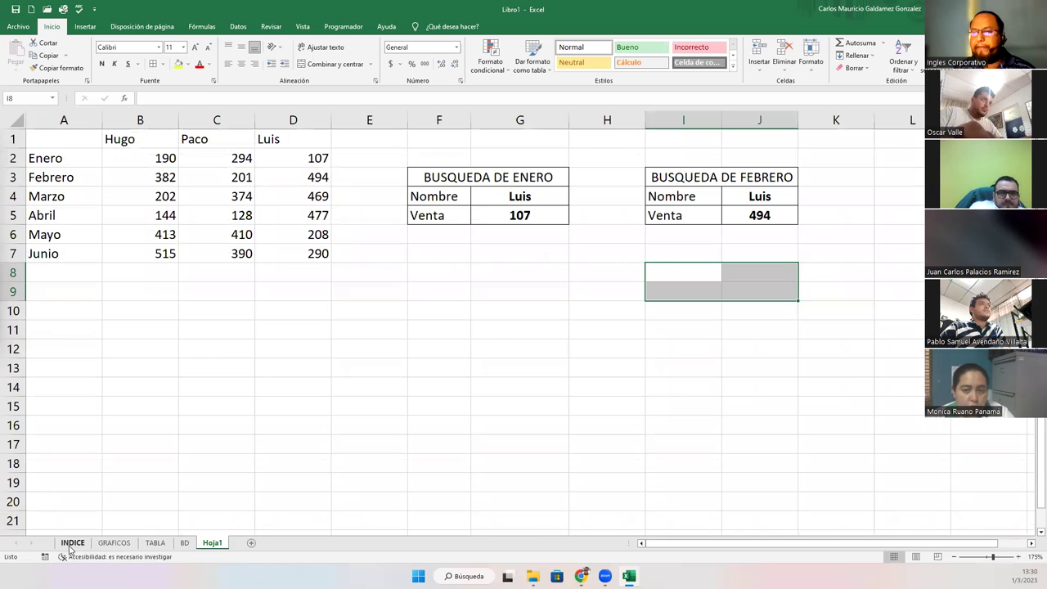
{"action": "left_click", "coordinate": [71, 543]}
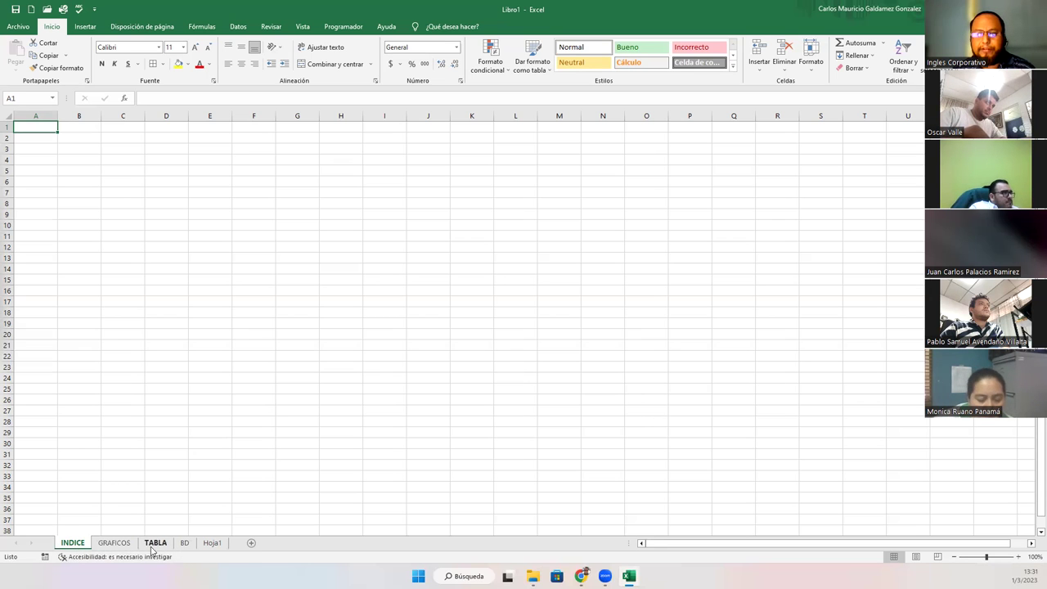
Move the TABLA sheet right after INDICE and hide the INDICE sheet's gridlines.
{"action": "left_click_drag", "start_coordinate": [155, 542], "coordinate": [100, 542]}
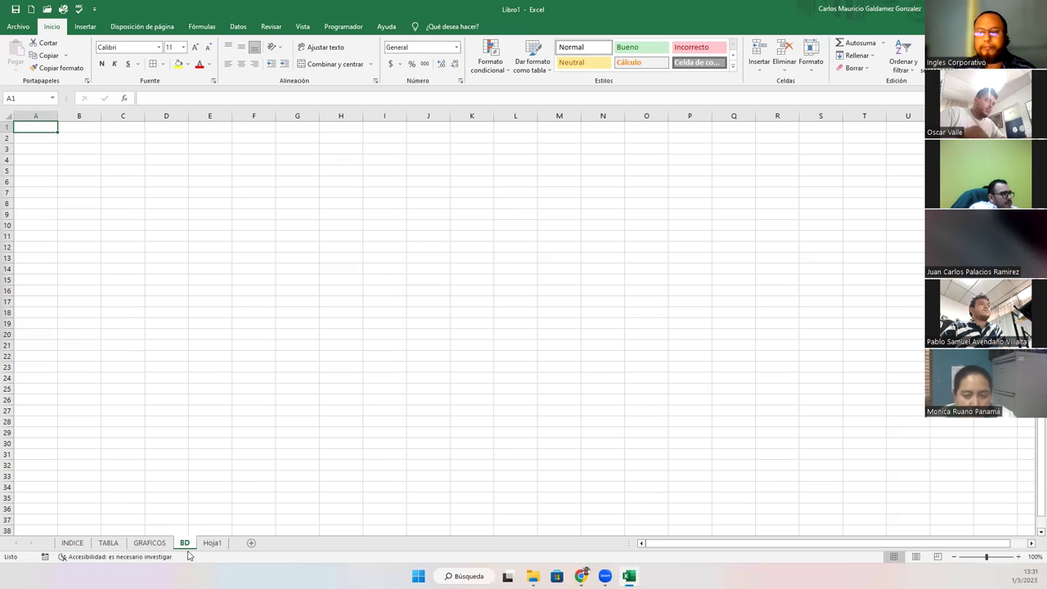
{"action": "left_click", "coordinate": [71, 544]}
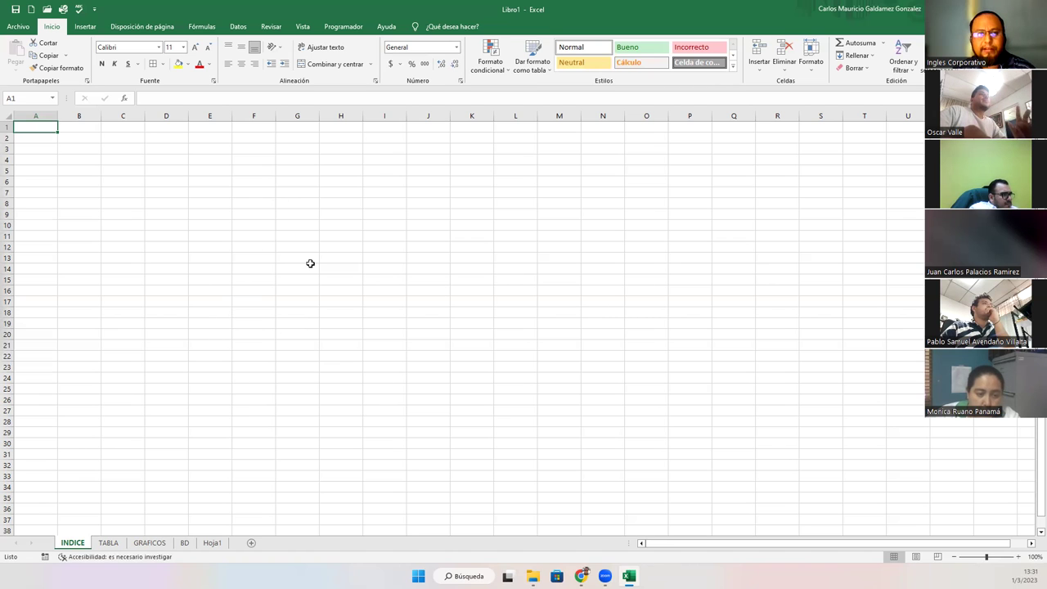
{"action": "left_click", "coordinate": [301, 32]}
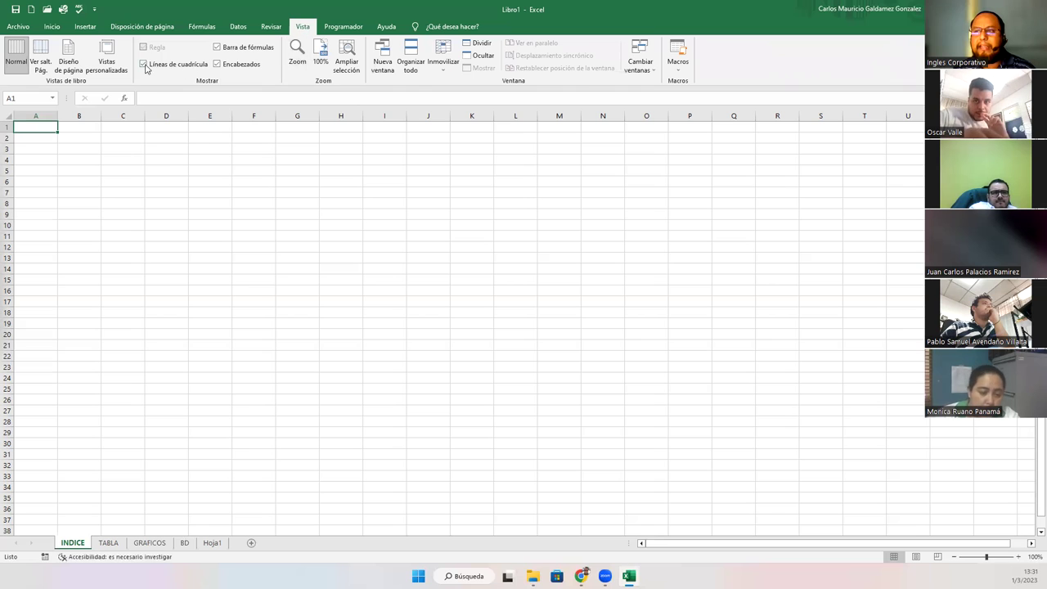
{"action": "left_click", "coordinate": [142, 65]}
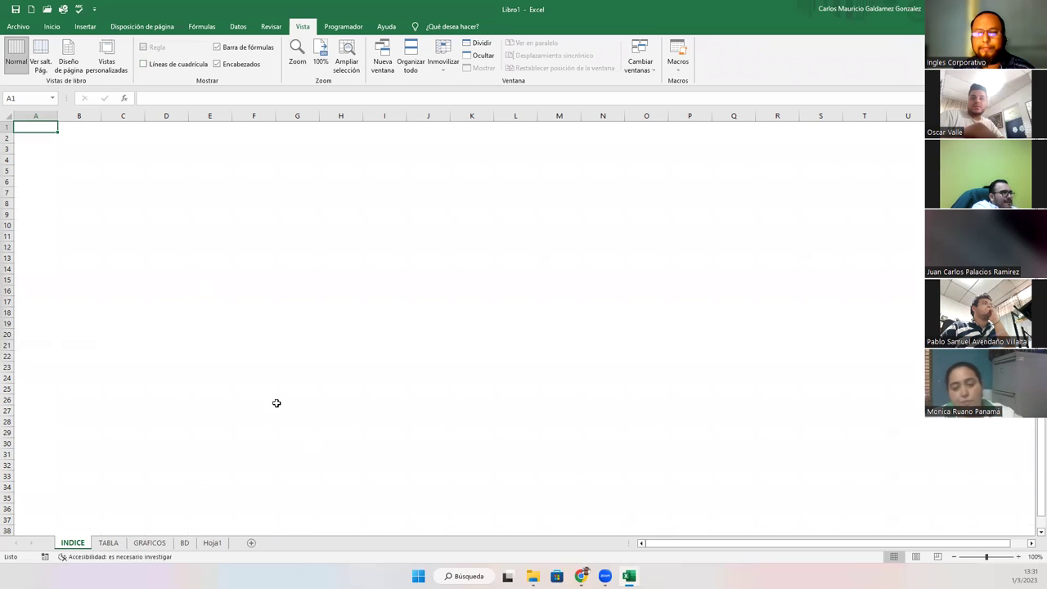
{"action": "left_click", "coordinate": [52, 26]}
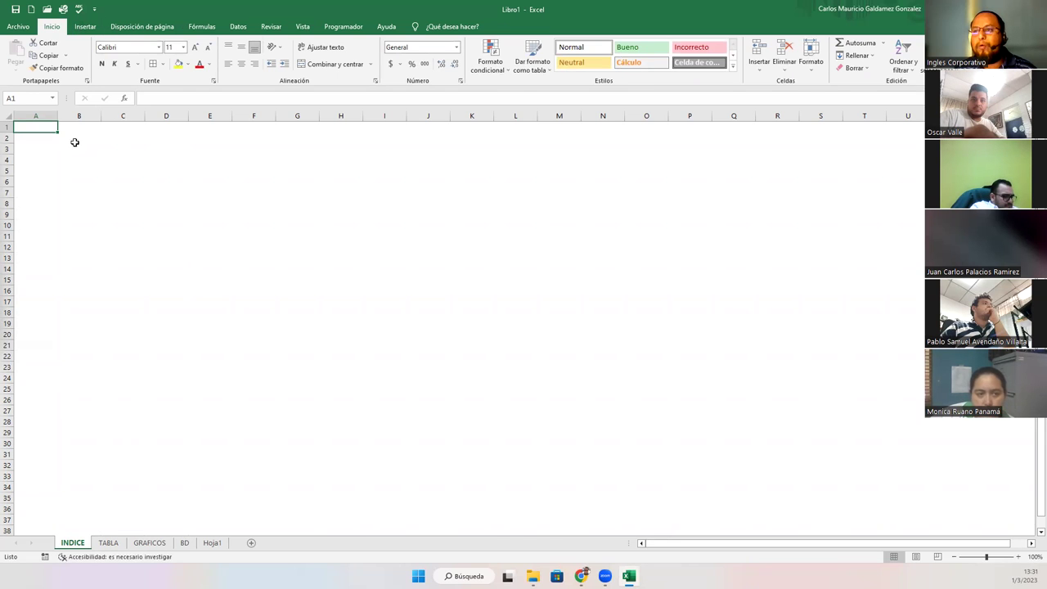
{"action": "left_click_drag", "start_coordinate": [74, 139], "coordinate": [357, 140]}
Insert a WordArt title reading MENU DE OPCIONES on the INDICE sheet.
{"action": "left_click", "coordinate": [262, 138]}
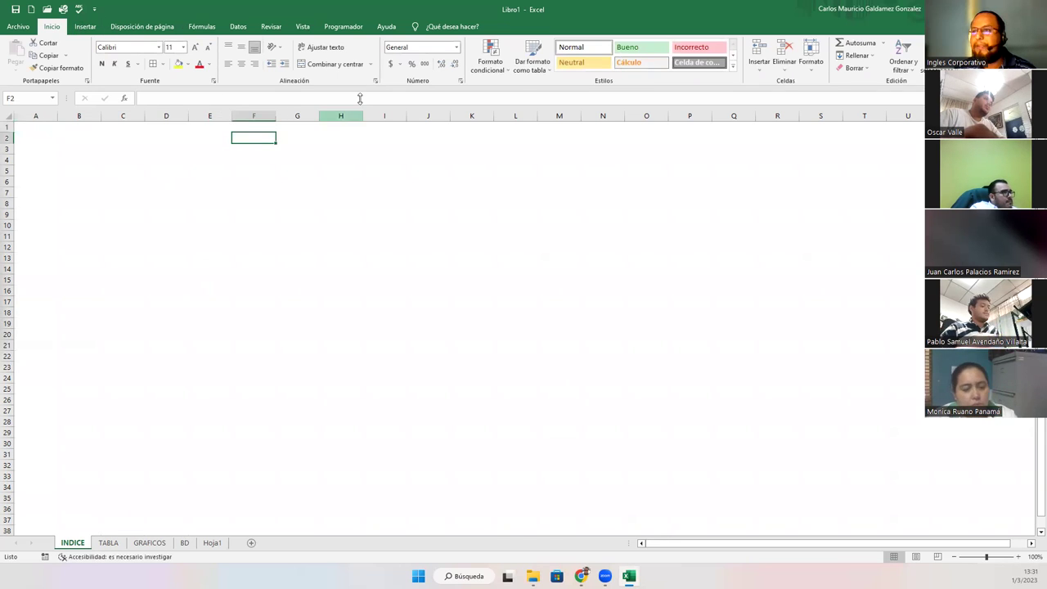
{"action": "left_click", "coordinate": [85, 26]}
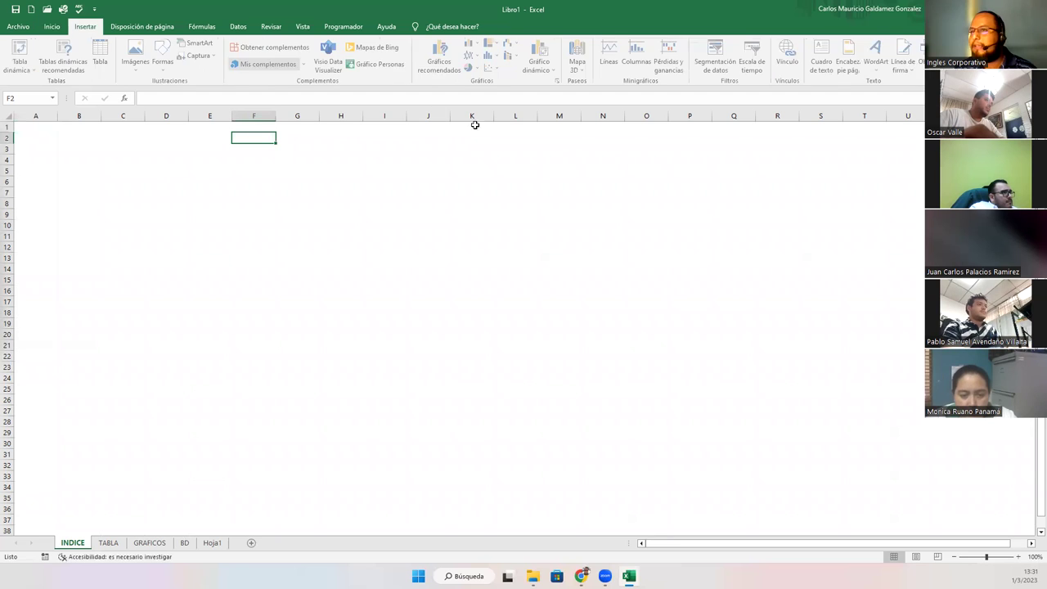
{"action": "left_click", "coordinate": [880, 72]}
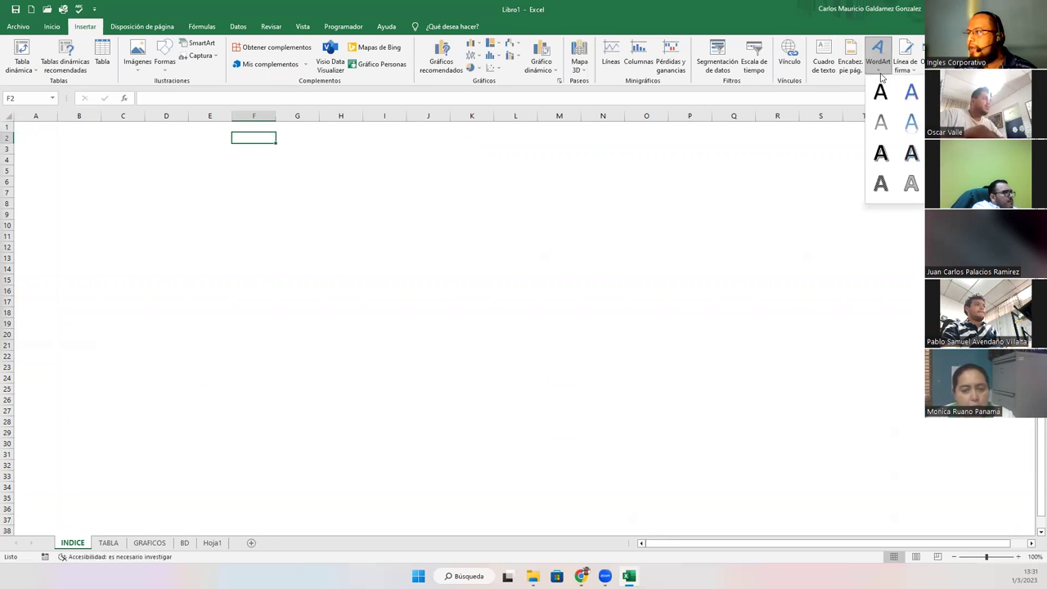
{"action": "left_click", "coordinate": [890, 157]}
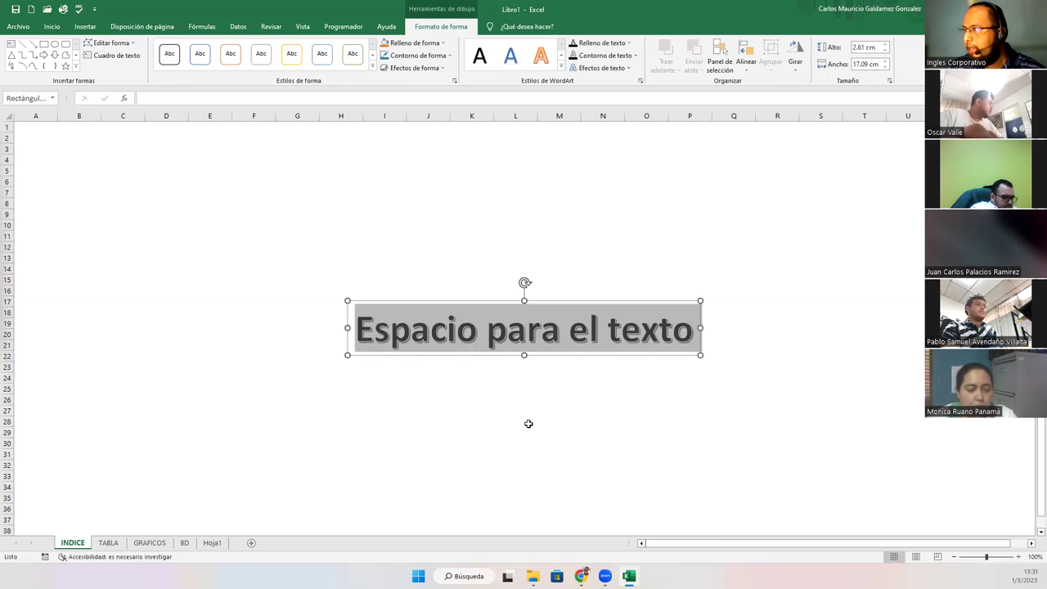
{"action": "type", "text": "MENU DE OPCIO"}
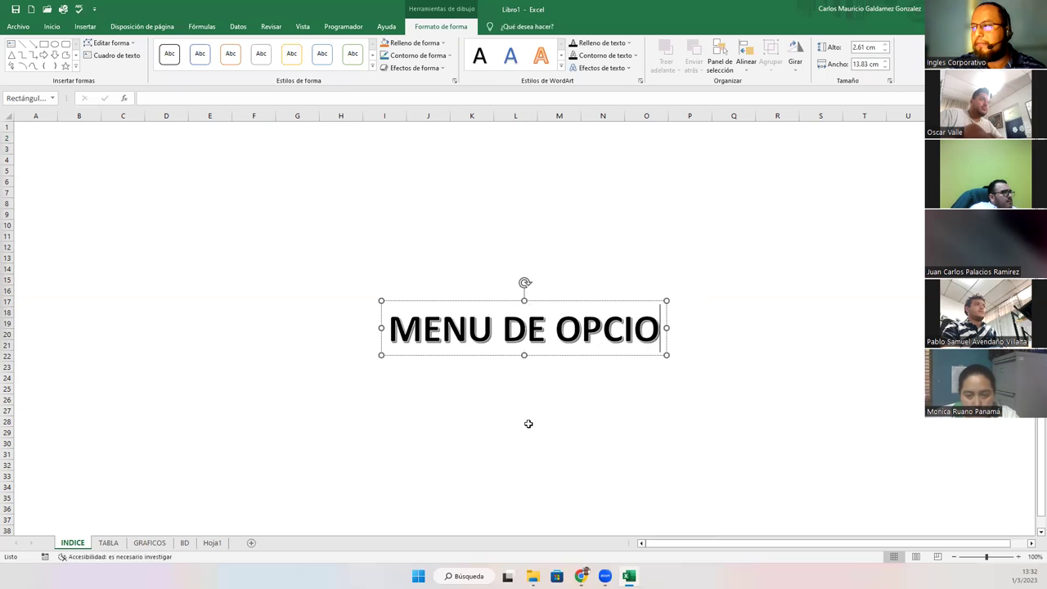
{"action": "type", "text": "NES"}
{"action": "left_click", "coordinate": [650, 434]}
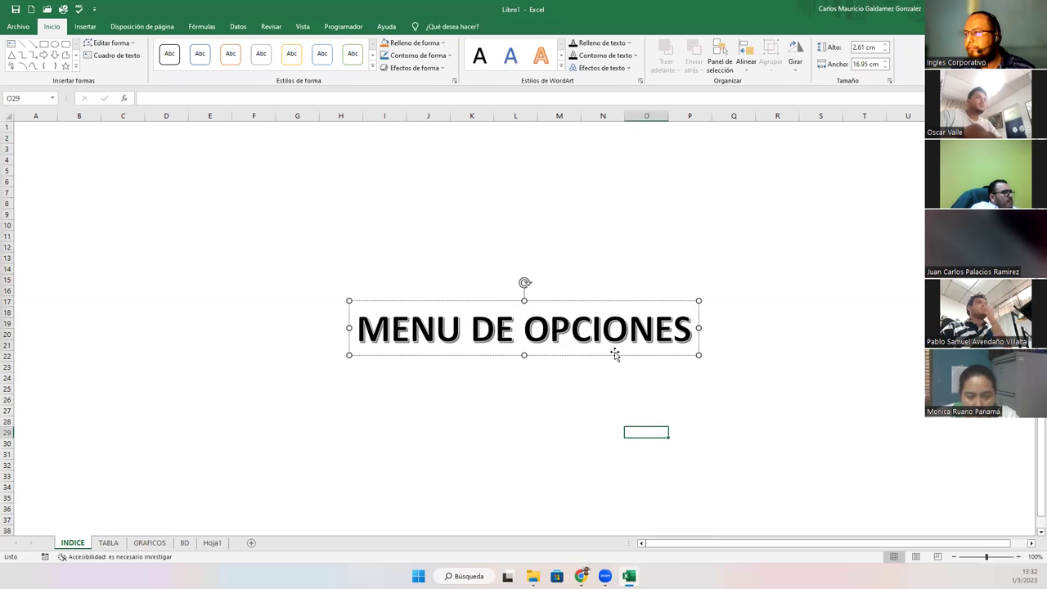
{"action": "left_click", "coordinate": [663, 353]}
{"action": "mouse_move", "coordinate": [690, 361]}
{"action": "left_mouse_down"}
{"action": "mouse_move", "coordinate": [646, 359]}
{"action": "mouse_move", "coordinate": [688, 403]}
{"action": "left_mouse_up"}
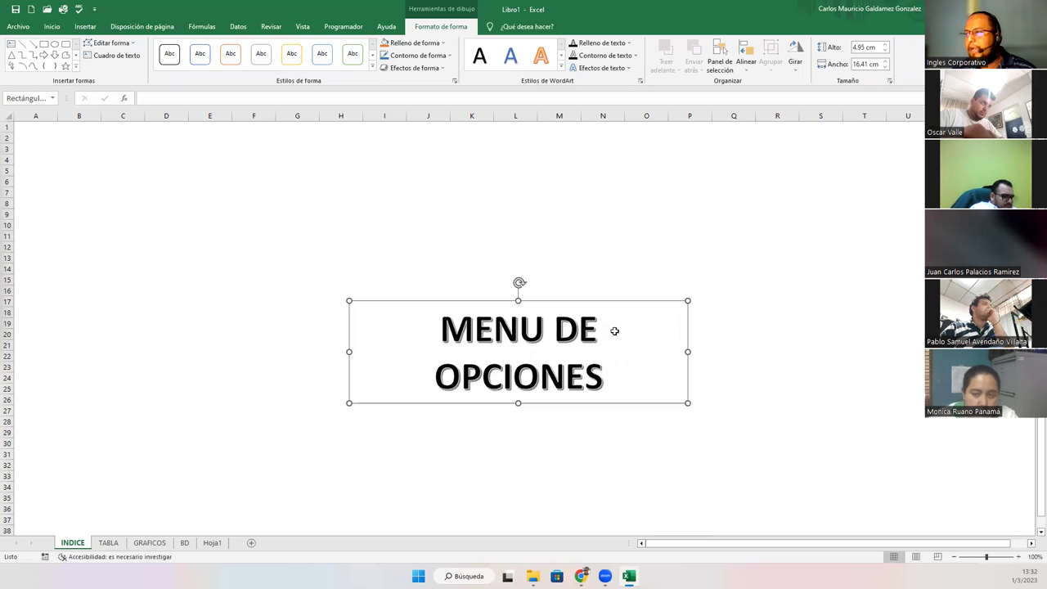
Shrink the title to 40 points on one line and move it to the top of the sheet.
{"action": "left_click", "coordinate": [53, 27]}
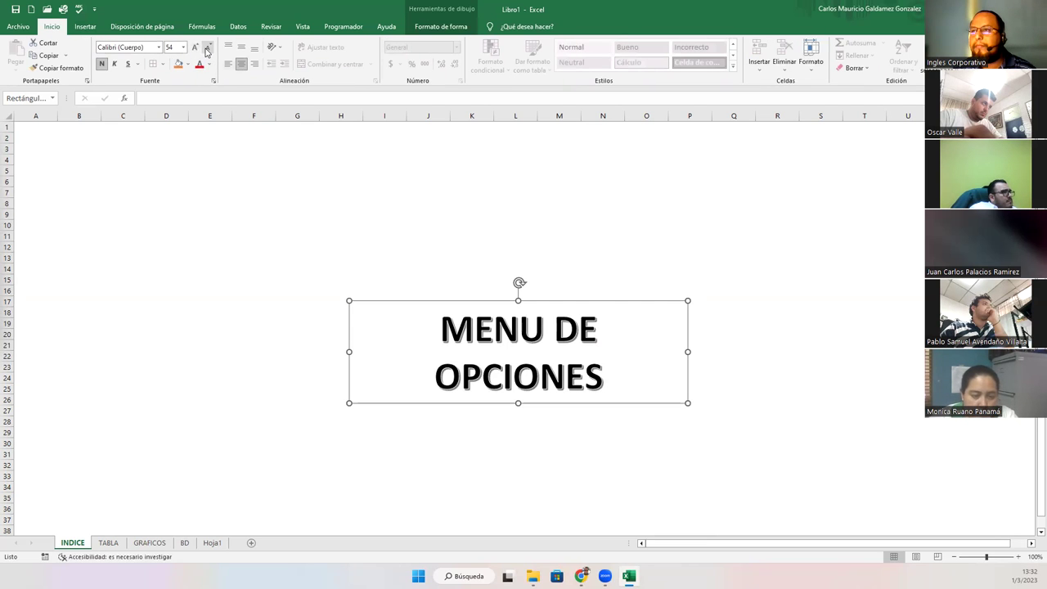
{"action": "left_click", "coordinate": [207, 48]}
{"action": "left_click", "coordinate": [207, 47]}
{"action": "left_click", "coordinate": [207, 47]}
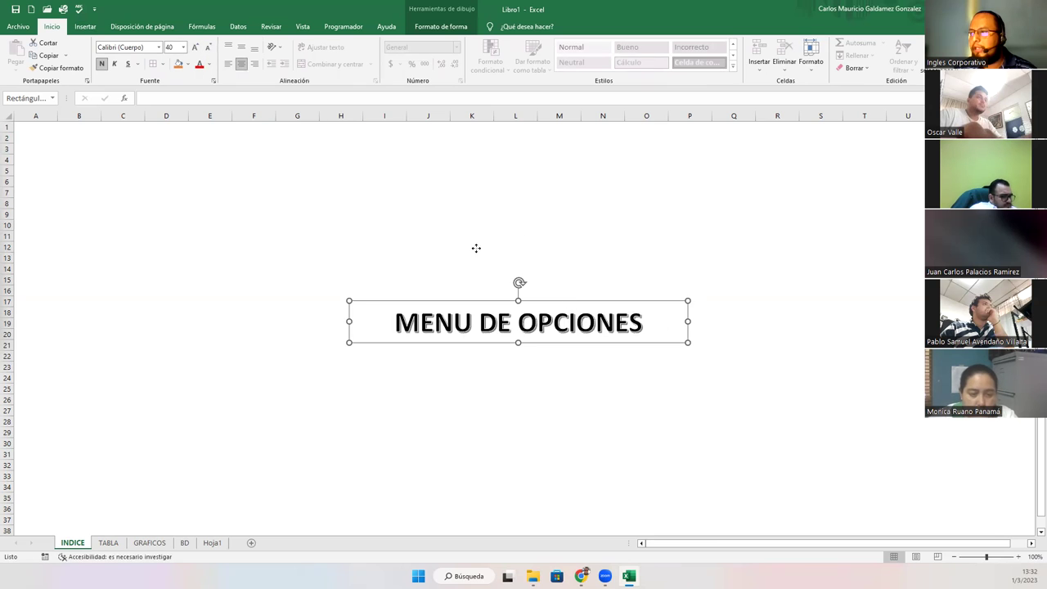
{"action": "left_click_drag", "start_coordinate": [476, 248], "coordinate": [345, 126]}
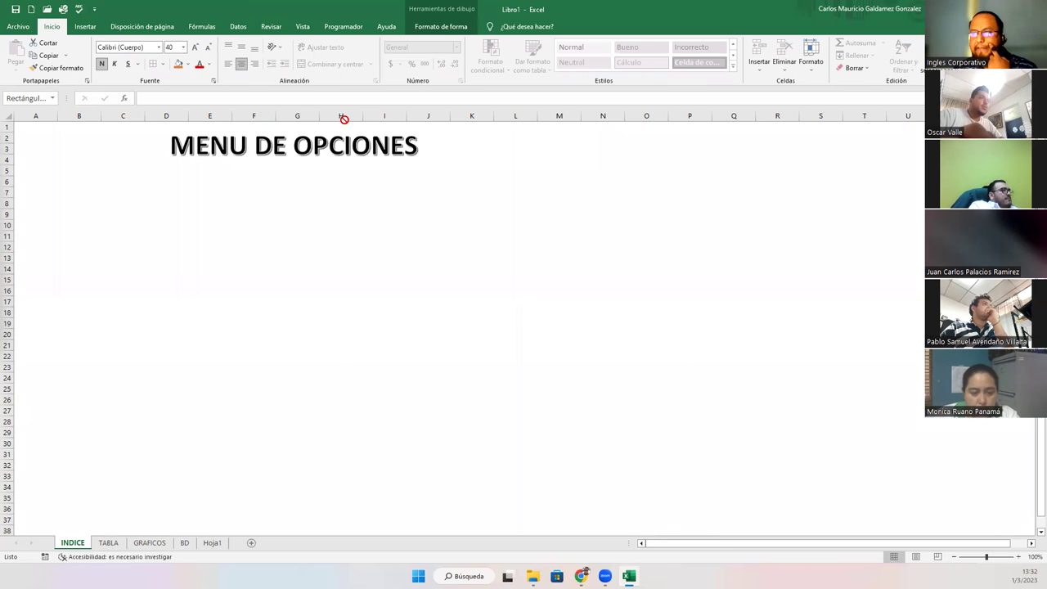
{"action": "key", "text": "ctrl+z"}
{"action": "key", "text": "ctrl+y"}
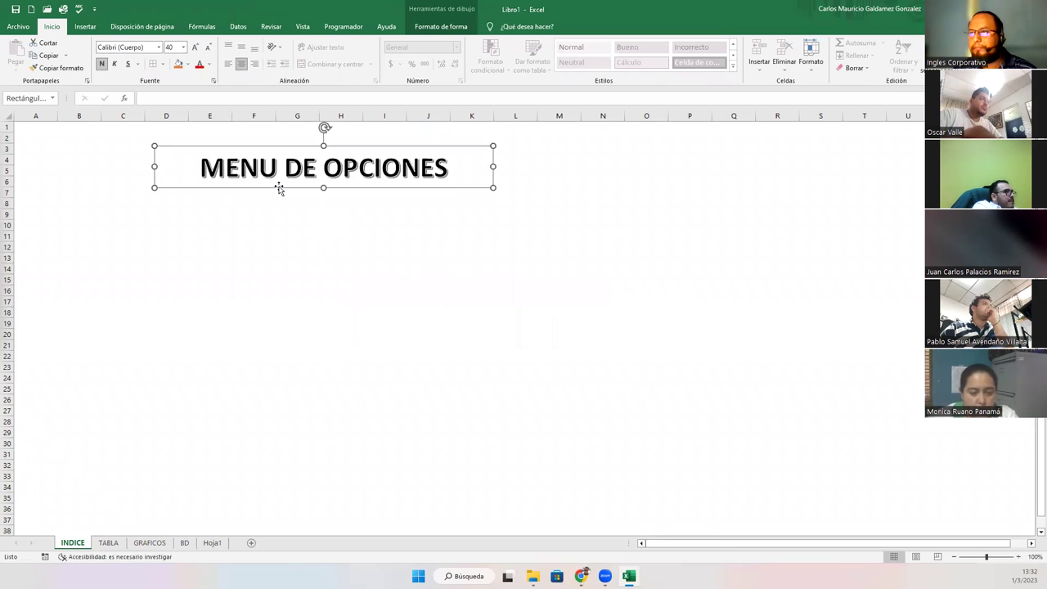
{"action": "key", "text": "ctrl+y"}
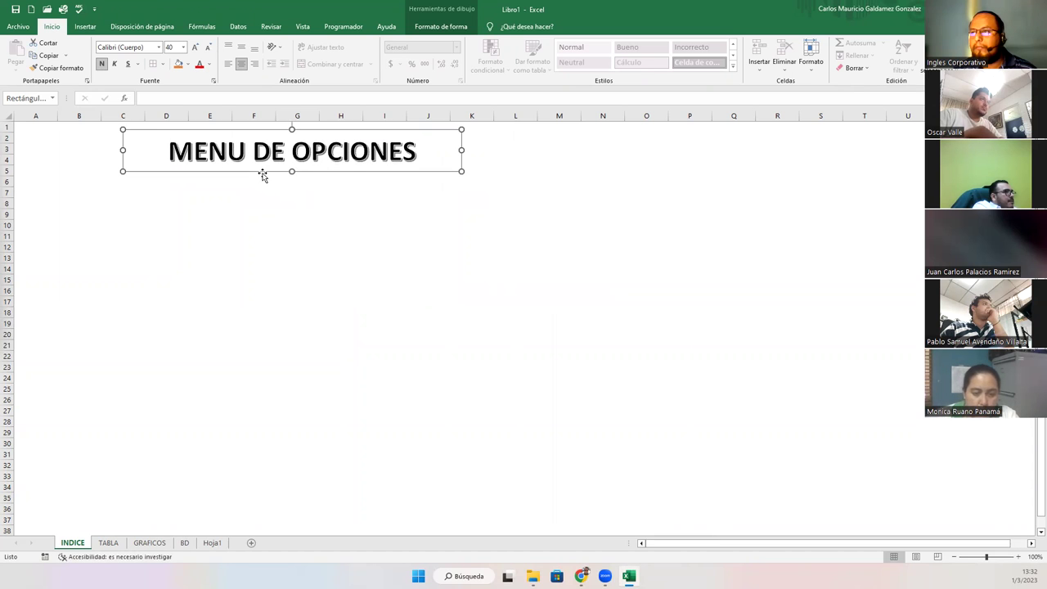
{"action": "left_click", "coordinate": [263, 266]}
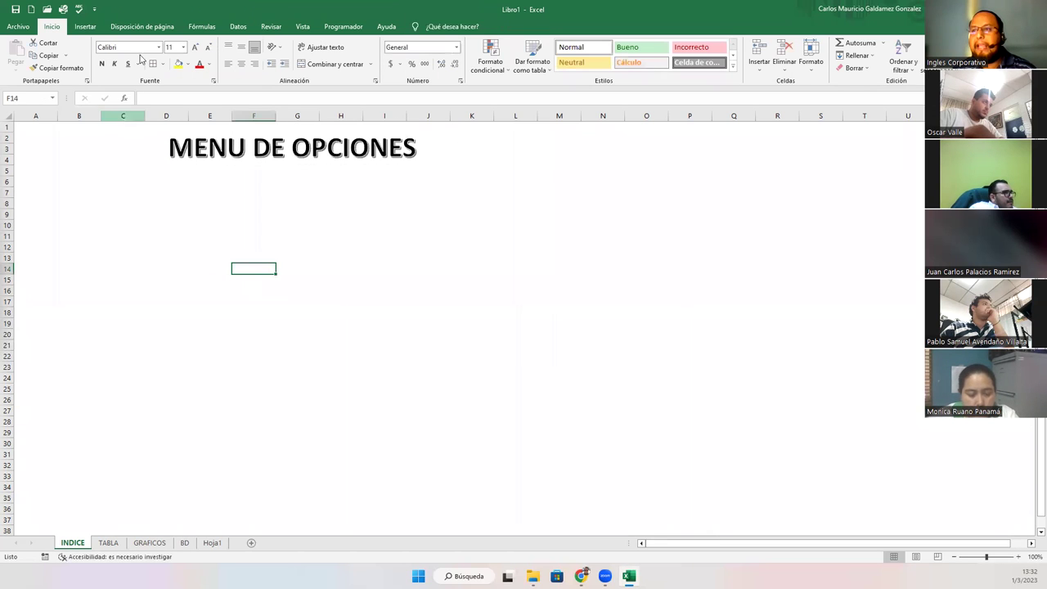
{"action": "left_click", "coordinate": [88, 28]}
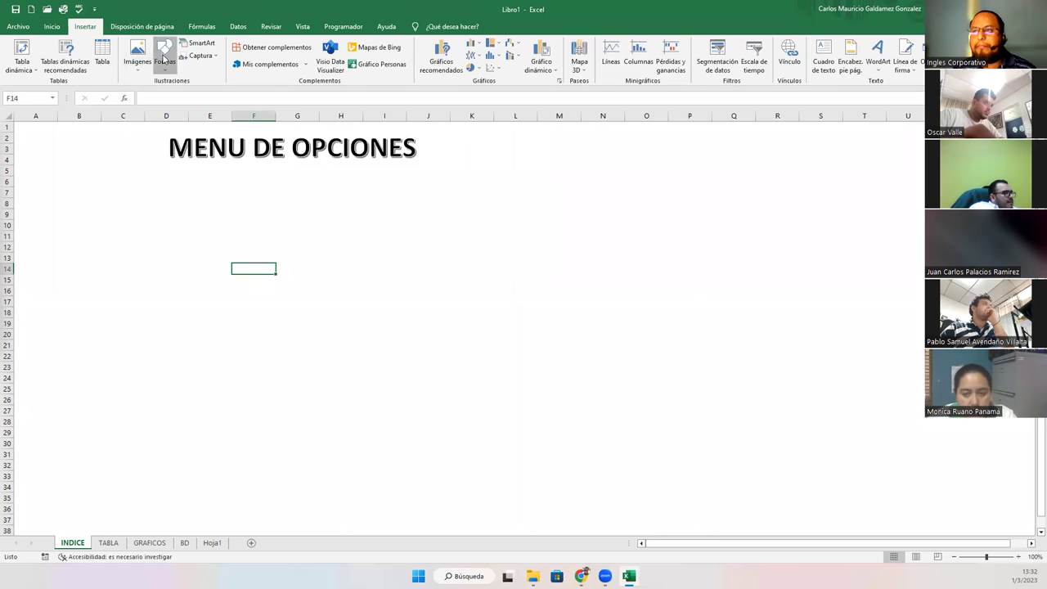
{"action": "left_click", "coordinate": [165, 59]}
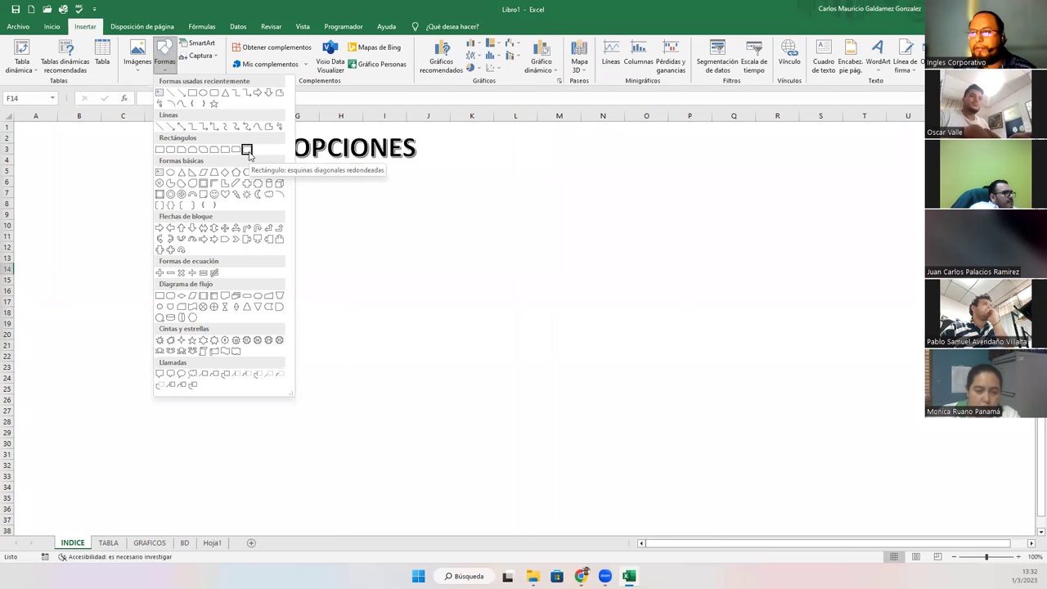
Draw a large diagonally rounded rectangle below the title and give it a light blue gradient style.
{"action": "left_click", "coordinate": [247, 151]}
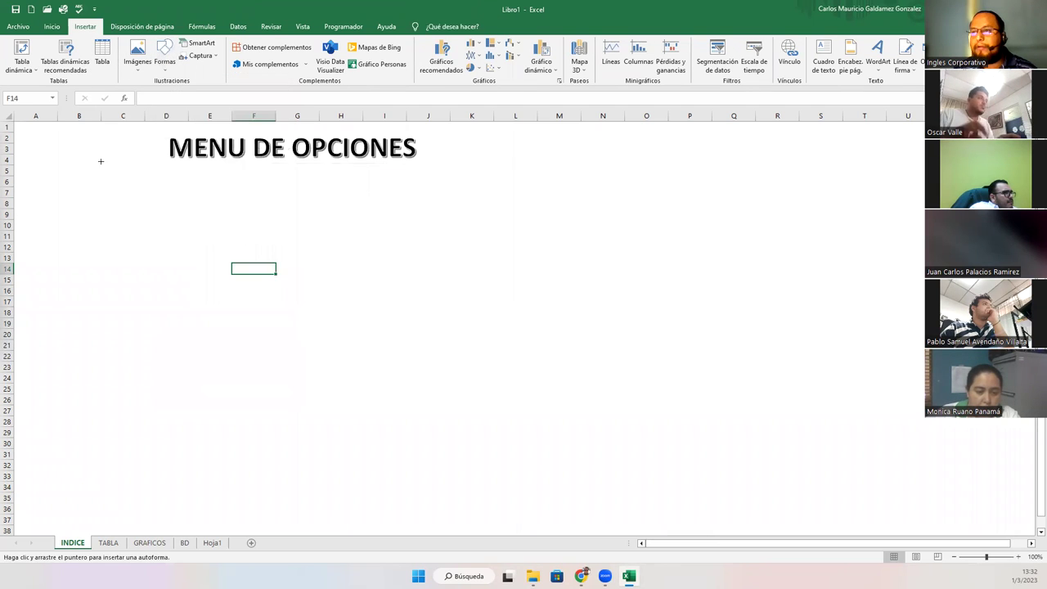
{"action": "left_click_drag", "start_coordinate": [54, 165], "coordinate": [570, 513]}
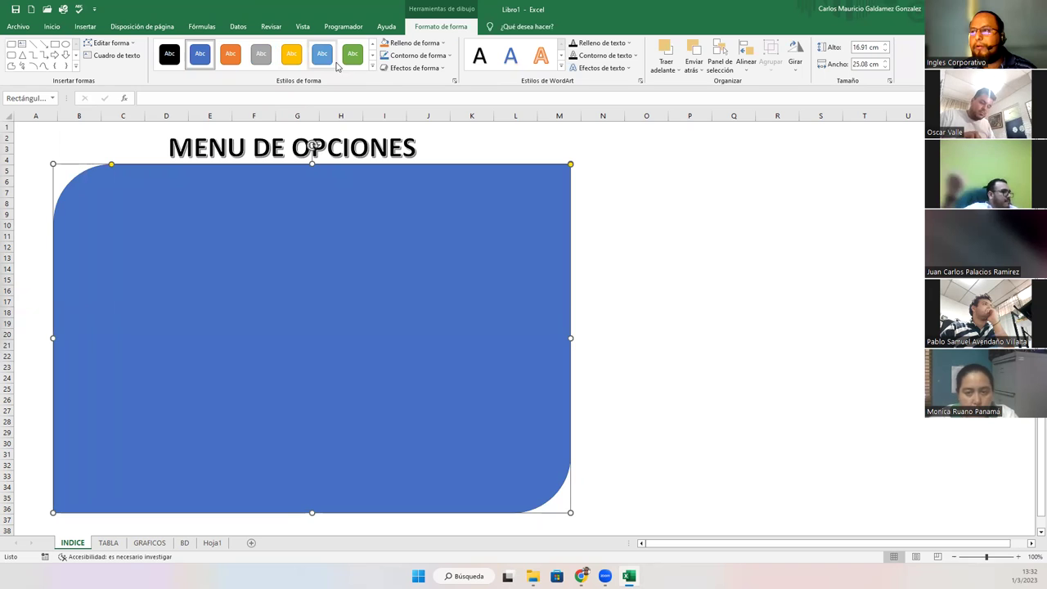
{"action": "left_click", "coordinate": [372, 66]}
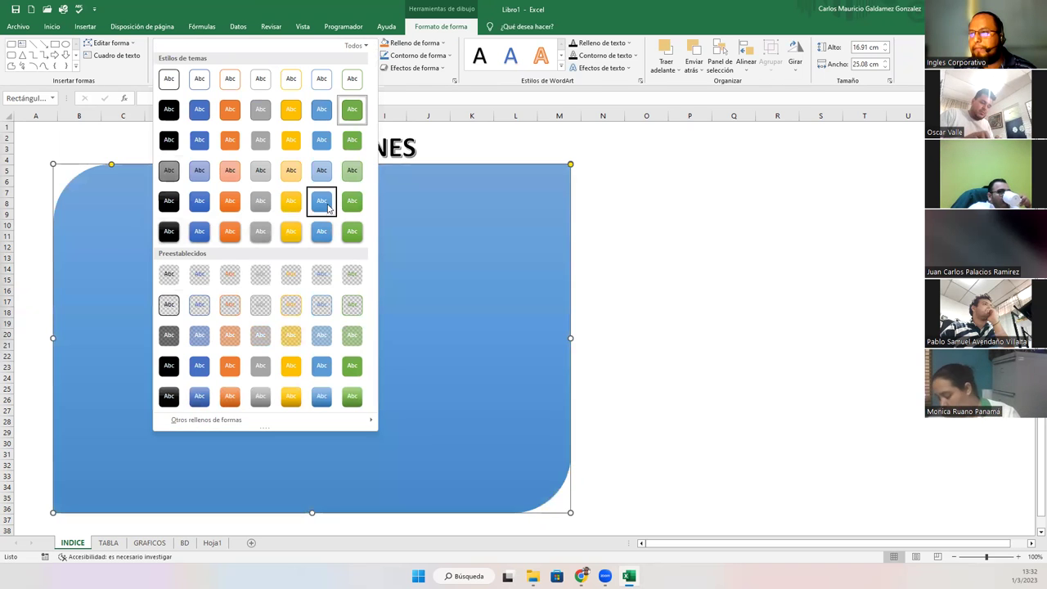
{"action": "left_click", "coordinate": [320, 200]}
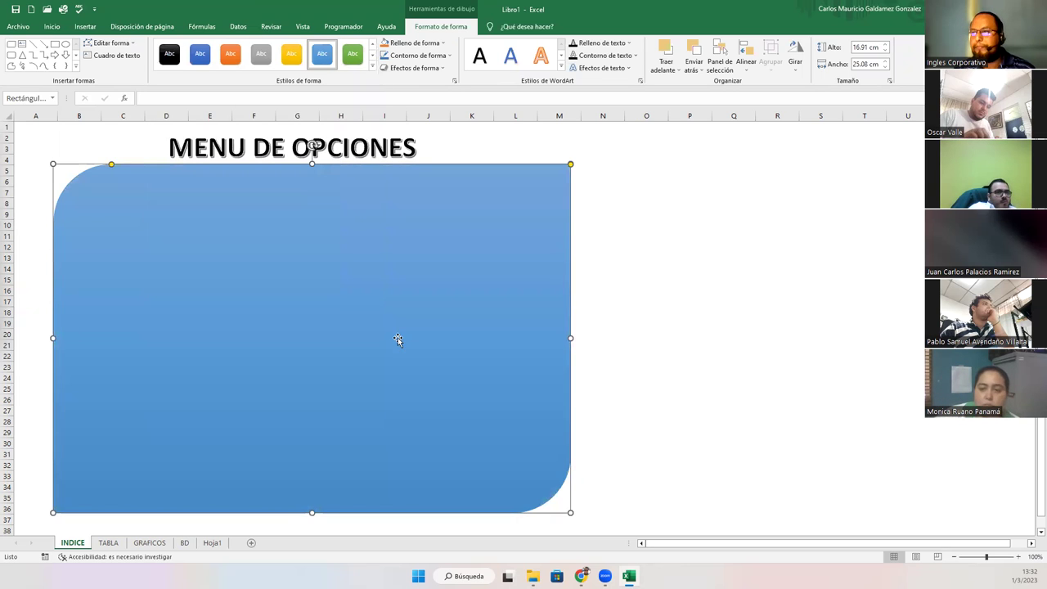
{"action": "left_click", "coordinate": [608, 254]}
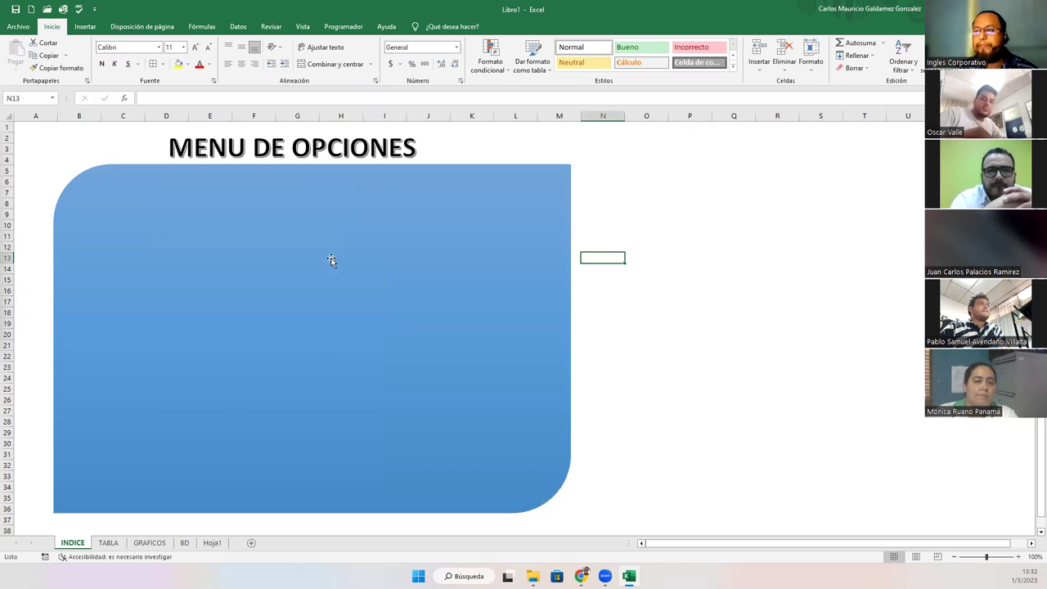
Draw a small rectangle inside the blue panel and label it TABLA.
{"action": "left_click", "coordinate": [322, 300]}
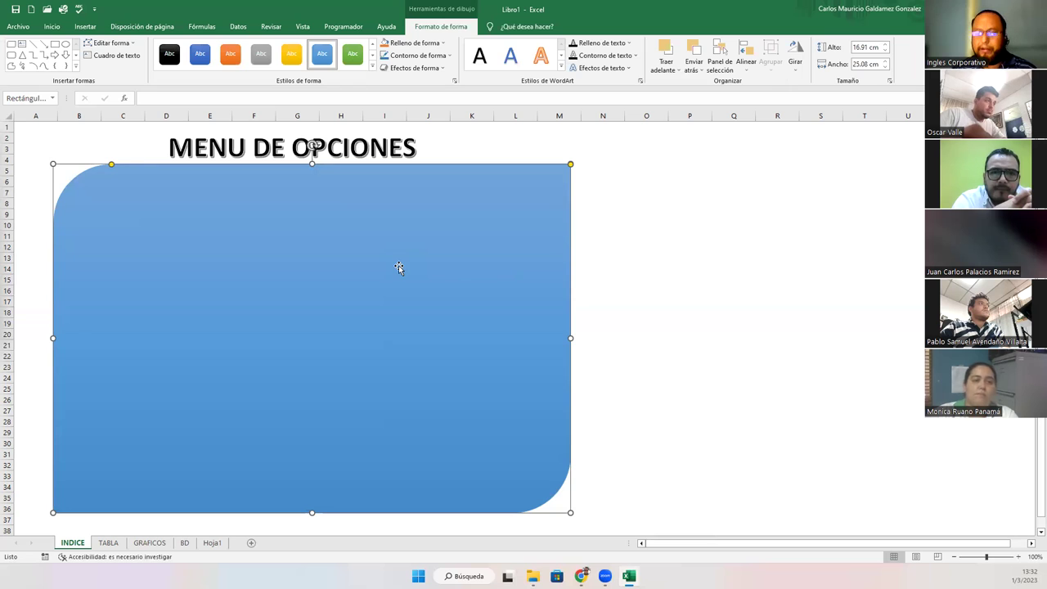
{"action": "left_click", "coordinate": [86, 27]}
{"action": "left_click", "coordinate": [170, 70]}
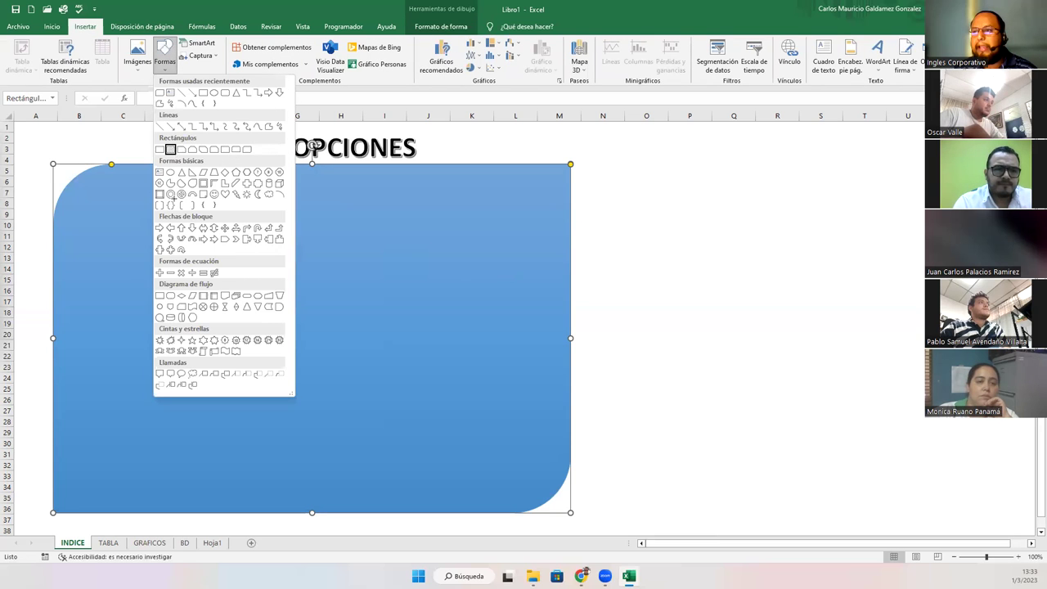
{"action": "left_click", "coordinate": [177, 151]}
{"action": "mouse_move", "coordinate": [128, 219]}
{"action": "left_mouse_down"}
{"action": "mouse_move", "coordinate": [222, 275]}
{"action": "mouse_move", "coordinate": [202, 286]}
{"action": "left_mouse_up"}
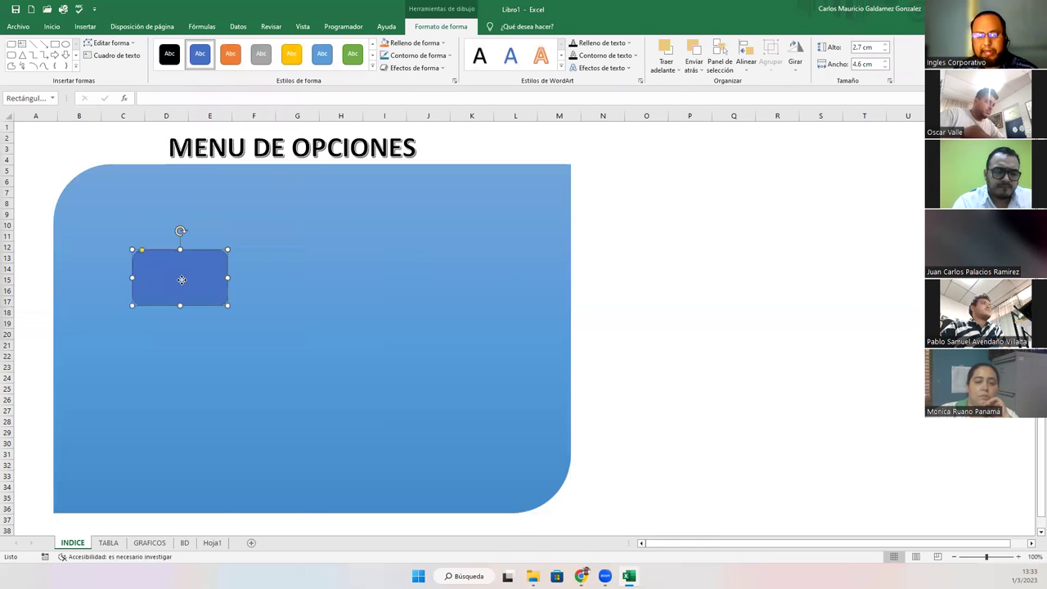
{"action": "right_click", "coordinate": [182, 280]}
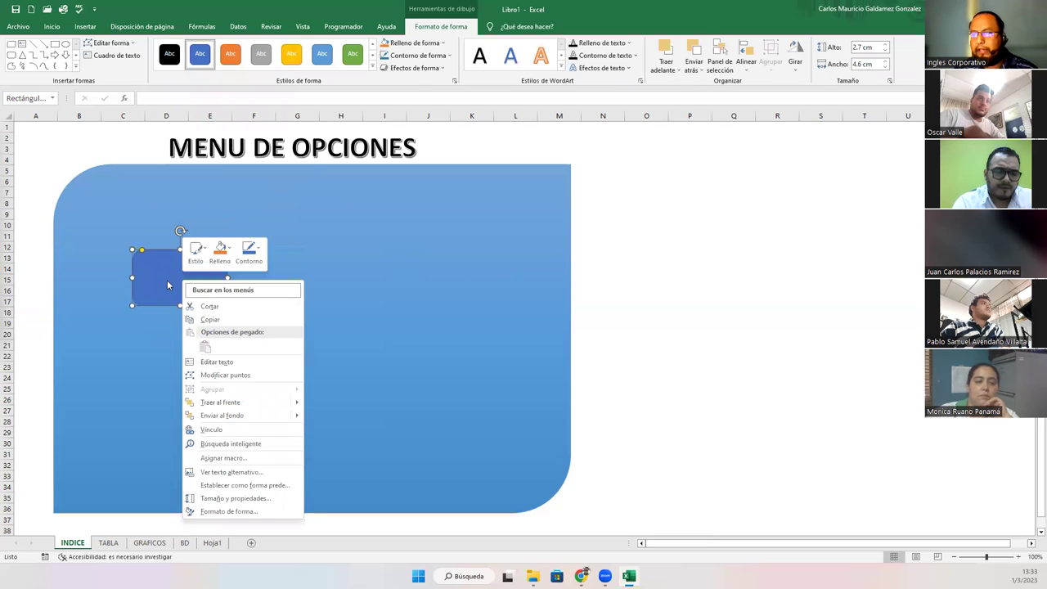
{"action": "right_click", "coordinate": [230, 370]}
{"action": "left_click", "coordinate": [218, 358]}
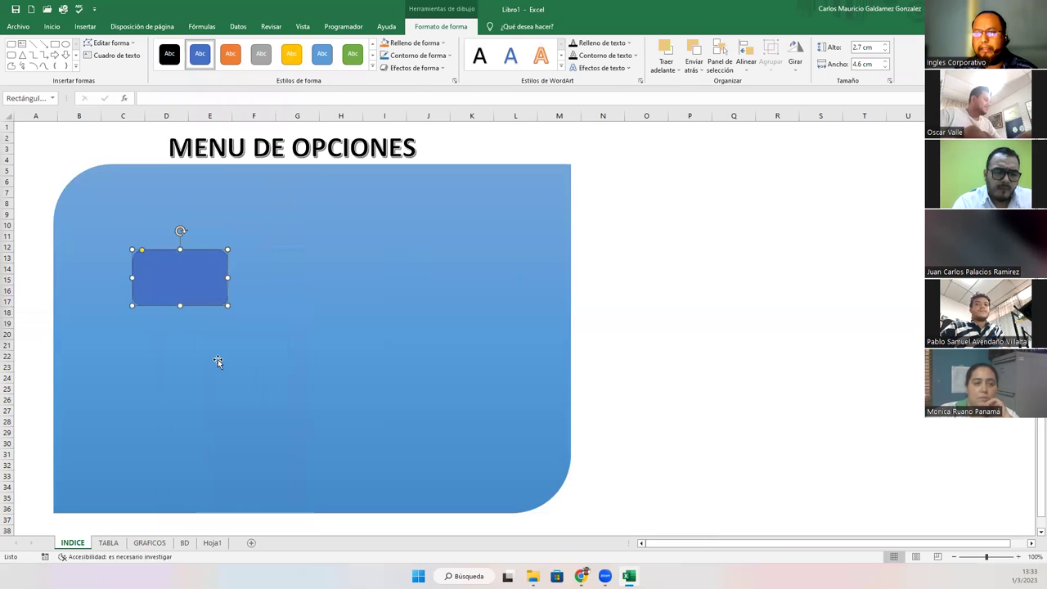
{"action": "type", "text": "TABLA"}
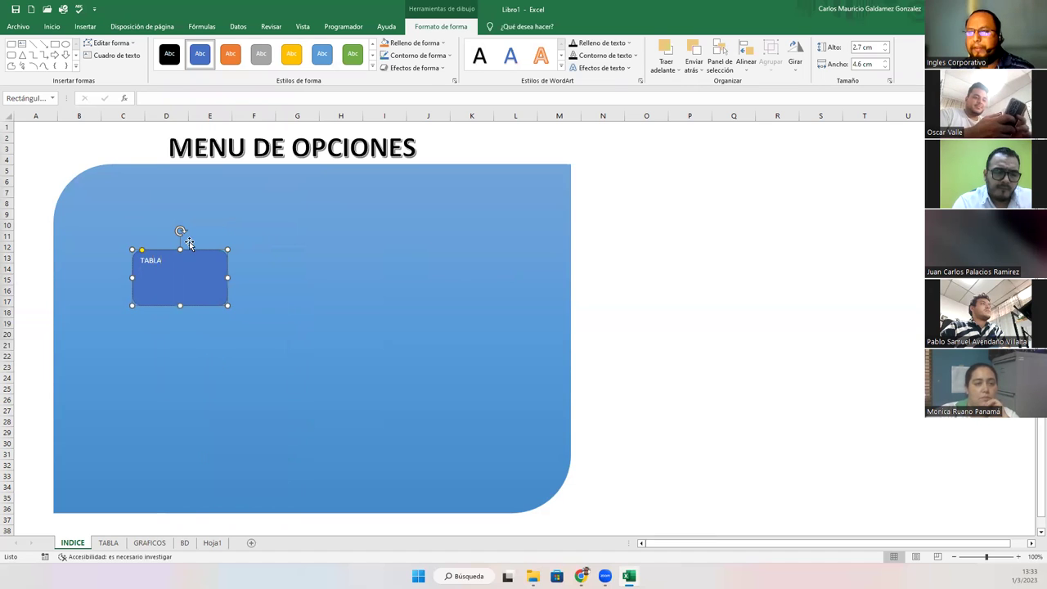
Center the TABLA label, enlarge it to 32 points, make it bold, and set Arial Black.
{"action": "left_click", "coordinate": [52, 26]}
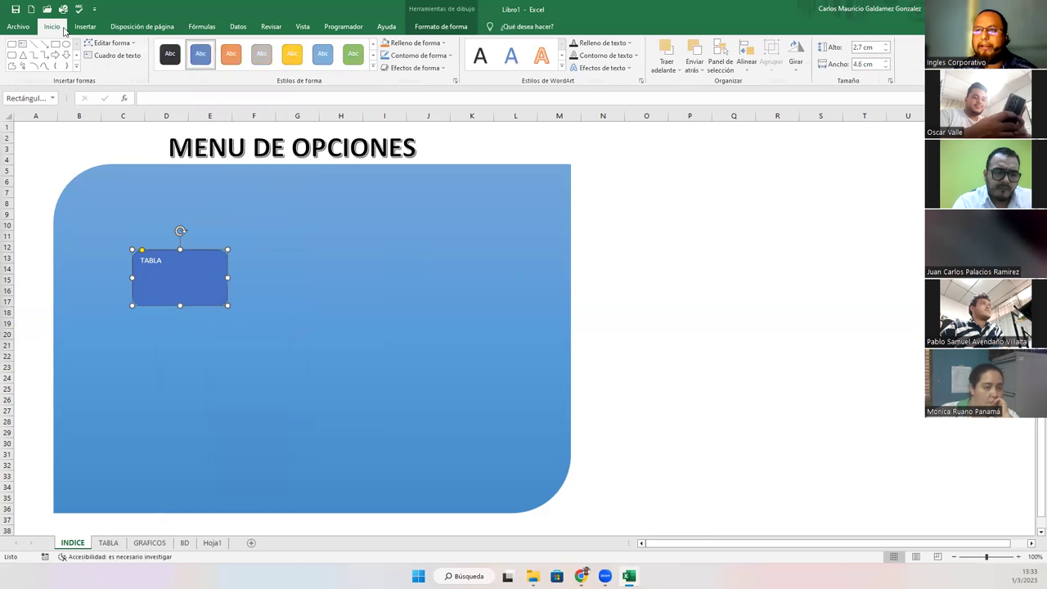
{"action": "left_click", "coordinate": [241, 65]}
{"action": "left_click", "coordinate": [241, 46]}
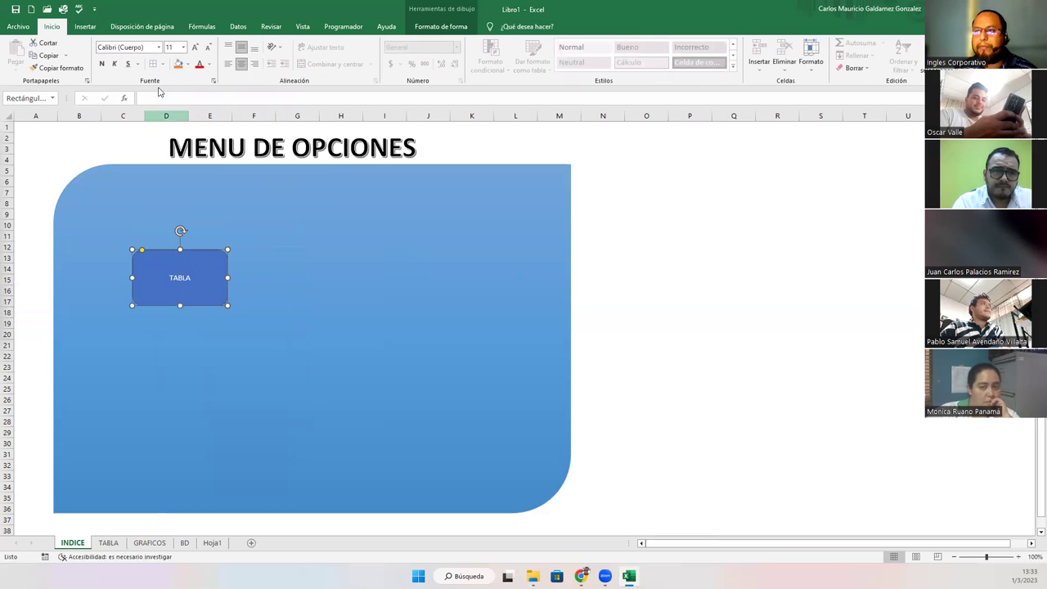
{"action": "left_click", "coordinate": [194, 47]}
{"action": "left_click", "coordinate": [194, 46]}
{"action": "left_click", "coordinate": [194, 46]}
{"action": "left_click", "coordinate": [194, 47]}
{"action": "left_click", "coordinate": [194, 47]}
{"action": "left_click", "coordinate": [194, 46]}
{"action": "left_click", "coordinate": [100, 64]}
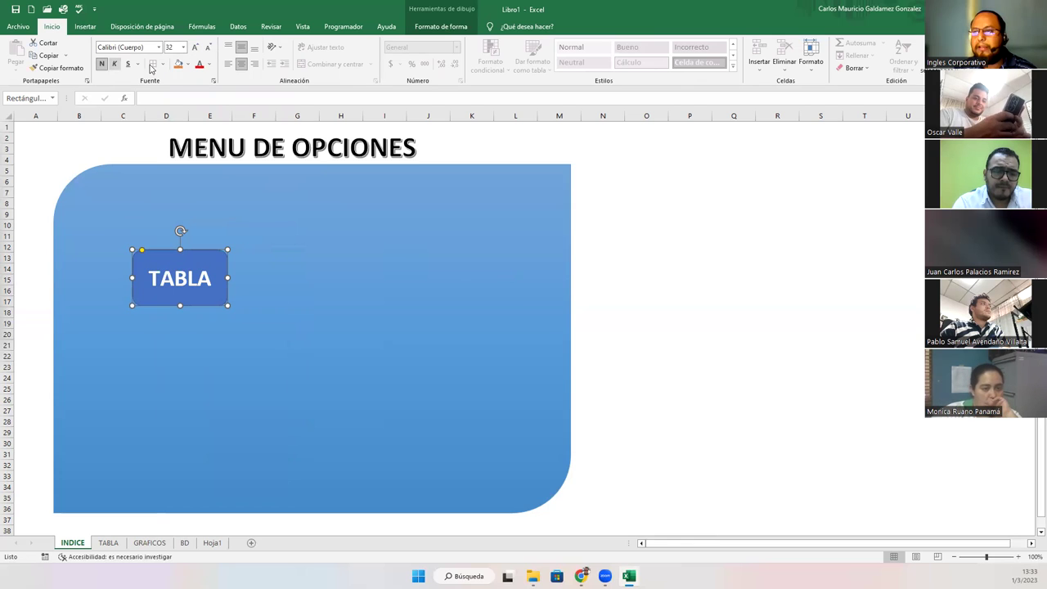
{"action": "left_click", "coordinate": [158, 46]}
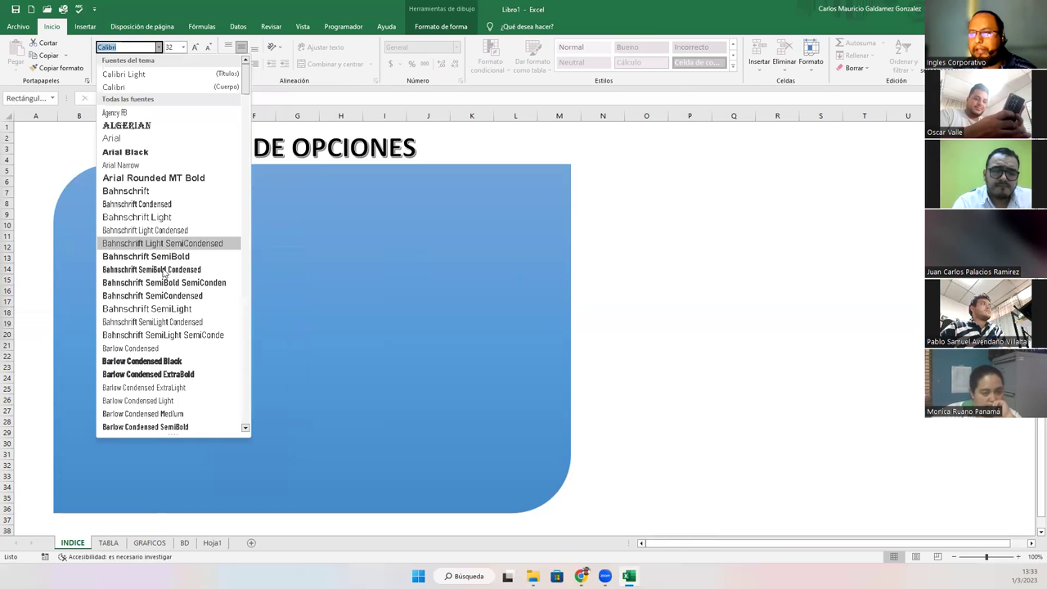
{"action": "left_click", "coordinate": [130, 151]}
Widen the TABLA box and place copies of it around the panel.
{"action": "left_click_drag", "start_coordinate": [228, 278], "coordinate": [467, 280]}
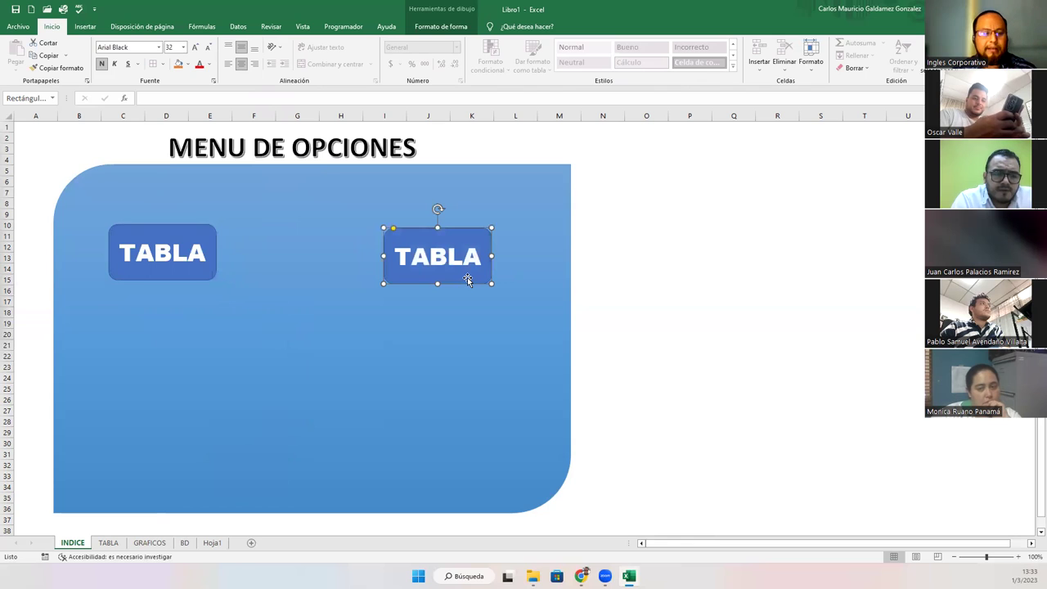
{"action": "left_click_drag", "start_coordinate": [444, 276], "coordinate": [168, 416]}
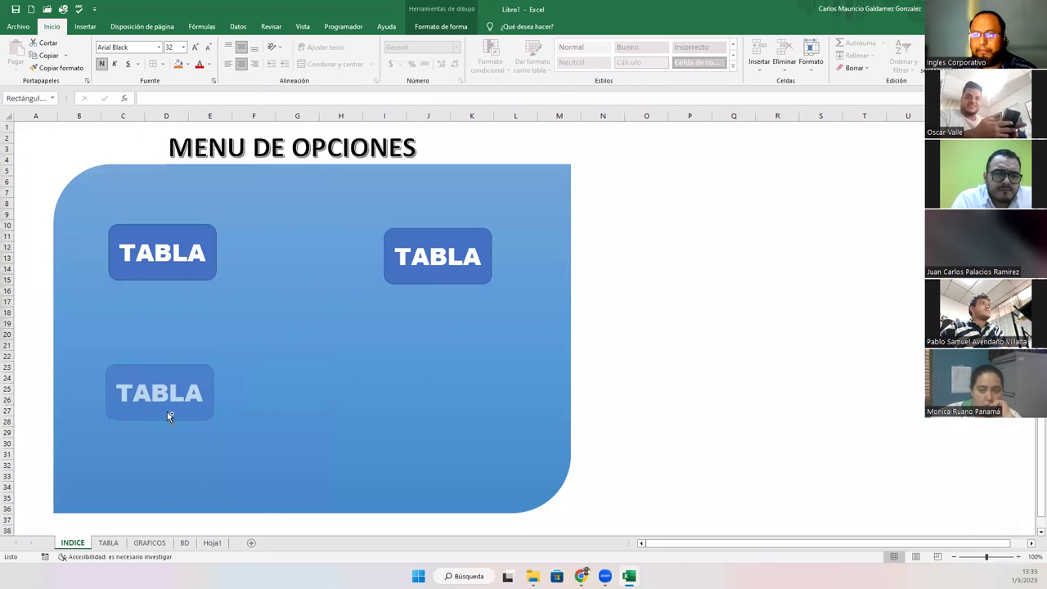
{"action": "left_click_drag", "start_coordinate": [168, 416], "coordinate": [476, 392]}
Relabel the top-right copy GRAFICOS, shrunk to fit one line, and the lower-left copy BD.
{"action": "double_click", "coordinate": [433, 261]}
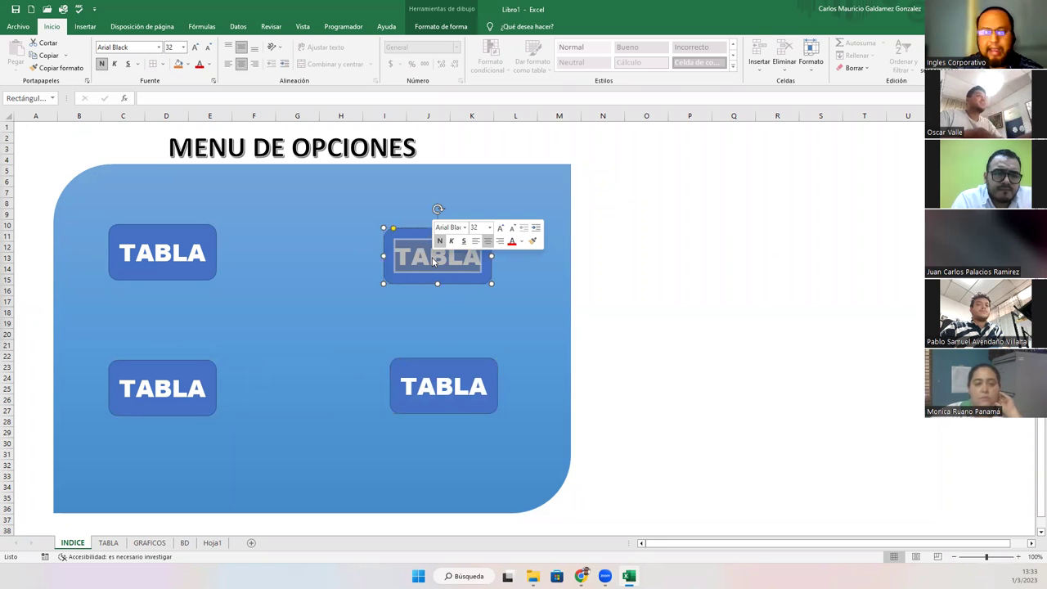
{"action": "type", "text": "GRAFICOS"}
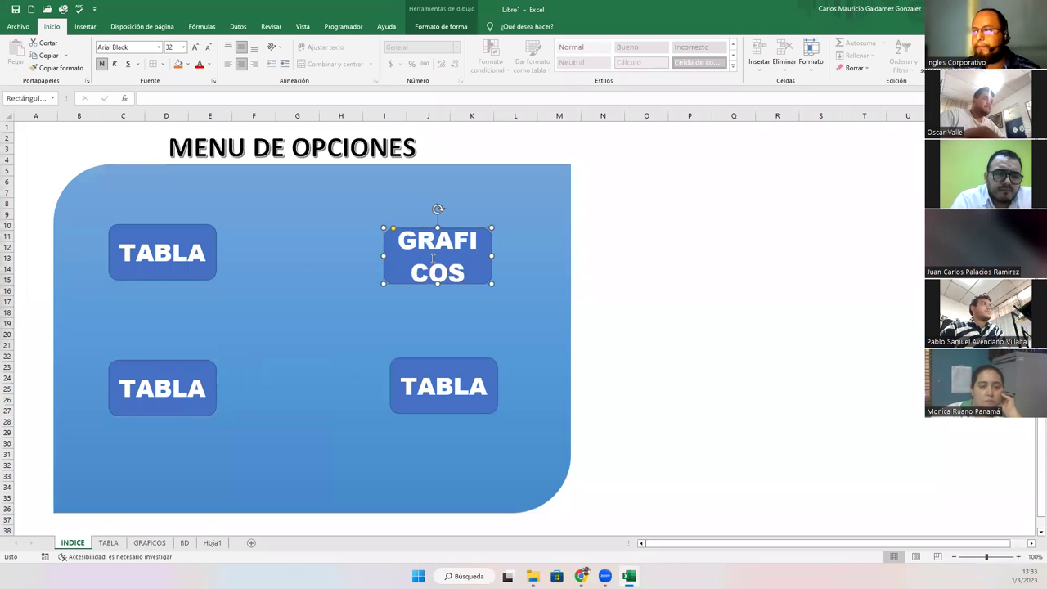
{"action": "key", "text": "BackSpace"}
{"action": "key", "text": "BackSpace"}
{"action": "key", "text": "BackSpace"}
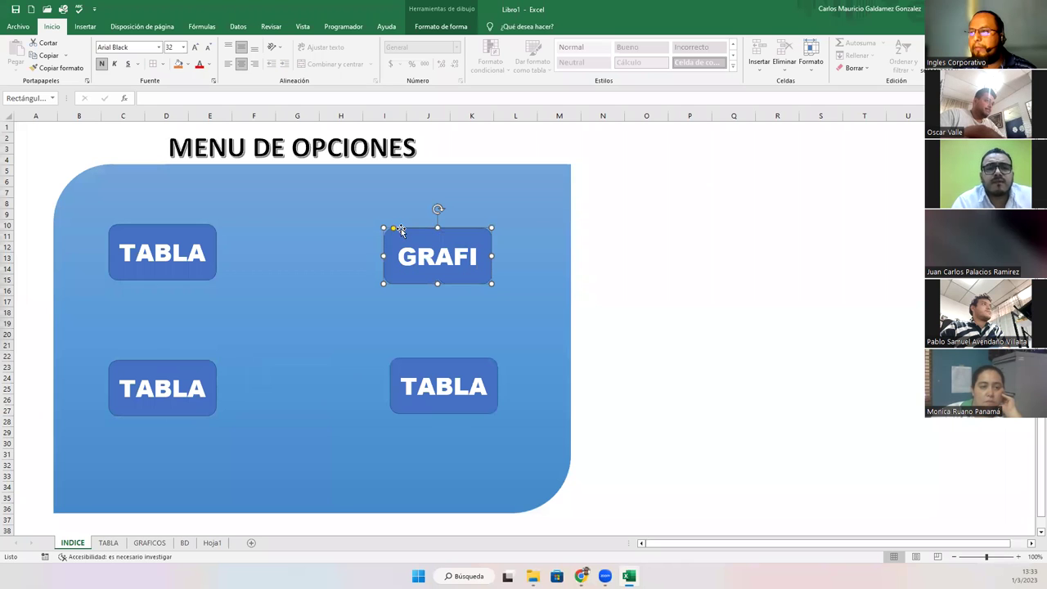
{"action": "left_click", "coordinate": [207, 49]}
{"action": "double_click", "coordinate": [207, 49]}
{"action": "double_click", "coordinate": [207, 49]}
{"action": "left_click", "coordinate": [156, 393]}
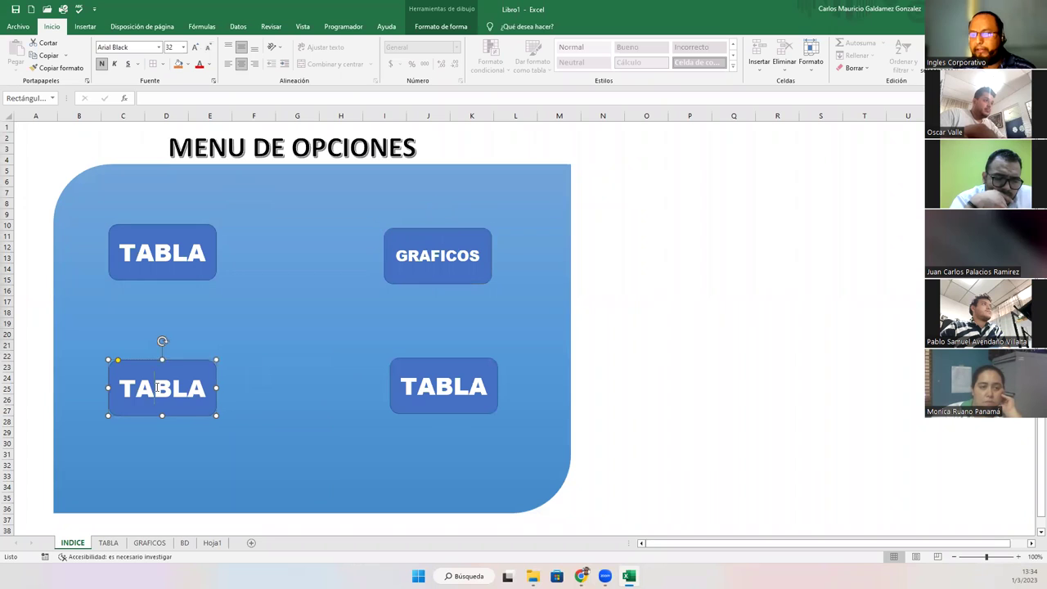
{"action": "double_click", "coordinate": [157, 392]}
{"action": "type", "text": "BD"}
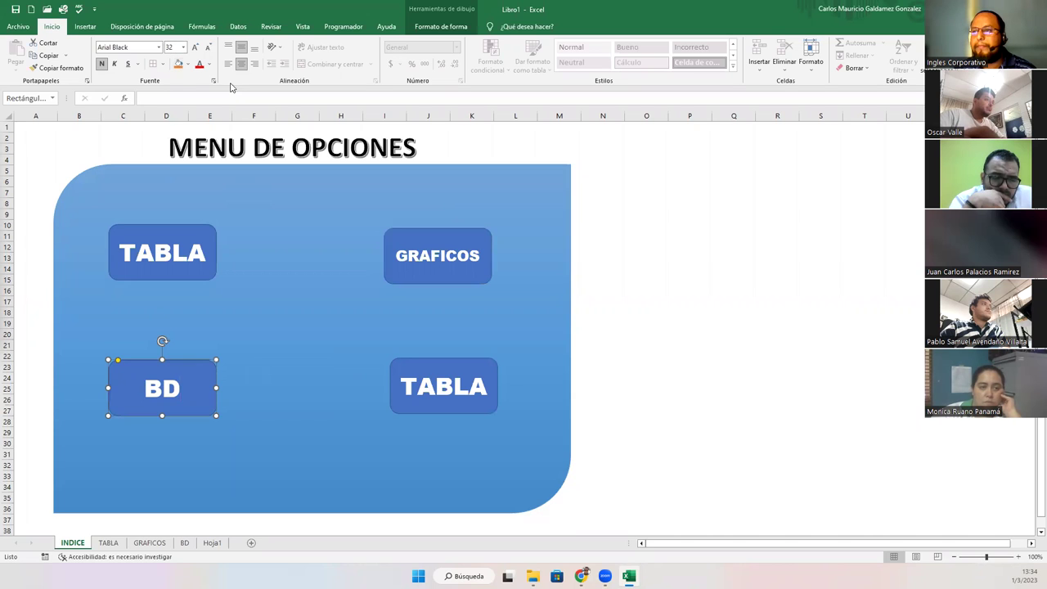
Relabel the lower-right copy INFORME and shrink its text until it fits on one line.
{"action": "left_click", "coordinate": [453, 386]}
{"action": "double_click", "coordinate": [454, 386]}
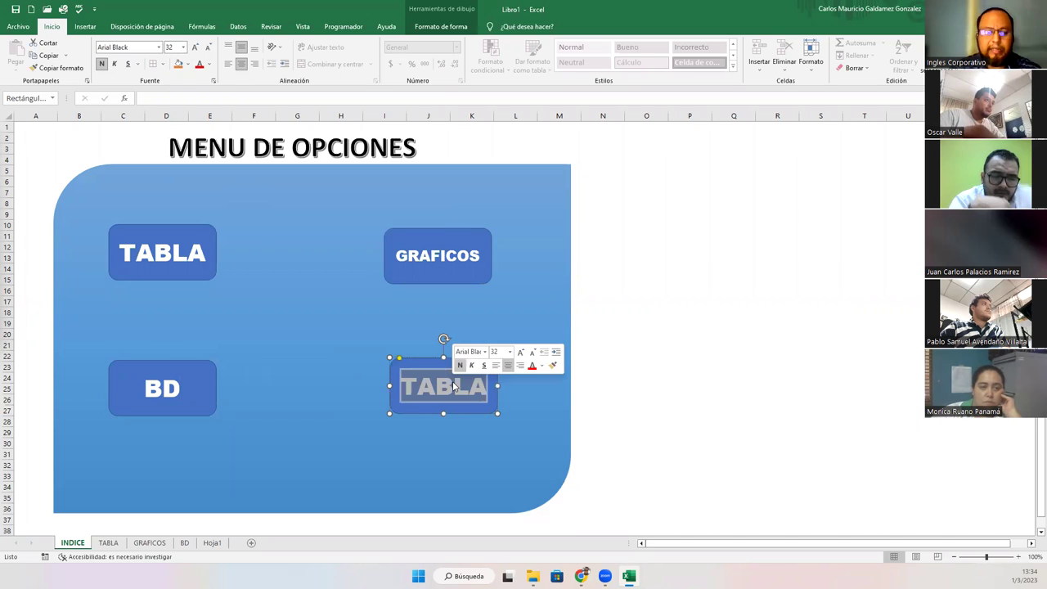
{"action": "type", "text": "INFORME"}
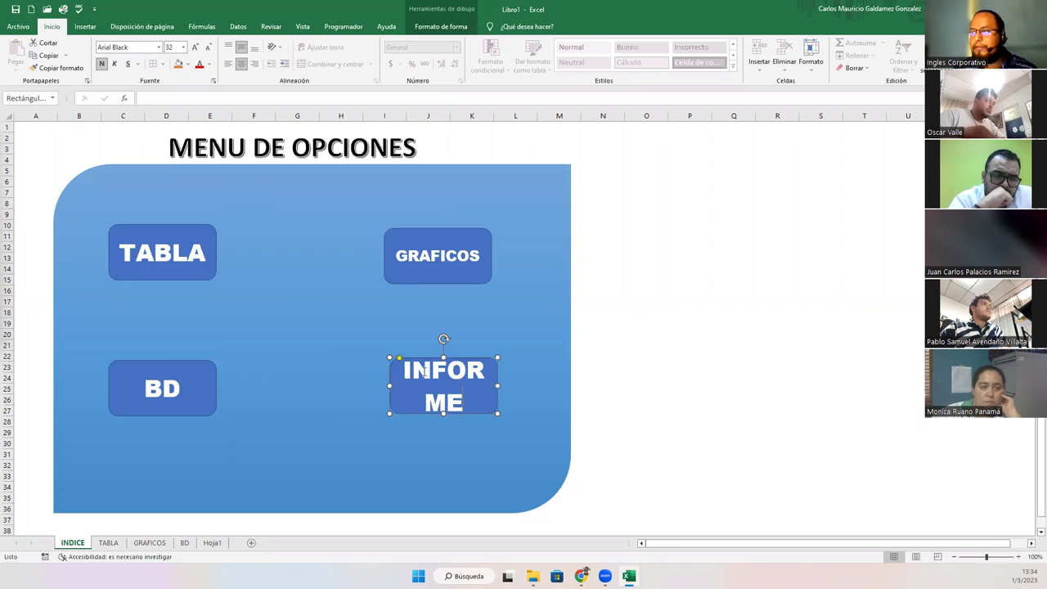
{"action": "key", "text": "BackSpace"}
{"action": "key", "text": "BackSpace"}
{"action": "left_click", "coordinate": [204, 49]}
{"action": "left_click", "coordinate": [204, 49]}
{"action": "left_click", "coordinate": [205, 50]}
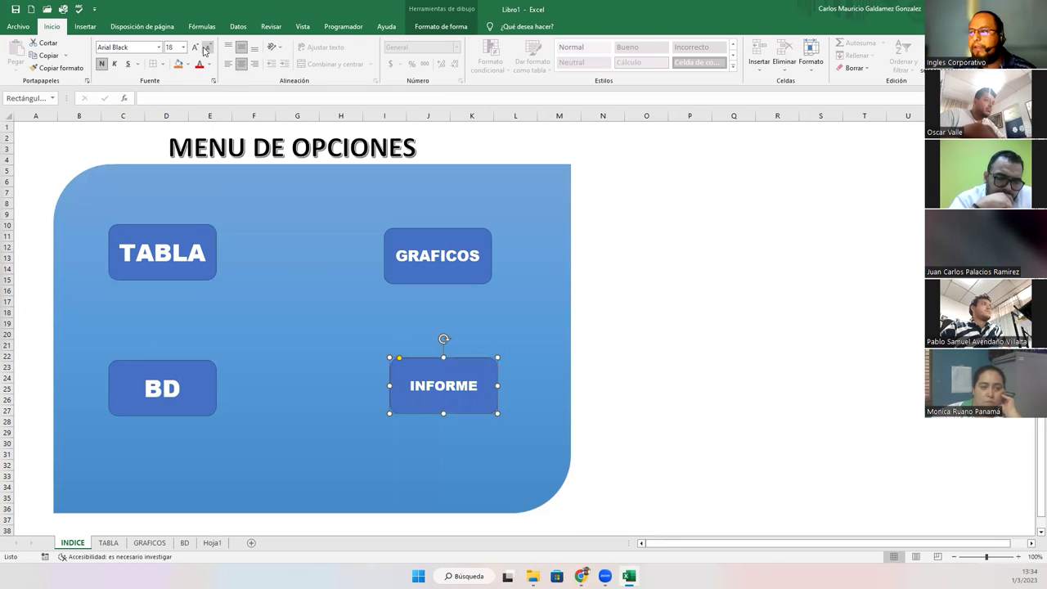
{"action": "left_click", "coordinate": [134, 252]}
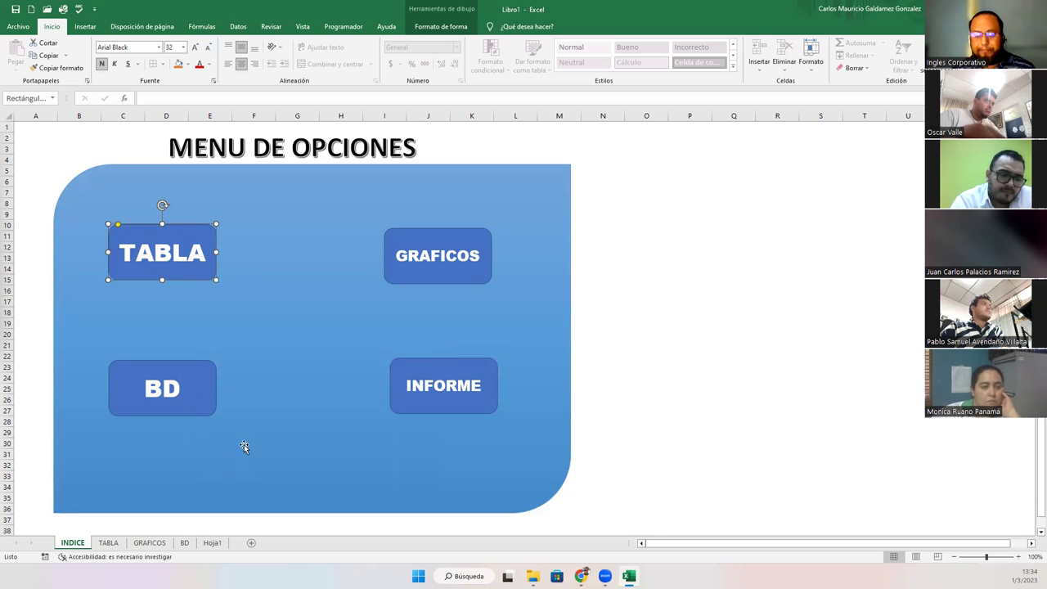
Hyperlink the TABLA button to cell A1 of the TABLA sheet in this workbook.
{"action": "left_click", "coordinate": [297, 317]}
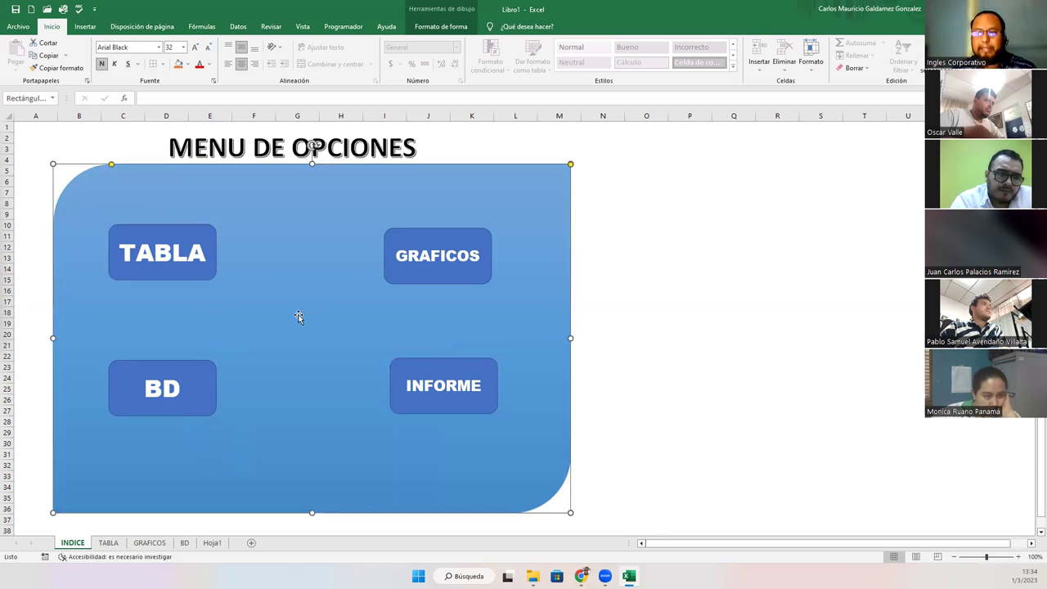
{"action": "right_click", "coordinate": [171, 246]}
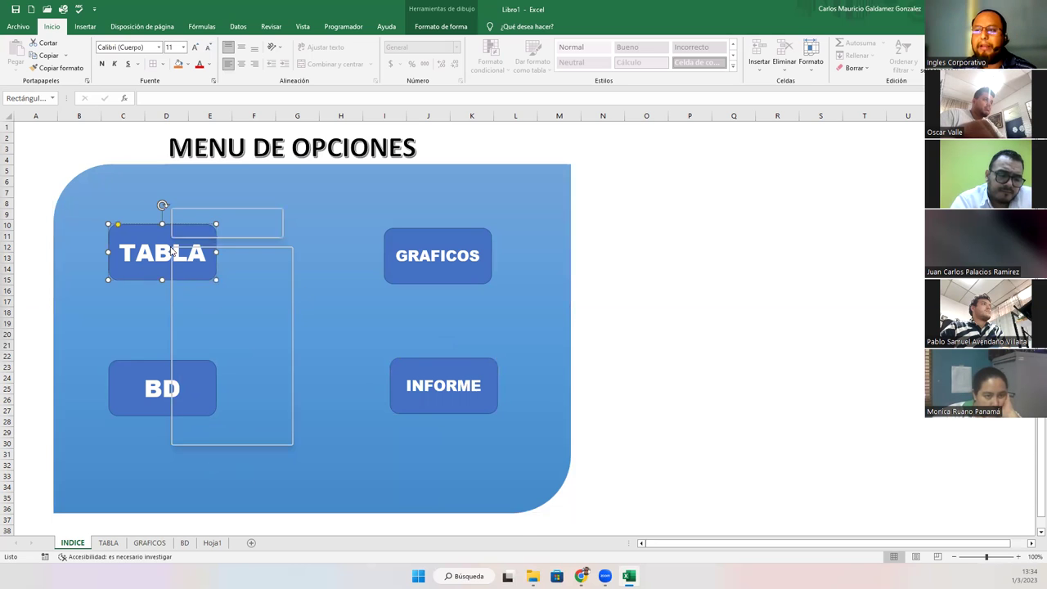
{"action": "left_click", "coordinate": [135, 234]}
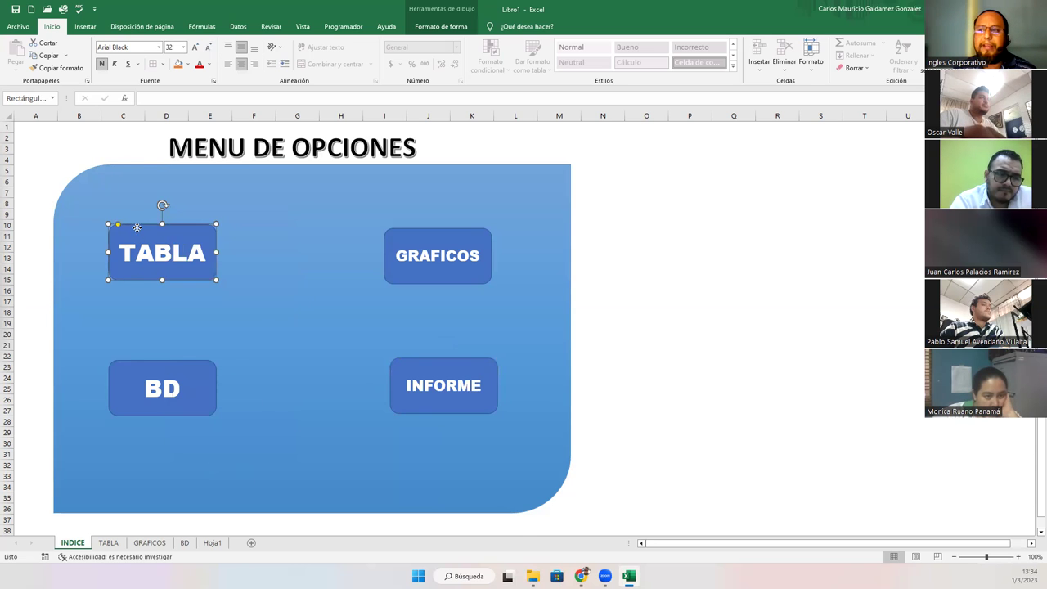
{"action": "right_click", "coordinate": [137, 227]}
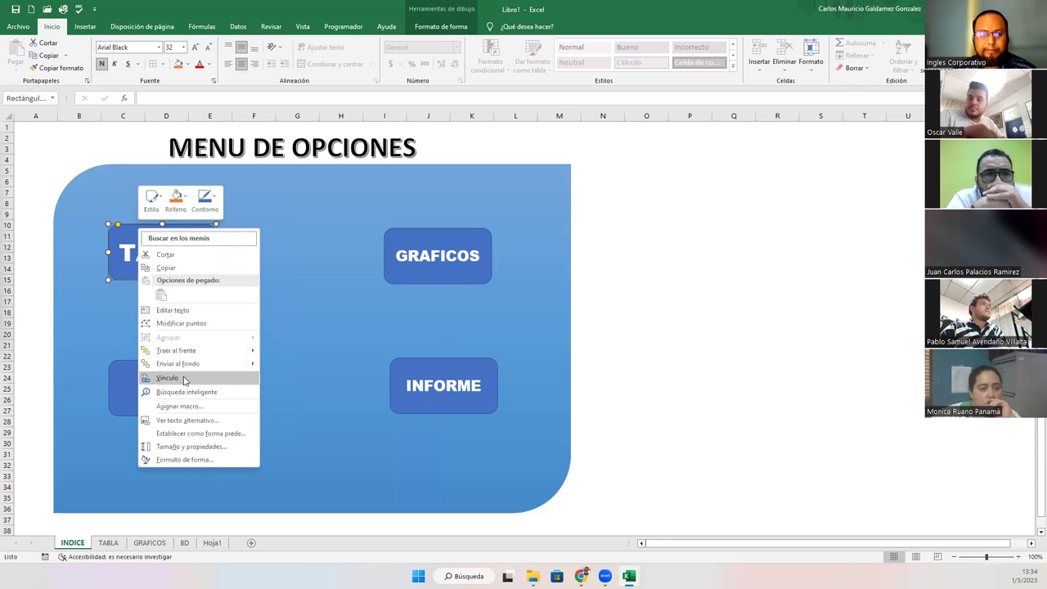
{"action": "right_click", "coordinate": [132, 228]}
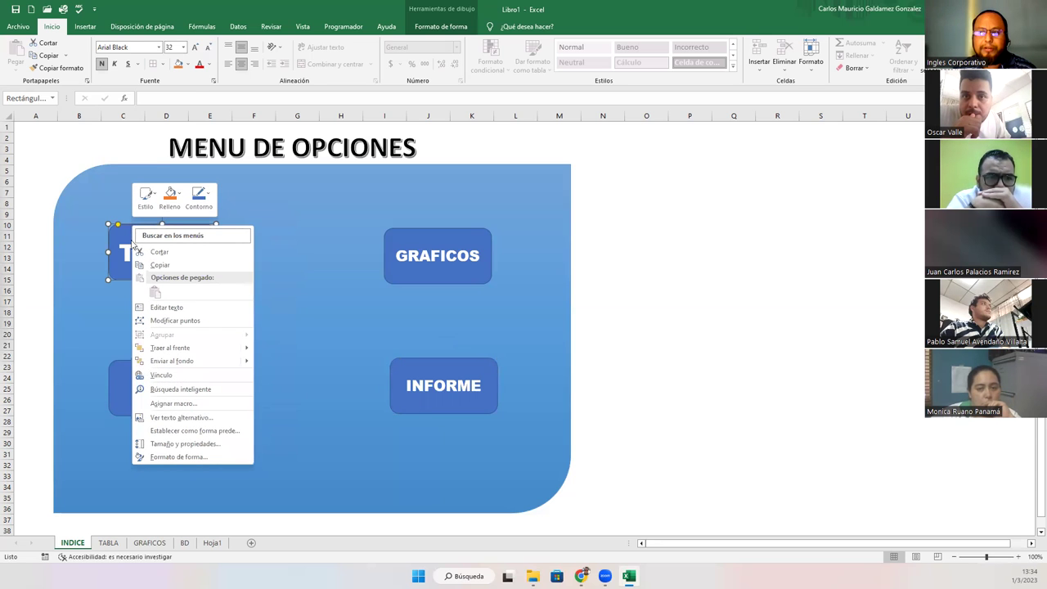
{"action": "left_click", "coordinate": [168, 375]}
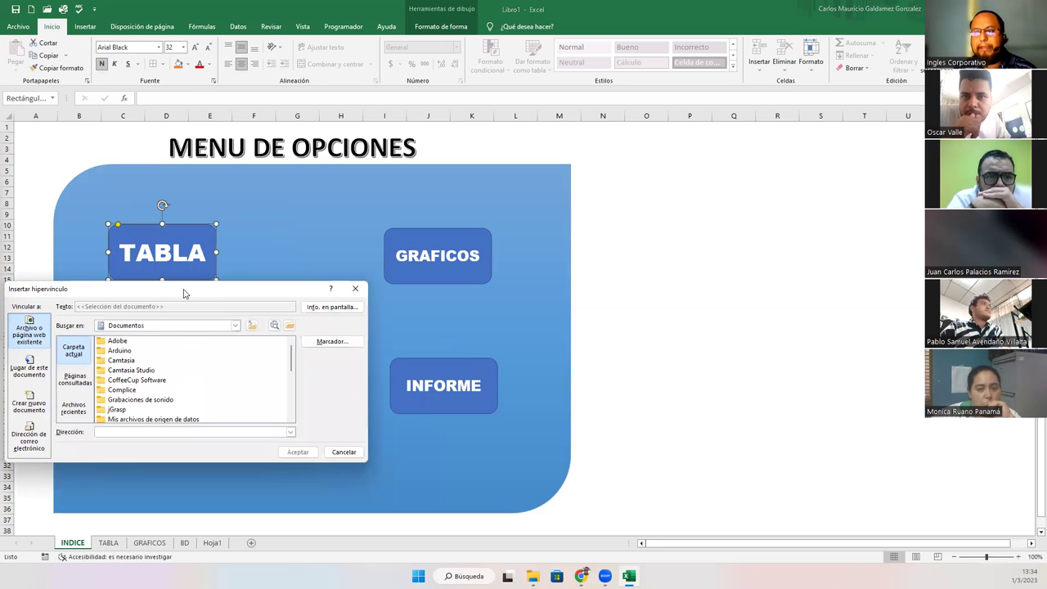
{"action": "left_click_drag", "start_coordinate": [184, 293], "coordinate": [469, 186]}
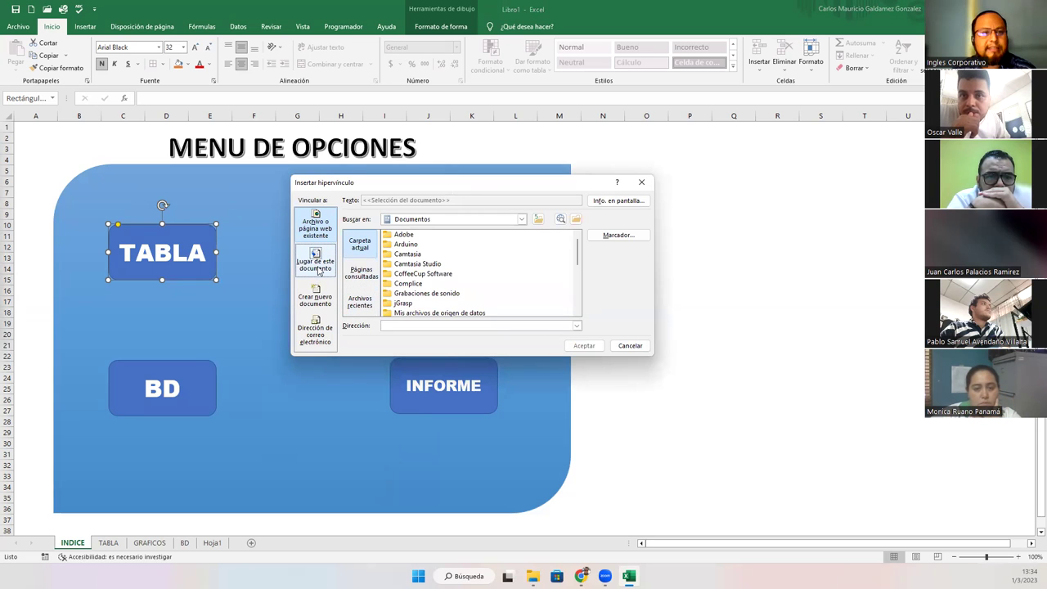
{"action": "left_click", "coordinate": [319, 271]}
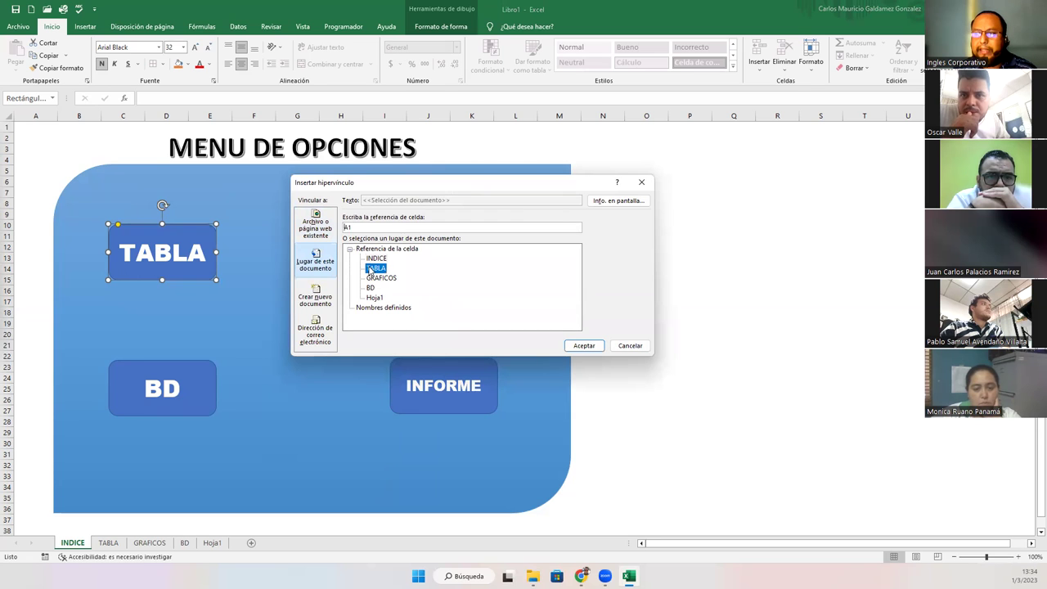
{"action": "left_click", "coordinate": [583, 346]}
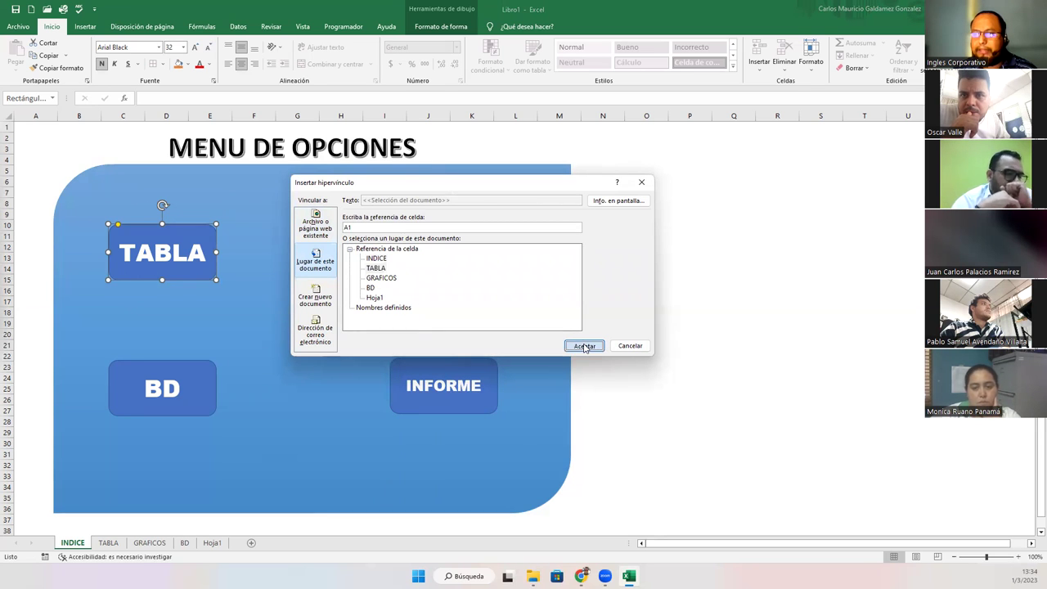
{"action": "left_click", "coordinate": [249, 284]}
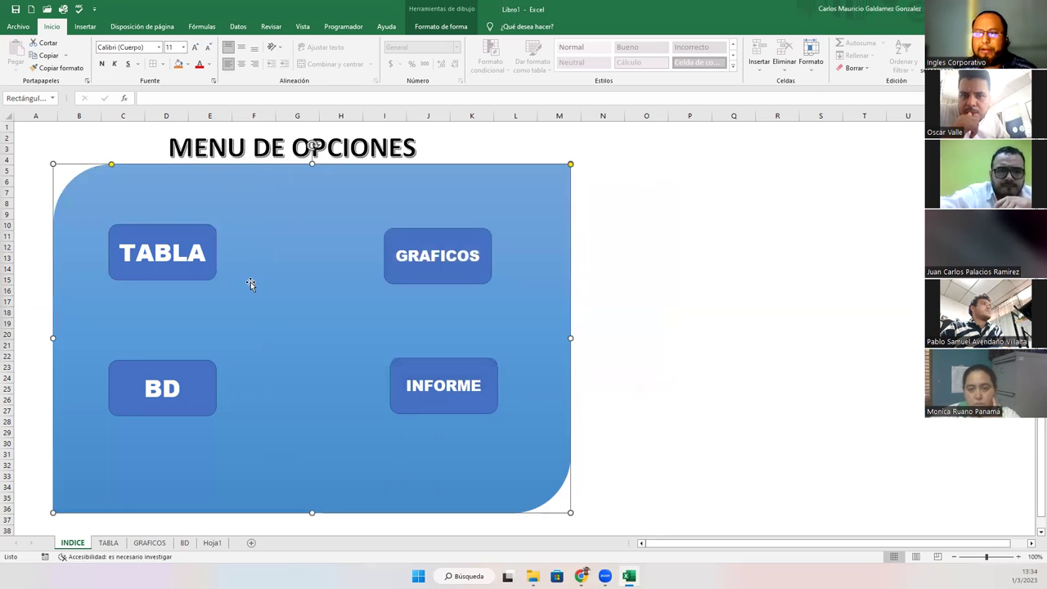
{"action": "left_click", "coordinate": [618, 282]}
{"action": "mouse_move", "coordinate": [162, 258]}
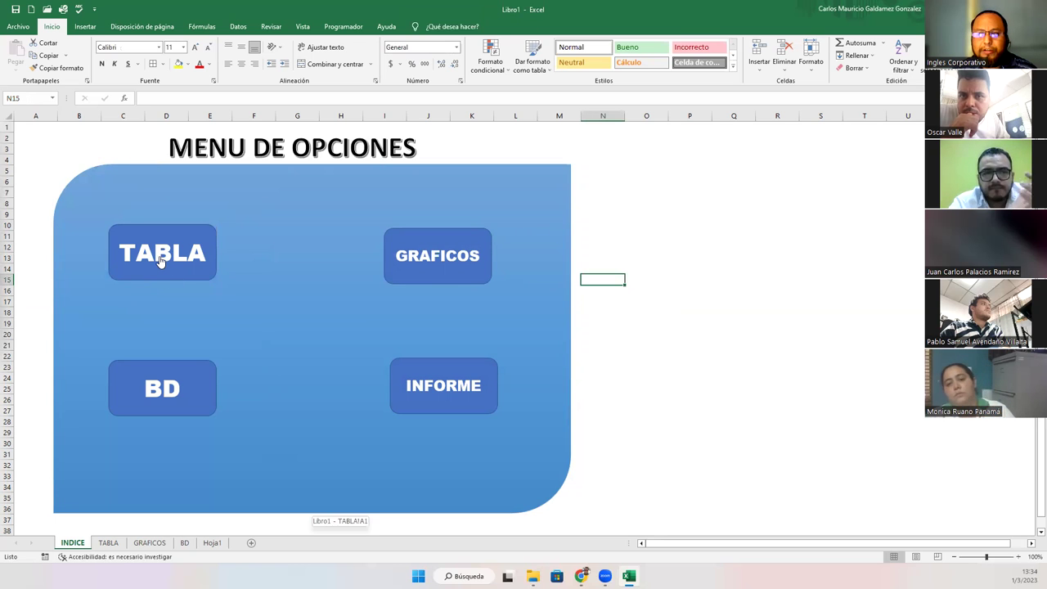
Follow the TABLA link and title A1 'TABLA', 'Graficos' and 'Base de datos' on the TABLA, GRAFICOS and BD sheets.
{"action": "left_click", "coordinate": [161, 261]}
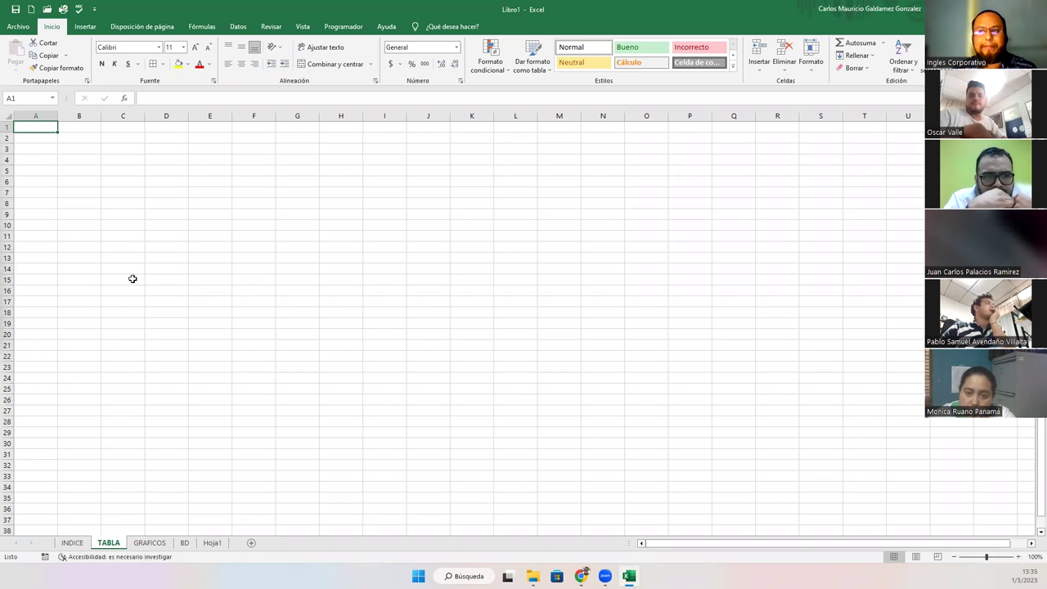
{"action": "type", "text": "ta"}
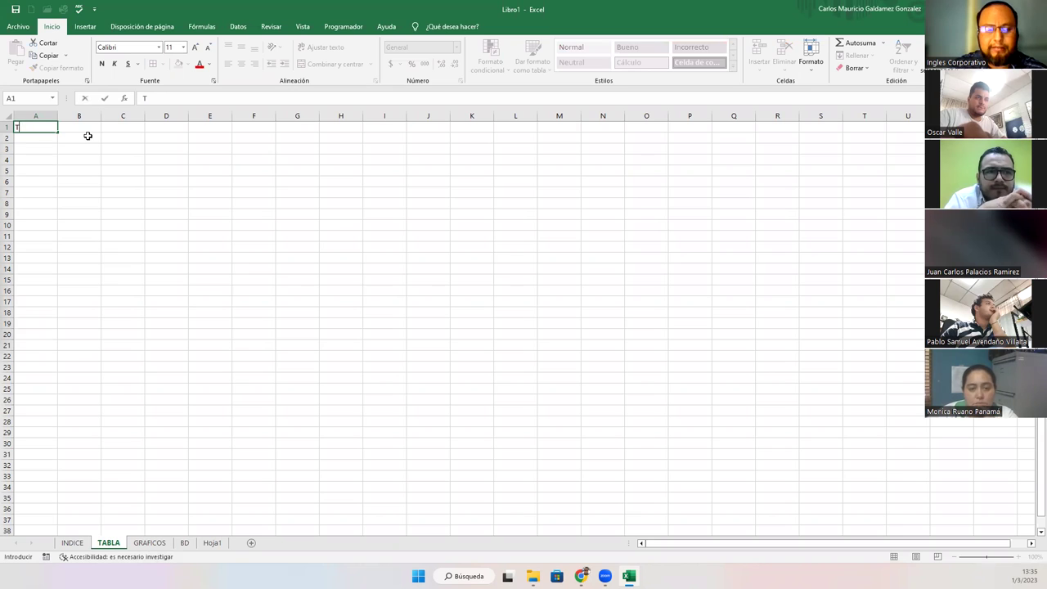
{"action": "key", "text": "Return"}
{"action": "left_click", "coordinate": [141, 542]}
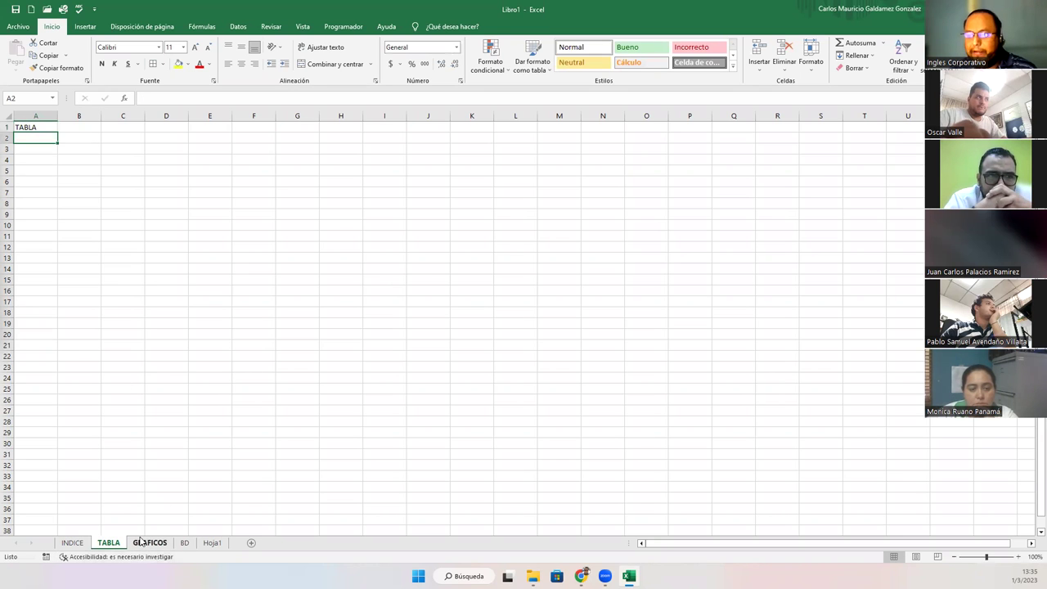
{"action": "type", "text": "Fa"}
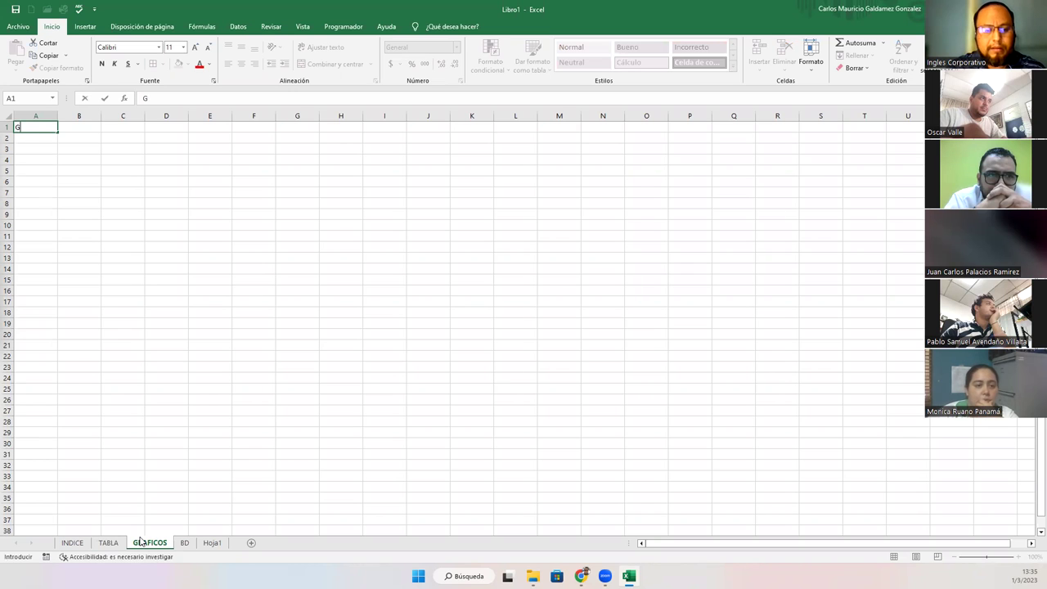
{"action": "key", "text": "Return"}
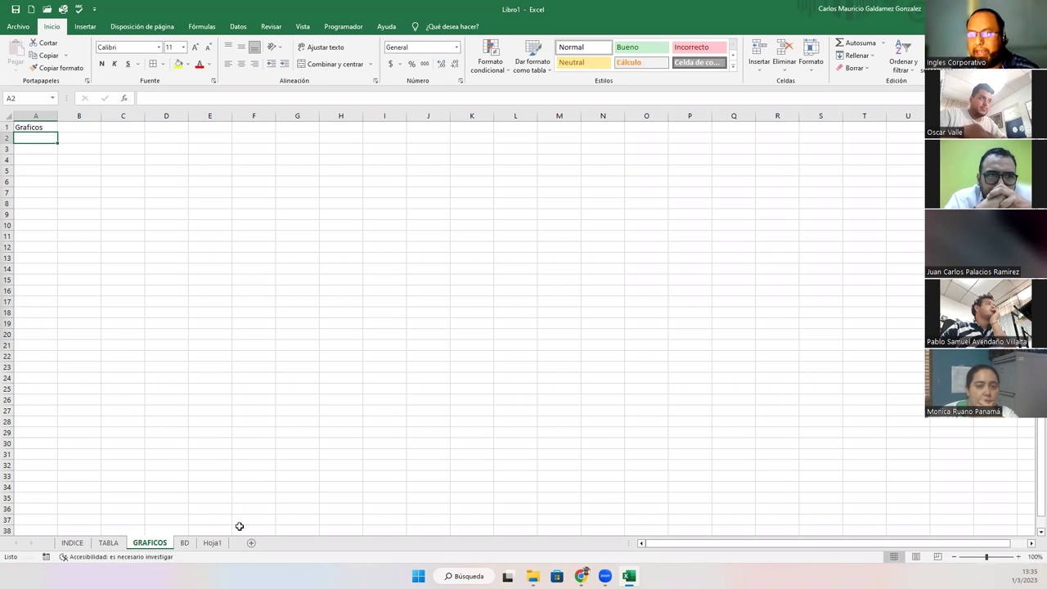
{"action": "left_click", "coordinate": [186, 542]}
{"action": "type", "text": "Ba"}
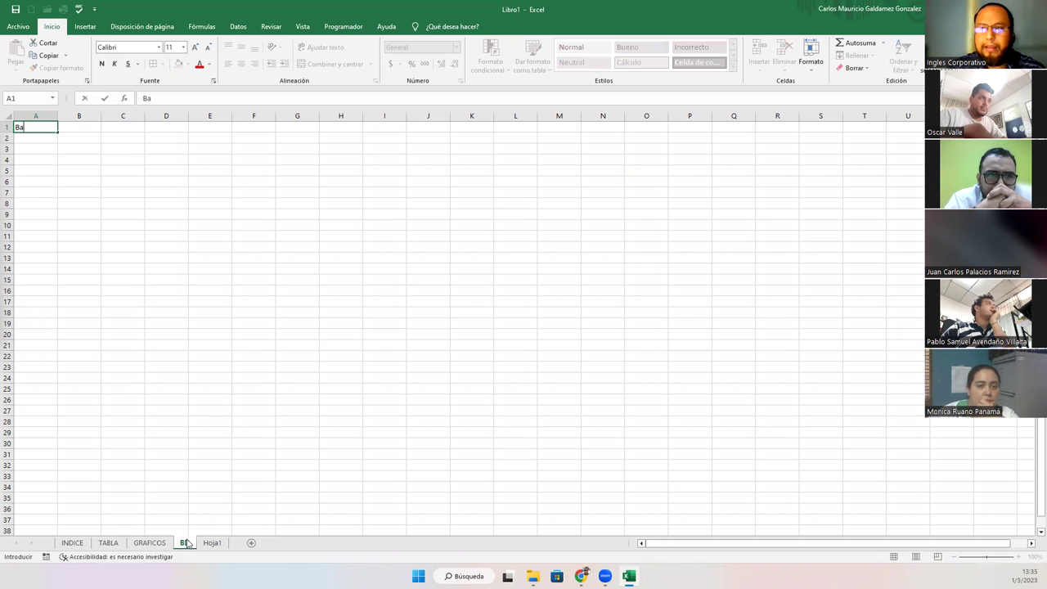
{"action": "type", "text": "tos"}
{"action": "key", "text": "Return"}
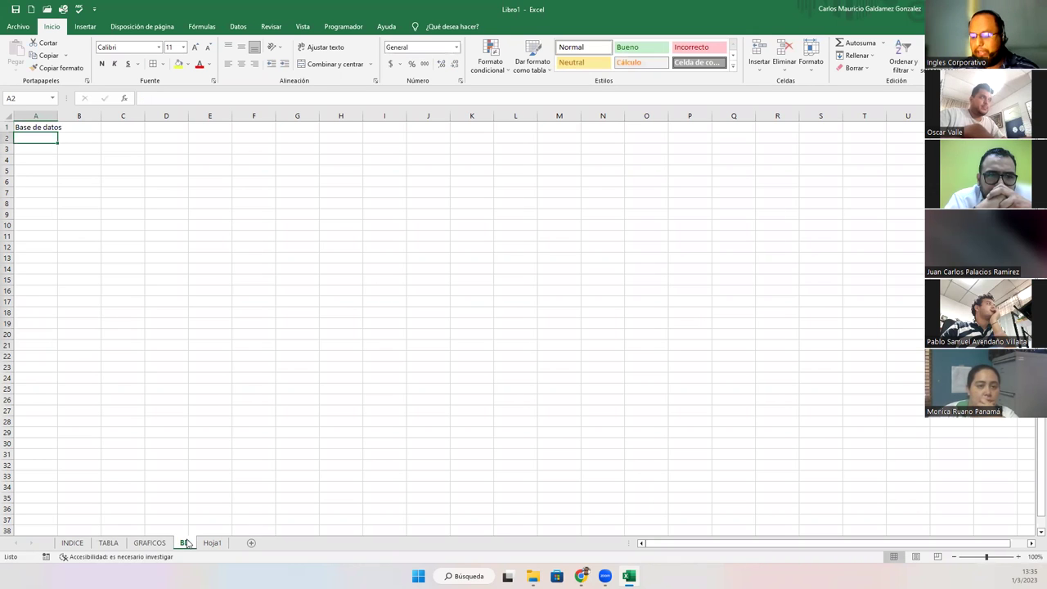
{"action": "left_click", "coordinate": [72, 543]}
Hyperlink the GRAFICOS button to the GRAFICOS sheet and the BD button to the BD sheet.
{"action": "right_click", "coordinate": [427, 231]}
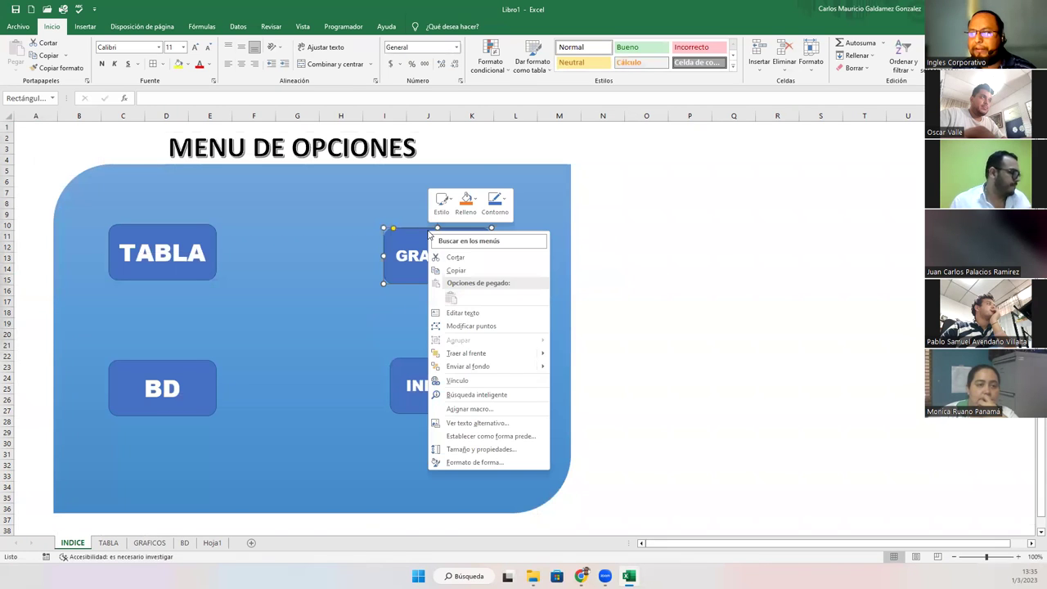
{"action": "left_click", "coordinate": [456, 381]}
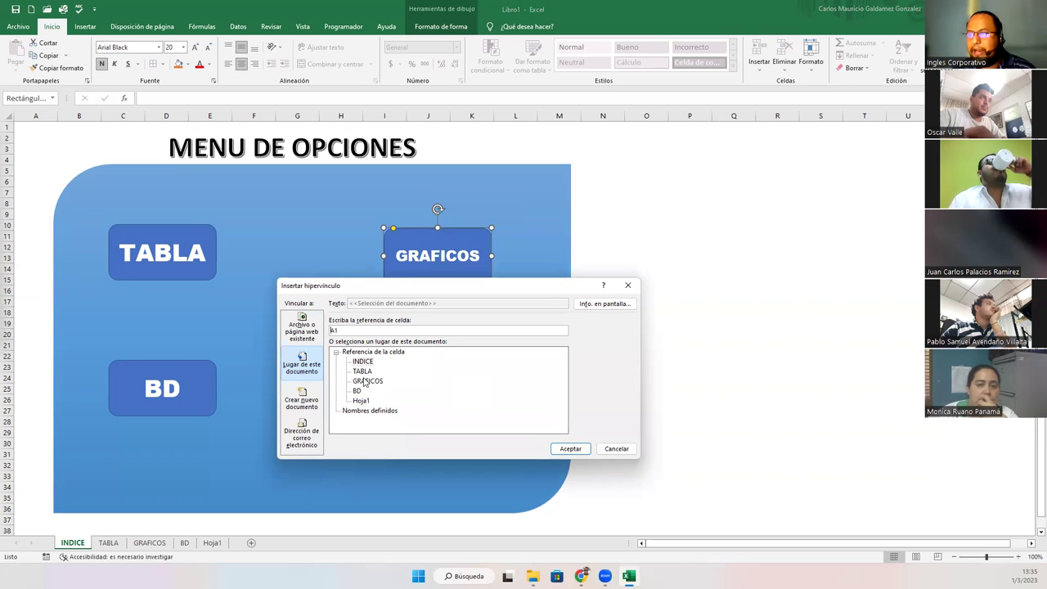
{"action": "left_click", "coordinate": [571, 448]}
{"action": "left_click", "coordinate": [169, 368]}
{"action": "right_click", "coordinate": [169, 368]}
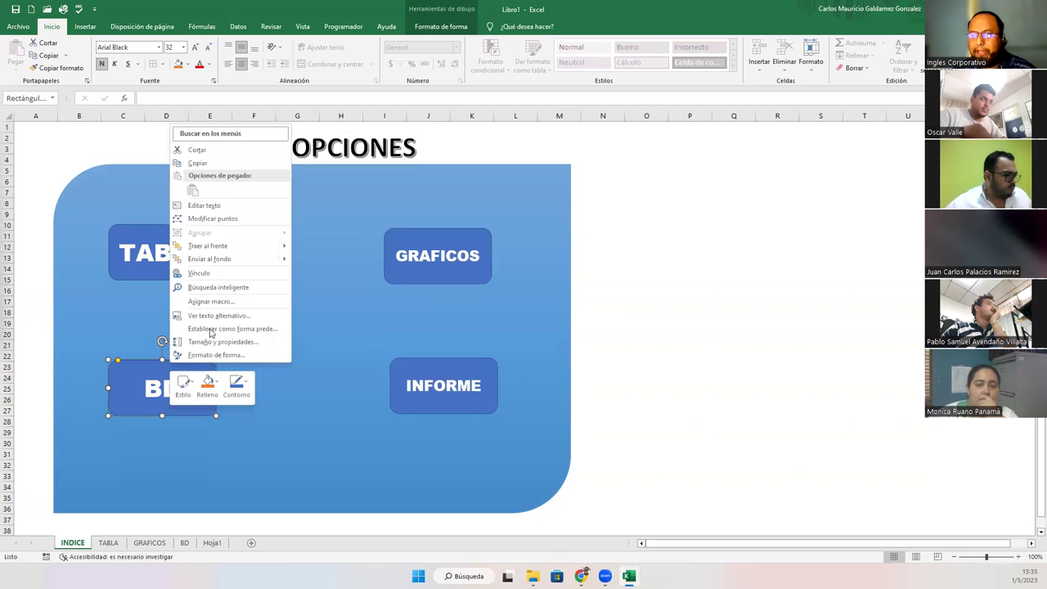
{"action": "left_click", "coordinate": [231, 274]}
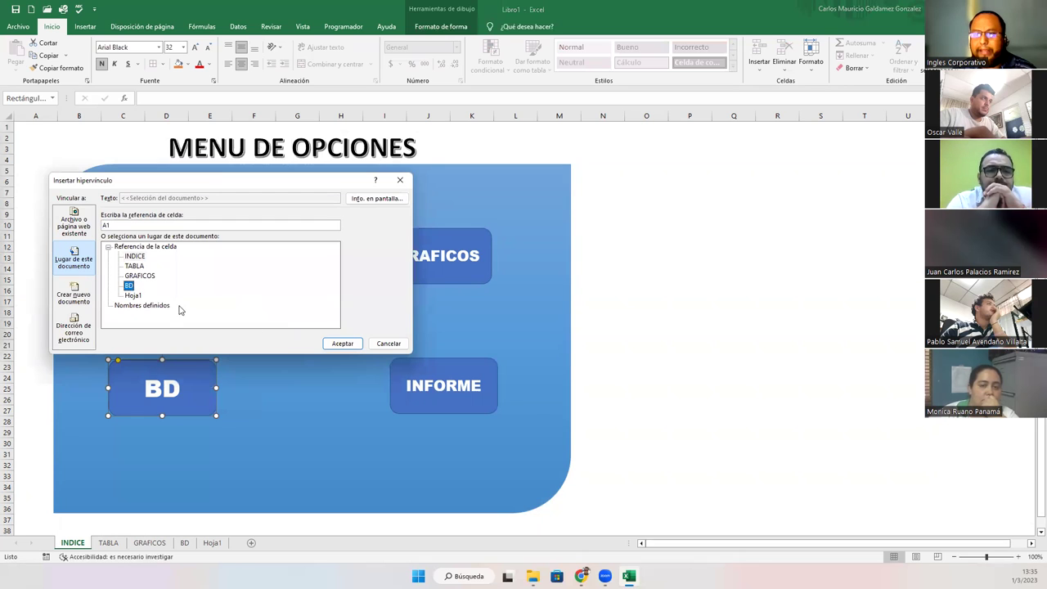
{"action": "left_click", "coordinate": [341, 343]}
{"action": "left_click", "coordinate": [636, 326]}
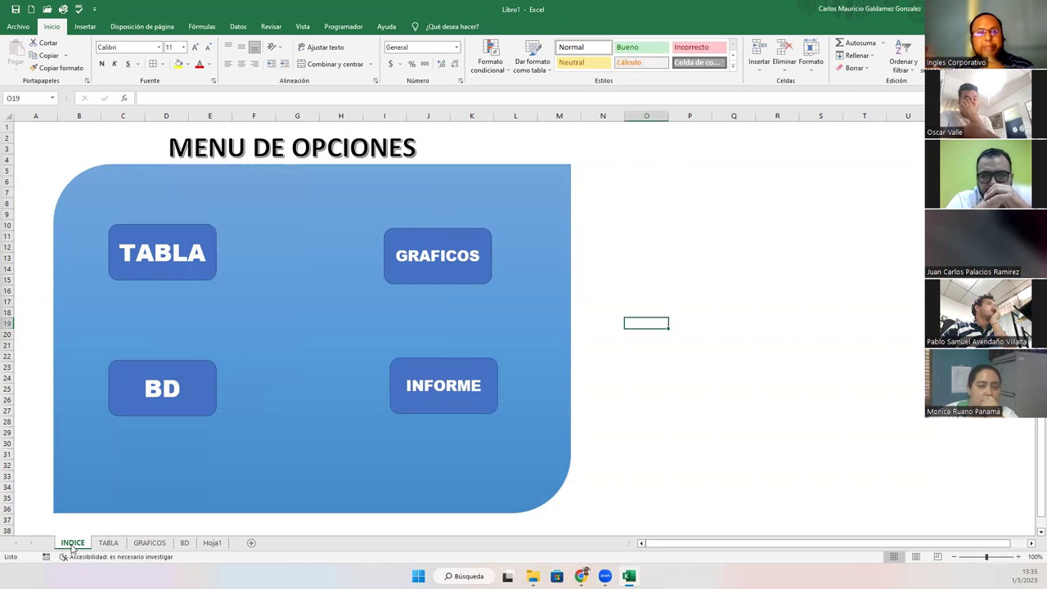
Test the TABLA, GRAFICOS and BD buttons, returning to INDICE after each.
{"action": "left_click", "coordinate": [160, 237]}
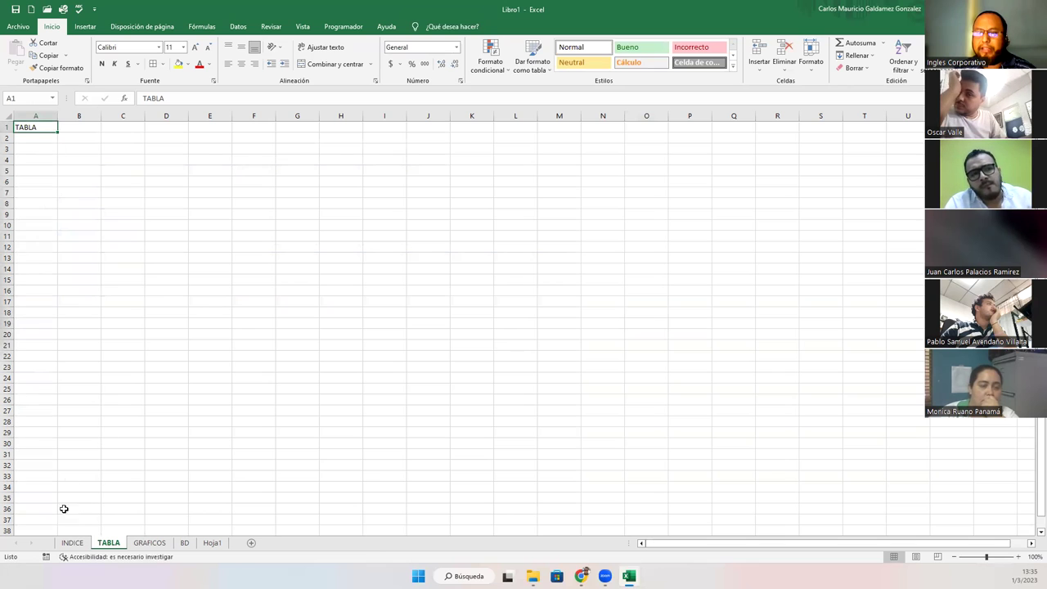
{"action": "left_click", "coordinate": [72, 542]}
{"action": "left_click", "coordinate": [433, 251]}
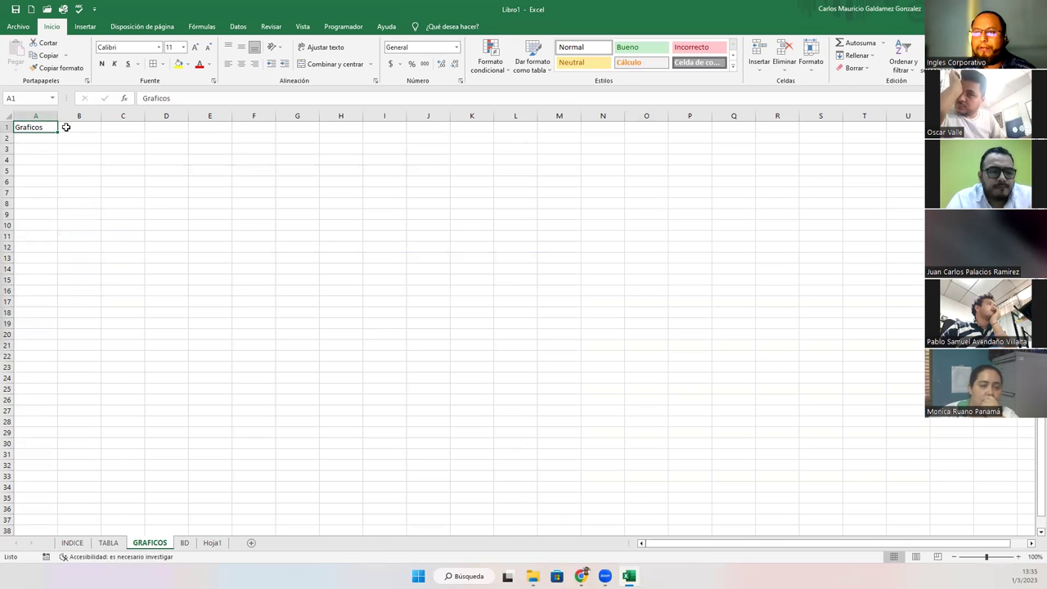
{"action": "left_click", "coordinate": [74, 547]}
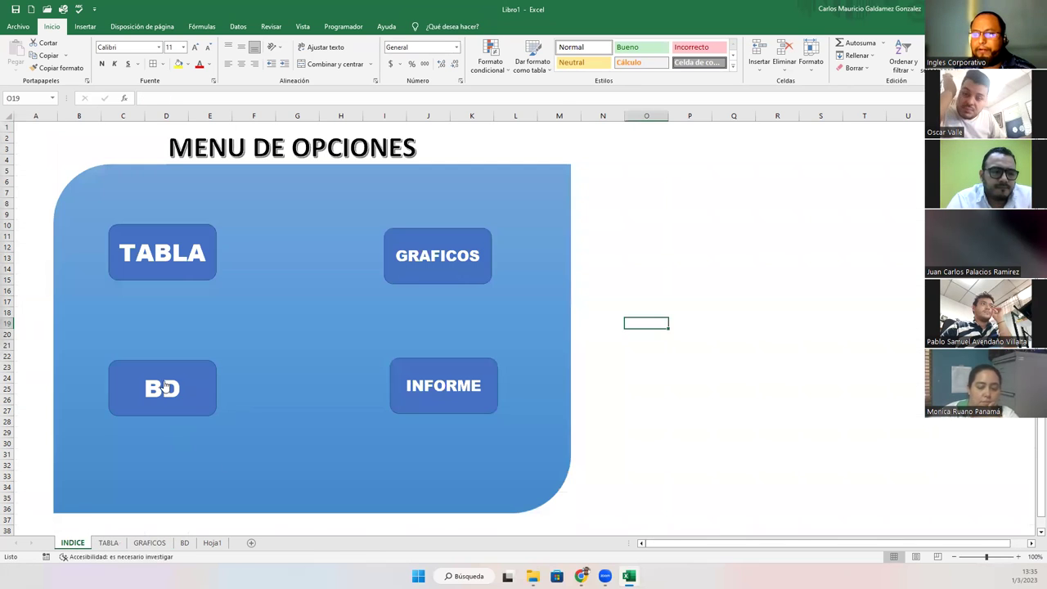
{"action": "left_click", "coordinate": [160, 385]}
{"action": "left_click", "coordinate": [72, 544]}
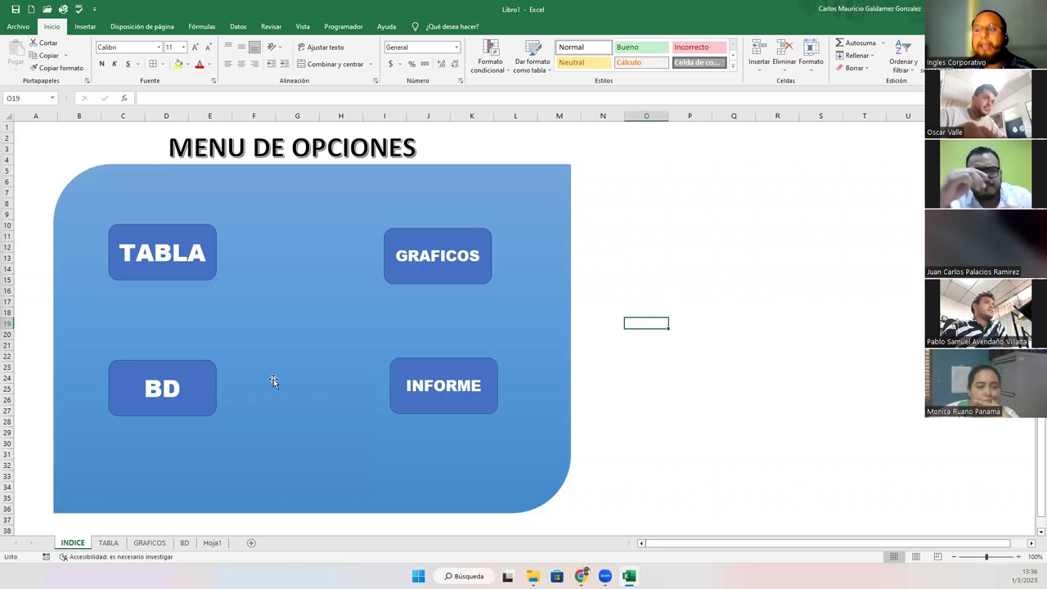
Draw a left-arrow shape near the top of column J on the TABLA sheet.
{"action": "left_click", "coordinate": [109, 543]}
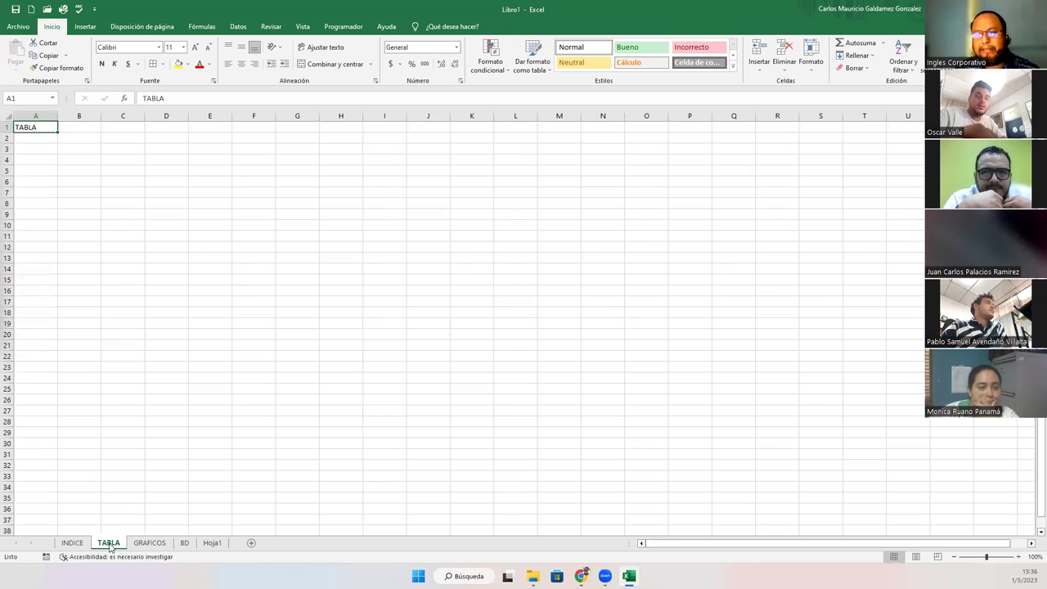
{"action": "left_click", "coordinate": [85, 26]}
{"action": "left_click", "coordinate": [165, 56]}
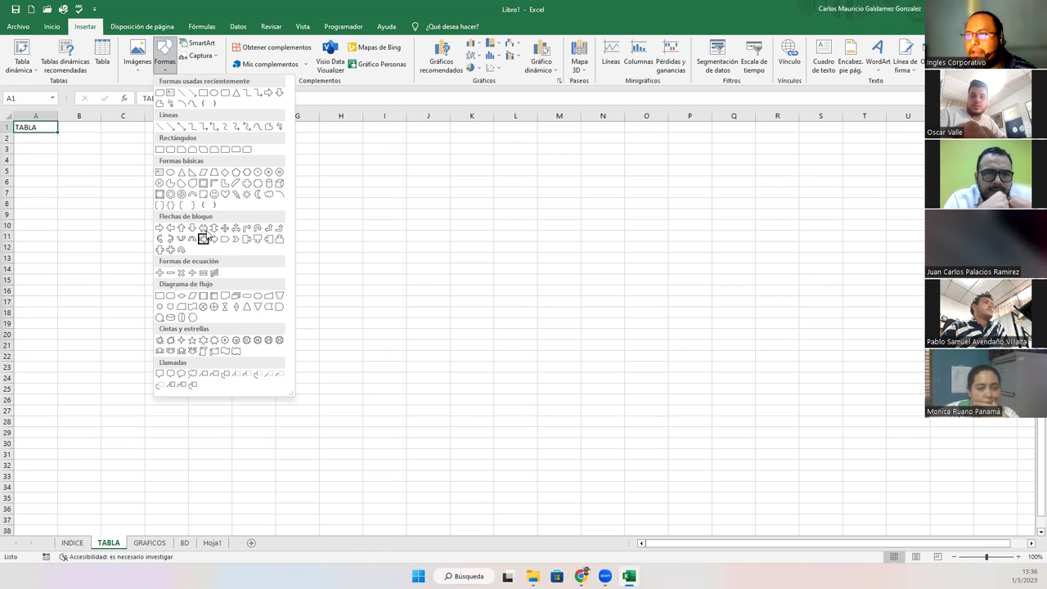
{"action": "left_click", "coordinate": [171, 228]}
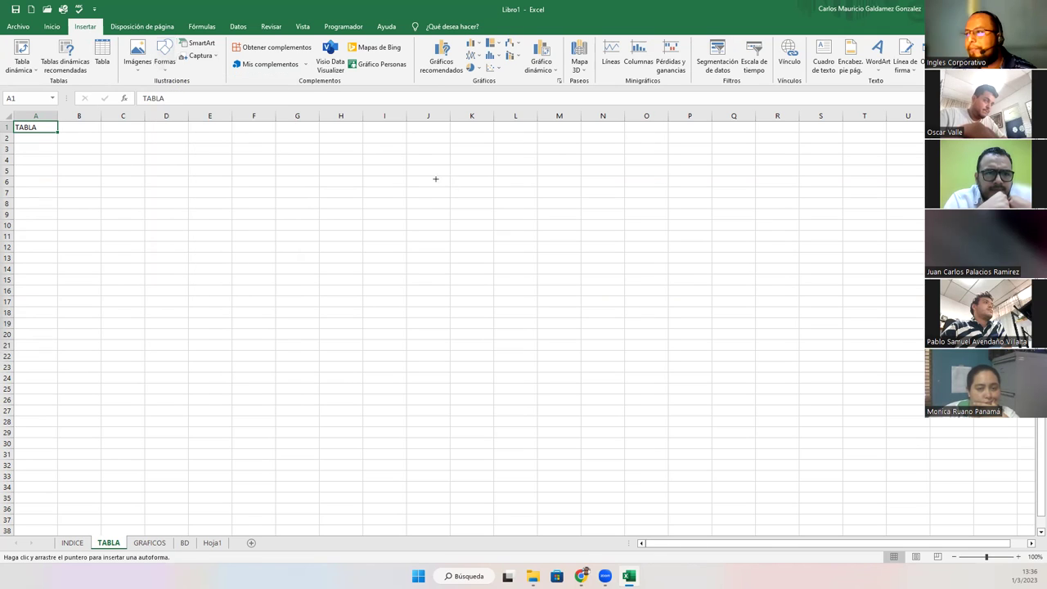
{"action": "left_click_drag", "start_coordinate": [405, 154], "coordinate": [489, 214]}
Label the arrow INICIO, centred horizontally and vertically, in larger bold text.
{"action": "right_click", "coordinate": [445, 182]}
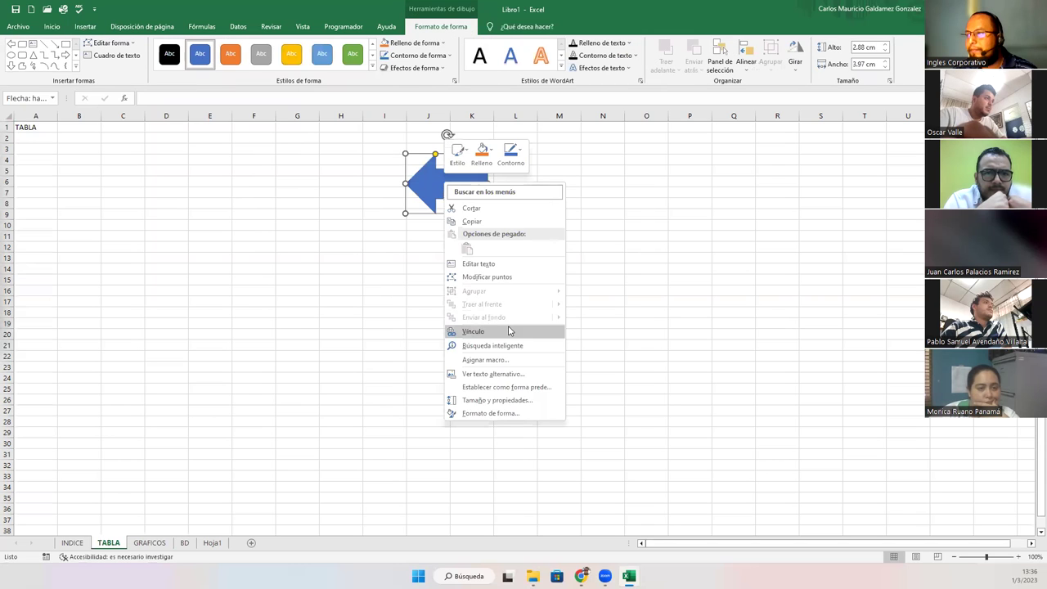
{"action": "left_click", "coordinate": [479, 264]}
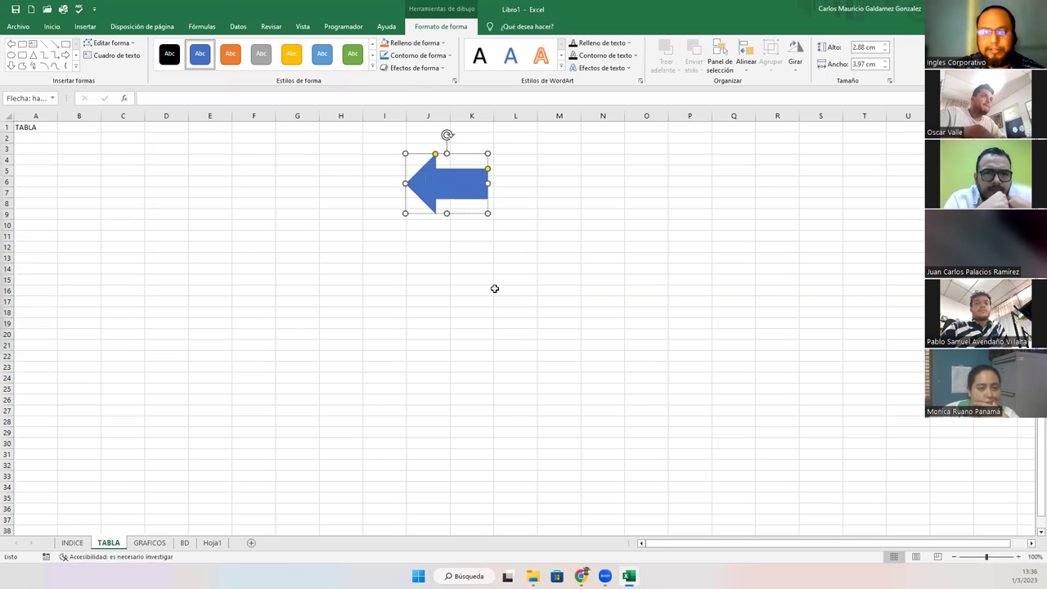
{"action": "left_click", "coordinate": [408, 171]}
{"action": "type", "text": "INICIO"}
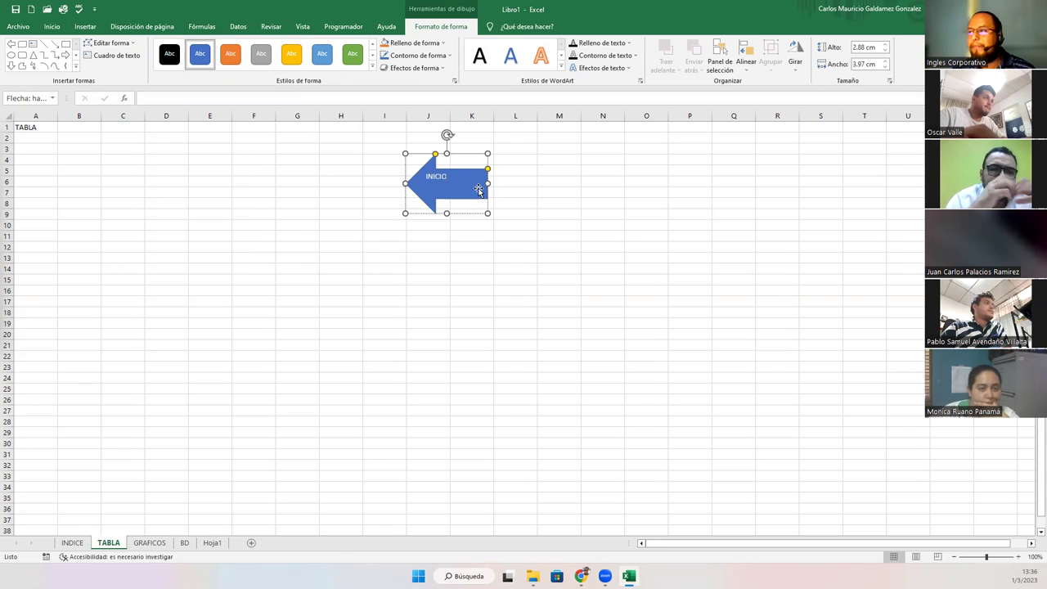
{"action": "left_click", "coordinate": [51, 27]}
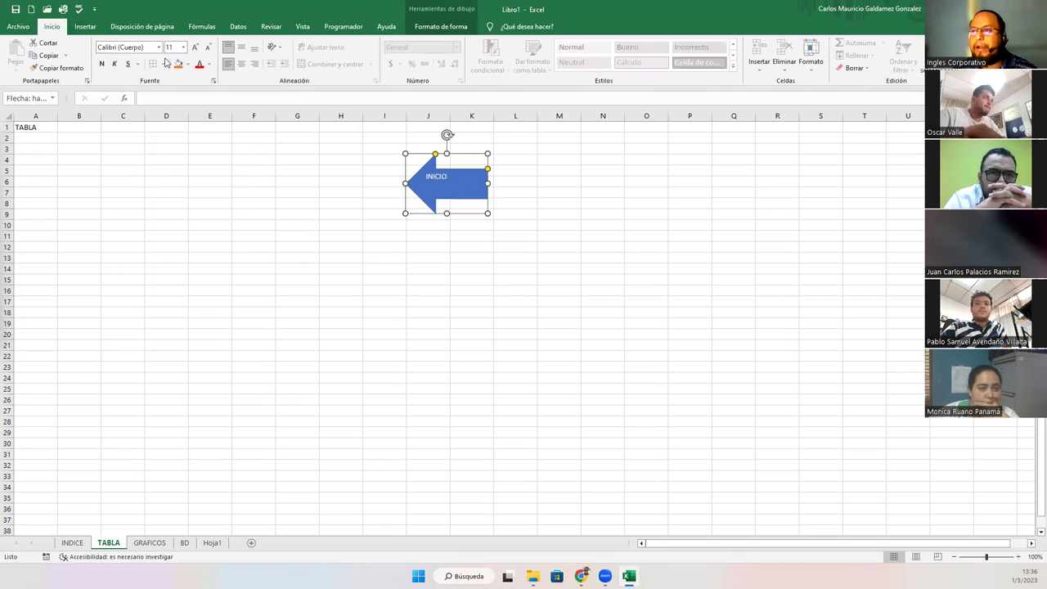
{"action": "left_click", "coordinate": [242, 64]}
{"action": "left_click", "coordinate": [242, 47]}
{"action": "left_click", "coordinate": [195, 46]}
{"action": "left_click", "coordinate": [195, 47]}
{"action": "left_click", "coordinate": [196, 47]}
{"action": "left_click", "coordinate": [196, 46]}
{"action": "left_click", "coordinate": [196, 47]}
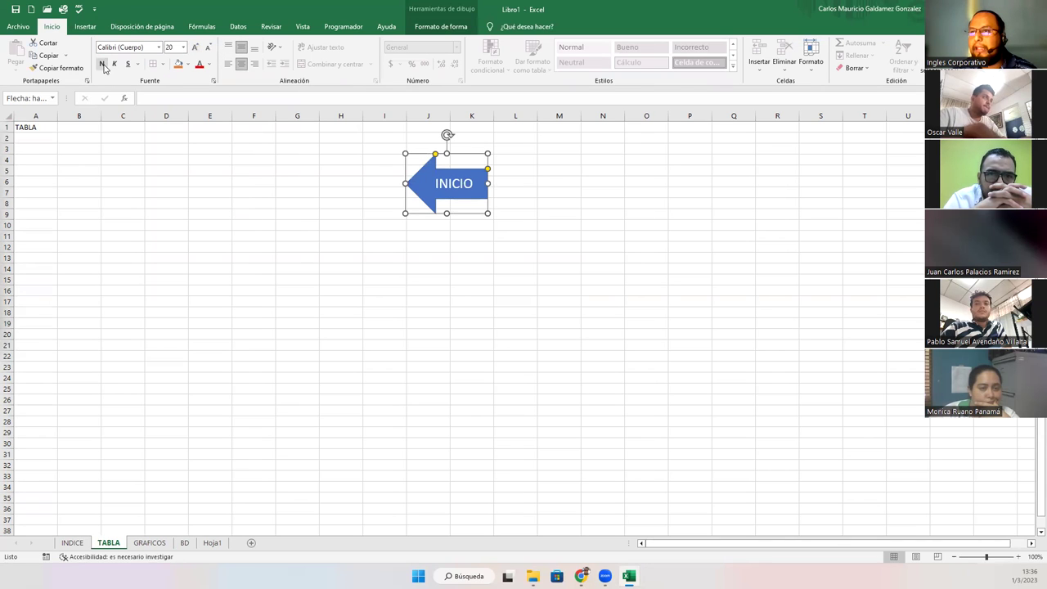
Nudge the INICIO arrow up and right and hyperlink it to the INDICE sheet.
{"action": "left_click_drag", "start_coordinate": [454, 186], "coordinate": [473, 176]}
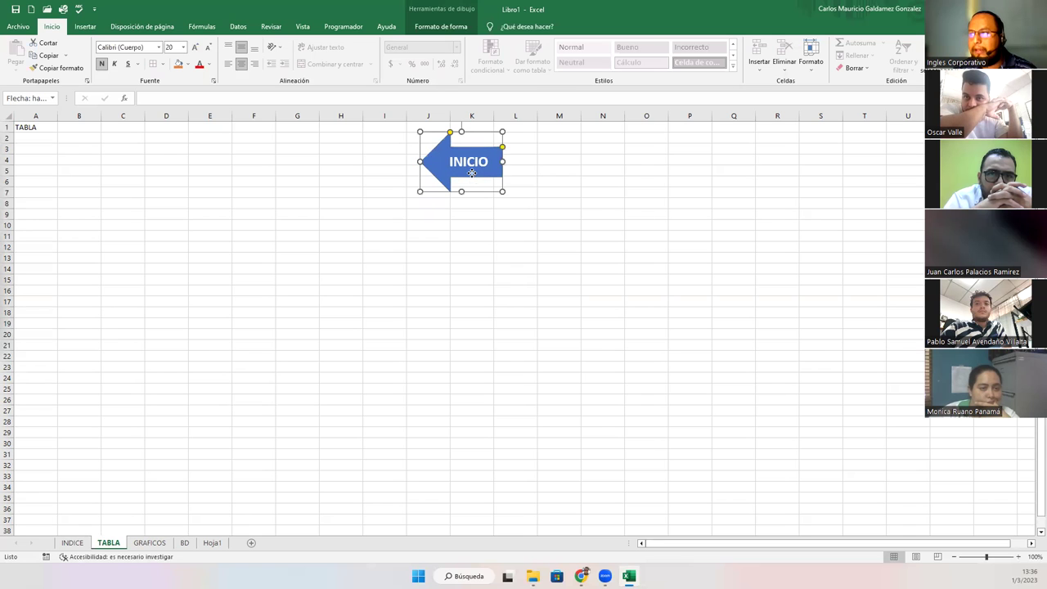
{"action": "right_click", "coordinate": [471, 172]}
{"action": "left_click", "coordinate": [519, 321]}
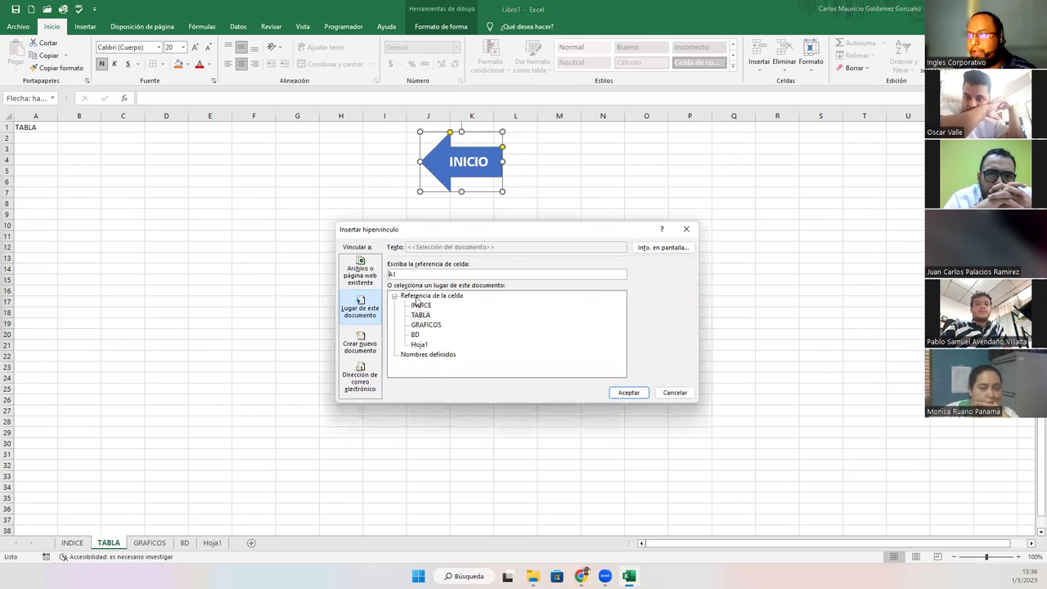
{"action": "left_click", "coordinate": [421, 306]}
{"action": "left_click", "coordinate": [625, 392]}
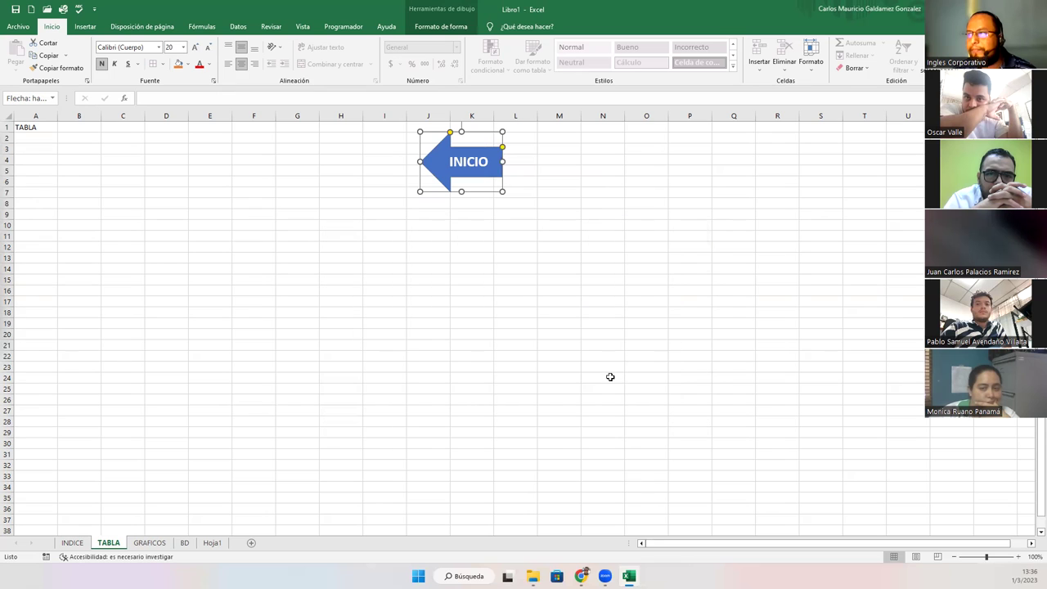
{"action": "left_click", "coordinate": [156, 542]}
Paste the INICIO arrow at the top of GRAFICOS and BD, then follow it back to INDICE.
{"action": "key", "text": "ctrl+v"}
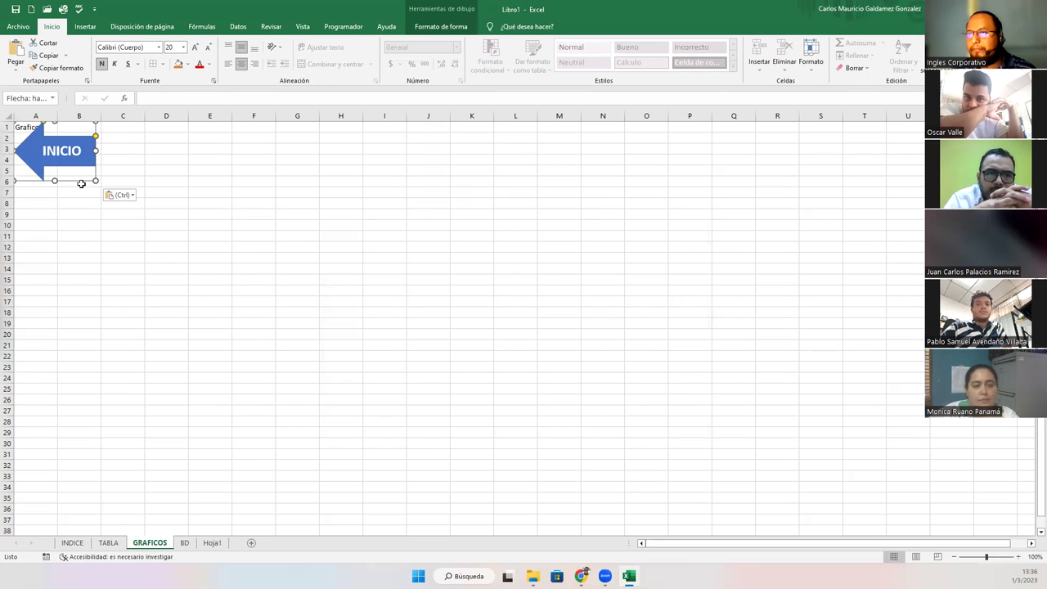
{"action": "left_click_drag", "start_coordinate": [82, 184], "coordinate": [483, 192]}
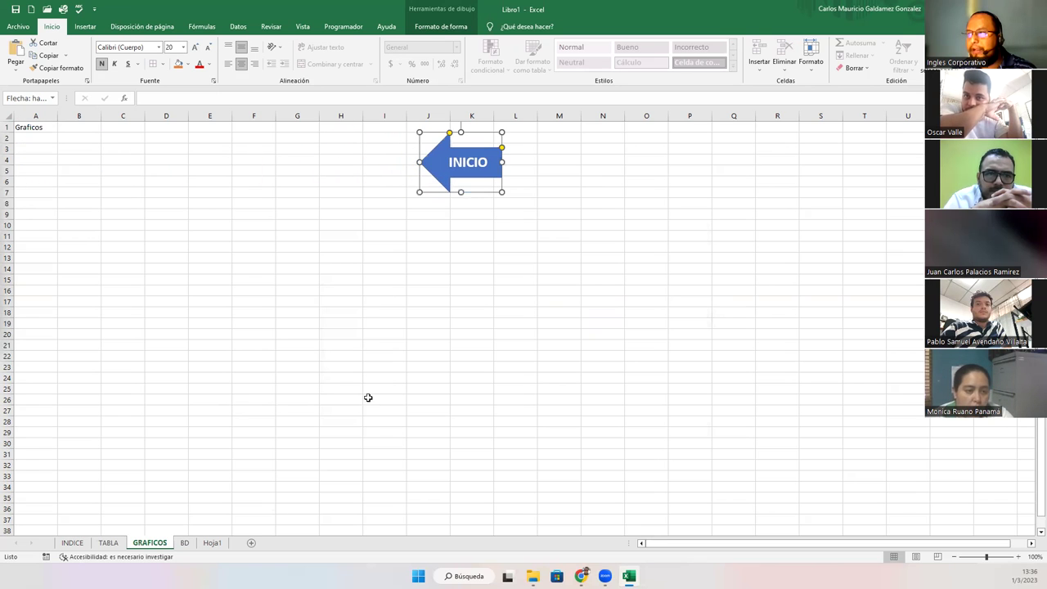
{"action": "left_click", "coordinate": [187, 543]}
{"action": "key", "text": "ctrl+v"}
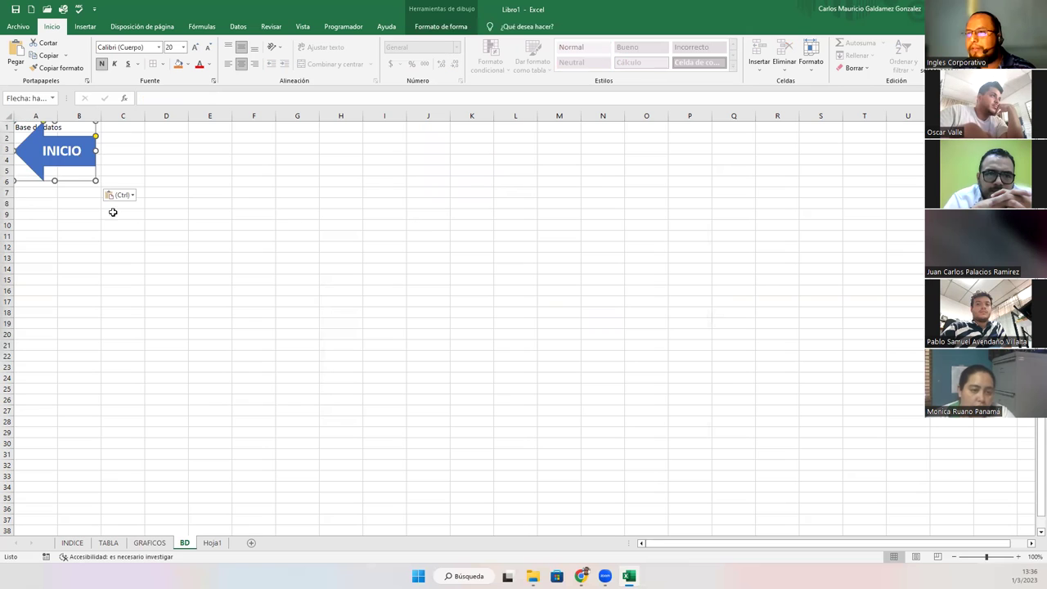
{"action": "left_click_drag", "start_coordinate": [85, 183], "coordinate": [492, 194]}
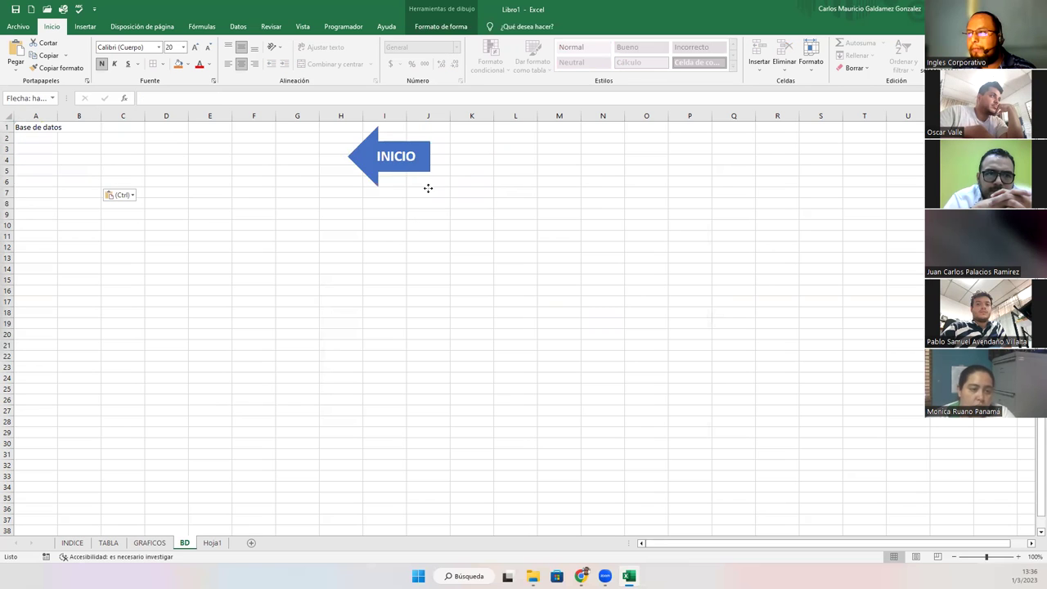
{"action": "left_click", "coordinate": [480, 212]}
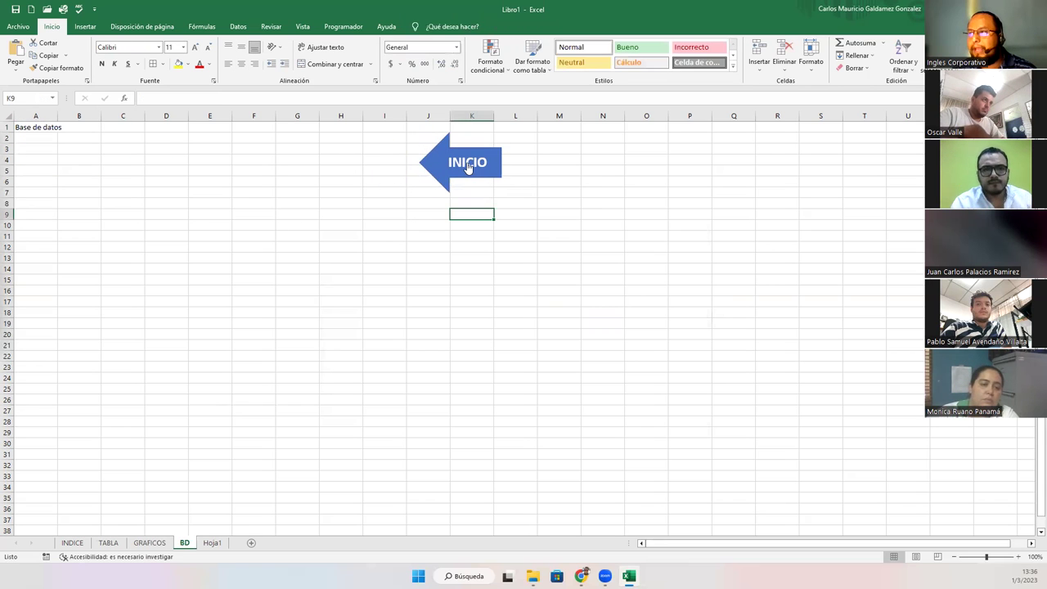
{"action": "left_click", "coordinate": [467, 164]}
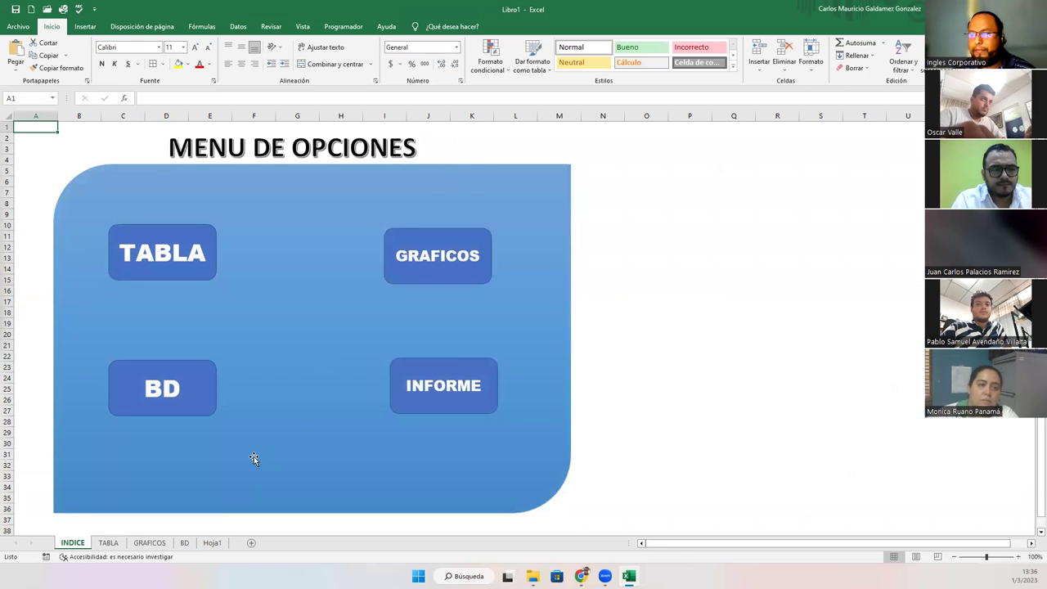
Test the GRAFICOS and TABLA buttons and their INICIO arrows back to INDICE.
{"action": "left_click", "coordinate": [439, 262]}
{"action": "left_click", "coordinate": [462, 175]}
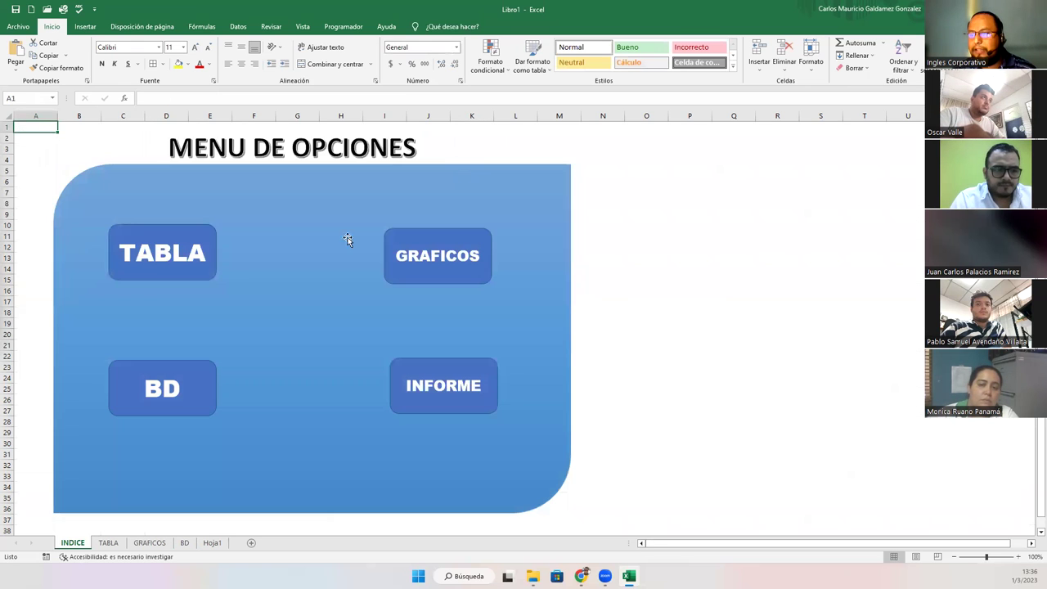
{"action": "left_click", "coordinate": [154, 266]}
{"action": "left_click", "coordinate": [444, 166]}
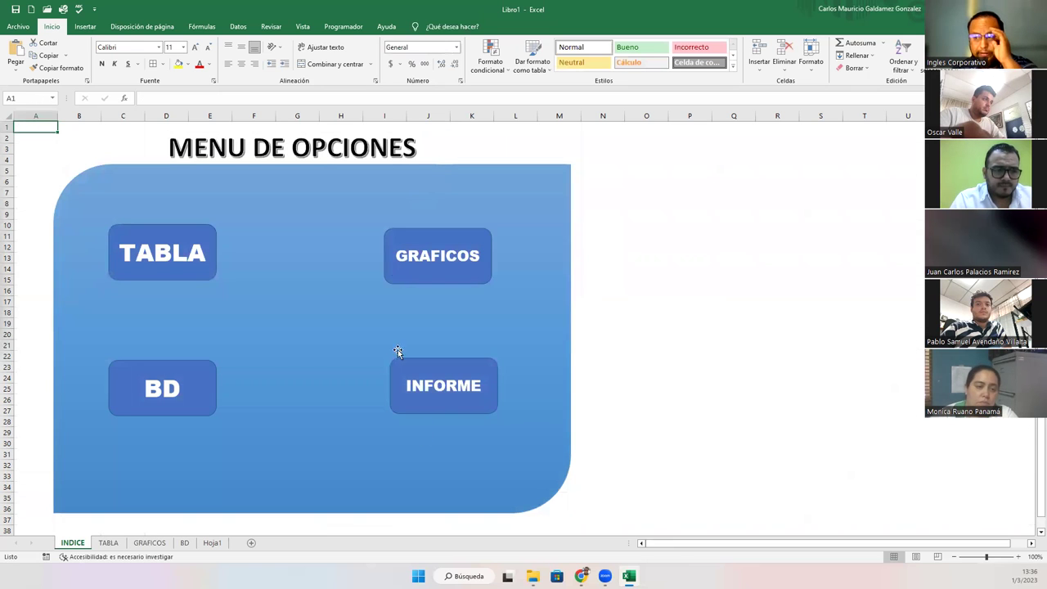
Delete the INFORME button and move BD between TABLA and GRAFICOS.
{"action": "left_click", "coordinate": [440, 375], "text": "ctrl"}
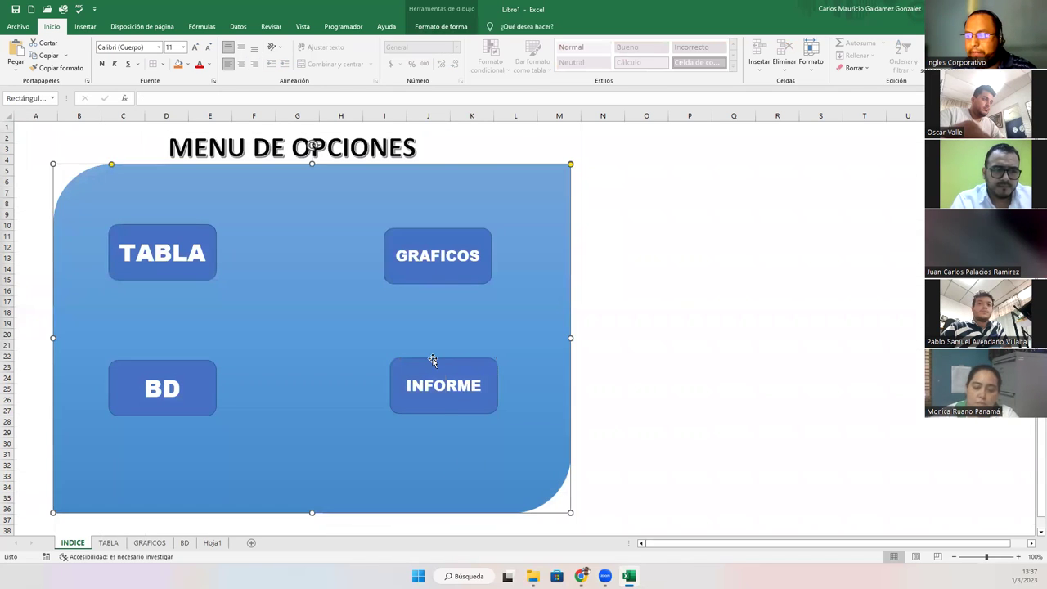
{"action": "key", "text": "Delete"}
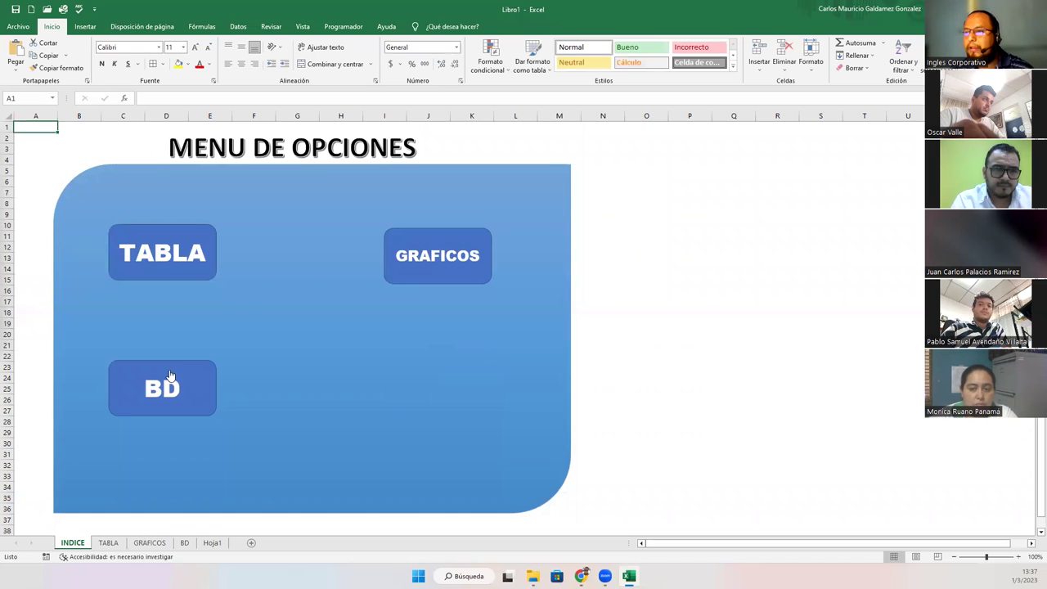
{"action": "right_click", "coordinate": [175, 366]}
{"action": "key", "text": "Escape"}
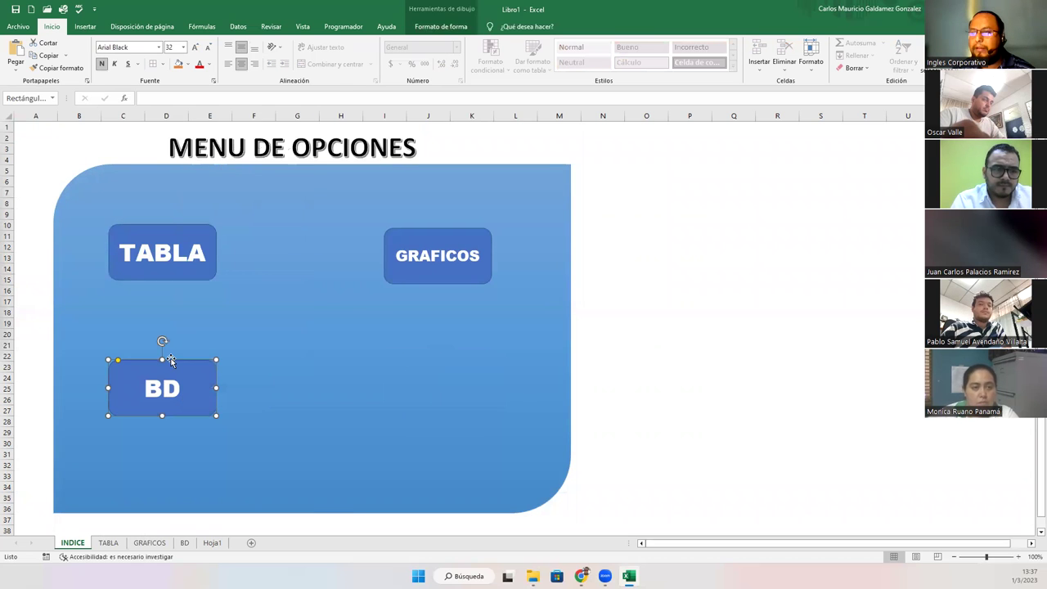
{"action": "left_click_drag", "start_coordinate": [186, 361], "coordinate": [332, 226]}
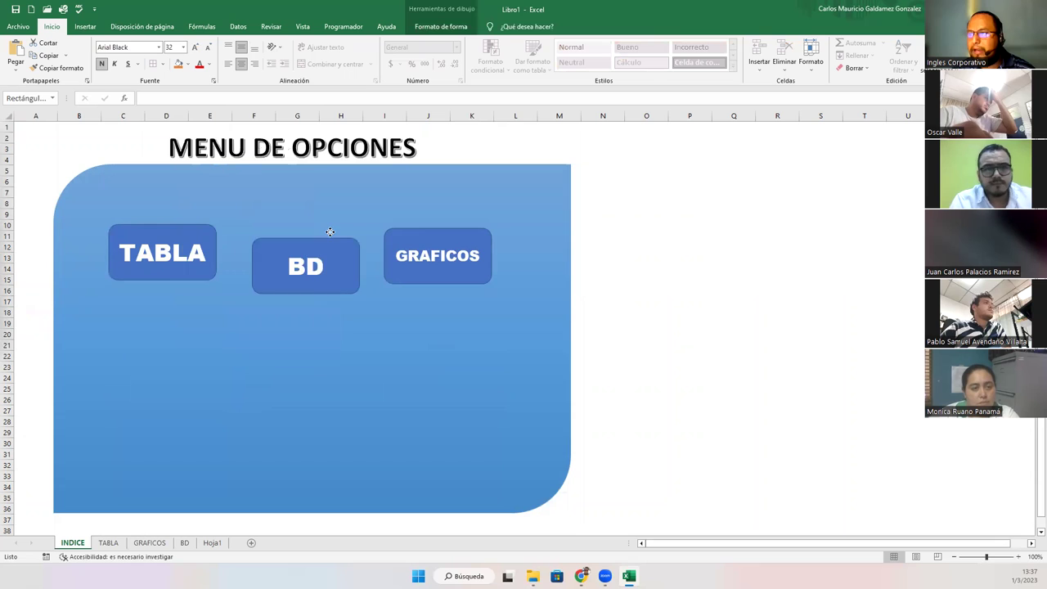
{"action": "left_click", "coordinate": [415, 237]}
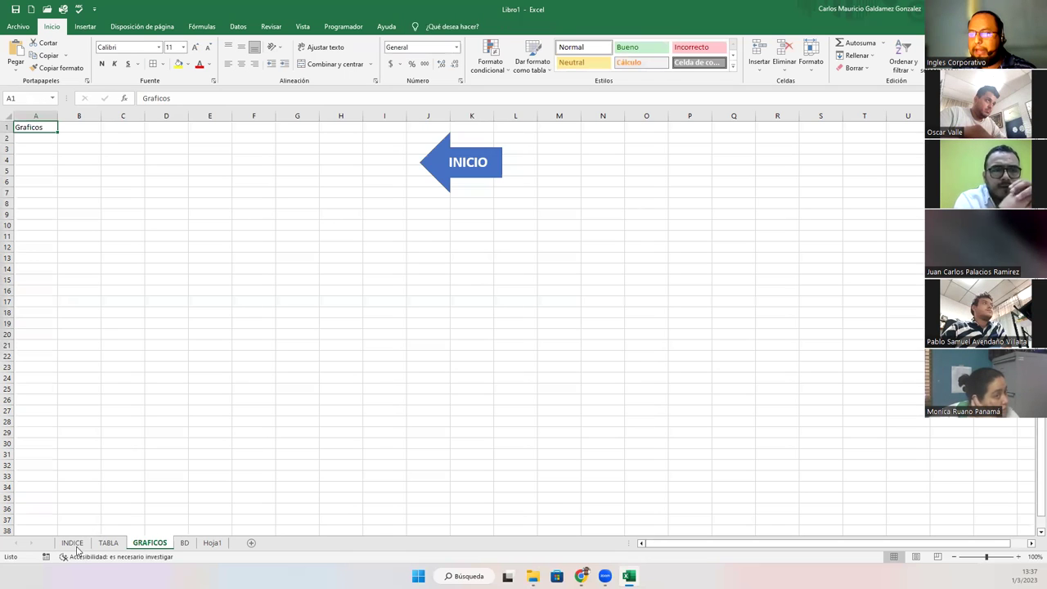
{"action": "left_click", "coordinate": [73, 544]}
Align the three menu buttons at one height and distribute them evenly.
{"action": "right_click", "coordinate": [404, 239]}
{"action": "left_click", "coordinate": [180, 249], "text": "ctrl"}
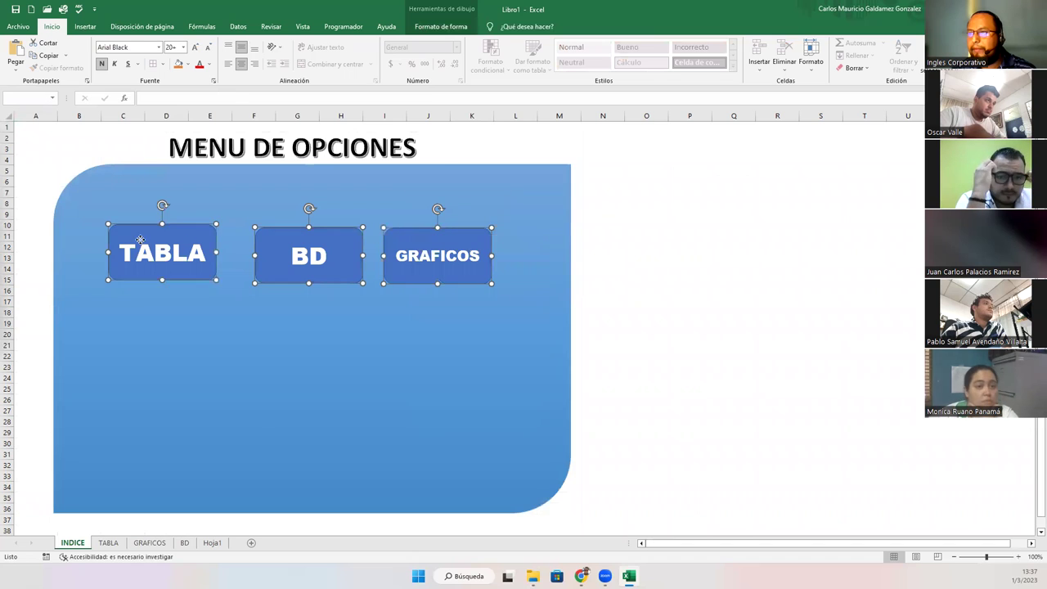
{"action": "right_click", "coordinate": [181, 249]}
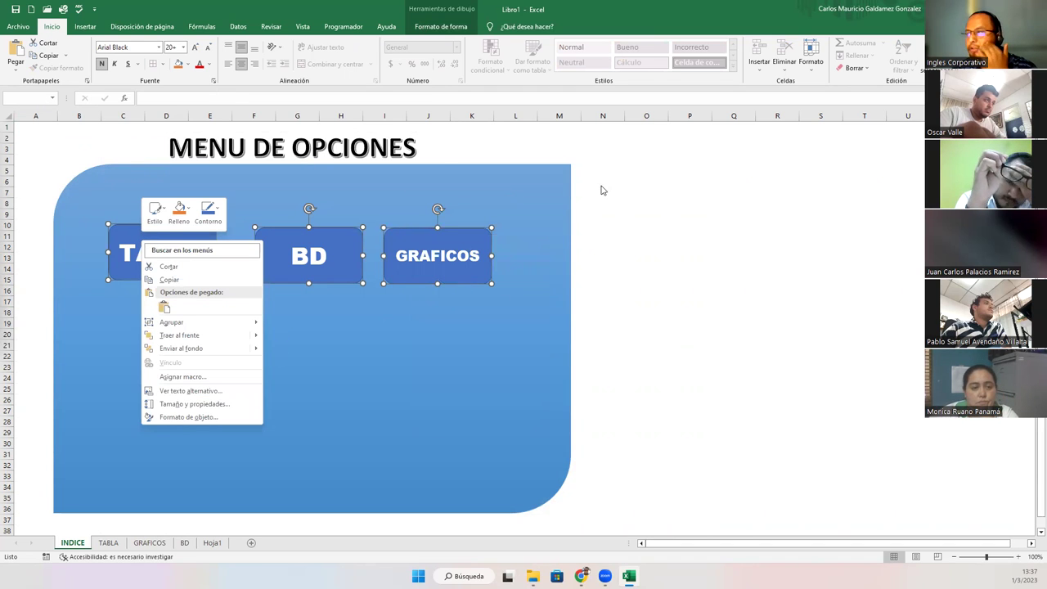
{"action": "left_click", "coordinate": [431, 29]}
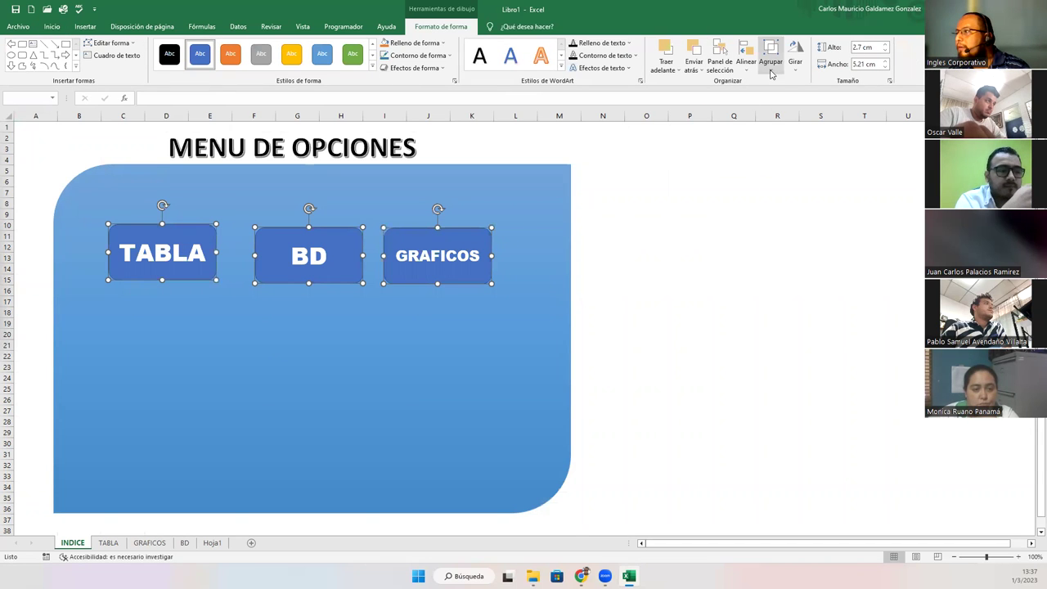
{"action": "left_click", "coordinate": [747, 76]}
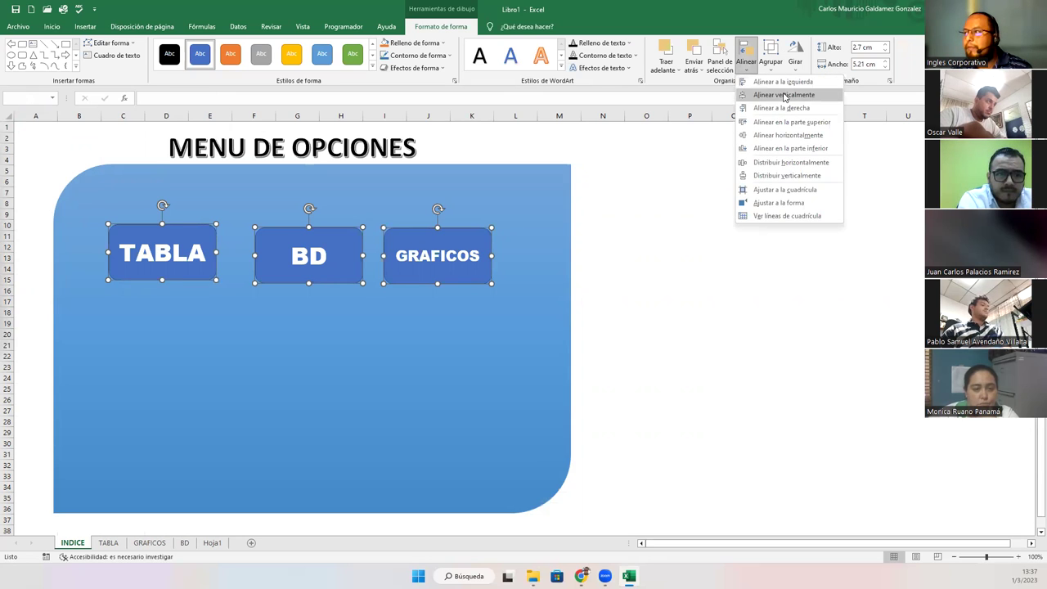
{"action": "left_click", "coordinate": [789, 135]}
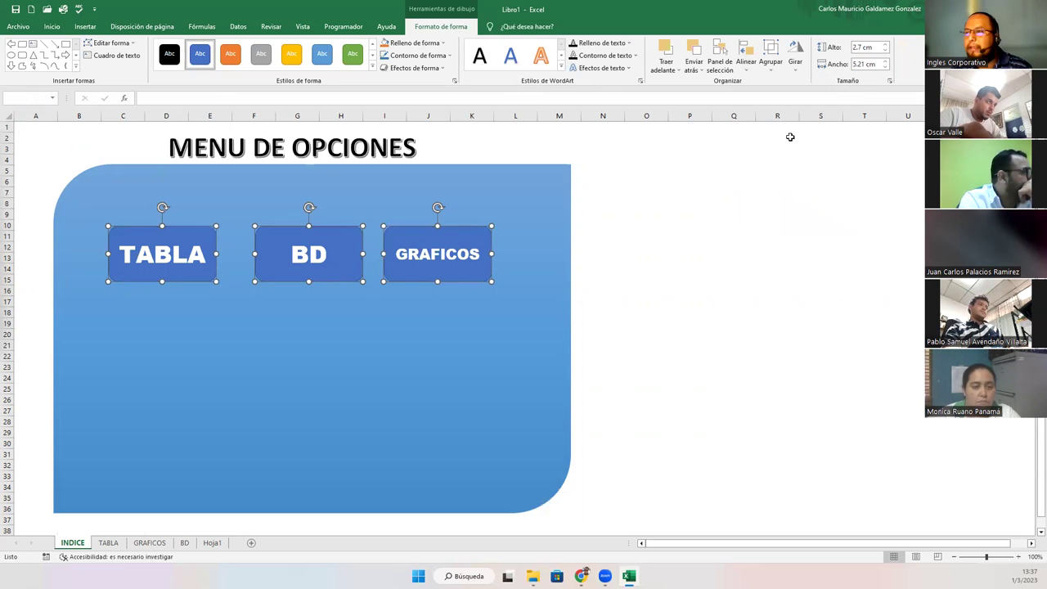
{"action": "left_click", "coordinate": [747, 63]}
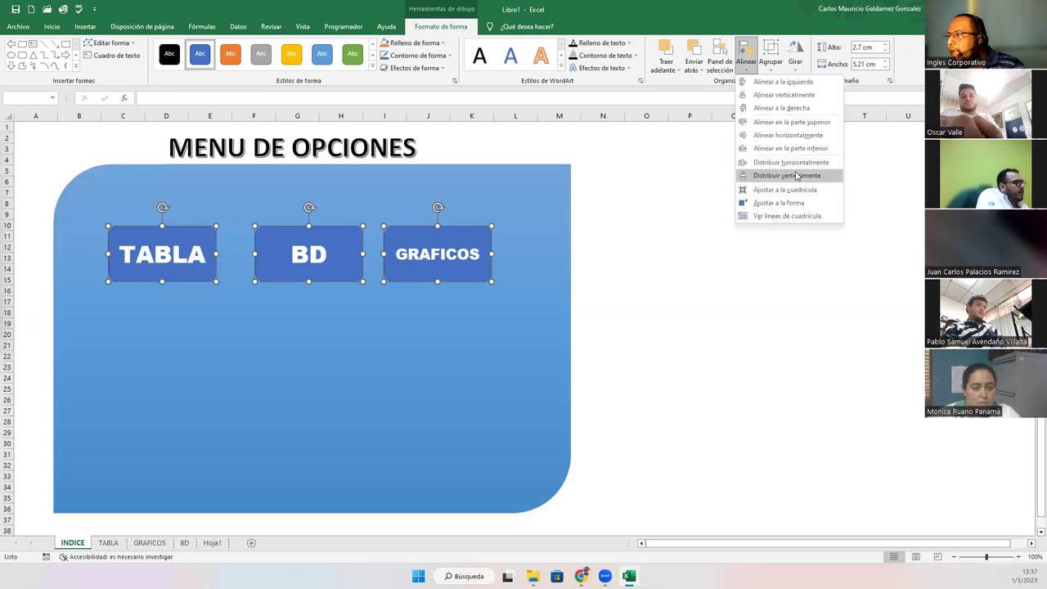
{"action": "left_click", "coordinate": [792, 163]}
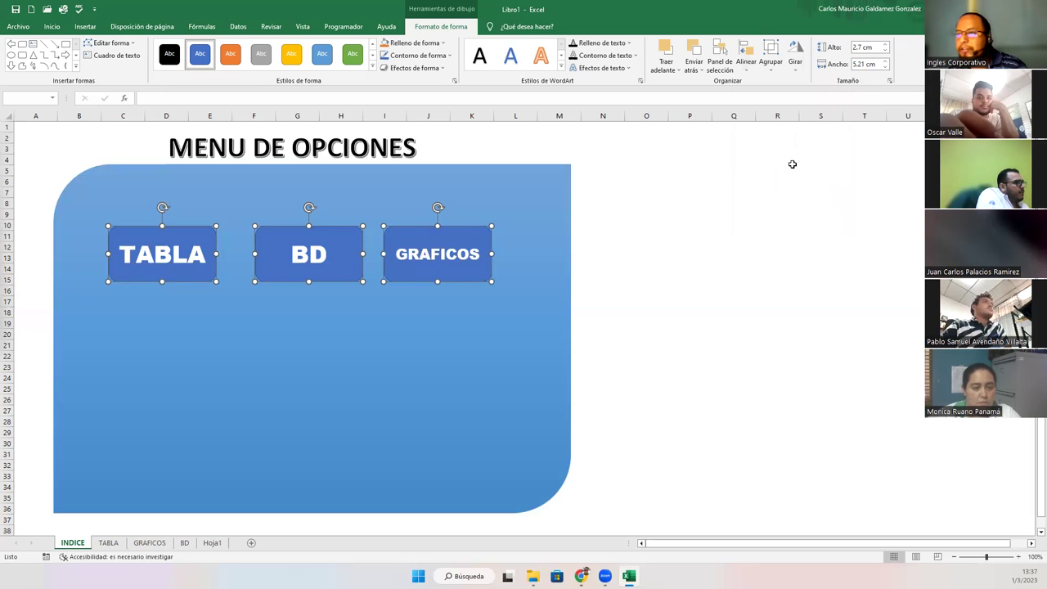
{"action": "left_click_drag", "start_coordinate": [343, 280], "coordinate": [353, 273]}
Shorten the background panel to about half height and give it a green style.
{"action": "left_click", "coordinate": [334, 416]}
{"action": "left_click_drag", "start_coordinate": [311, 513], "coordinate": [311, 345]}
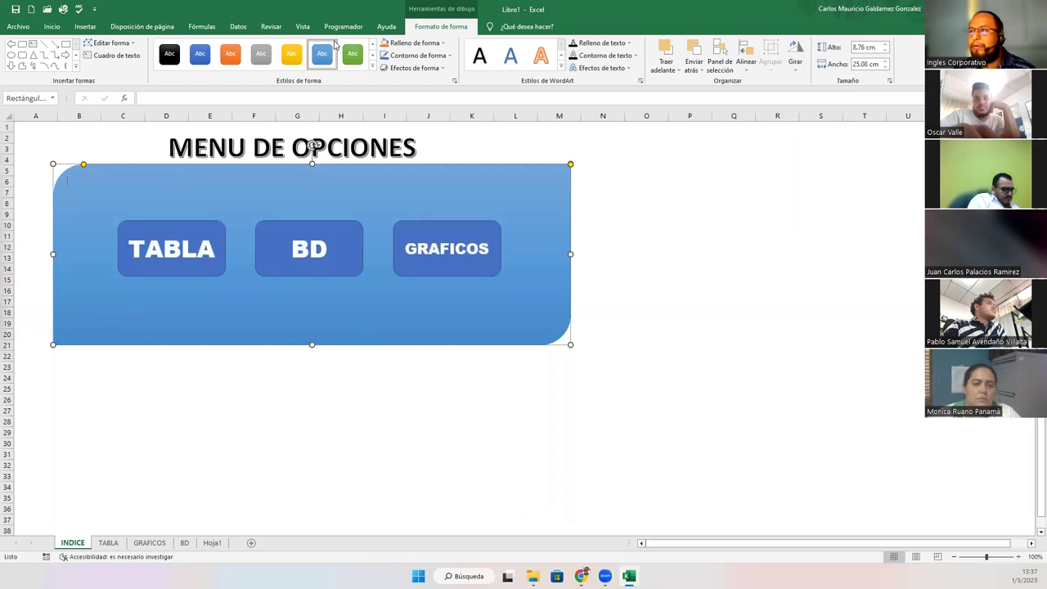
{"action": "left_click", "coordinate": [352, 54]}
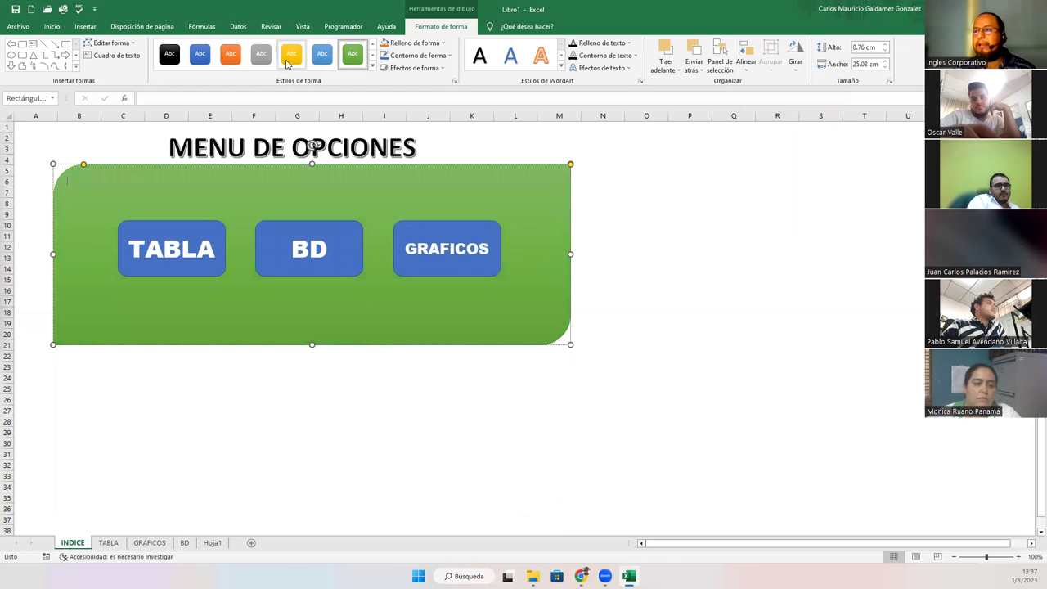
{"action": "left_click", "coordinate": [291, 59]}
{"action": "left_click", "coordinate": [233, 63]}
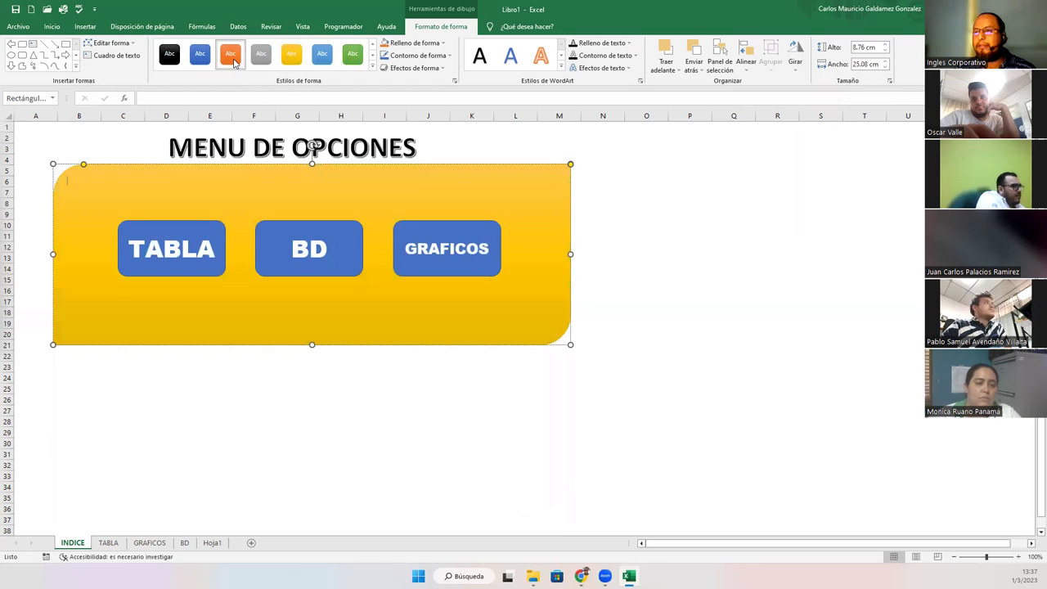
{"action": "left_click", "coordinate": [256, 68]}
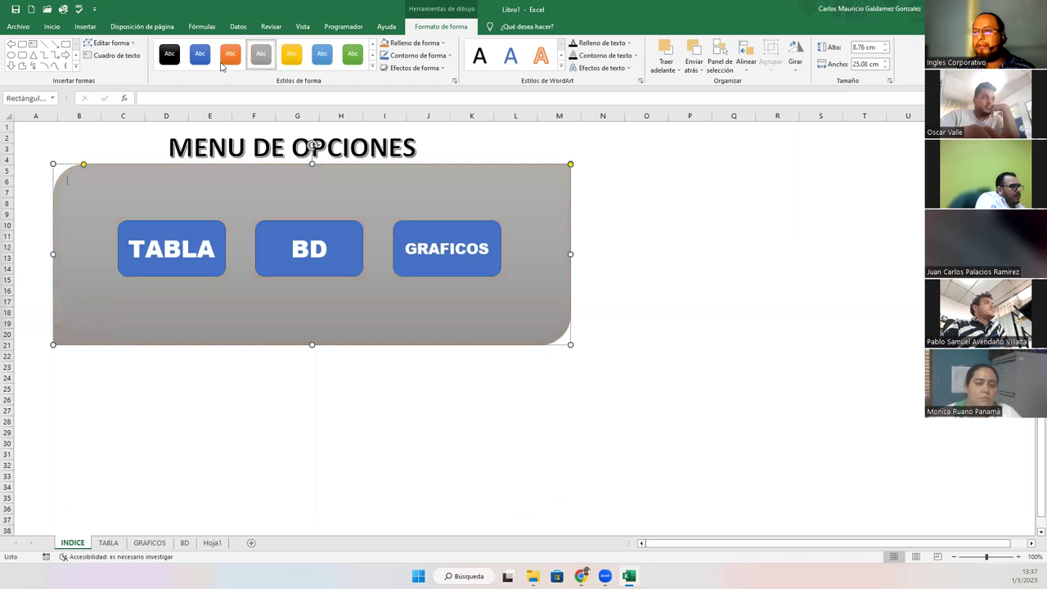
{"action": "left_click", "coordinate": [168, 66]}
{"action": "left_click", "coordinate": [318, 65]}
{"action": "left_click", "coordinate": [352, 63]}
{"action": "left_click", "coordinate": [295, 412]}
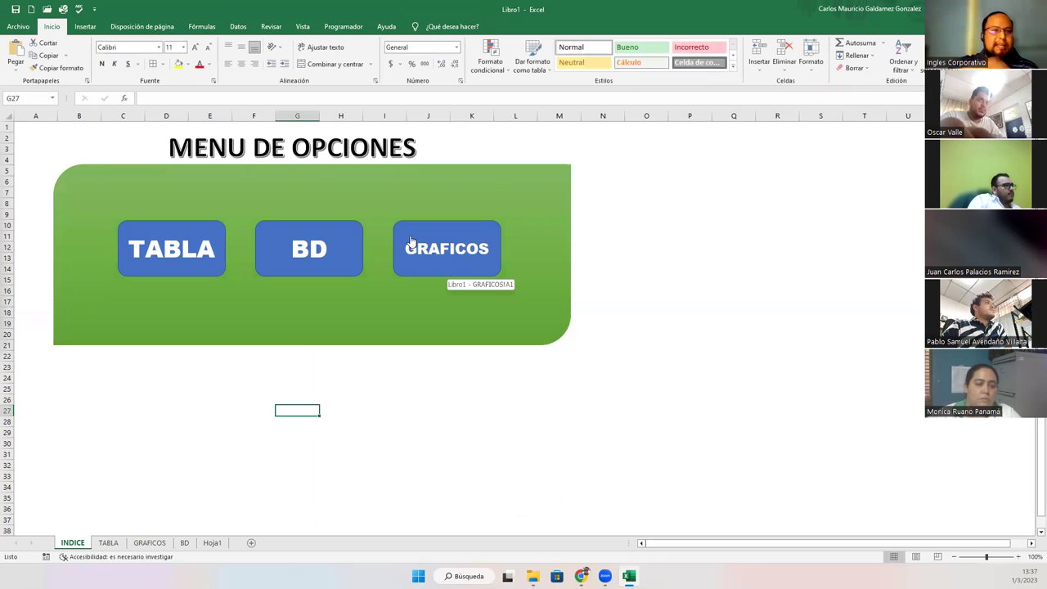
{"action": "left_click", "coordinate": [173, 263]}
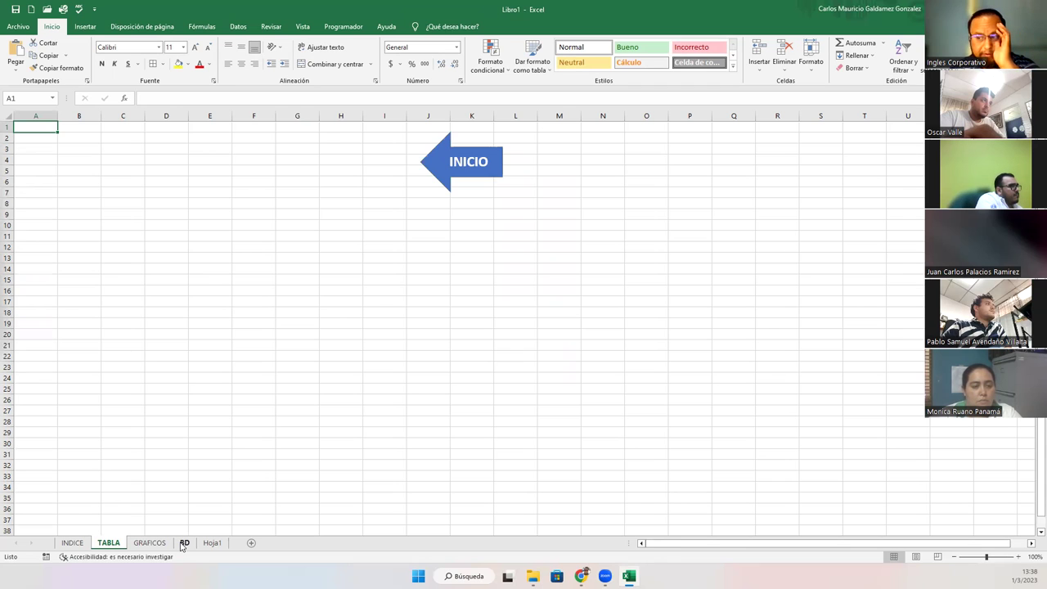
On BD, enter Vendedor in B4 and Enero in C4, filling months through Junio.
{"action": "left_click", "coordinate": [183, 542]}
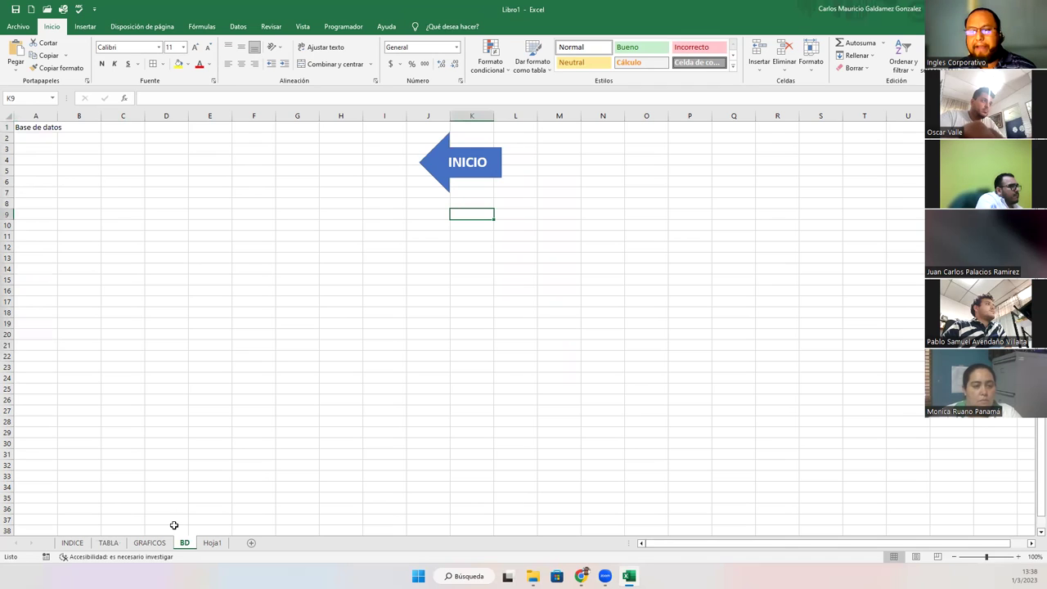
{"action": "left_click", "coordinate": [88, 160]}
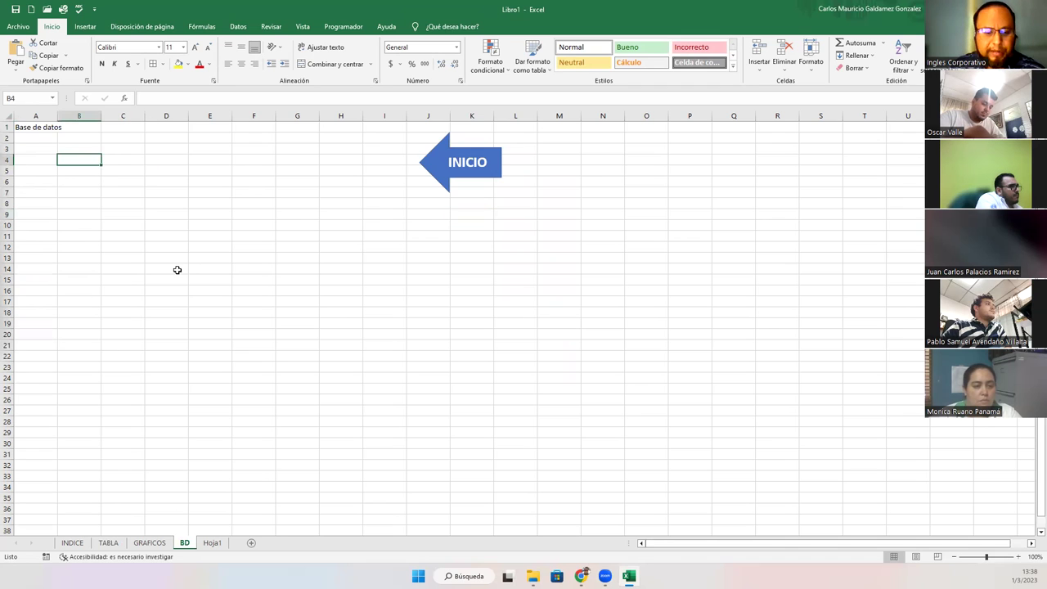
{"action": "type", "text": "vend"}
{"action": "key", "text": "BackSpace"}
{"action": "key", "text": "BackSpace"}
{"action": "key", "text": "BackSpace"}
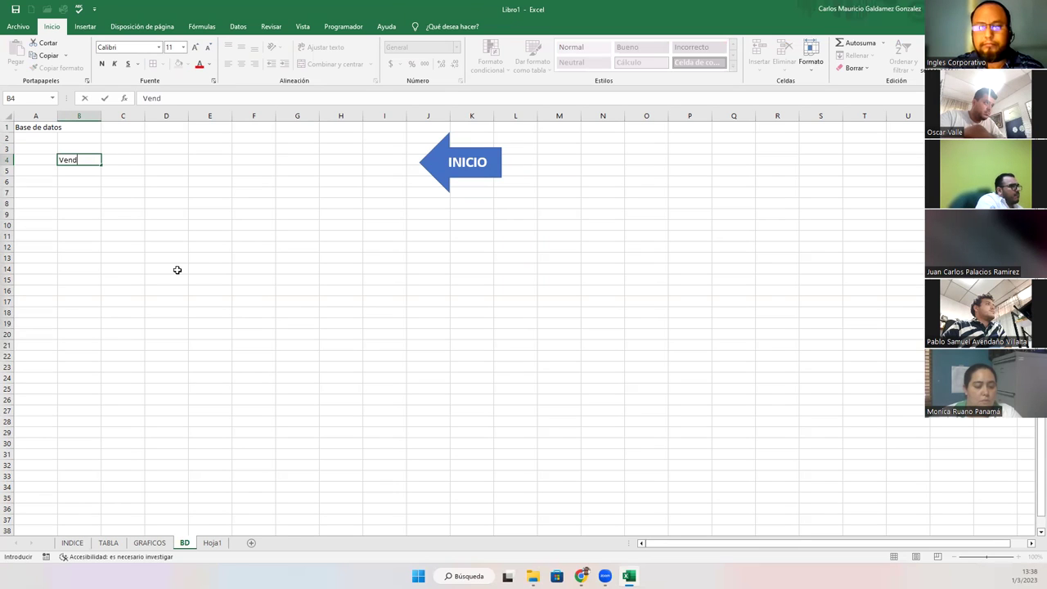
{"action": "type", "text": "or"}
{"action": "key", "text": "Tab"}
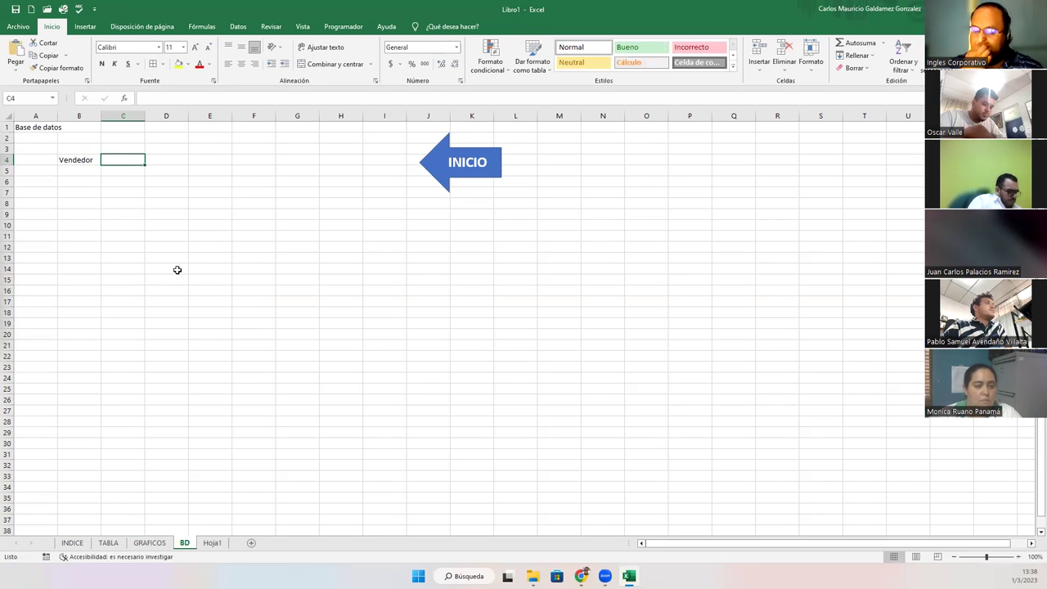
{"action": "key", "text": "Left"}
{"action": "key", "text": "Right"}
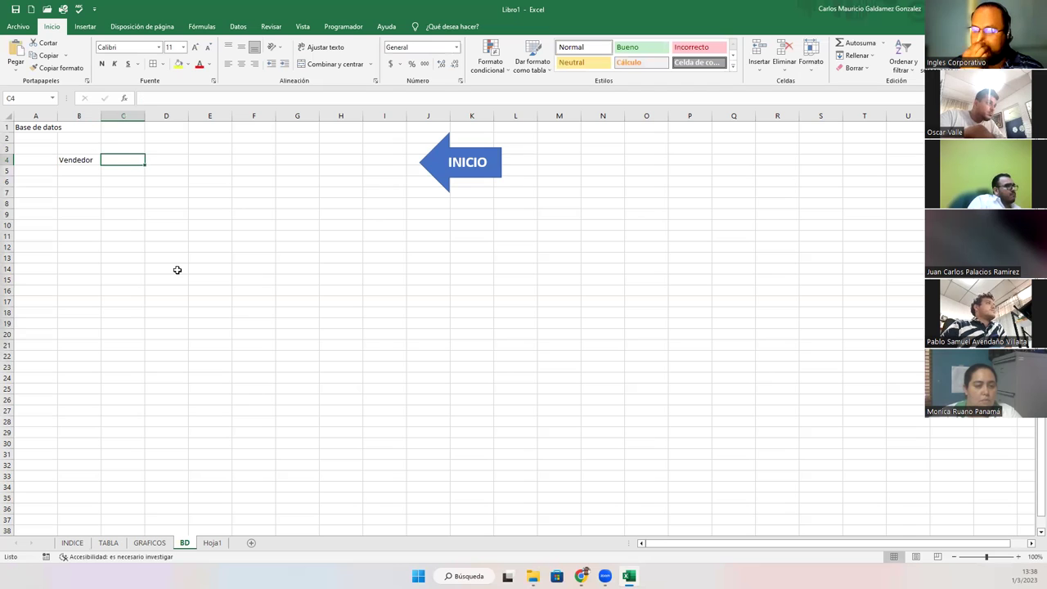
{"action": "type", "text": "Enero"}
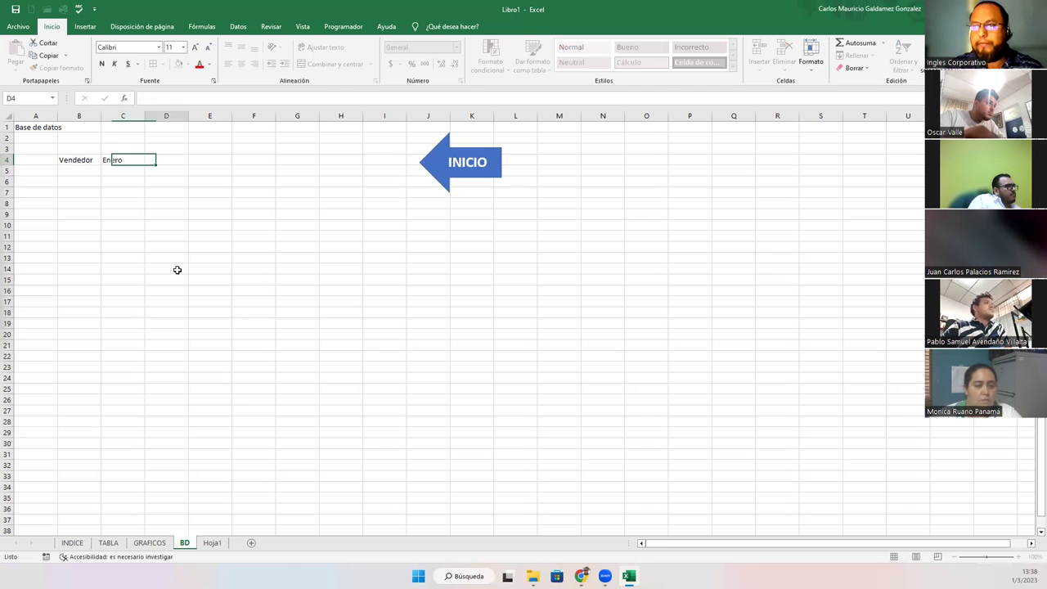
{"action": "key", "text": "Tab"}
{"action": "key", "text": "Left"}
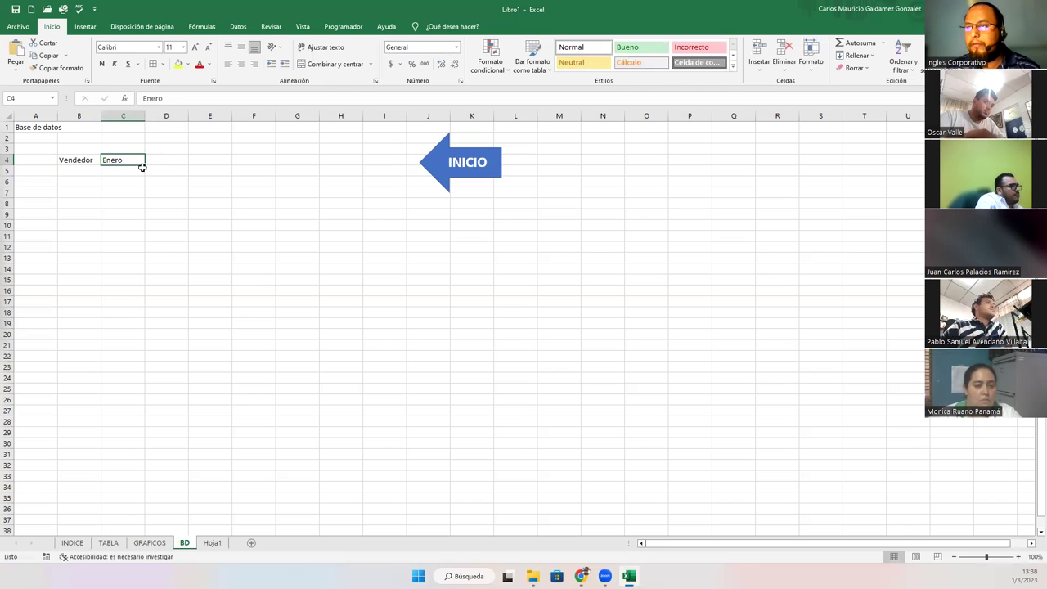
{"action": "left_click_drag", "start_coordinate": [144, 165], "coordinate": [344, 165]}
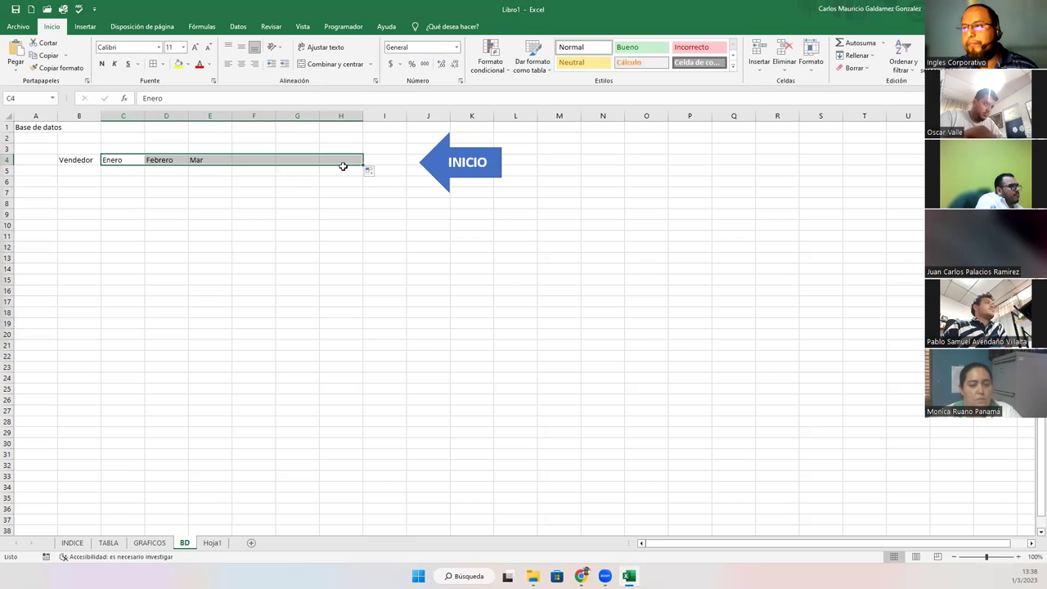
Enter the five vendor names down B5:B9.
{"action": "left_click", "coordinate": [85, 168]}
{"action": "type", "text": "Vendeo"}
{"action": "type", "text": "Juan"}
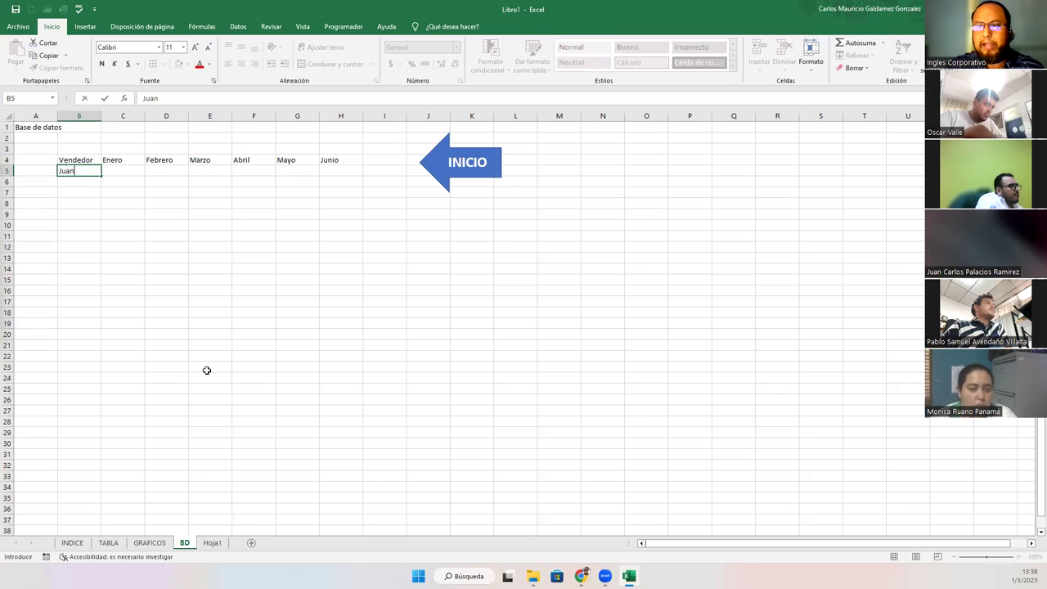
{"action": "key", "text": "Return"}
{"action": "type", "text": "Mario"}
{"action": "key", "text": "Return"}
{"action": "type", "text": "Luis"}
{"action": "key", "text": "Return"}
{"action": "type", "text": "Hugo"}
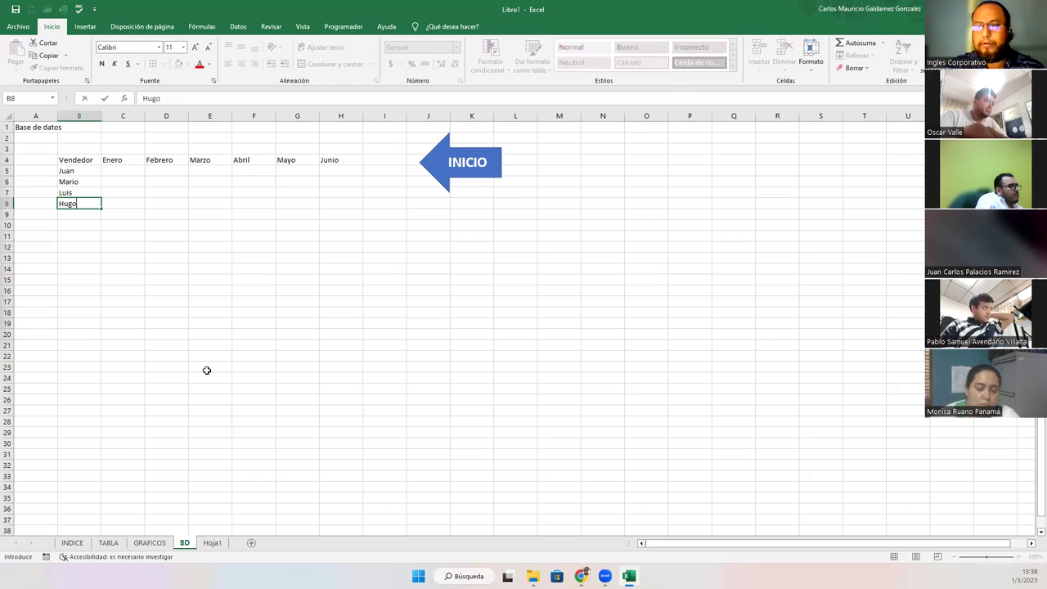
{"action": "key", "text": "Return"}
{"action": "type", "text": "Pago"}
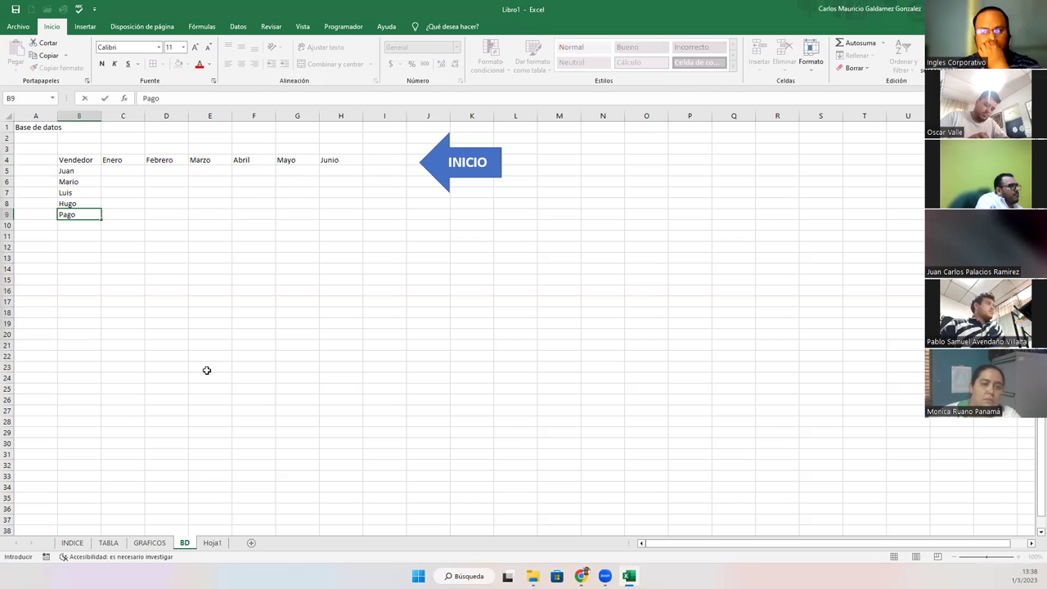
Apply All Borders to the B4:H9 table.
{"action": "left_click", "coordinate": [136, 176]}
{"action": "mouse_move", "coordinate": [77, 160]}
{"action": "left_mouse_down"}
{"action": "mouse_move", "coordinate": [251, 216]}
{"action": "mouse_move", "coordinate": [341, 214]}
{"action": "left_mouse_up"}
{"action": "left_click", "coordinate": [152, 64]}
{"action": "left_click", "coordinate": [123, 175]}
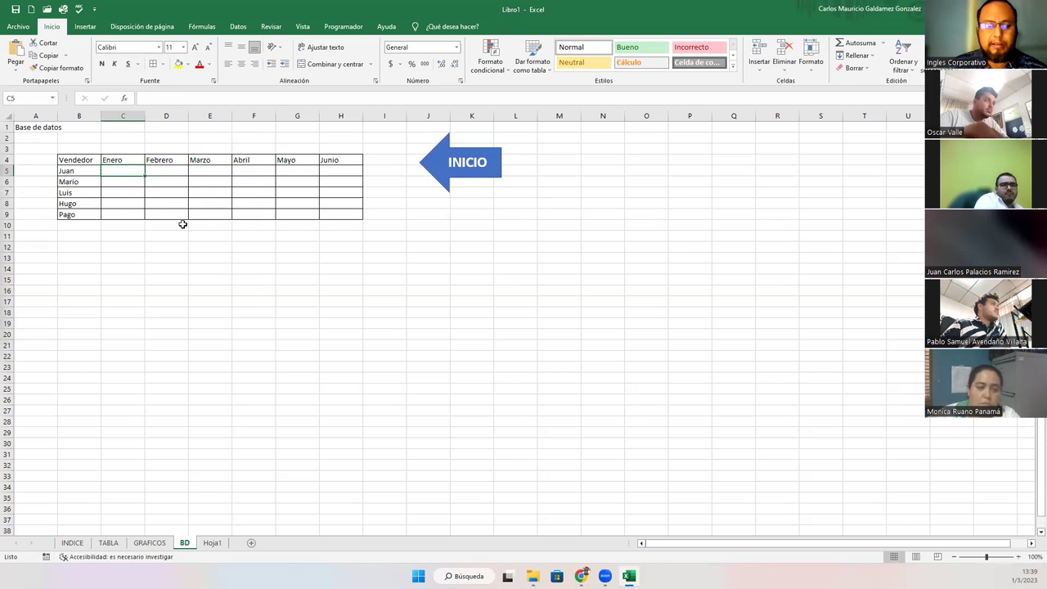
Enter the Enero sales down column C: 1500, 2000, 1800, 2100 and 2050.
{"action": "type", "text": "15"}
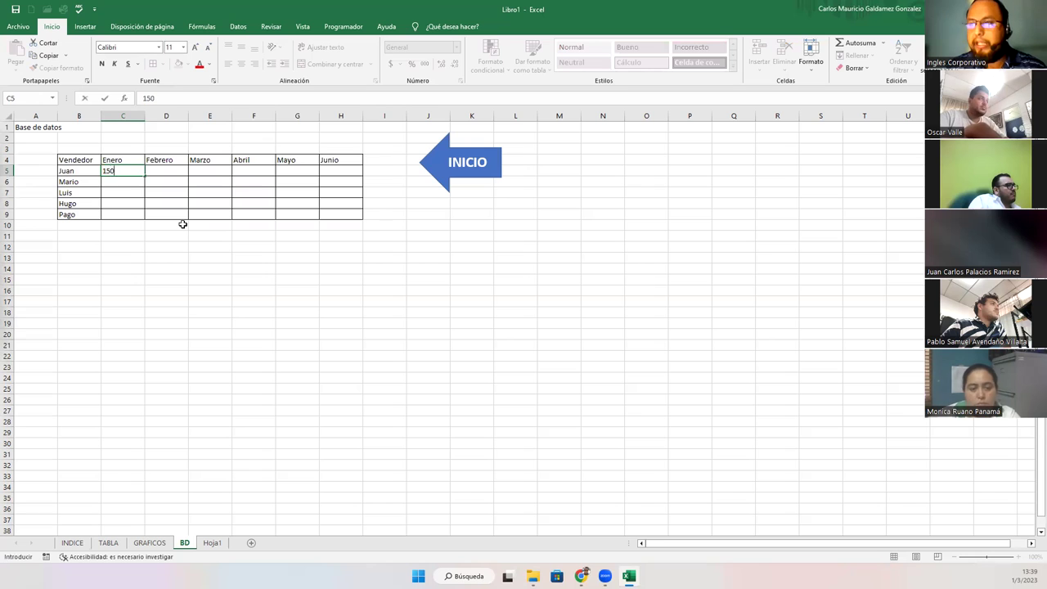
{"action": "type", "text": "0"}
{"action": "key", "text": "Return"}
{"action": "type", "text": "200"}
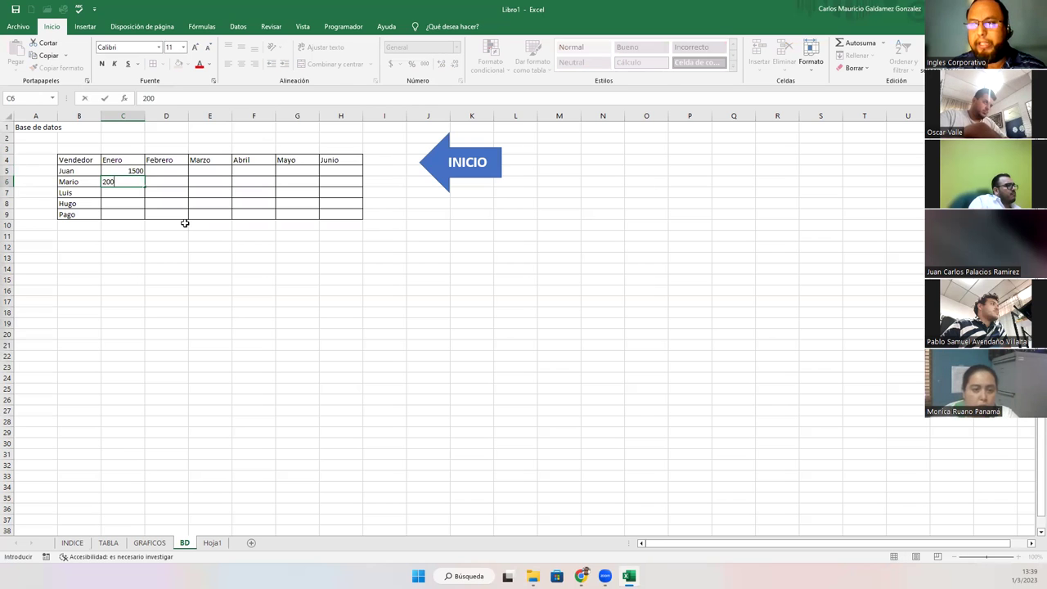
{"action": "type", "text": "0"}
{"action": "key", "text": "Return"}
{"action": "type", "text": "1"}
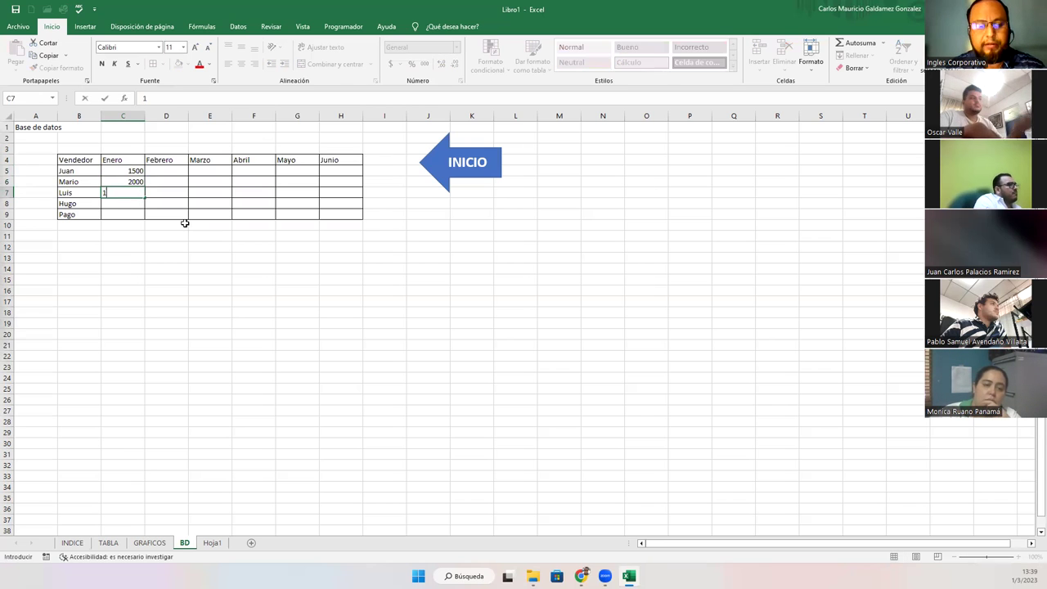
{"action": "type", "text": "800"}
{"action": "key", "text": "Return"}
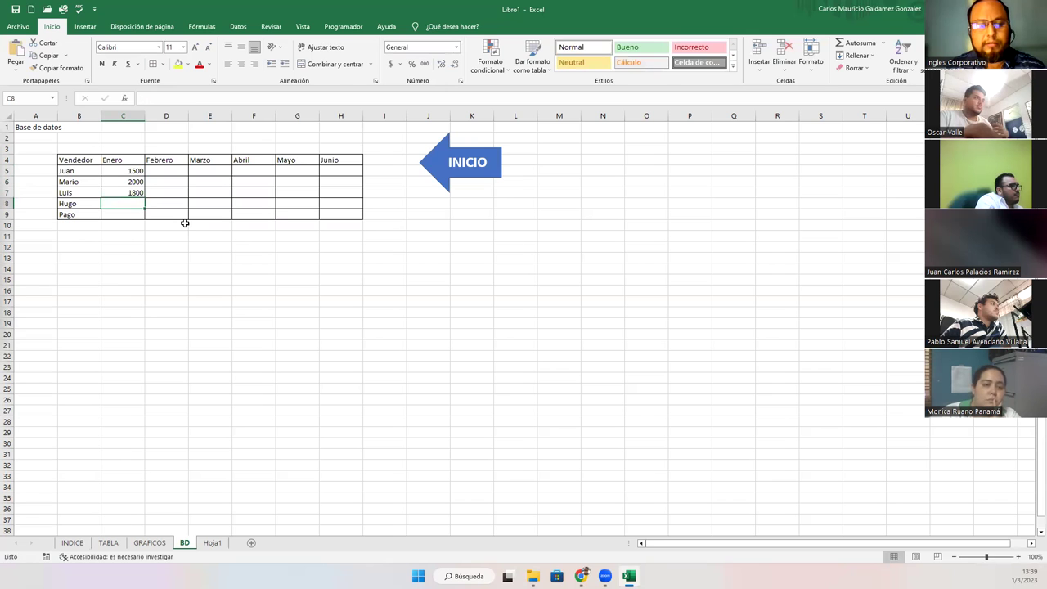
{"action": "type", "text": "2100"}
{"action": "key", "text": "Return"}
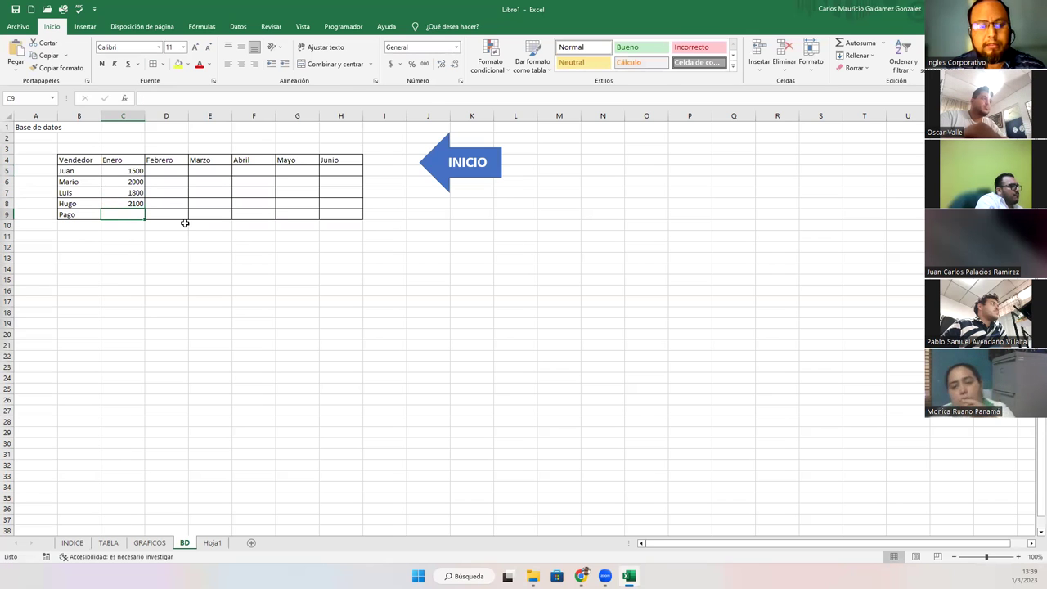
{"action": "type", "text": "20"}
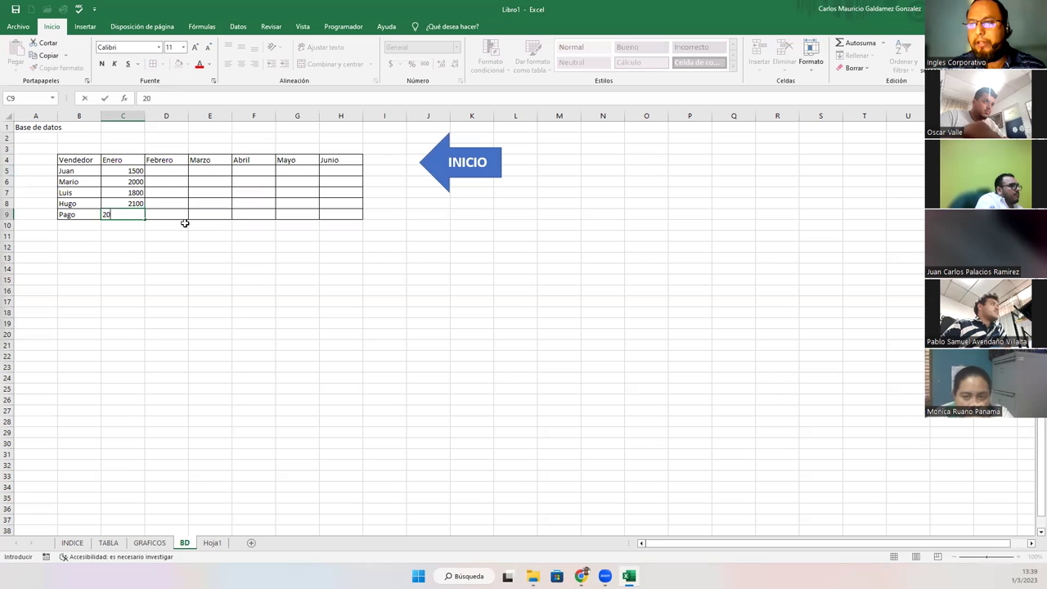
{"action": "type", "text": "50"}
{"action": "key", "text": "Return"}
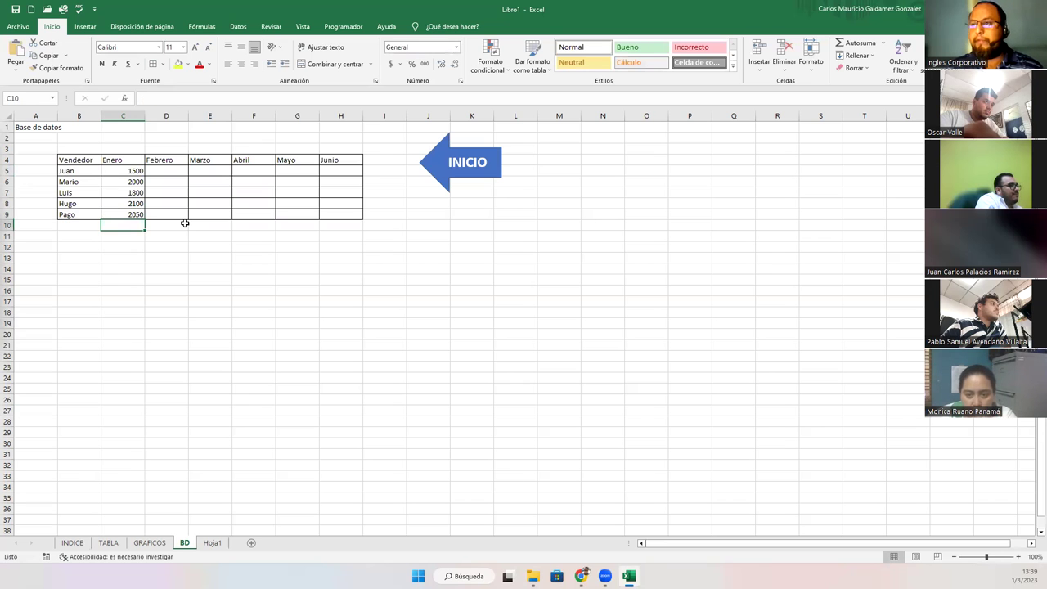
Copy the Enero values into the Febrero and Abril cells for the various sellers.
{"action": "left_click_drag", "start_coordinate": [140, 195], "coordinate": [135, 215]}
{"action": "key", "text": "ctrl+c"}
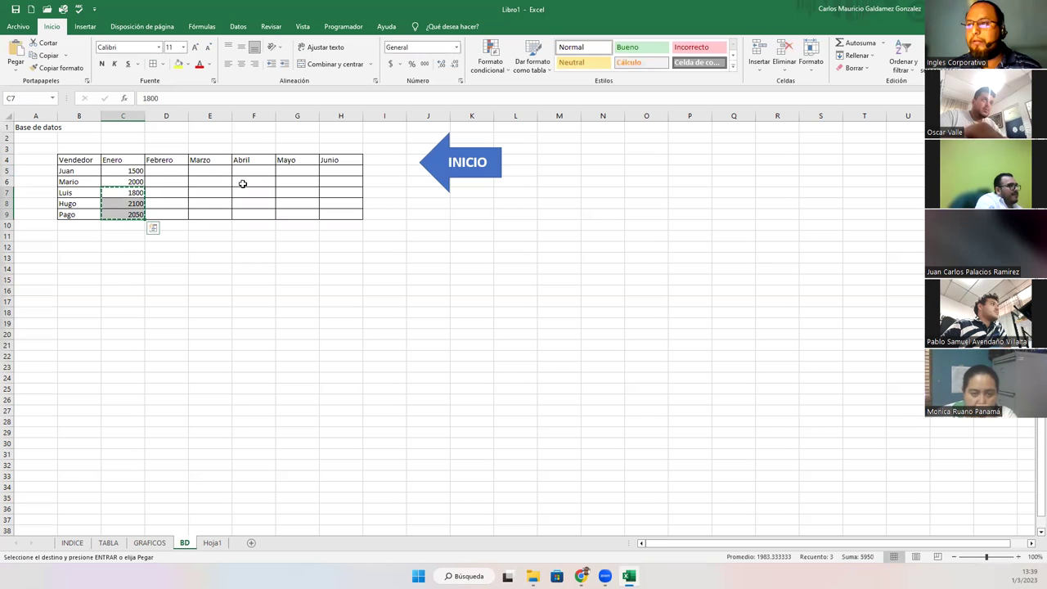
{"action": "left_click", "coordinate": [243, 182]}
{"action": "key", "text": "ctrl+v"}
{"action": "left_click", "coordinate": [184, 183]}
{"action": "key", "text": "ctrl+v"}
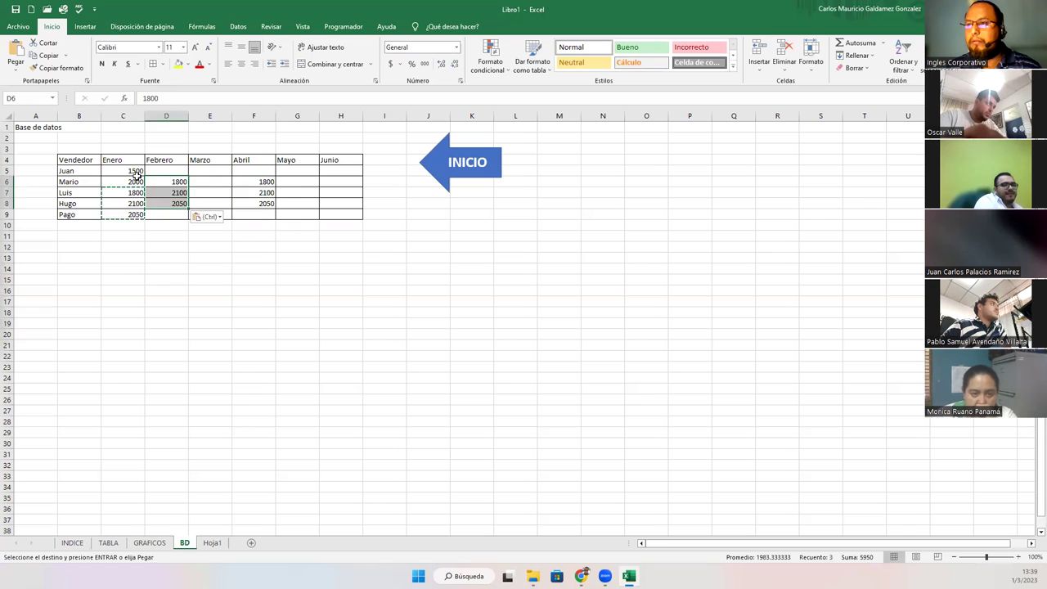
{"action": "left_click_drag", "start_coordinate": [133, 171], "coordinate": [135, 181]}
{"action": "key", "text": "ctrl+c"}
{"action": "left_click", "coordinate": [175, 173]}
{"action": "key", "text": "ctrl+v"}
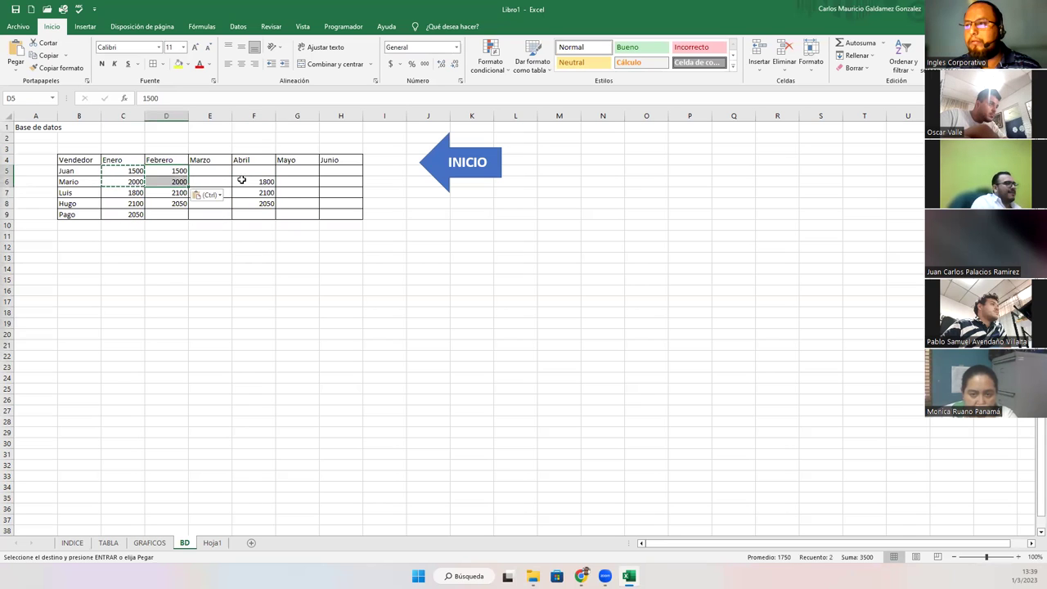
{"action": "left_click", "coordinate": [253, 203]}
{"action": "key", "text": "ctrl+v"}
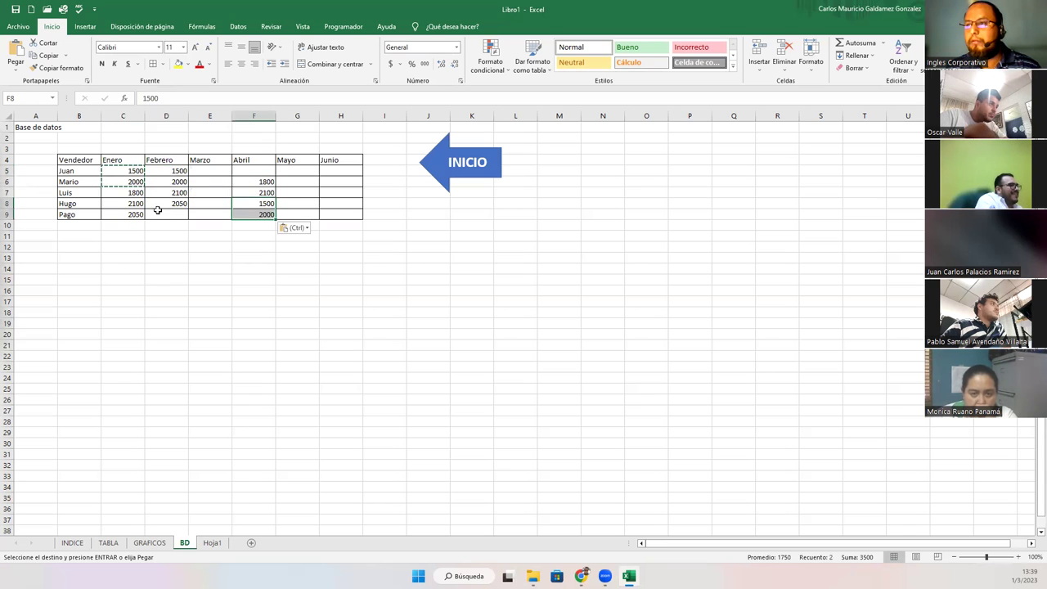
{"action": "left_click", "coordinate": [177, 203]}
{"action": "key", "text": "ctrl+v"}
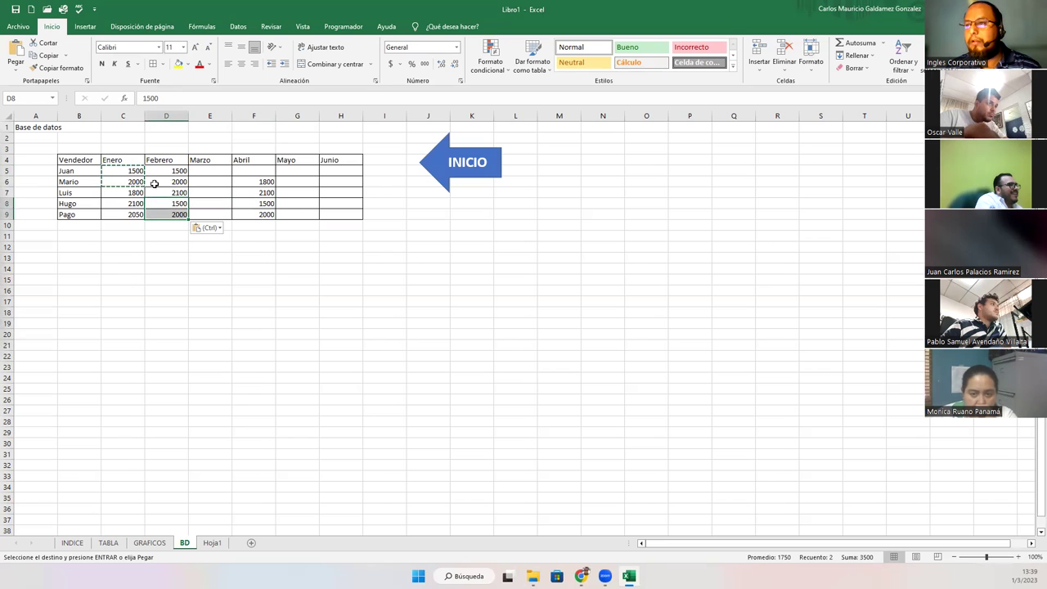
Copy Luis's 1800 and 2100 into Juan's and Pago's Marzo–Abril and Mario's Mayo–Junio.
{"action": "left_click_drag", "start_coordinate": [130, 192], "coordinate": [173, 194]}
{"action": "key", "text": "ctrl+c"}
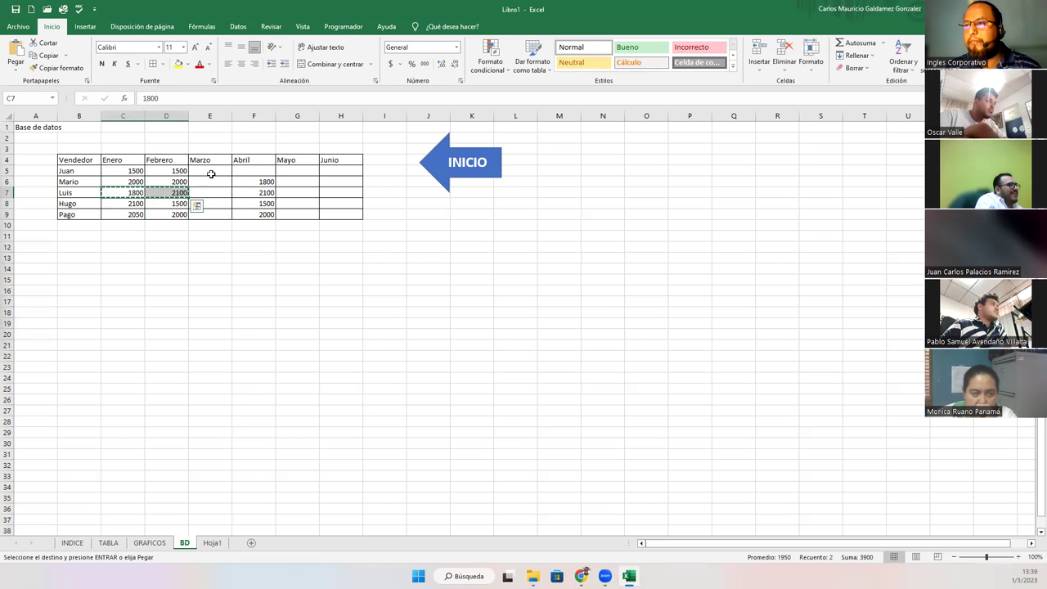
{"action": "left_click", "coordinate": [210, 175]}
{"action": "key", "text": "ctrl+v"}
{"action": "left_click", "coordinate": [215, 212]}
{"action": "key", "text": "ctrl+v"}
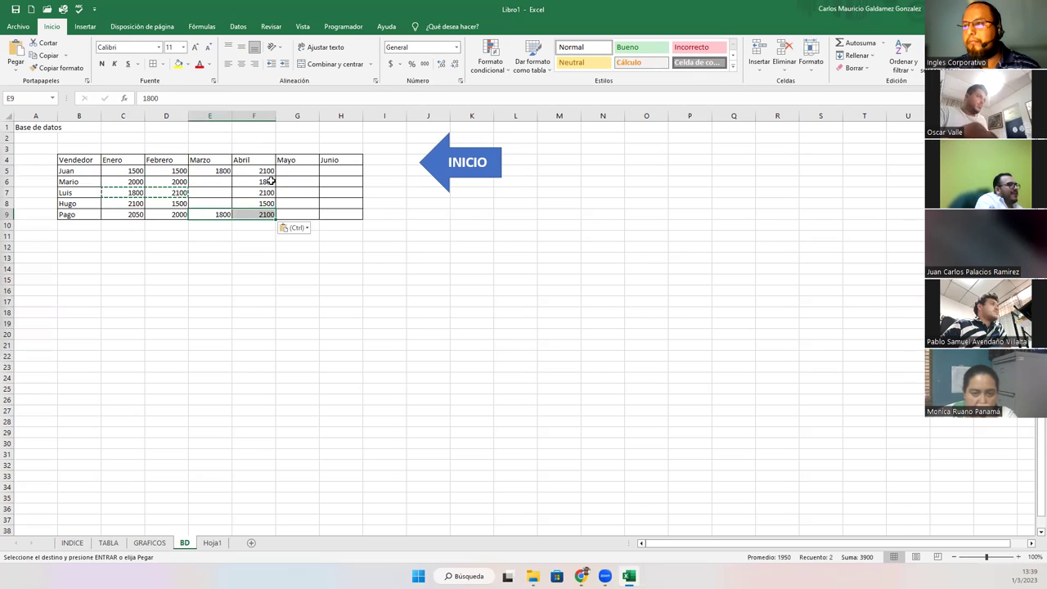
{"action": "left_click", "coordinate": [286, 182]}
{"action": "key", "text": "ctrl+v"}
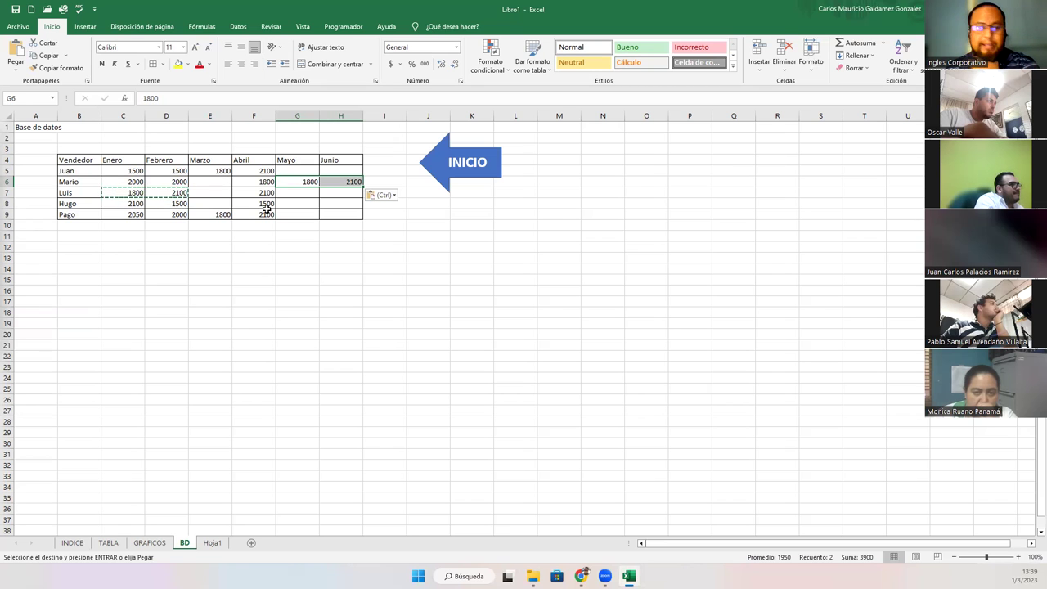
Type the remaining Marzo sales (2000, 1300, 4000) and Mayo sales for Juan (4000) and Luis (2000), plus Luis's Junio sale (4000).
{"action": "left_click", "coordinate": [202, 182]}
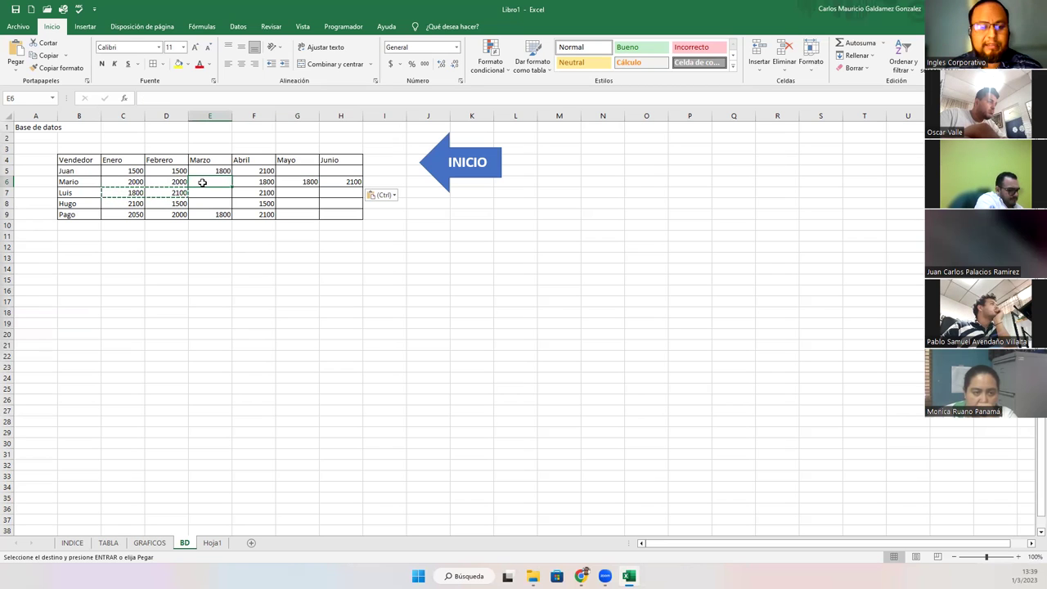
{"action": "type", "text": "2000"}
{"action": "key", "text": "Return"}
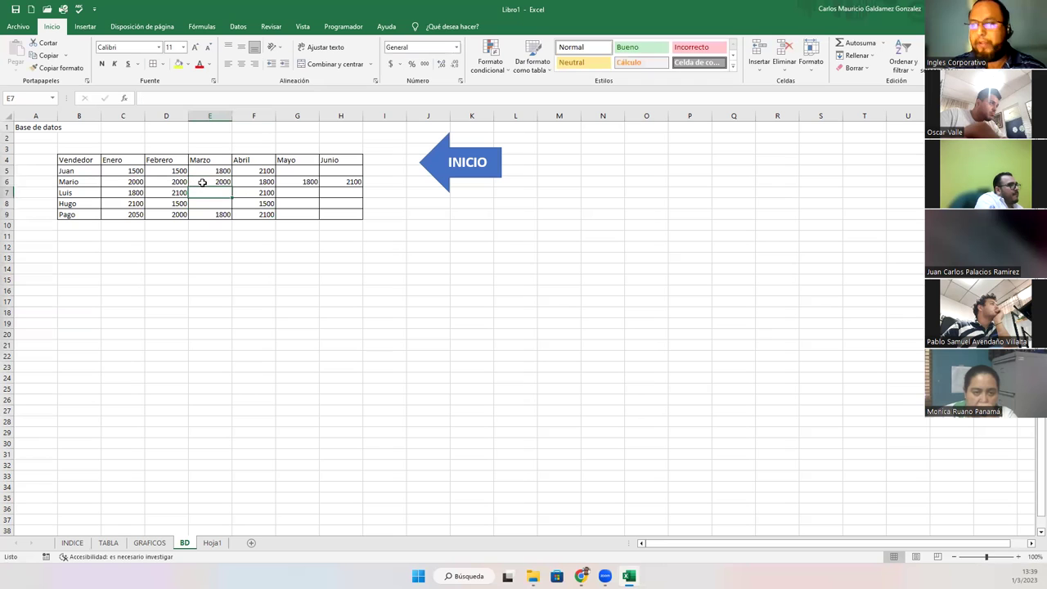
{"action": "type", "text": "1300"}
{"action": "key", "text": "Return"}
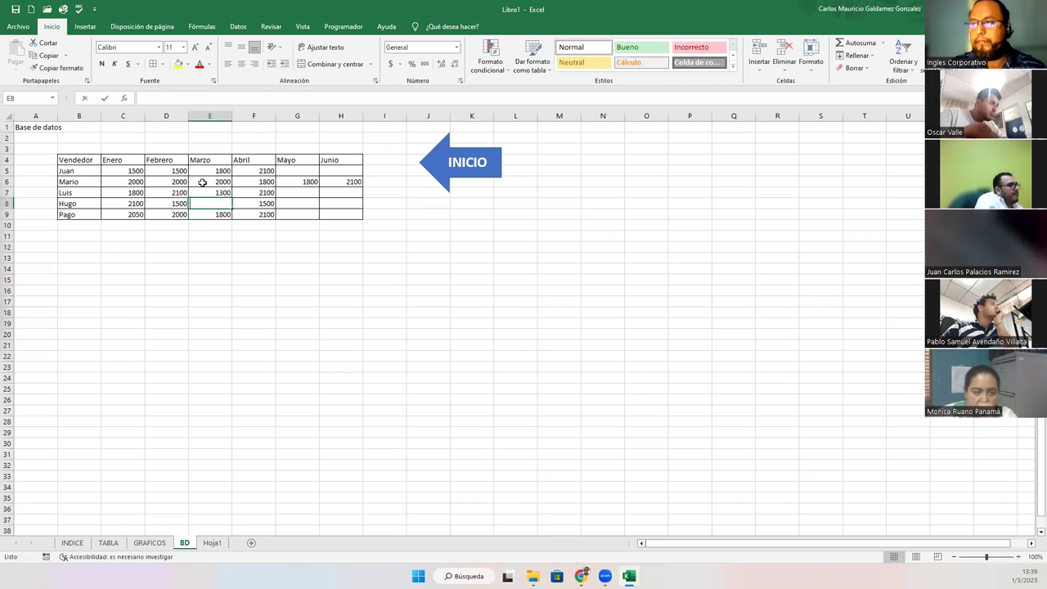
{"action": "type", "text": "400"}
{"action": "key", "text": "Return"}
{"action": "key", "text": "Right"}
{"action": "key", "text": "Right"}
{"action": "key", "text": "Right"}
{"action": "key", "text": "Up"}
{"action": "key", "text": "Up"}
{"action": "key", "text": "Up"}
{"action": "key", "text": "Left"}
{"action": "key", "text": "Up"}
{"action": "type", "text": "4000"}
{"action": "key", "text": "Return"}
{"action": "key", "text": "Return"}
{"action": "type", "text": "20"}
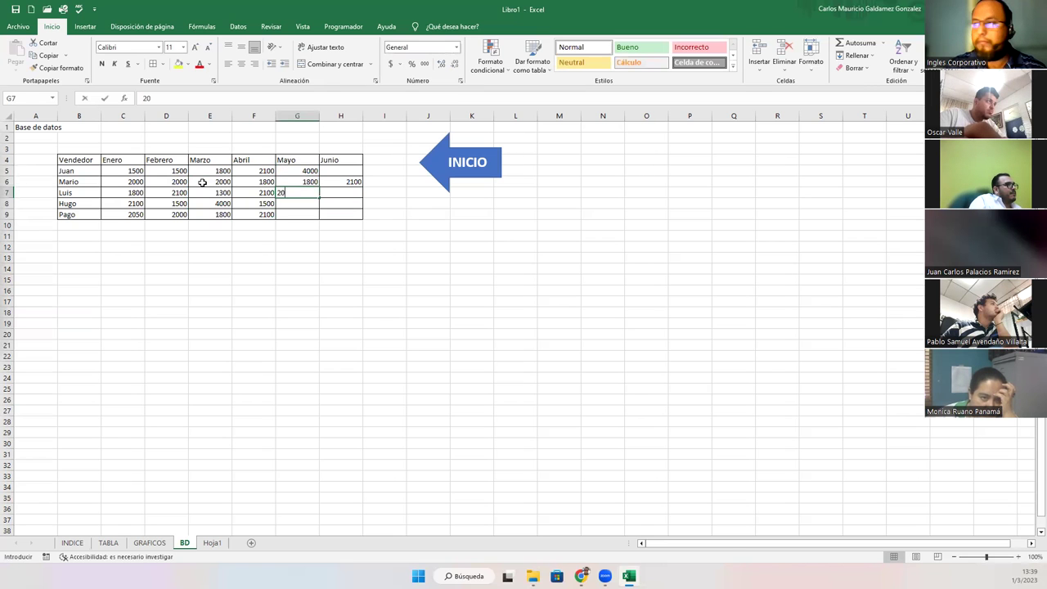
{"action": "key", "text": "Return"}
{"action": "key", "text": "Right"}
{"action": "key", "text": "Up"}
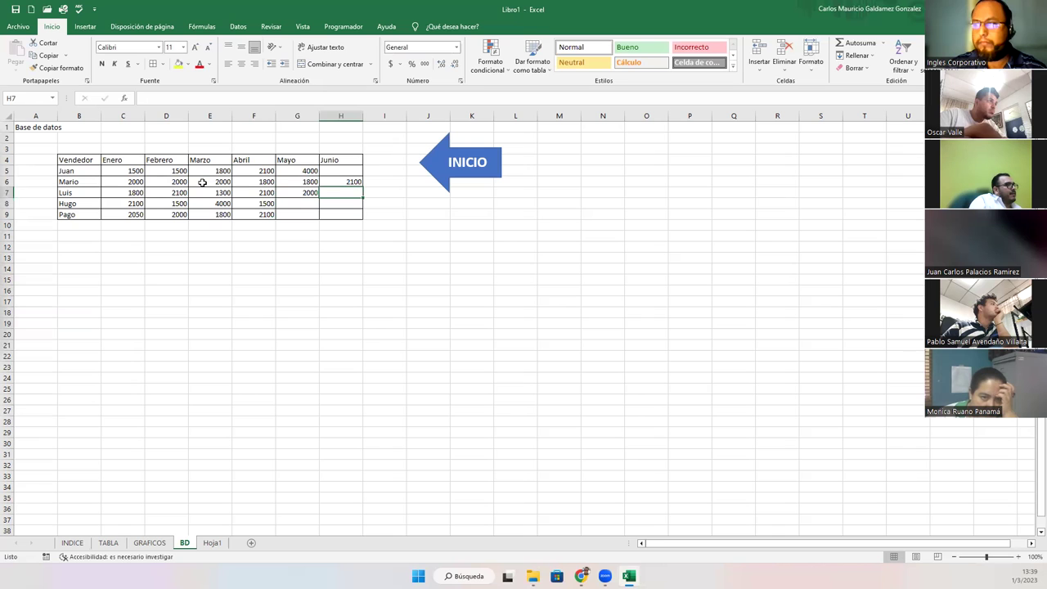
{"action": "type", "text": "4000"}
{"action": "key", "text": "Return"}
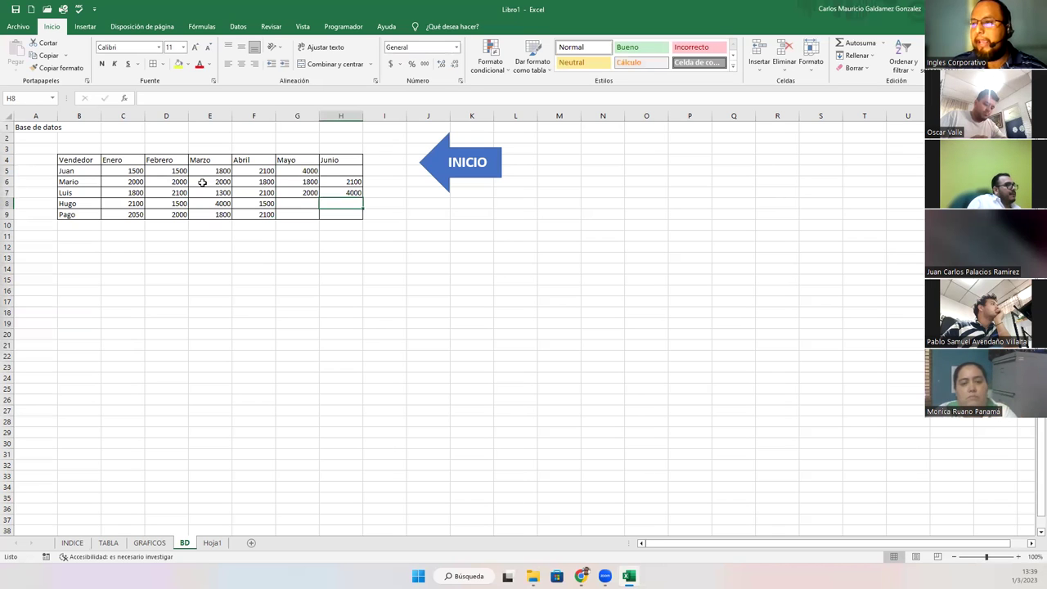
Enter Hugo 1890 and Pago 1900 for Mayo, Junio 3000, 4000, 3000, then select C5:H9.
{"action": "left_click", "coordinate": [304, 204]}
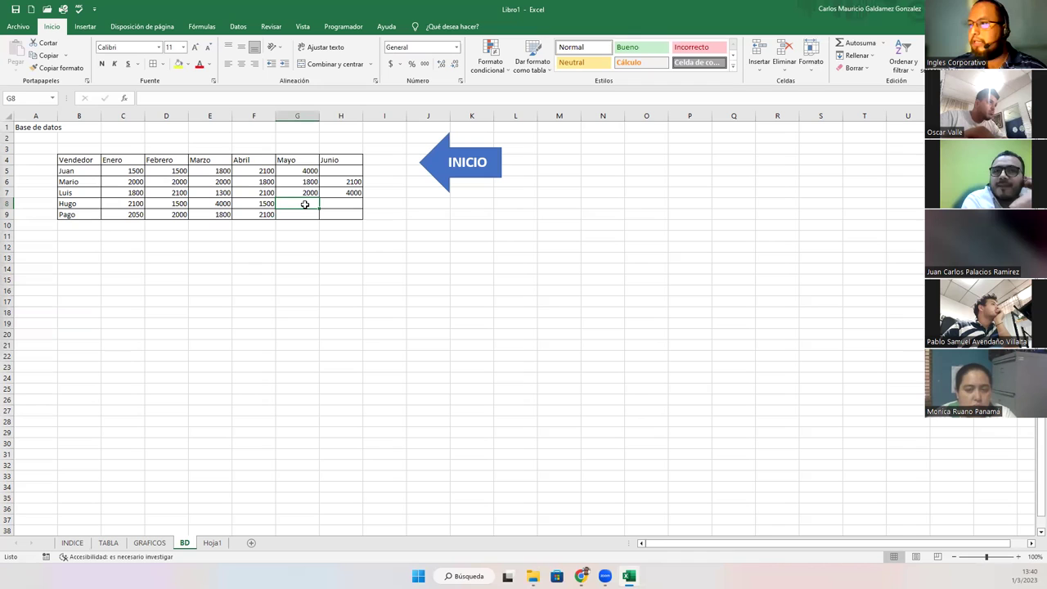
{"action": "type", "text": "1590"}
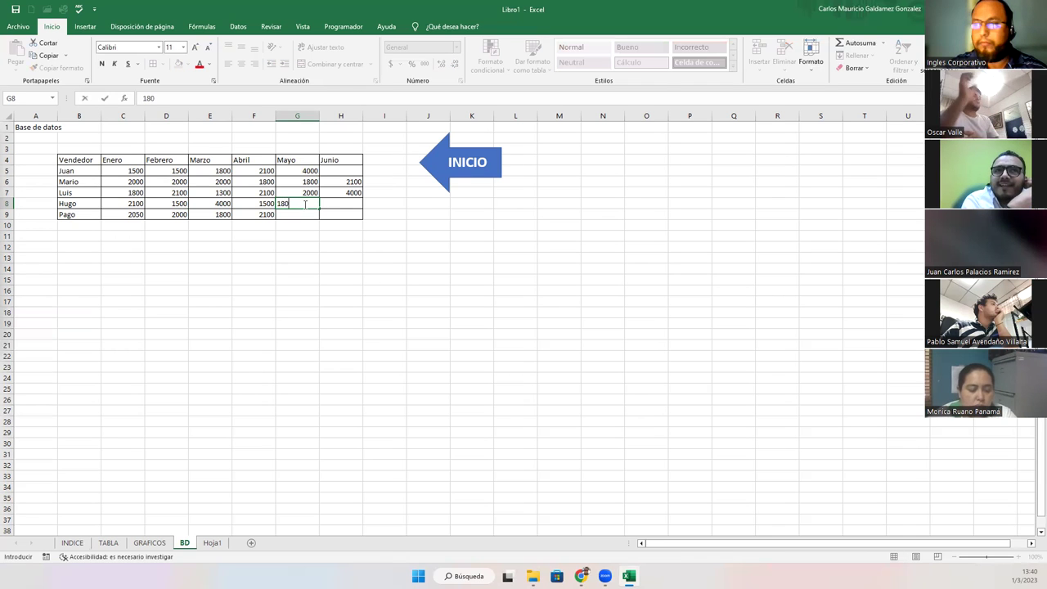
{"action": "type", "text": "90"}
{"action": "key", "text": "Return"}
{"action": "left_click", "coordinate": [304, 203]}
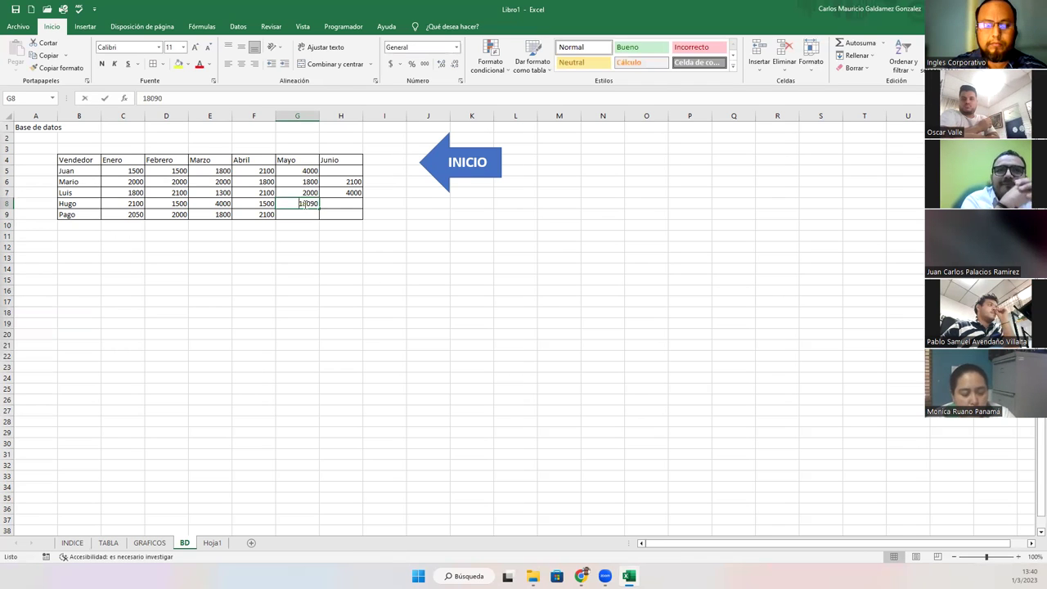
{"action": "type", "text": "18"}
{"action": "key", "text": "Return"}
{"action": "type", "text": "1900"}
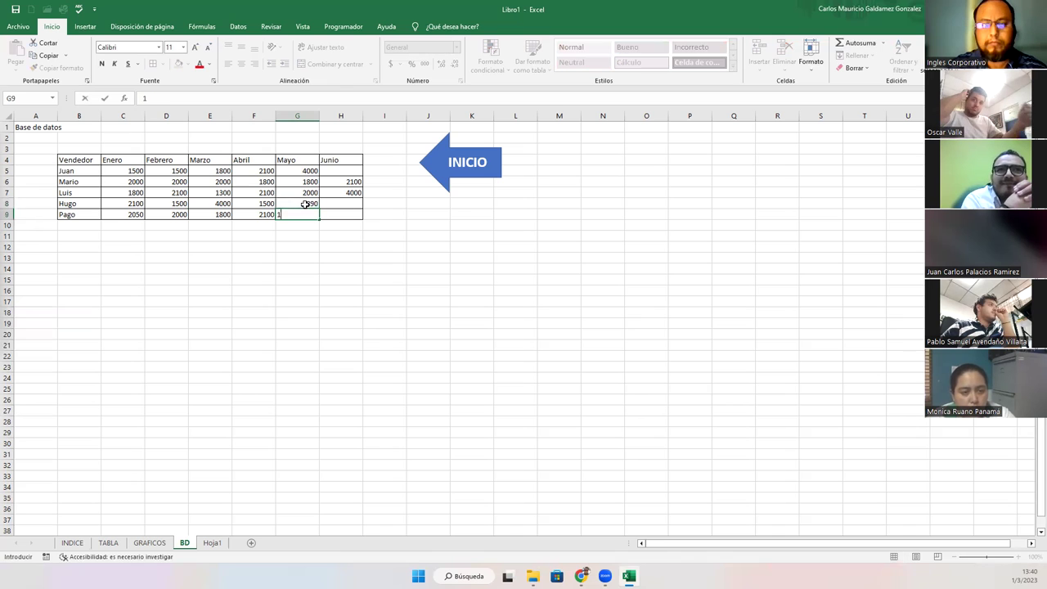
{"action": "key", "text": "Tab"}
{"action": "key", "text": "Up"}
{"action": "key", "text": "Up"}
{"action": "key", "text": "Up"}
{"action": "key", "text": "Up"}
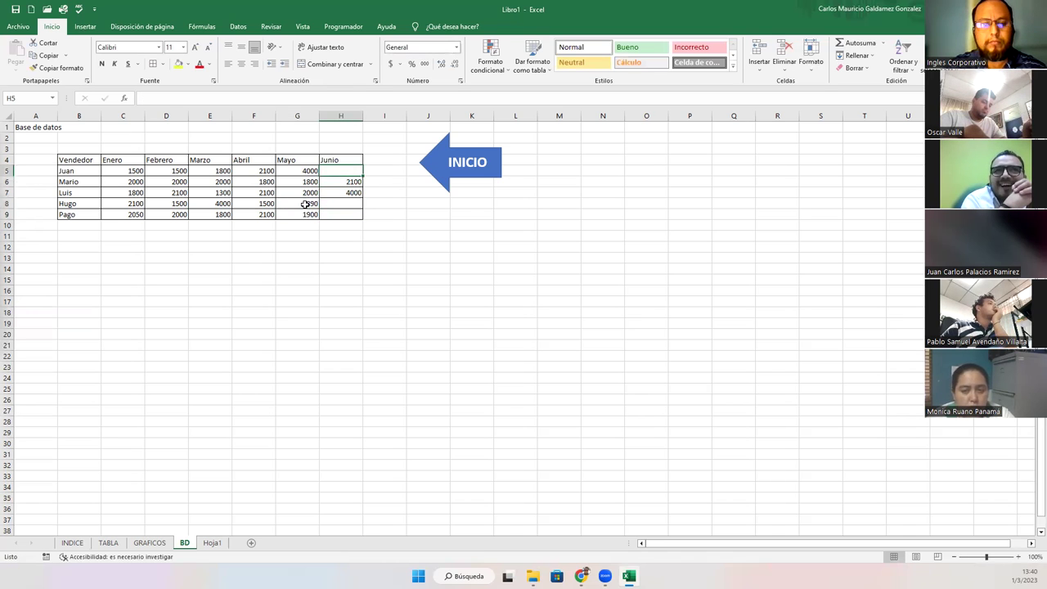
{"action": "type", "text": "300"}
{"action": "key", "text": "Return"}
{"action": "key", "text": "Down"}
{"action": "key", "text": "Down"}
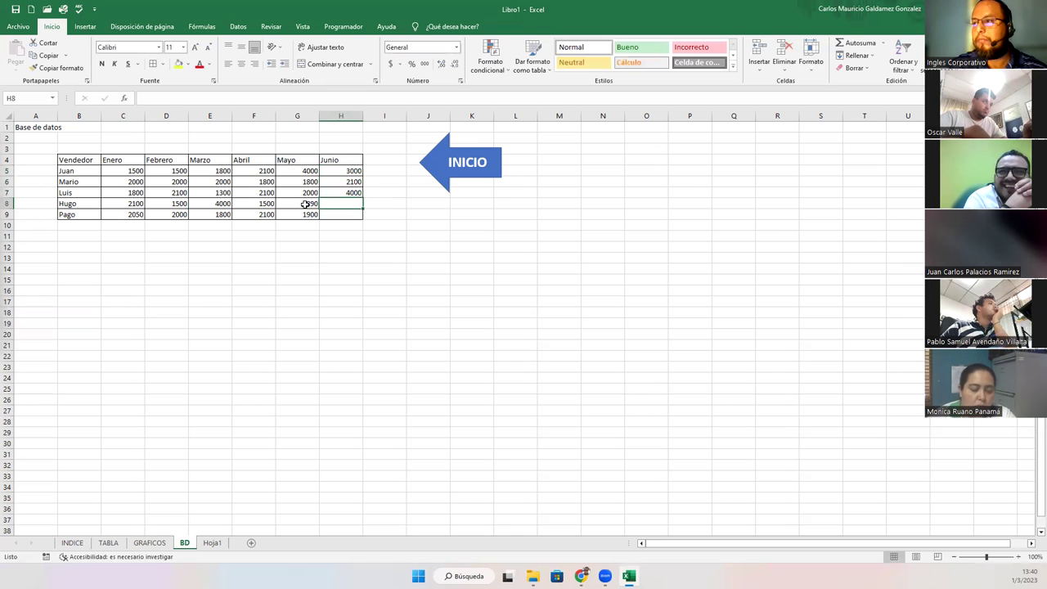
{"action": "type", "text": "000"}
{"action": "key", "text": "Return"}
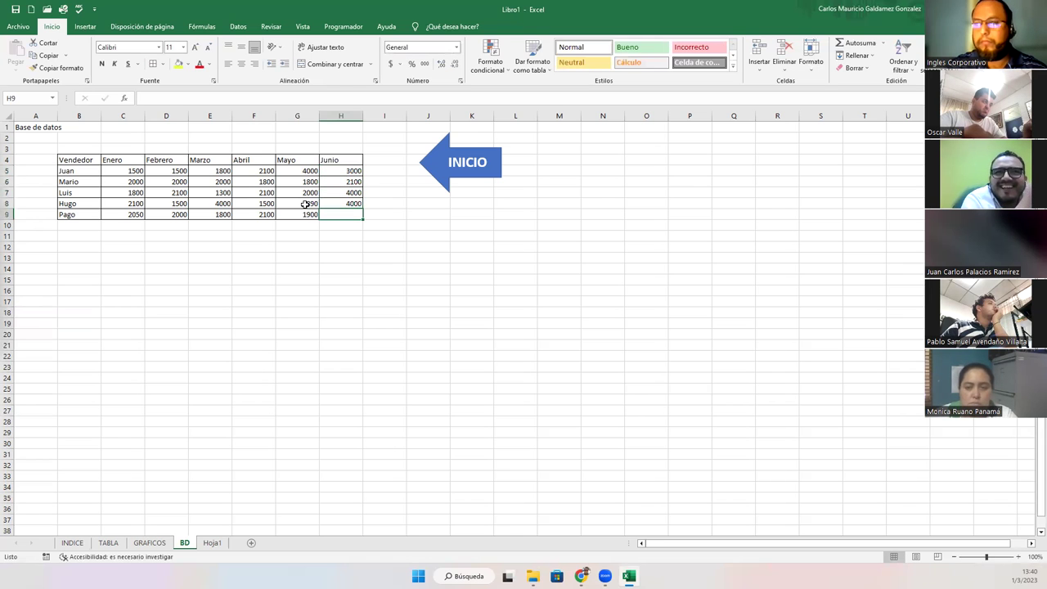
{"action": "type", "text": "3000"}
{"action": "key", "text": "Return"}
{"action": "left_click_drag", "start_coordinate": [131, 171], "coordinate": [342, 214]}
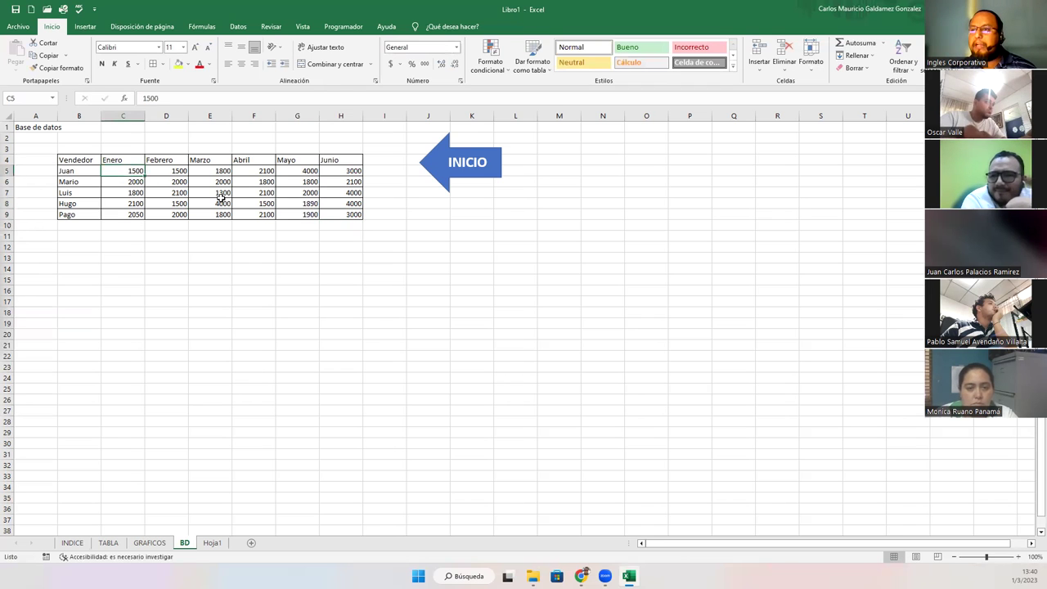
Format C5:H9 as dollar currency, select the table B4:H9, and go to TABLA.
{"action": "left_click", "coordinate": [391, 66]}
{"action": "left_click", "coordinate": [167, 314]}
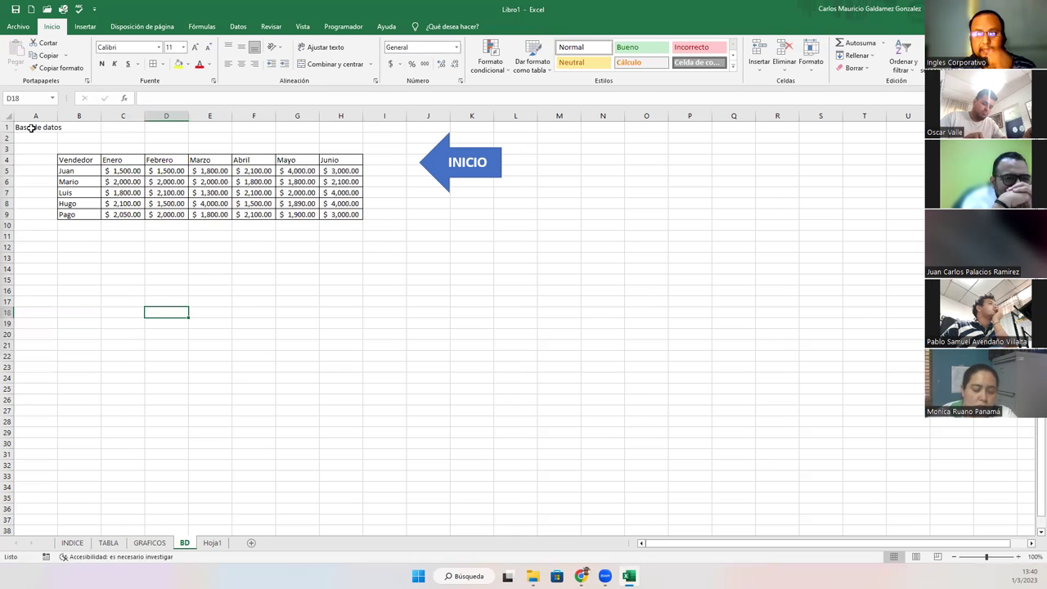
{"action": "left_click", "coordinate": [31, 127]}
{"action": "left_click", "coordinate": [96, 278]}
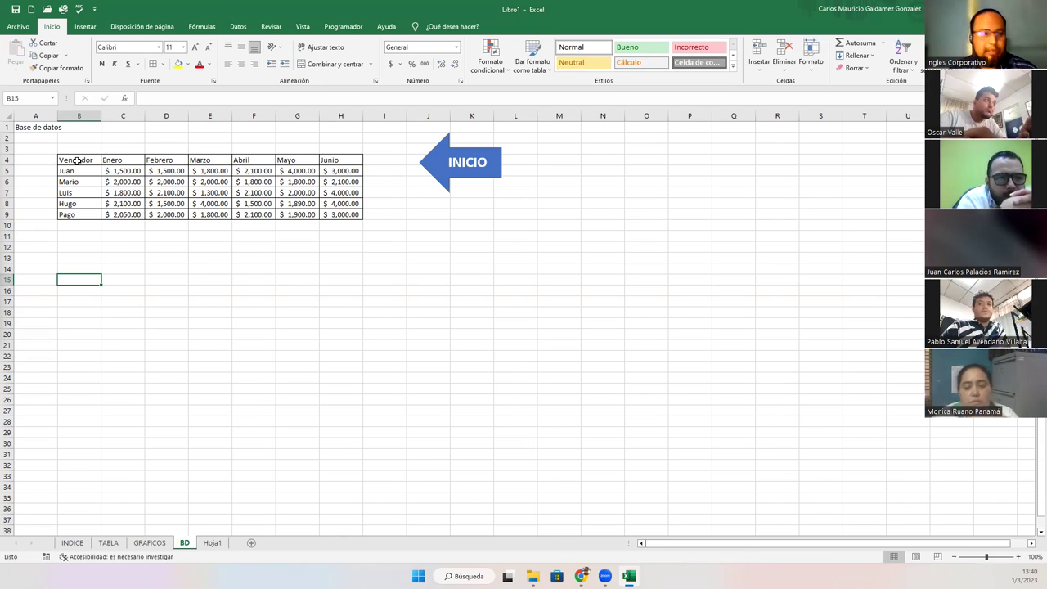
{"action": "left_click_drag", "start_coordinate": [77, 161], "coordinate": [330, 220]}
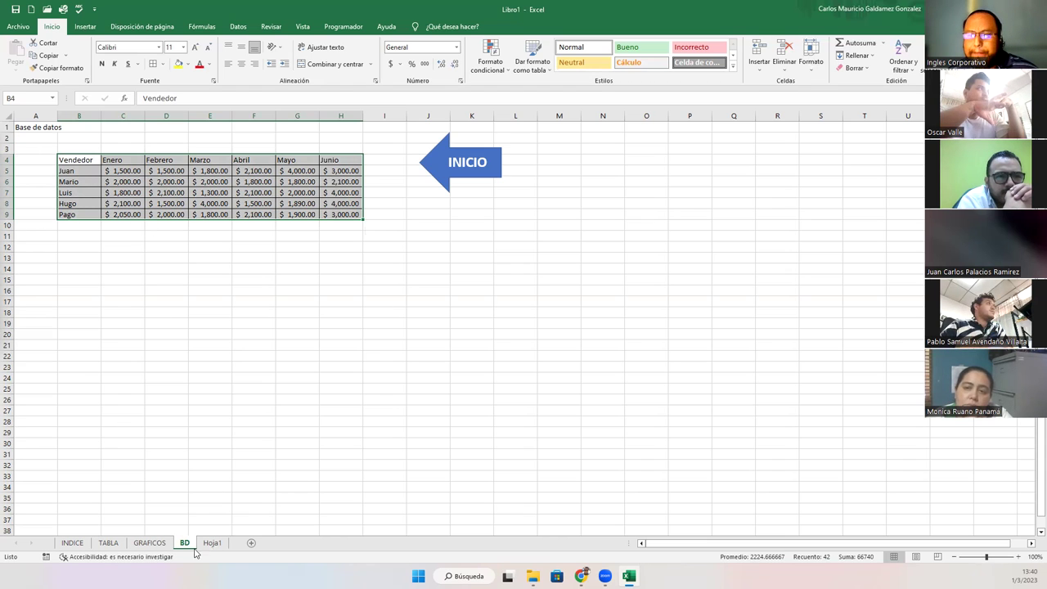
{"action": "left_click", "coordinate": [109, 543]}
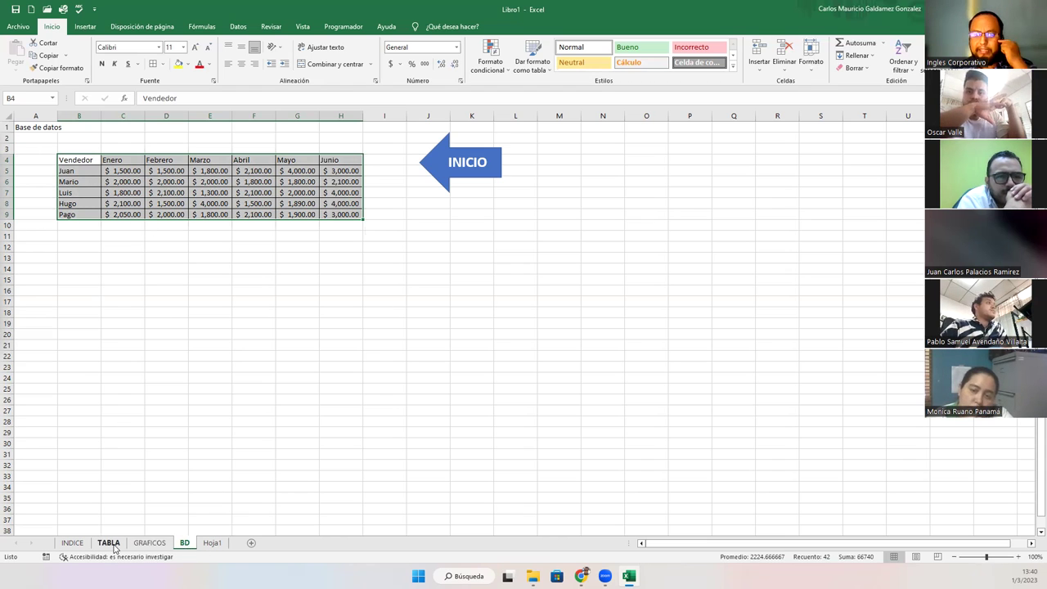
Insert a bold-style WordArt reading 'Búsqueda Vendedor x Mes' on the TABLA sheet.
{"action": "left_click", "coordinate": [79, 155]}
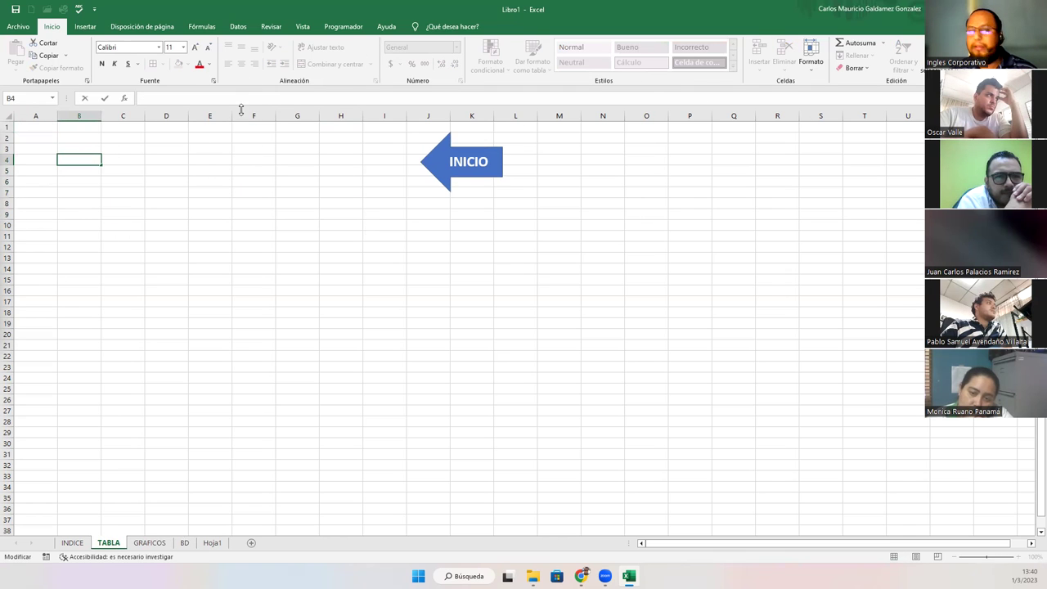
{"action": "left_click", "coordinate": [85, 26]}
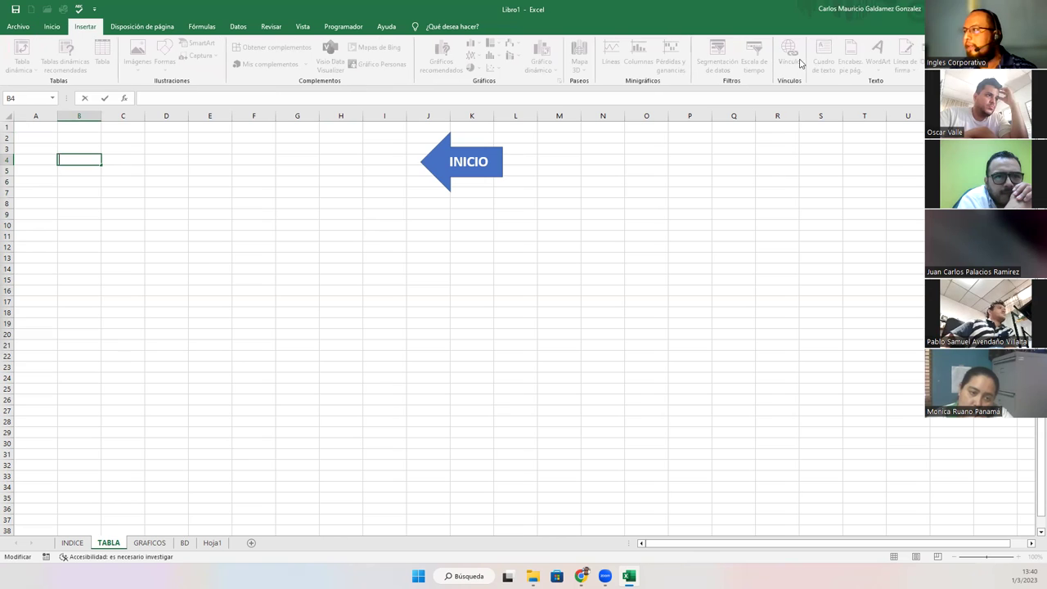
{"action": "key", "text": "Escape"}
{"action": "left_click", "coordinate": [877, 51]}
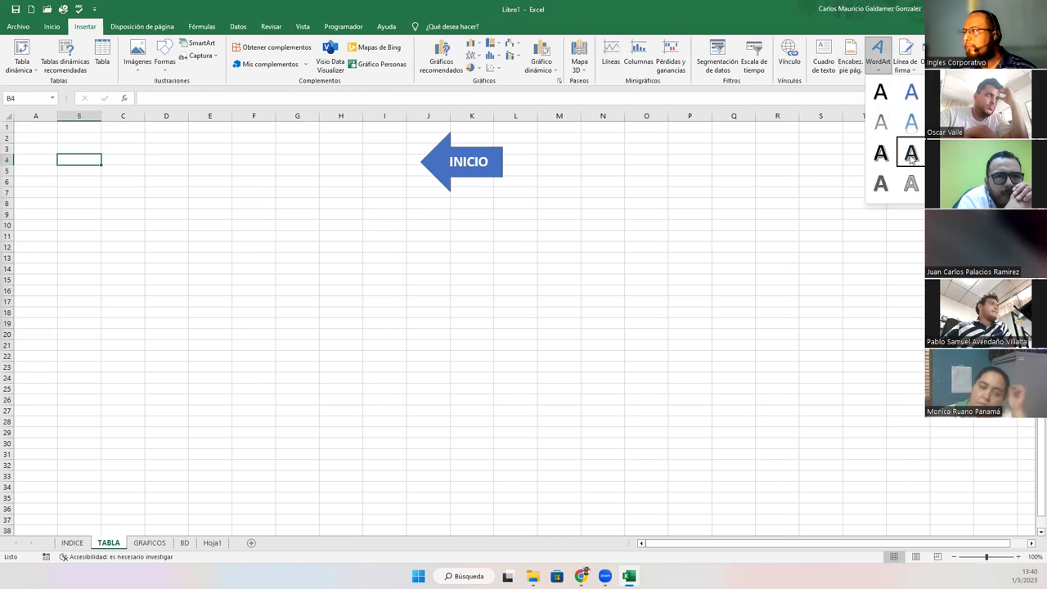
{"action": "left_click", "coordinate": [911, 156]}
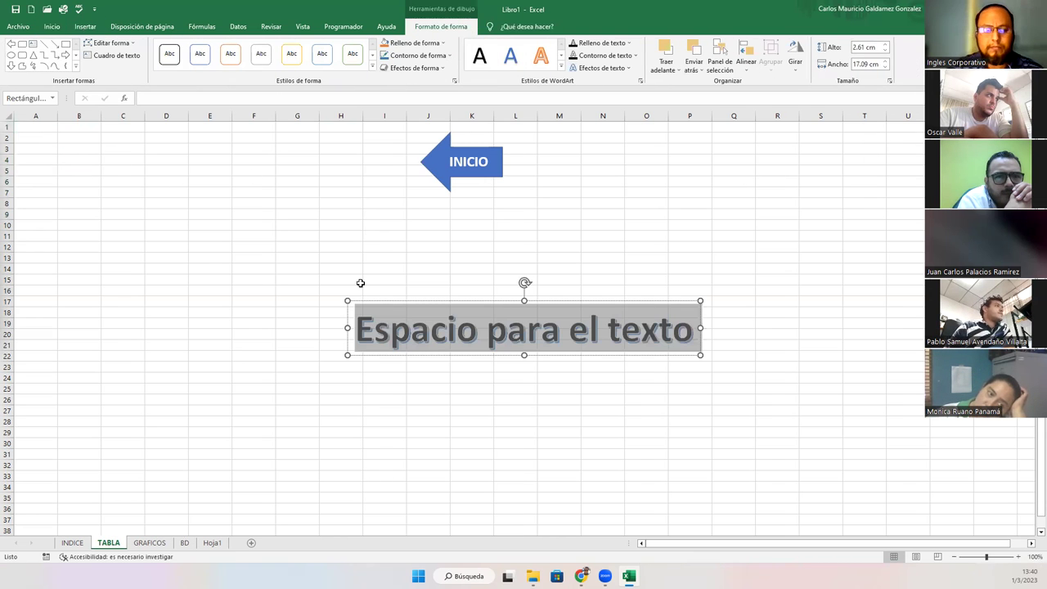
{"action": "type", "text": "Busqueda"}
{"action": "key", "text": "BackSpace"}
{"action": "key", "text": "BackSpace"}
{"action": "key", "text": "BackSpace"}
{"action": "key", "text": "BackSpace"}
{"action": "key", "text": "BackSpace"}
{"action": "key", "text": "BackSpace"}
{"action": "key", "text": "BackSpace"}
{"action": "type", "text": "úsqueda V"}
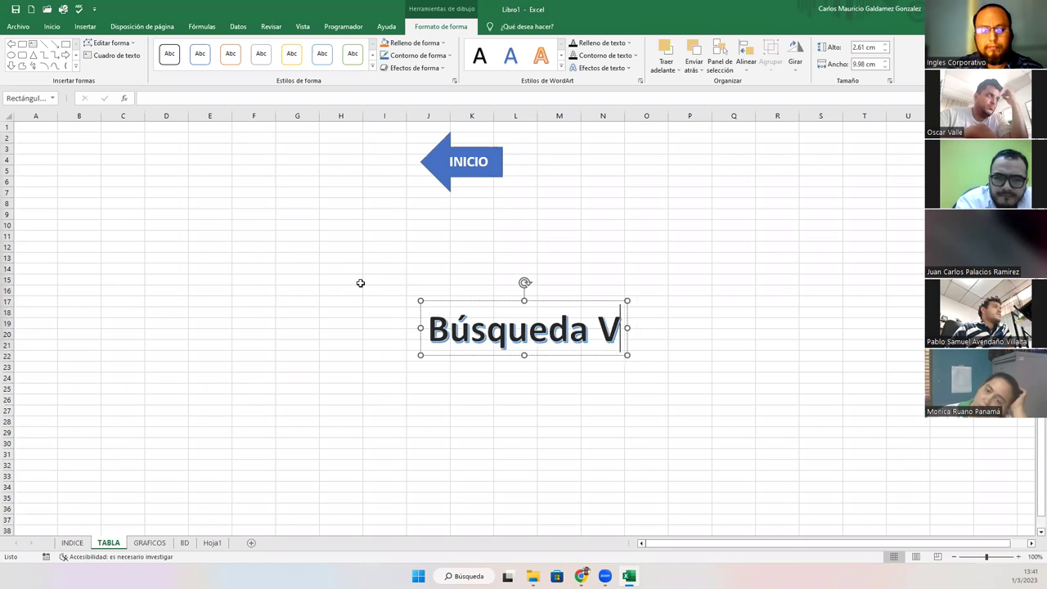
{"action": "type", "text": "endedor x "}
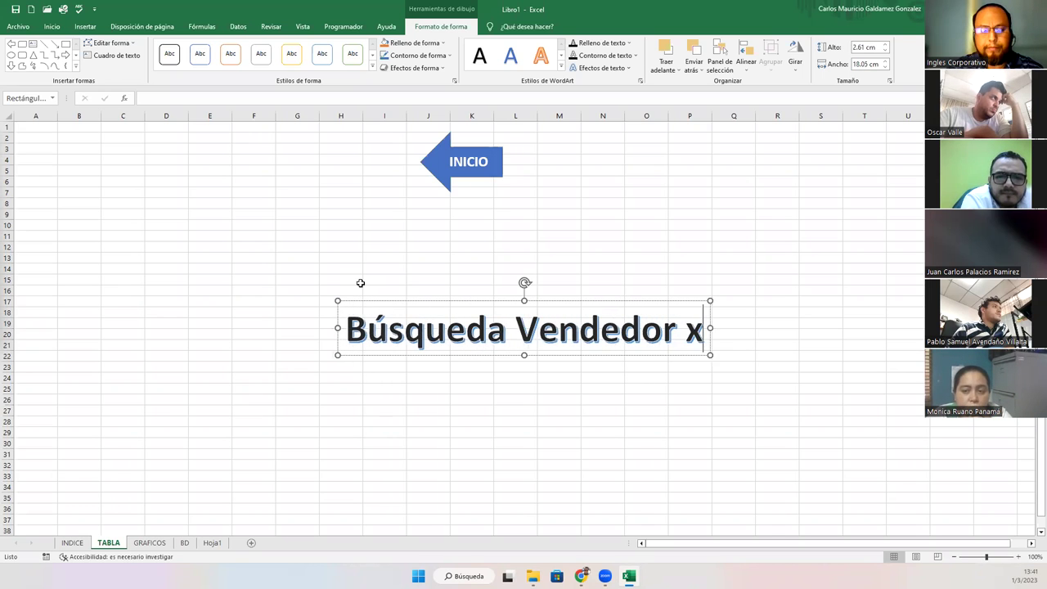
{"action": "type", "text": "Mes"}
Set the WordArt font size to 28 and move it to the top-left near B2.
{"action": "left_click", "coordinate": [340, 302]}
{"action": "left_click", "coordinate": [51, 26]}
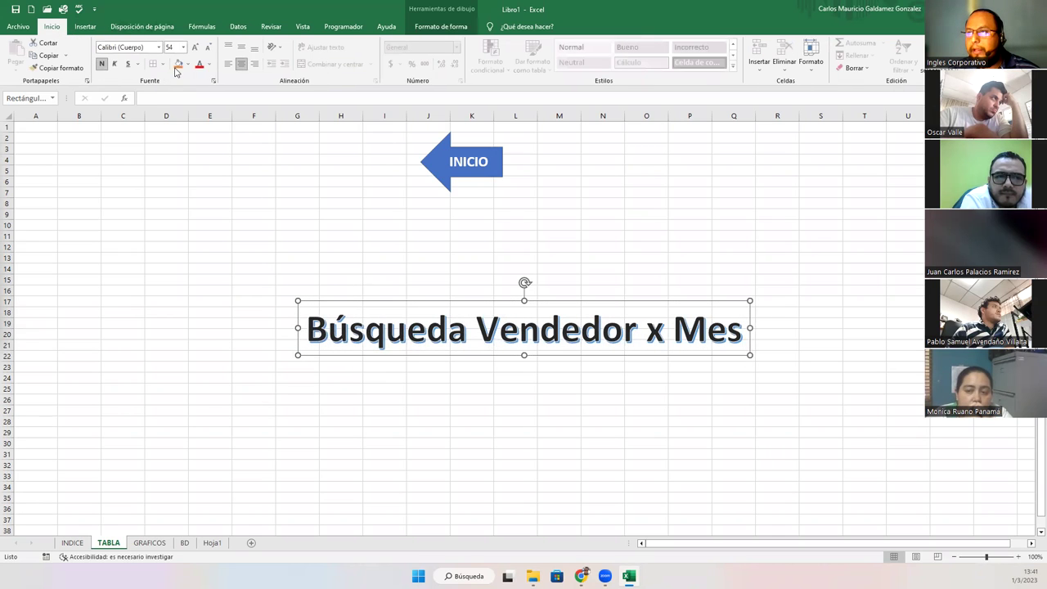
{"action": "left_click", "coordinate": [209, 48]}
{"action": "left_click", "coordinate": [209, 47]}
{"action": "left_click", "coordinate": [209, 47]}
{"action": "left_click_drag", "start_coordinate": [483, 303], "coordinate": [142, 127]}
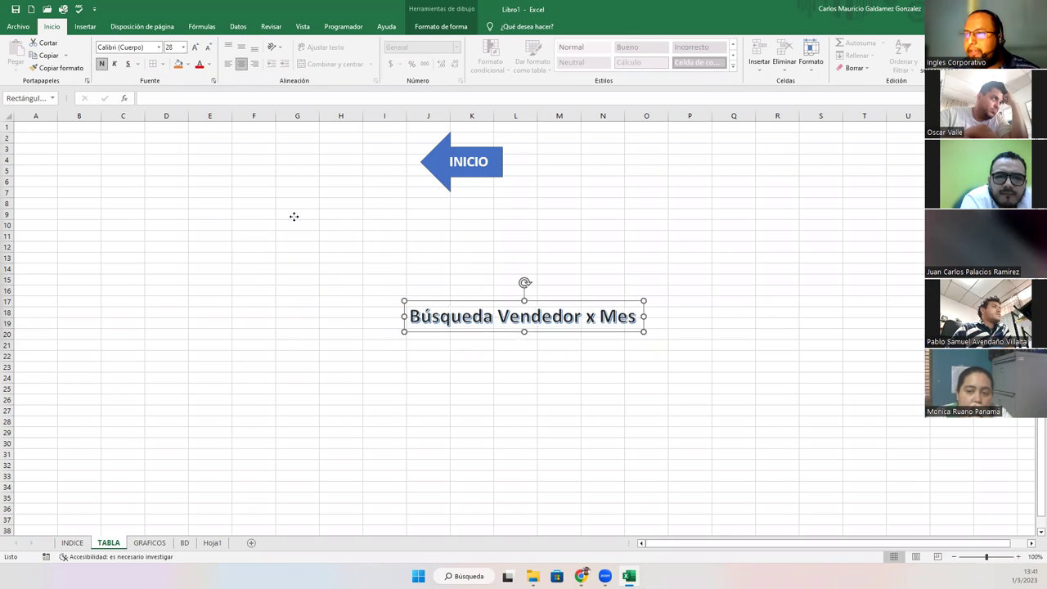
{"action": "left_click", "coordinate": [136, 128]}
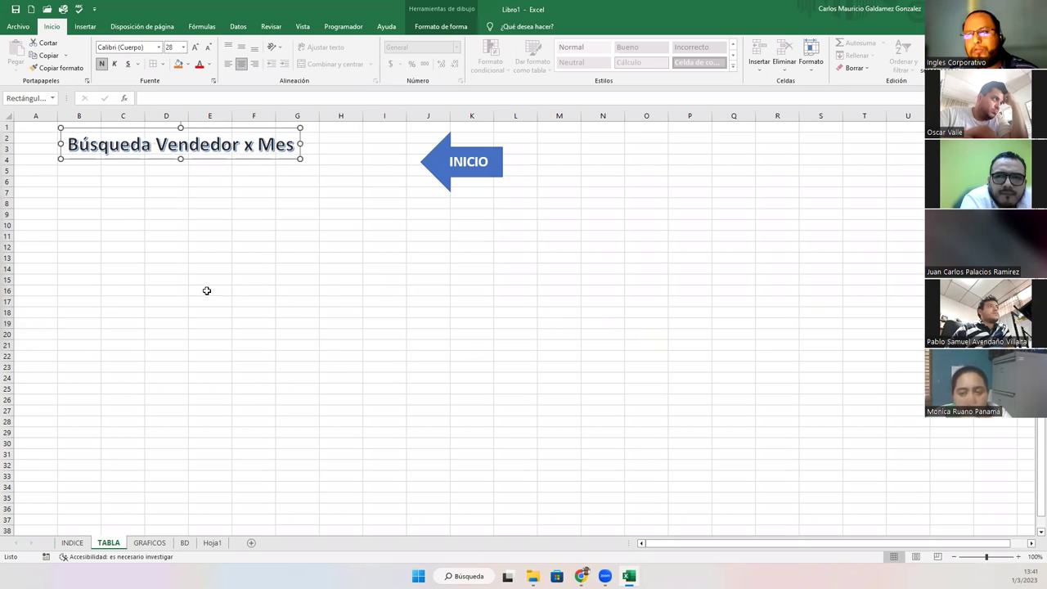
{"action": "left_click", "coordinate": [91, 191]}
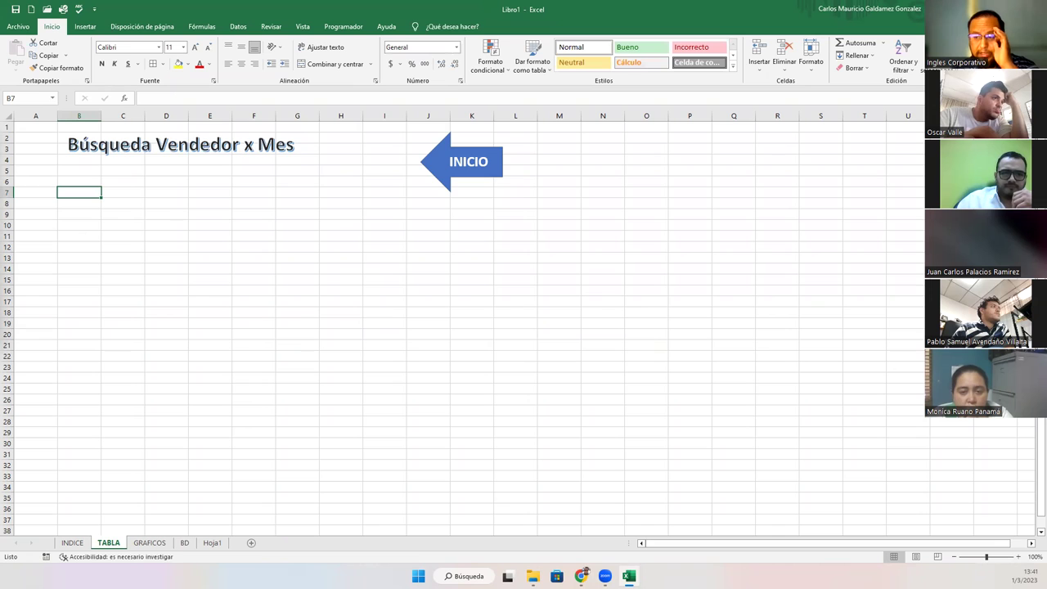
After checking the BD and GRAFICOS sheets, enter BUSCARV in B5 and Vendedor in B7 on TABLA.
{"action": "left_click", "coordinate": [184, 543]}
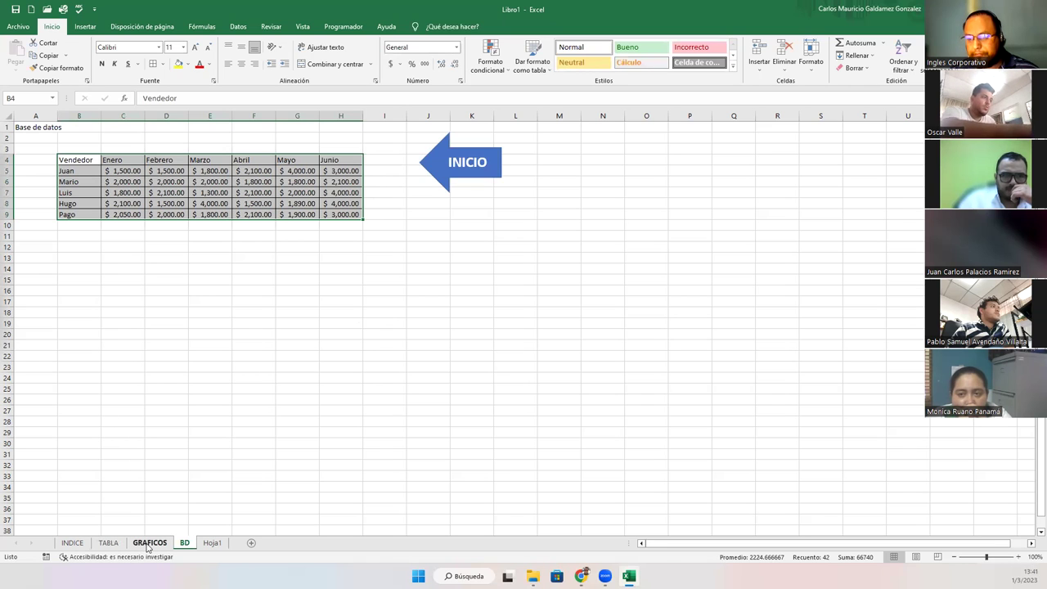
{"action": "left_click", "coordinate": [149, 544]}
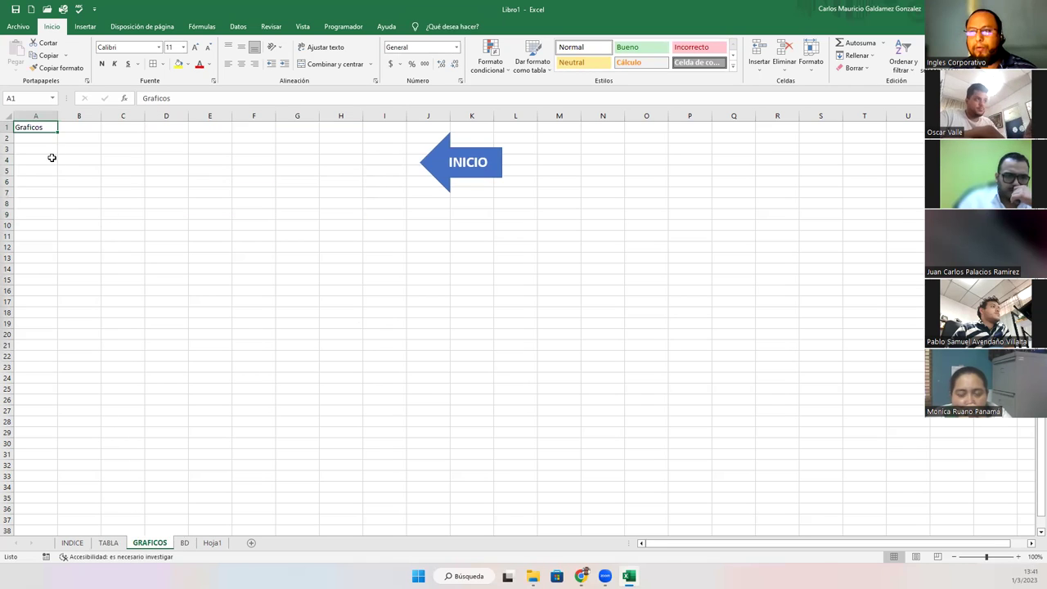
{"action": "left_click", "coordinate": [115, 544]}
{"action": "left_click", "coordinate": [91, 179]}
{"action": "key", "text": "Up"}
{"action": "type", "text": "B"}
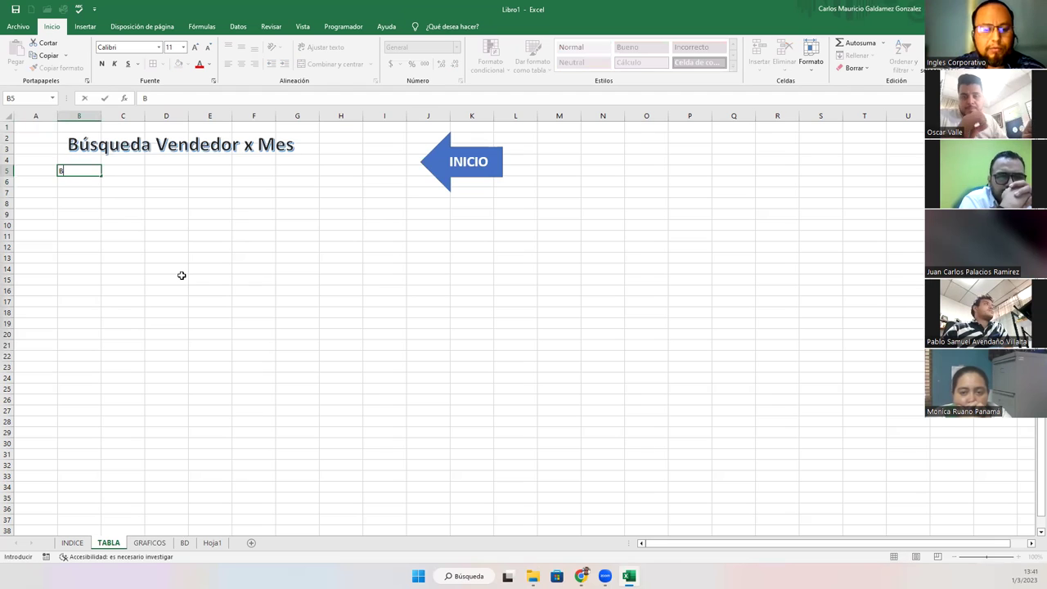
{"action": "type", "text": "USCARV"}
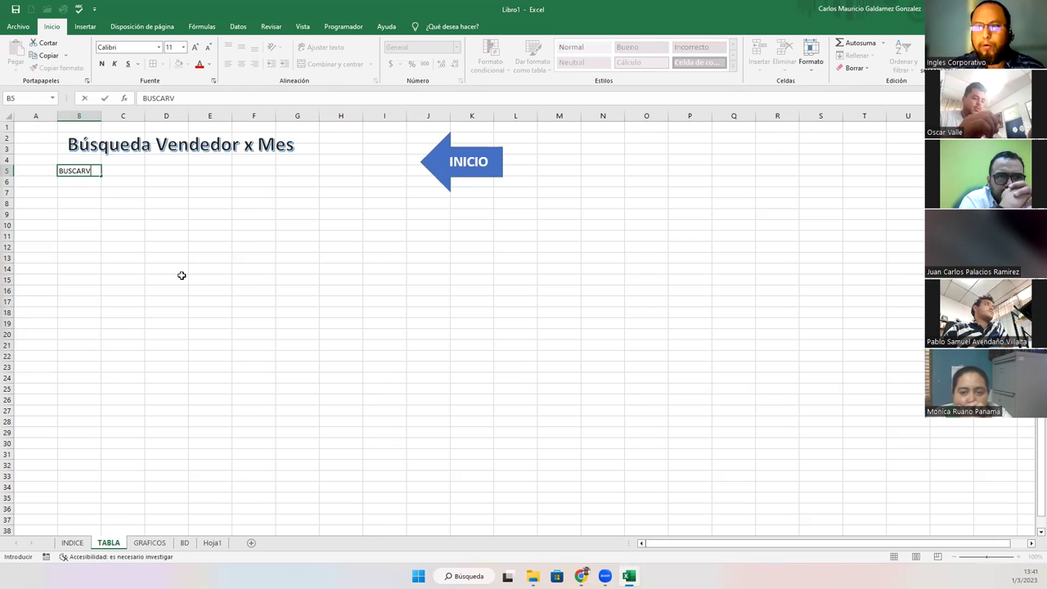
{"action": "key", "text": "Return"}
{"action": "key", "text": "Return"}
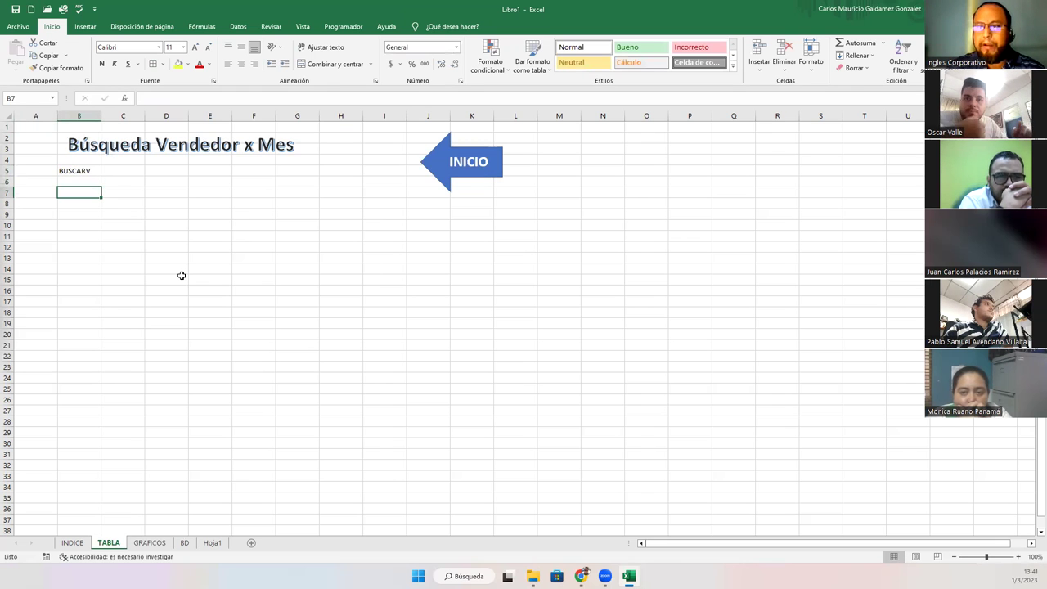
{"action": "type", "text": "Vendedor"}
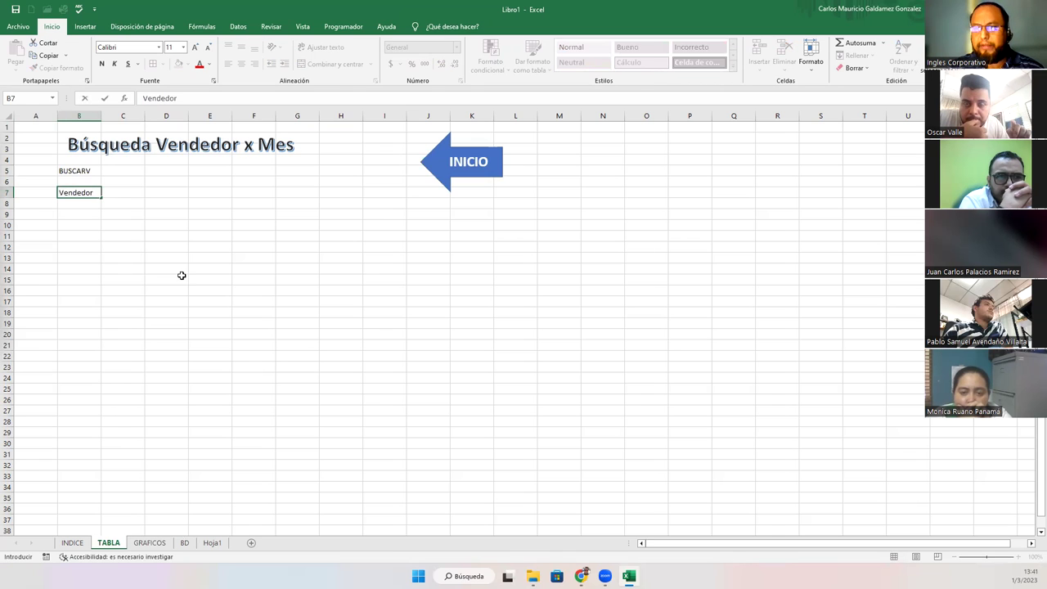
{"action": "key", "text": "Tab"}
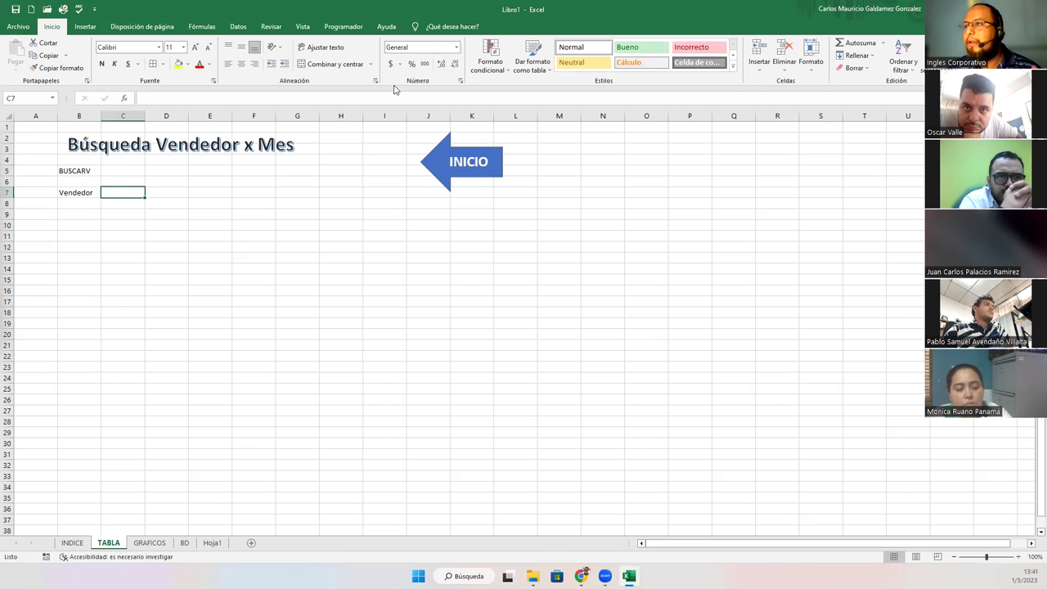
{"action": "left_click", "coordinate": [238, 26]}
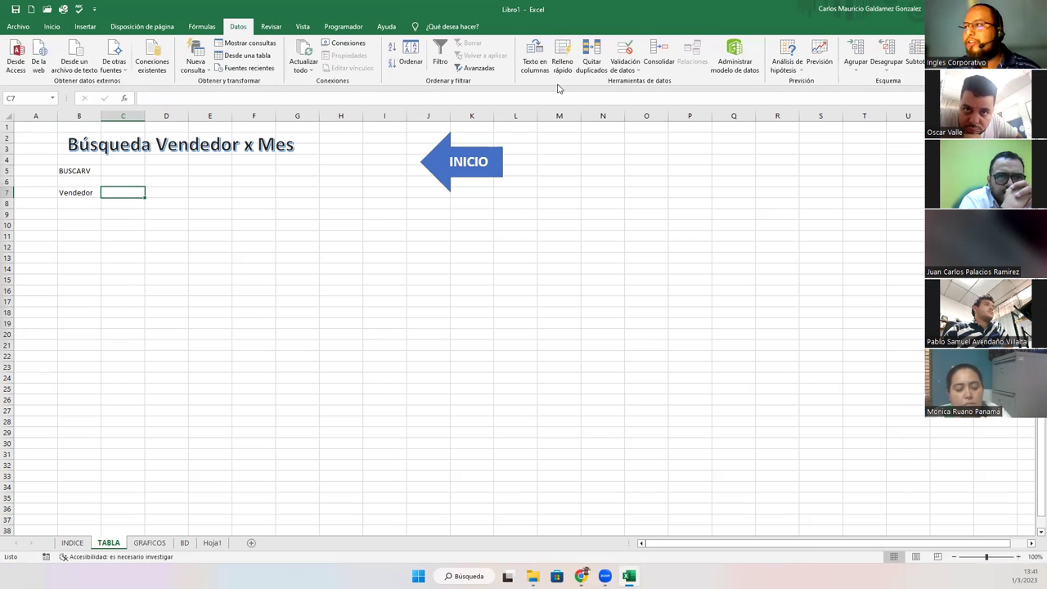
Add List validation to C7 with source =BD!$B$5:$B$9 and test the vendor dropdown.
{"action": "left_click", "coordinate": [619, 54]}
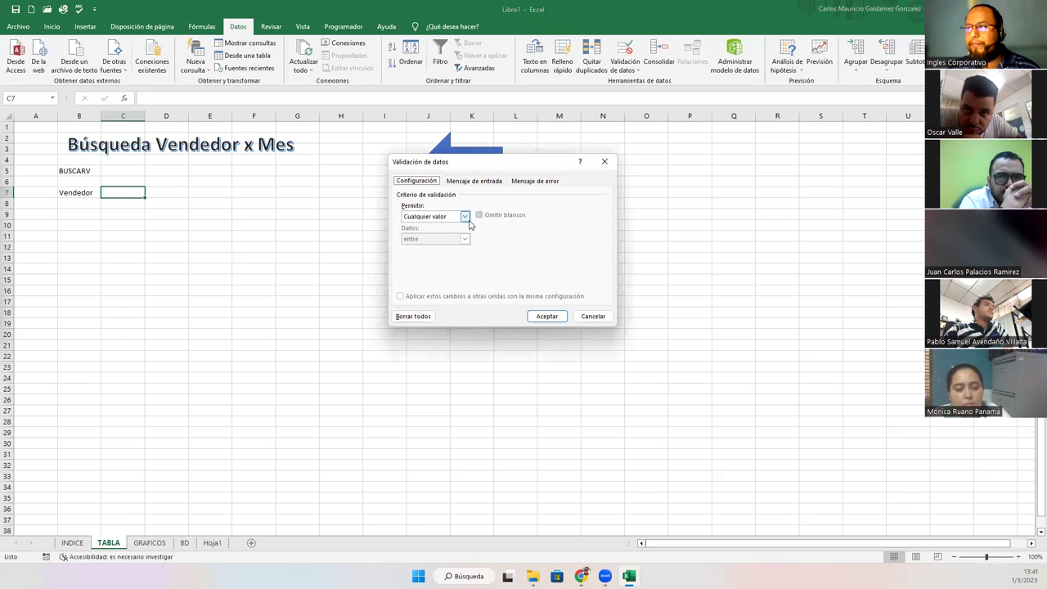
{"action": "left_click", "coordinate": [465, 216]}
{"action": "left_click", "coordinate": [457, 253]}
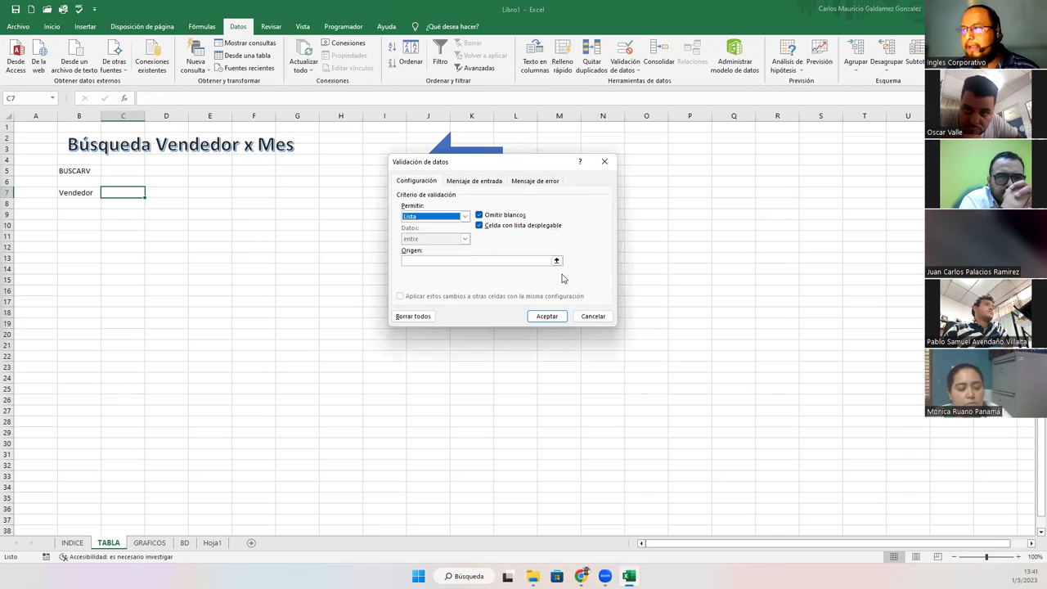
{"action": "left_click", "coordinate": [556, 260]}
{"action": "left_click", "coordinate": [185, 543]}
{"action": "left_click_drag", "start_coordinate": [77, 170], "coordinate": [78, 210]}
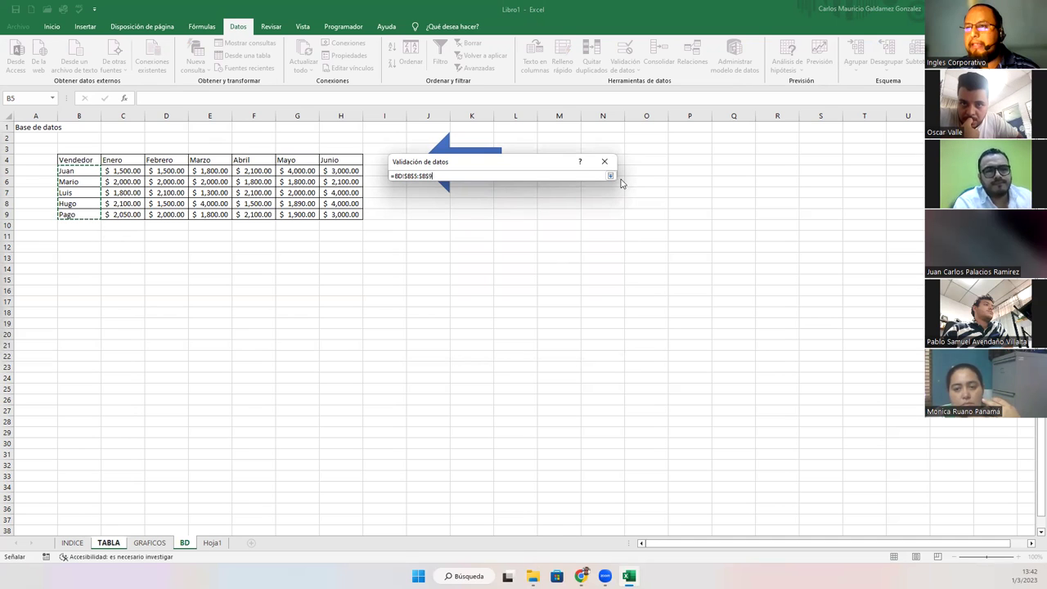
{"action": "left_click", "coordinate": [610, 176]}
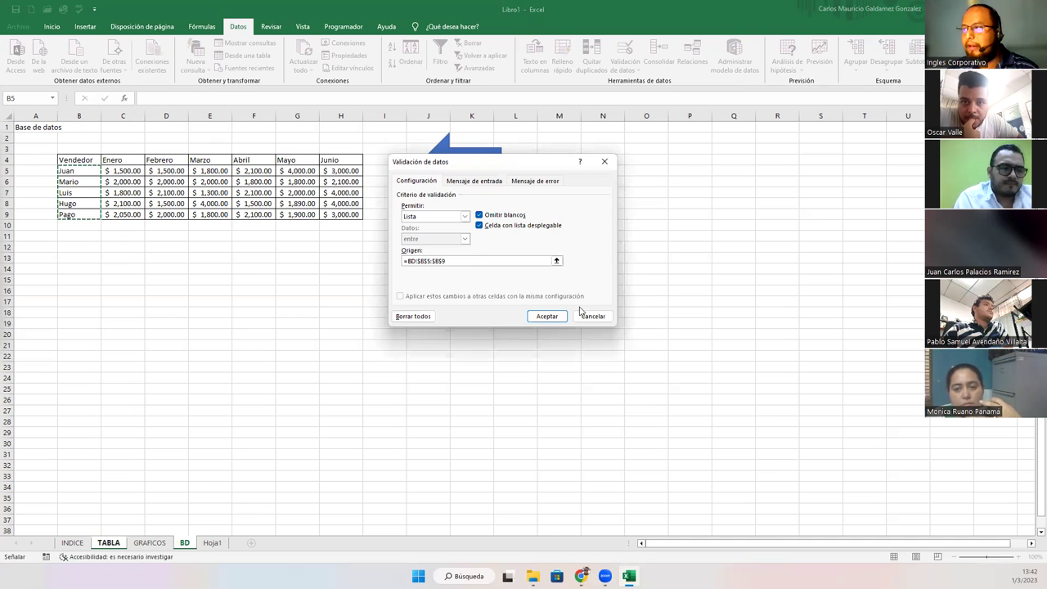
{"action": "left_click", "coordinate": [547, 316]}
{"action": "left_click", "coordinate": [150, 192]}
{"action": "left_click", "coordinate": [173, 193]}
{"action": "left_click", "coordinate": [173, 193]}
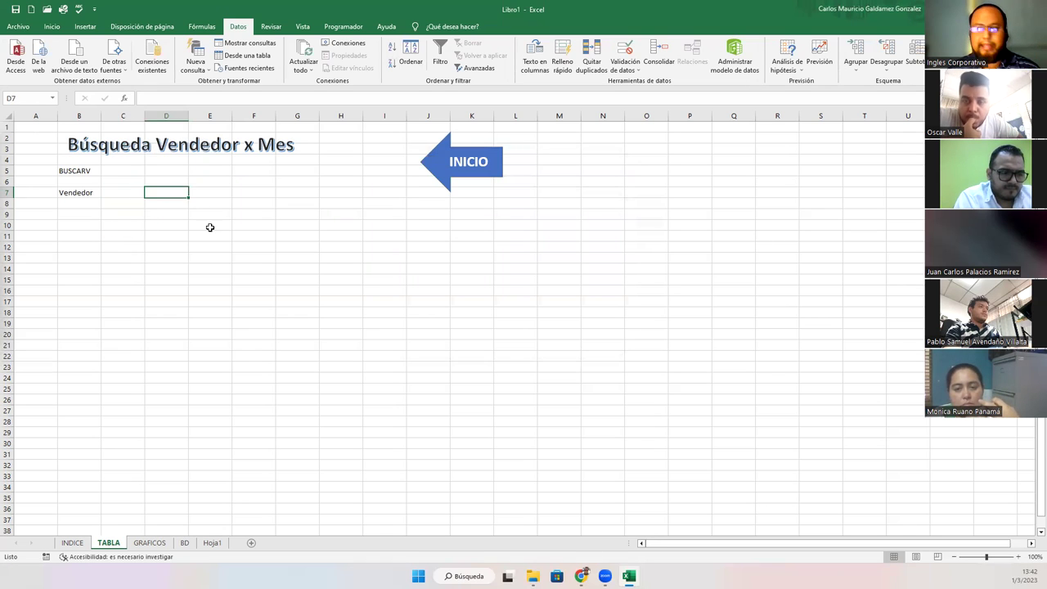
After checking the BD and GRAFICOS sheets, enter the label Venta in B9.
{"action": "left_click", "coordinate": [78, 213]}
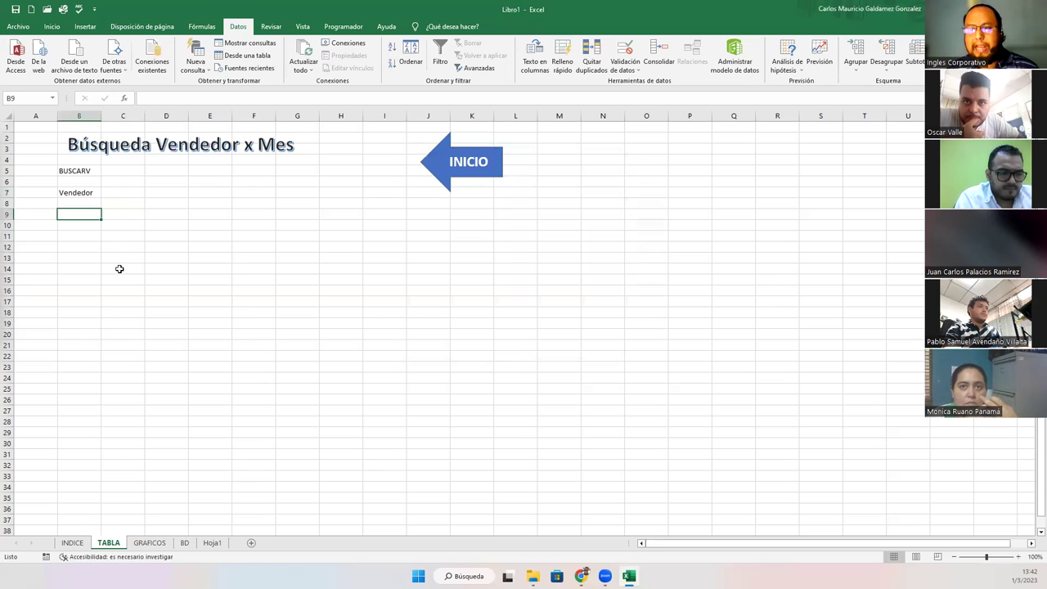
{"action": "left_click", "coordinate": [184, 545]}
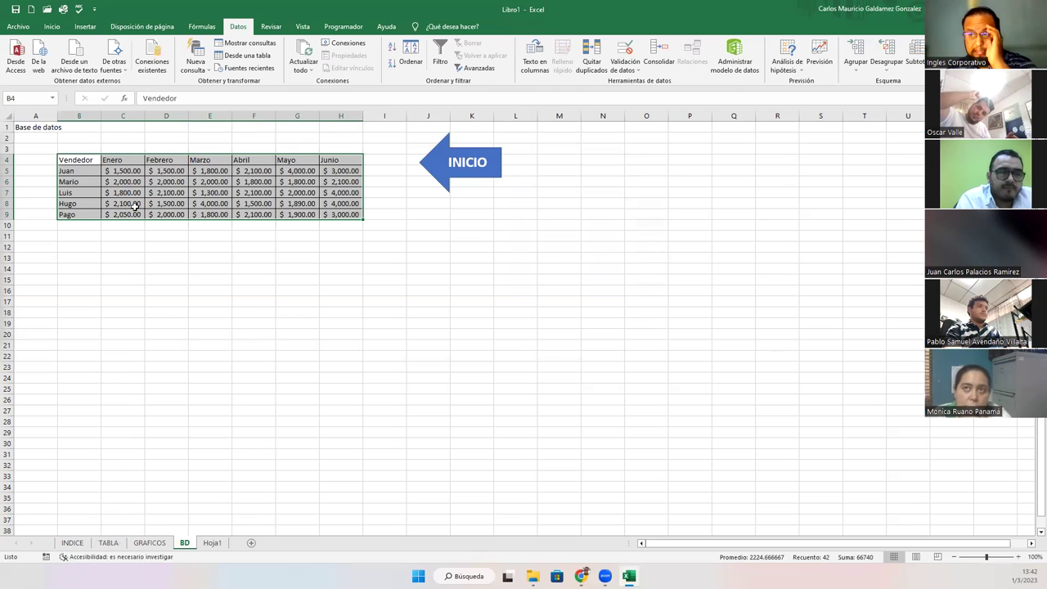
{"action": "left_click", "coordinate": [125, 160]}
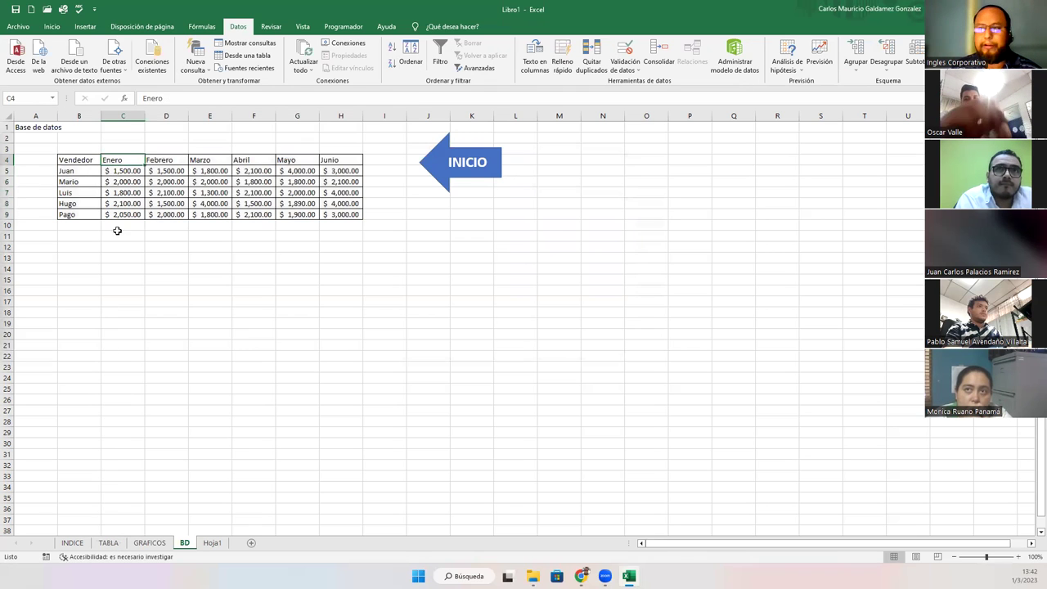
{"action": "left_click", "coordinate": [145, 544]}
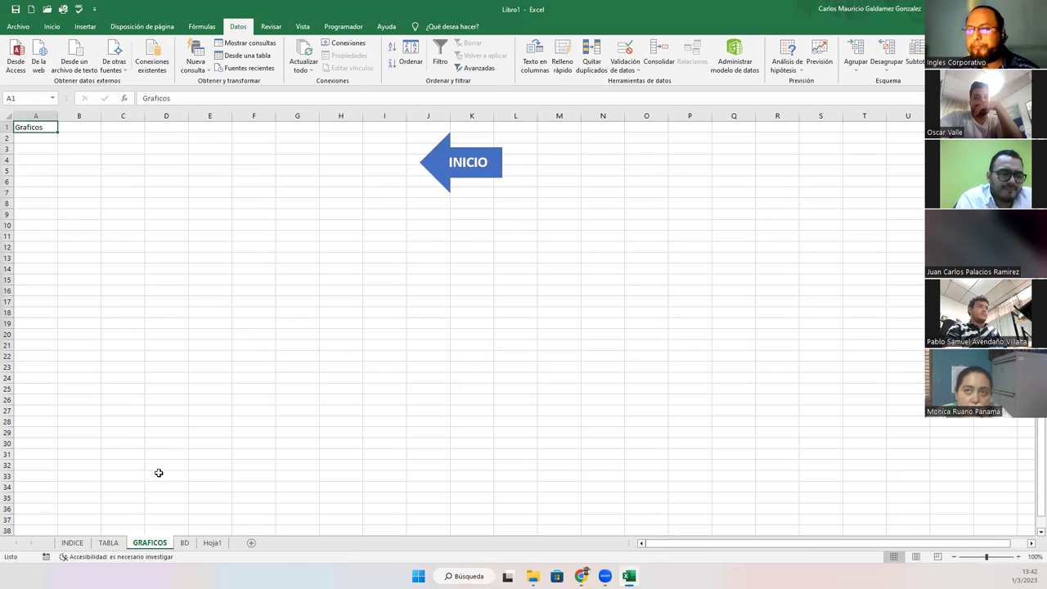
{"action": "left_click", "coordinate": [107, 544]}
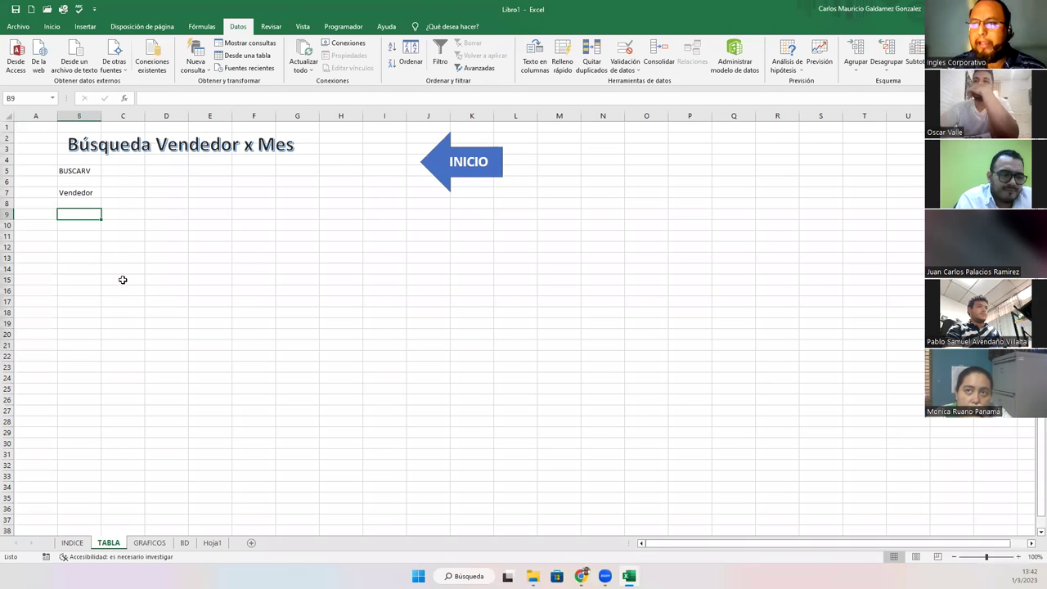
{"action": "type", "text": "Venta"}
{"action": "key", "text": "Return"}
{"action": "key", "text": "Right"}
{"action": "key", "text": "Up"}
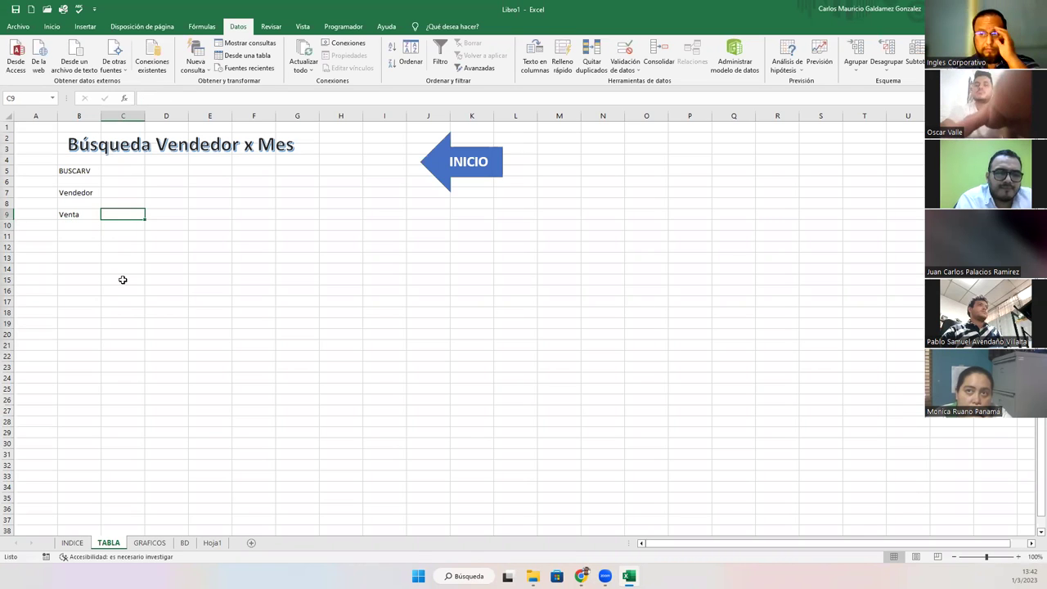
Enter the label Mes in B8, check C7's dropdown, and select C9 for the result.
{"action": "left_click", "coordinate": [115, 203]}
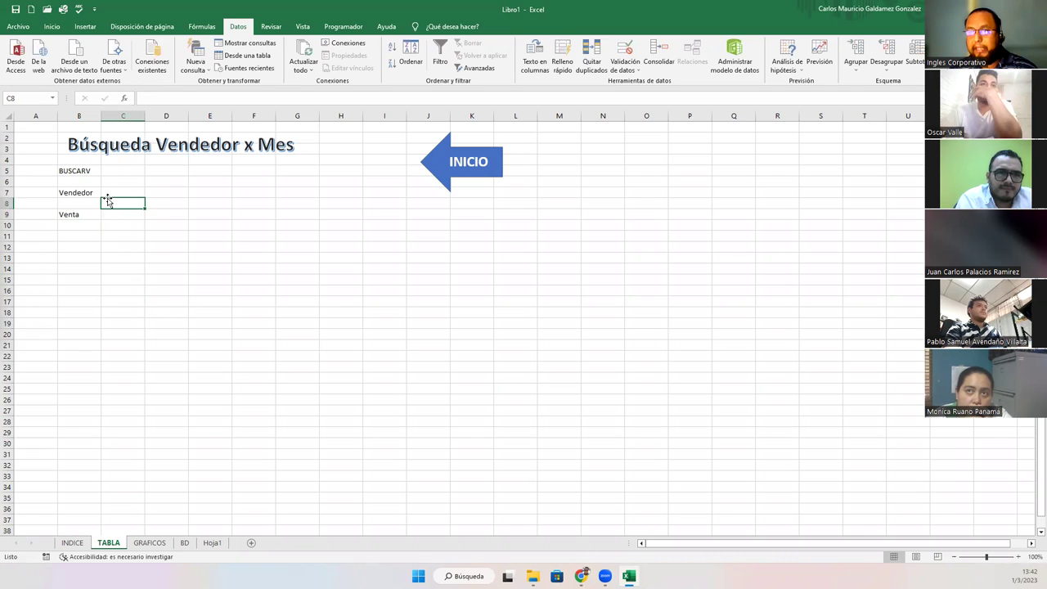
{"action": "left_click", "coordinate": [83, 200]}
{"action": "type", "text": "Mes"}
{"action": "key", "text": "Return"}
{"action": "key", "text": "Up"}
{"action": "key", "text": "Right"}
{"action": "left_click", "coordinate": [162, 543]}
{"action": "left_click", "coordinate": [109, 542]}
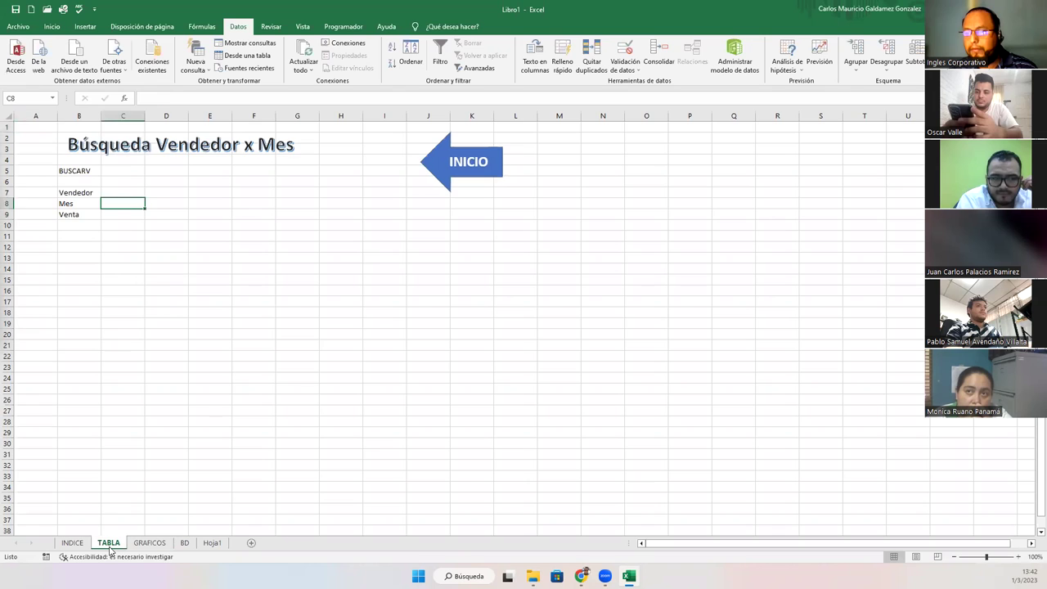
{"action": "left_click", "coordinate": [132, 195]}
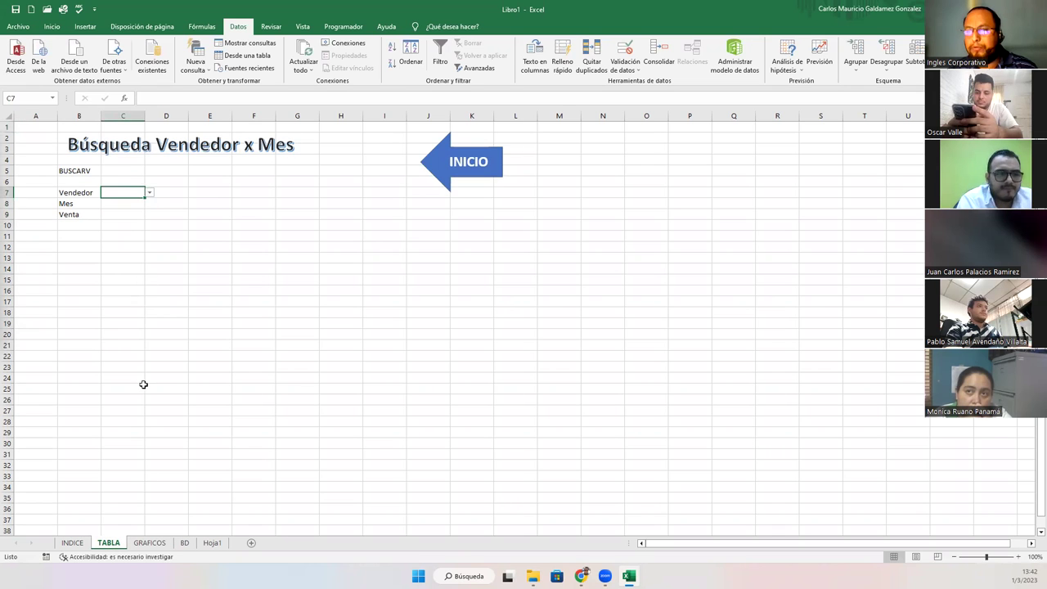
{"action": "left_click", "coordinate": [121, 217]}
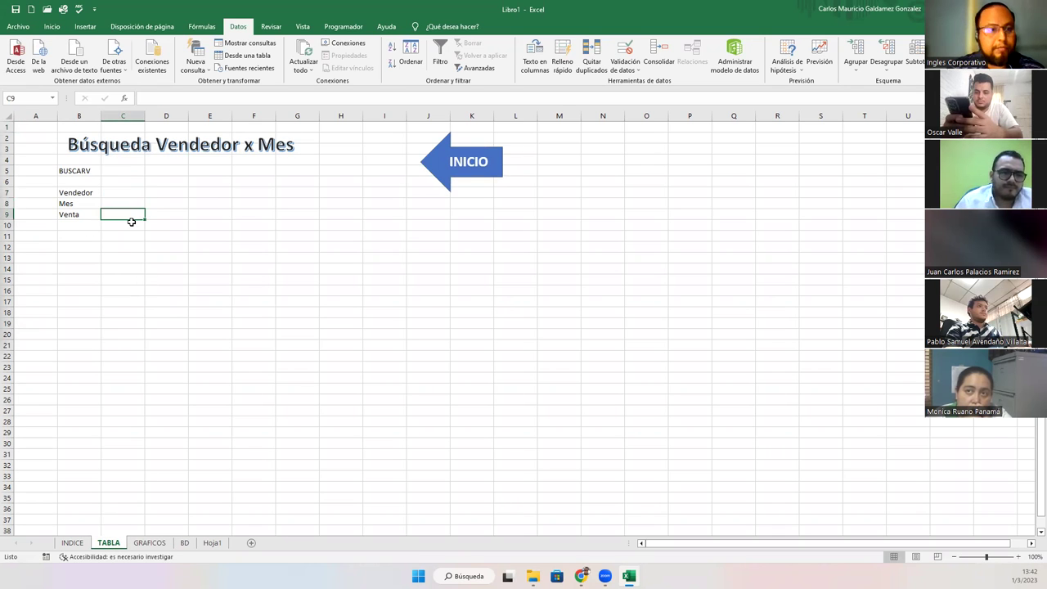
Start a BUSCARV in C9 using C7 as lookup value and BD!B5:H9 as the table.
{"action": "type", "text": "="}
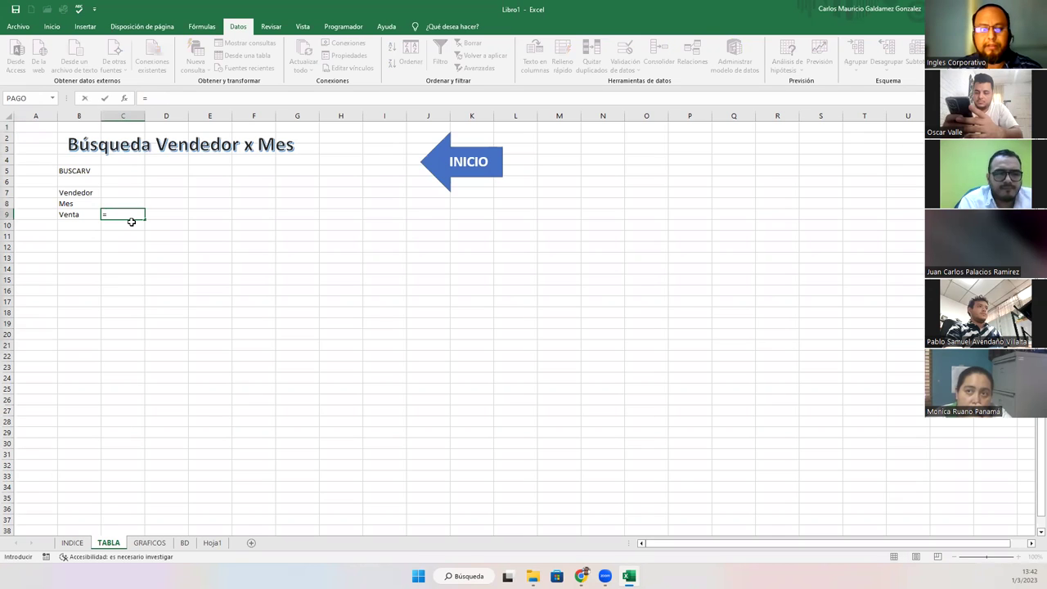
{"action": "type", "text": "busca"}
{"action": "double_click", "coordinate": [131, 245]}
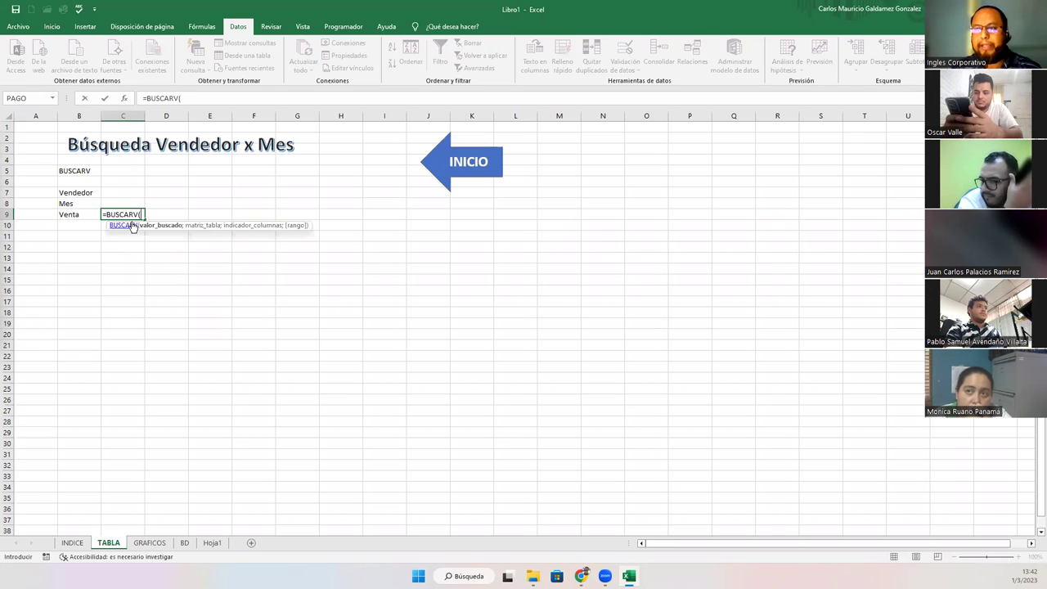
{"action": "left_click", "coordinate": [104, 193]}
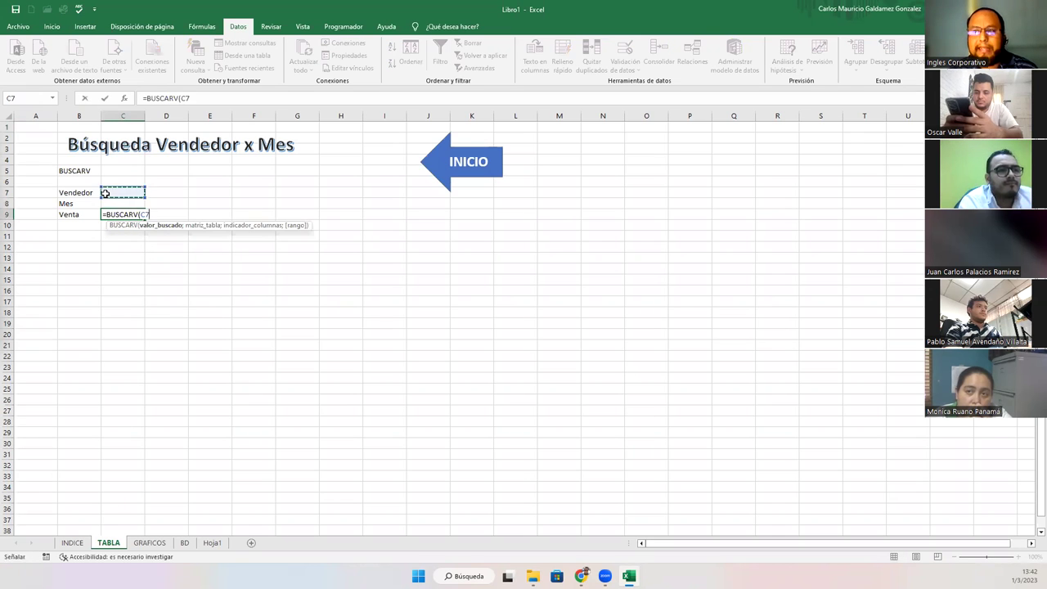
{"action": "type", "text": ";"}
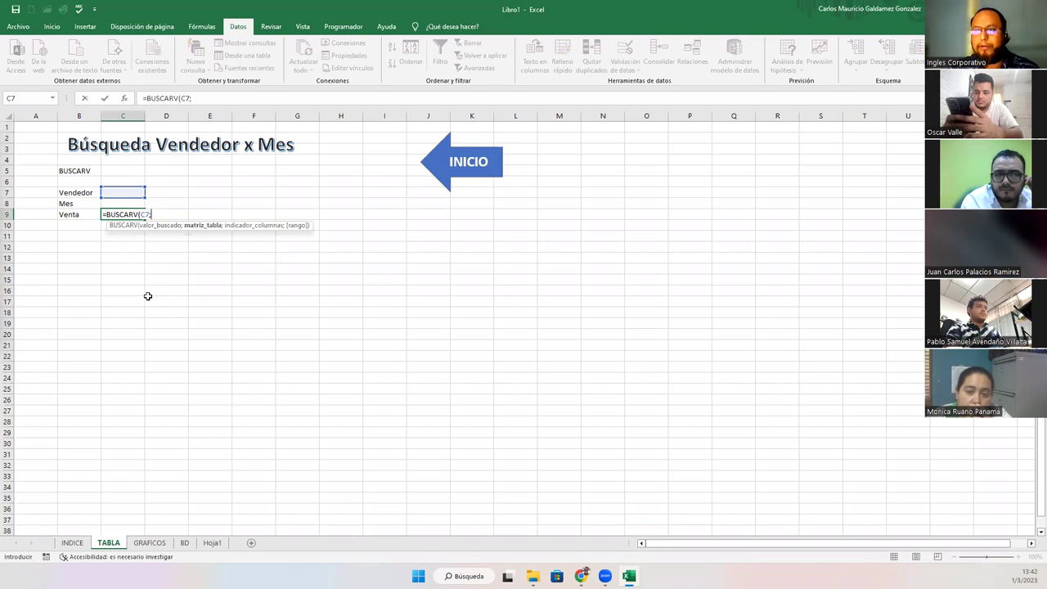
{"action": "left_click", "coordinate": [185, 542]}
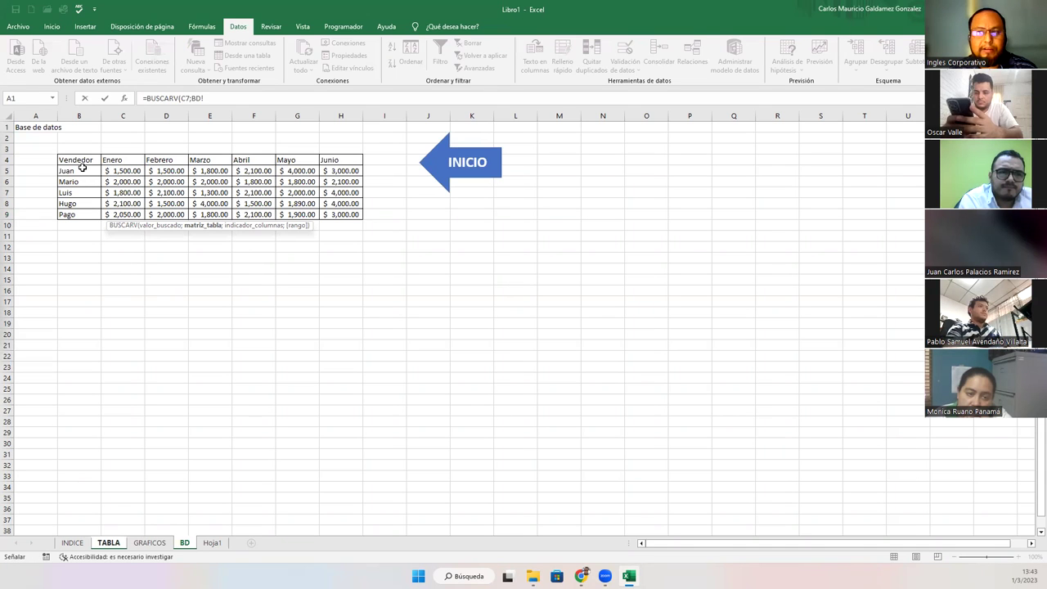
{"action": "left_click", "coordinate": [82, 168]}
{"action": "left_click_drag", "start_coordinate": [82, 168], "coordinate": [348, 214]}
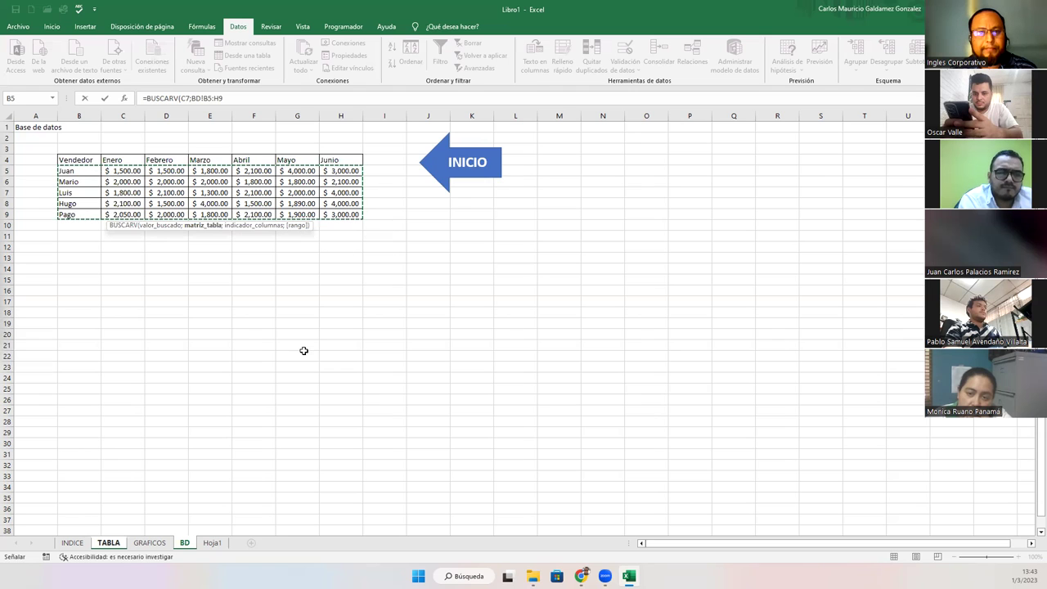
Finish the lookup with TABLA!C8 as column index and FALSO for exact match.
{"action": "left_click", "coordinate": [239, 97]}
{"action": "left_click", "coordinate": [240, 97]}
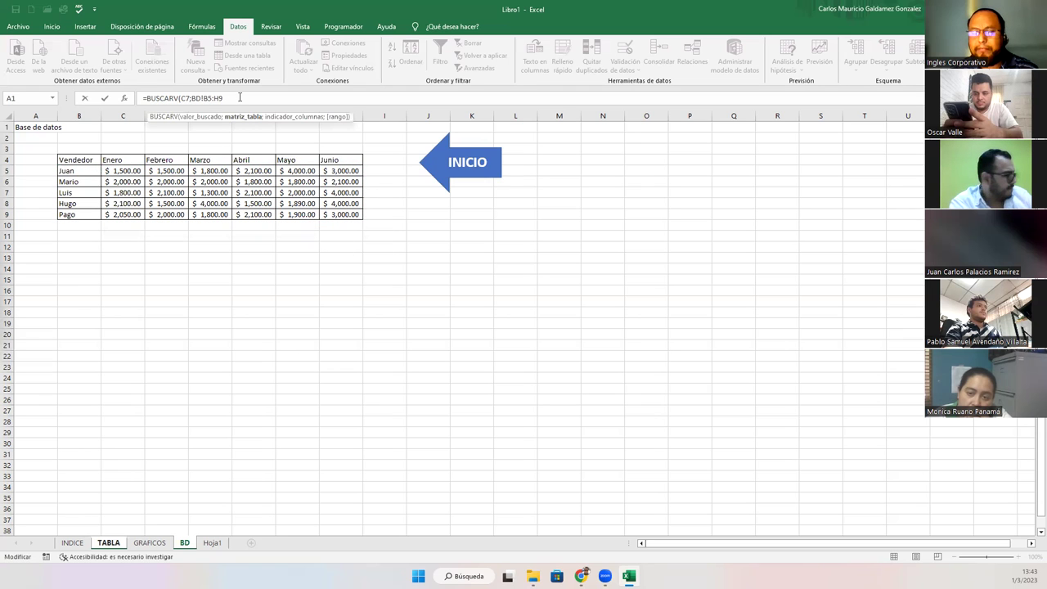
{"action": "type", "text": ";"}
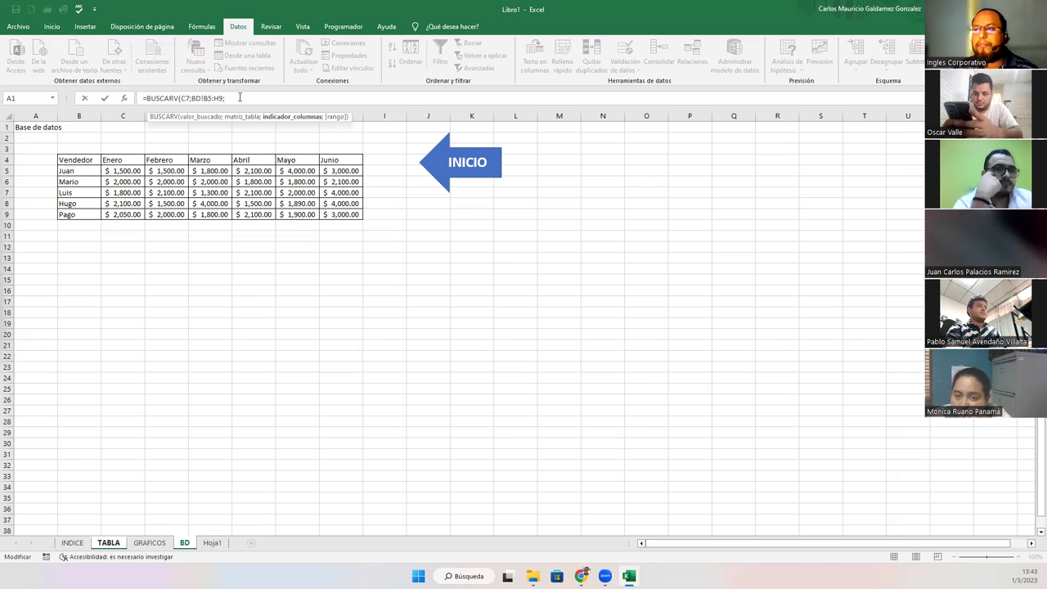
{"action": "left_click", "coordinate": [109, 543]}
{"action": "left_click", "coordinate": [116, 202]}
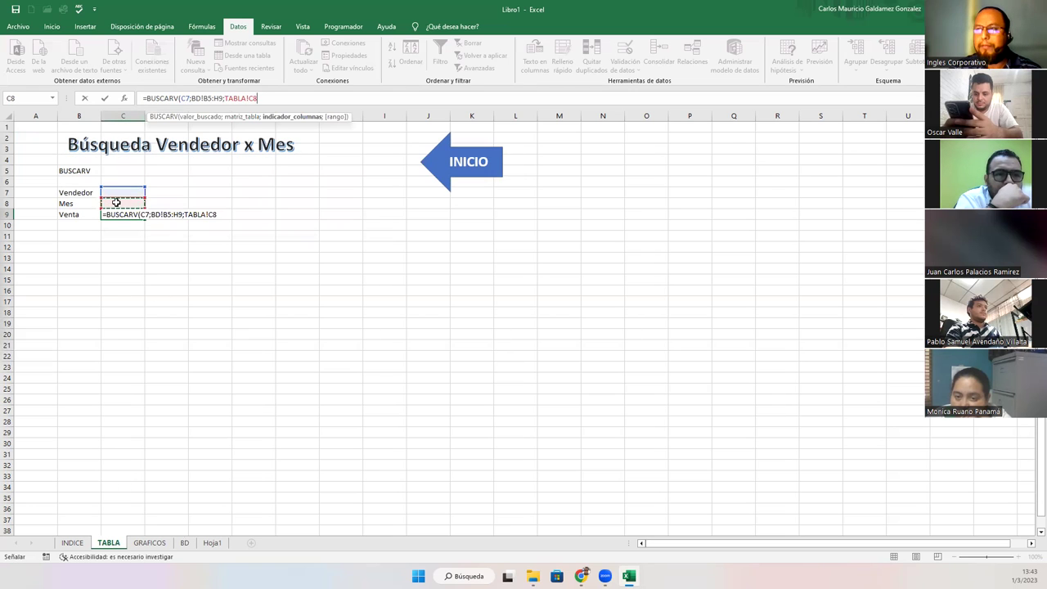
{"action": "type", "text": ";FALSO"}
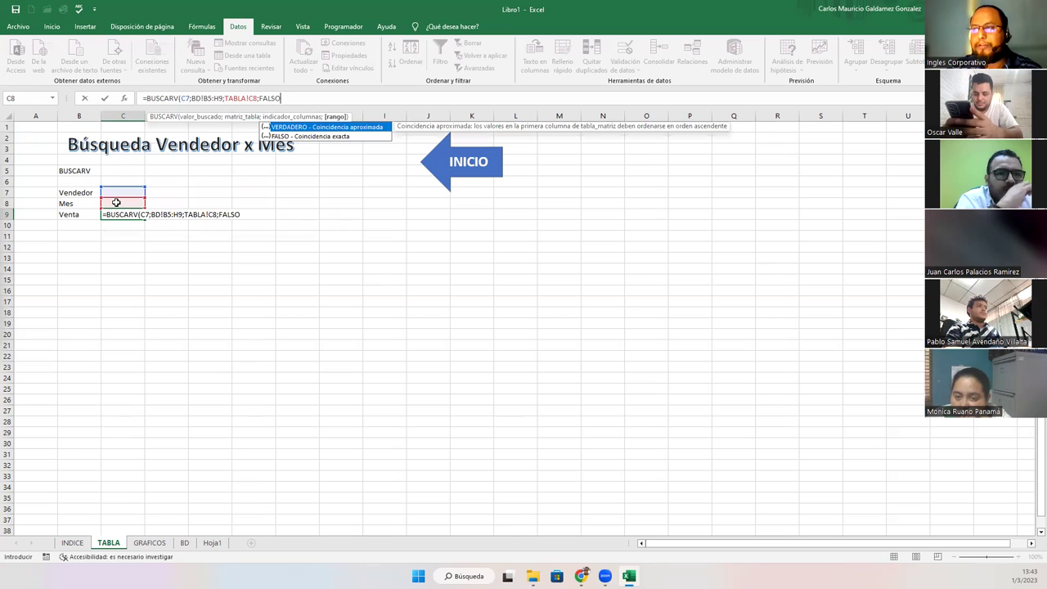
{"action": "type", "text": ")"}
{"action": "key", "text": "ctrl+Return"}
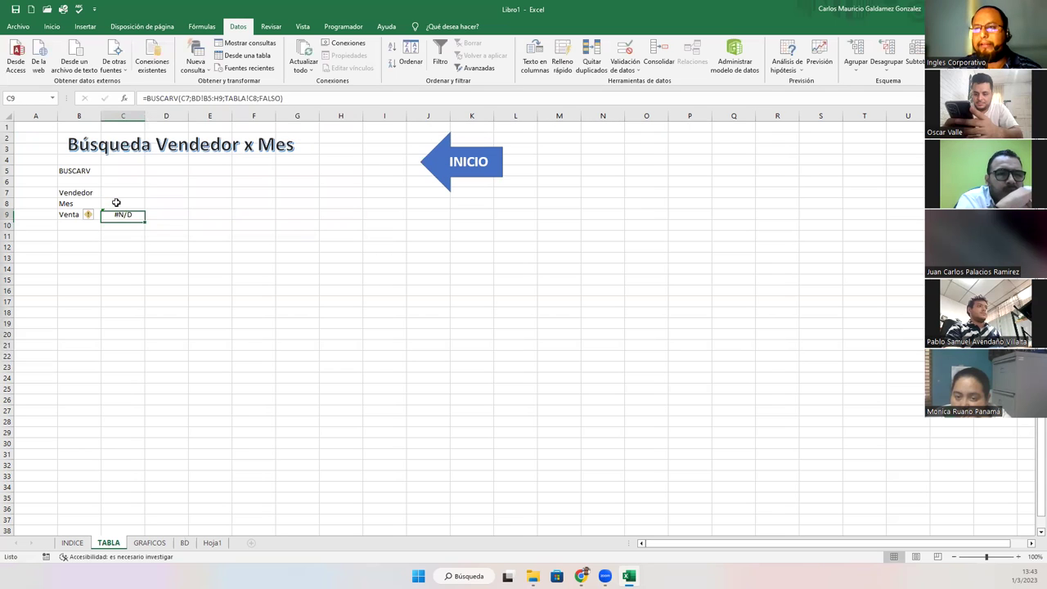
Restrict C8 to a dropdown list of 2;3;4;5;6;7 after checking the BD sales table.
{"action": "left_click", "coordinate": [116, 203]}
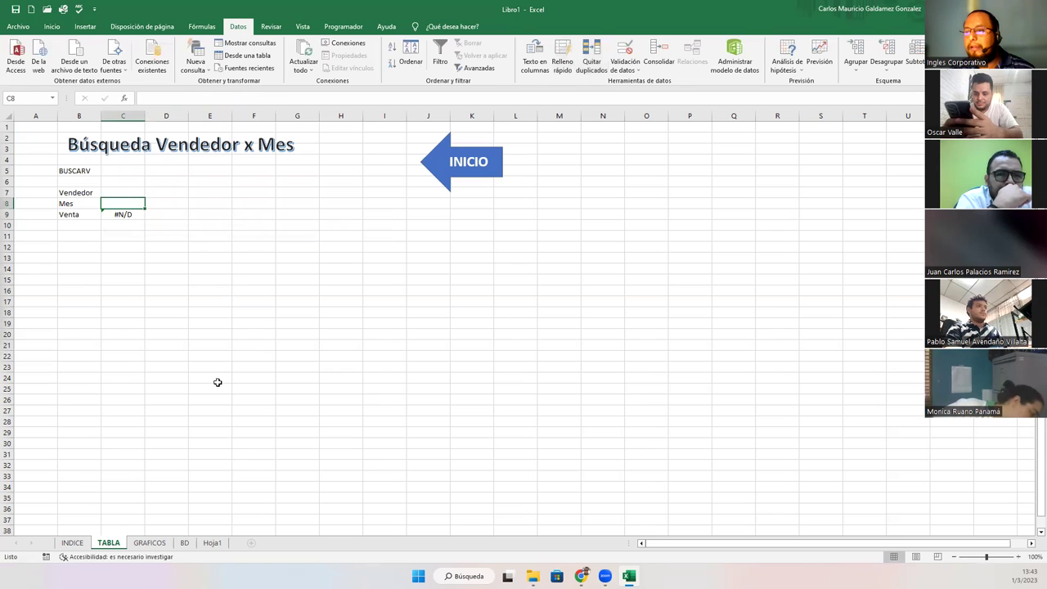
{"action": "left_click", "coordinate": [184, 543]}
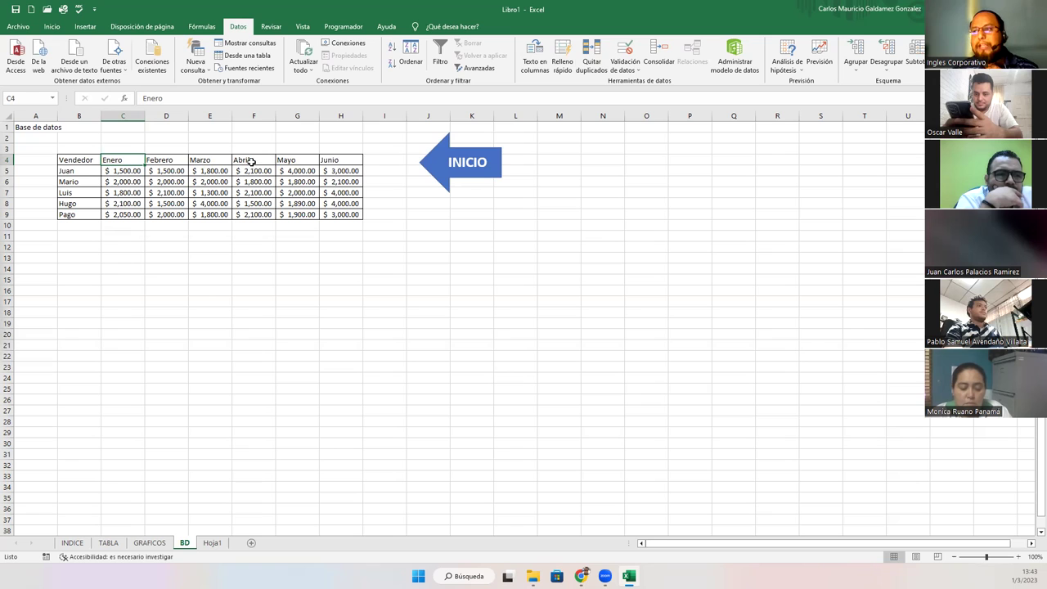
{"action": "left_click", "coordinate": [108, 543]}
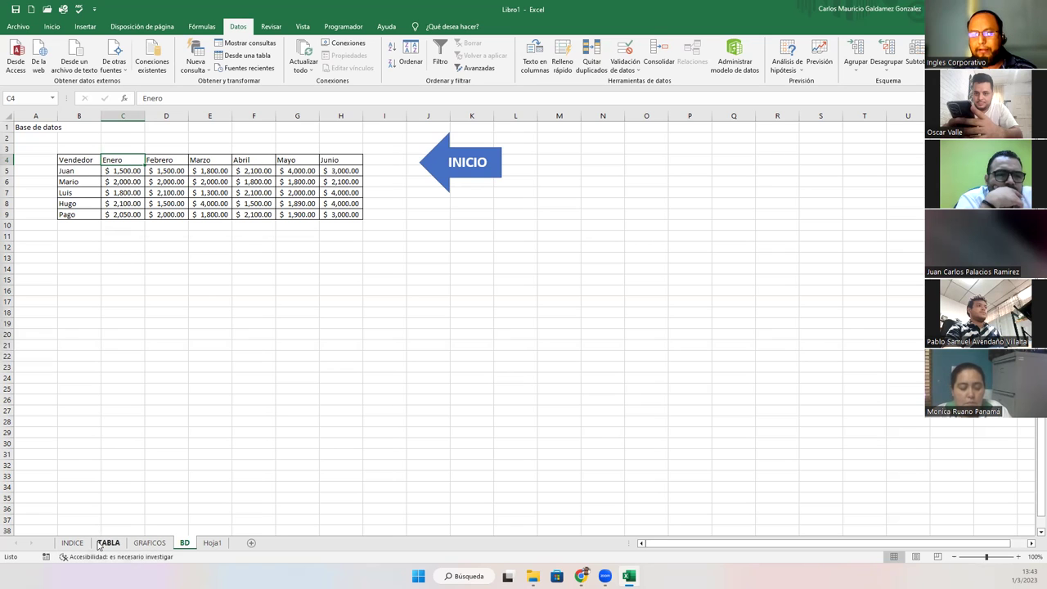
{"action": "left_click", "coordinate": [625, 51]}
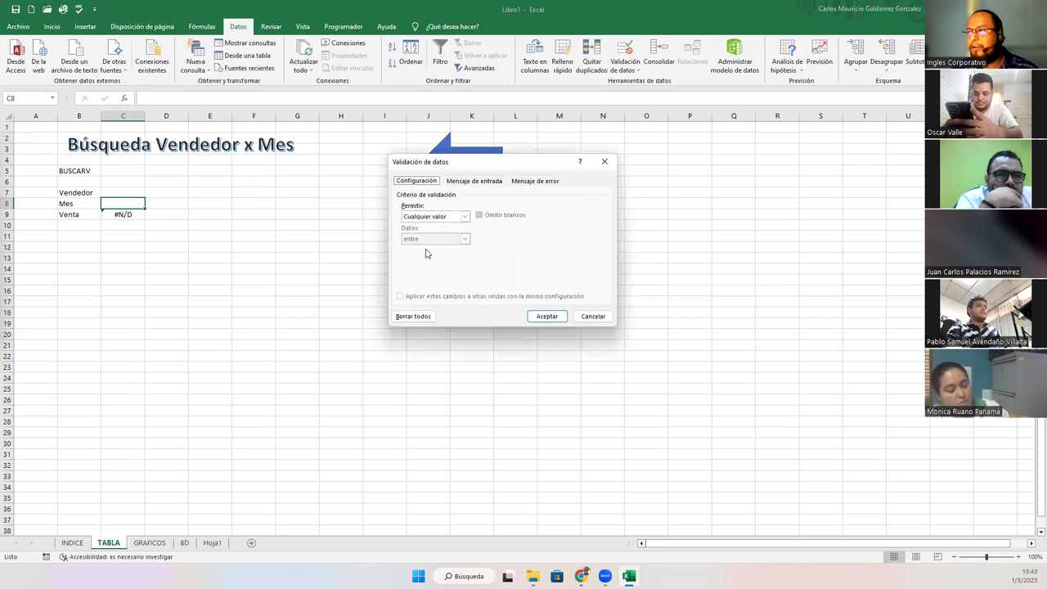
{"action": "left_click", "coordinate": [465, 216]}
{"action": "left_click", "coordinate": [430, 248]}
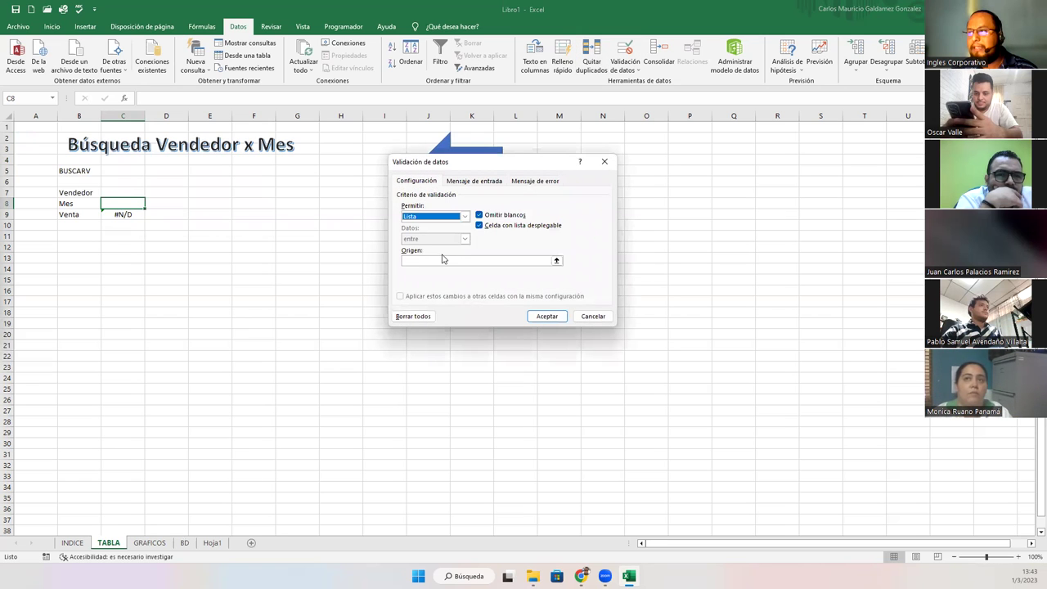
{"action": "left_click", "coordinate": [442, 261]}
{"action": "type", "text": "2;3;4"}
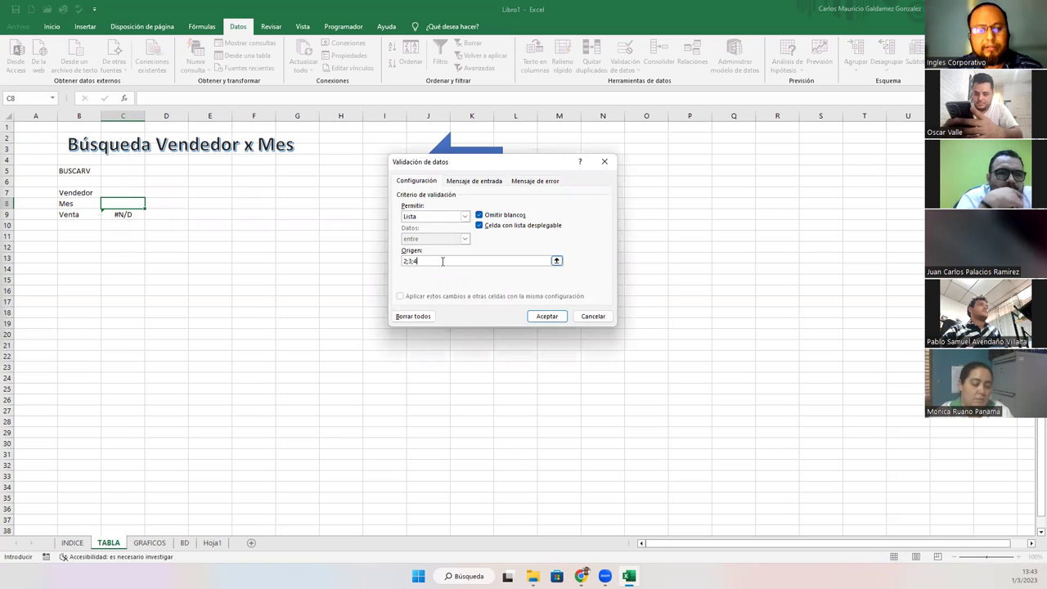
{"action": "type", "text": ";5;6;7"}
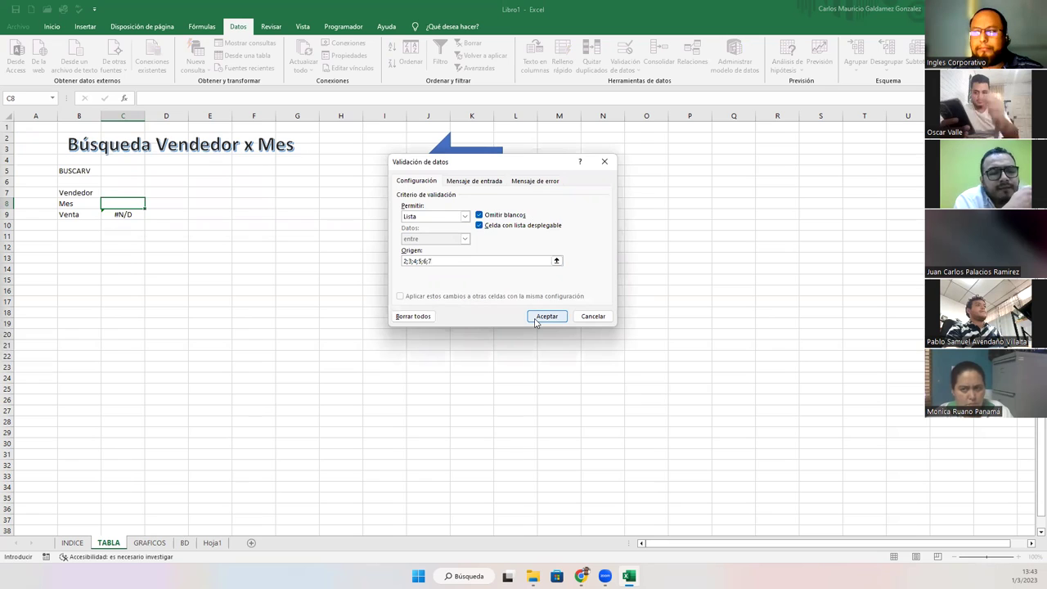
{"action": "left_click", "coordinate": [536, 320]}
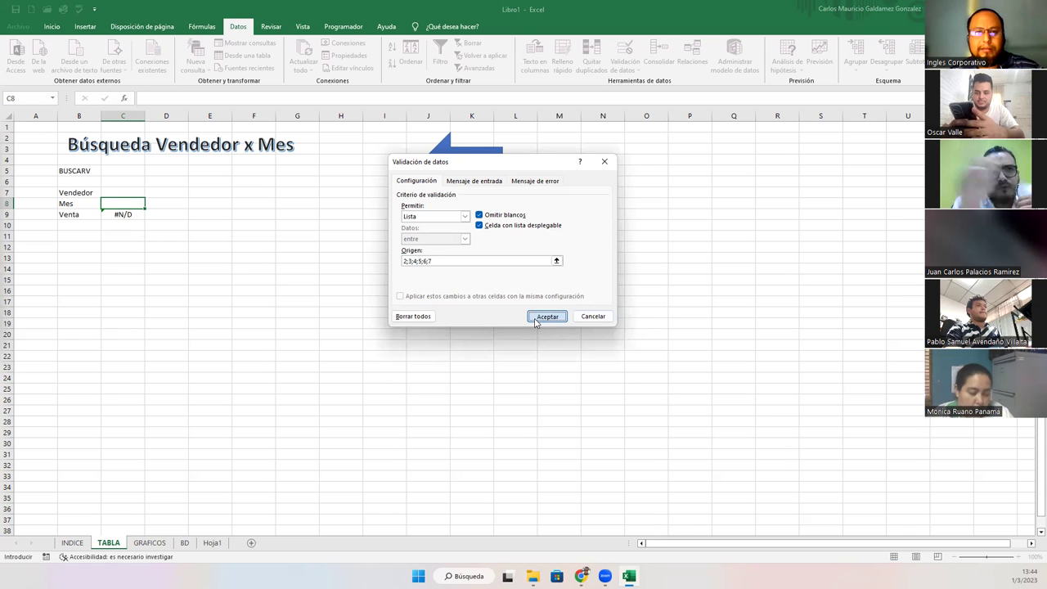
{"action": "left_click", "coordinate": [535, 317]}
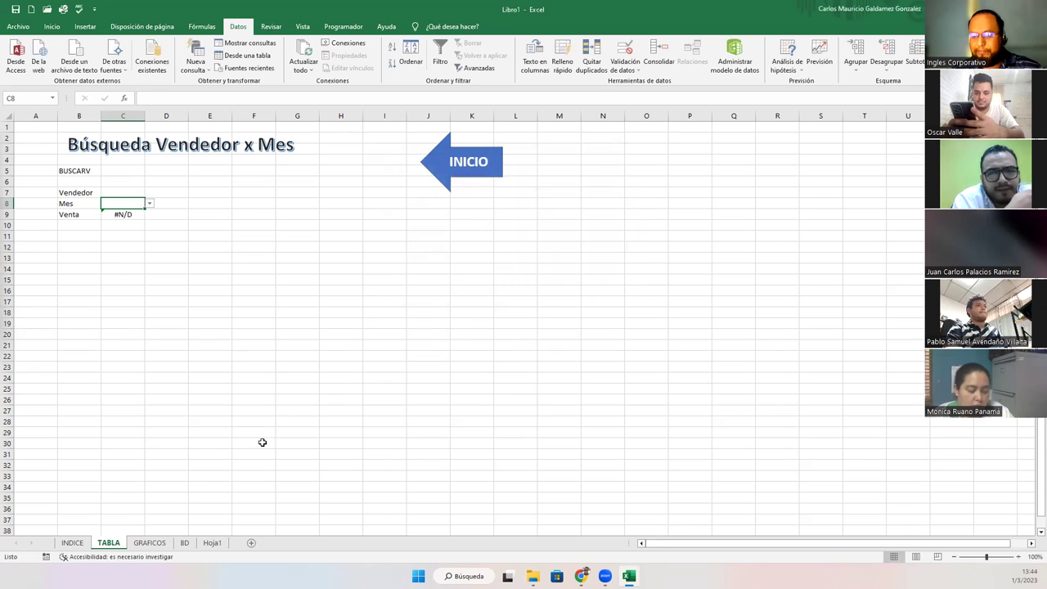
{"action": "left_click", "coordinate": [185, 543]}
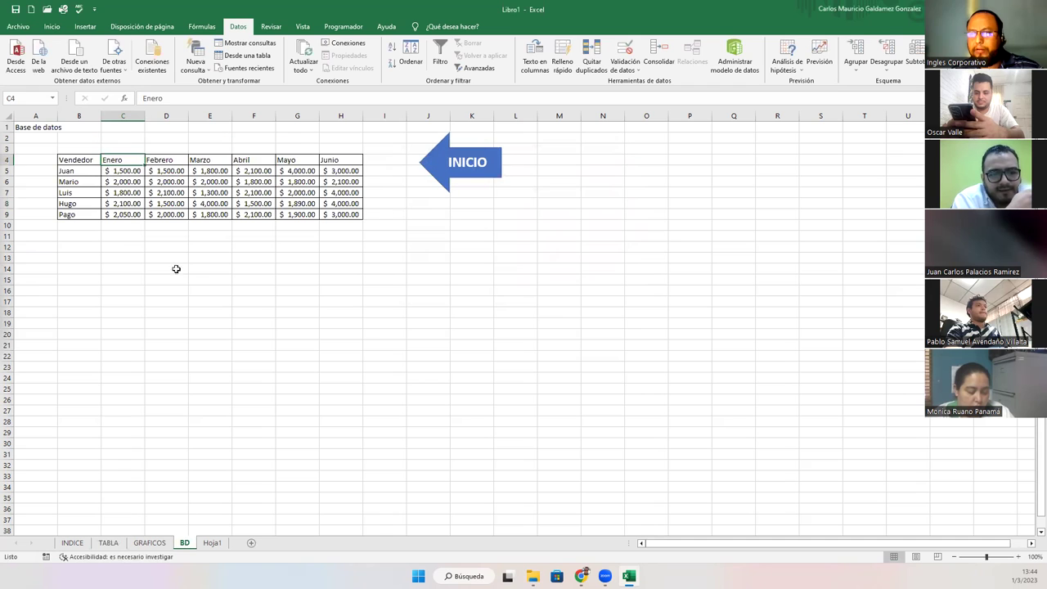
On BD, enter column numbers 2 through 7 in C3:H3 above Enero–Junio.
{"action": "left_click_drag", "start_coordinate": [73, 154], "coordinate": [103, 150]}
{"action": "left_click", "coordinate": [139, 148]}
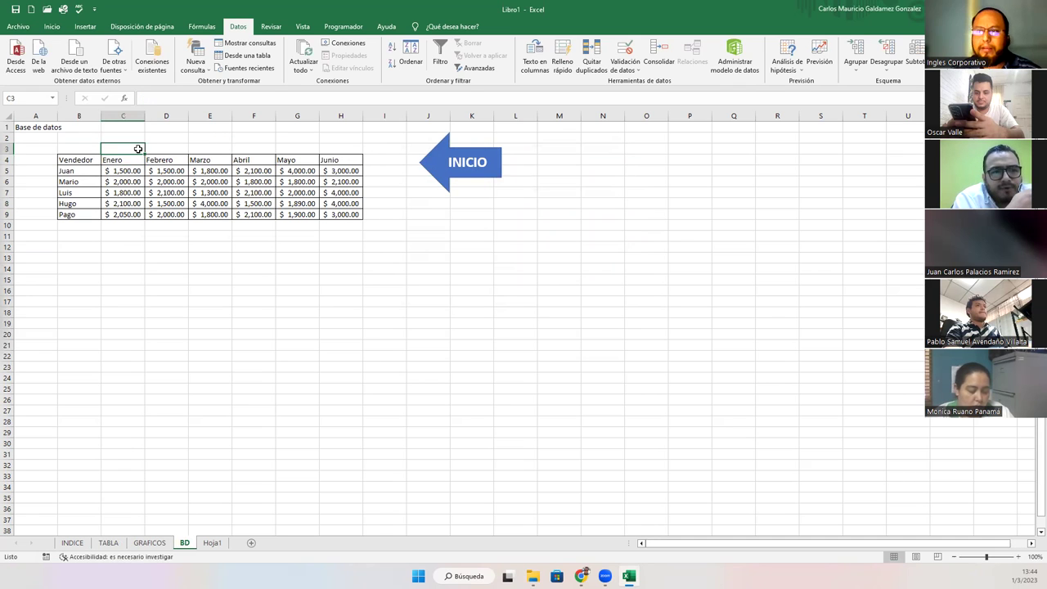
{"action": "type", "text": "2\t3\t4\t5\t6\t7"}
{"action": "key", "text": "Down"}
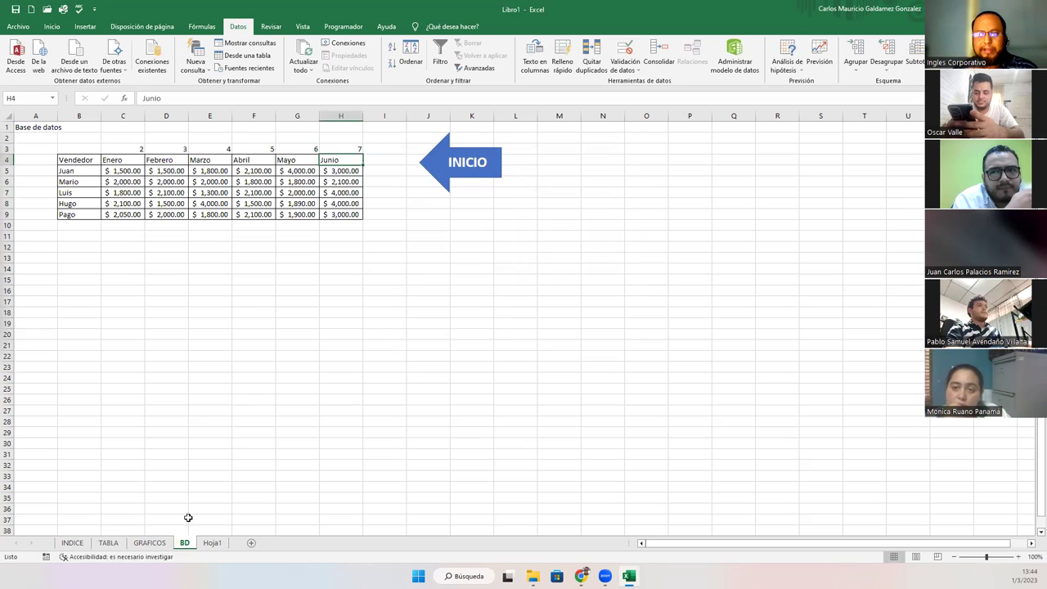
On TABLA, choose Juan as the vendor in C7 and check the C8 month list.
{"action": "left_click", "coordinate": [108, 543]}
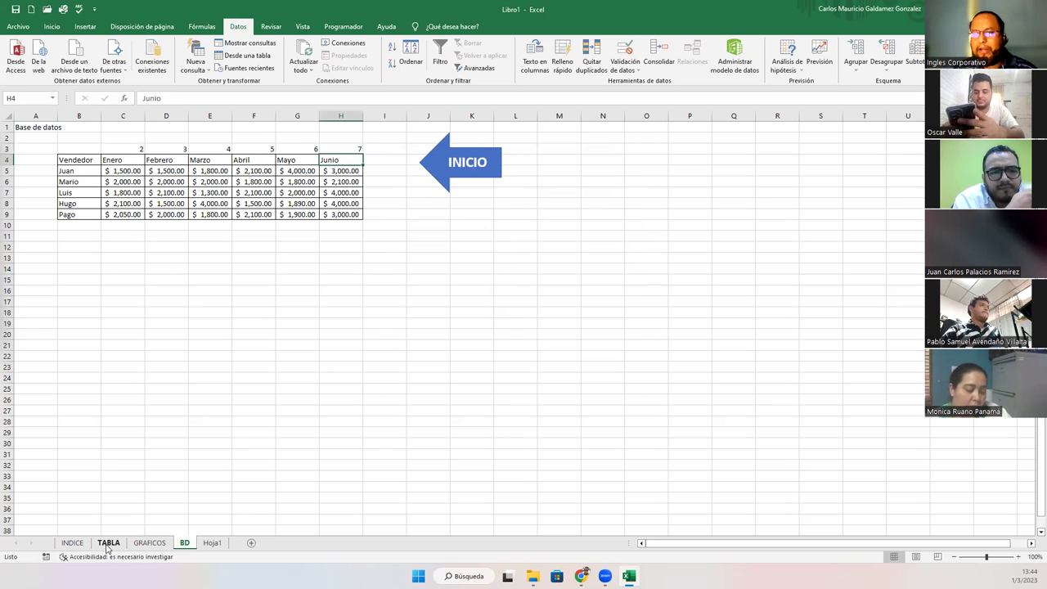
{"action": "left_click", "coordinate": [120, 190]}
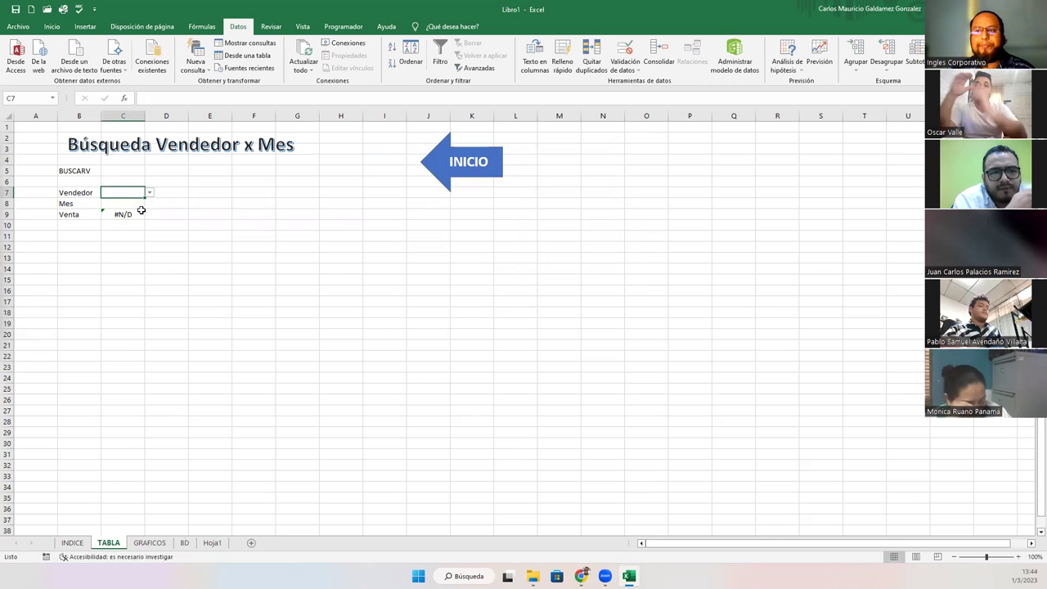
{"action": "left_click", "coordinate": [149, 192]}
{"action": "left_click", "coordinate": [115, 201]}
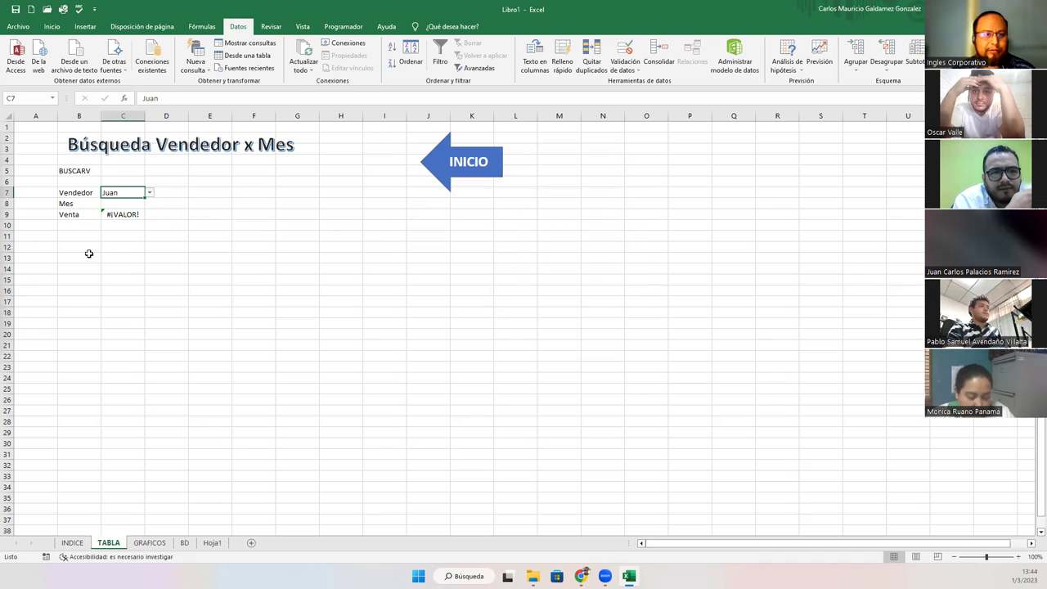
{"action": "left_click", "coordinate": [114, 203]}
{"action": "left_click", "coordinate": [150, 205]}
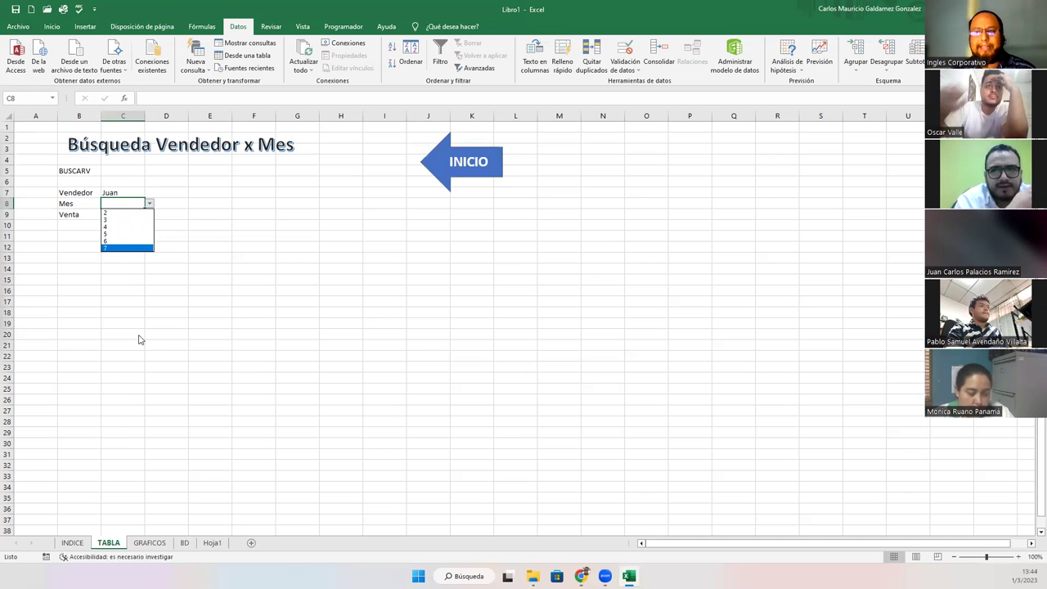
{"action": "key", "text": "Escape"}
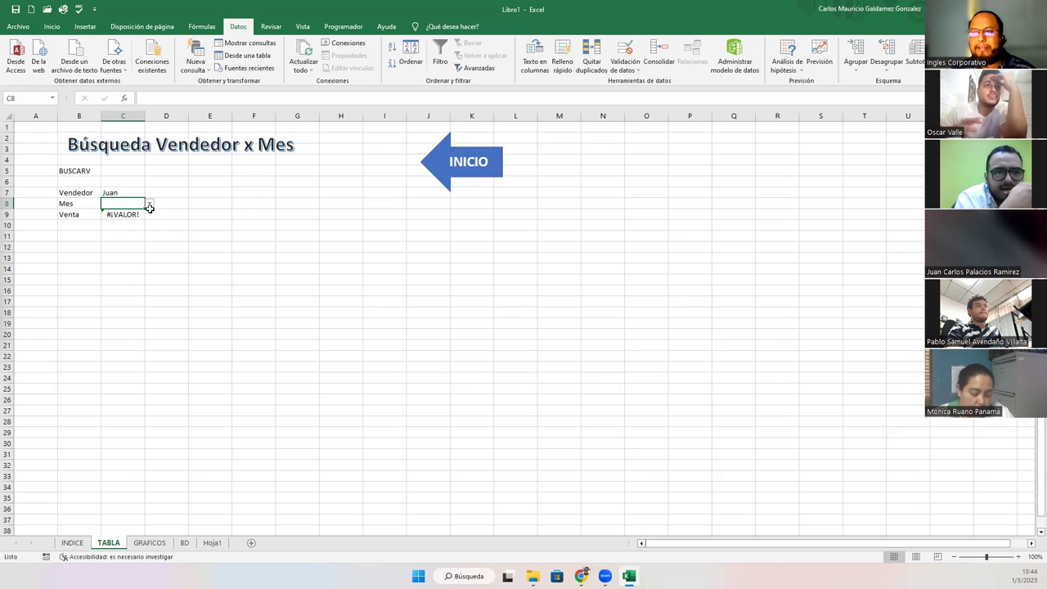
Change C8's validation list source to =BD!$C$3:$H$3.
{"action": "left_click", "coordinate": [131, 215]}
{"action": "left_click", "coordinate": [127, 205]}
{"action": "left_click", "coordinate": [625, 51]}
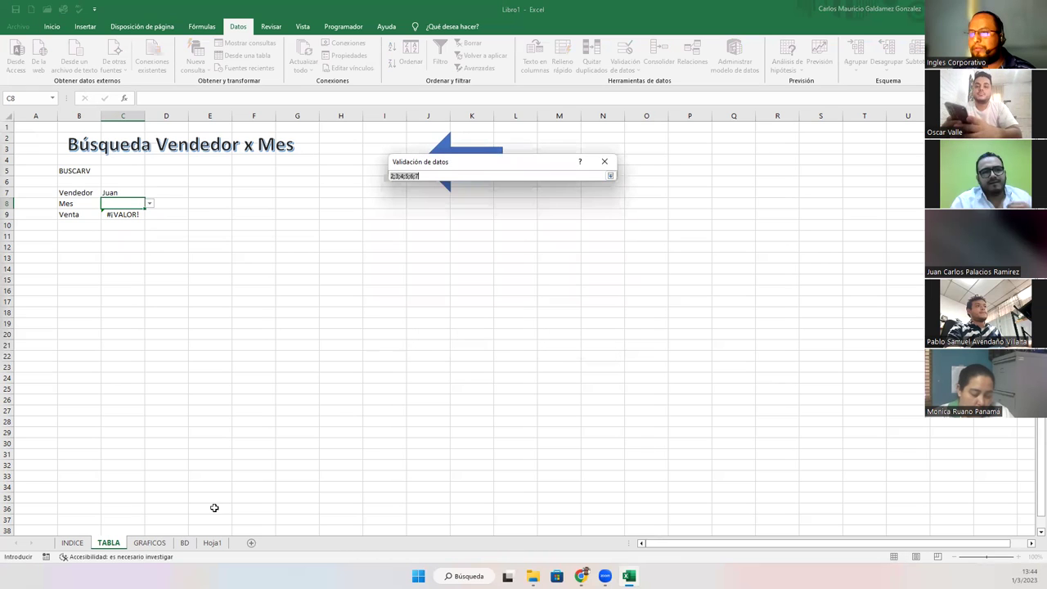
{"action": "left_click", "coordinate": [184, 542]}
{"action": "left_click_drag", "start_coordinate": [135, 149], "coordinate": [356, 149]}
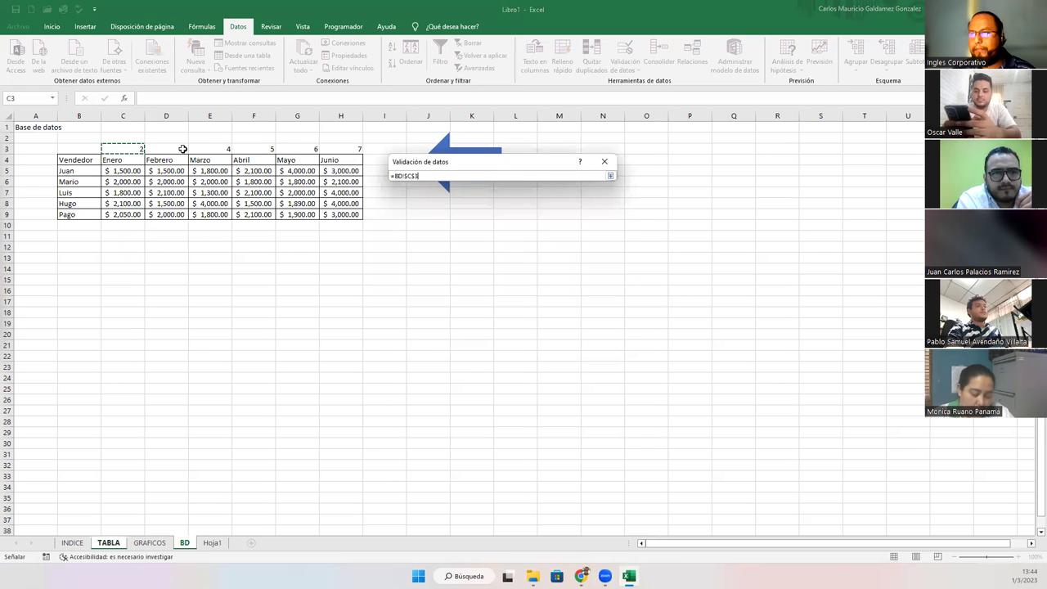
{"action": "left_click", "coordinate": [610, 177]}
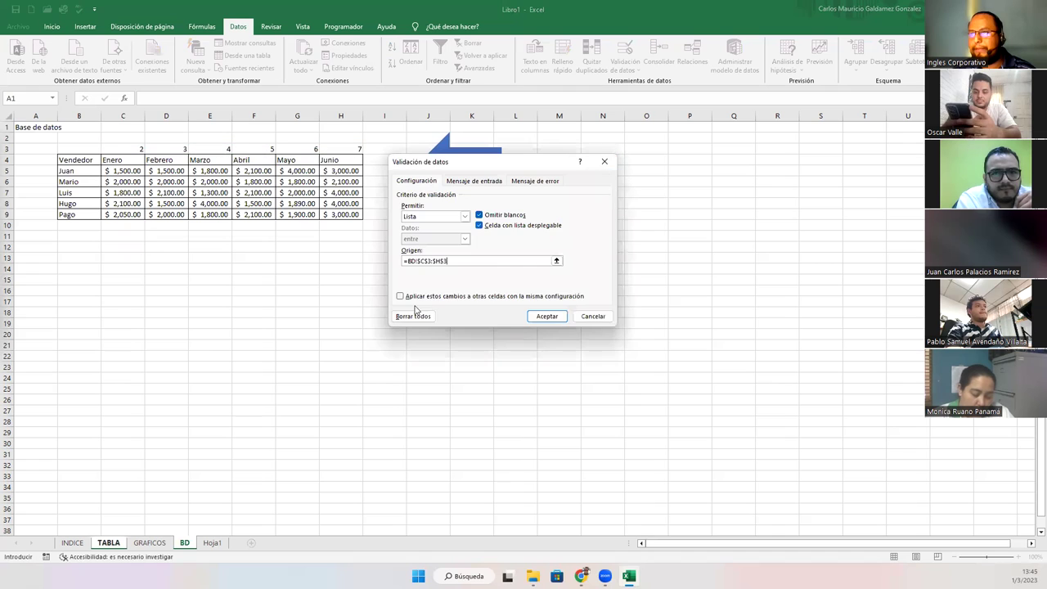
{"action": "left_click", "coordinate": [547, 316]}
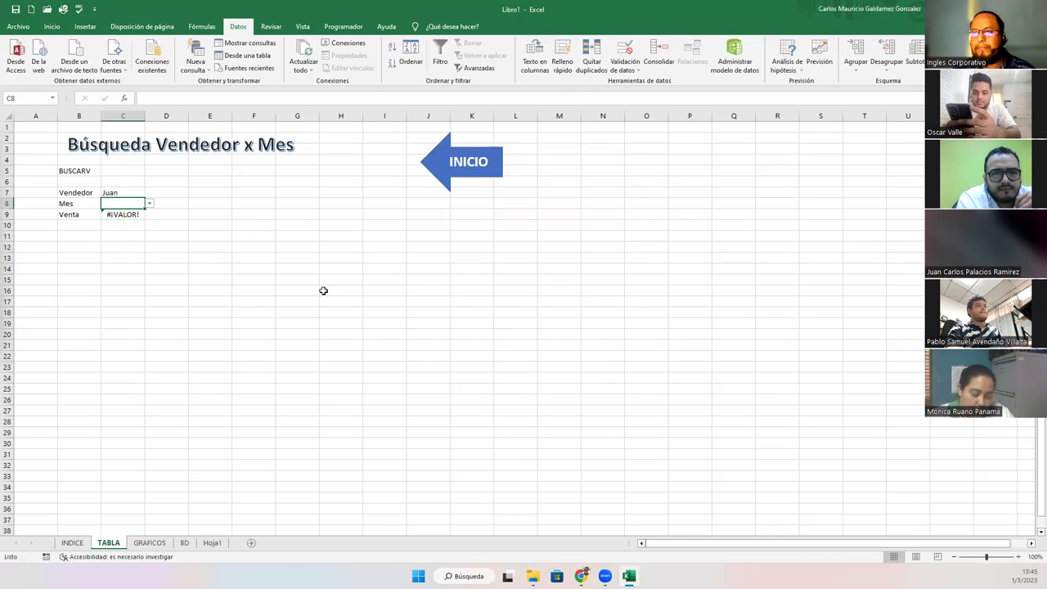
Pick month 2 in C8 so Venta returns 1500.
{"action": "left_click", "coordinate": [150, 204]}
{"action": "left_click", "coordinate": [135, 215]}
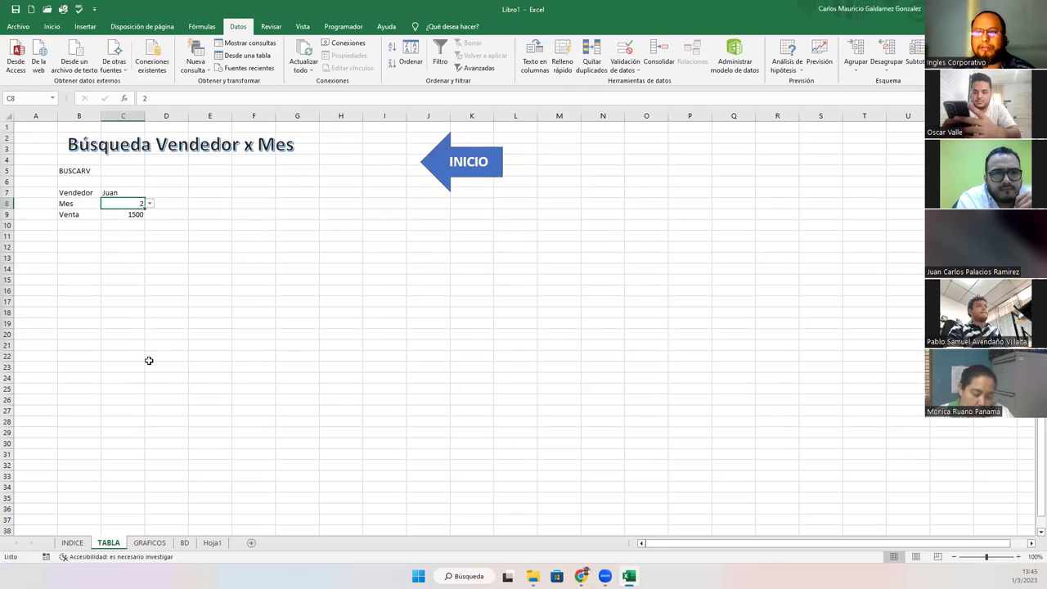
{"action": "left_click", "coordinate": [168, 201]}
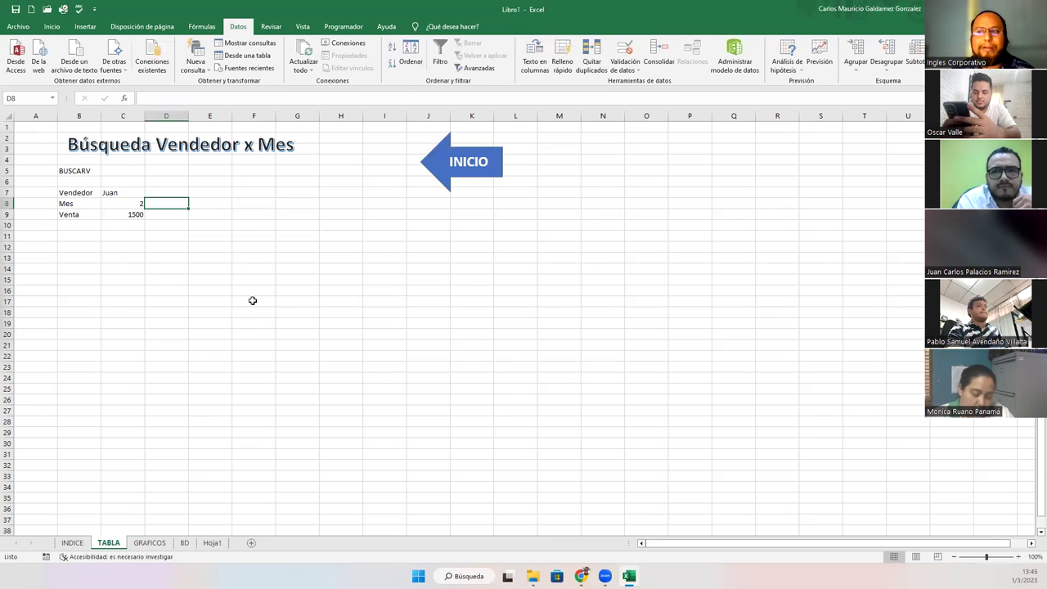
In D8, enter a nested SI formula mapping C8 values 2–7 to Enero through Junio.
{"action": "type", "text": "="}
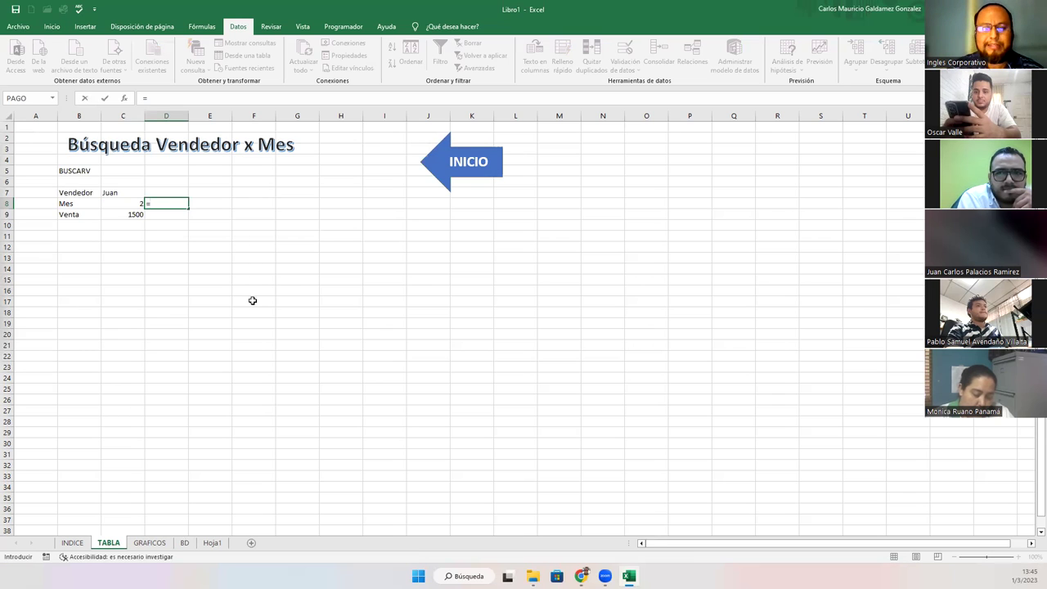
{"action": "type", "text": "si("}
{"action": "key", "text": "Left"}
{"action": "type", "text": "=2"}
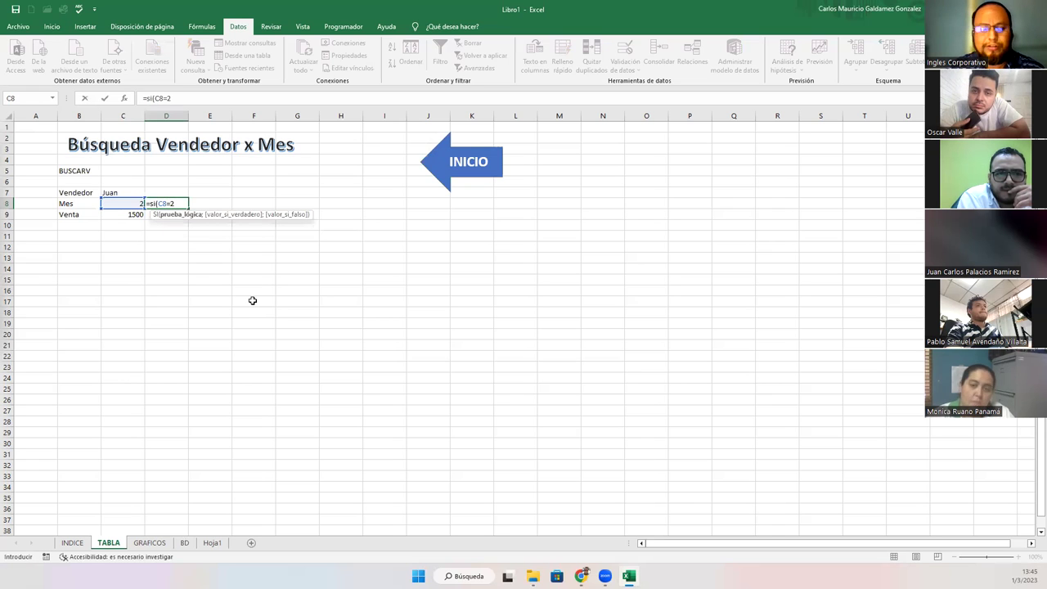
{"action": "type", "text": ";\"Enero\""}
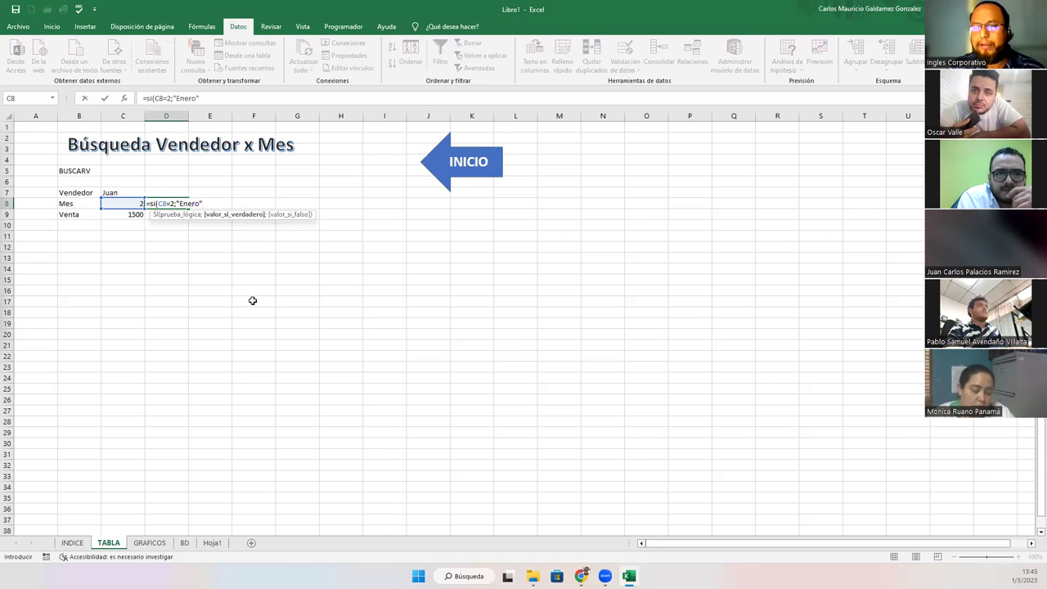
{"action": "type", "text": ";"}
{"action": "type", "text": "C8=3;\"Febrero\";"}
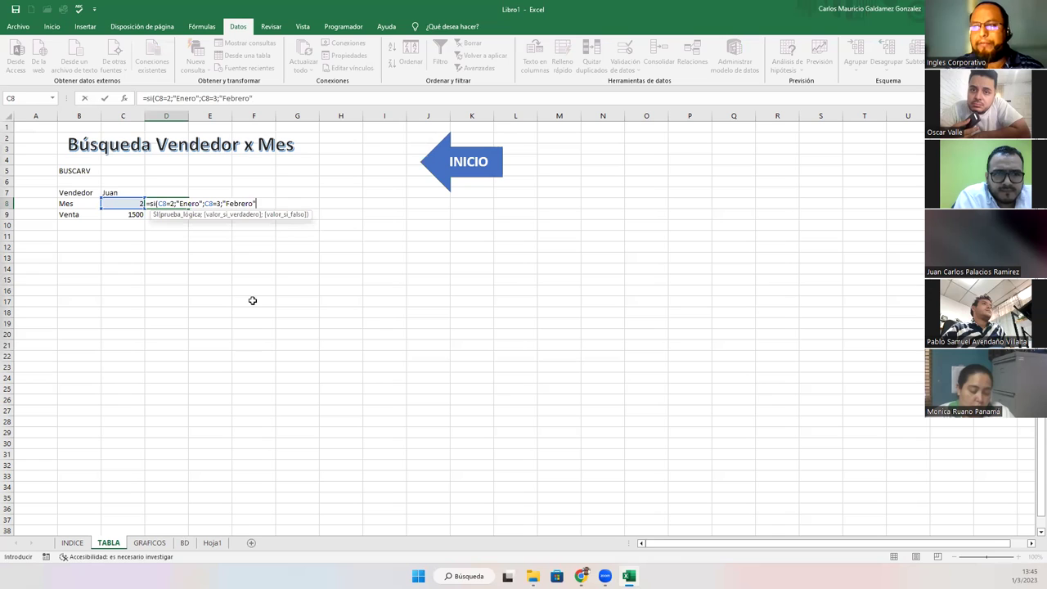
{"action": "type", "text": "si"}
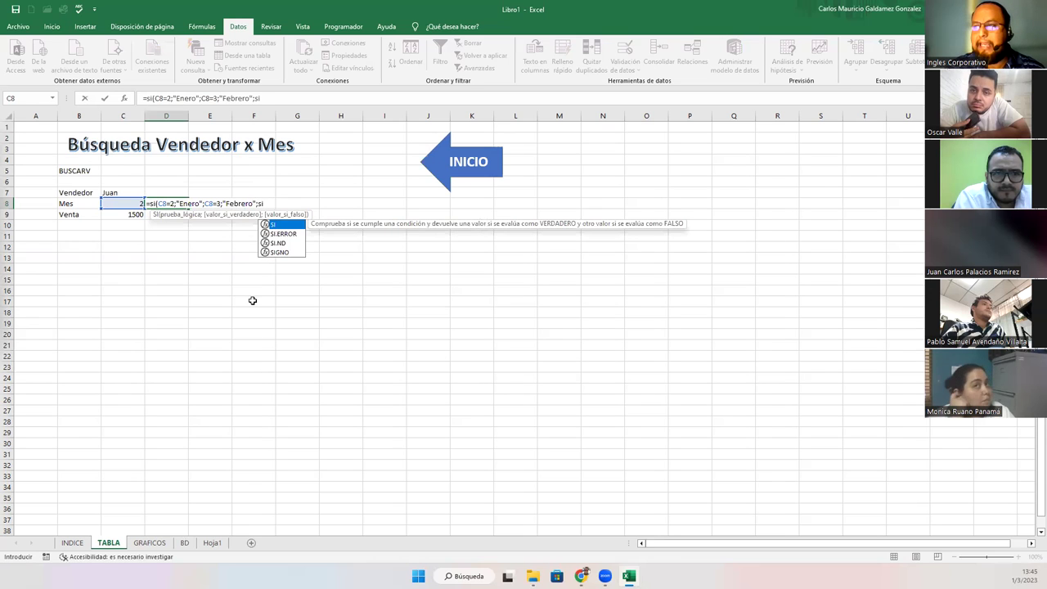
{"action": "key", "text": "Tab"}
{"action": "type", "text": "C8=4;\""}
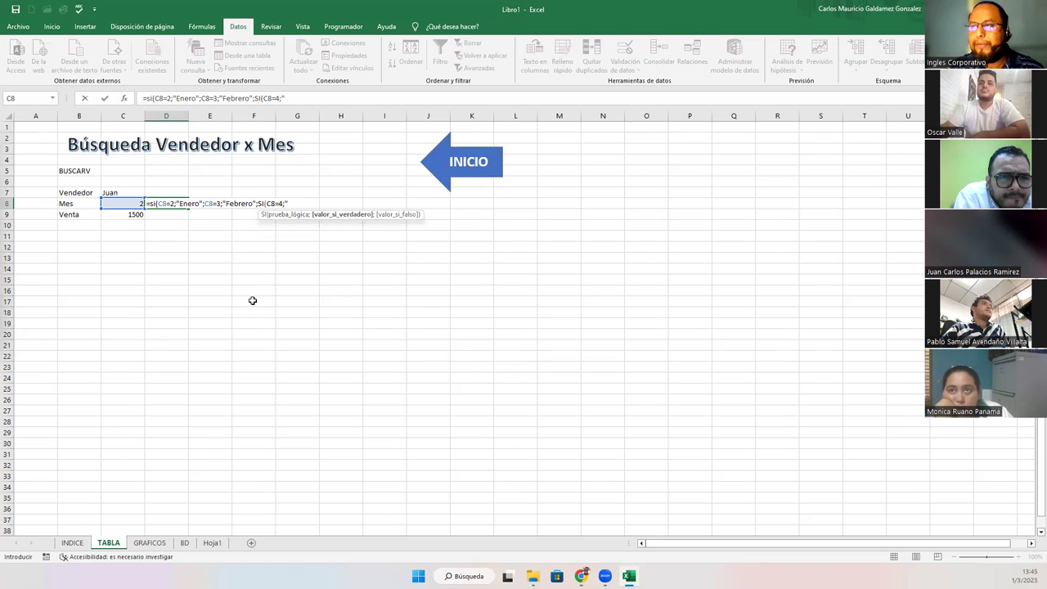
{"action": "type", "text": "Mar"}
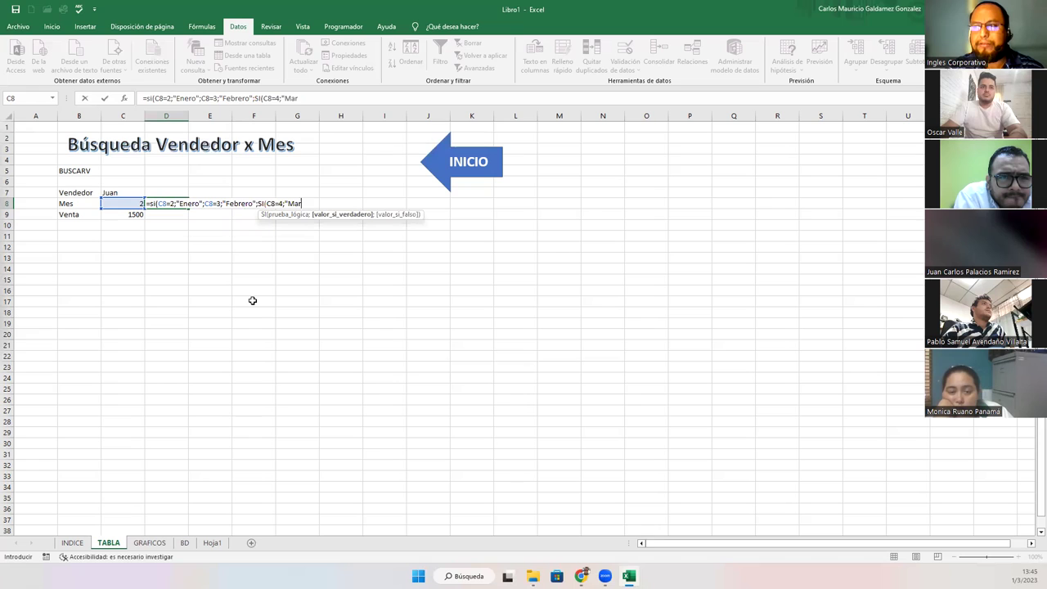
{"action": "type", "text": ";si"}
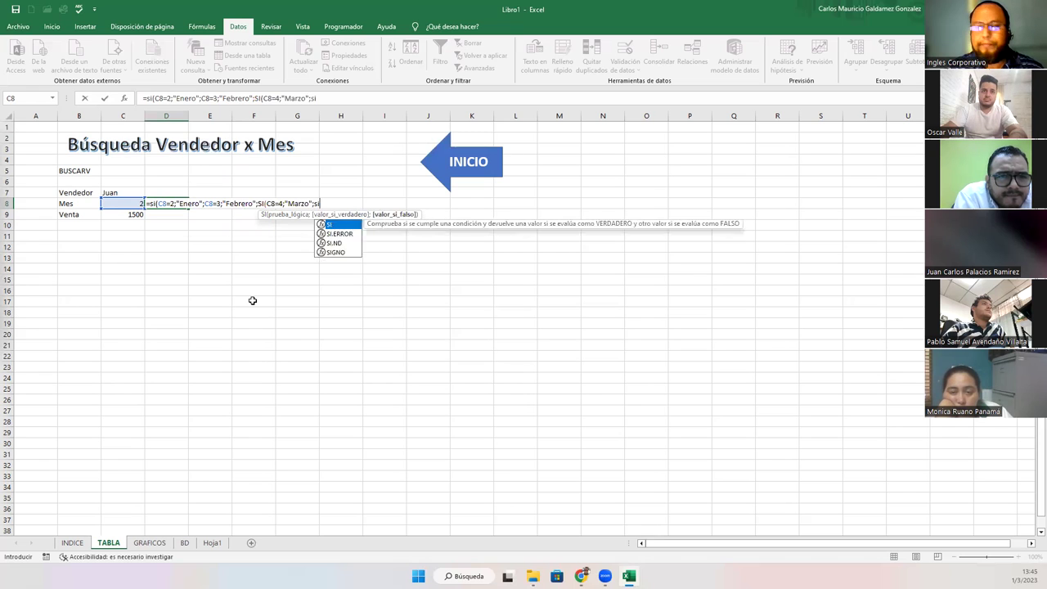
{"action": "key", "text": "Tab"}
{"action": "type", "text": "C8="}
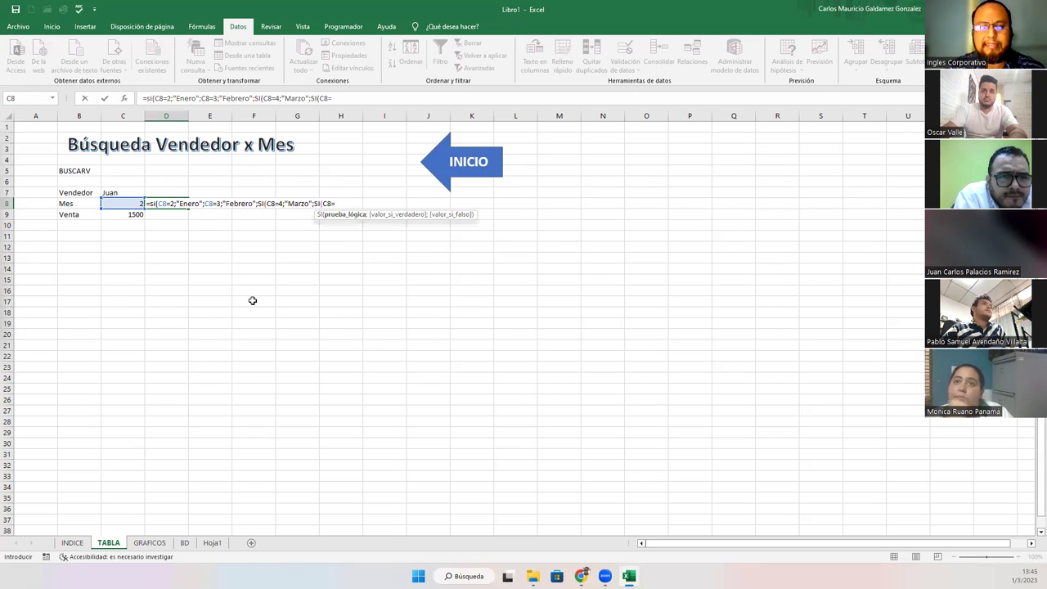
{"action": "type", "text": "5;"}
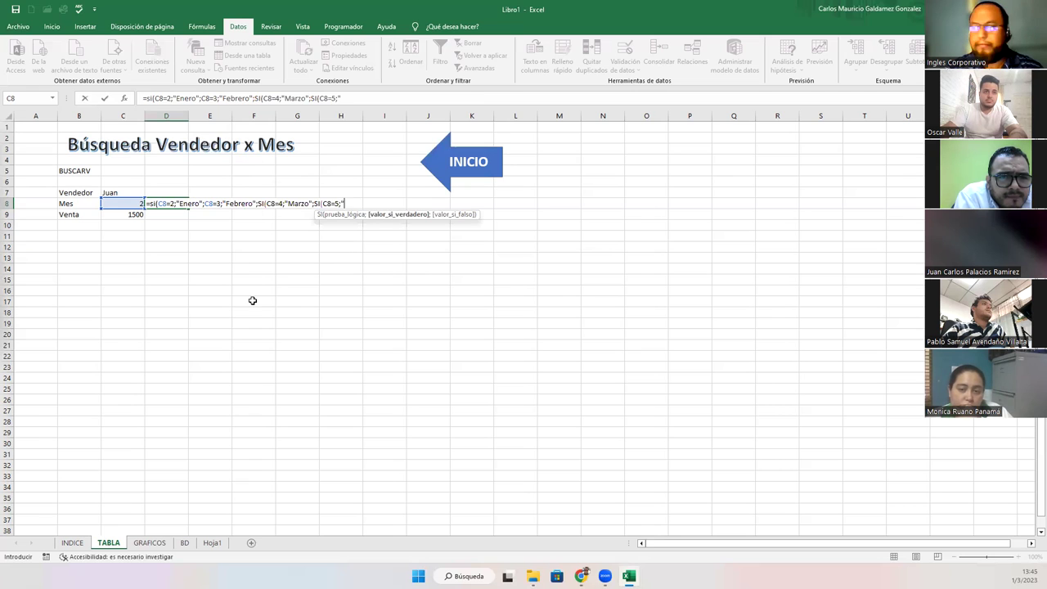
{"action": "type", "text": ";"}
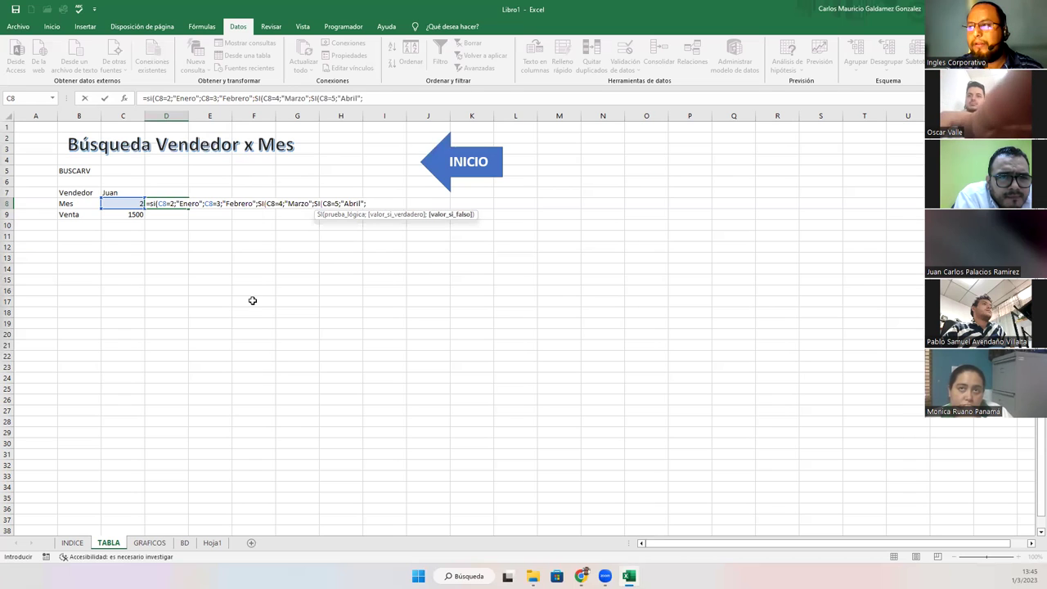
{"action": "type", "text": "SI"}
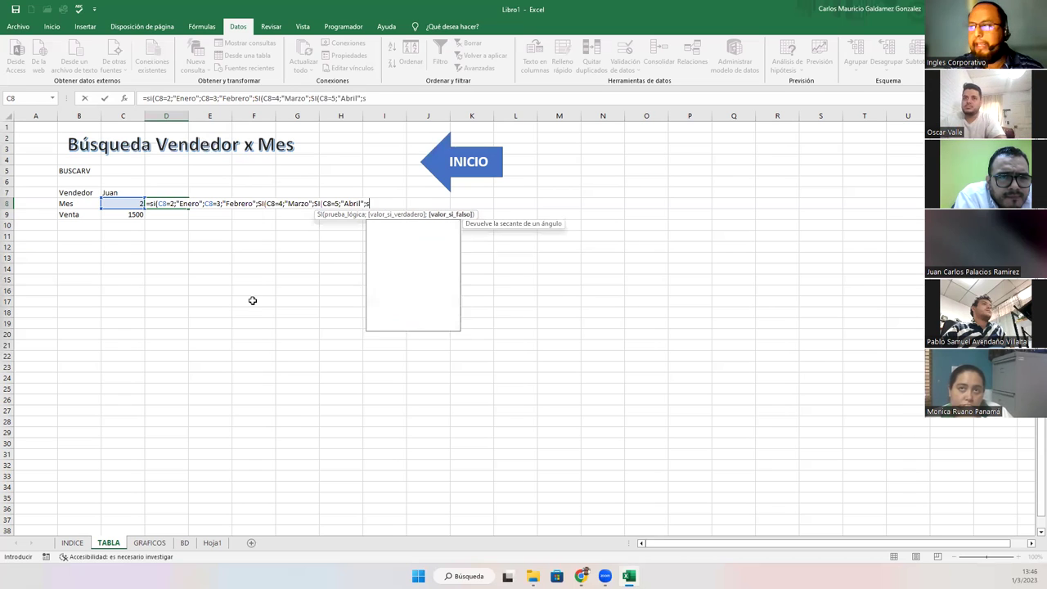
{"action": "type", "text": "(C8="}
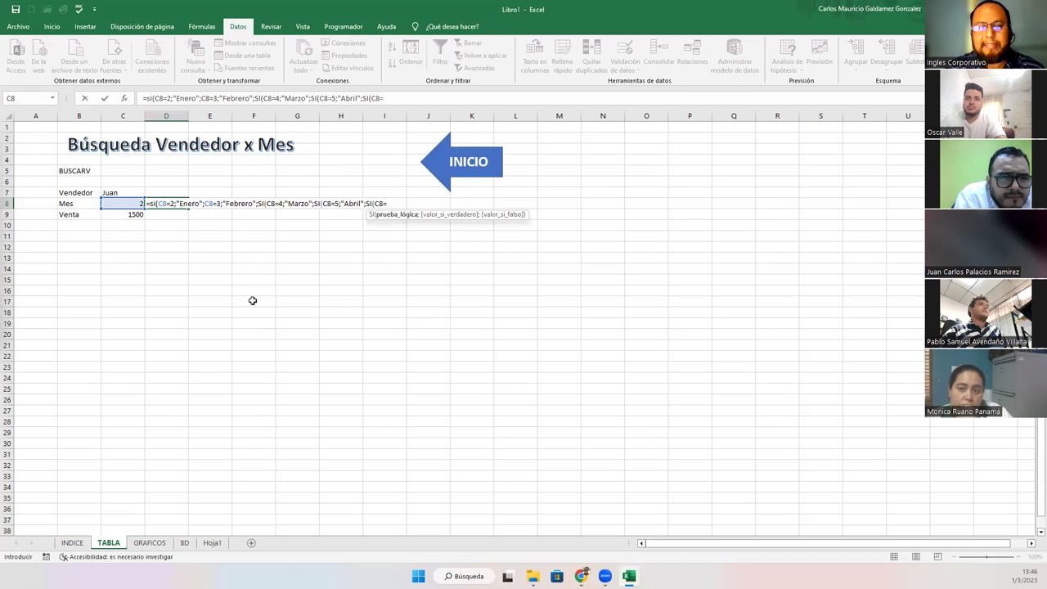
{"action": "type", "text": "6;\"Mayo\""}
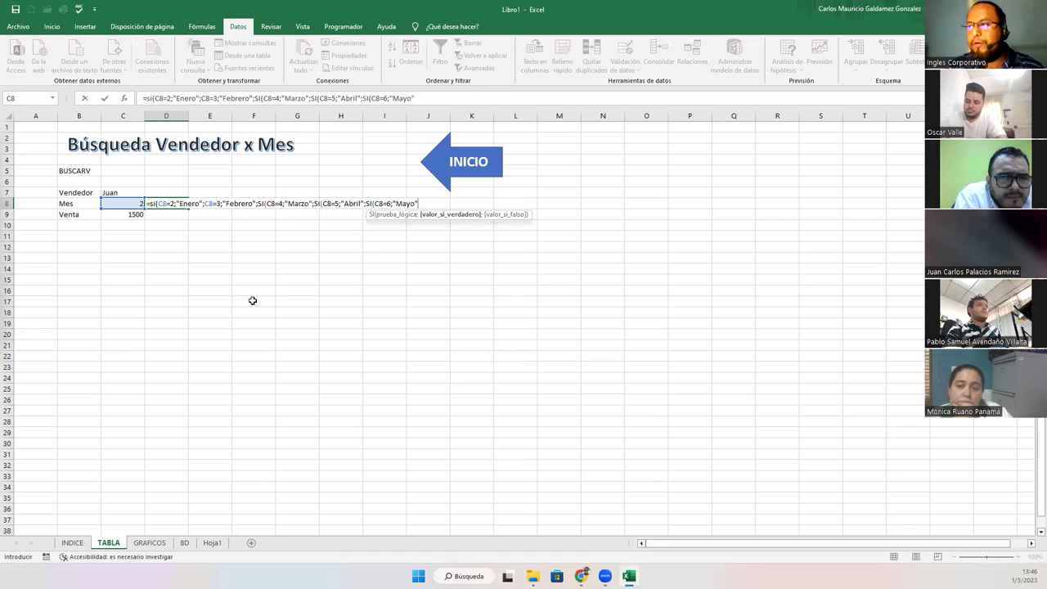
{"action": "type", "text": ";"}
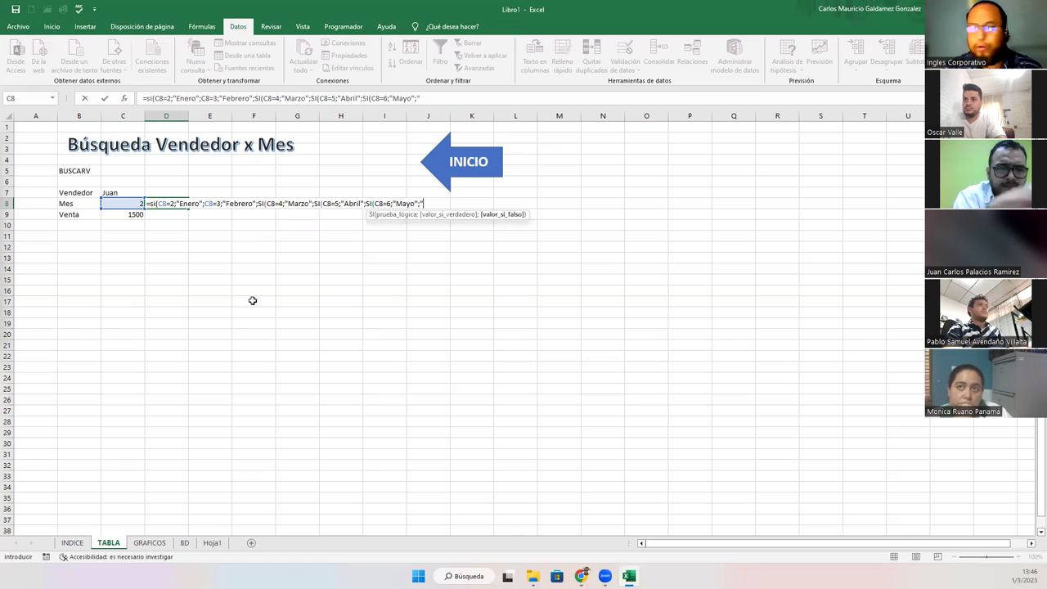
{"action": "type", "text": "\"Junio\")"}
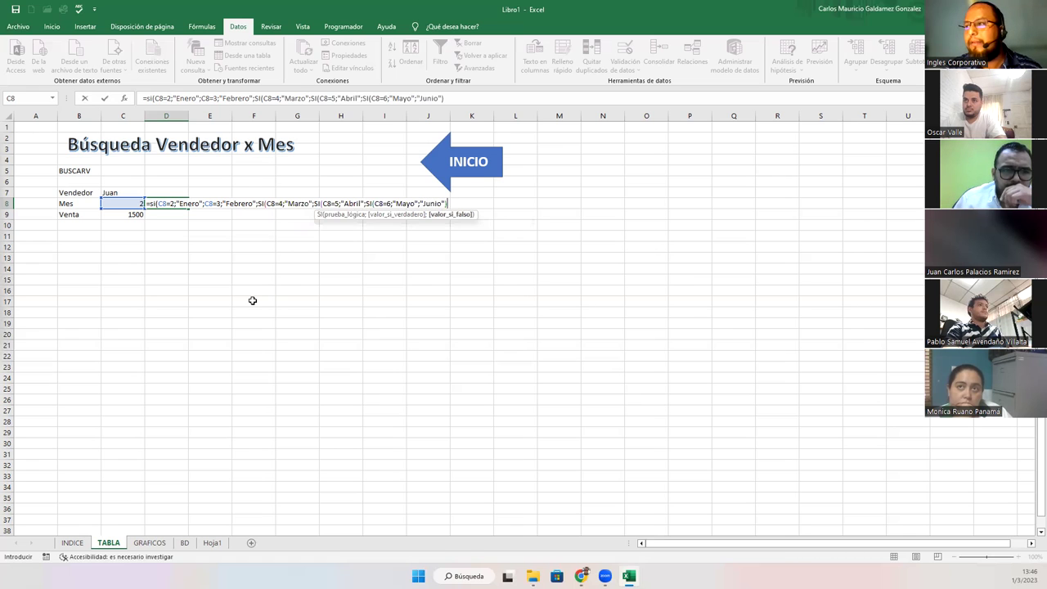
{"action": "type", "text": ")"}
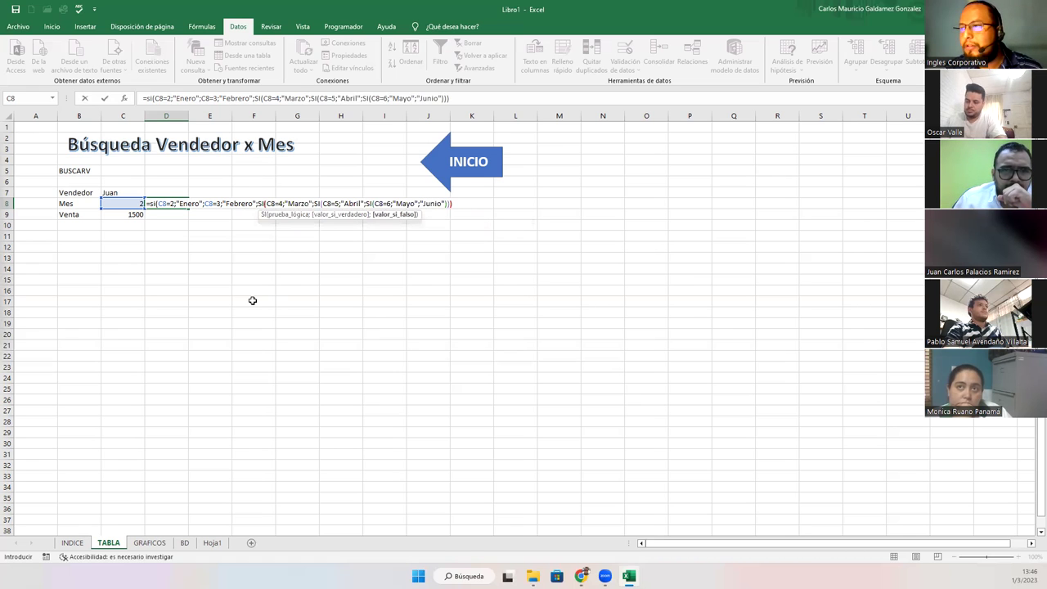
{"action": "type", "text": ")"}
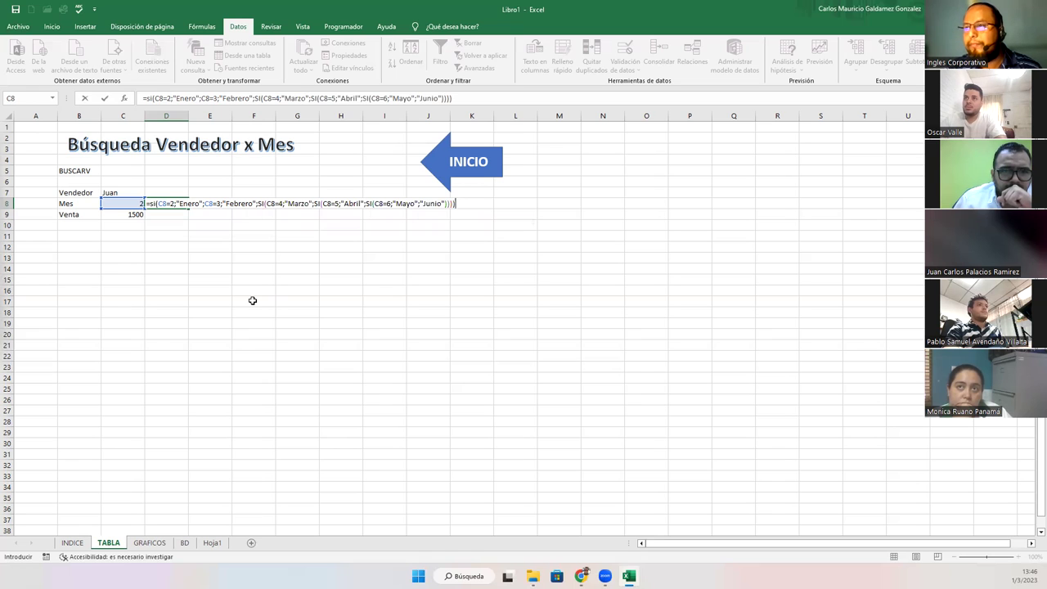
{"action": "key", "text": "Return"}
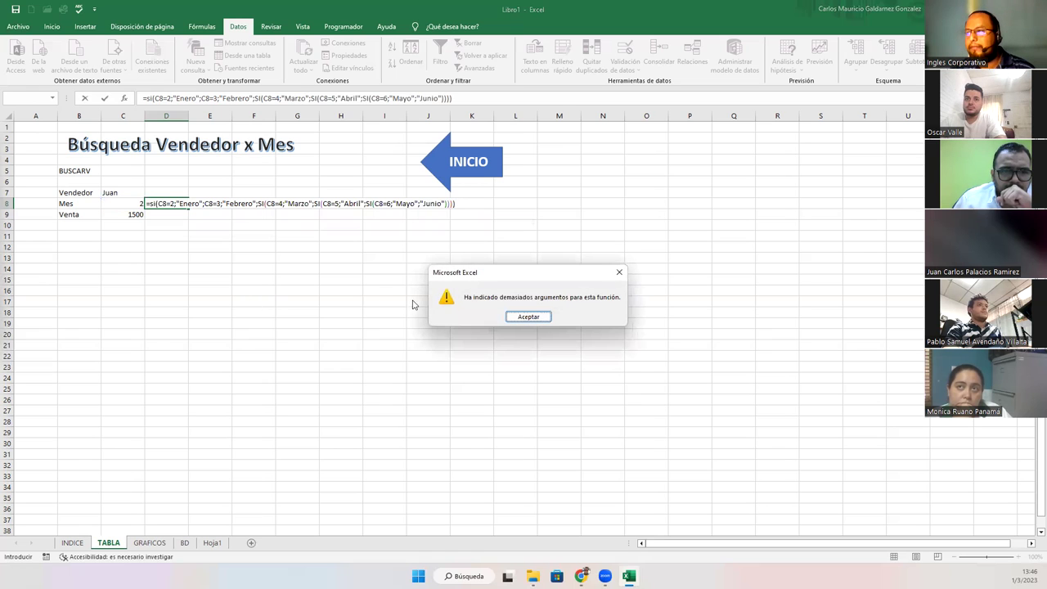
Fix D8 by inserting the missing SI before C8=3 and accept Excel's correction.
{"action": "left_click", "coordinate": [516, 319]}
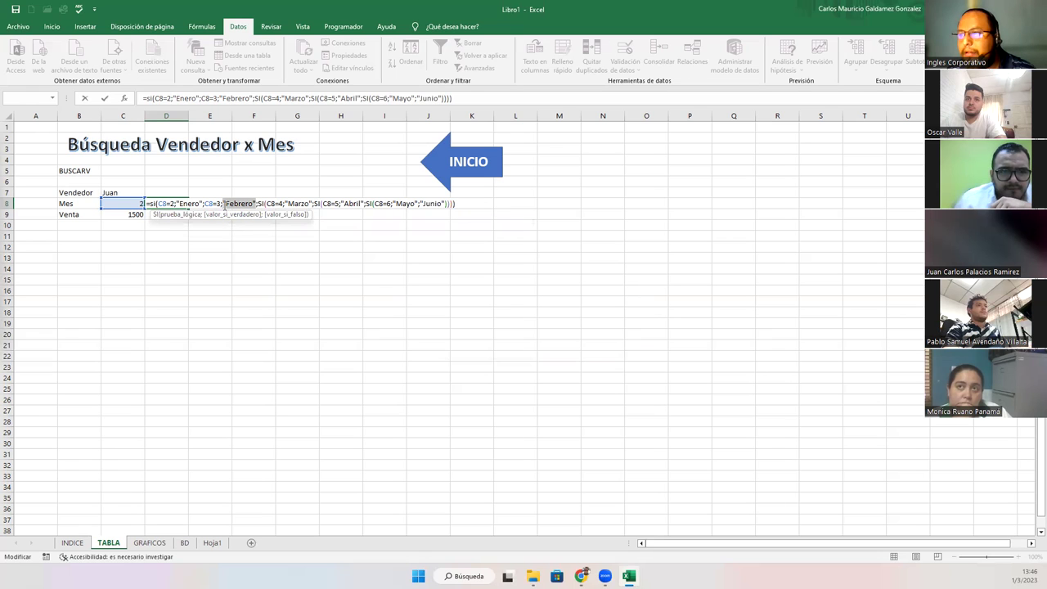
{"action": "left_click", "coordinate": [205, 204]}
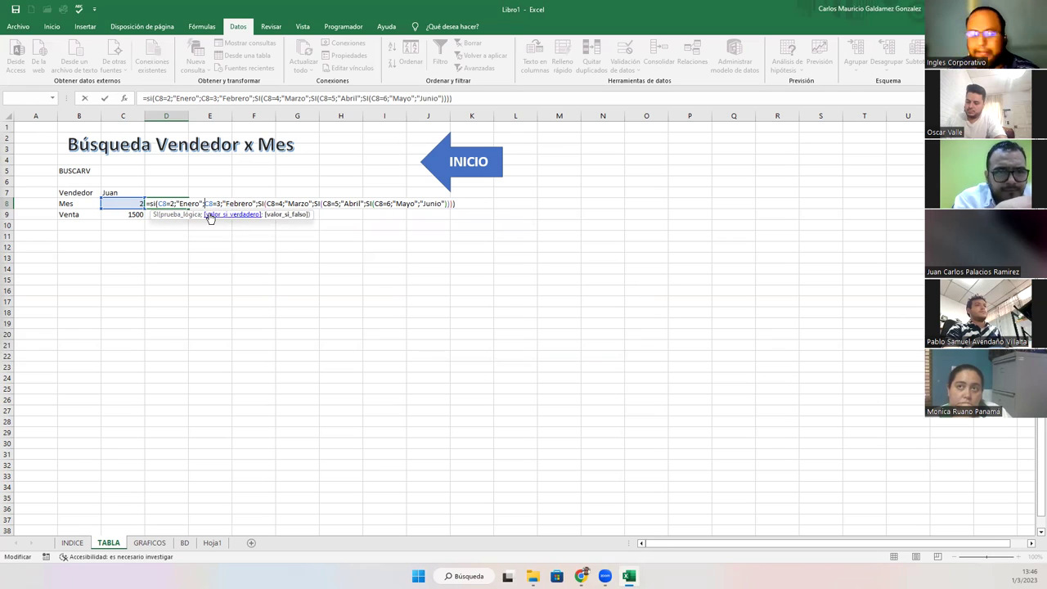
{"action": "type", "text": "si("}
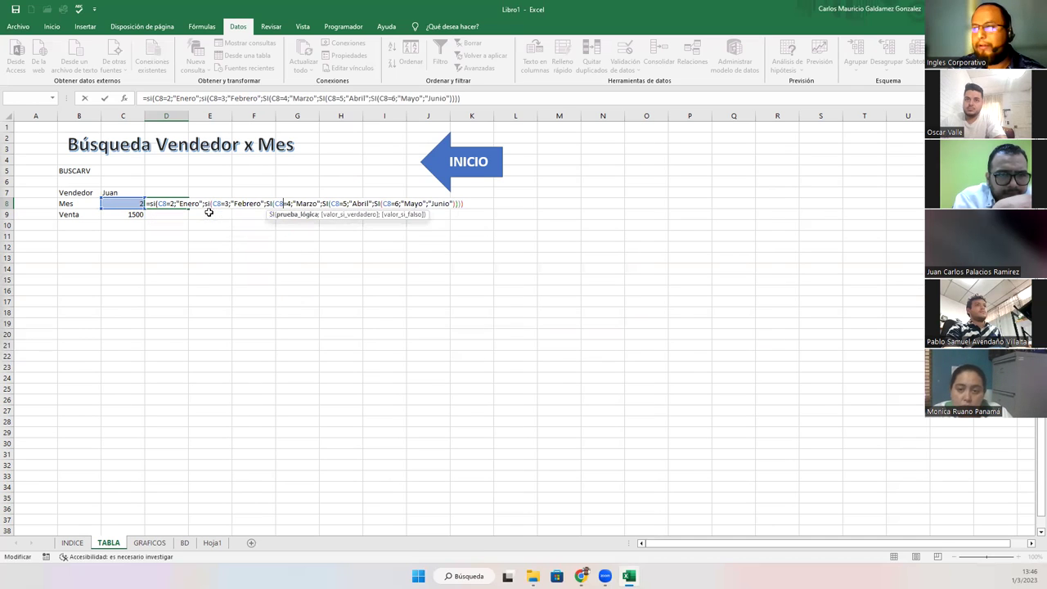
{"action": "key", "text": "Return"}
{"action": "key", "text": "Return"}
{"action": "key", "text": "Up"}
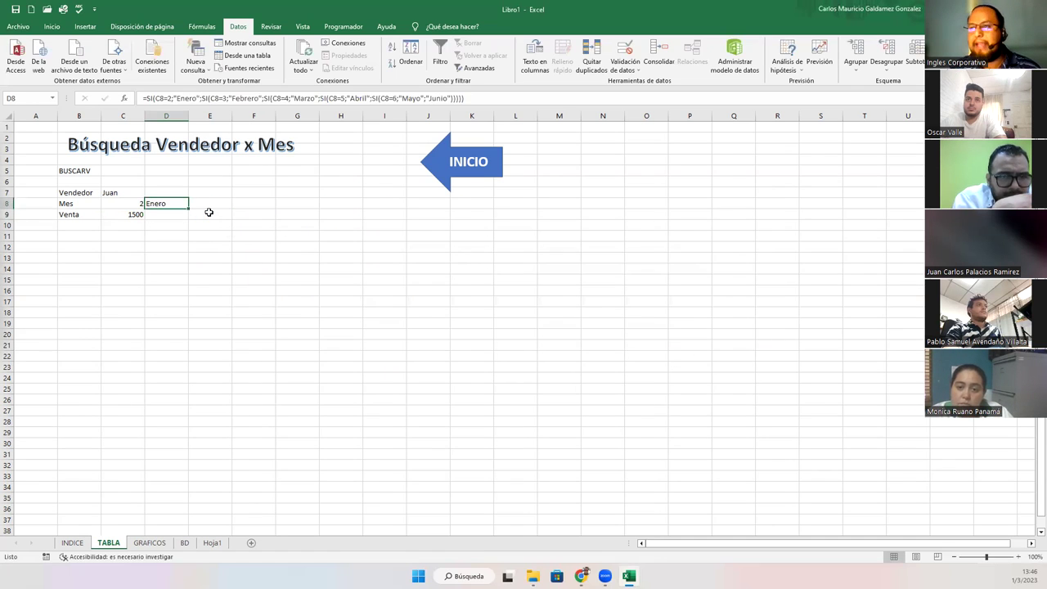
Bold the month name and month number cells, and centre the vendor cell C7.
{"action": "left_click", "coordinate": [52, 26]}
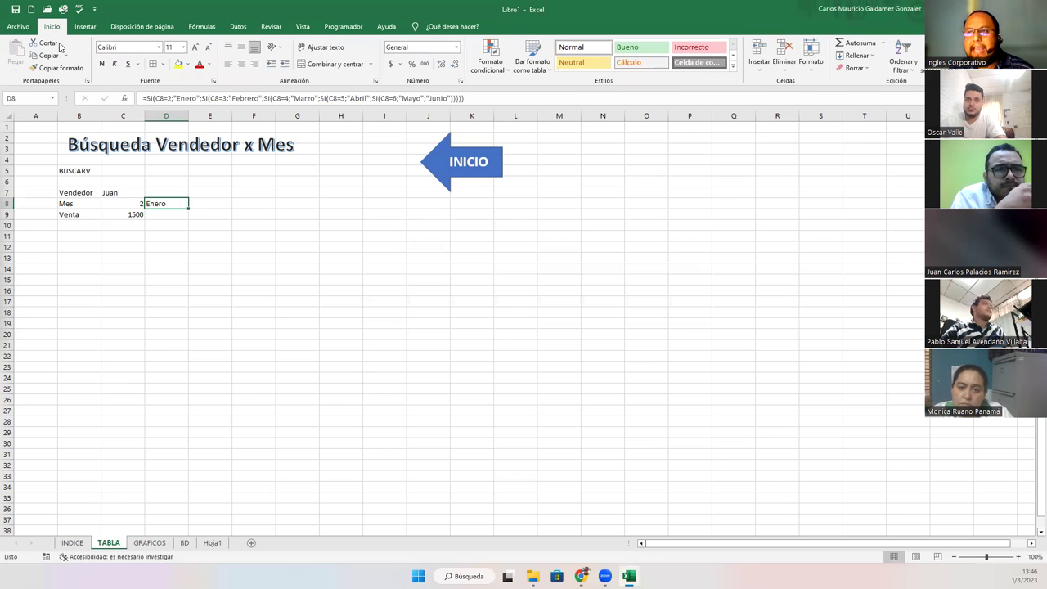
{"action": "left_click", "coordinate": [101, 63]}
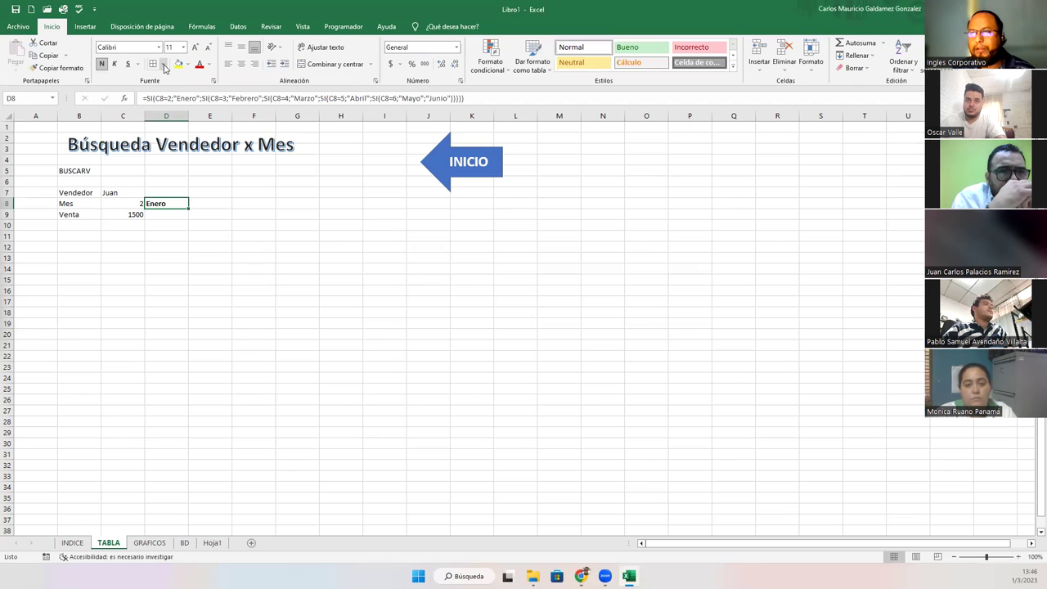
{"action": "left_click", "coordinate": [129, 204]}
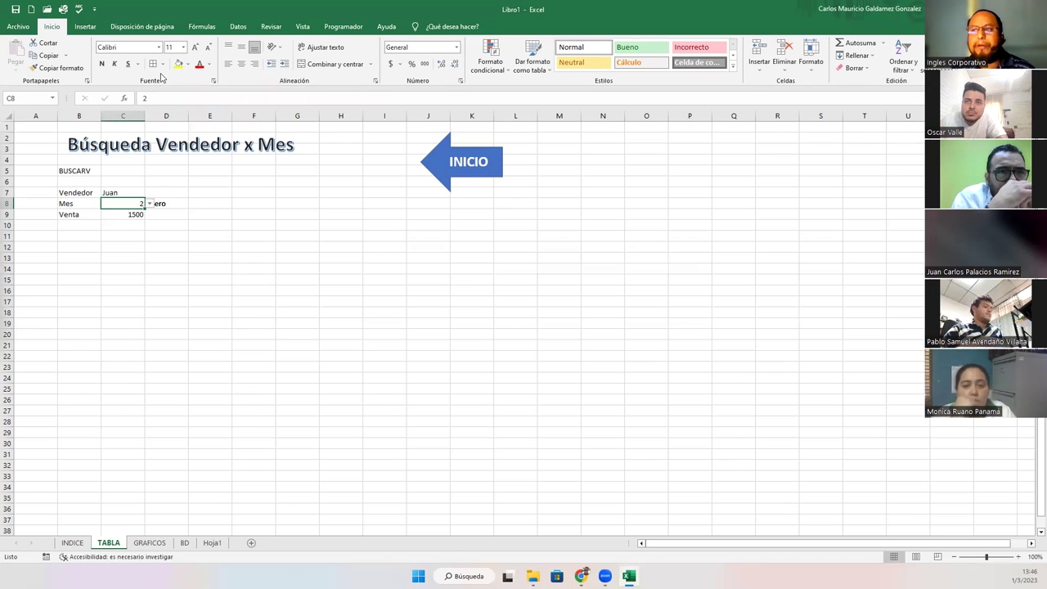
{"action": "left_click", "coordinate": [102, 63]}
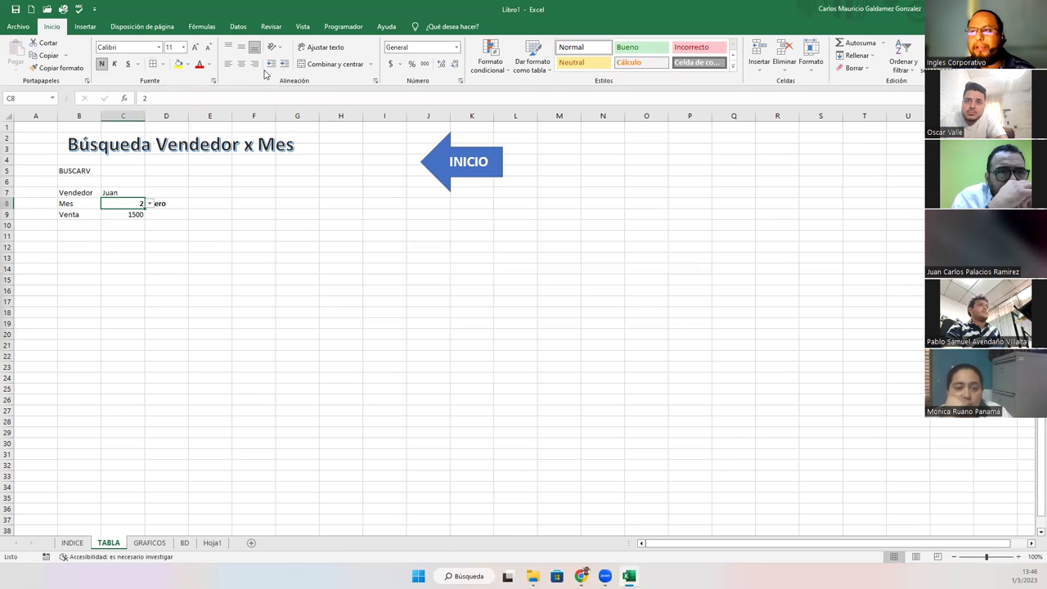
{"action": "left_click", "coordinate": [129, 192]}
{"action": "left_click", "coordinate": [241, 50]}
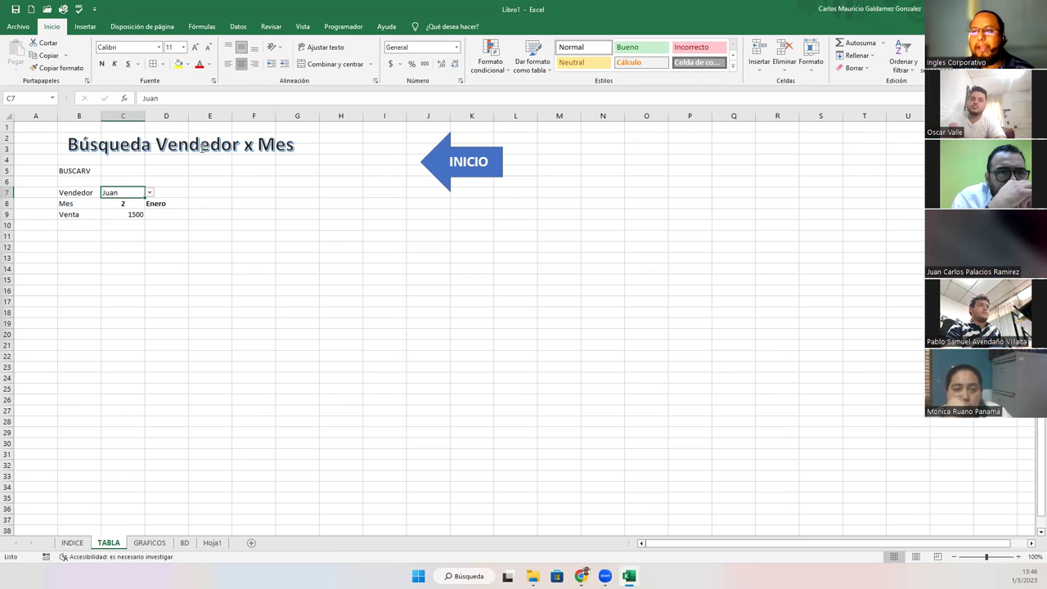
Choose Luis and month 5, and format the C9 sale as accounting ($ 2,100.00).
{"action": "left_click", "coordinate": [149, 193]}
{"action": "left_click", "coordinate": [140, 233]}
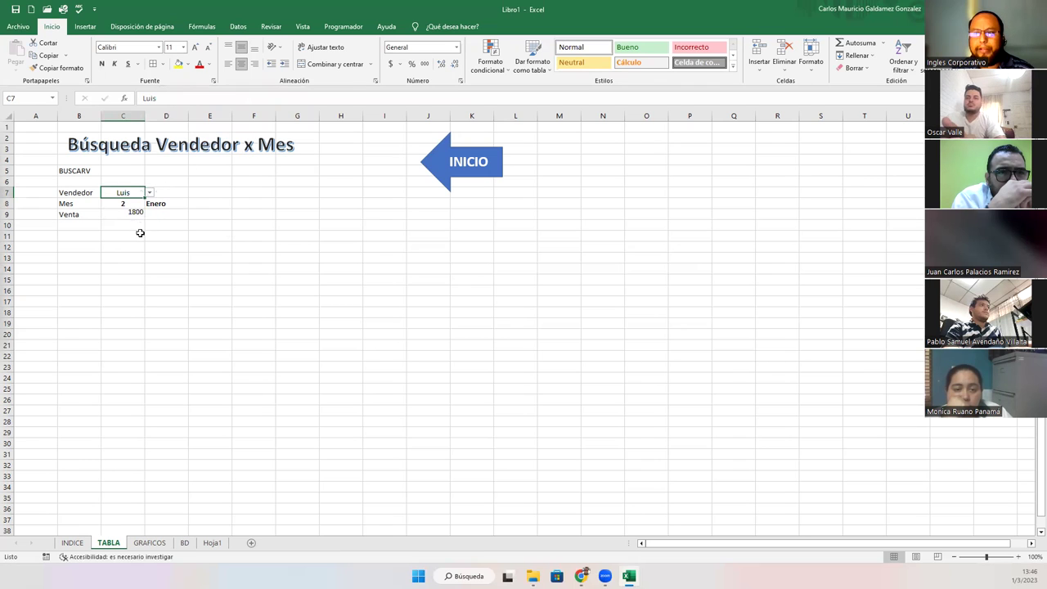
{"action": "left_click", "coordinate": [138, 204]}
{"action": "left_click", "coordinate": [151, 204]}
{"action": "left_click", "coordinate": [136, 235]}
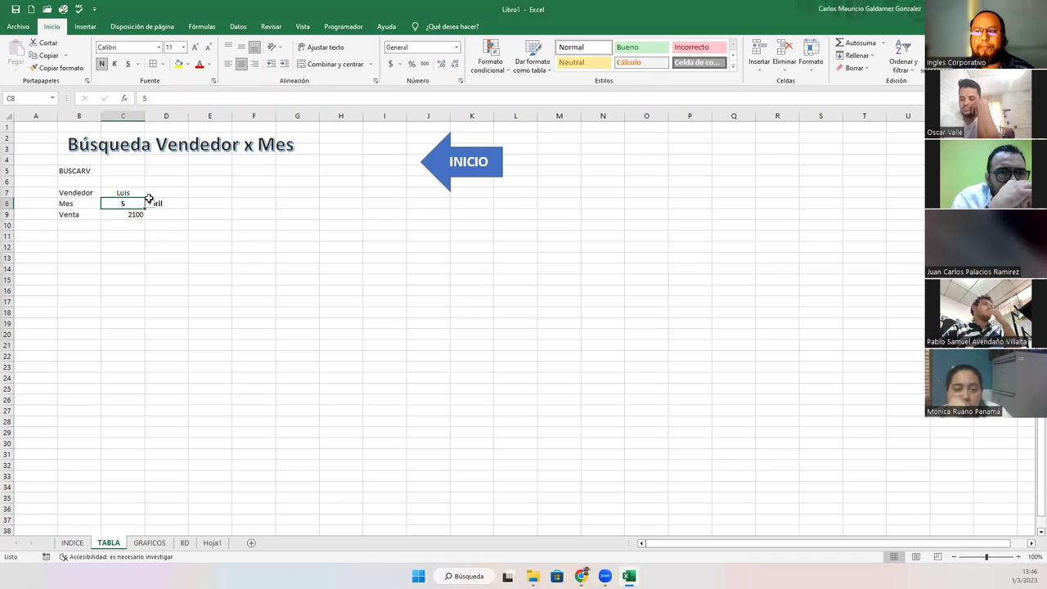
{"action": "left_click", "coordinate": [152, 236]}
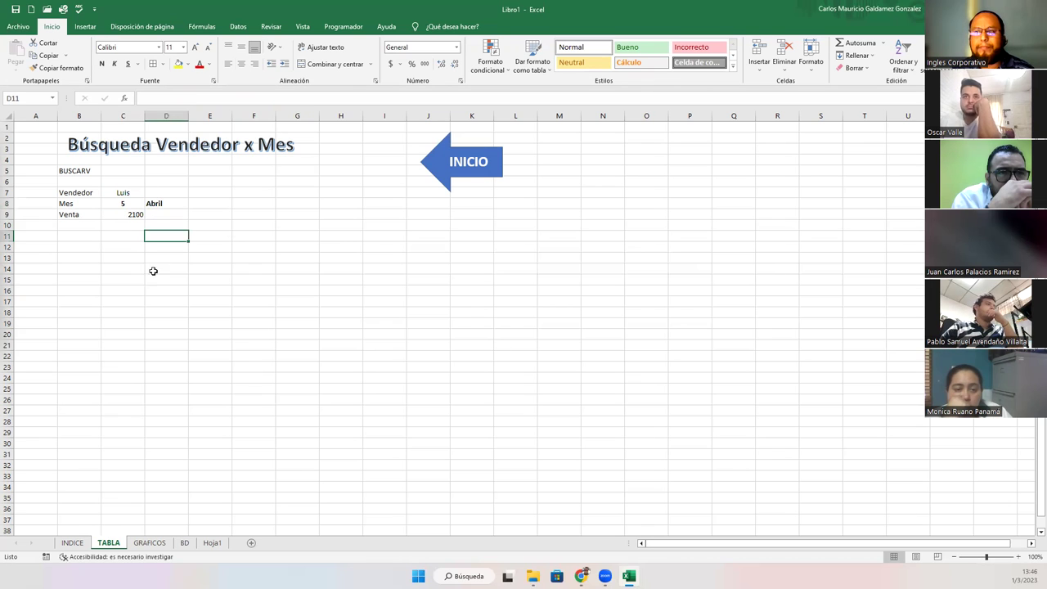
{"action": "left_click", "coordinate": [124, 215]}
{"action": "left_click", "coordinate": [391, 65]}
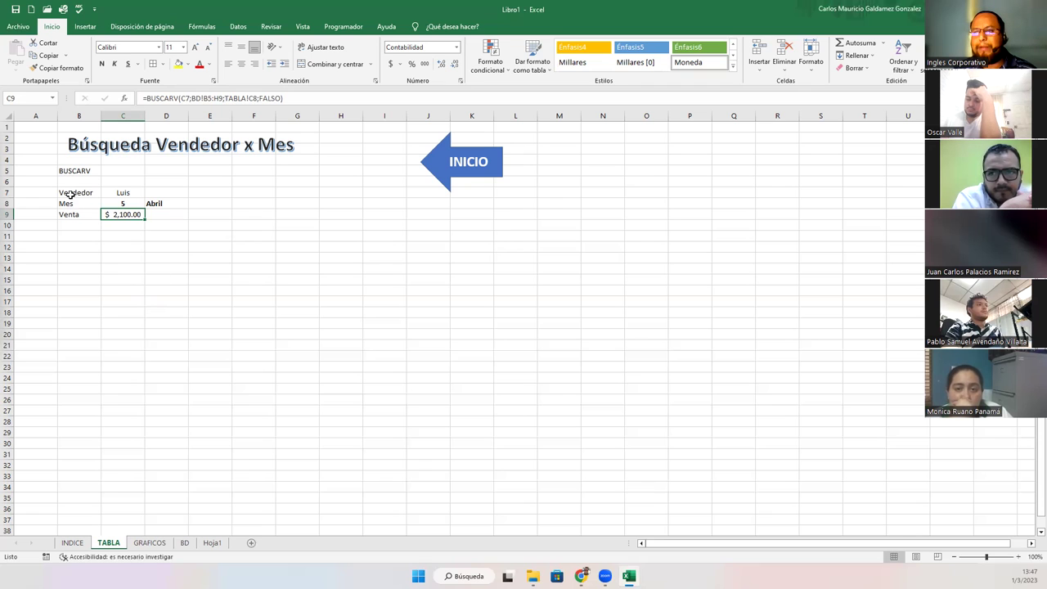
Move Luis to B12, Vendedor to B11, Mes to C11 and Abril to C12.
{"action": "left_click", "coordinate": [78, 257]}
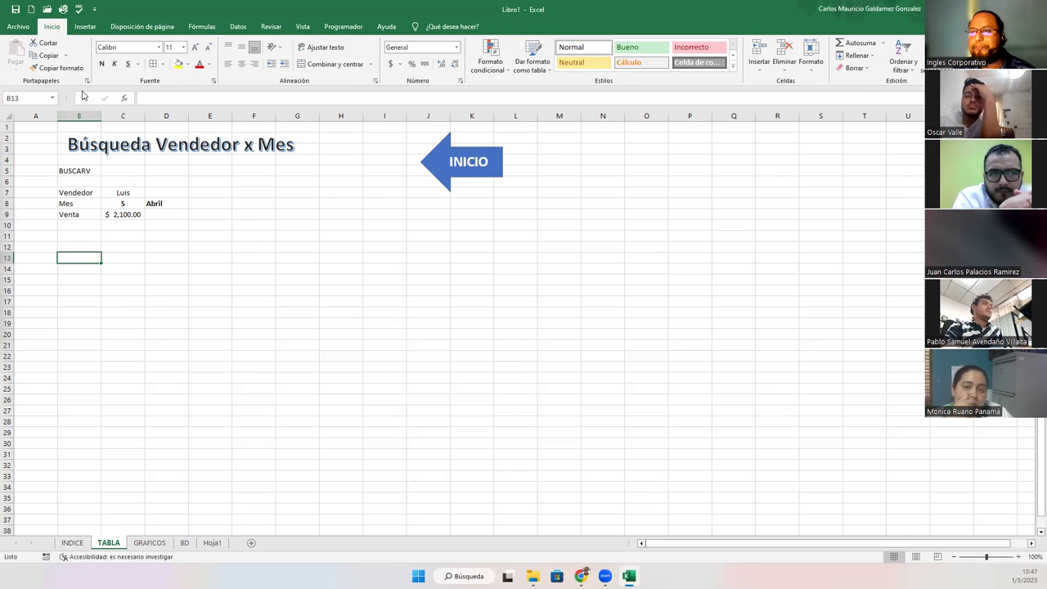
{"action": "left_click", "coordinate": [115, 196]}
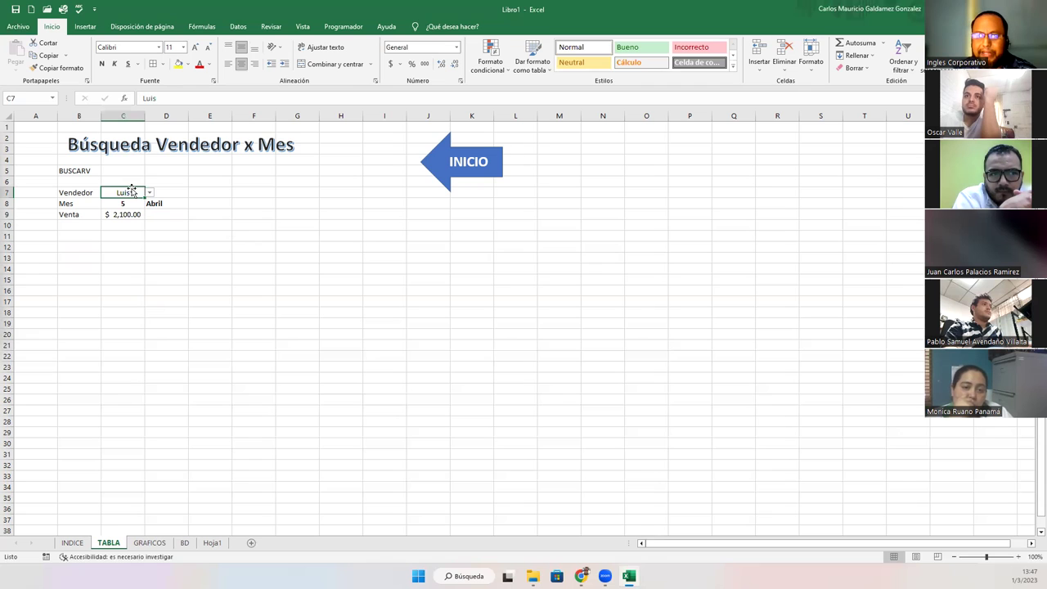
{"action": "mouse_move", "coordinate": [131, 190]}
{"action": "left_mouse_down"}
{"action": "mouse_move", "coordinate": [102, 280]}
{"action": "mouse_move", "coordinate": [88, 255]}
{"action": "left_mouse_up"}
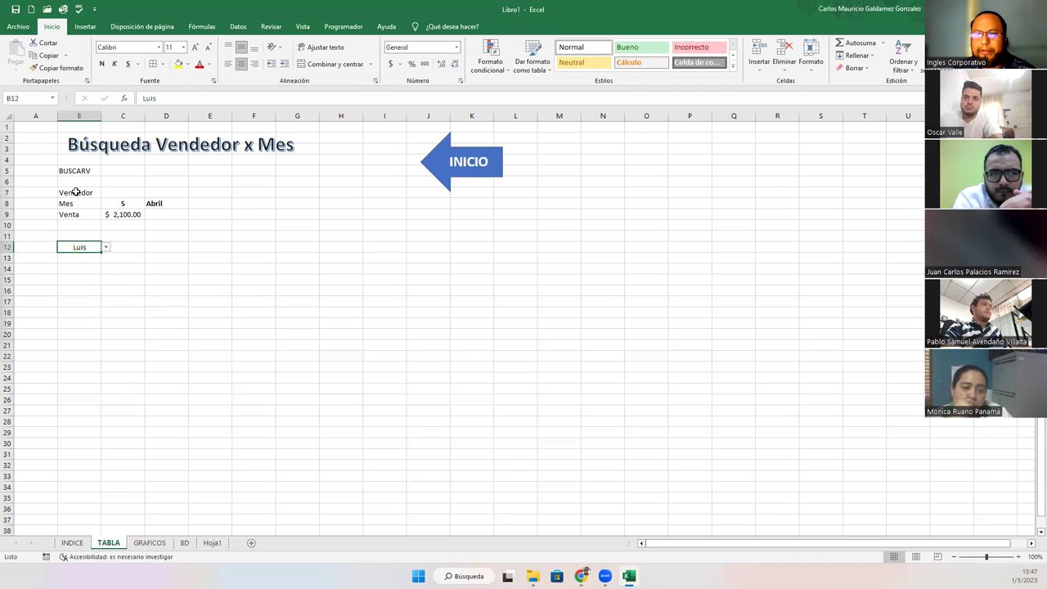
{"action": "left_click", "coordinate": [76, 192]}
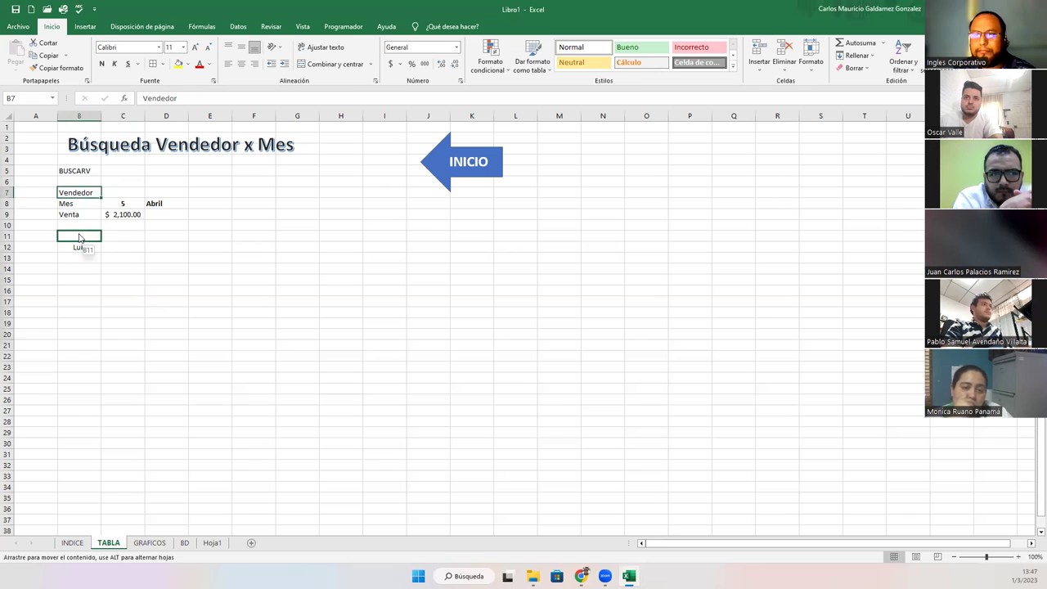
{"action": "left_click_drag", "start_coordinate": [81, 201], "coordinate": [79, 242]}
{"action": "left_click", "coordinate": [86, 204]}
{"action": "left_click_drag", "start_coordinate": [87, 200], "coordinate": [129, 232]}
{"action": "left_click", "coordinate": [165, 203]}
{"action": "mouse_move", "coordinate": [176, 206]}
{"action": "left_mouse_down"}
{"action": "mouse_move", "coordinate": [133, 246]}
{"action": "mouse_move", "coordinate": [135, 260]}
{"action": "left_mouse_up"}
Move Venta to D12 and the sale to D13, then shift the B11:D13 block up to rows 7–9.
{"action": "left_click", "coordinate": [131, 204]}
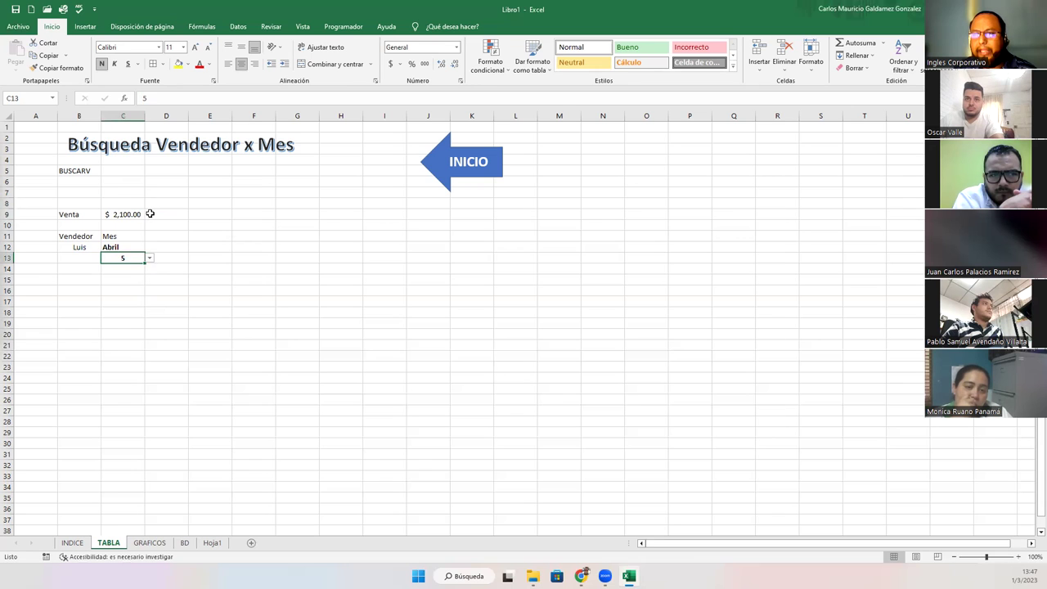
{"action": "left_click", "coordinate": [82, 214]}
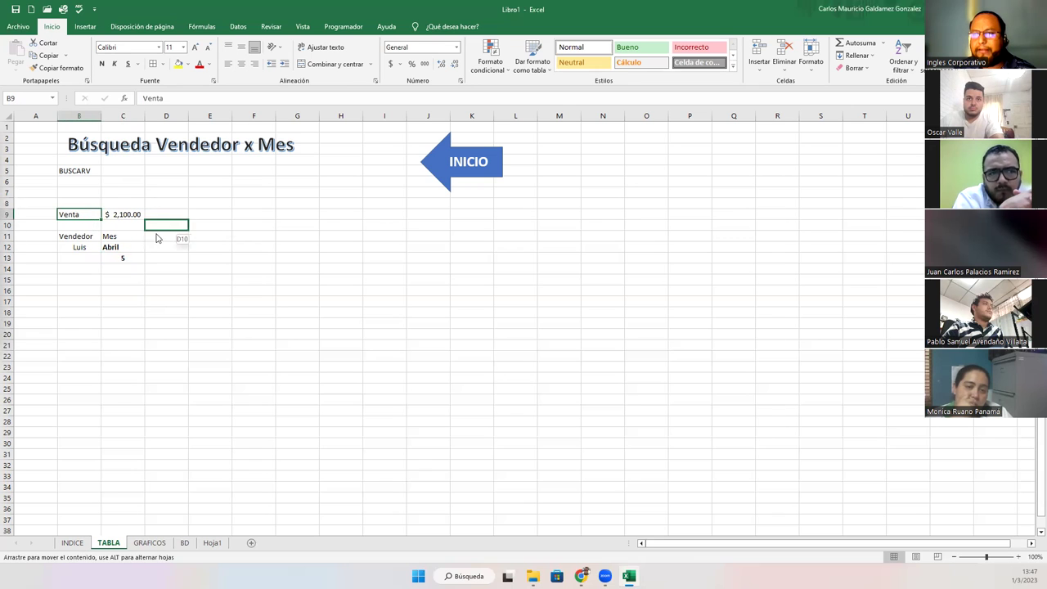
{"action": "left_click_drag", "start_coordinate": [88, 221], "coordinate": [157, 239]}
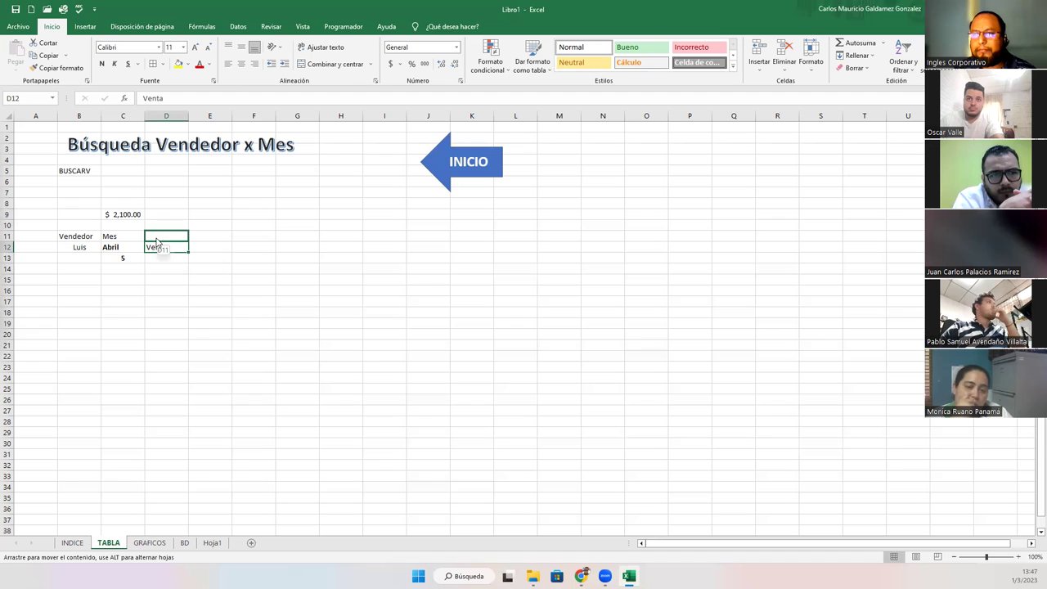
{"action": "left_click", "coordinate": [123, 213]}
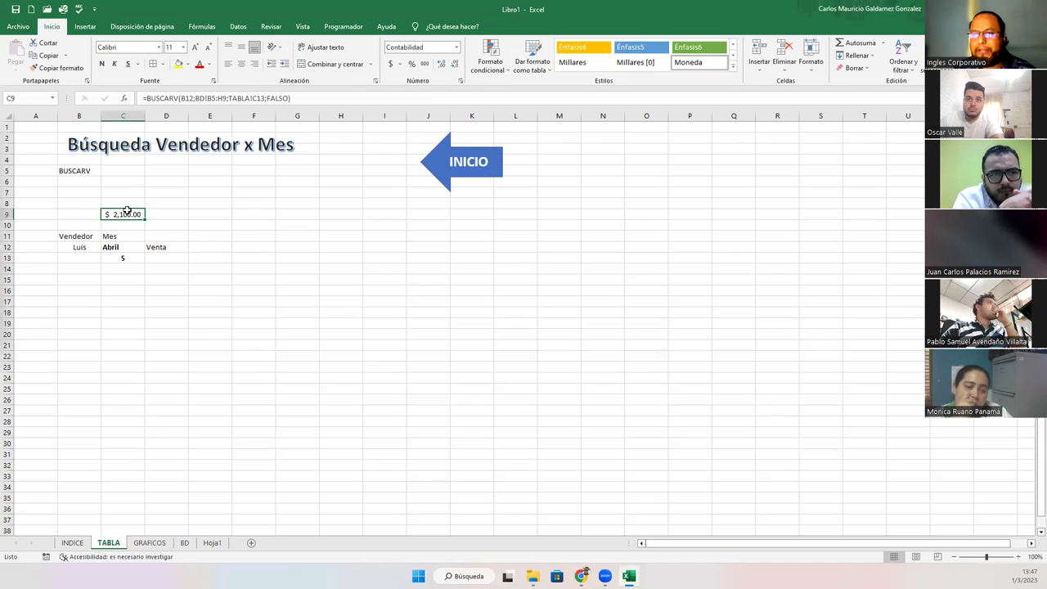
{"action": "left_click_drag", "start_coordinate": [129, 214], "coordinate": [156, 259]}
{"action": "mouse_move", "coordinate": [80, 235]}
{"action": "left_mouse_down"}
{"action": "mouse_move", "coordinate": [160, 260]}
{"action": "mouse_move", "coordinate": [183, 192]}
{"action": "left_mouse_up"}
{"action": "left_click", "coordinate": [206, 235]}
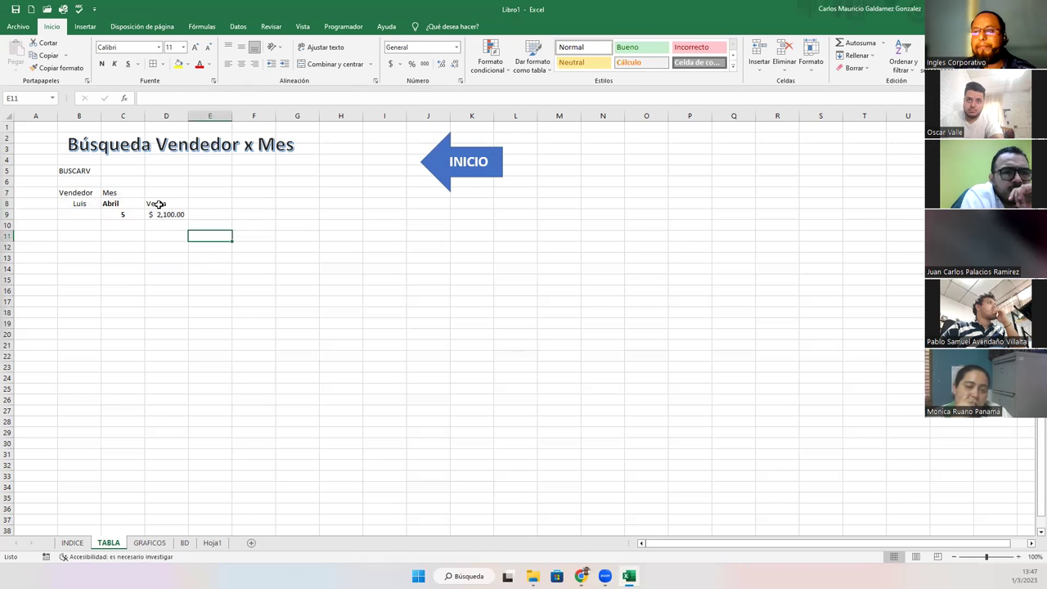
Bold and border the Vendedor, Mes and Venta headings, merging Venta across D7:D8.
{"action": "left_click_drag", "start_coordinate": [87, 195], "coordinate": [115, 193]}
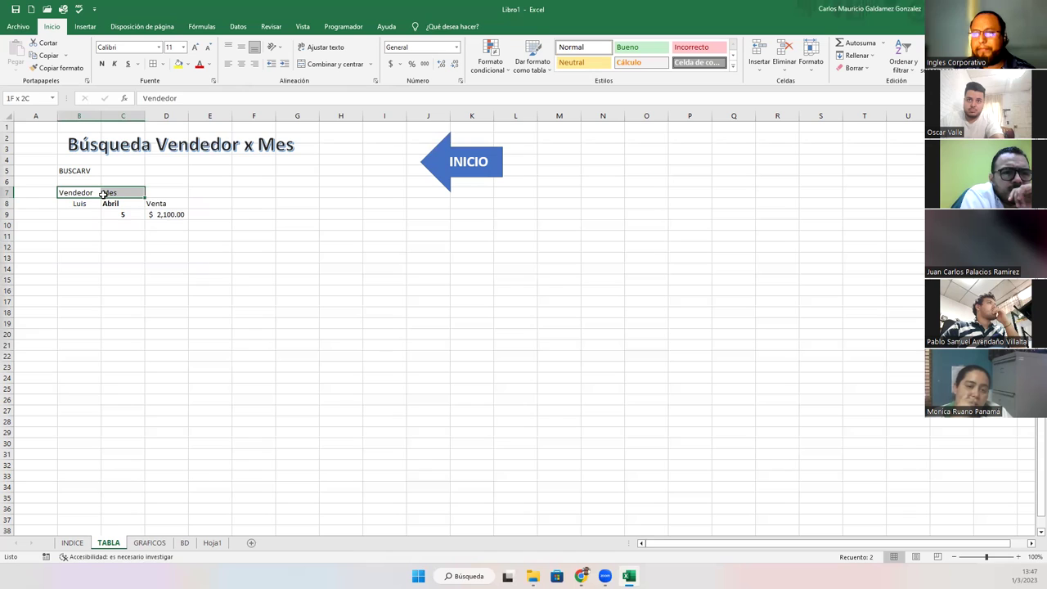
{"action": "left_click", "coordinate": [153, 205]}
{"action": "left_click", "coordinate": [177, 202], "text": "ctrl"}
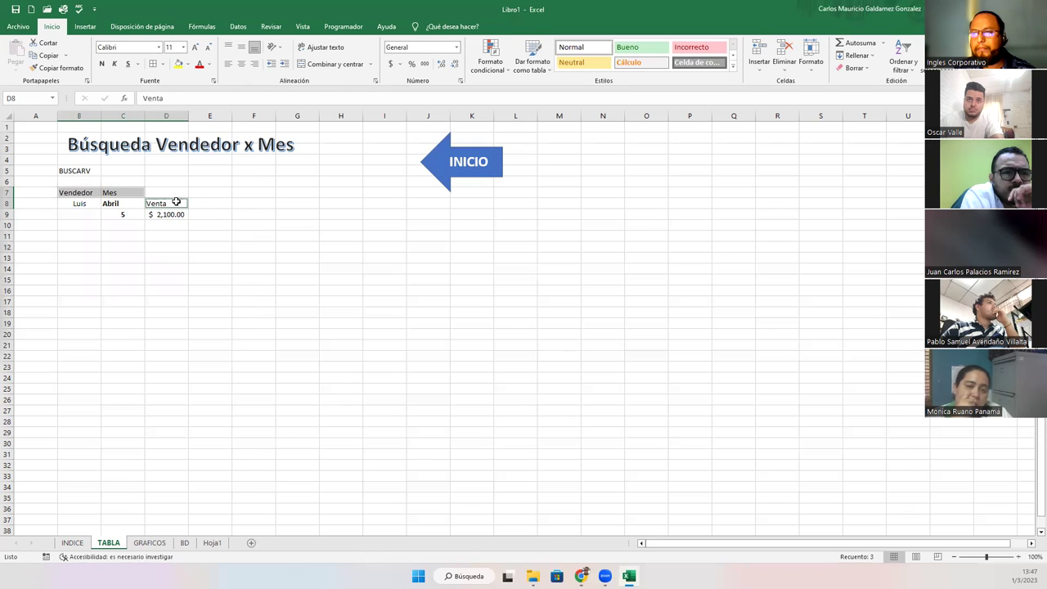
{"action": "left_click", "coordinate": [101, 64]}
{"action": "left_click", "coordinate": [151, 67]}
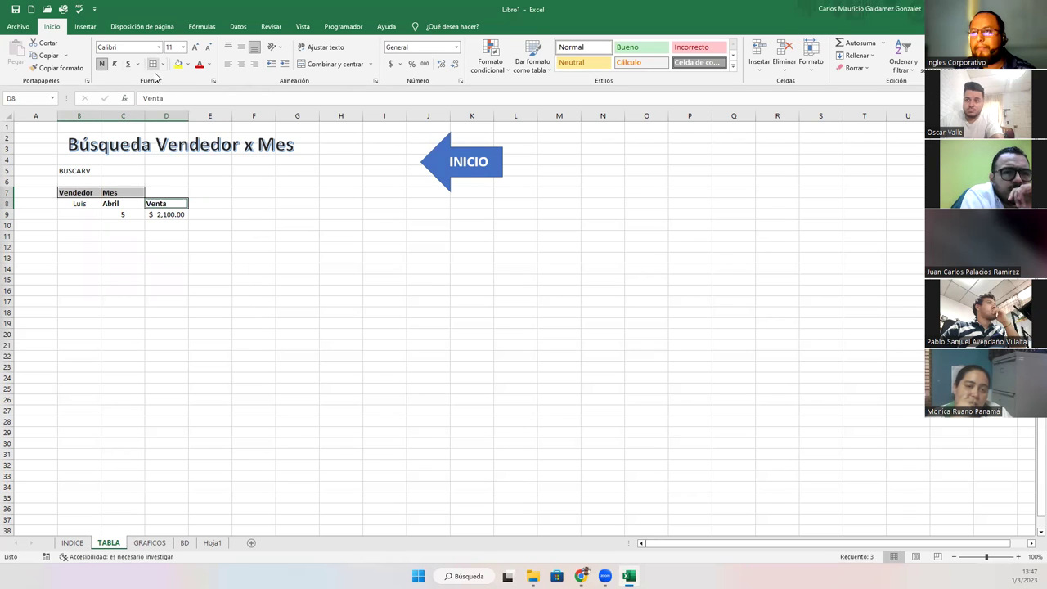
{"action": "left_click_drag", "start_coordinate": [171, 195], "coordinate": [175, 203]}
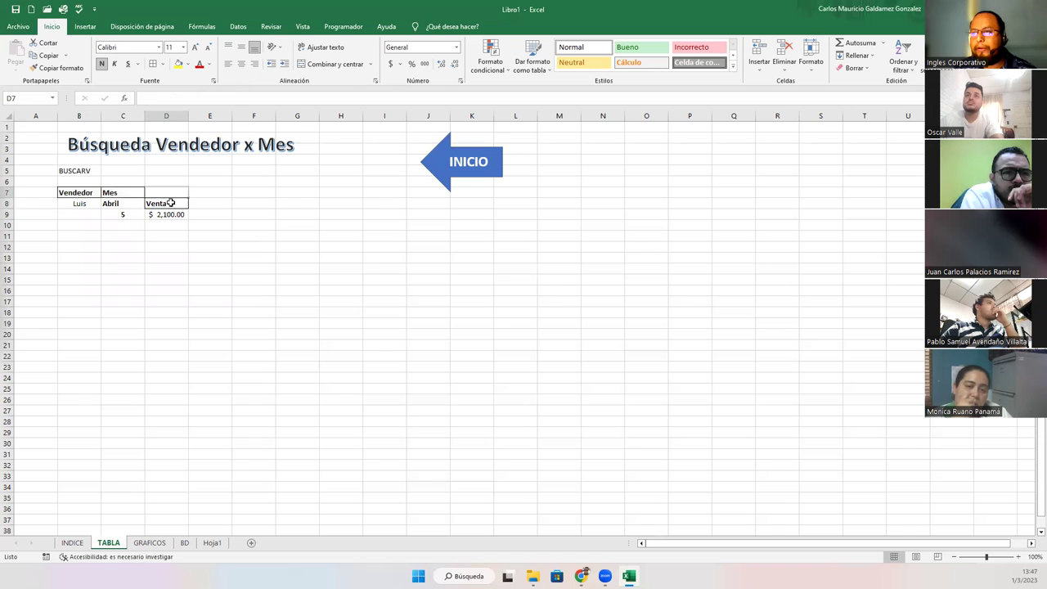
{"action": "left_click", "coordinate": [331, 64]}
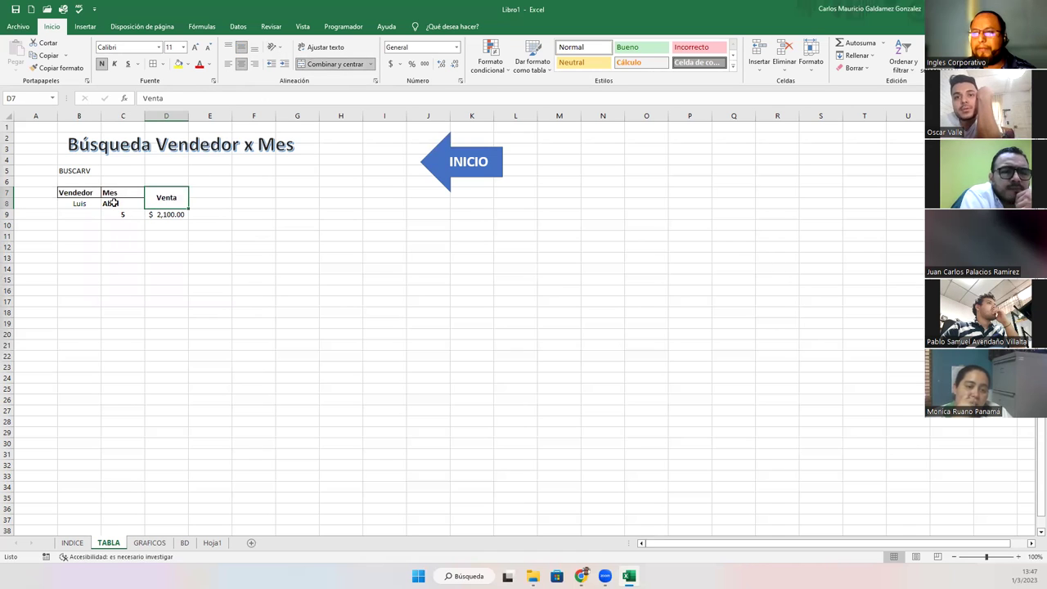
Border the table's data cells and merge E7:E8 beside the Venta heading.
{"action": "left_click_drag", "start_coordinate": [82, 203], "coordinate": [168, 214]}
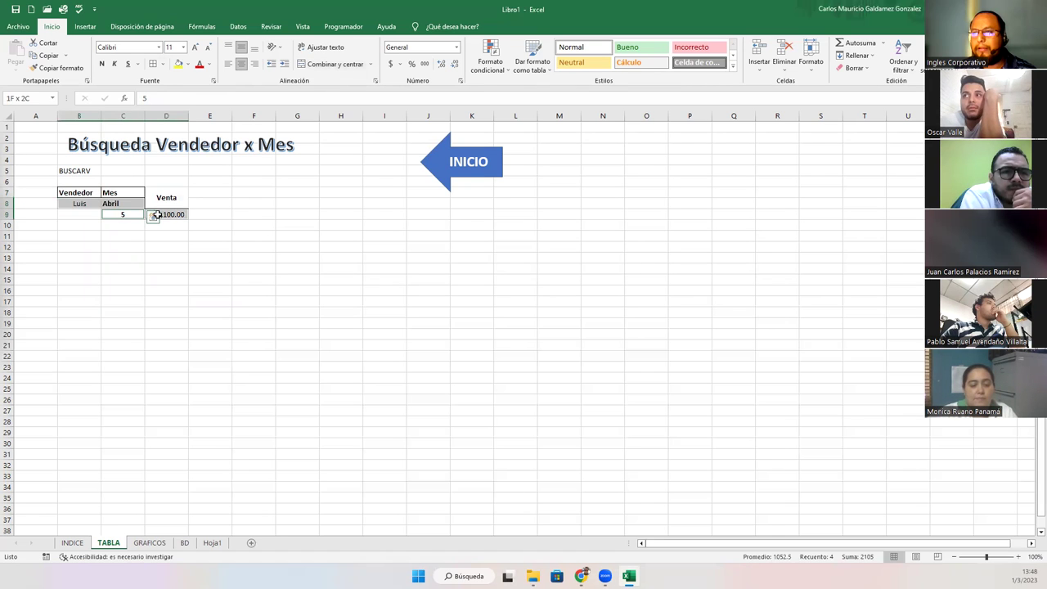
{"action": "left_click", "coordinate": [156, 256]}
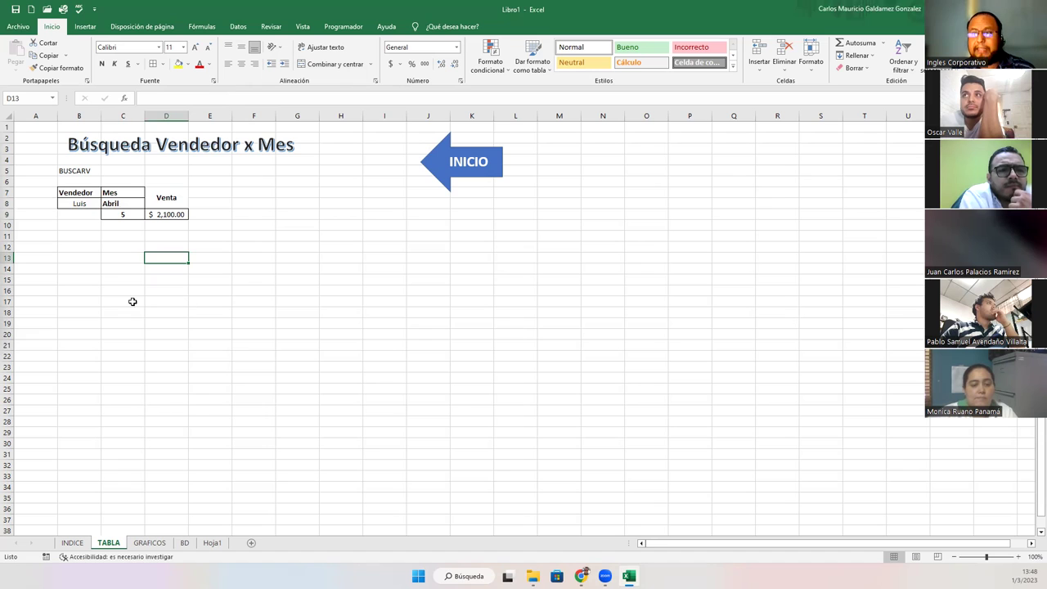
{"action": "left_click", "coordinate": [167, 198]}
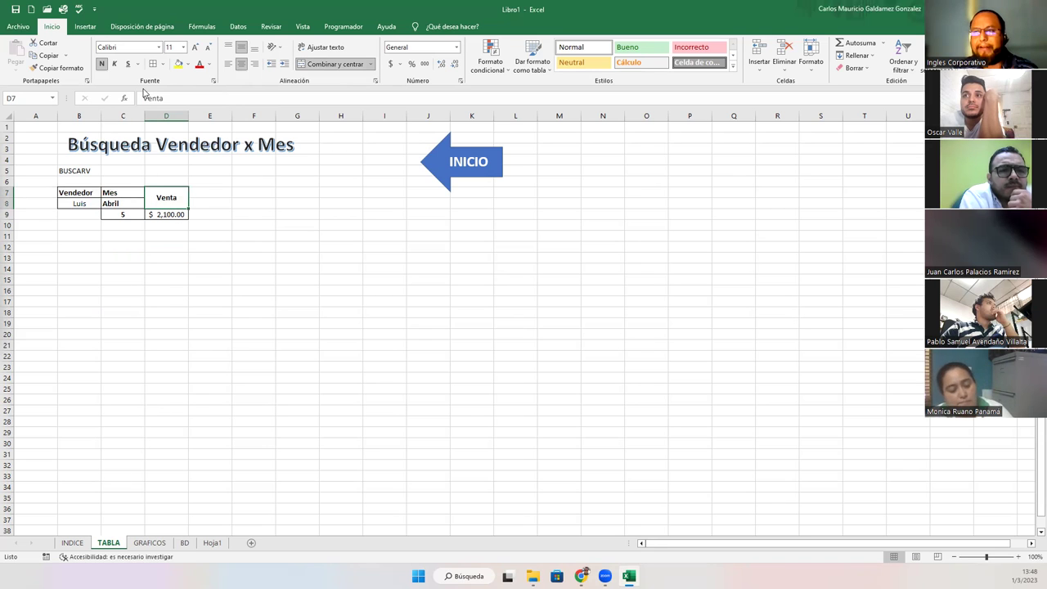
{"action": "left_click", "coordinate": [208, 216]}
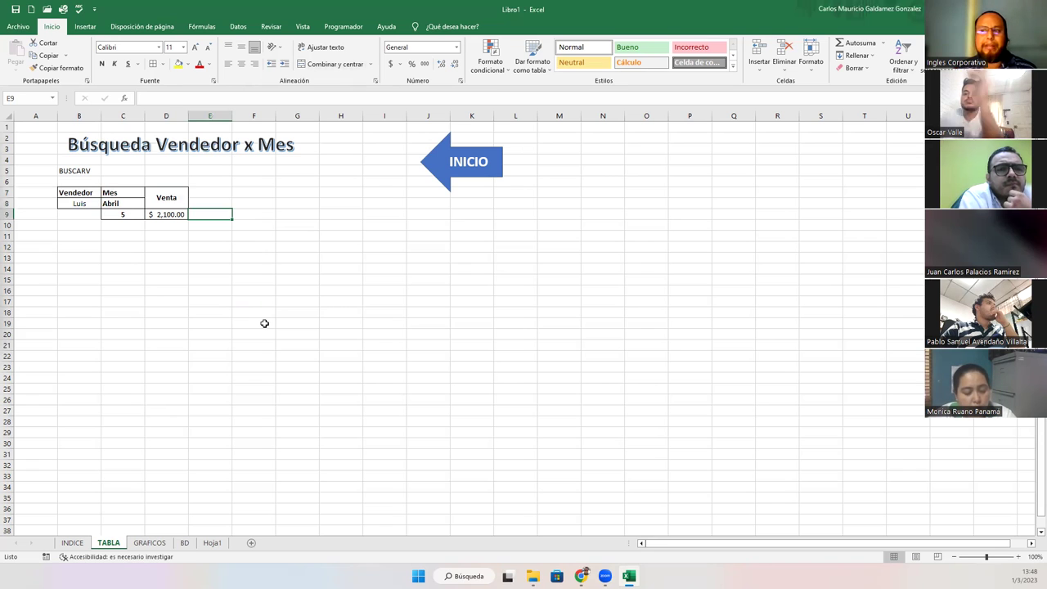
{"action": "left_click", "coordinate": [72, 203]}
{"action": "left_click", "coordinate": [31, 201]}
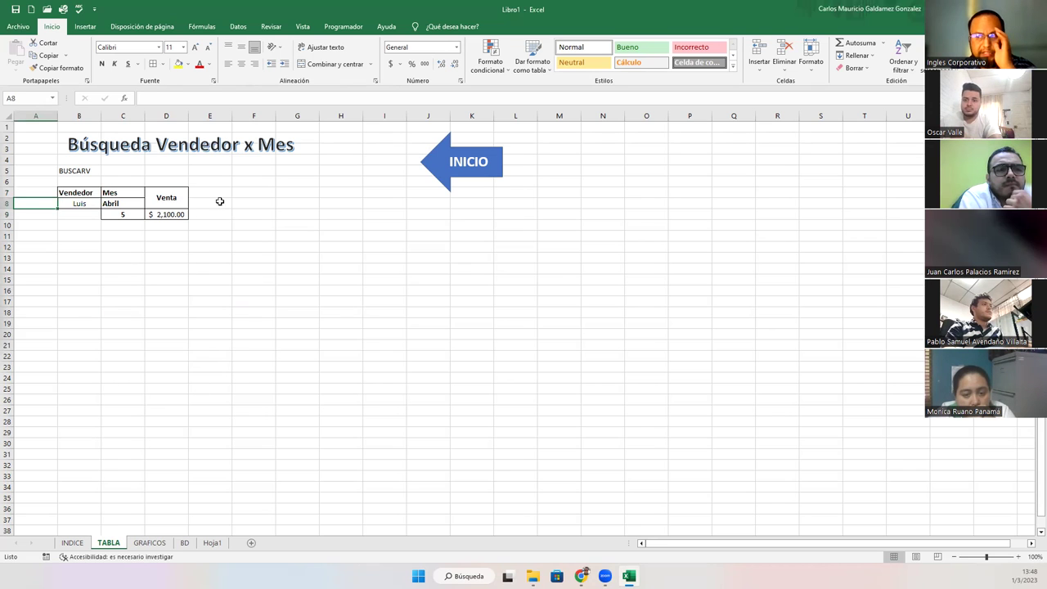
{"action": "left_click", "coordinate": [167, 214]}
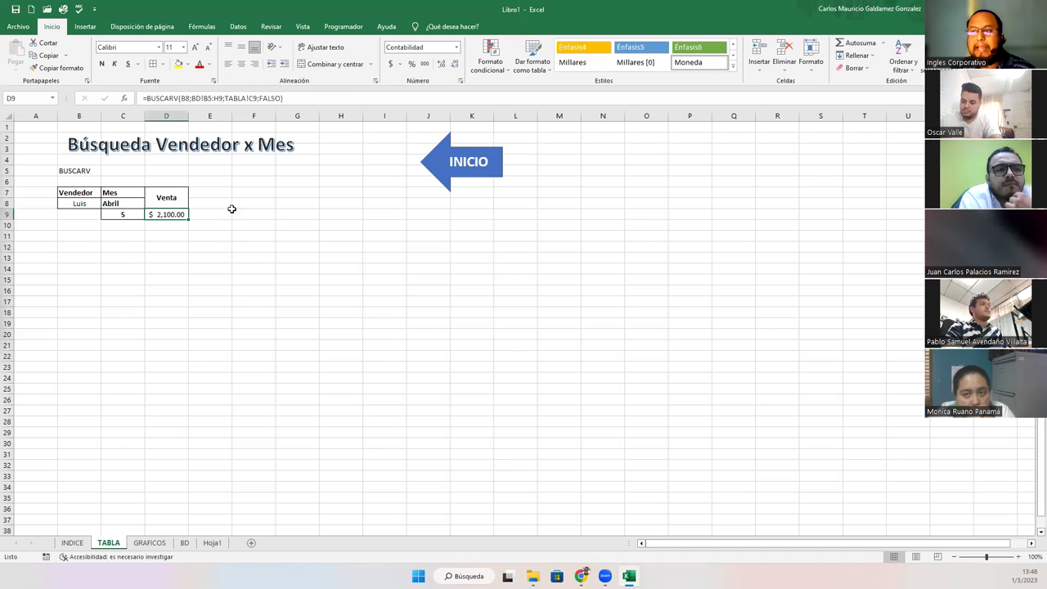
{"action": "left_click_drag", "start_coordinate": [216, 196], "coordinate": [211, 209]}
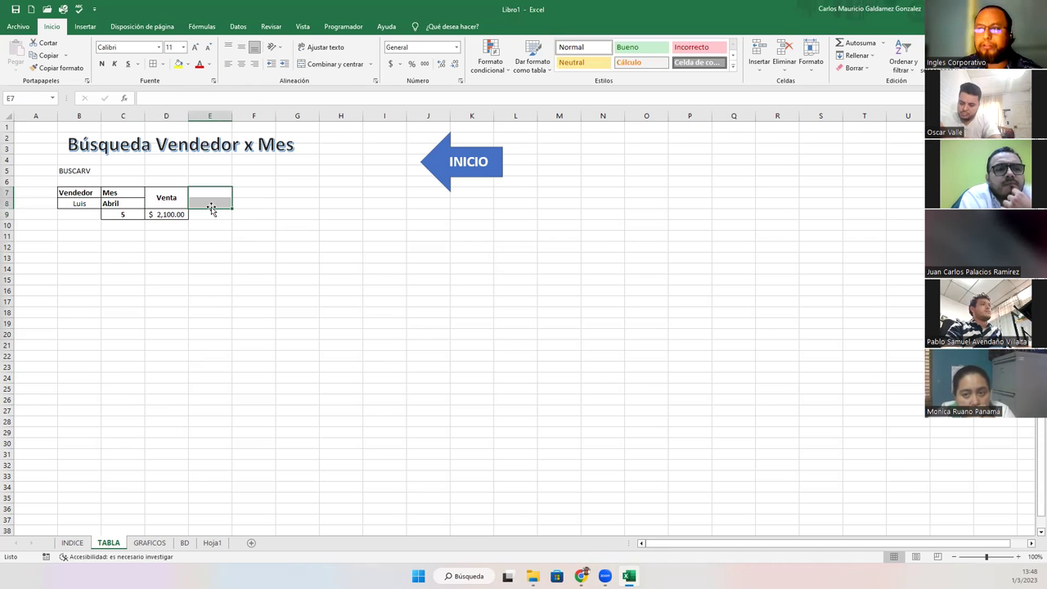
{"action": "left_click", "coordinate": [332, 64]}
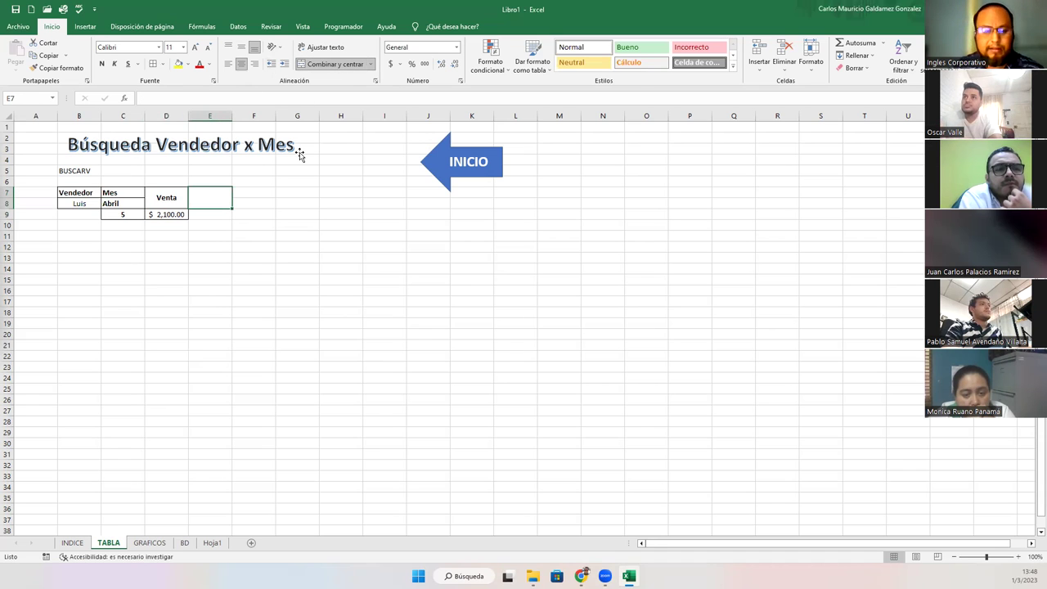
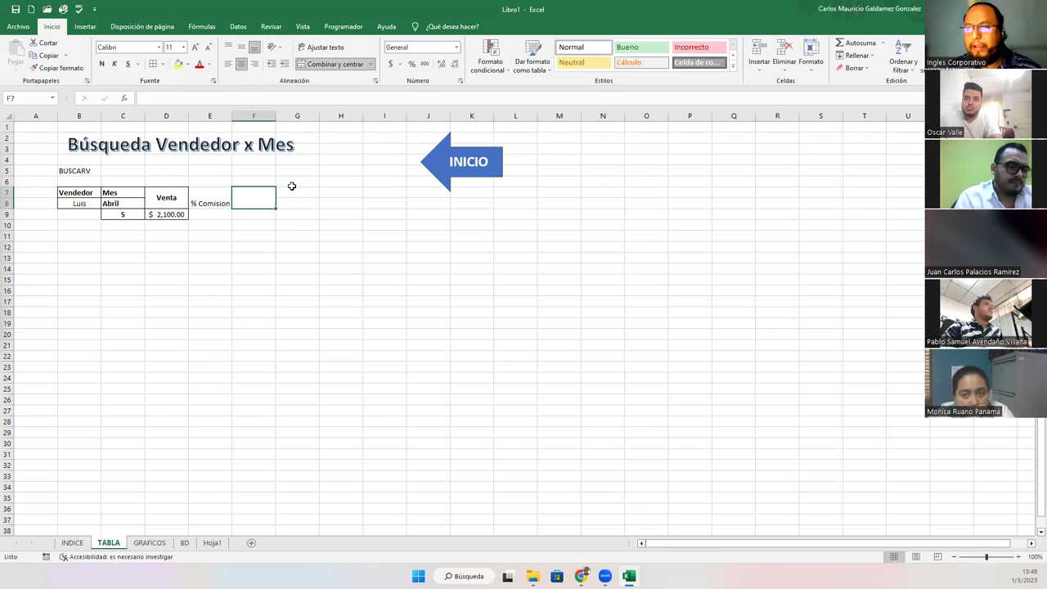
Enter the header 'Pago Comisión' in F7.
{"action": "type", "text": "Pa"}
{"action": "type", "text": " de B"}
{"action": "key", "text": "BackSpace"}
{"action": "key", "text": "BackSpace"}
{"action": "key", "text": "BackSpace"}
{"action": "type", "text": "Comisión"}
{"action": "key", "text": "Return"}
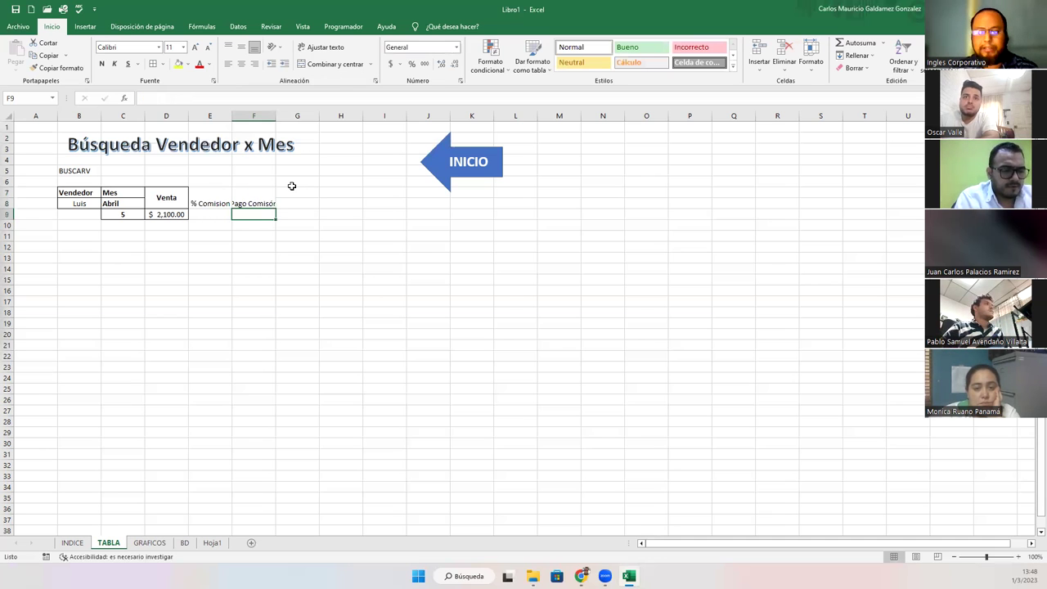
{"action": "key", "text": "Up"}
{"action": "key", "text": "F2"}
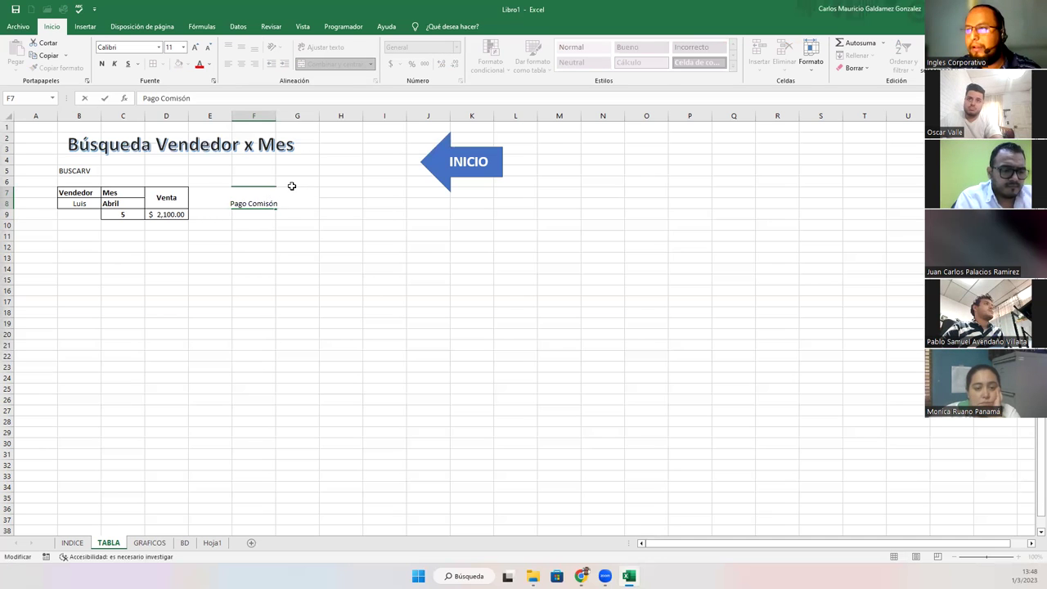
{"action": "key", "text": "Return"}
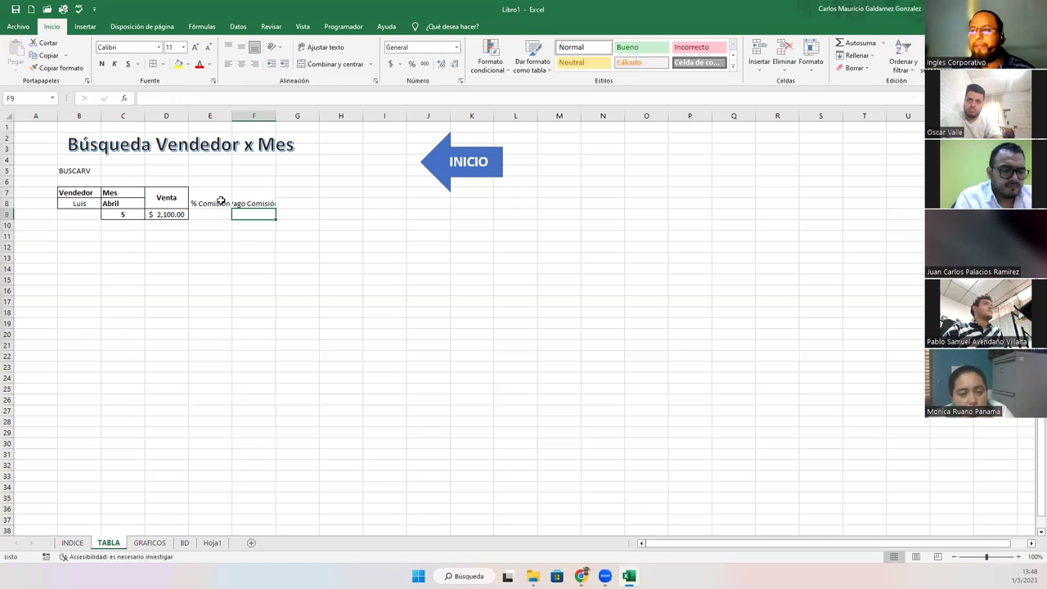
Wrap the E7:F8 commission headers onto two lines, centre them vertically and make them bold.
{"action": "left_click_drag", "start_coordinate": [218, 201], "coordinate": [247, 202]}
{"action": "left_click", "coordinate": [322, 47]}
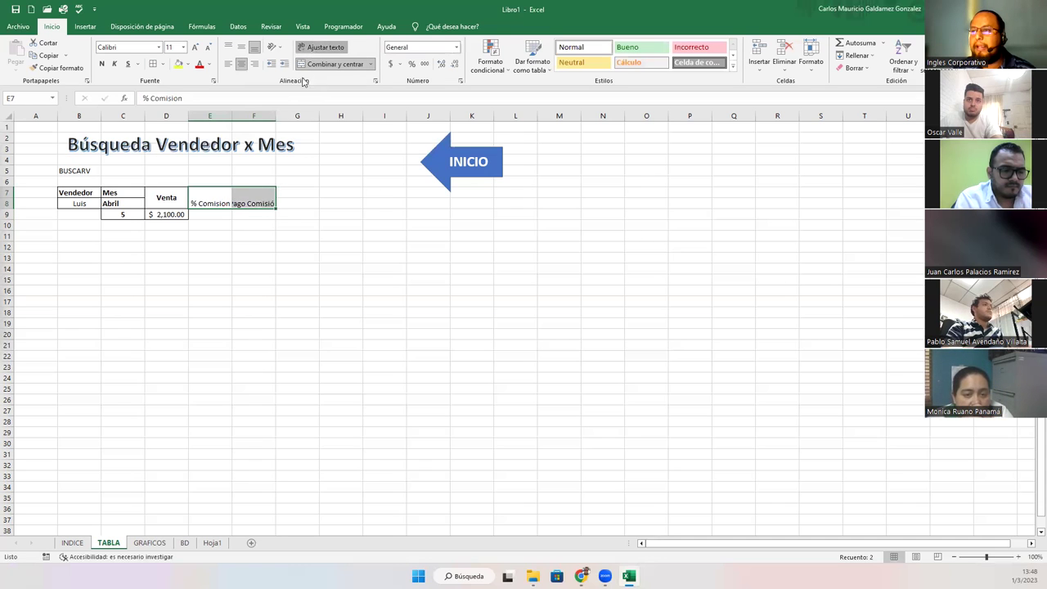
{"action": "left_click", "coordinate": [210, 201]}
{"action": "mouse_move", "coordinate": [221, 193]}
{"action": "left_mouse_down"}
{"action": "mouse_move", "coordinate": [246, 200]}
{"action": "mouse_move", "coordinate": [250, 217]}
{"action": "mouse_move", "coordinate": [238, 197]}
{"action": "left_mouse_up"}
{"action": "left_click", "coordinate": [241, 47]}
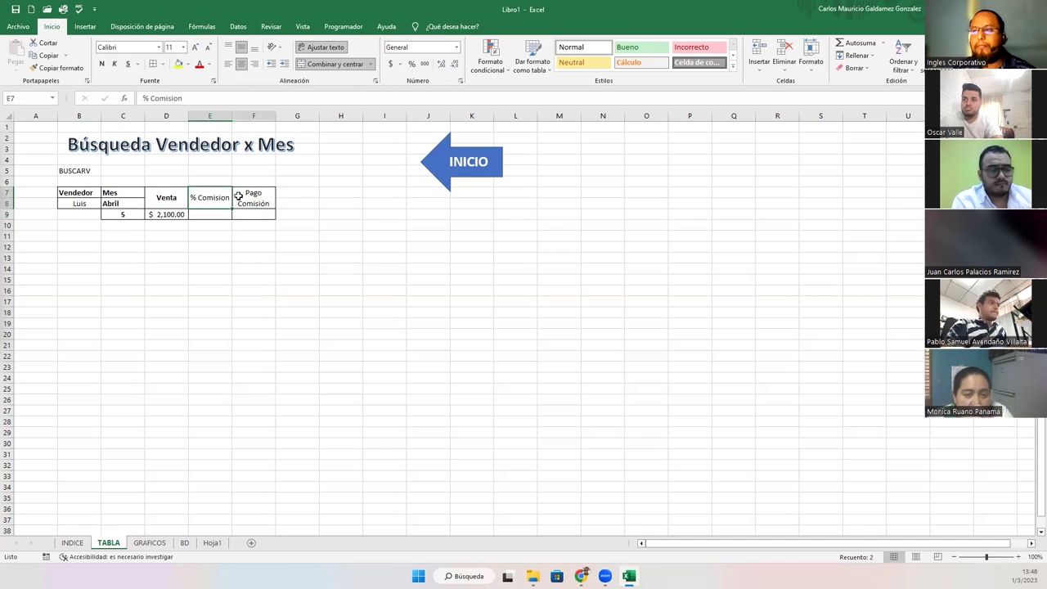
{"action": "key", "text": "ctrl+n"}
Enter =SI(D9>=4000;15%;SI(D9>=3800;10%;5%)) in E9 and format it as a percentage.
{"action": "left_click", "coordinate": [217, 214]}
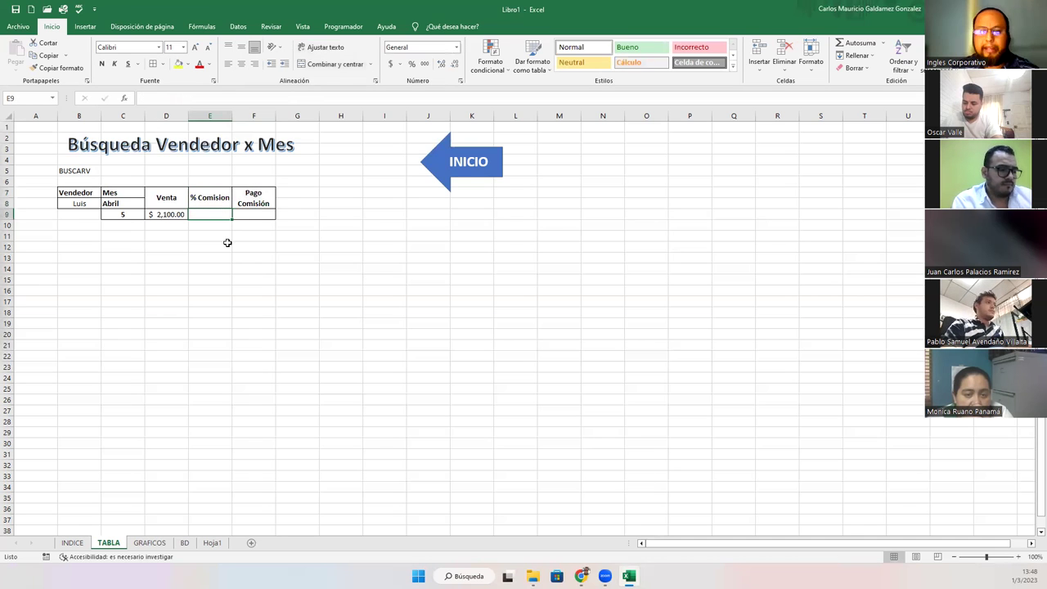
{"action": "type", "text": "=SI"}
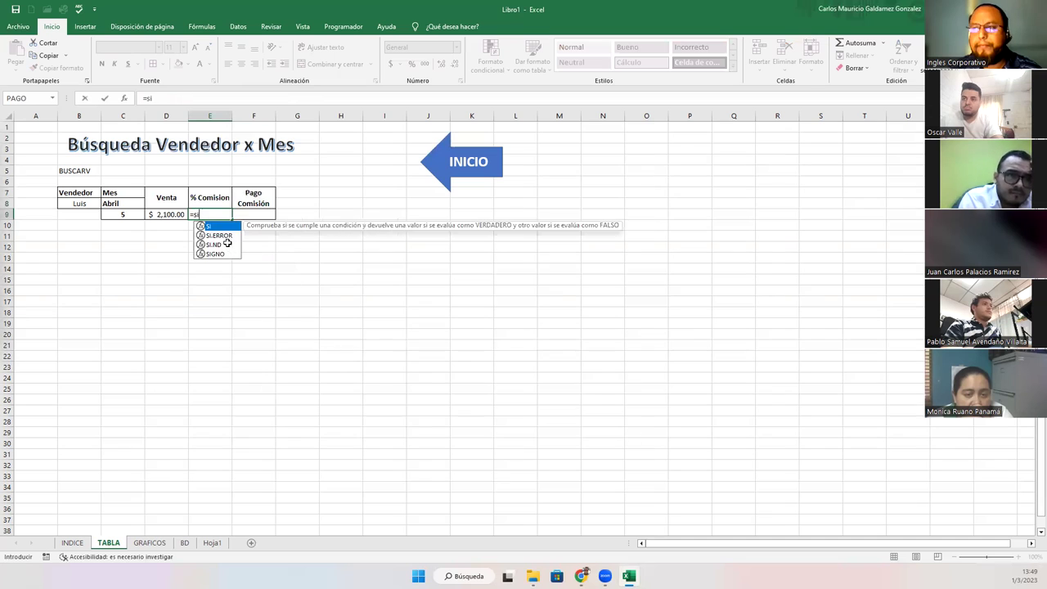
{"action": "type", "text": "("}
{"action": "key", "text": "Left"}
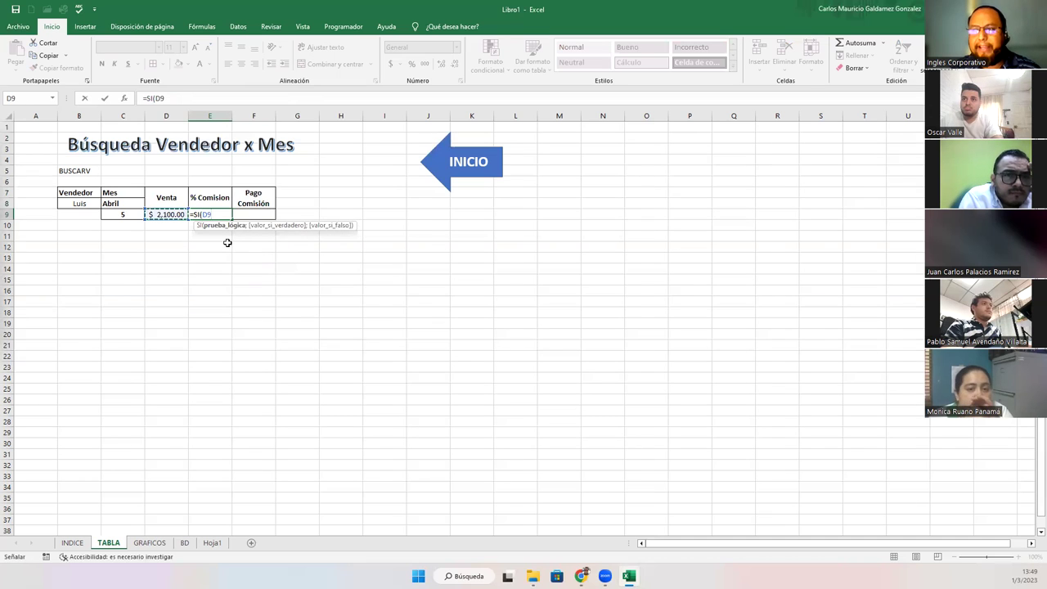
{"action": "type", "text": ">=4000"}
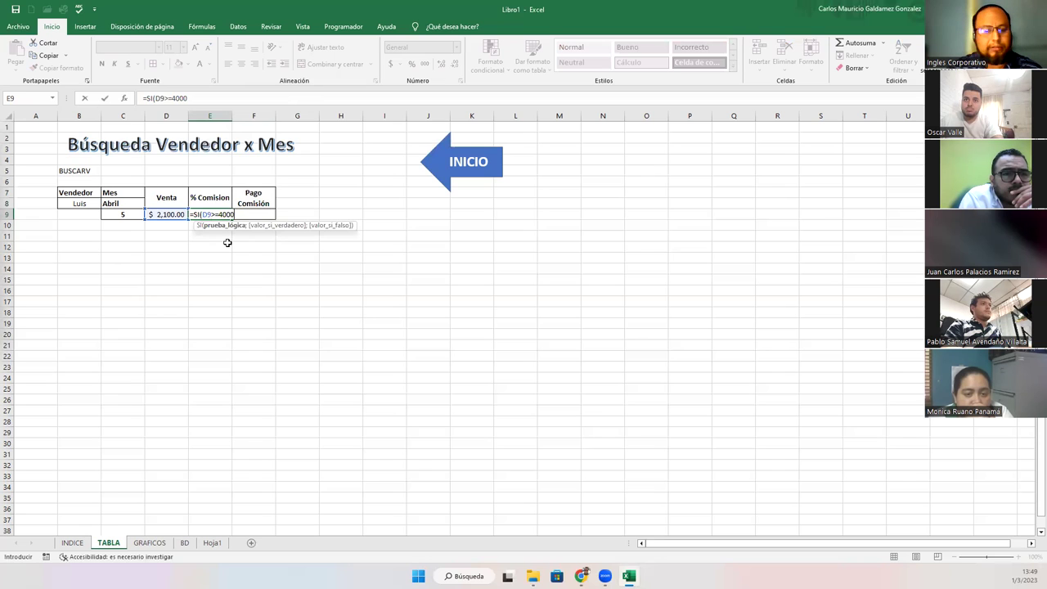
{"action": "type", "text": ";15%"}
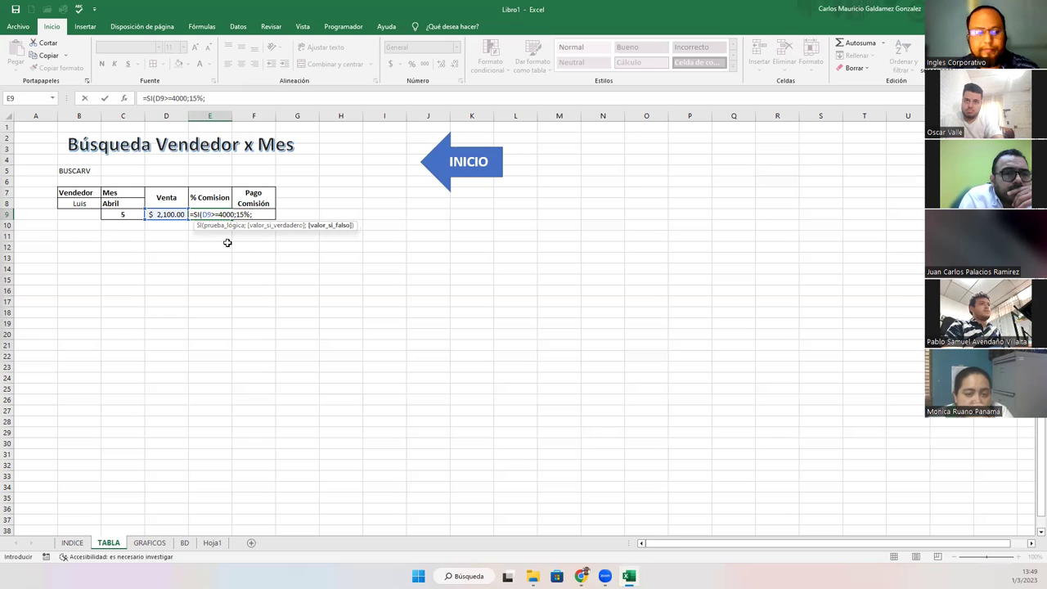
{"action": "type", "text": "d"}
{"action": "key", "text": "BackSpace"}
{"action": "type", "text": "SI(D9>=38"}
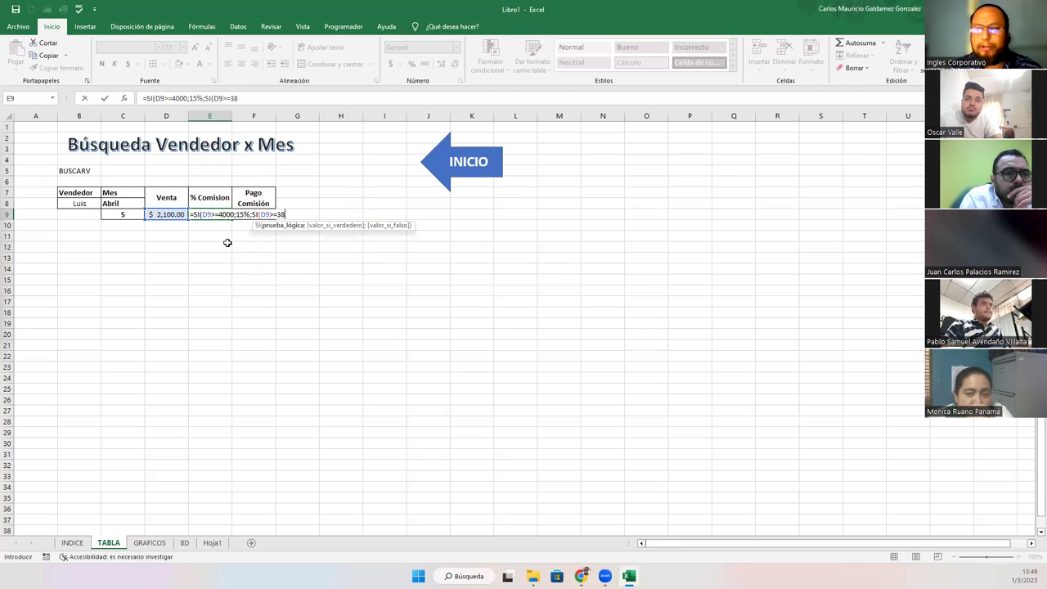
{"action": "type", "text": "00;"}
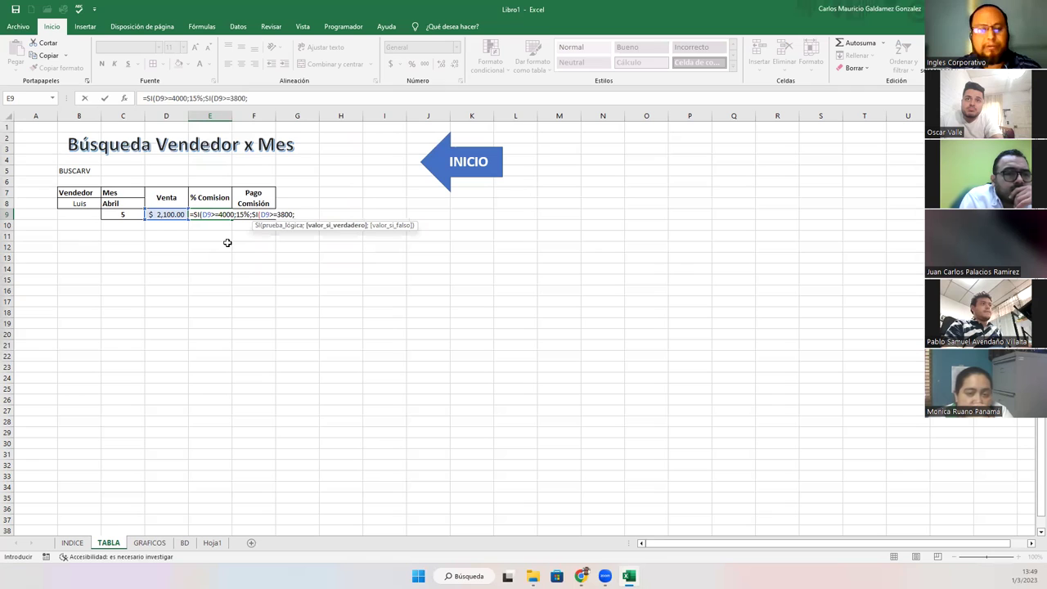
{"action": "type", "text": "10%;5%"}
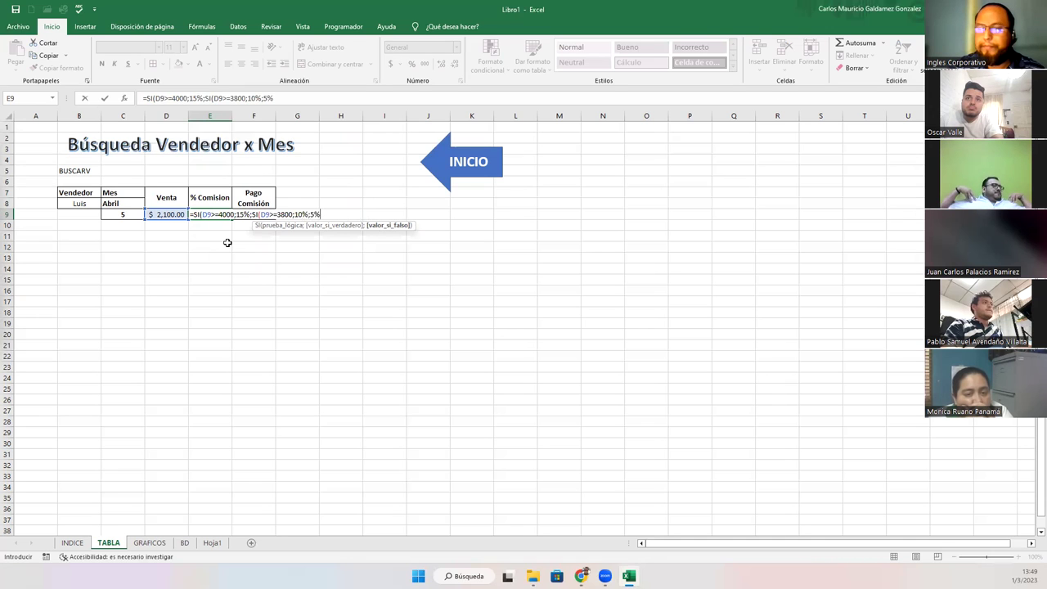
{"action": "type", "text": "))"}
{"action": "key", "text": "Return"}
{"action": "key", "text": "Up"}
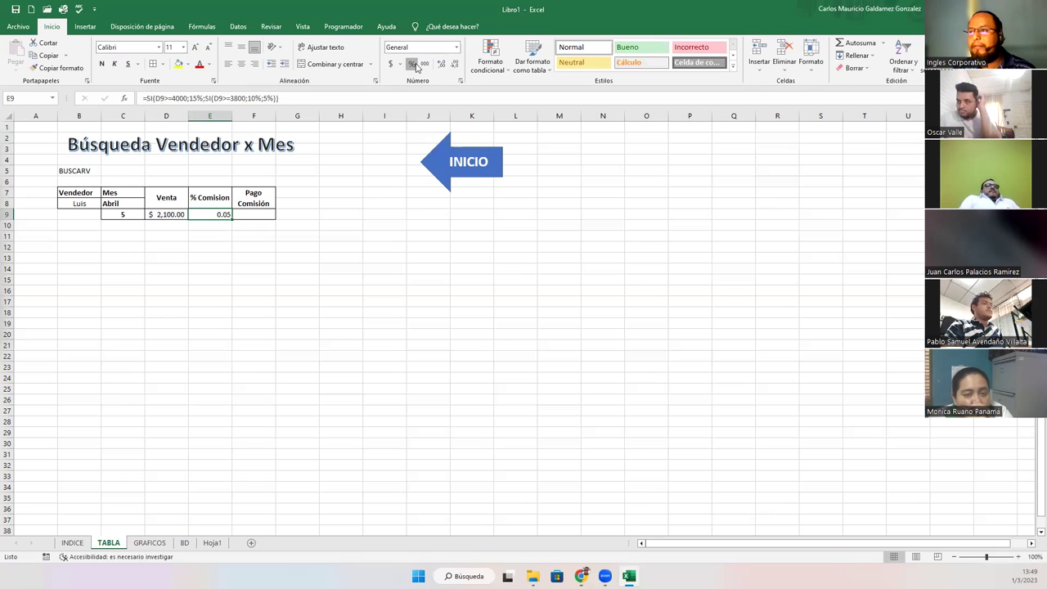
{"action": "left_click", "coordinate": [414, 64]}
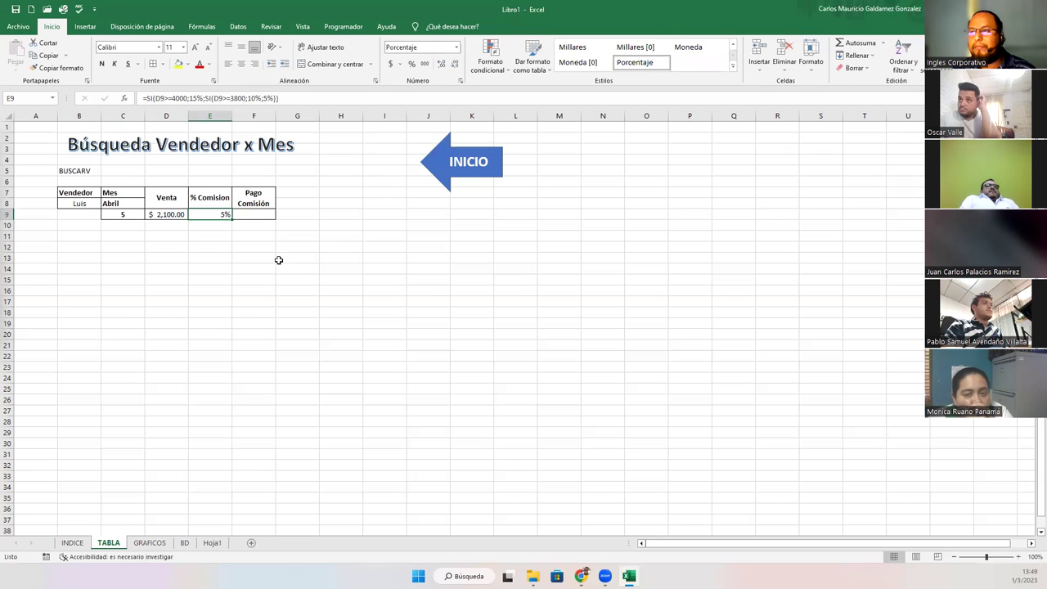
{"action": "left_click", "coordinate": [241, 217]}
Enter =D9*E9 in F9 to show $105.00, then check the B8 and C9 inputs.
{"action": "type", "text": "="}
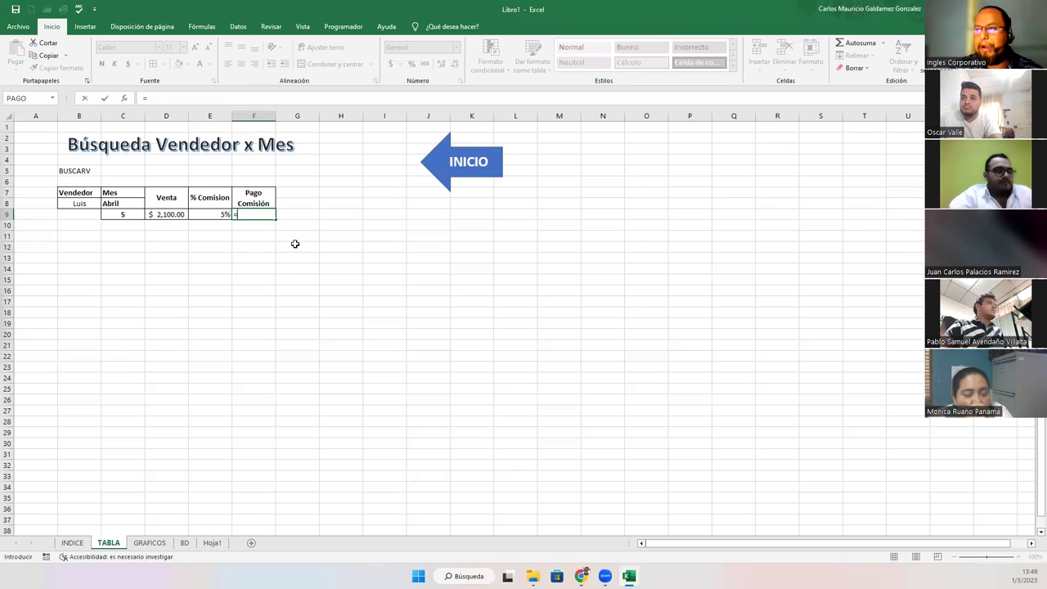
{"action": "key", "text": "Left"}
{"action": "key", "text": "Left"}
{"action": "type", "text": "*"}
{"action": "key", "text": "Left"}
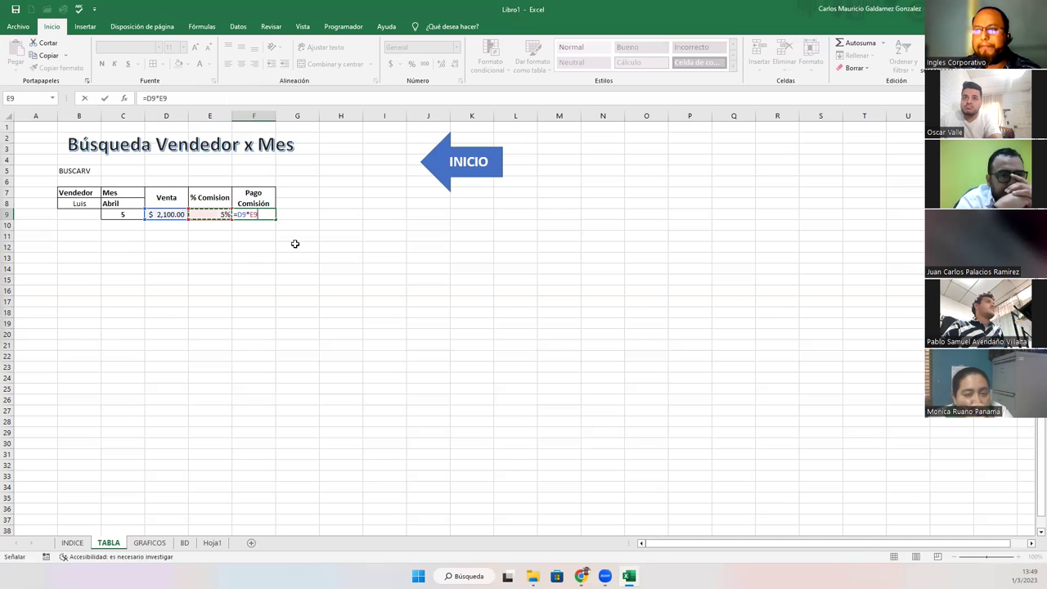
{"action": "key", "text": "ctrl+Return"}
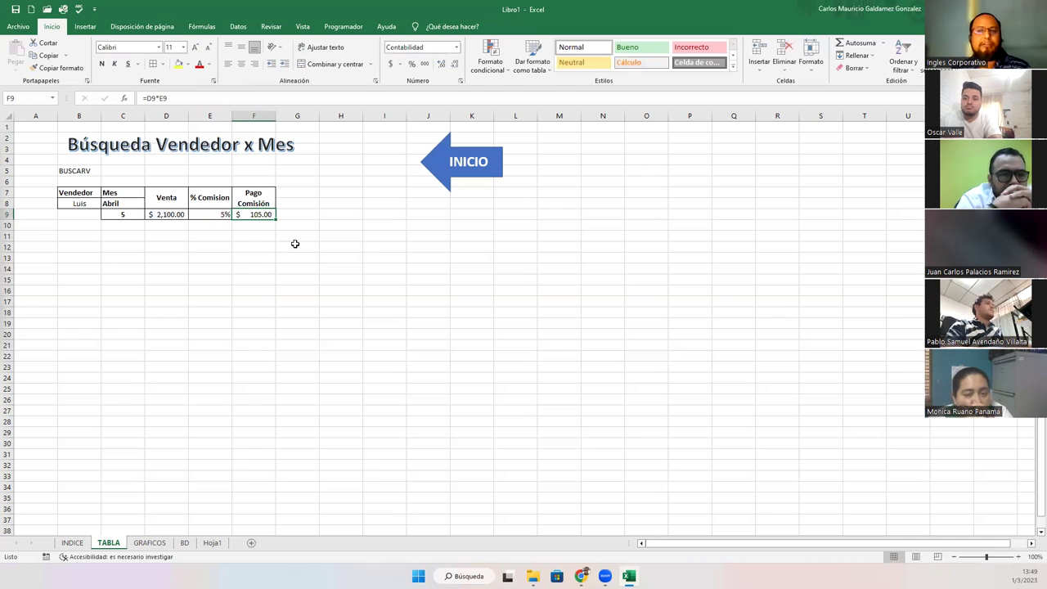
{"action": "left_click", "coordinate": [77, 204]}
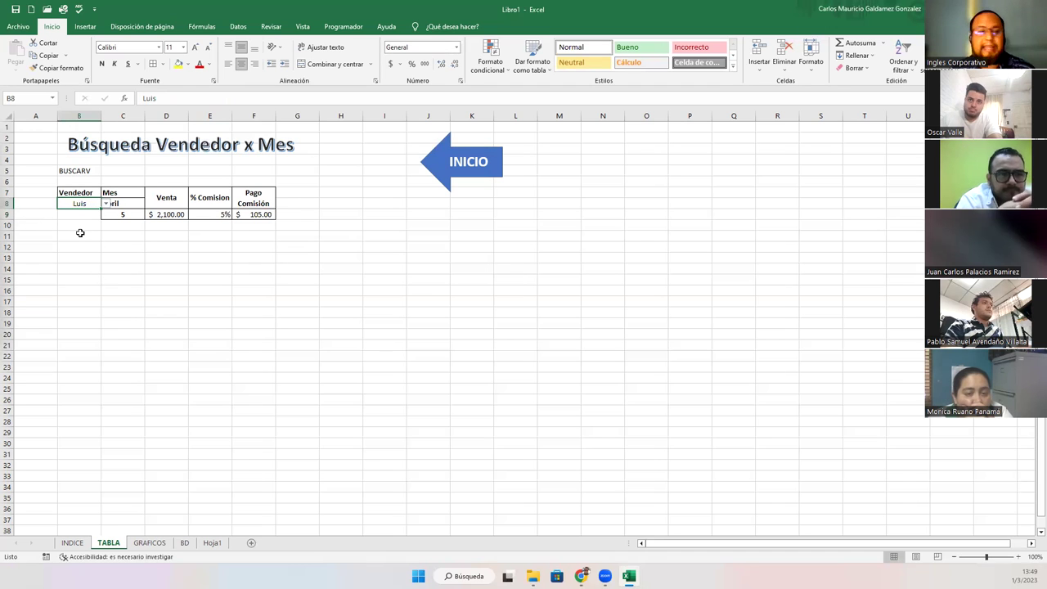
{"action": "left_click", "coordinate": [131, 215]}
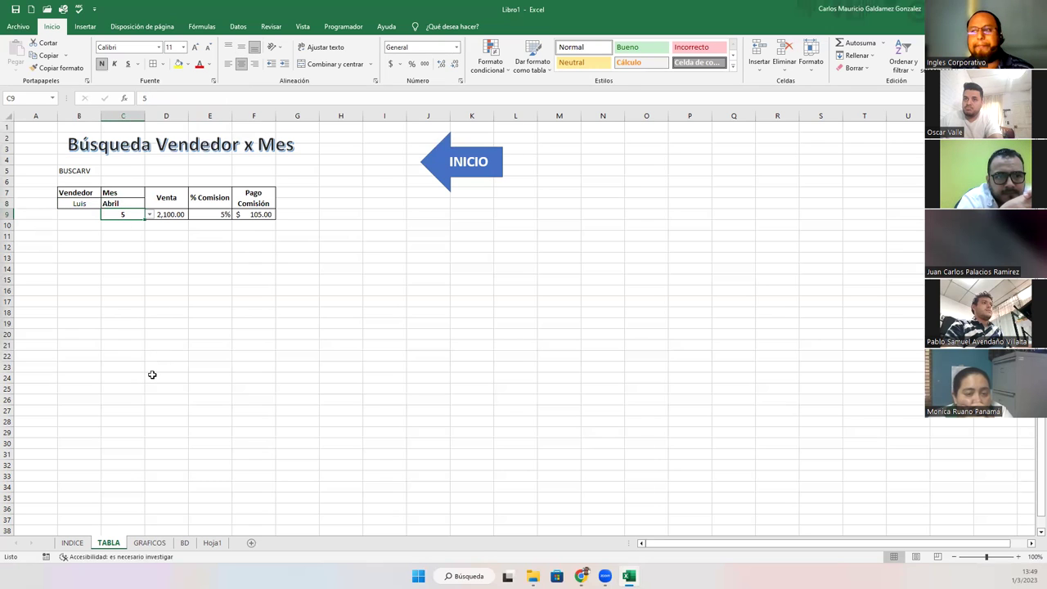
Insert a blank column before the table and draw a blue right-pointing block arrow beside it.
{"action": "right_click", "coordinate": [45, 121]}
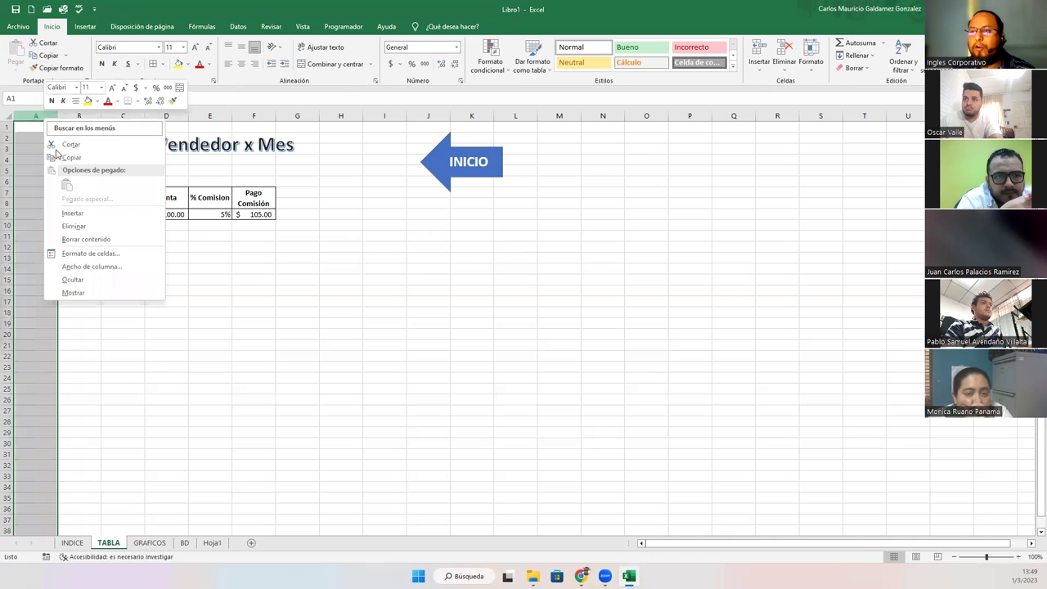
{"action": "left_click", "coordinate": [71, 211]}
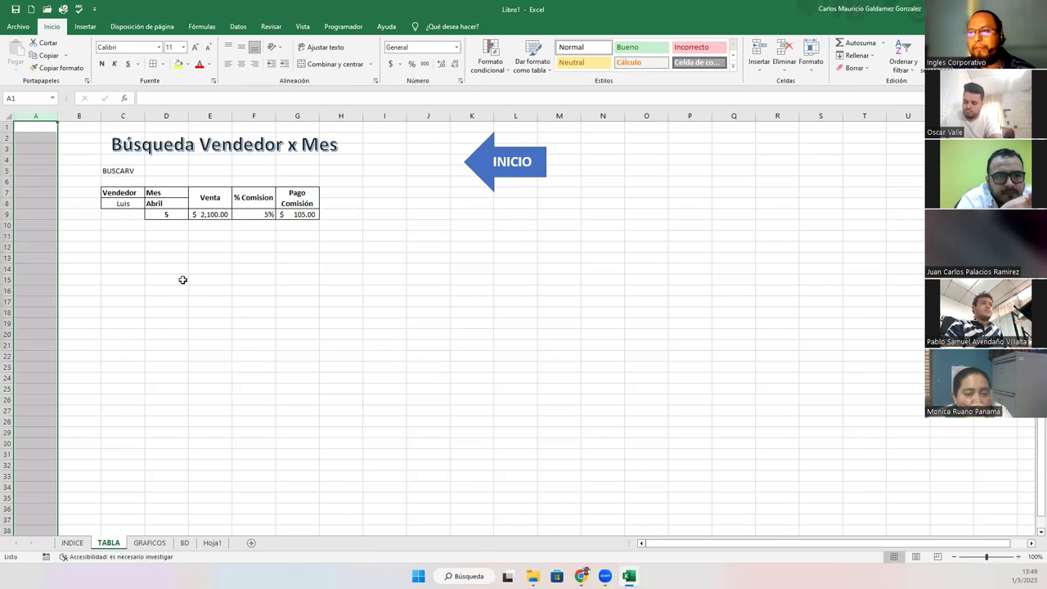
{"action": "left_click", "coordinate": [114, 254]}
{"action": "left_click", "coordinate": [85, 26]}
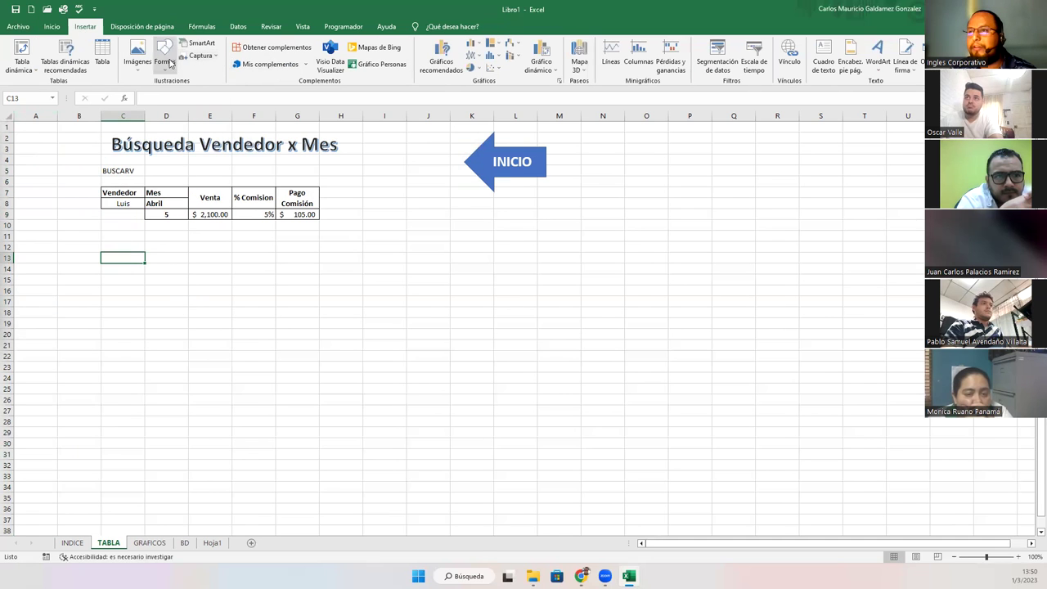
{"action": "left_click", "coordinate": [168, 62]}
{"action": "left_click", "coordinate": [278, 92]}
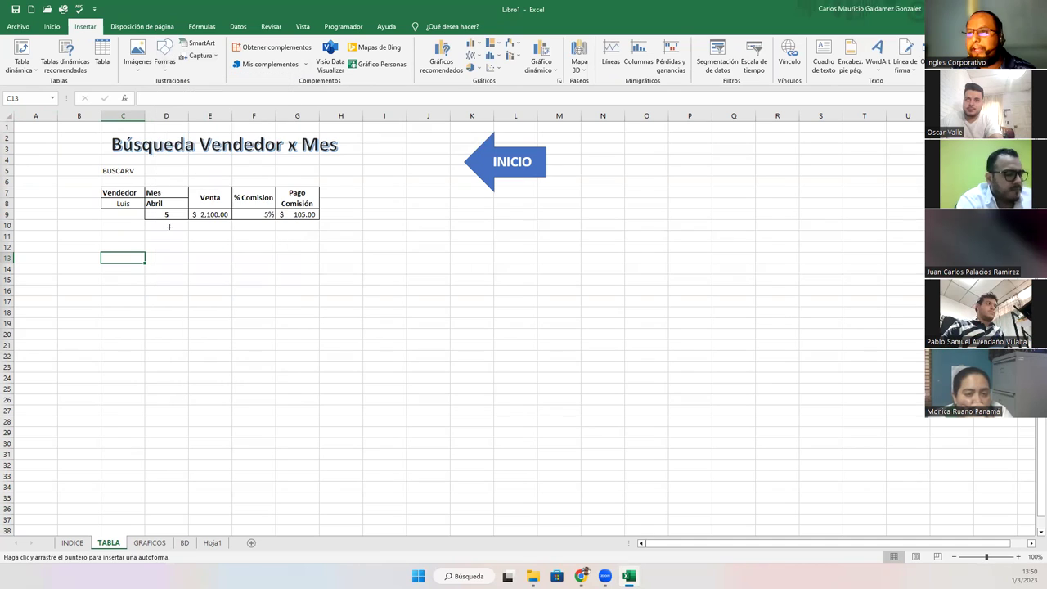
{"action": "left_click_drag", "start_coordinate": [40, 187], "coordinate": [96, 218]}
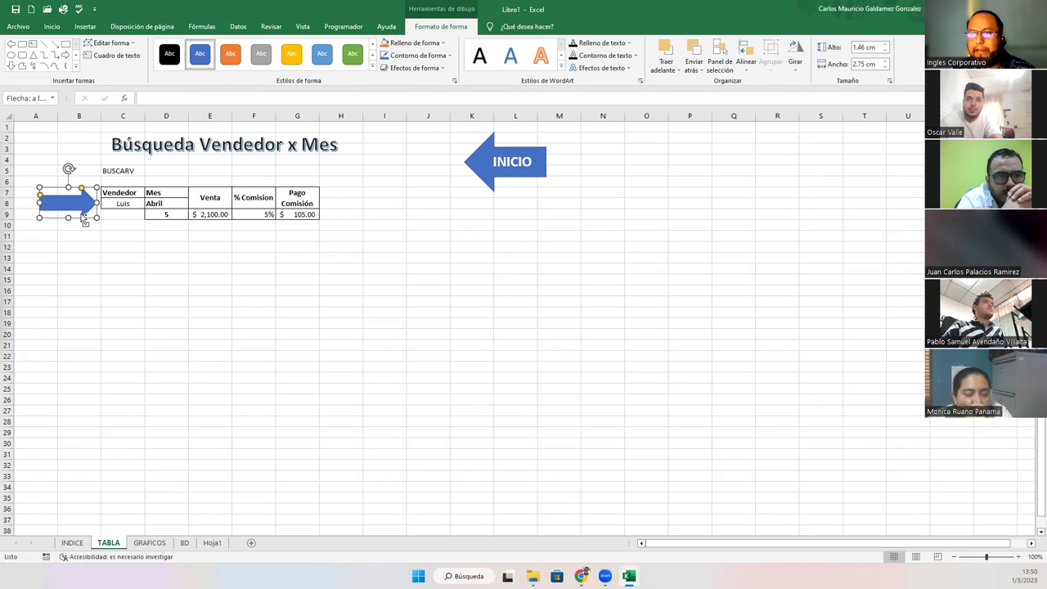
Duplicate the arrow, make rows 8 and 9 taller, and position the copy pointing at D9.
{"action": "left_click_drag", "start_coordinate": [84, 219], "coordinate": [128, 231]}
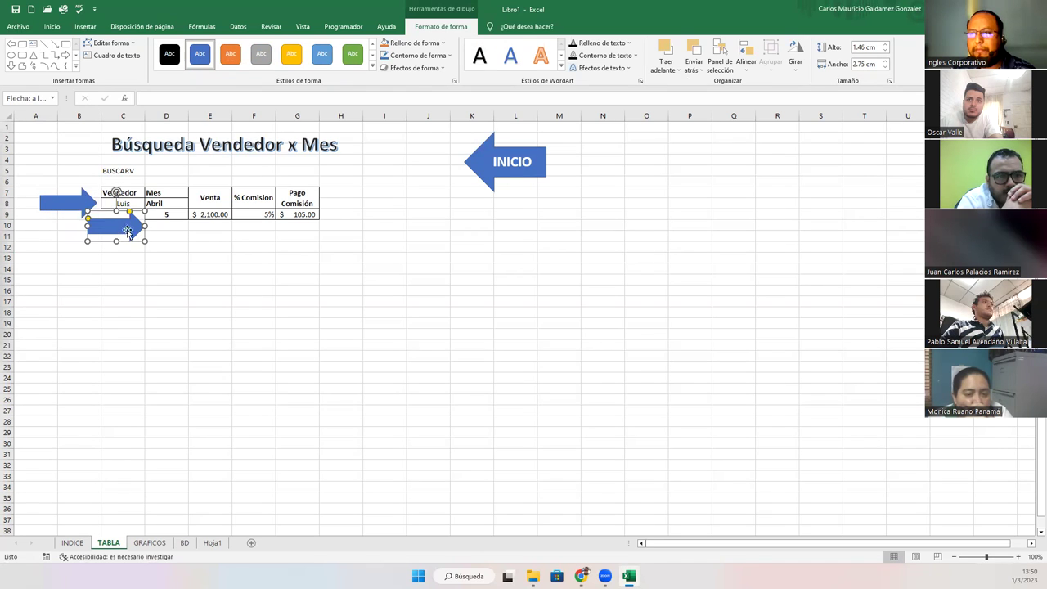
{"action": "left_click_drag", "start_coordinate": [7, 210], "coordinate": [6, 221]}
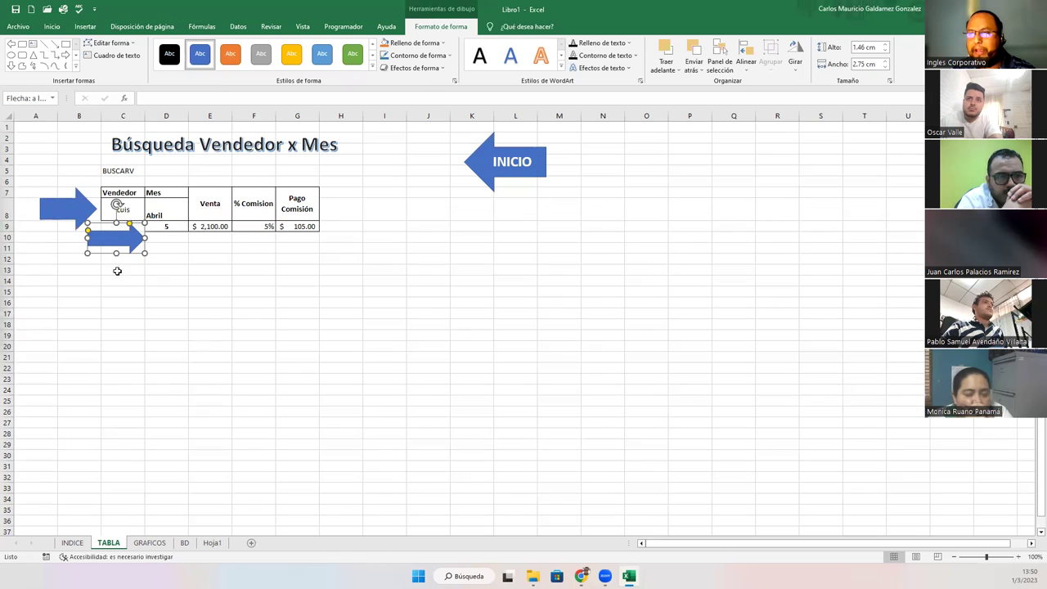
{"action": "left_click_drag", "start_coordinate": [117, 240], "coordinate": [117, 304]}
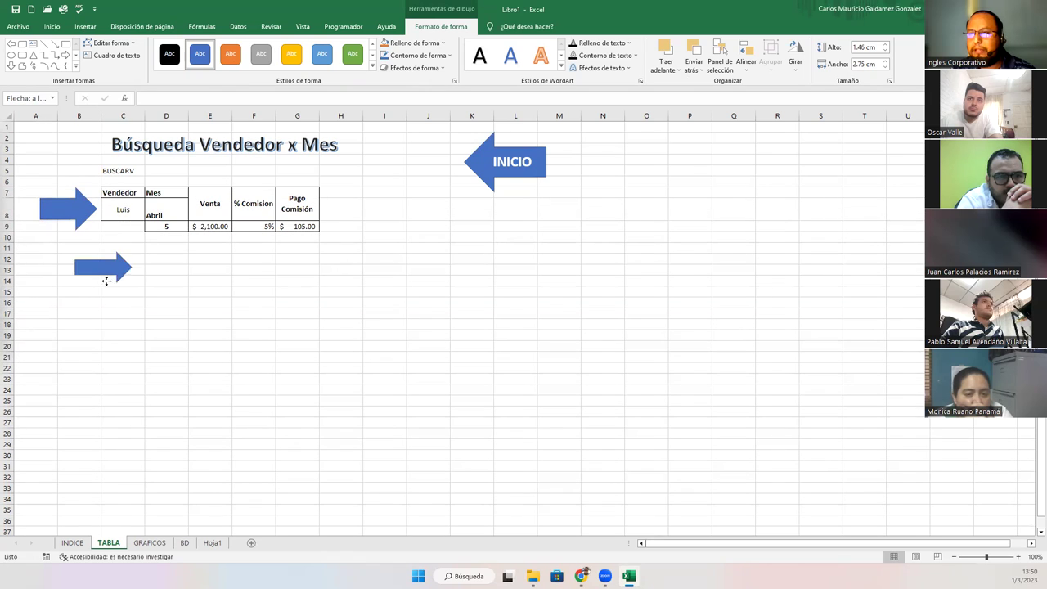
{"action": "left_click_drag", "start_coordinate": [7, 232], "coordinate": [7, 249]}
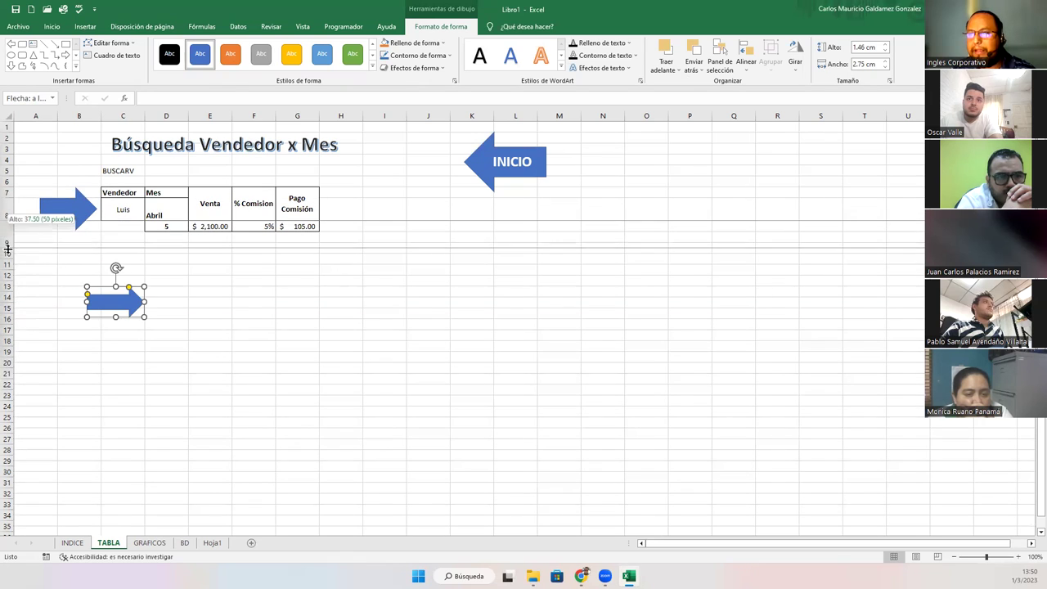
{"action": "mouse_move", "coordinate": [115, 318]}
{"action": "left_mouse_down"}
{"action": "mouse_move", "coordinate": [103, 281]}
{"action": "mouse_move", "coordinate": [110, 235]}
{"action": "left_mouse_up"}
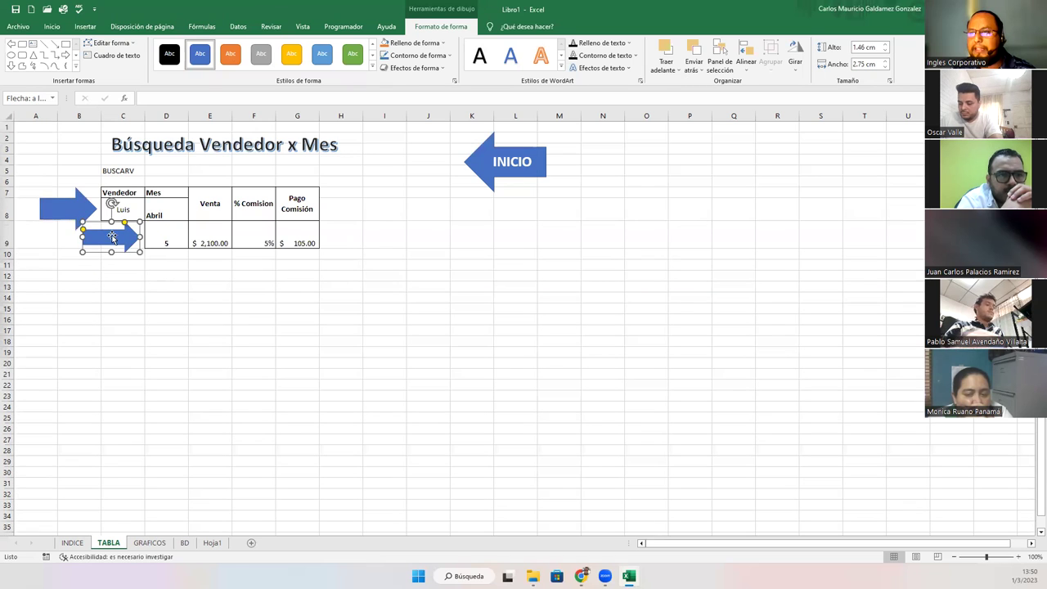
{"action": "left_click", "coordinate": [66, 217]}
{"action": "left_click", "coordinate": [103, 239]}
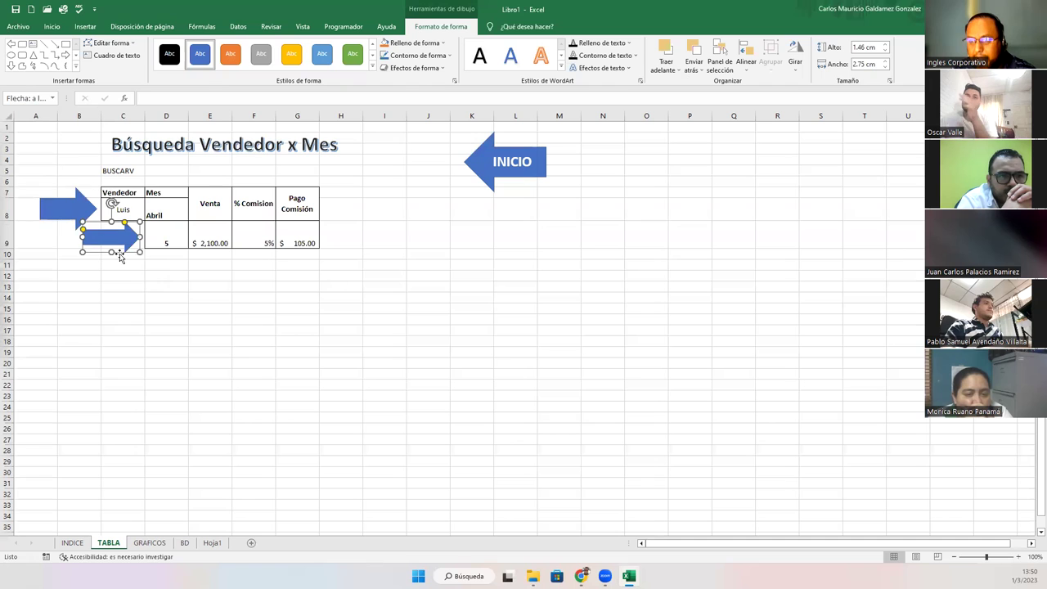
{"action": "mouse_move", "coordinate": [52, 216]}
{"action": "left_mouse_down"}
{"action": "mouse_move", "coordinate": [90, 230]}
{"action": "mouse_move", "coordinate": [65, 215]}
{"action": "left_mouse_up"}
Fill C8 and D9 light blue, then drag the E7:G9 Venta block one column right.
{"action": "left_click", "coordinate": [131, 211]}
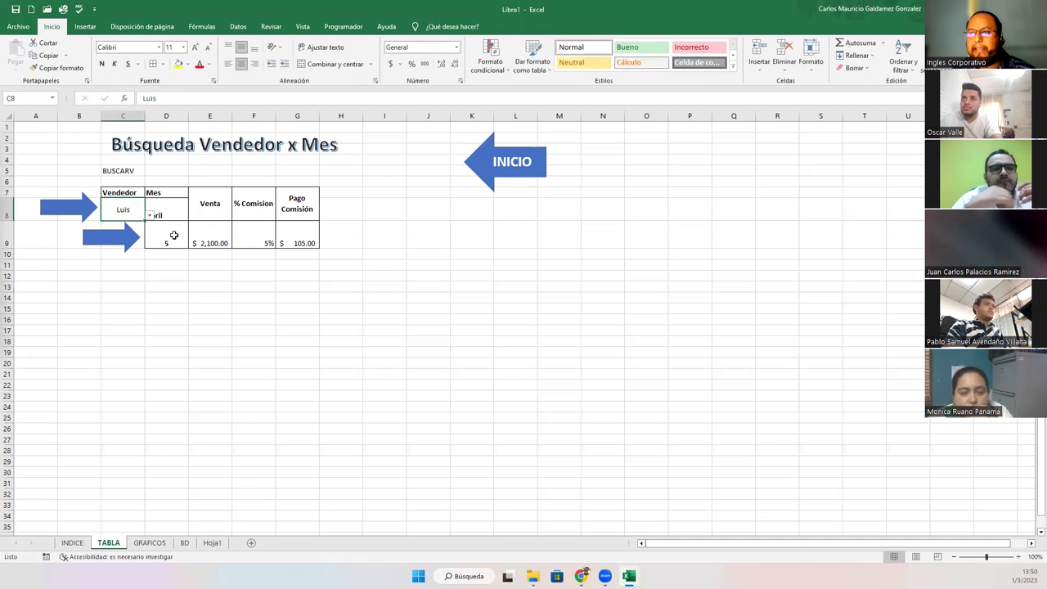
{"action": "left_click", "coordinate": [171, 235], "text": "ctrl"}
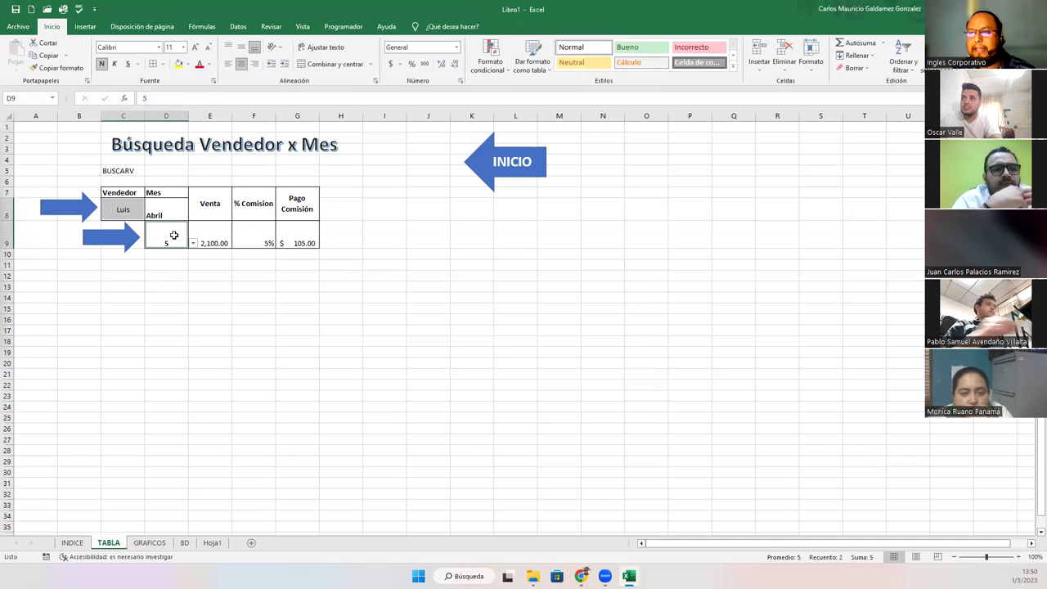
{"action": "left_click", "coordinate": [189, 67]}
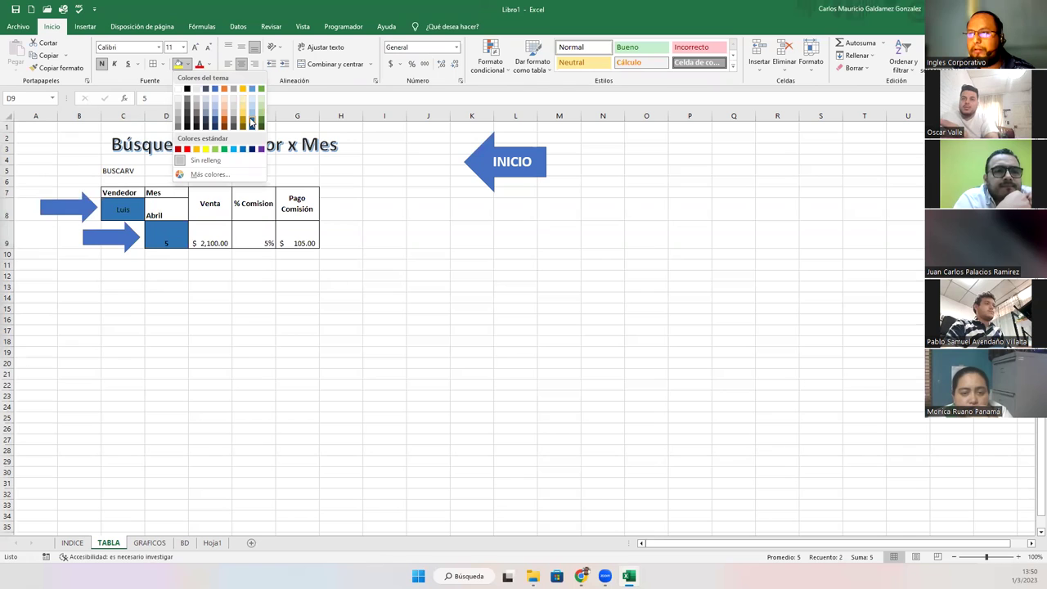
{"action": "left_click", "coordinate": [252, 106]}
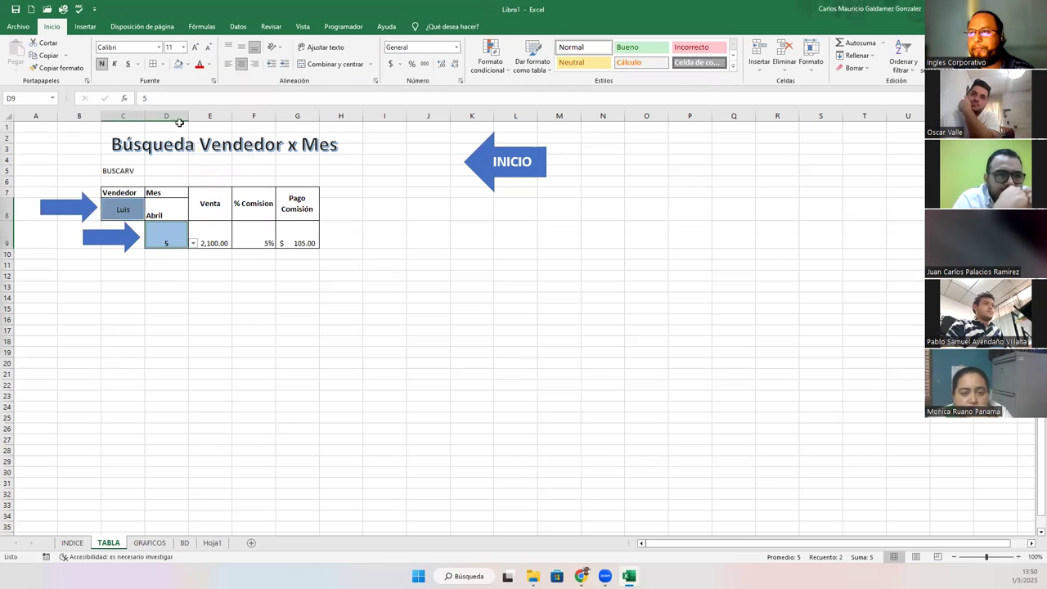
{"action": "left_click", "coordinate": [198, 285]}
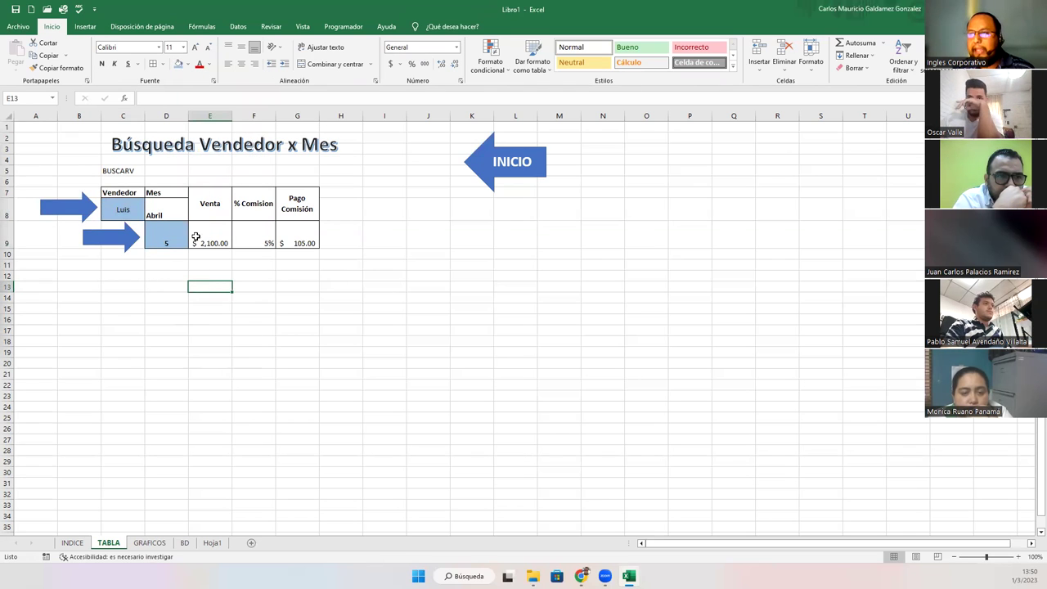
{"action": "left_click_drag", "start_coordinate": [215, 238], "coordinate": [284, 241]}
{"action": "left_click_drag", "start_coordinate": [211, 202], "coordinate": [343, 255]}
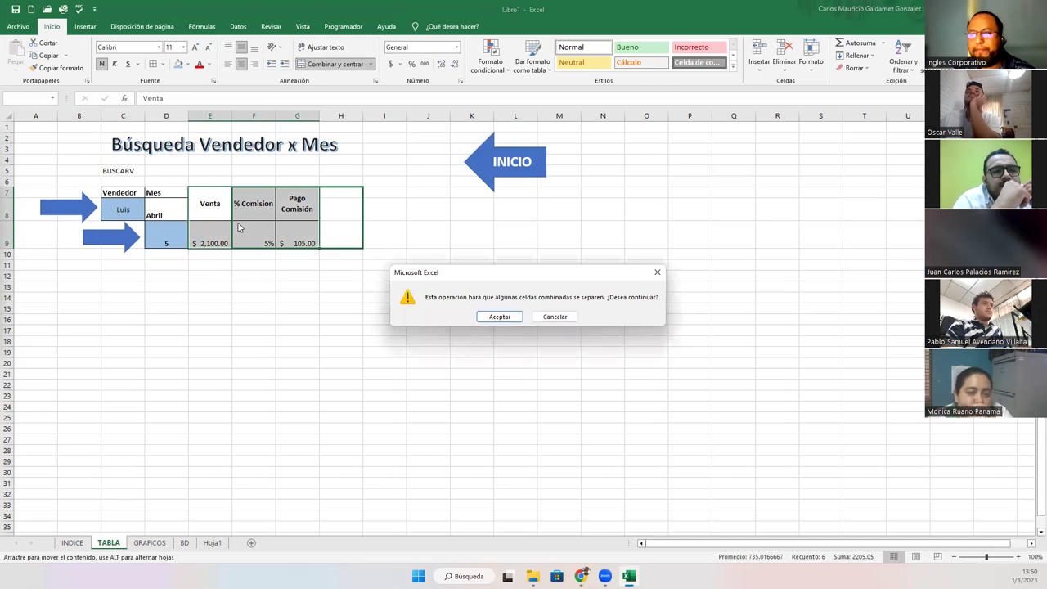
Accept the merge warning so the Venta block moves to F7:H9, then draw an arrow callout down column E.
{"action": "left_click", "coordinate": [500, 320]}
{"action": "left_click", "coordinate": [240, 283]}
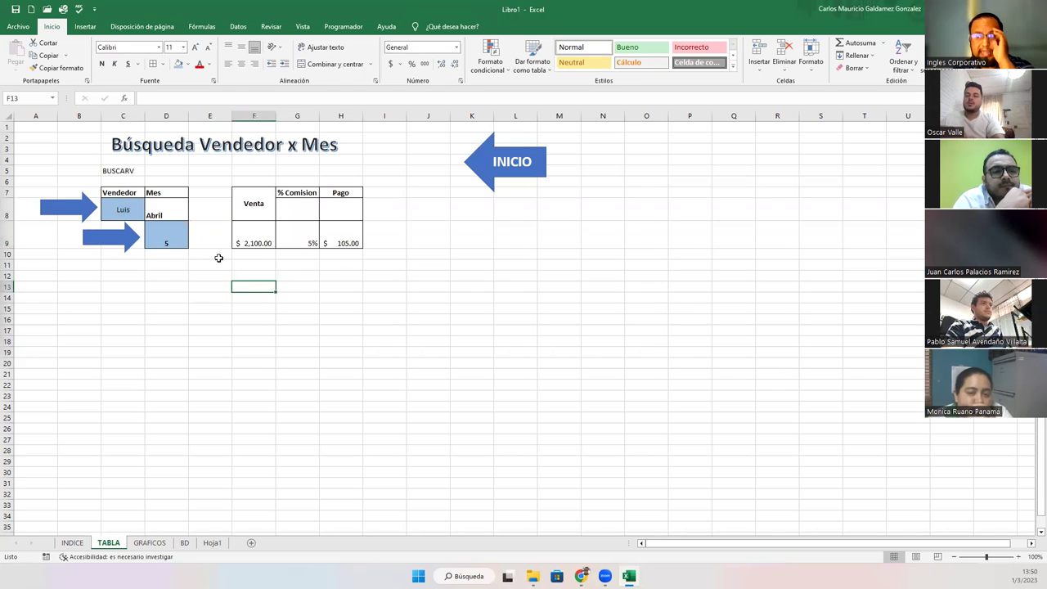
{"action": "left_click", "coordinate": [85, 26]}
{"action": "left_click", "coordinate": [165, 61]}
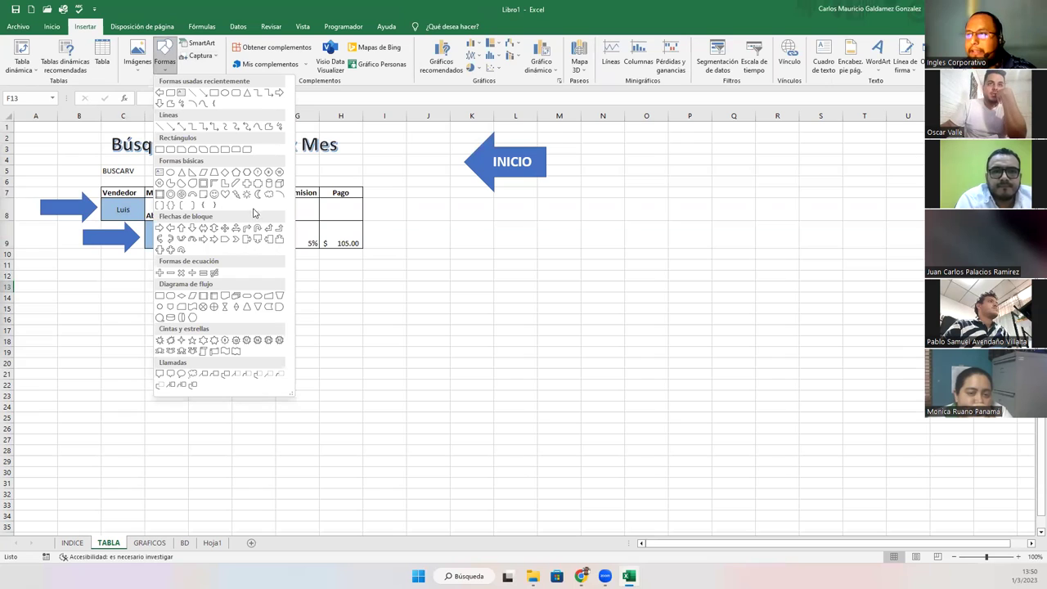
{"action": "left_click", "coordinate": [246, 239]}
{"action": "left_click_drag", "start_coordinate": [192, 176], "coordinate": [230, 262]}
Add the label RESULTADO inside the arrow callout.
{"action": "right_click", "coordinate": [205, 224]}
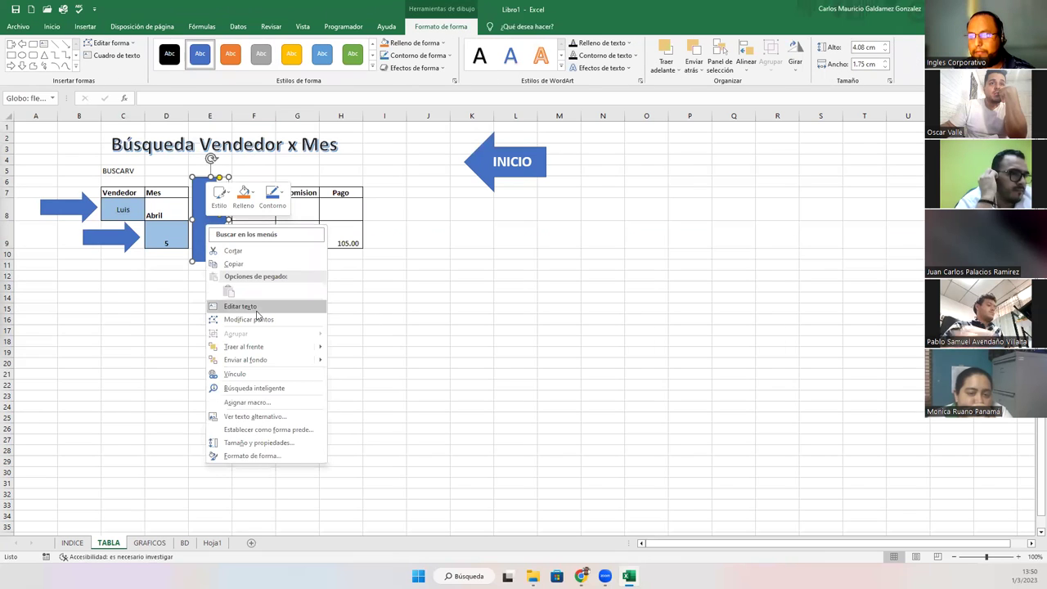
{"action": "left_click", "coordinate": [257, 311]}
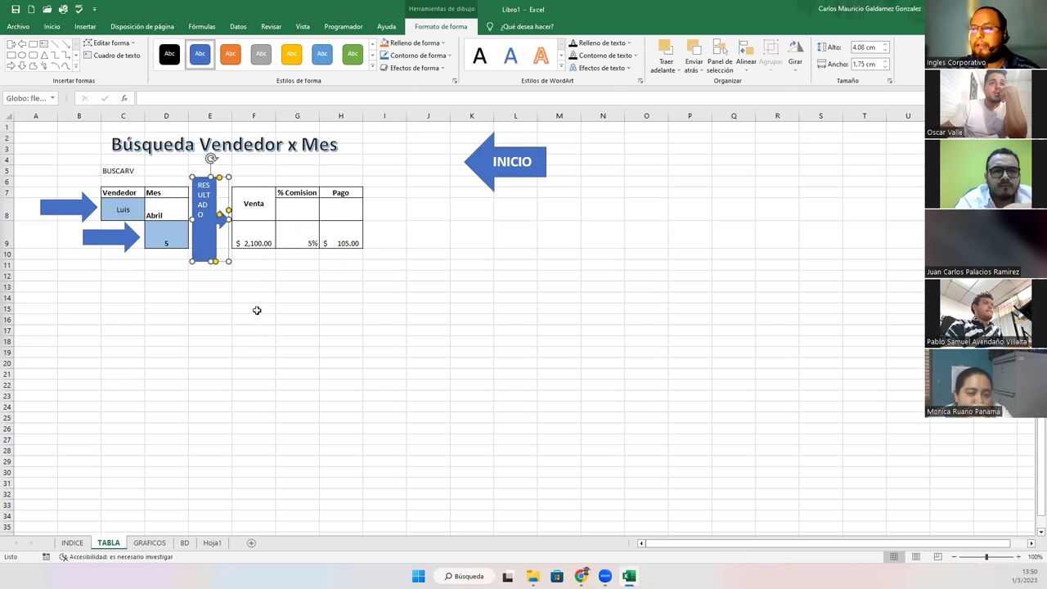
{"action": "left_click", "coordinate": [230, 354]}
{"action": "left_click", "coordinate": [203, 237]}
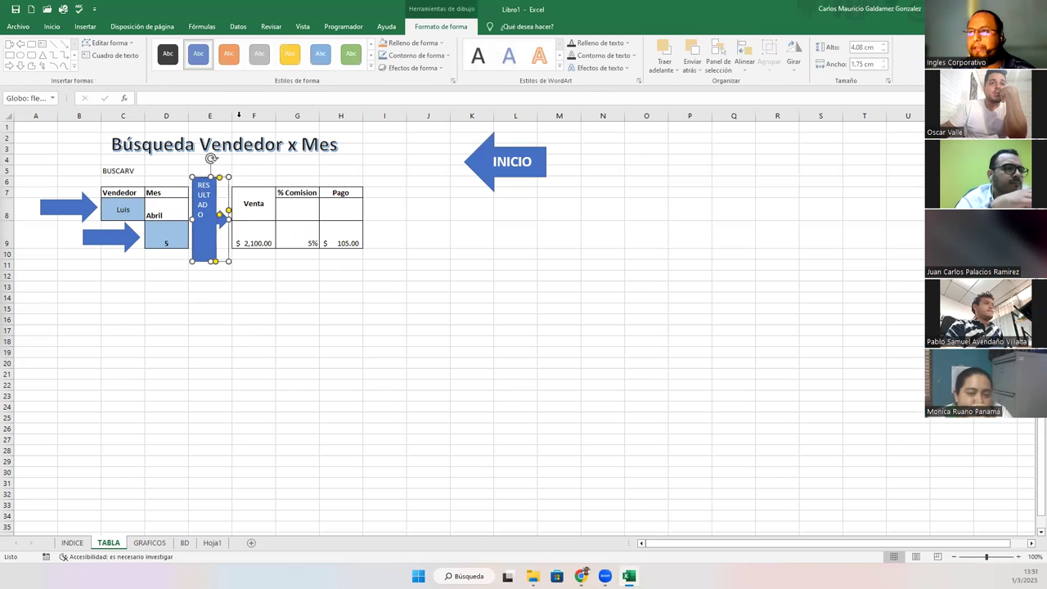
Make the RESULTADO text vertical, set its font size to 8 and centre it.
{"action": "left_click", "coordinate": [52, 27]}
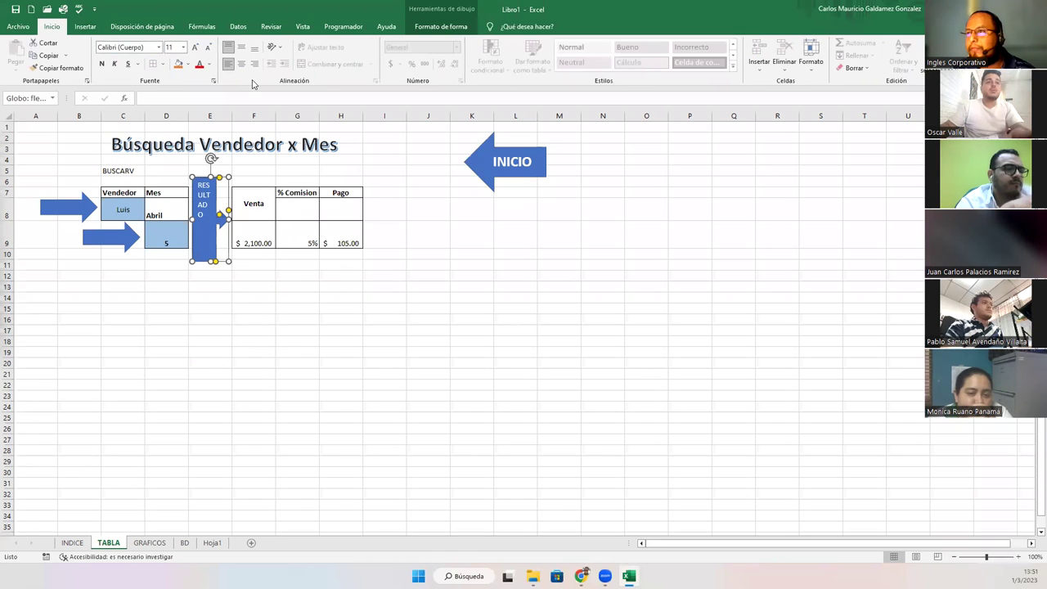
{"action": "left_click", "coordinate": [275, 47]}
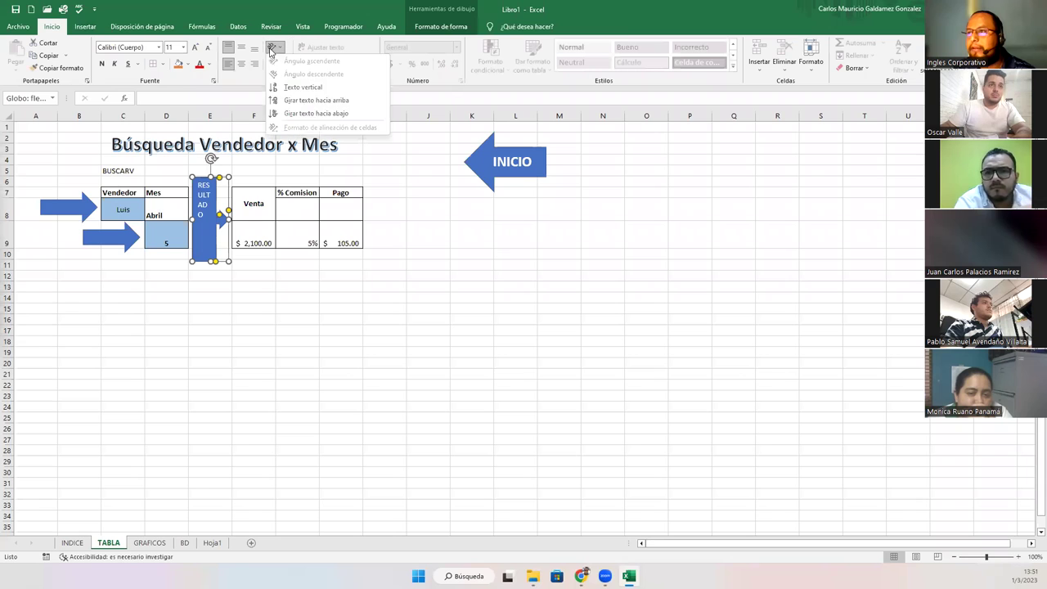
{"action": "left_click", "coordinate": [303, 87]}
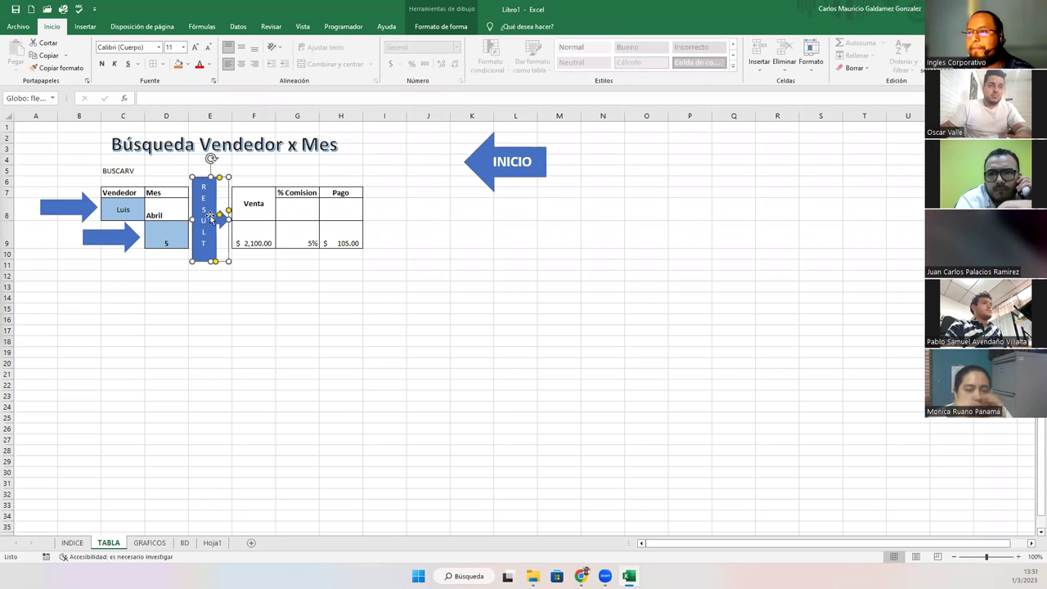
{"action": "left_click", "coordinate": [209, 47]}
{"action": "left_click", "coordinate": [208, 46]}
{"action": "left_click", "coordinate": [211, 49]}
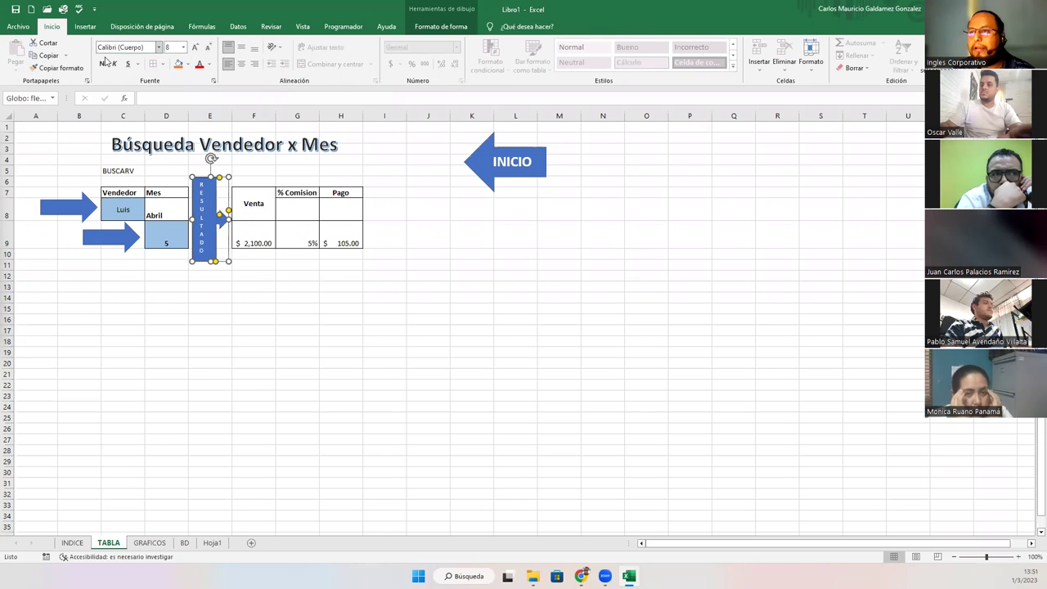
{"action": "left_click", "coordinate": [241, 63]}
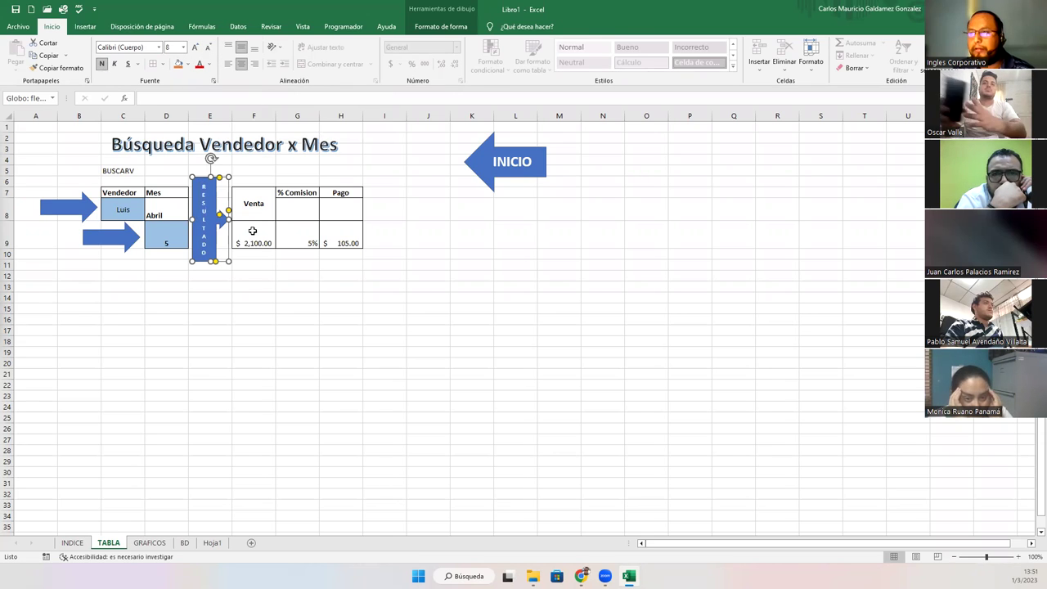
{"action": "scroll", "coordinate": [268, 318], "scroll_direction": "up", "scroll_amount": 1, "text": "ctrl"}
{"action": "scroll", "coordinate": [268, 318], "scroll_direction": "up", "scroll_amount": 3, "text": "ctrl"}
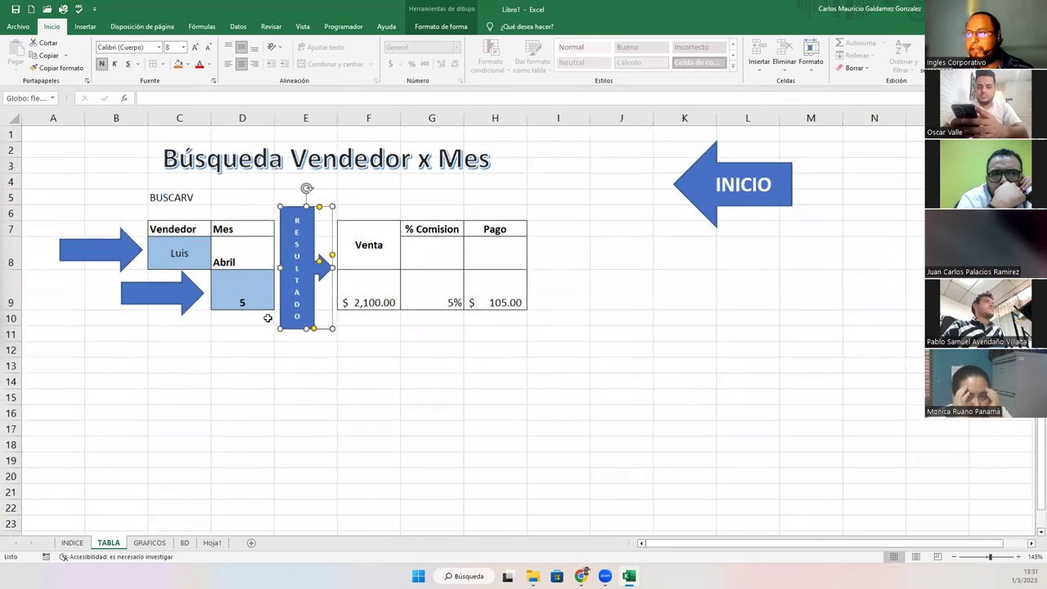
{"action": "scroll", "coordinate": [268, 321], "scroll_direction": "up", "scroll_amount": 2, "text": "ctrl"}
Widen the RESULTADO callout slightly so its point reaches the Venta block.
{"action": "left_click", "coordinate": [266, 397]}
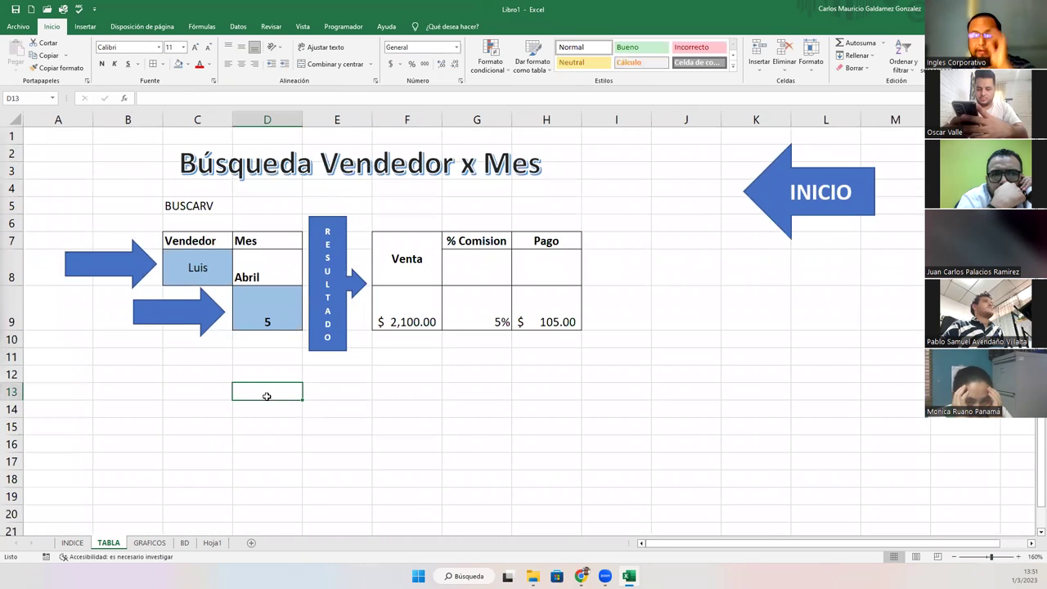
{"action": "left_click", "coordinate": [169, 202]}
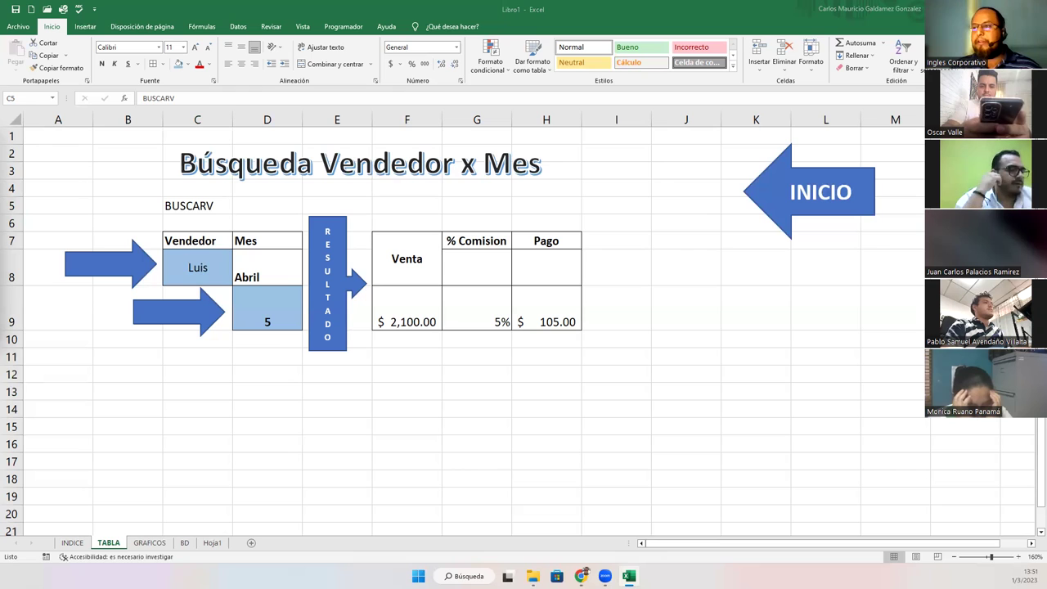
{"action": "left_click_drag", "start_coordinate": [361, 284], "coordinate": [342, 287]}
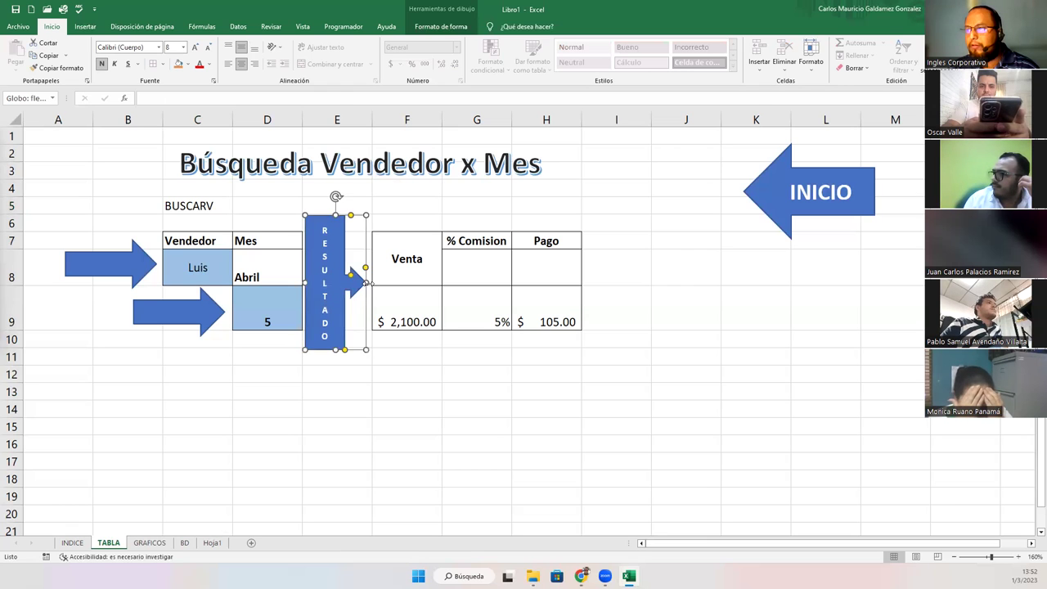
{"action": "left_click_drag", "start_coordinate": [370, 283], "coordinate": [376, 284]}
Edit the text of the upper blue arrow beside the vendor cell.
{"action": "left_click", "coordinate": [435, 418]}
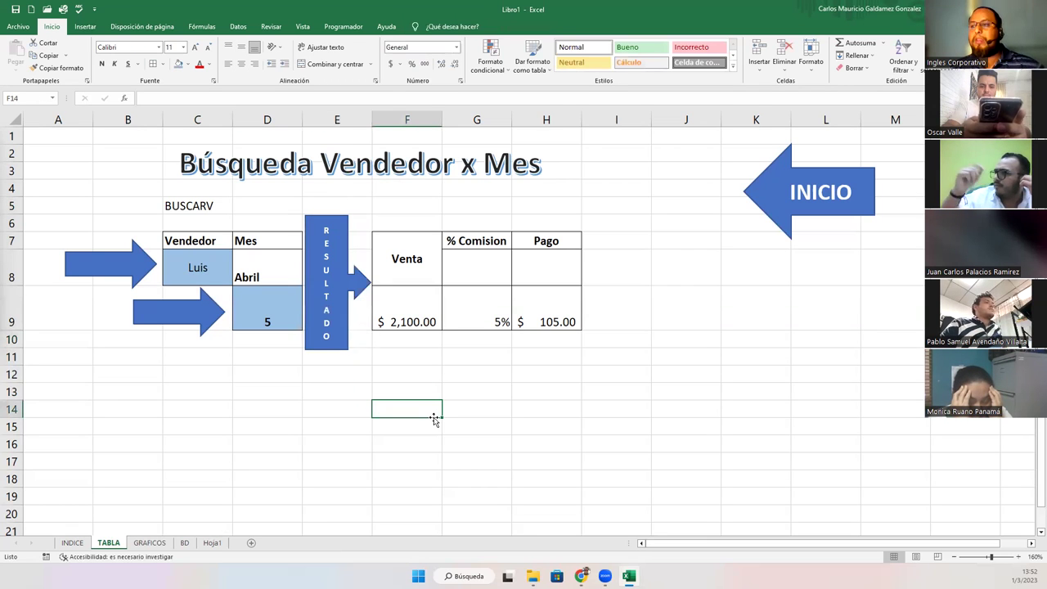
{"action": "left_click", "coordinate": [128, 264]}
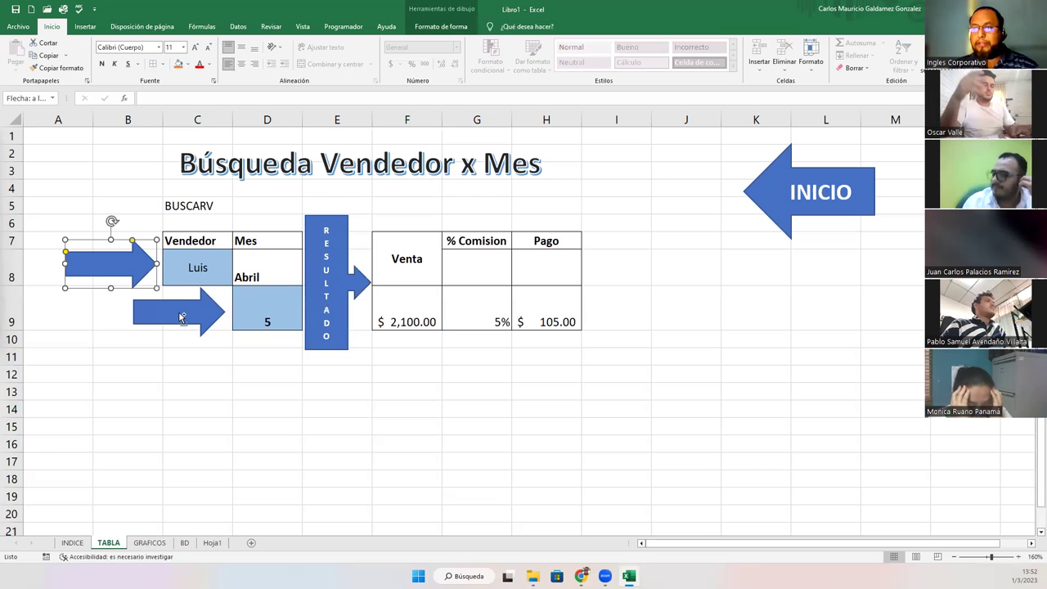
{"action": "right_click", "coordinate": [119, 263]}
{"action": "key", "text": "Escape"}
{"action": "right_click", "coordinate": [88, 265]}
{"action": "key", "text": "Escape"}
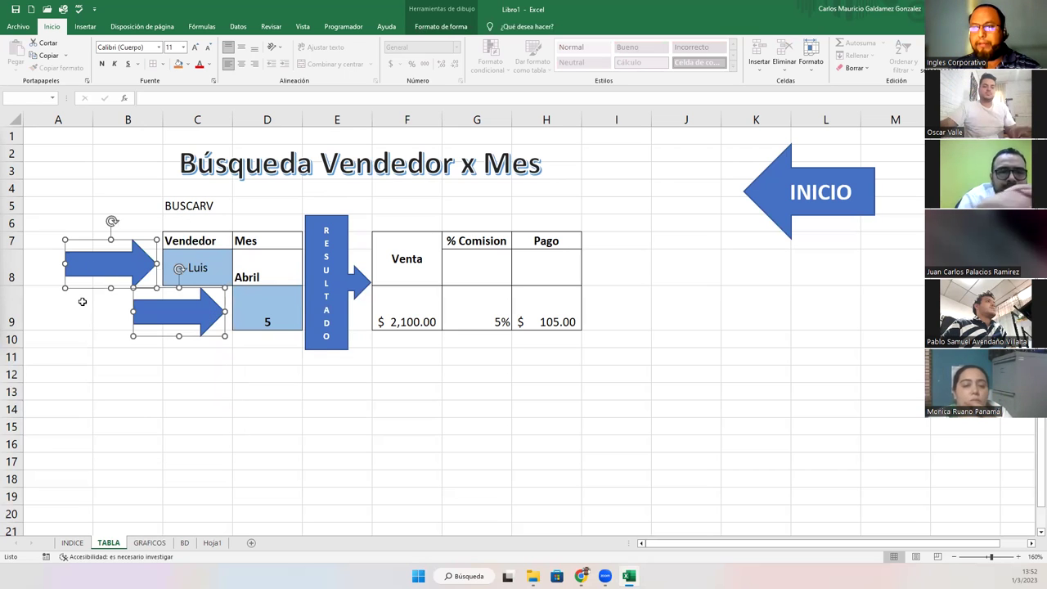
{"action": "left_click", "coordinate": [82, 302]}
{"action": "left_click", "coordinate": [94, 274]}
{"action": "right_click", "coordinate": [100, 263]}
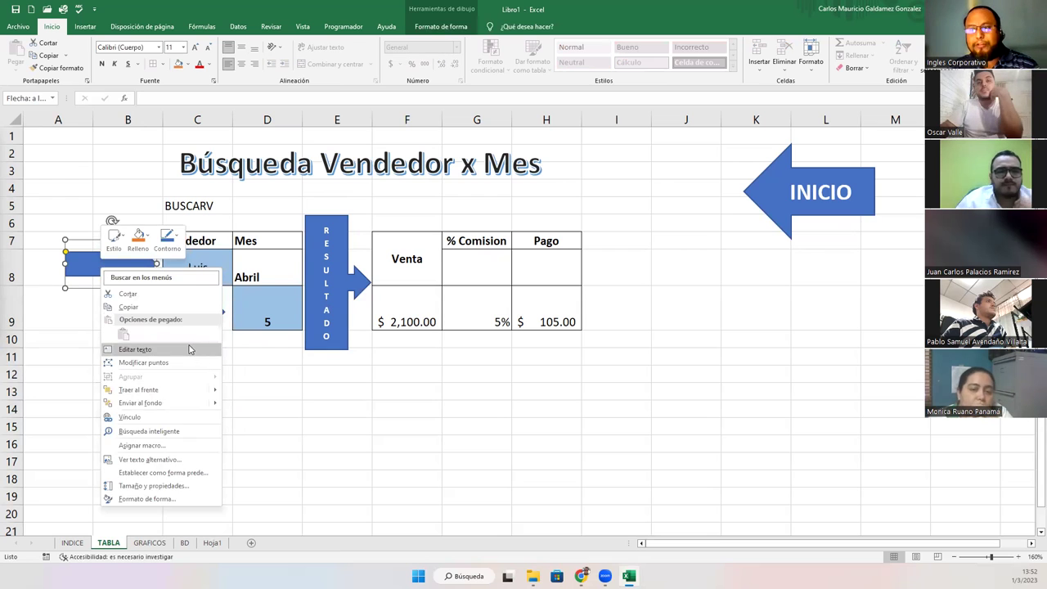
{"action": "left_click", "coordinate": [189, 349]}
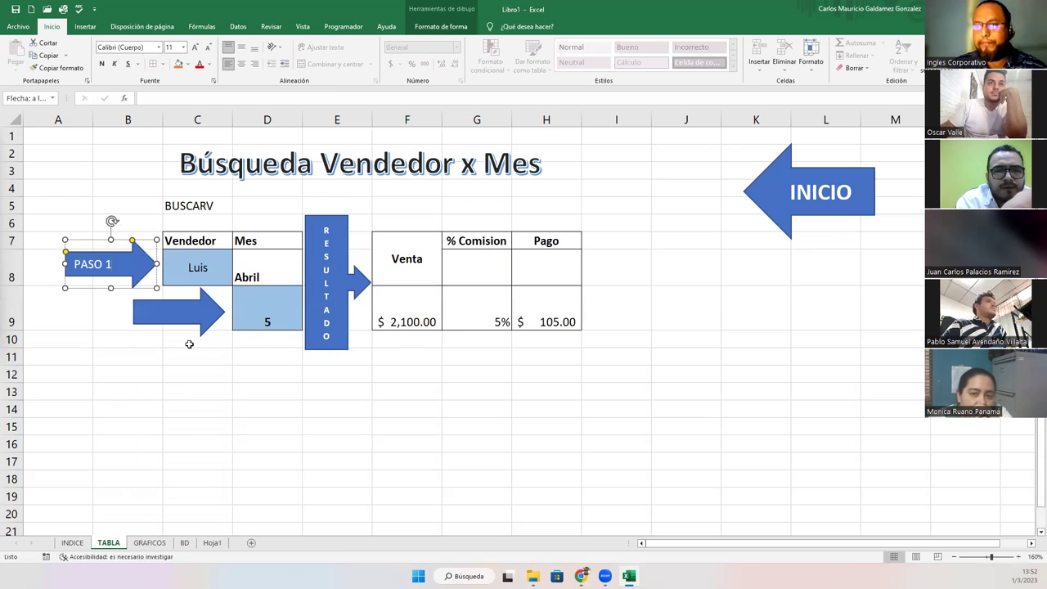
Label the lower blue arrow PASO 2.
{"action": "left_click", "coordinate": [183, 320]}
{"action": "right_click", "coordinate": [180, 318]}
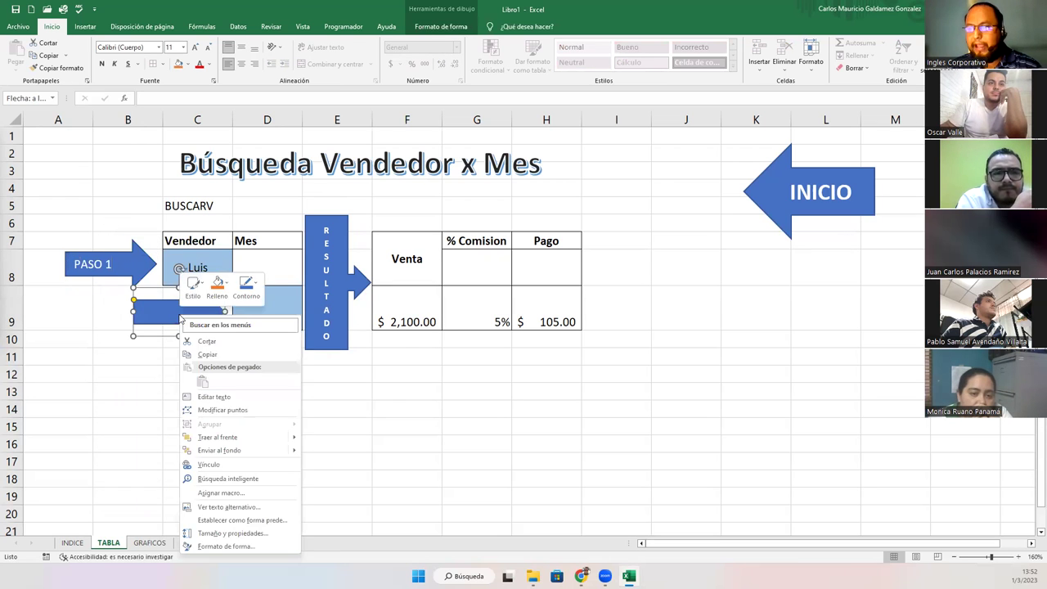
{"action": "left_click", "coordinate": [217, 396]}
{"action": "type", "text": "PASO"}
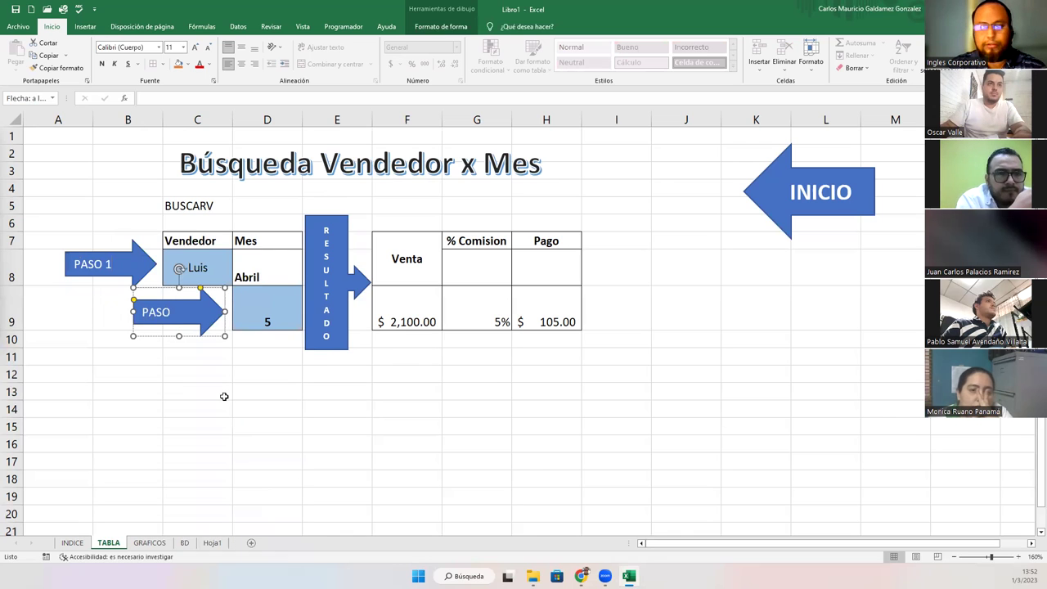
{"action": "left_click", "coordinate": [229, 403]}
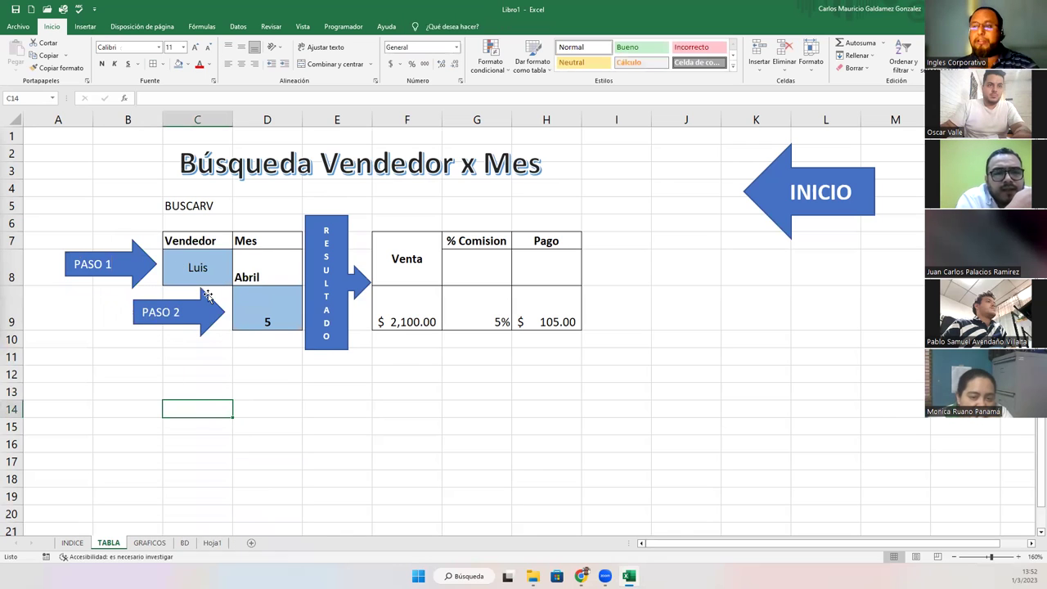
{"action": "left_click", "coordinate": [198, 266]}
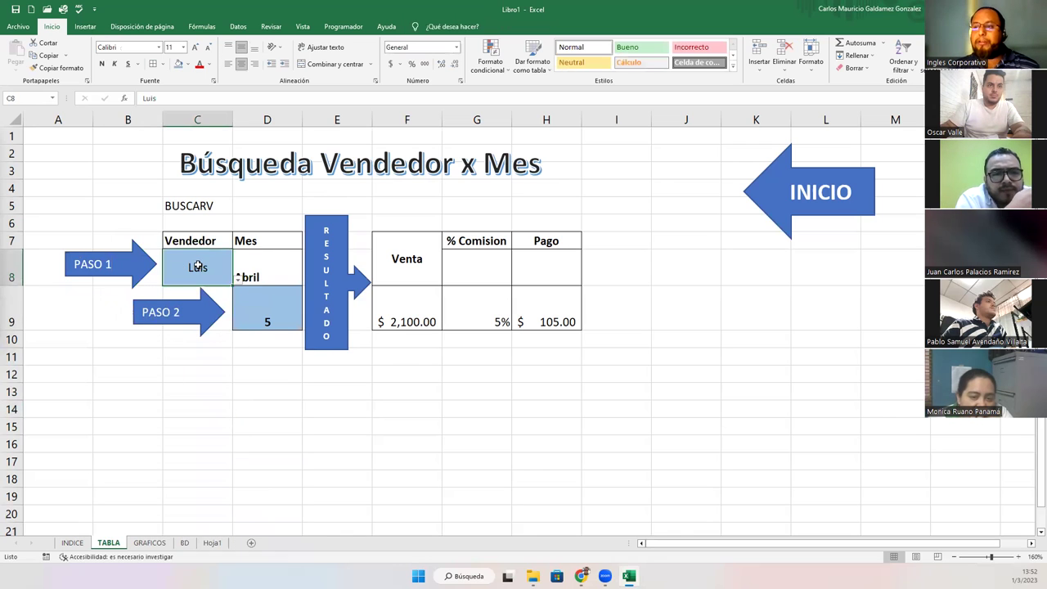
Merge and centre the % Comision header over G7:G8 and the Pago Comisión header over H7:H8.
{"action": "left_click", "coordinate": [261, 381]}
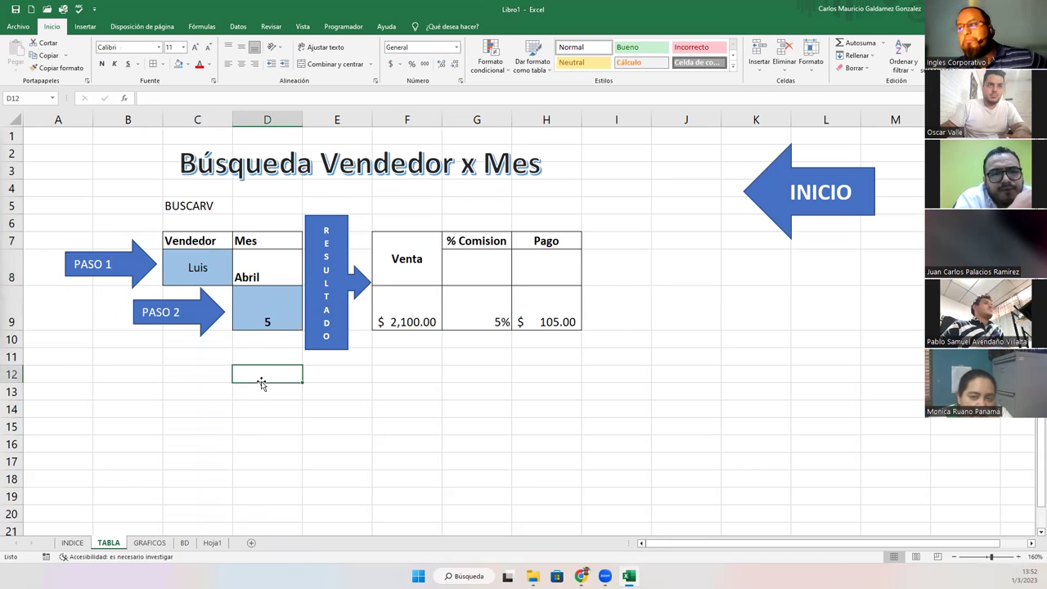
{"action": "mouse_move", "coordinate": [474, 245]}
{"action": "left_mouse_down"}
{"action": "mouse_move", "coordinate": [475, 269]}
{"action": "mouse_move", "coordinate": [534, 245]}
{"action": "left_mouse_up"}
{"action": "left_click", "coordinate": [328, 63]}
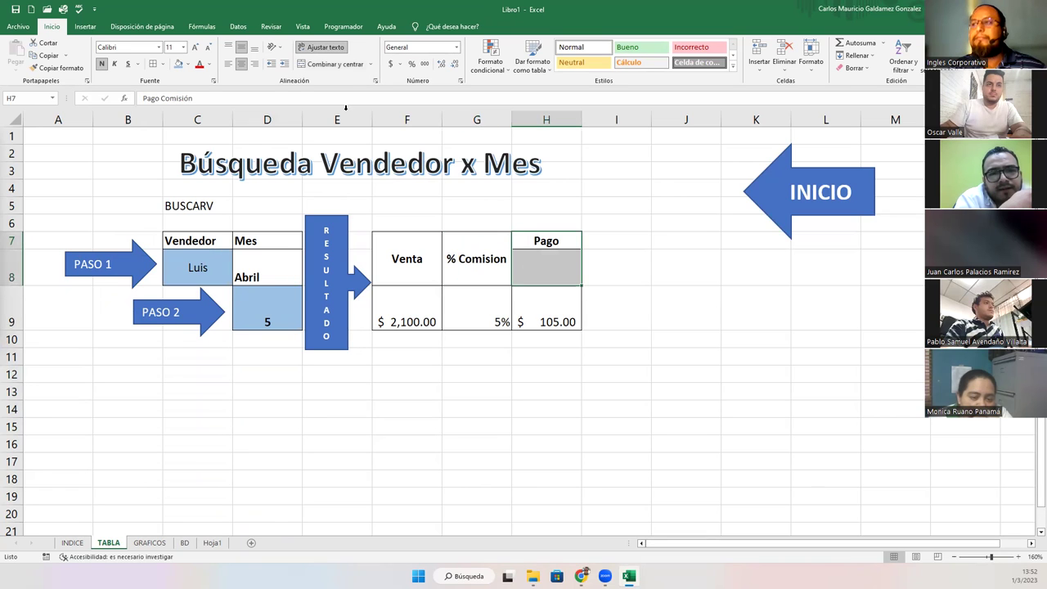
{"action": "left_click", "coordinate": [331, 63]}
{"action": "left_click", "coordinate": [256, 424]}
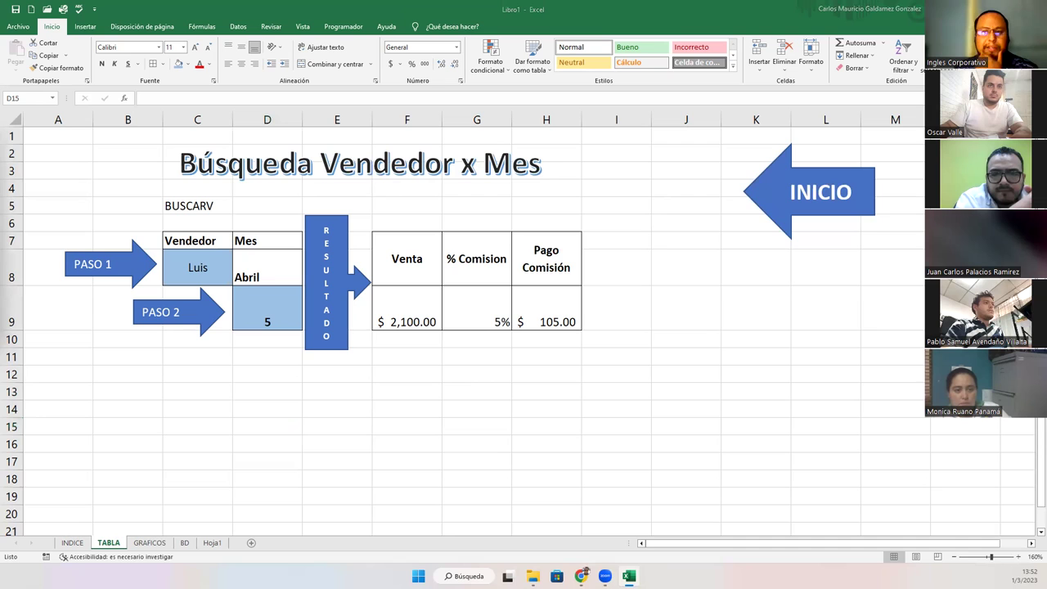
Centre the 5 in D9 vertically, enlarge and bold Luis in C8, and centre Abril in D8.
{"action": "left_click", "coordinate": [262, 304]}
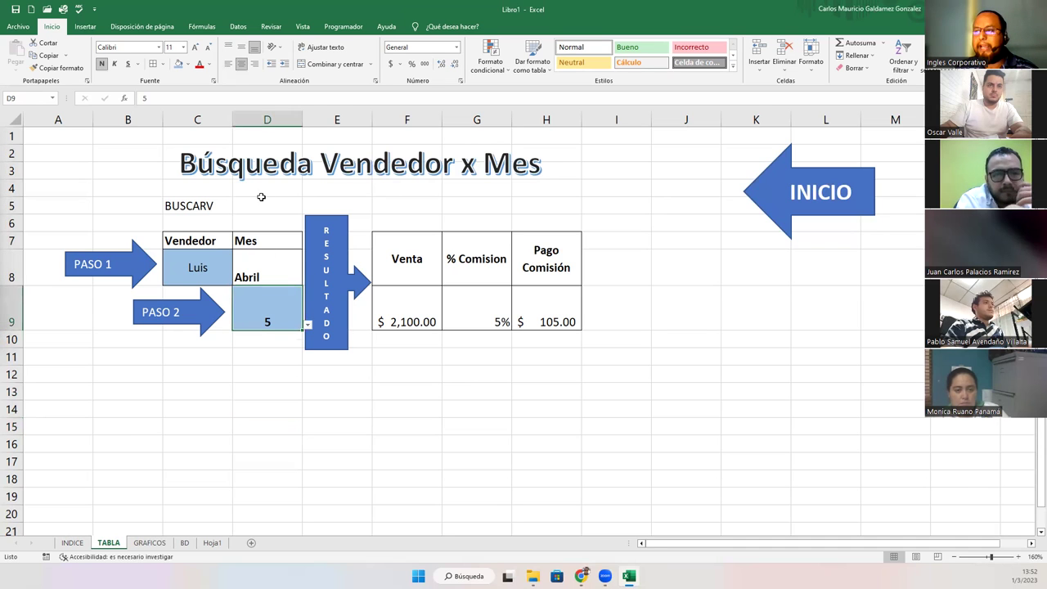
{"action": "left_click", "coordinate": [242, 47]}
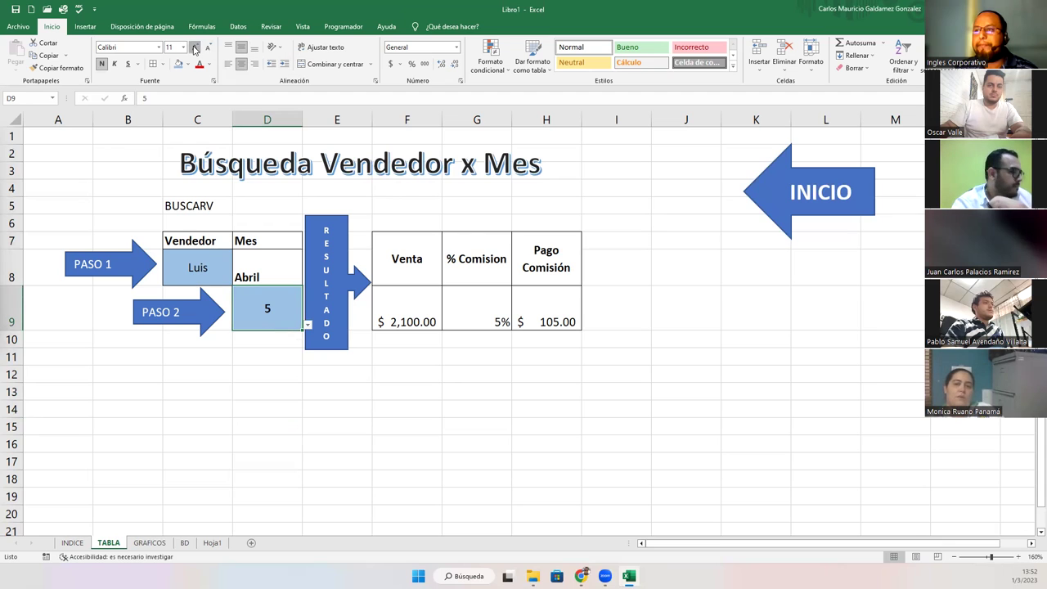
{"action": "left_click", "coordinate": [174, 271]}
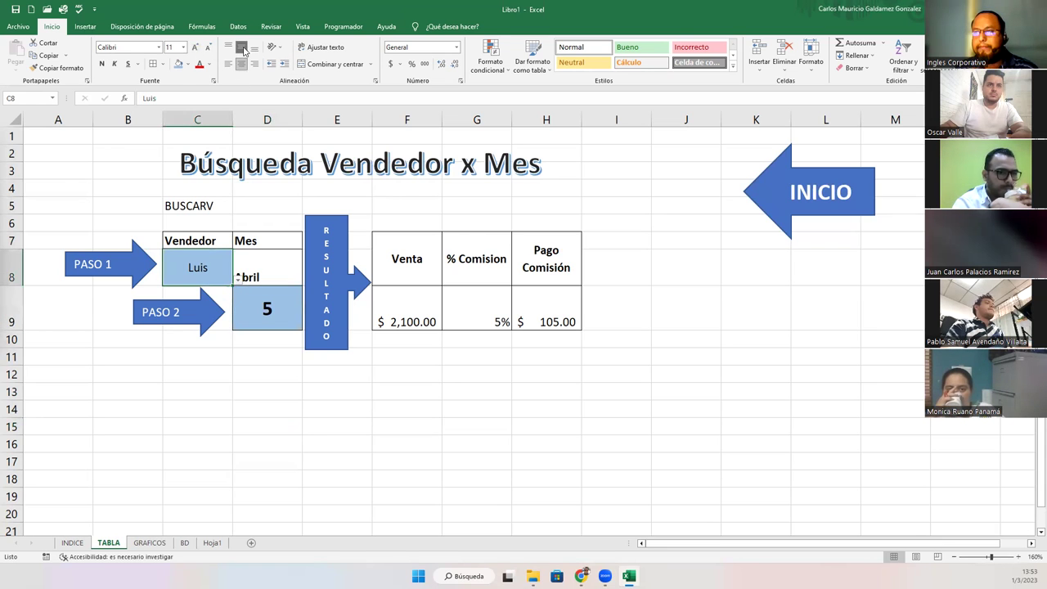
{"action": "left_click", "coordinate": [194, 47]}
{"action": "left_click", "coordinate": [194, 48]}
{"action": "left_click", "coordinate": [193, 47]}
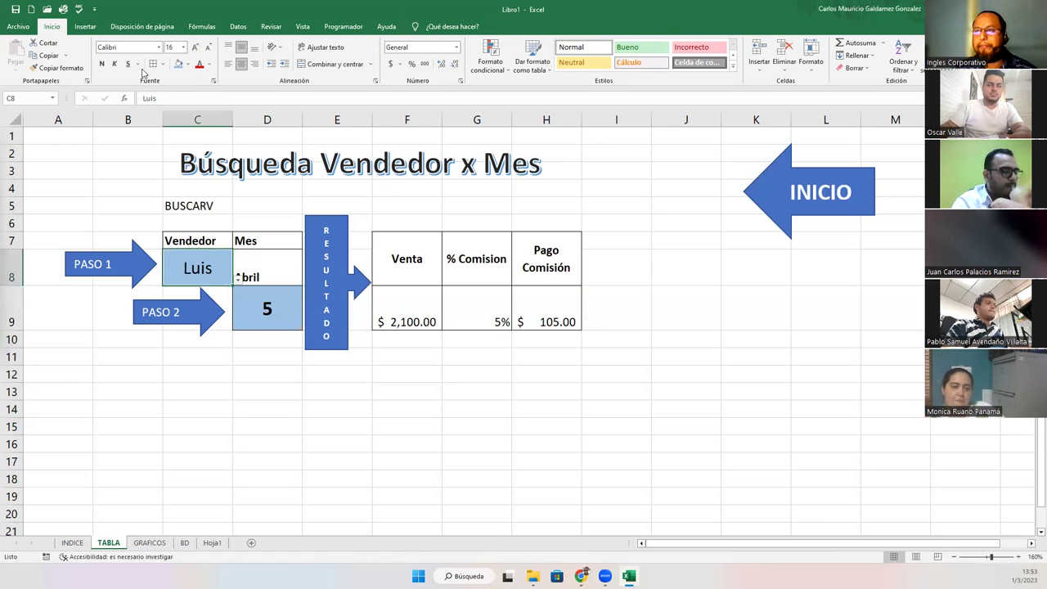
{"action": "left_click", "coordinate": [102, 63]}
{"action": "left_click", "coordinate": [271, 270]}
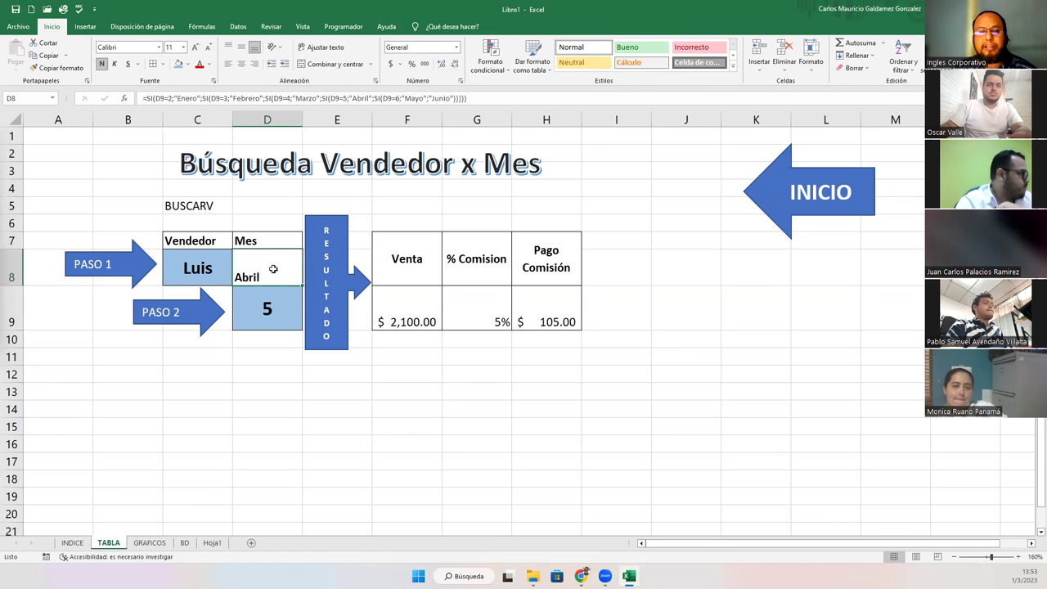
{"action": "left_click", "coordinate": [241, 64]}
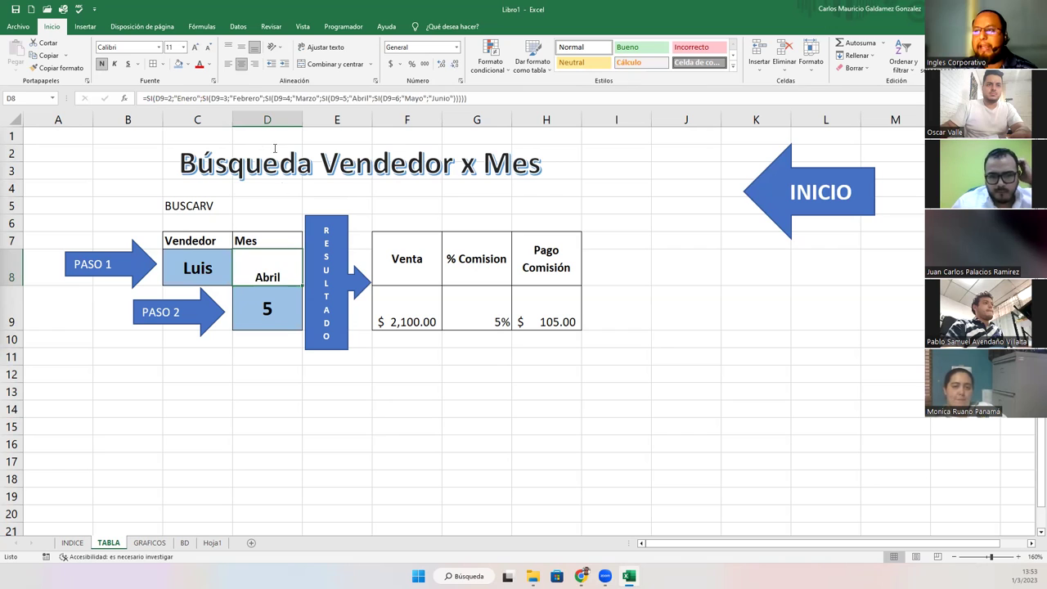
{"action": "left_click", "coordinate": [242, 47]}
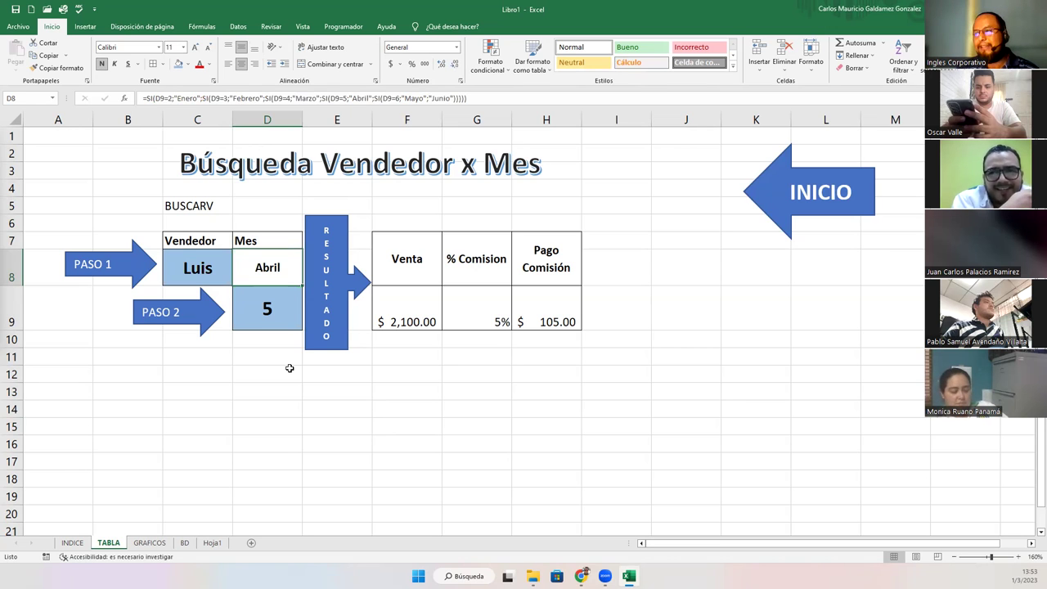
Centre the F9:H9 result values horizontally and vertically, then open the seller dropdown in C8.
{"action": "left_click_drag", "start_coordinate": [382, 314], "coordinate": [548, 311]}
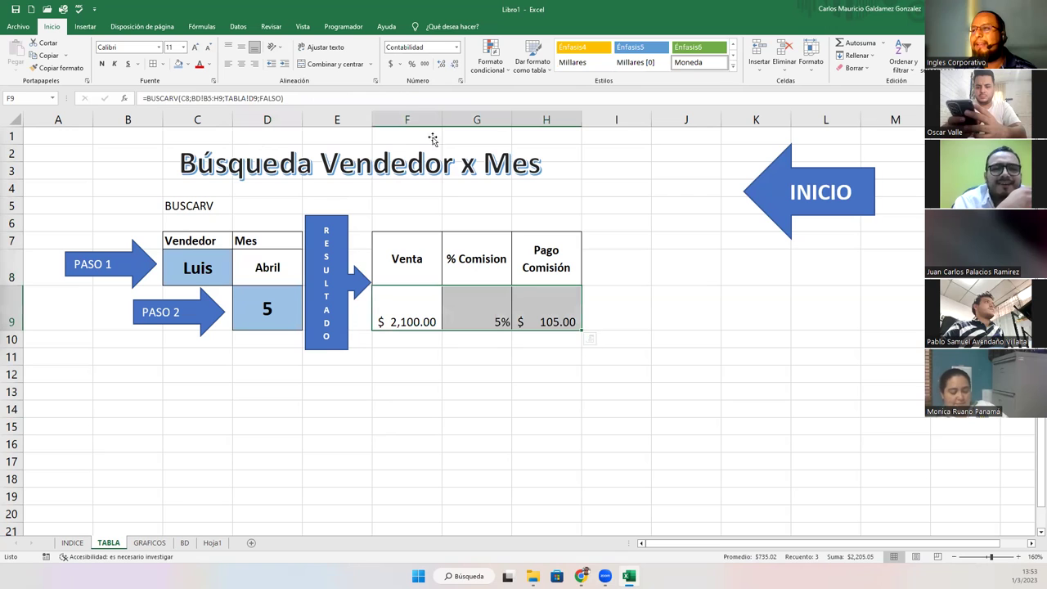
{"action": "left_click", "coordinate": [242, 64]}
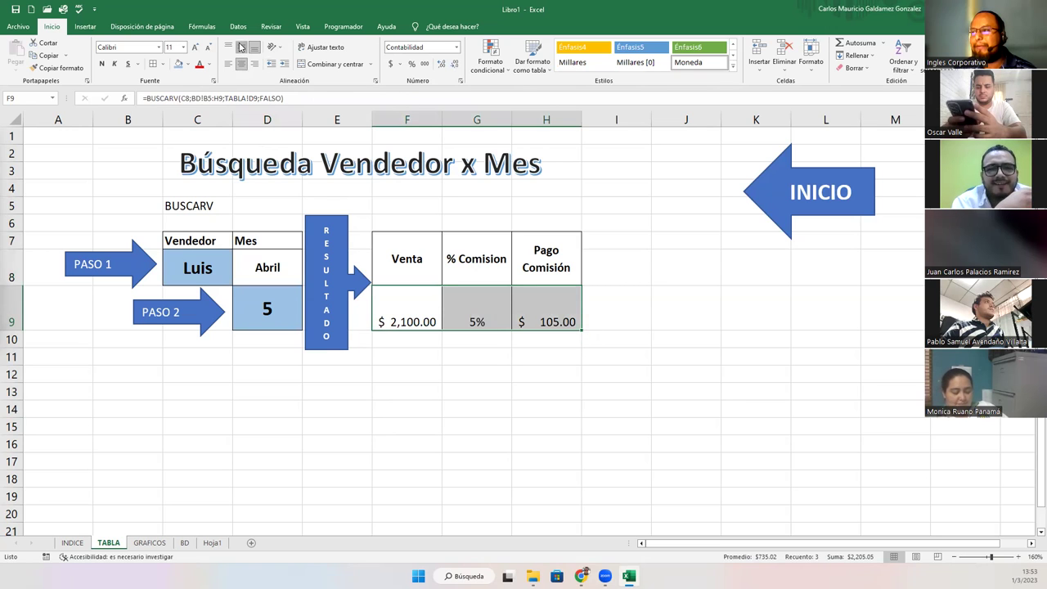
{"action": "left_click", "coordinate": [241, 47]}
{"action": "left_click", "coordinate": [479, 311]}
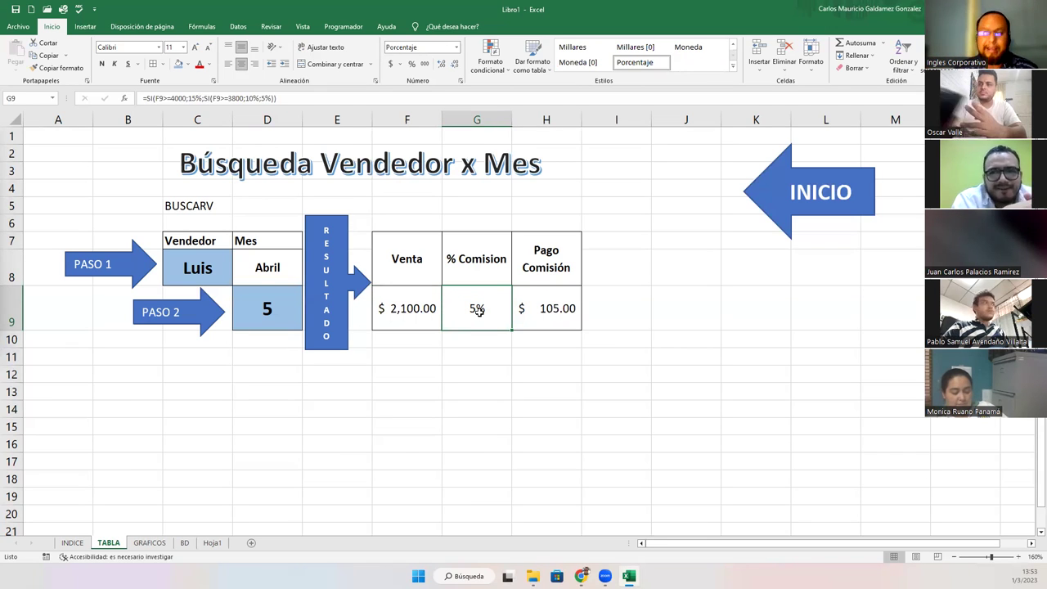
{"action": "left_click_drag", "start_coordinate": [407, 271], "coordinate": [517, 268]}
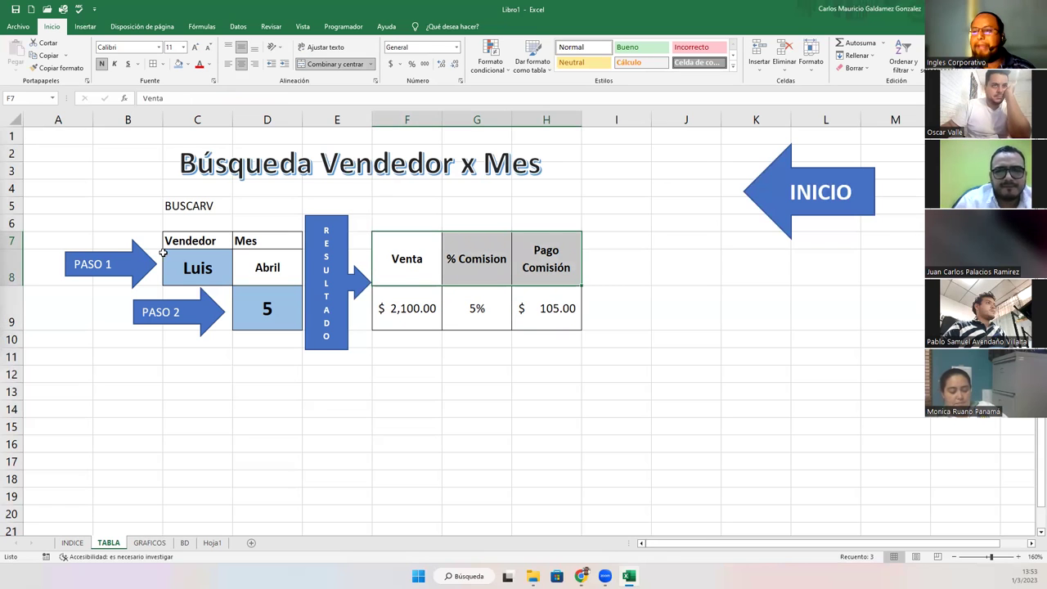
{"action": "left_click", "coordinate": [193, 272]}
{"action": "left_click", "coordinate": [238, 280]}
Choose Juan as the vendor and month 2 in D9, then check the Pago Comisión formula in H9.
{"action": "left_click", "coordinate": [229, 282]}
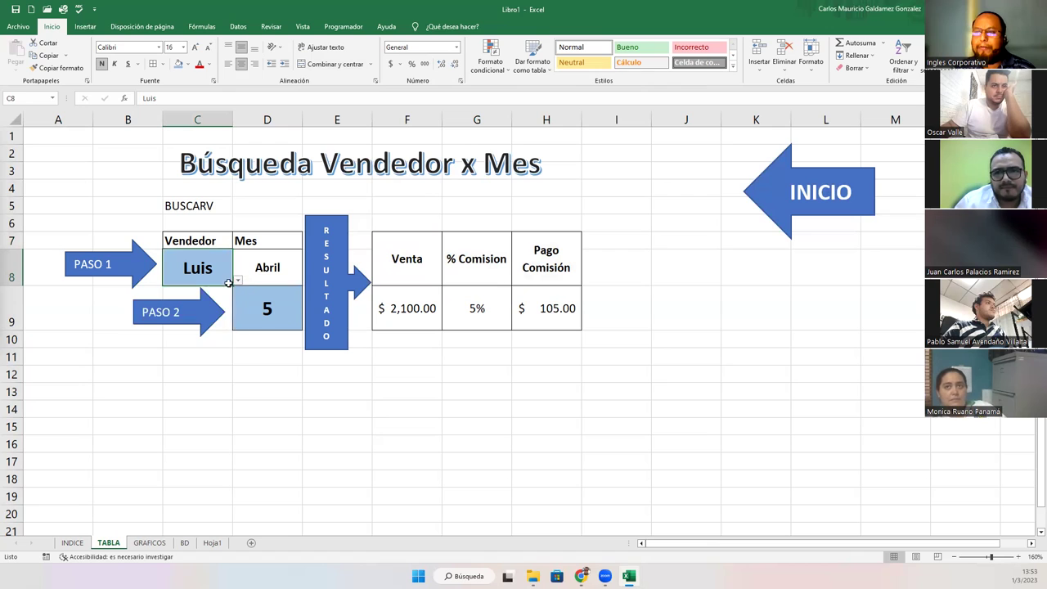
{"action": "left_click", "coordinate": [238, 281]}
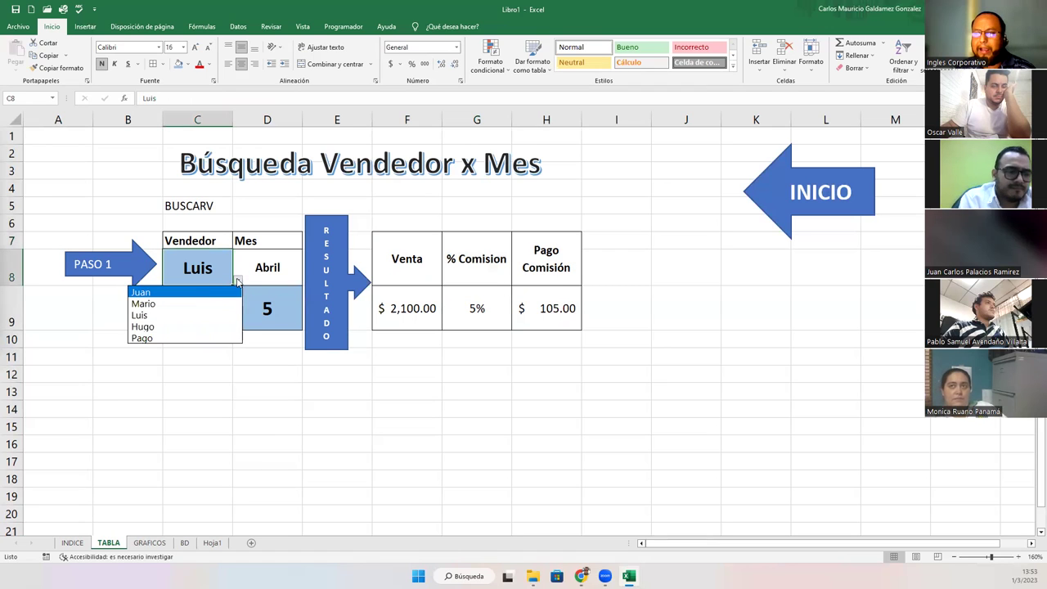
{"action": "left_click", "coordinate": [174, 294]}
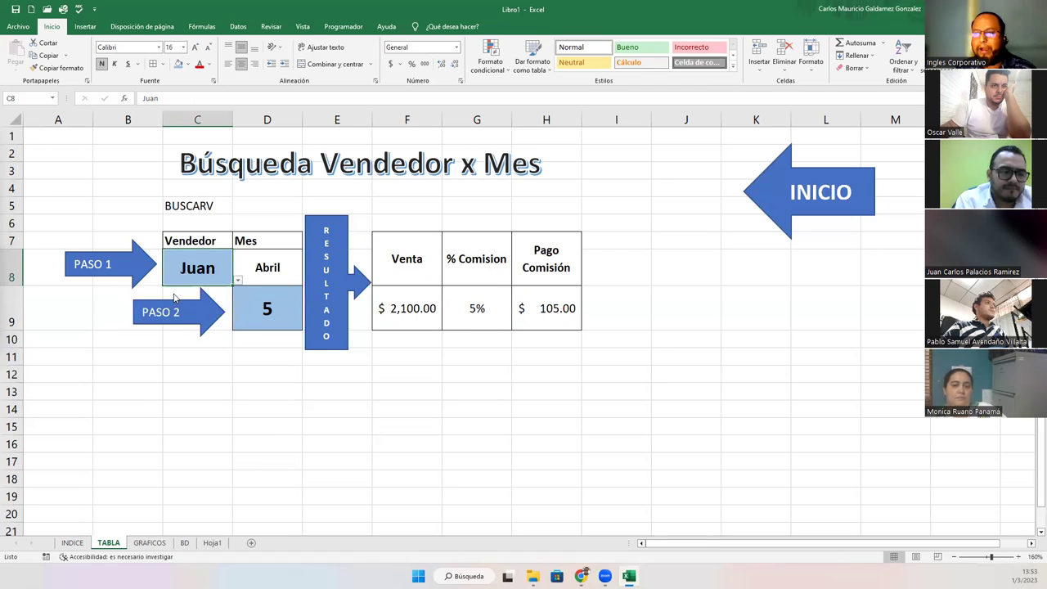
{"action": "left_click", "coordinate": [273, 313]}
{"action": "left_click", "coordinate": [308, 325]}
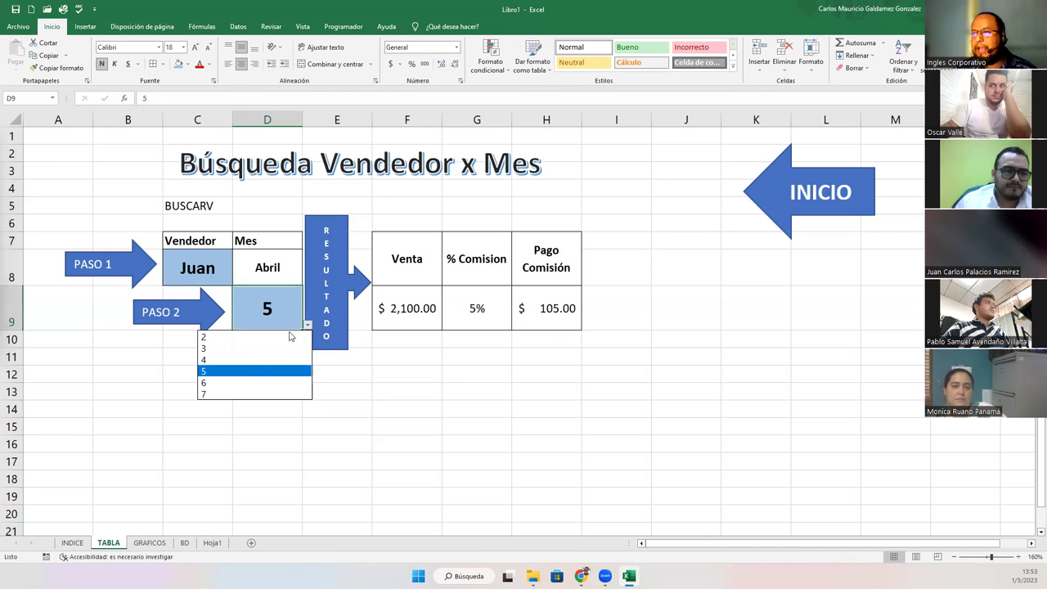
{"action": "left_click", "coordinate": [231, 346]}
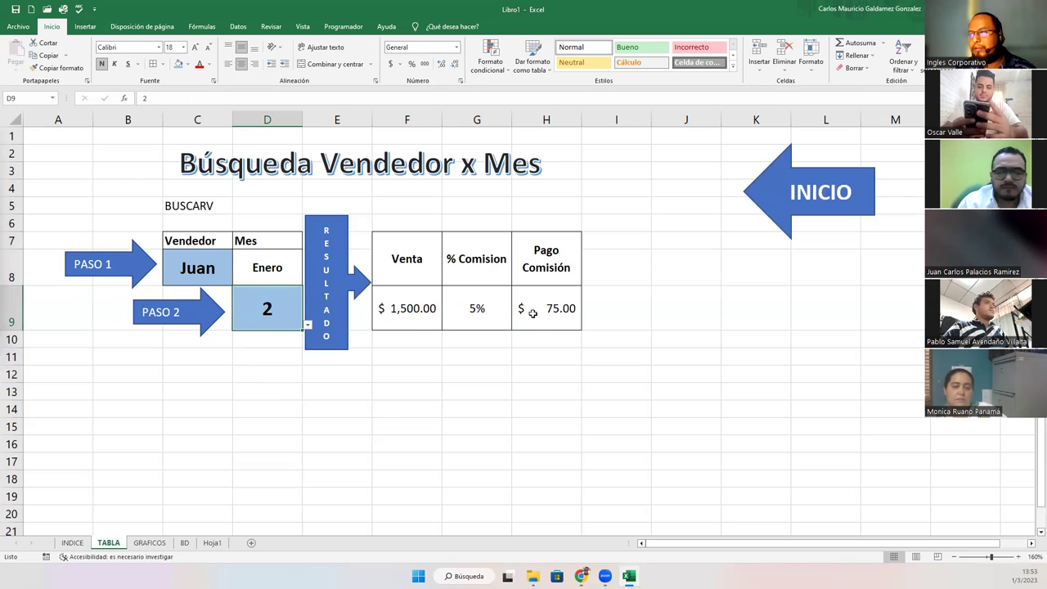
{"action": "left_click", "coordinate": [537, 309]}
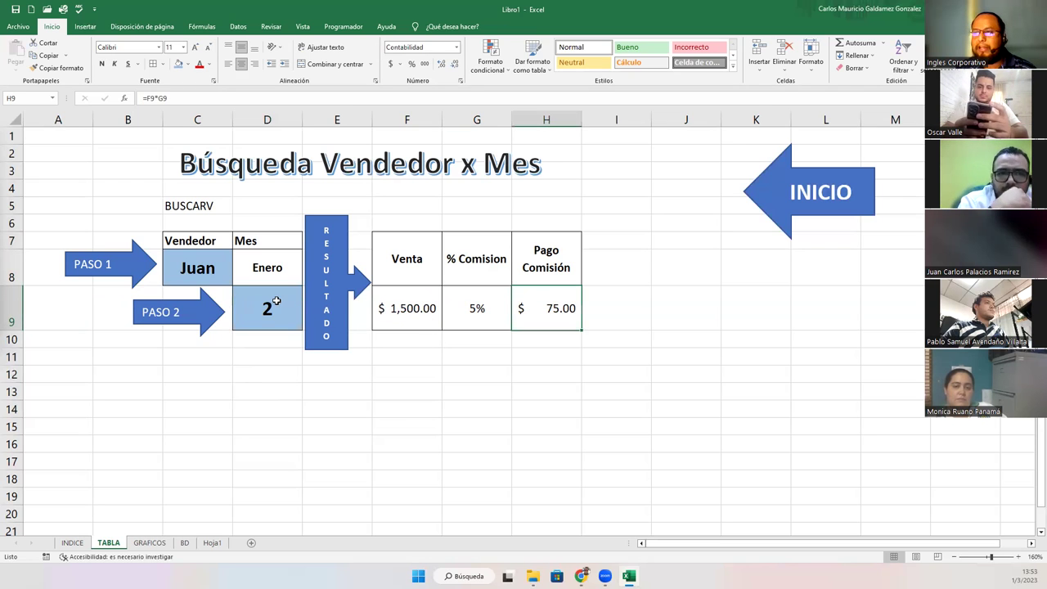
Try months 5, 3, 4 and 7 in D9, settle on 6 (Mayo), then inspect G9's formula.
{"action": "left_click", "coordinate": [275, 304]}
{"action": "left_click", "coordinate": [308, 328]}
{"action": "left_click", "coordinate": [237, 371]}
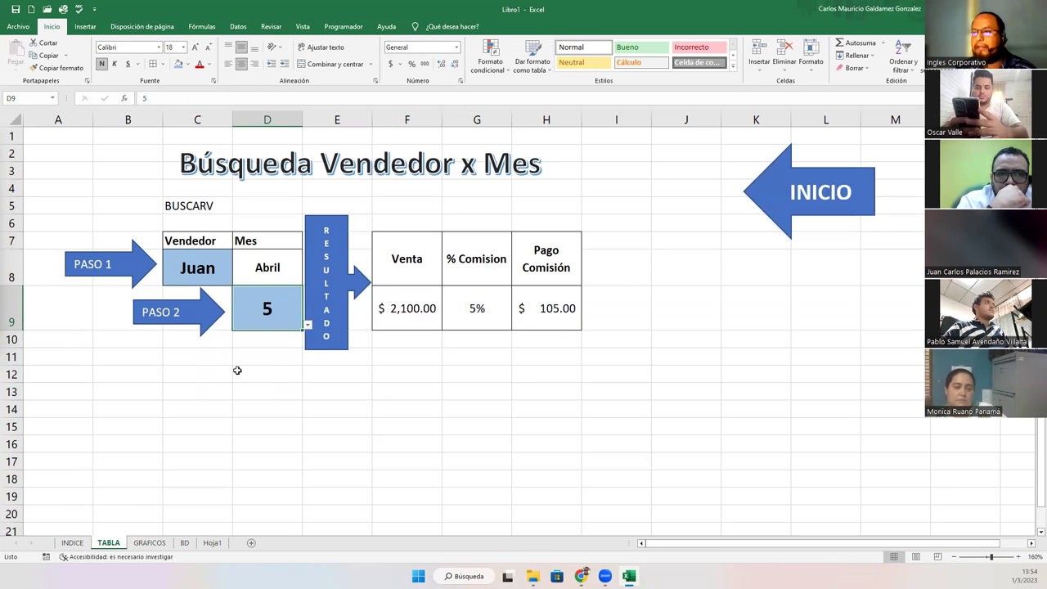
{"action": "left_click", "coordinate": [308, 325]}
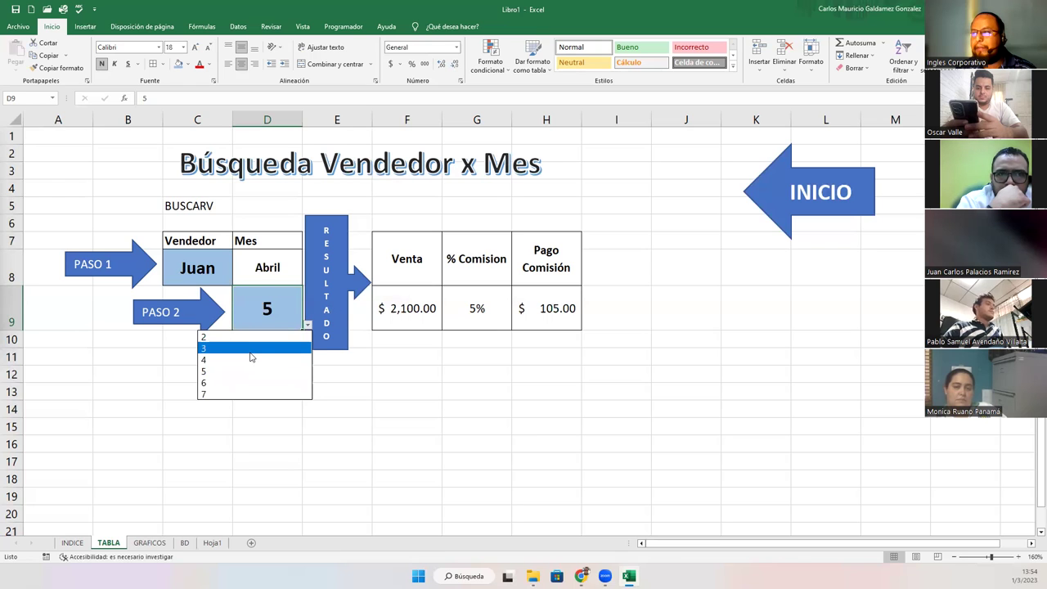
{"action": "left_click", "coordinate": [250, 351]}
{"action": "left_click", "coordinate": [307, 327]}
{"action": "left_click", "coordinate": [243, 360]}
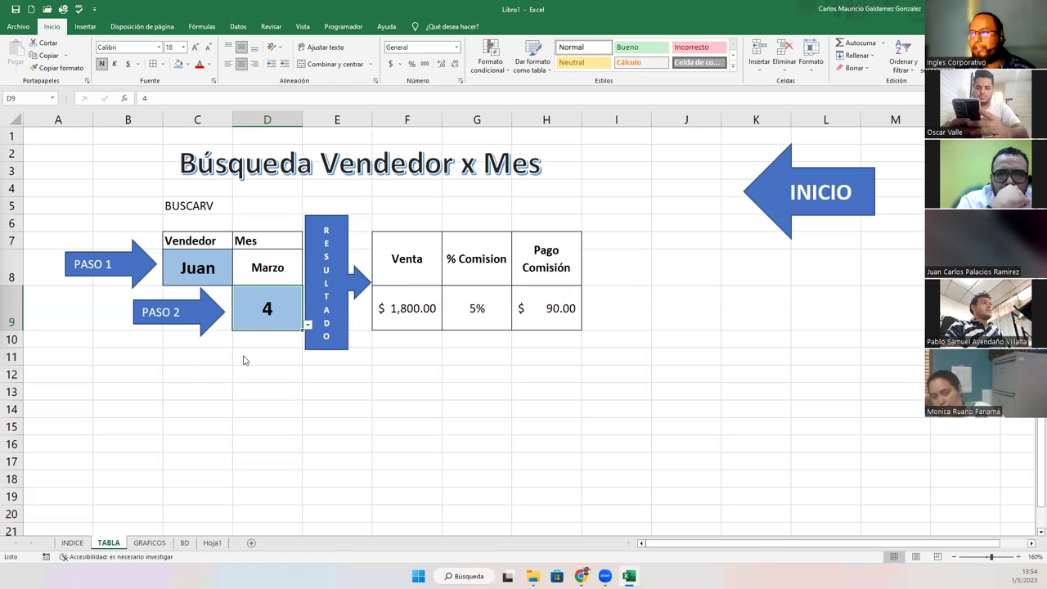
{"action": "left_click", "coordinate": [307, 327]}
{"action": "left_click", "coordinate": [272, 391]}
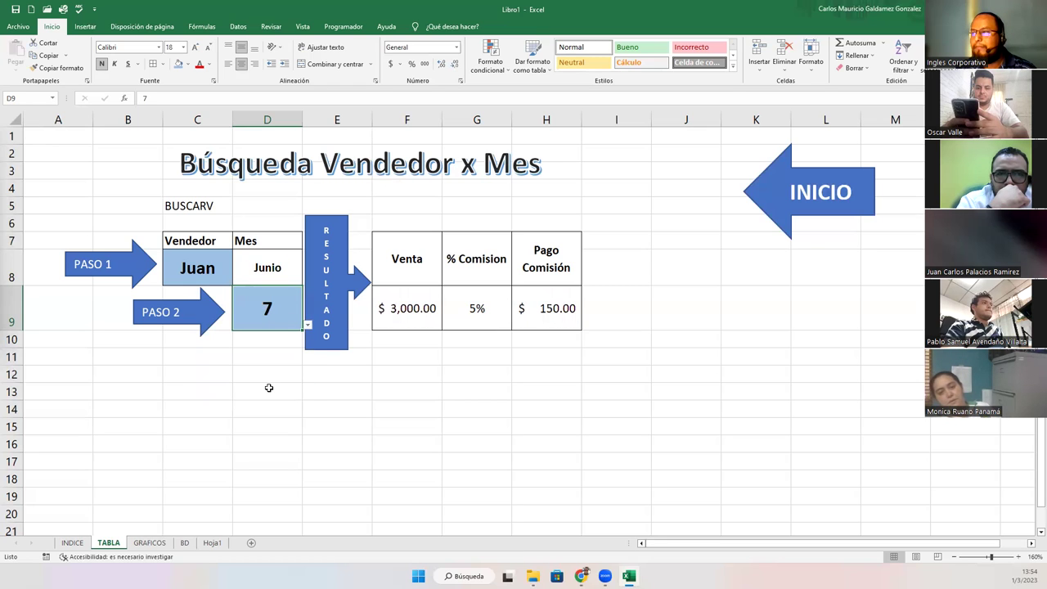
{"action": "left_click", "coordinate": [307, 325]}
{"action": "left_click", "coordinate": [256, 387]}
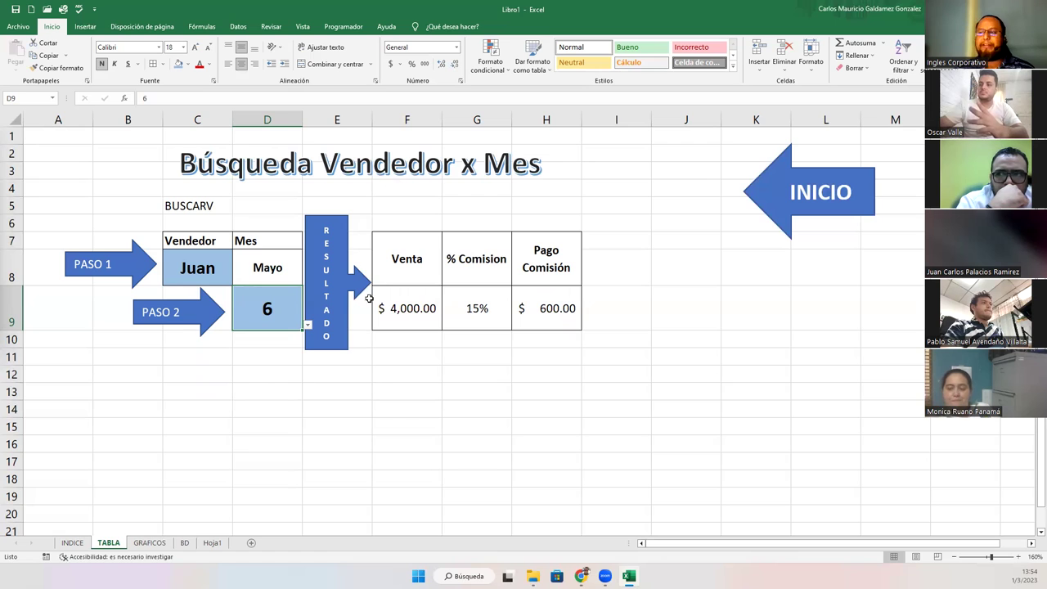
{"action": "left_click", "coordinate": [492, 322]}
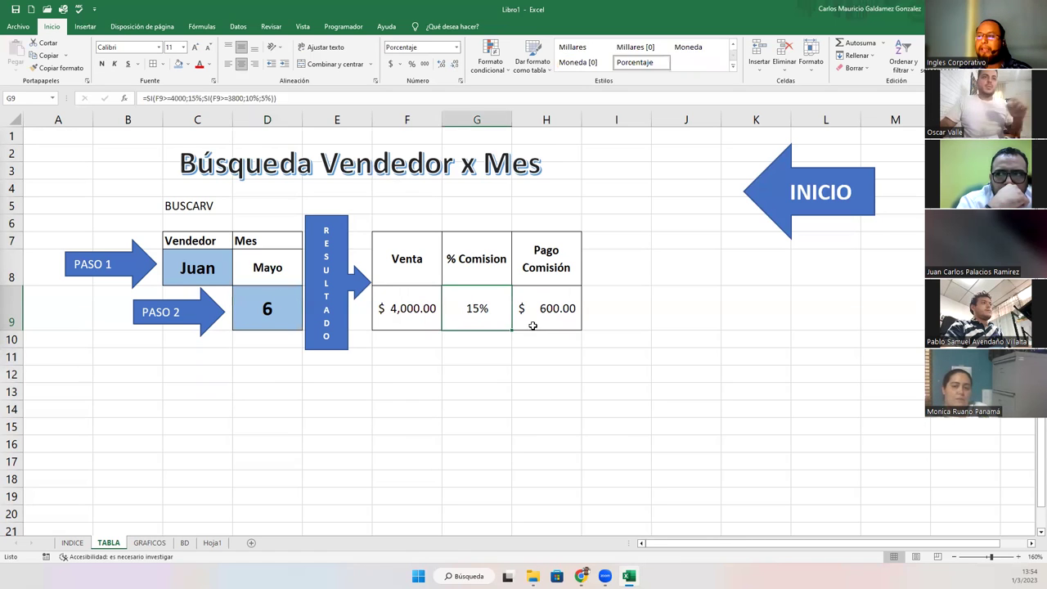
{"action": "left_click", "coordinate": [309, 405]}
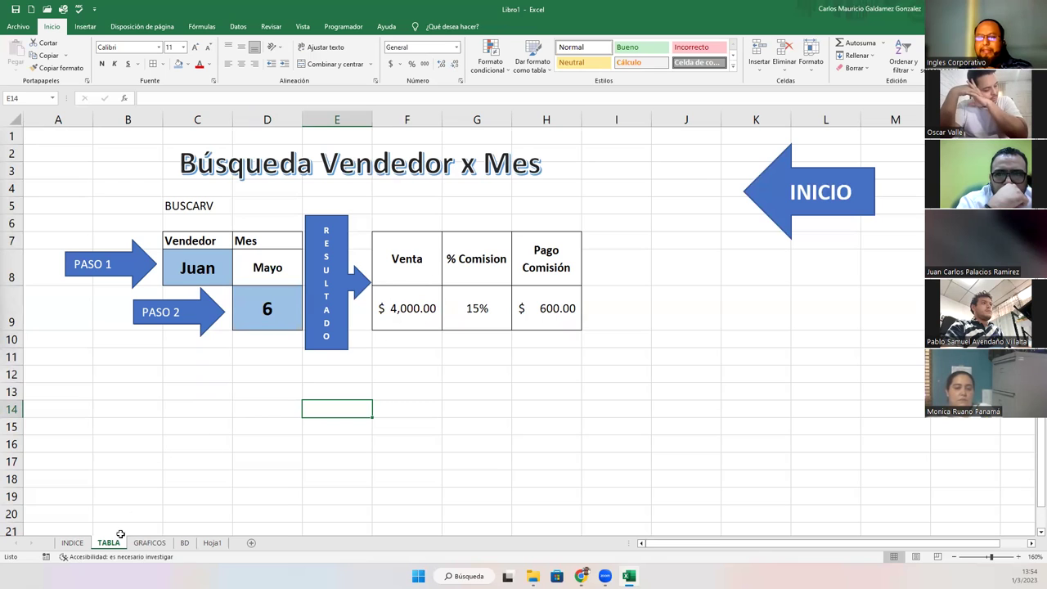
On Hoja1, highlight the BUSQUEDA DE ENERO and FEBRERO panels, then return to the INDICE sheet.
{"action": "left_click", "coordinate": [87, 544]}
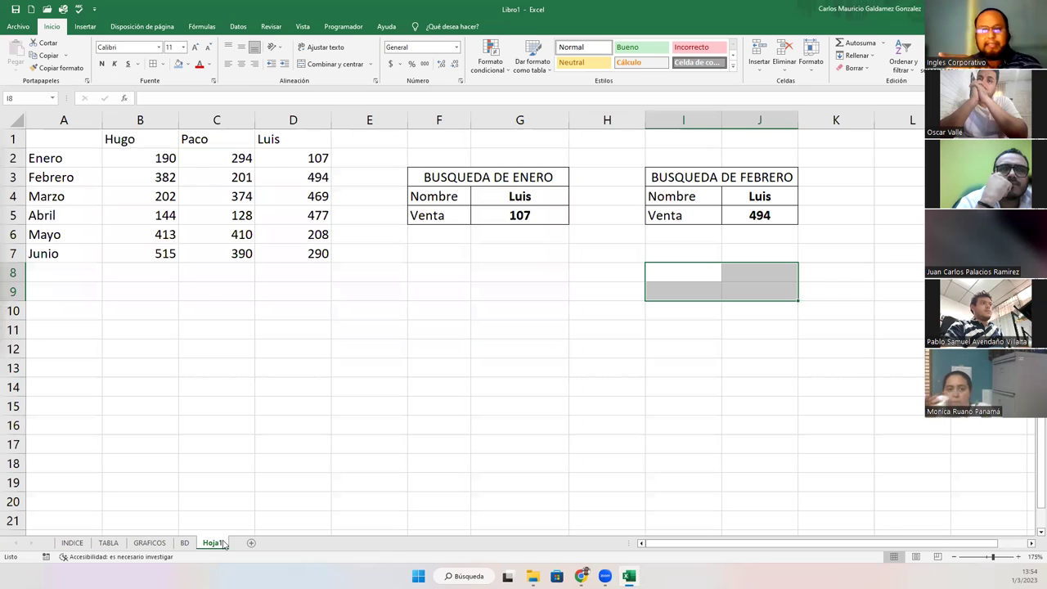
{"action": "left_click", "coordinate": [289, 247]}
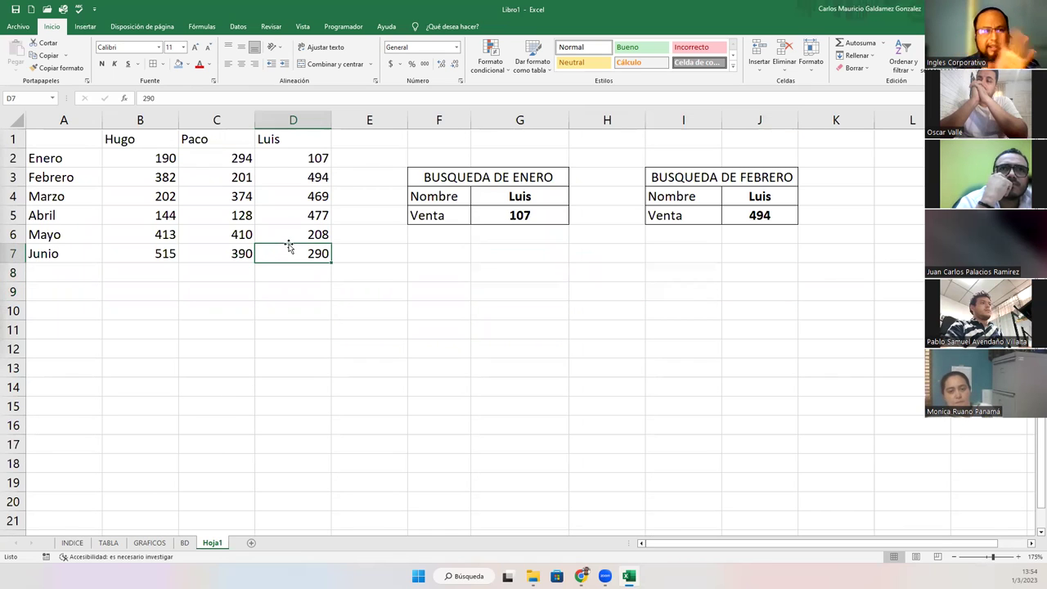
{"action": "left_click_drag", "start_coordinate": [484, 170], "coordinate": [484, 215]}
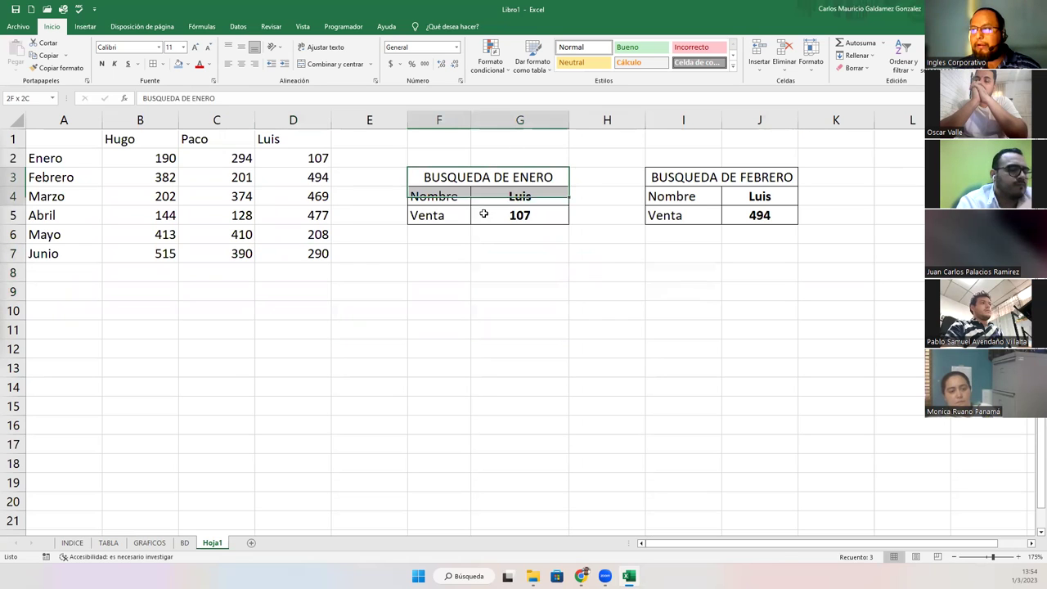
{"action": "left_click_drag", "start_coordinate": [696, 171], "coordinate": [696, 214]}
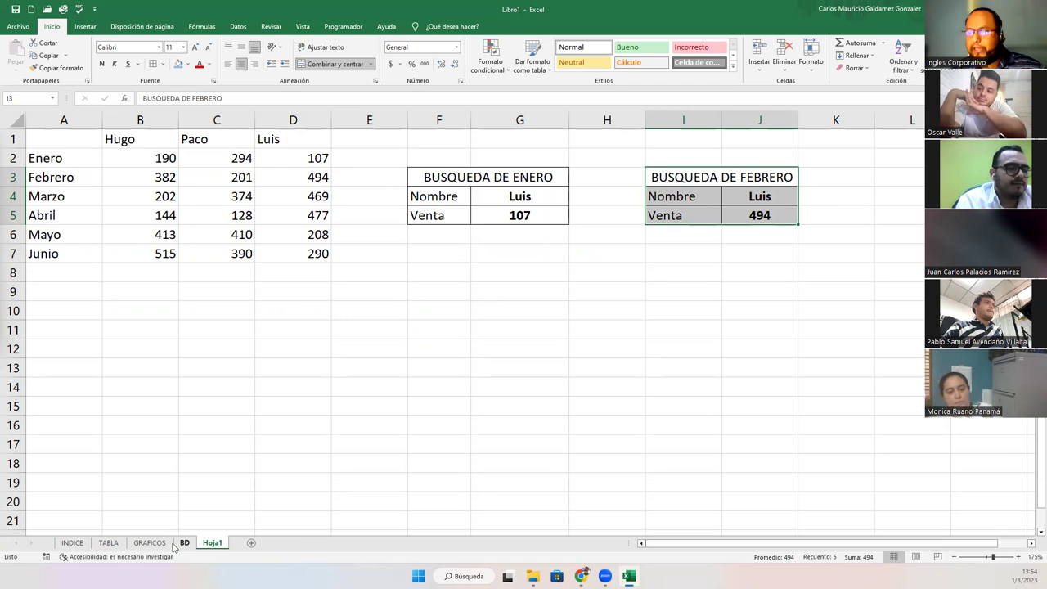
{"action": "left_click", "coordinate": [73, 543]}
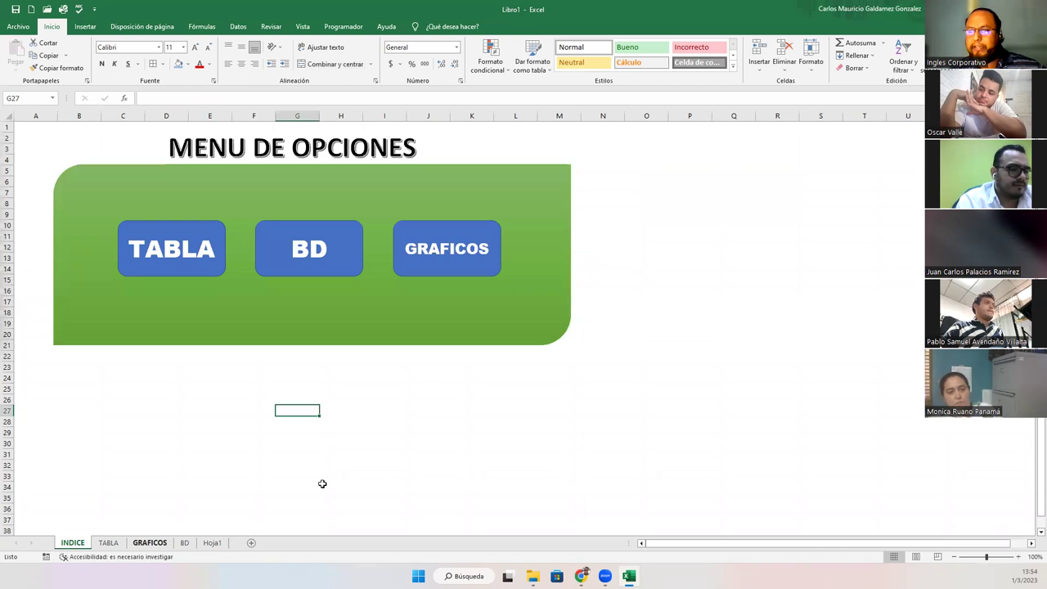
Return to the TABLA sheet and turn off its gridlines from the Vista ribbon.
{"action": "left_click", "coordinate": [108, 543]}
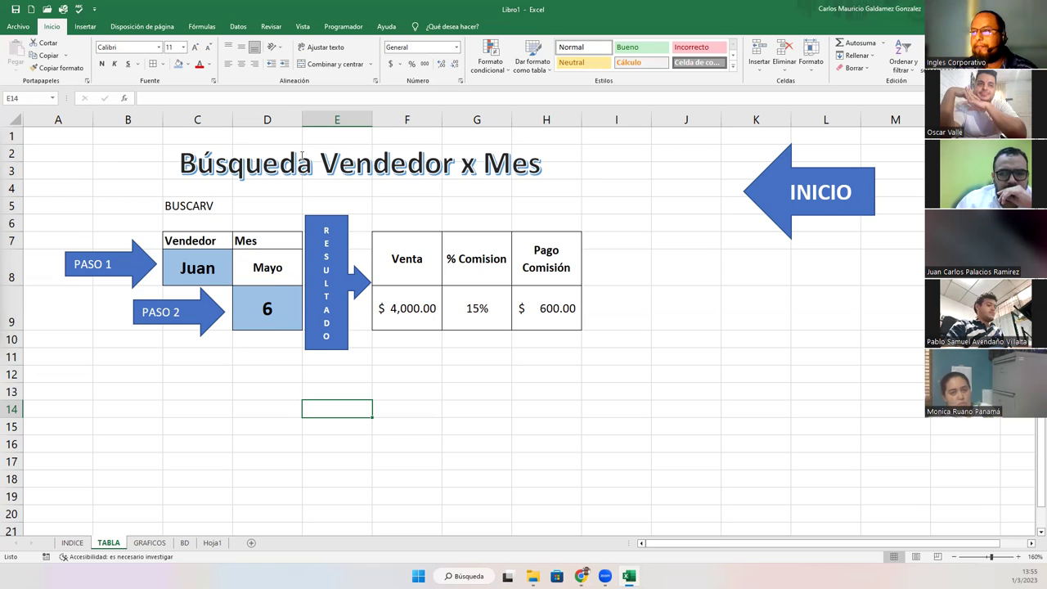
{"action": "left_click", "coordinate": [271, 203]}
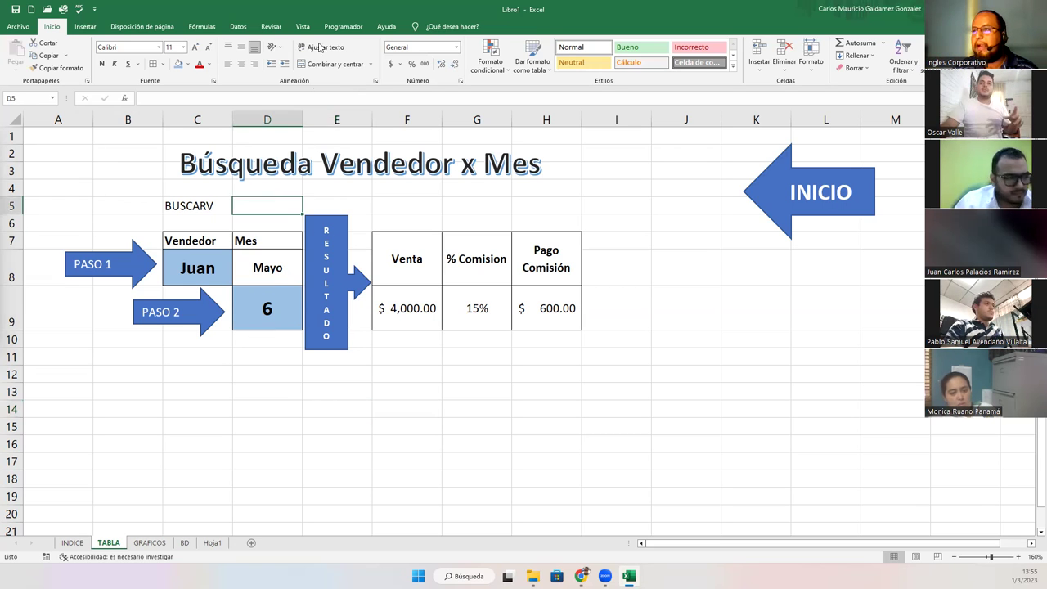
{"action": "left_click", "coordinate": [303, 26]}
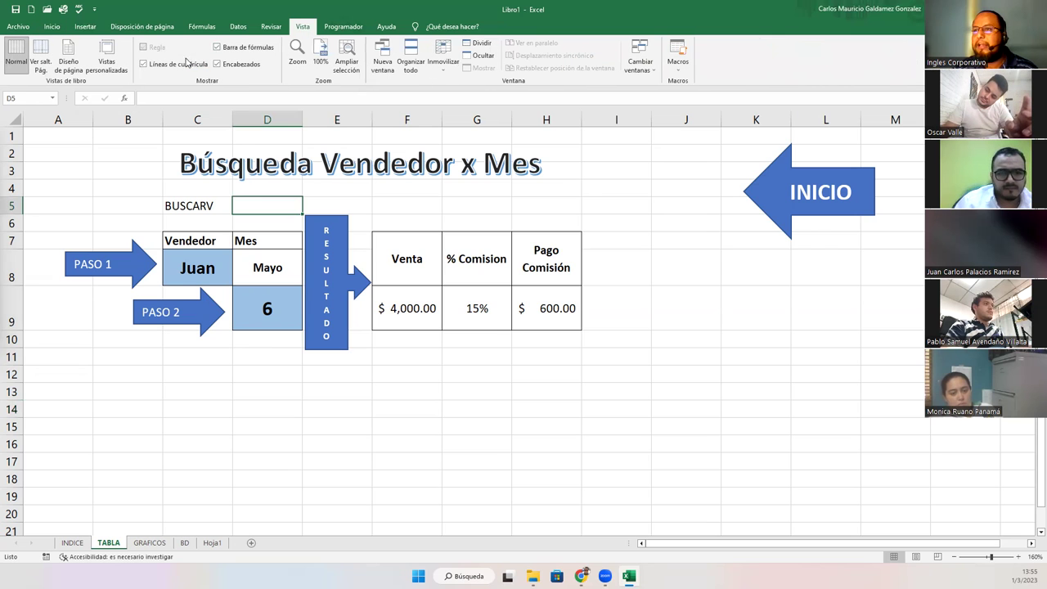
{"action": "left_click", "coordinate": [144, 63]}
{"action": "left_click", "coordinate": [110, 223]}
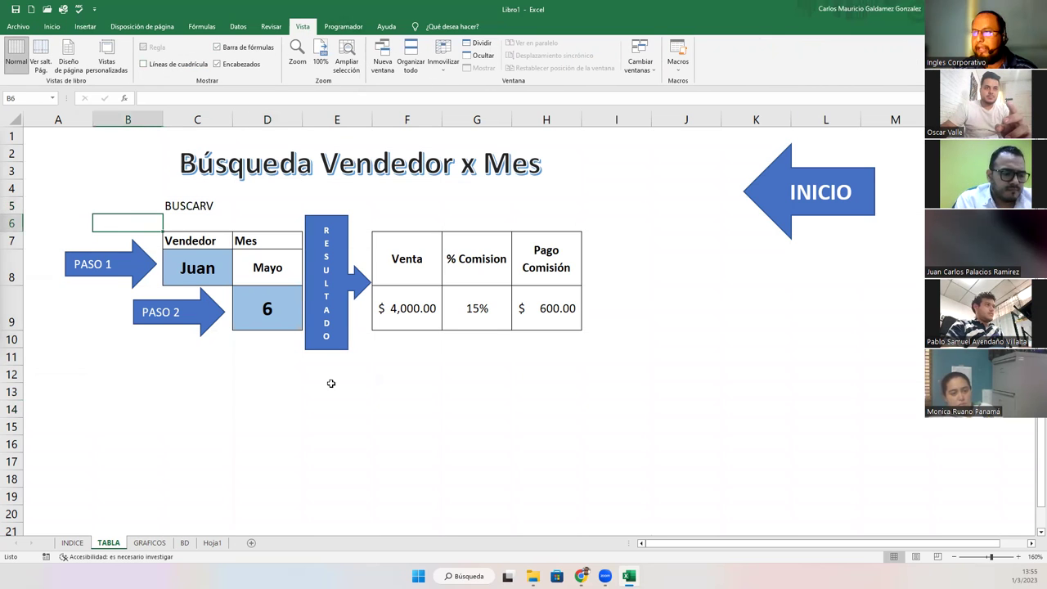
{"action": "left_click", "coordinate": [198, 270]}
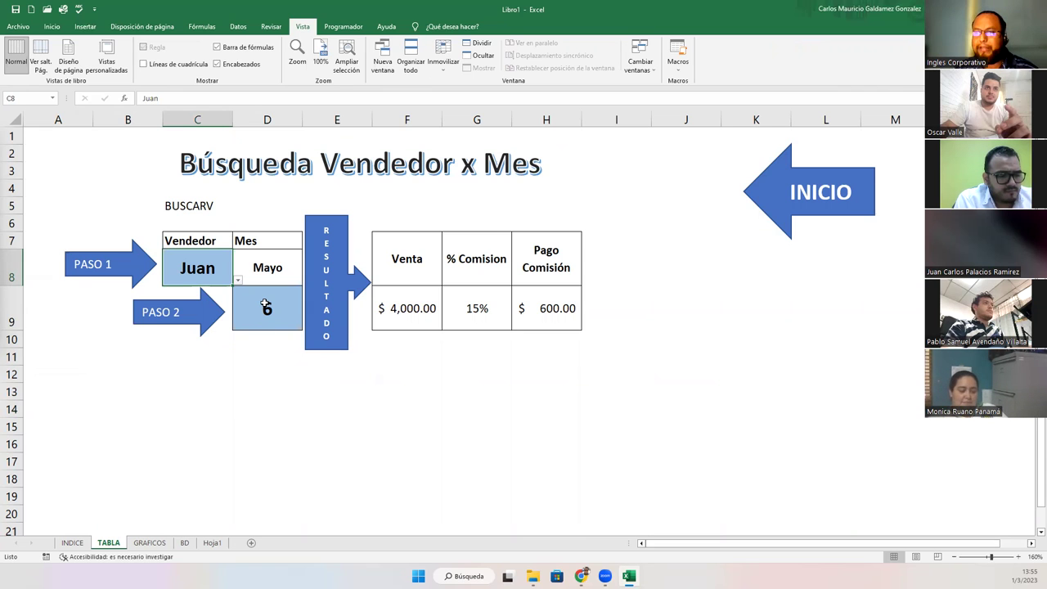
Change the C8 vendor to Luis and set the D9 month number to 2 (Enero).
{"action": "left_click", "coordinate": [257, 307]}
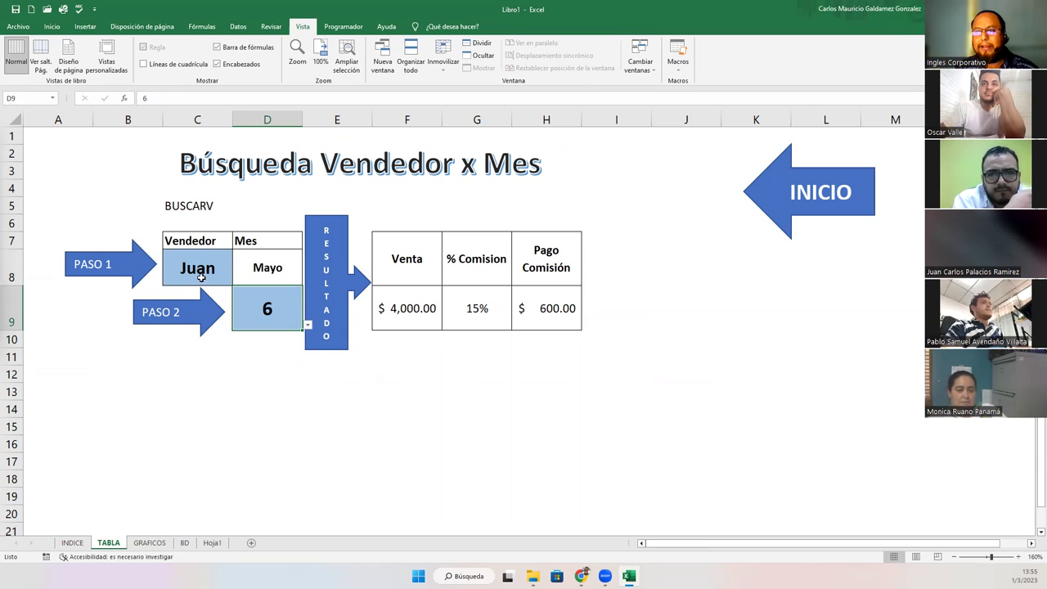
{"action": "left_click", "coordinate": [202, 273]}
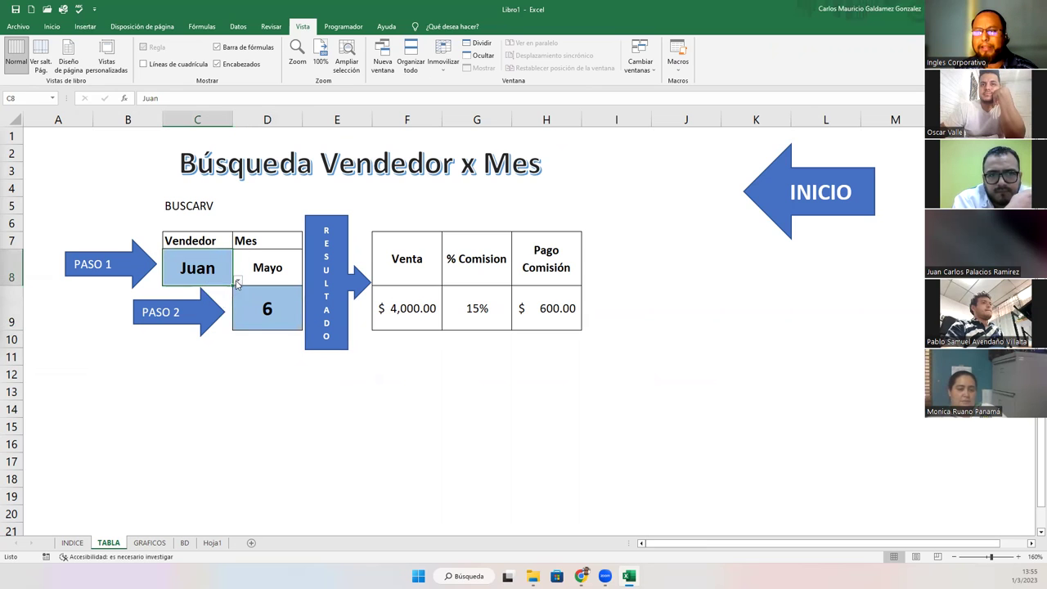
{"action": "left_click", "coordinate": [237, 282]}
{"action": "left_click", "coordinate": [203, 315]}
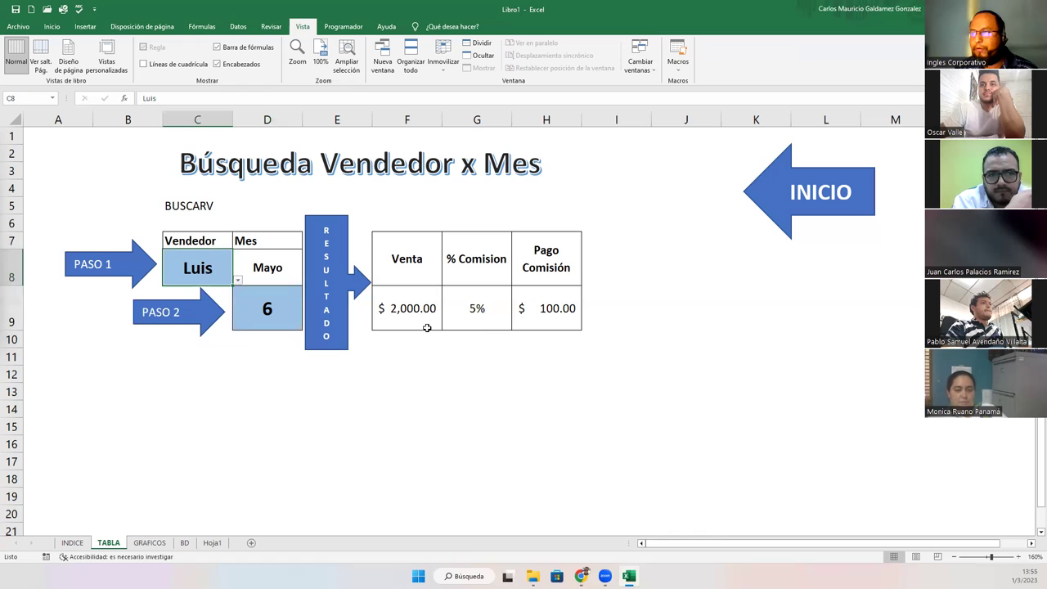
{"action": "left_click", "coordinate": [298, 321]}
{"action": "left_click", "coordinate": [308, 325]}
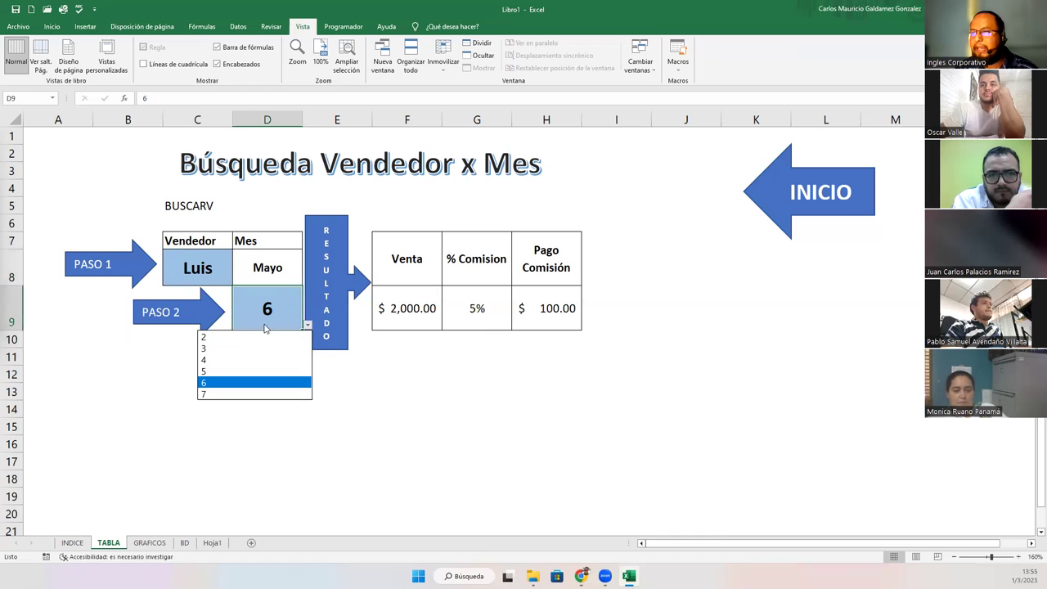
{"action": "left_click", "coordinate": [261, 341]}
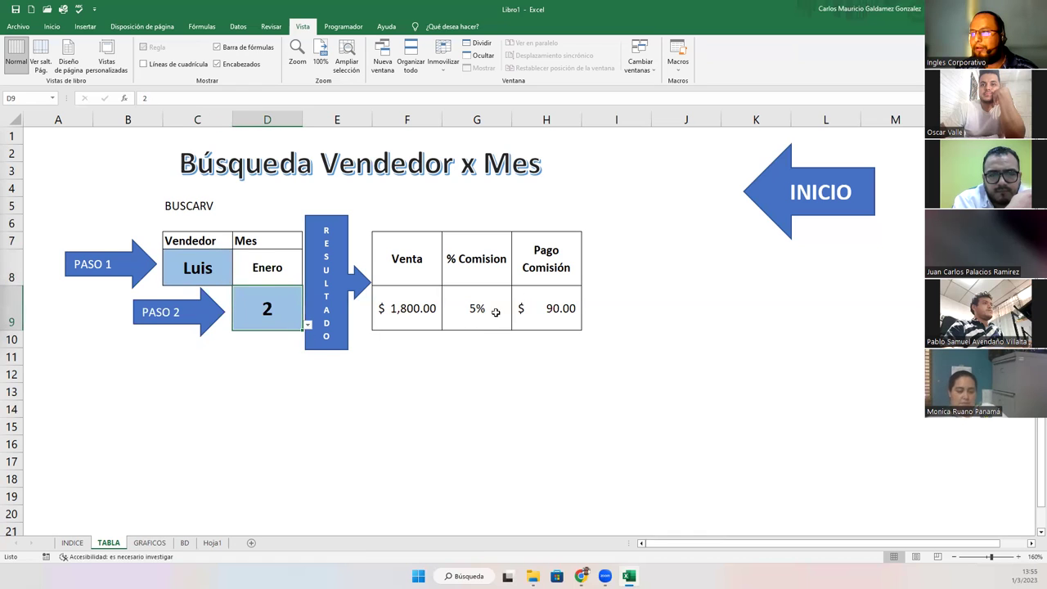
Step the month number through 3, 4, 5 and 6, ending on 7 (Junio).
{"action": "left_click", "coordinate": [308, 325]}
{"action": "left_click", "coordinate": [248, 348]}
{"action": "left_click", "coordinate": [308, 326]}
{"action": "left_click", "coordinate": [254, 356]}
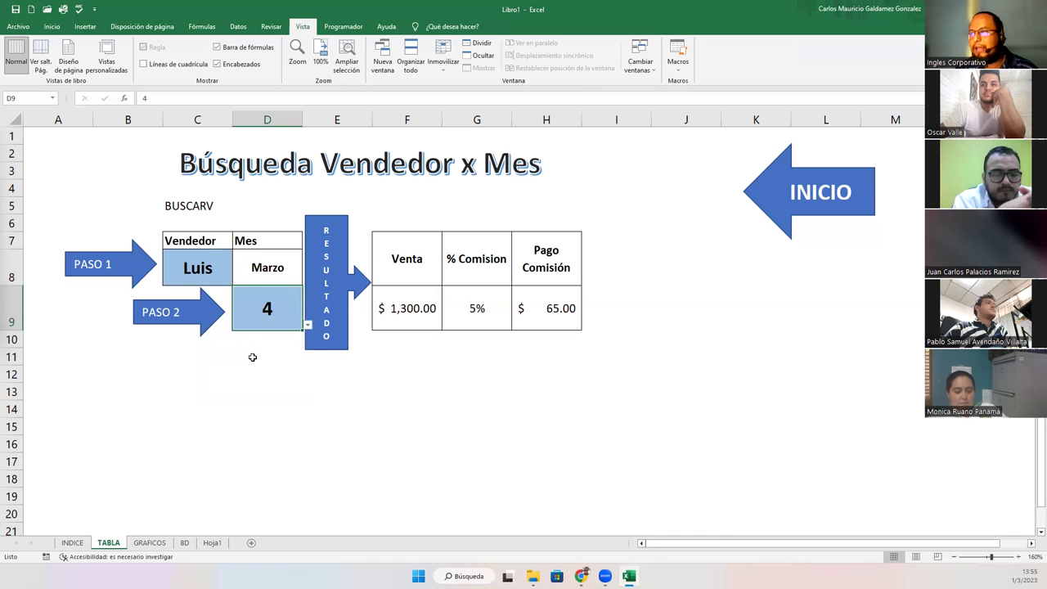
{"action": "left_click", "coordinate": [312, 325]}
{"action": "left_click", "coordinate": [308, 326]}
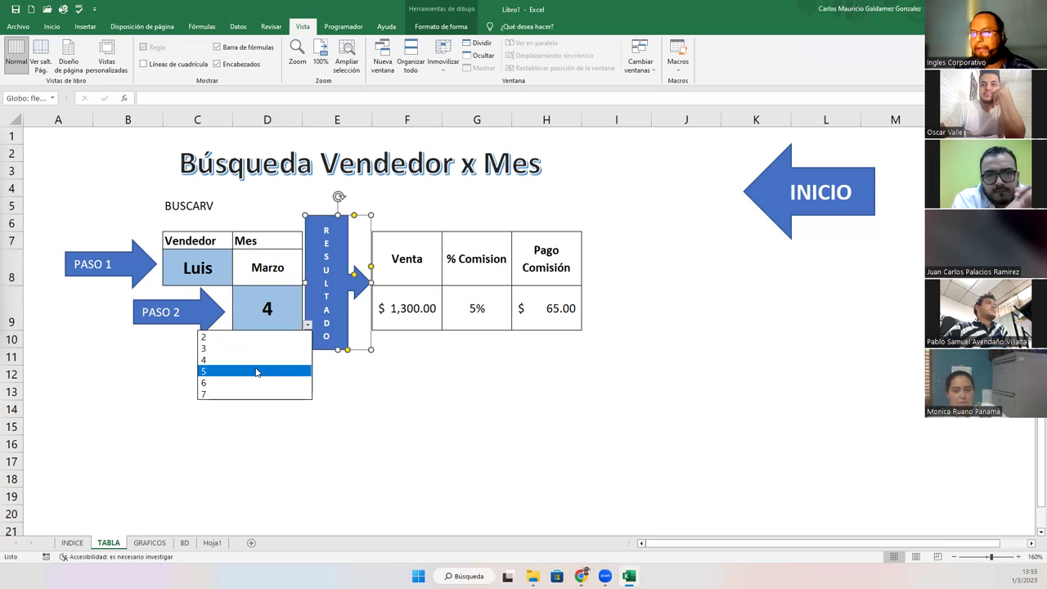
{"action": "left_click", "coordinate": [256, 373]}
{"action": "left_click", "coordinate": [269, 319]}
{"action": "left_click", "coordinate": [308, 326]}
{"action": "left_click", "coordinate": [237, 389]}
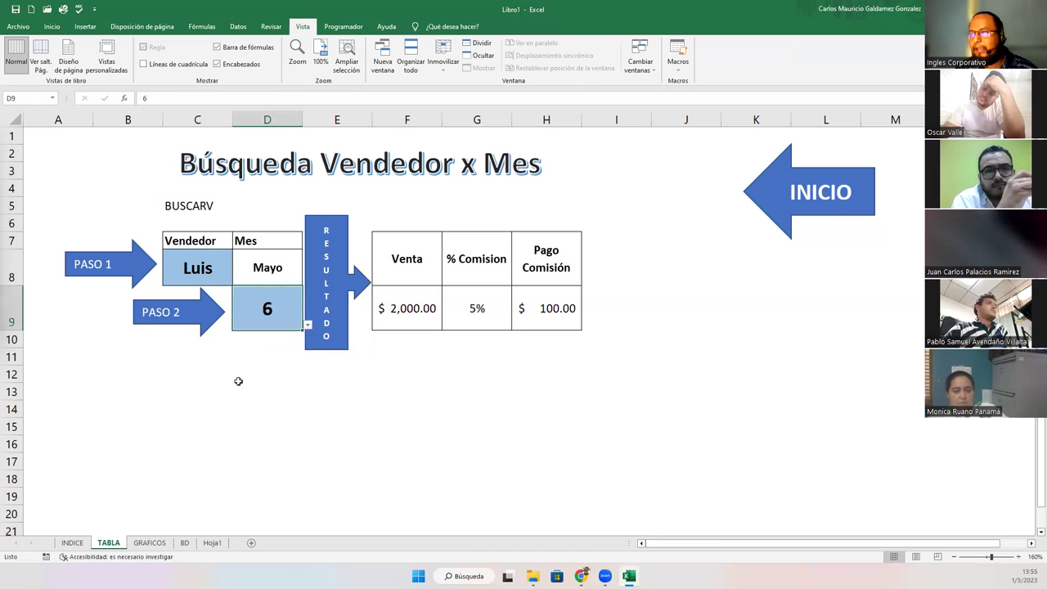
{"action": "left_click", "coordinate": [308, 326]}
{"action": "left_click", "coordinate": [250, 389]}
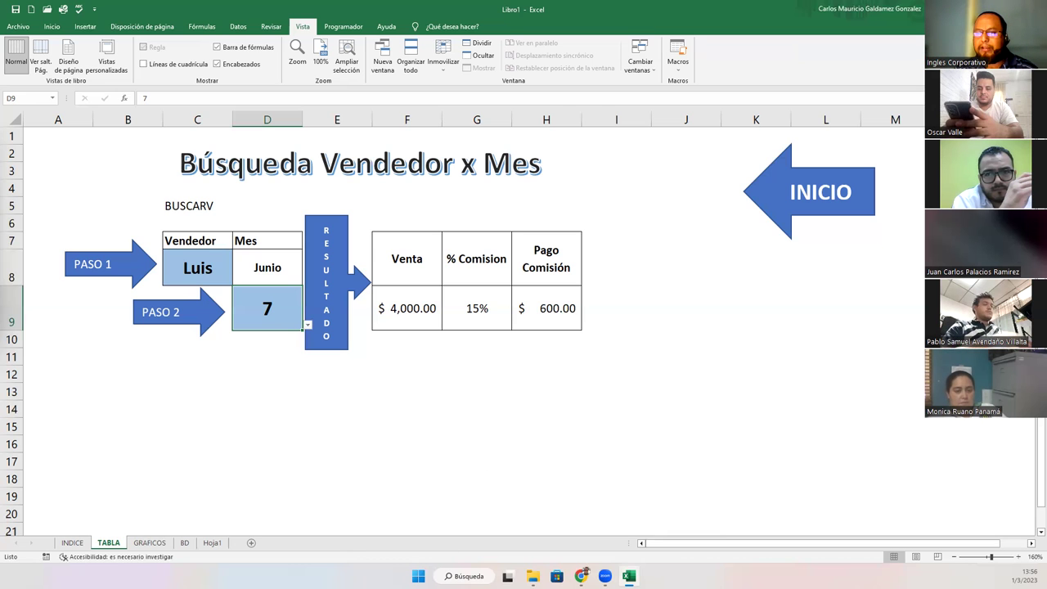
{"action": "left_click", "coordinate": [185, 543]}
{"action": "left_click", "coordinate": [149, 257]}
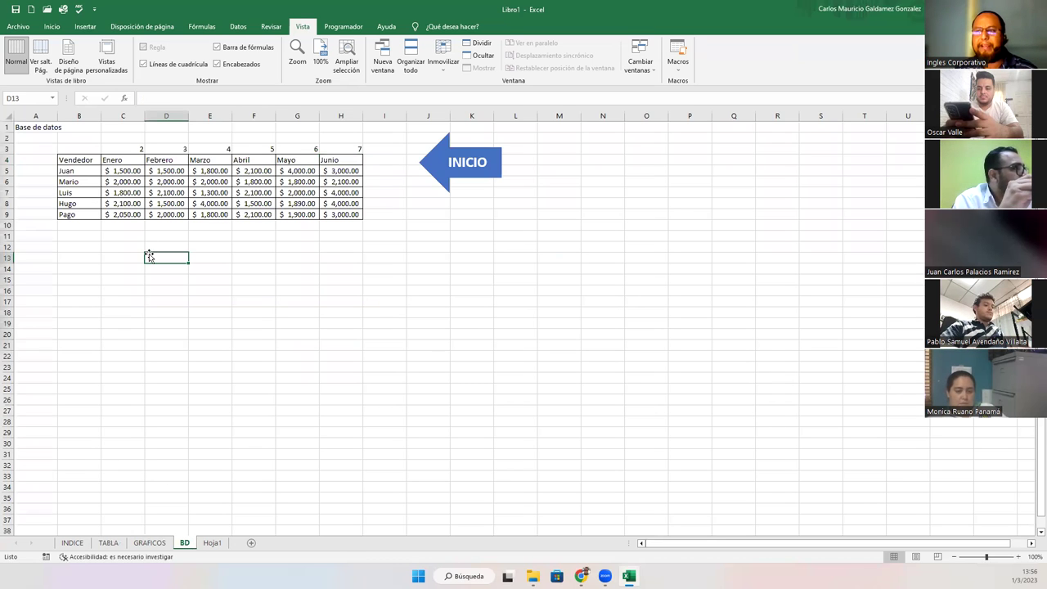
{"action": "scroll", "coordinate": [147, 253], "scroll_direction": "up", "scroll_amount": 3}
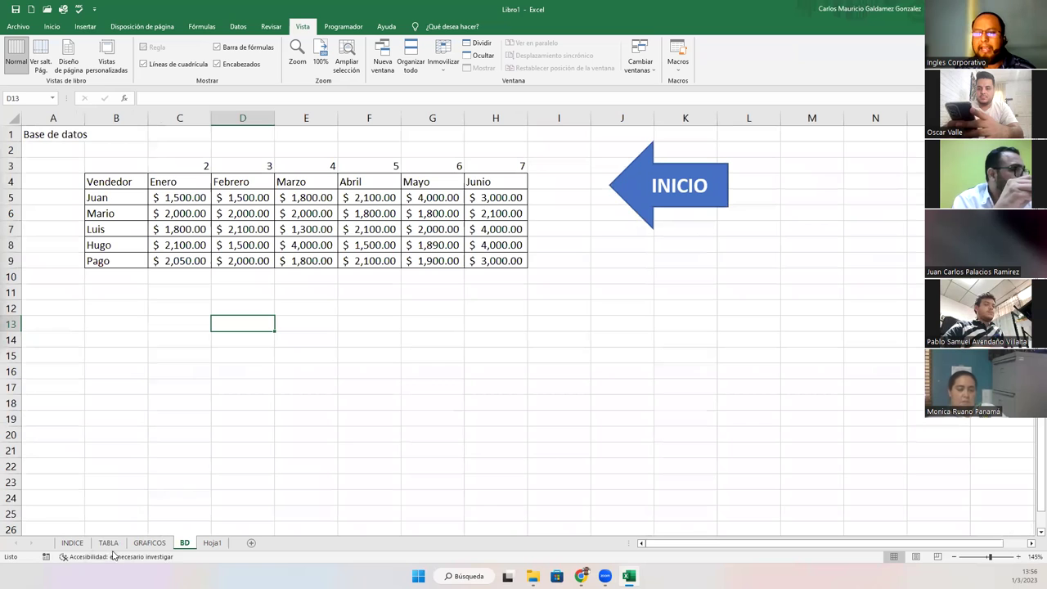
{"action": "left_click", "coordinate": [110, 543]}
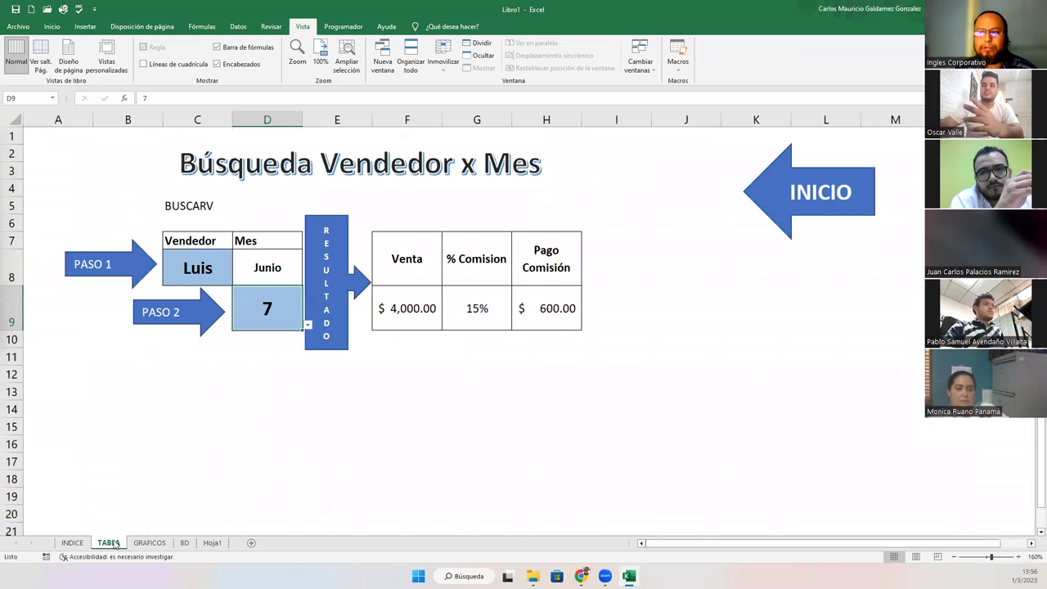
{"action": "left_click", "coordinate": [180, 266]}
{"action": "left_click", "coordinate": [268, 310]}
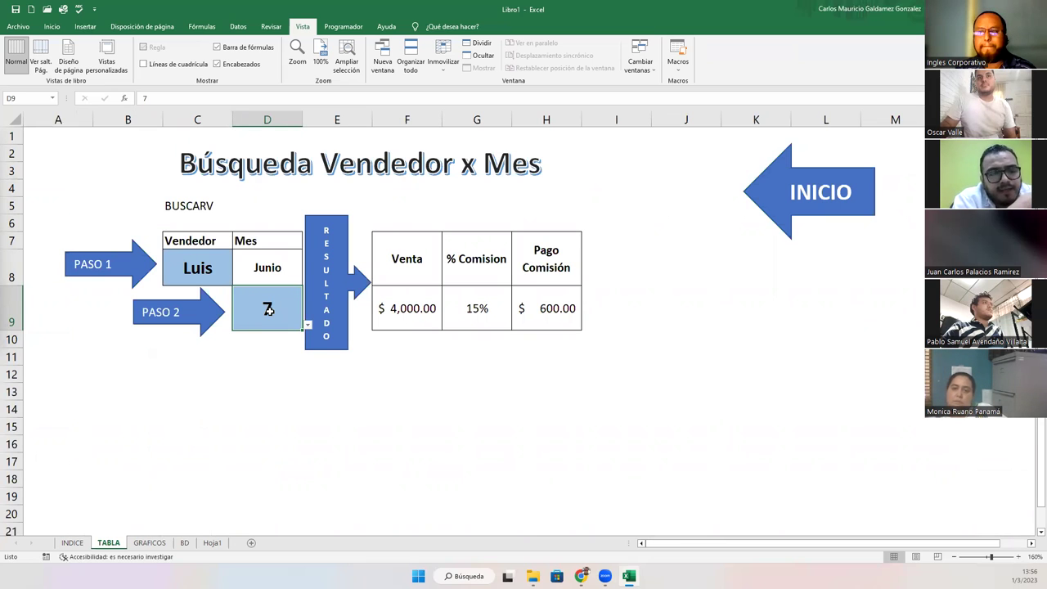
{"action": "left_click", "coordinate": [221, 358]}
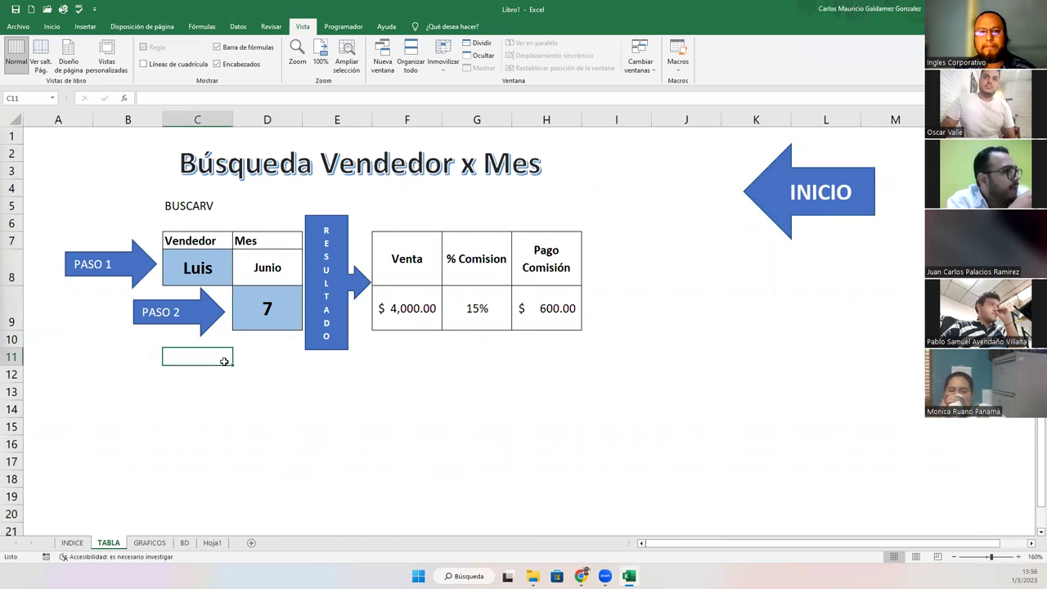
{"action": "left_click", "coordinate": [211, 544]}
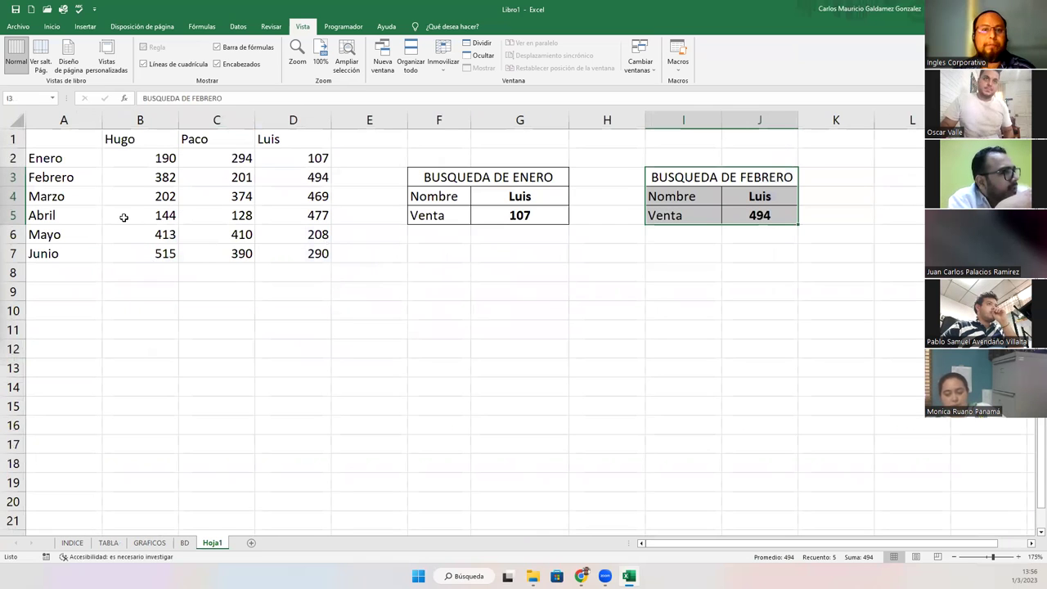
{"action": "left_click", "coordinate": [160, 198]}
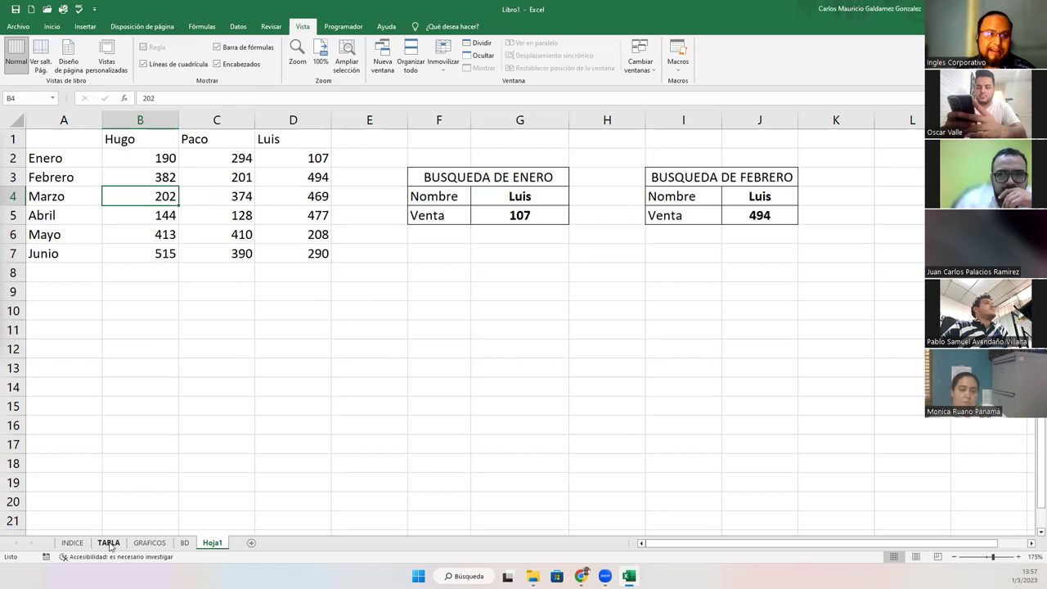
Review the TABLA sheet and BD data B4:H9, then start renaming Hoja1 to 'Ejercicio 0'.
{"action": "left_click", "coordinate": [110, 544]}
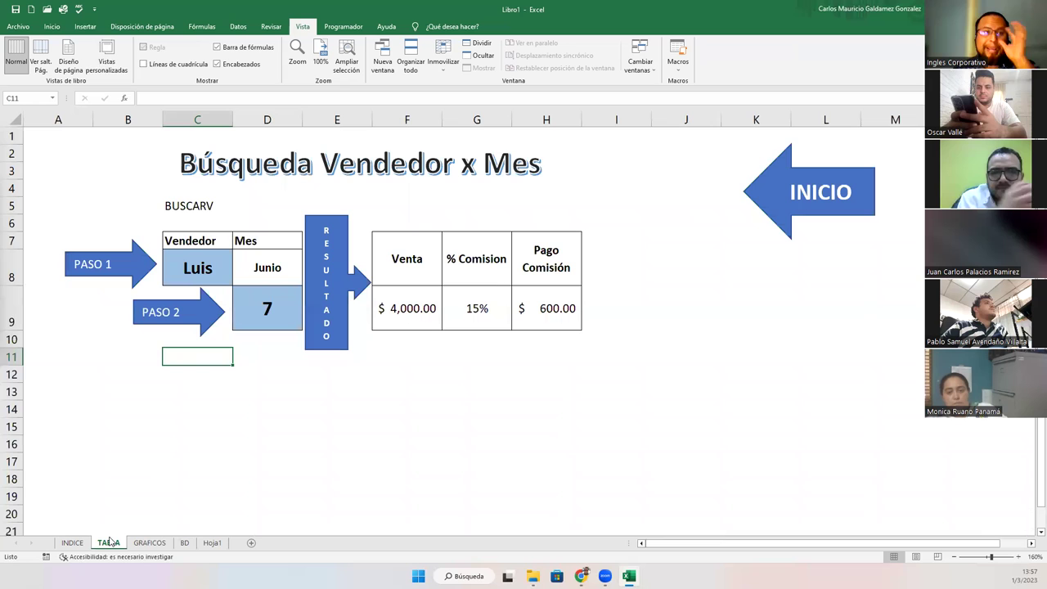
{"action": "left_click", "coordinate": [184, 543]}
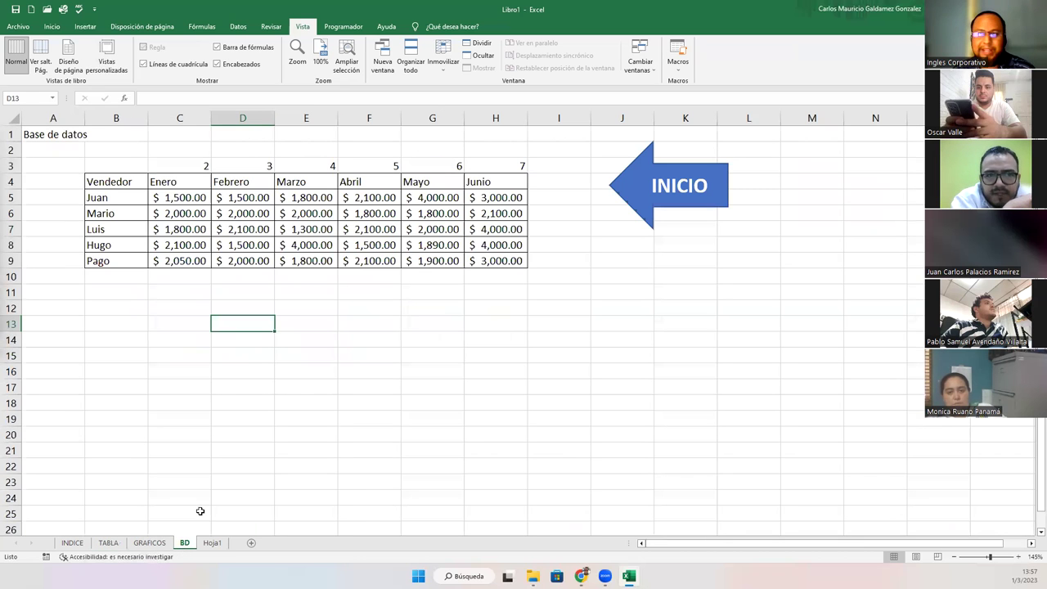
{"action": "left_click_drag", "start_coordinate": [130, 180], "coordinate": [491, 263]}
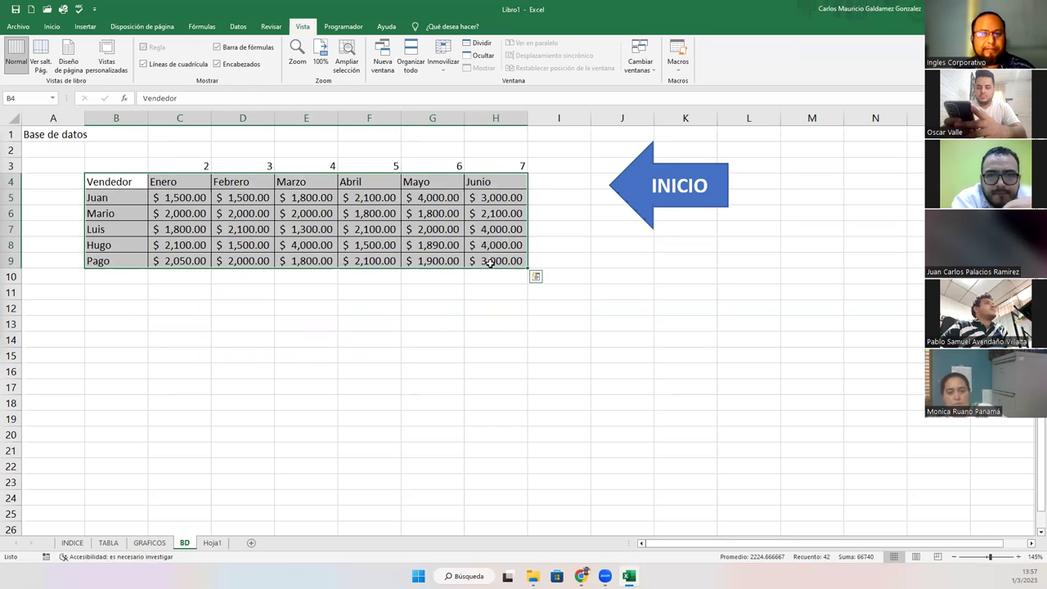
{"action": "left_click_drag", "start_coordinate": [115, 183], "coordinate": [475, 262]}
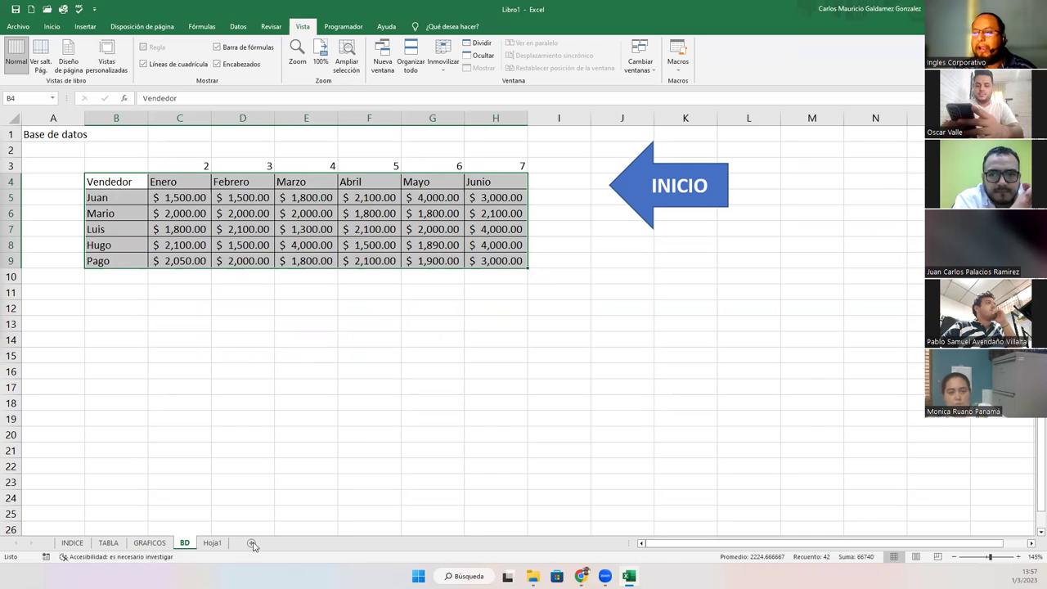
{"action": "left_click", "coordinate": [214, 543]}
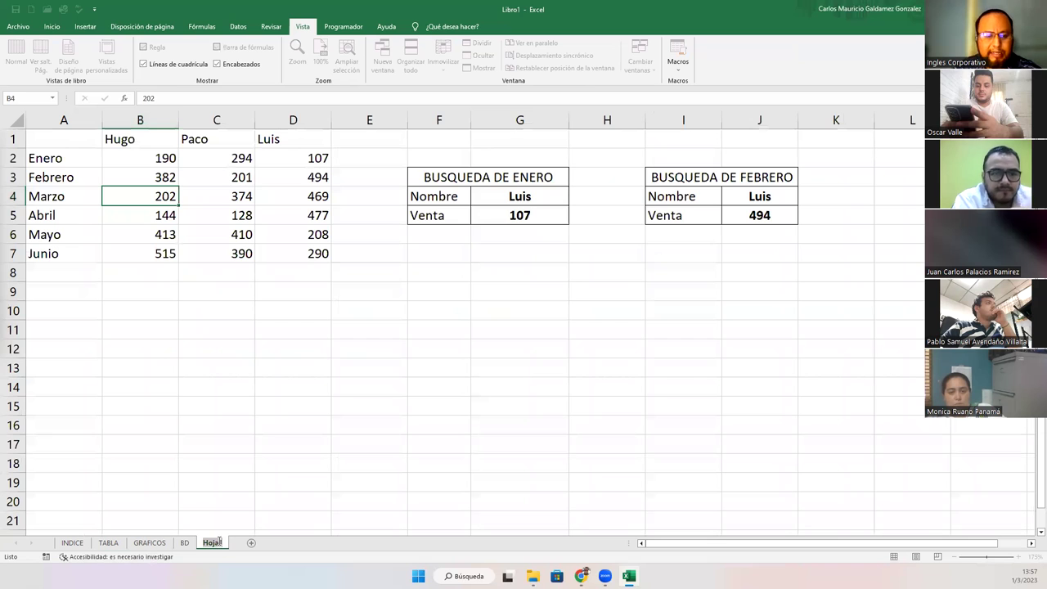
{"action": "type", "text": "Ejercicio"}
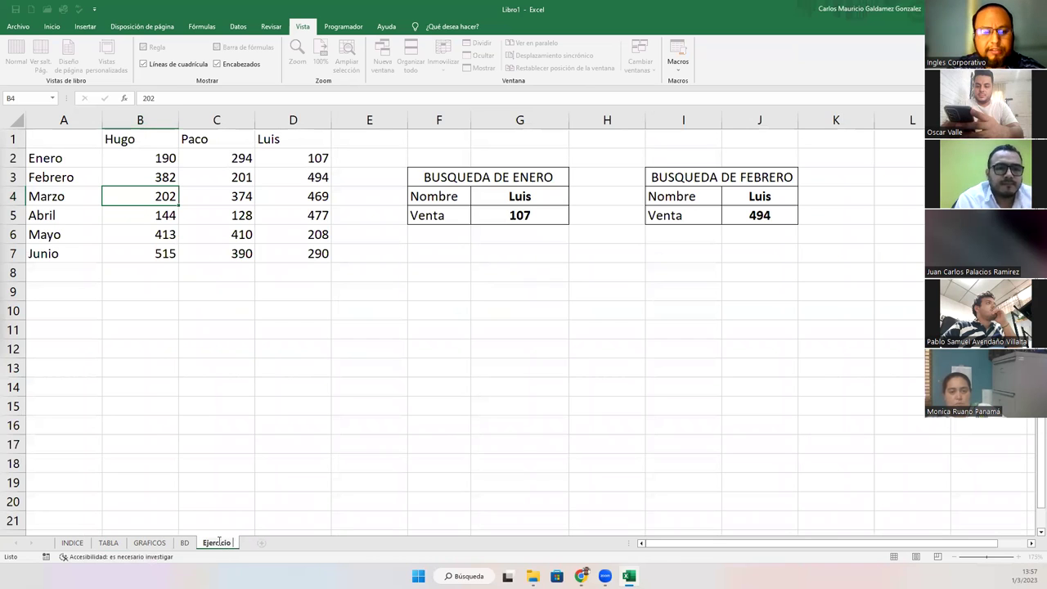
{"action": "type", "text": " 08"}
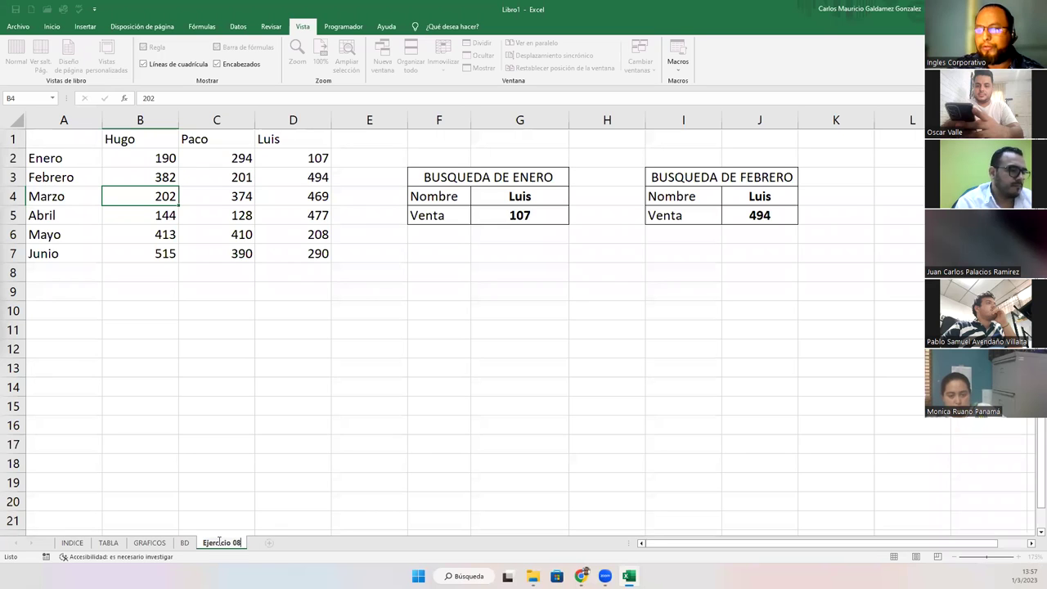
Finish naming the sheet Ejercicio 08 and mark out the empty area below the tables.
{"action": "key", "text": "Return"}
{"action": "left_click", "coordinate": [265, 290]}
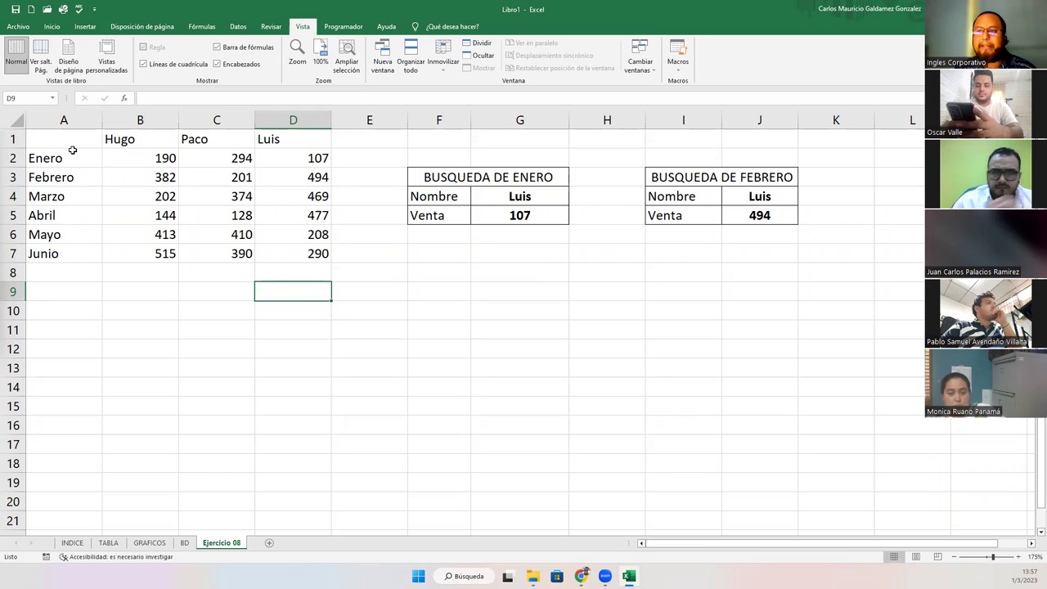
{"action": "left_click_drag", "start_coordinate": [59, 143], "coordinate": [713, 248]}
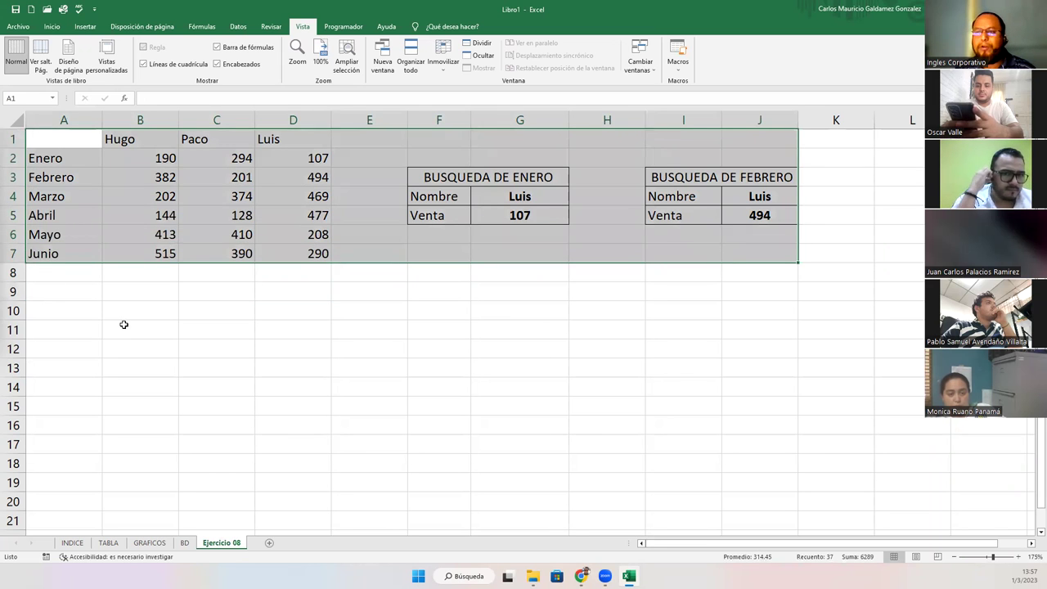
{"action": "left_click_drag", "start_coordinate": [49, 310], "coordinate": [456, 395]}
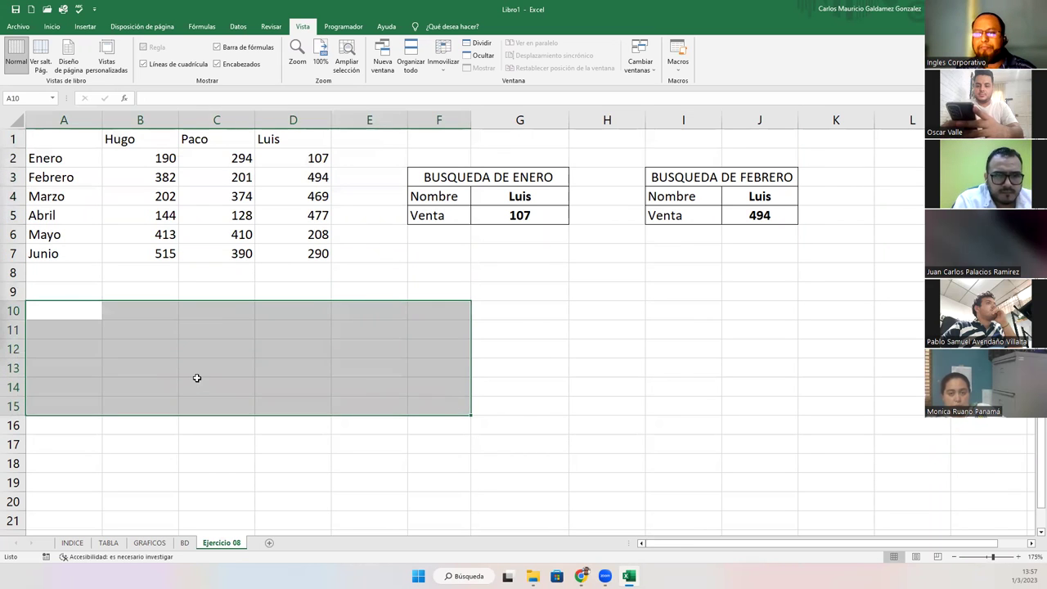
{"action": "left_click", "coordinate": [194, 378]}
Type the header 'Primer Trimestr' in B10, then erase it.
{"action": "left_click", "coordinate": [68, 332]}
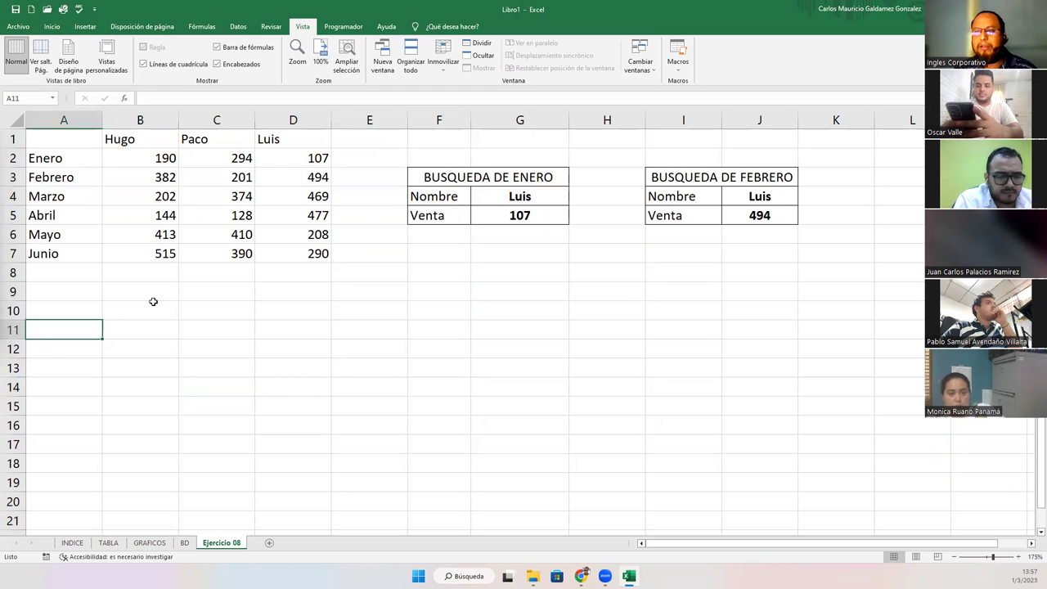
{"action": "left_click", "coordinate": [136, 312]}
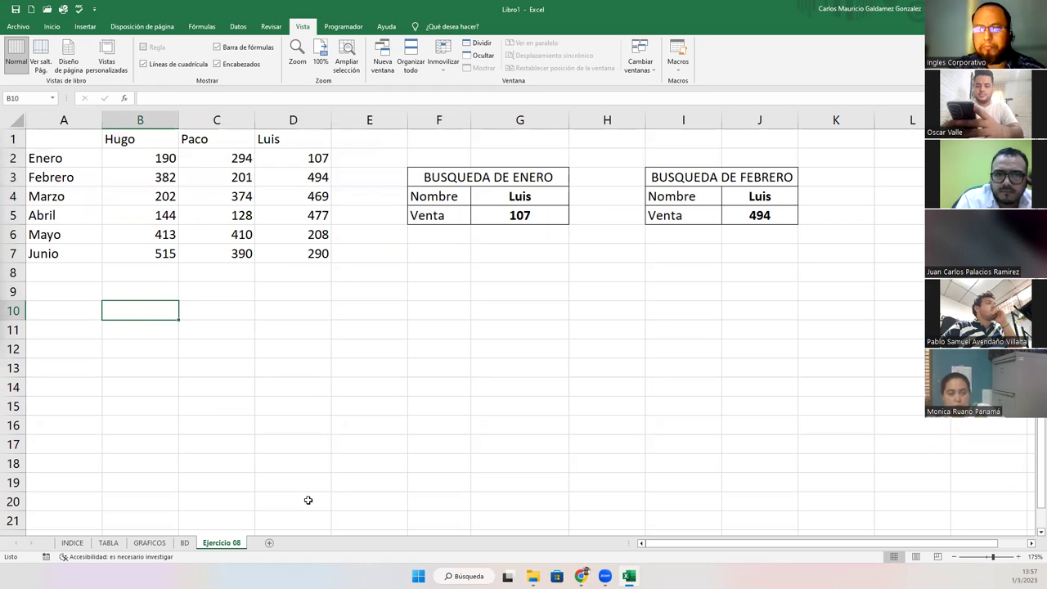
{"action": "type", "text": "Primer Trimestr"}
{"action": "key", "text": "BackSpace"}
{"action": "key", "text": "BackSpace"}
{"action": "key", "text": "BackSpace"}
{"action": "key", "text": "BackSpace"}
{"action": "key", "text": "BackSpace"}
{"action": "key", "text": "BackSpace"}
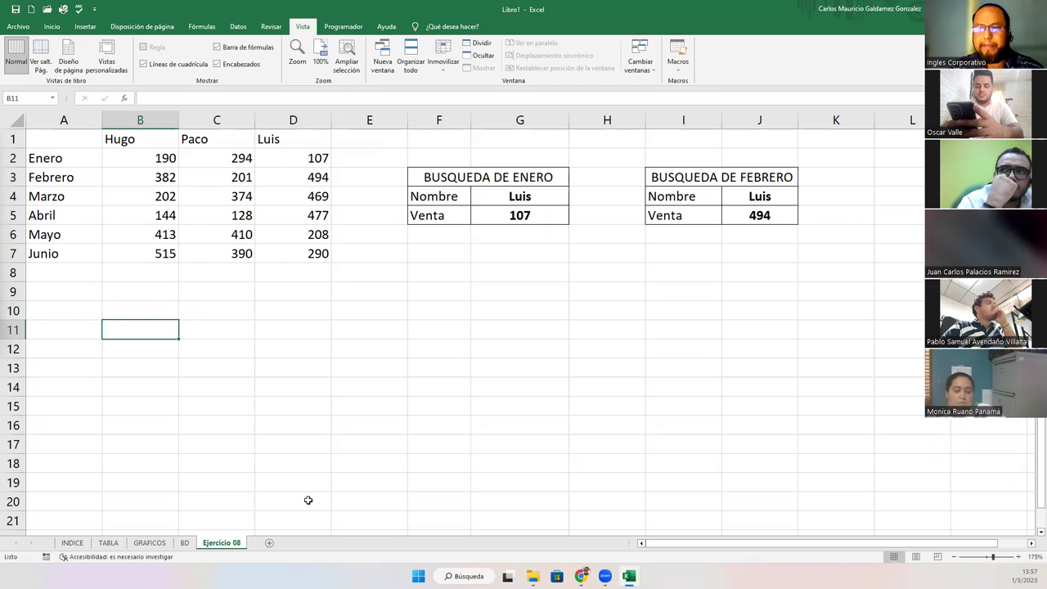
Create headers Actividad 1 through Actividad 5 in B10:F10 and widen column F to fit.
{"action": "type", "text": "Actividad 1"}
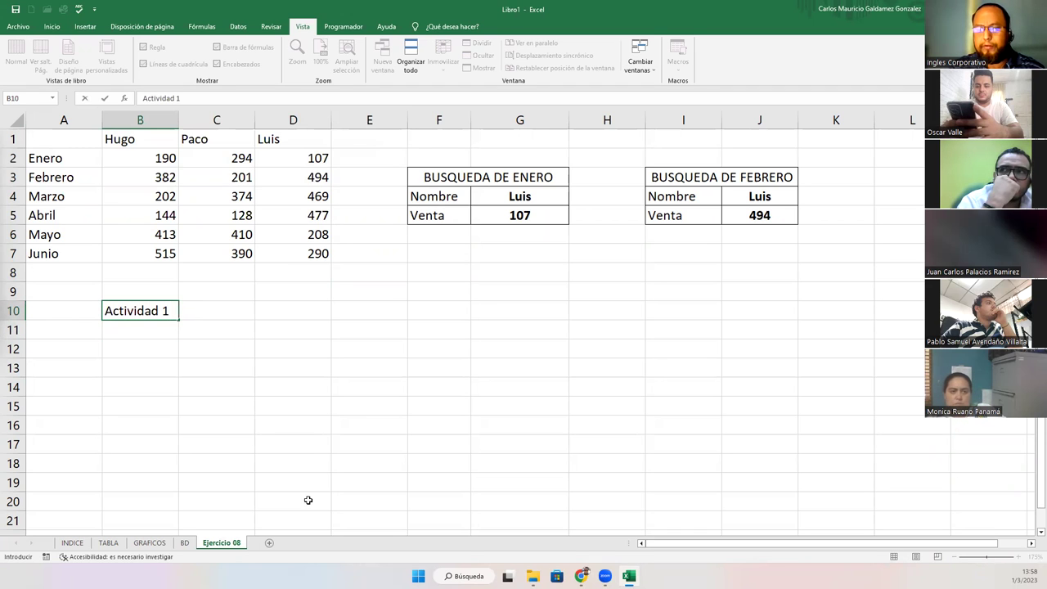
{"action": "key", "text": "ctrl+Return"}
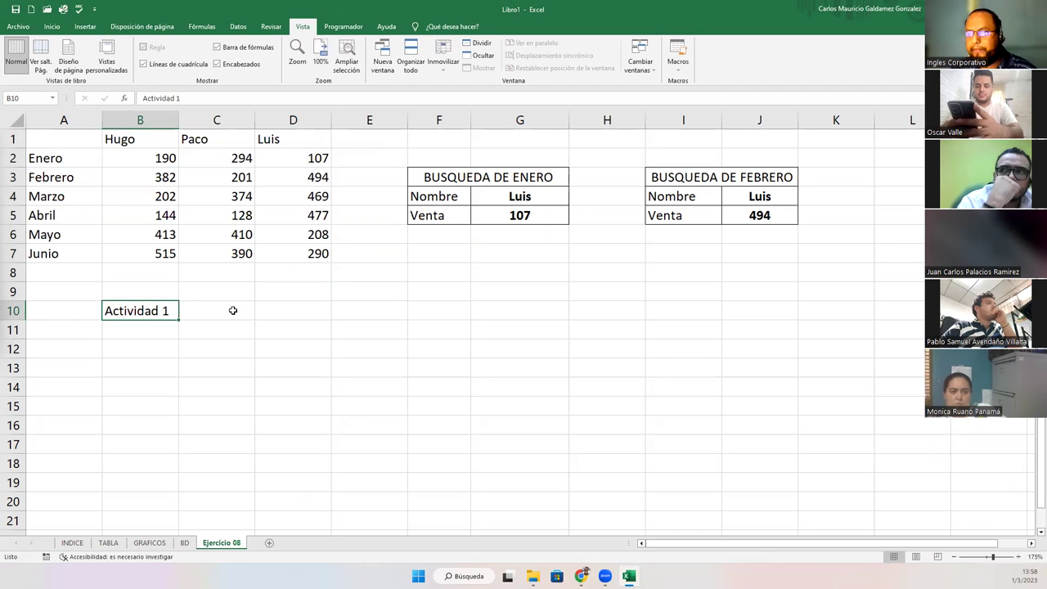
{"action": "left_click_drag", "start_coordinate": [177, 319], "coordinate": [452, 316]}
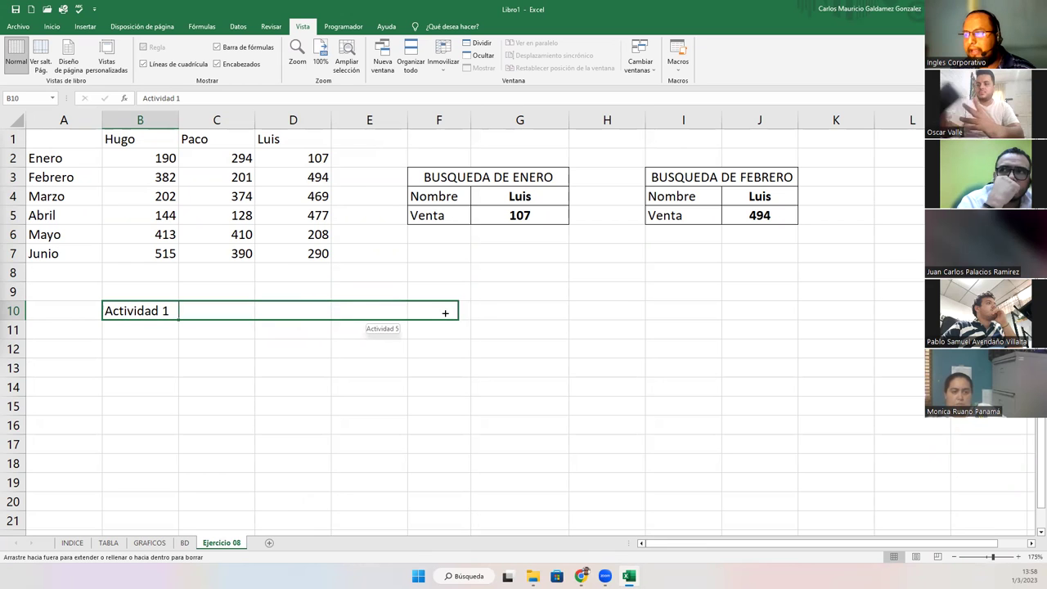
{"action": "double_click", "coordinate": [471, 120]}
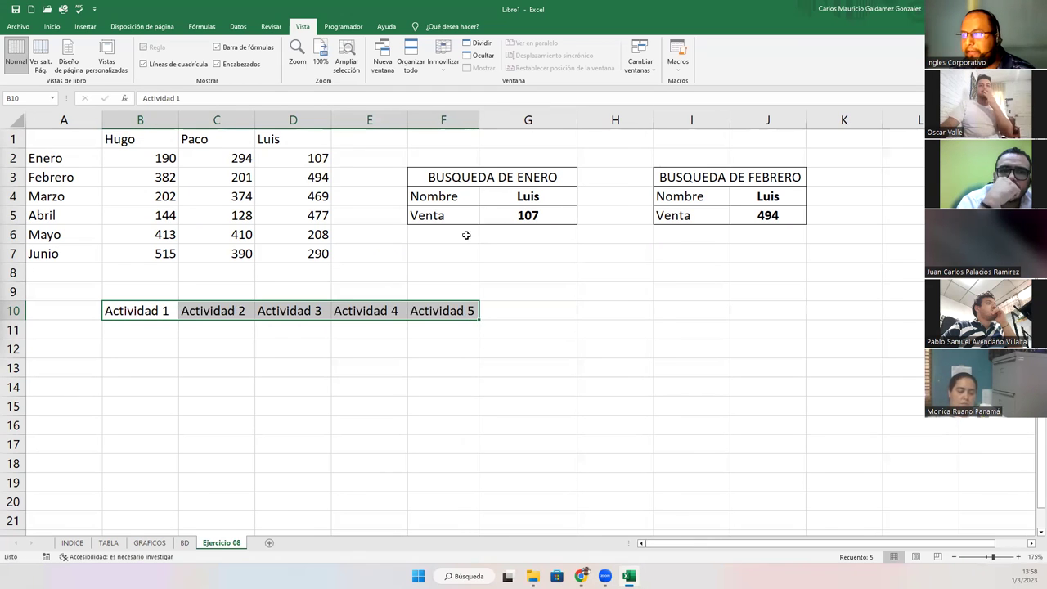
Add the Alumno header in A10 and enter the first three student names, including Pedro.
{"action": "left_click", "coordinate": [62, 324]}
{"action": "key", "text": "Up"}
{"action": "type", "text": "Alumno"}
{"action": "key", "text": "Return"}
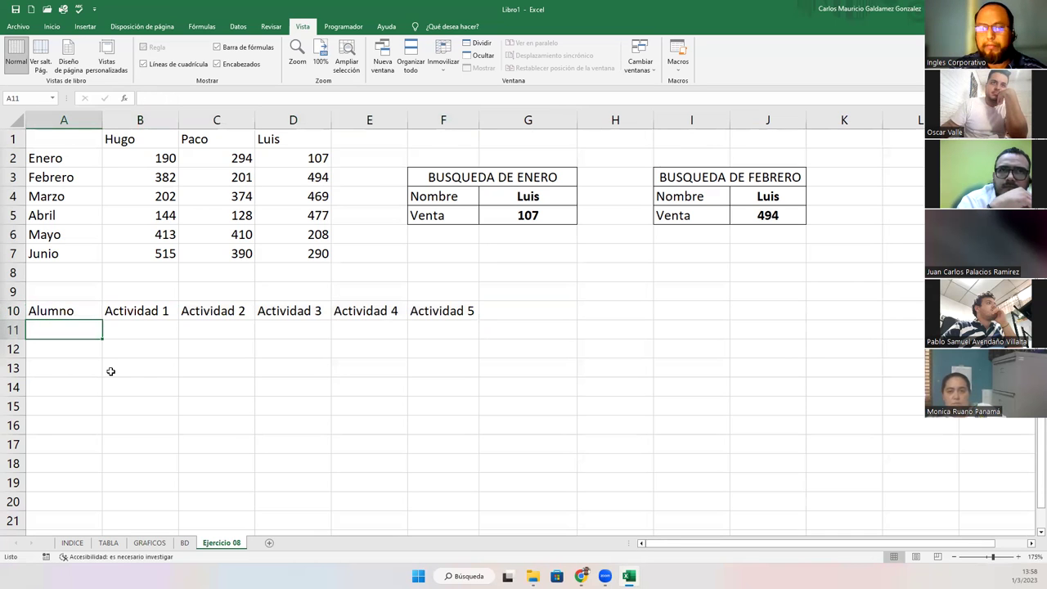
{"action": "type", "text": "Juan"}
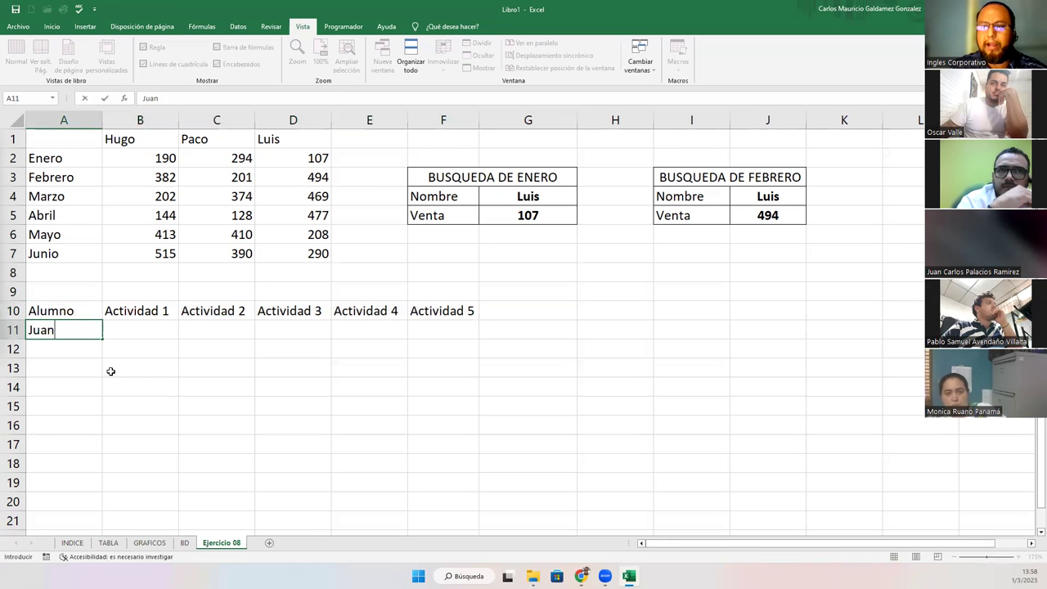
{"action": "key", "text": "Return"}
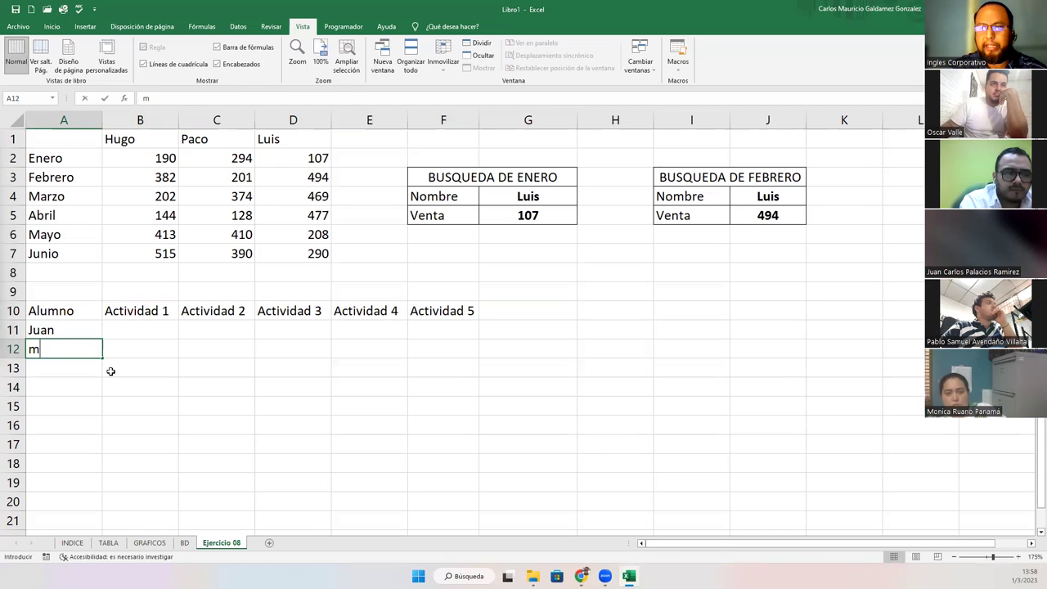
{"action": "key", "text": "BackSpace"}
{"action": "type", "text": "aria"}
{"action": "key", "text": "Return"}
{"action": "type", "text": "Pedro"}
{"action": "key", "text": "Return"}
Enter Jonas, Lucas and Marcos, replacing a duplicate Pedro, plus a final name in A17.
{"action": "type", "text": "Jonas"}
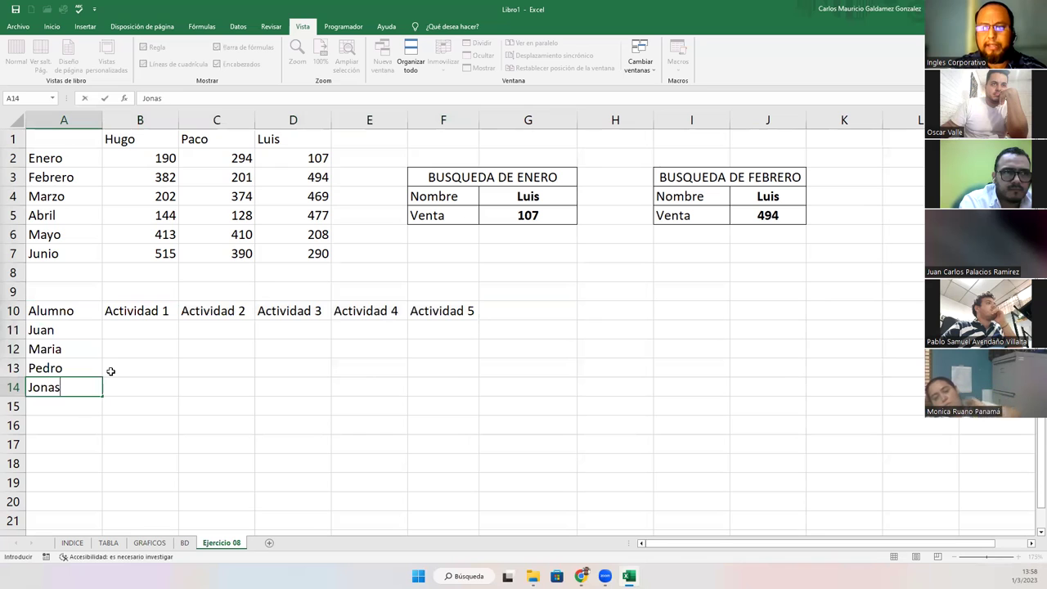
{"action": "key", "text": "Return"}
{"action": "type", "text": "Lucas"}
{"action": "key", "text": "Return"}
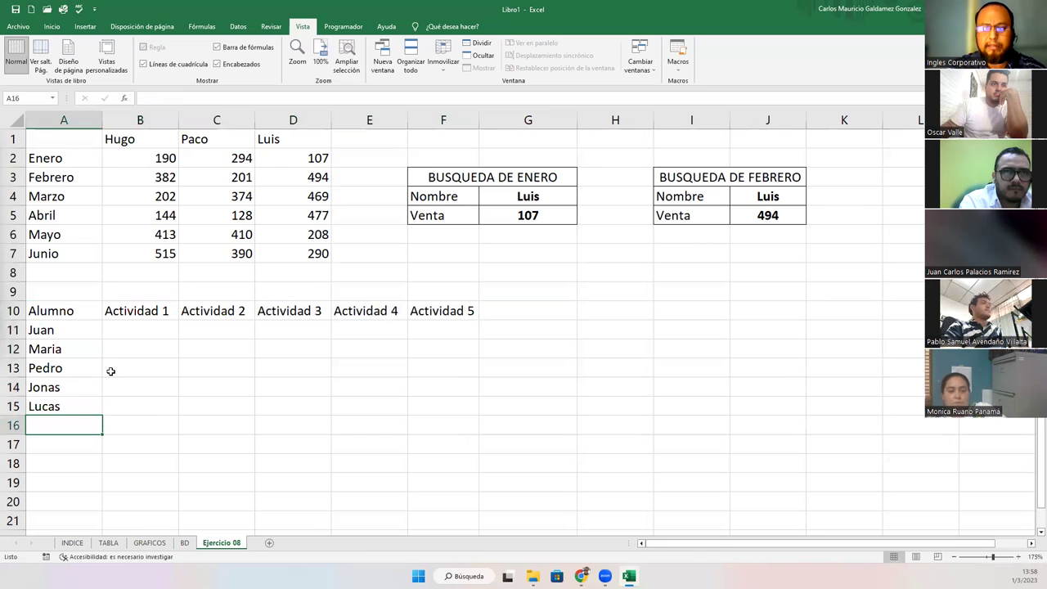
{"action": "type", "text": "Pedro"}
{"action": "key", "text": "Return"}
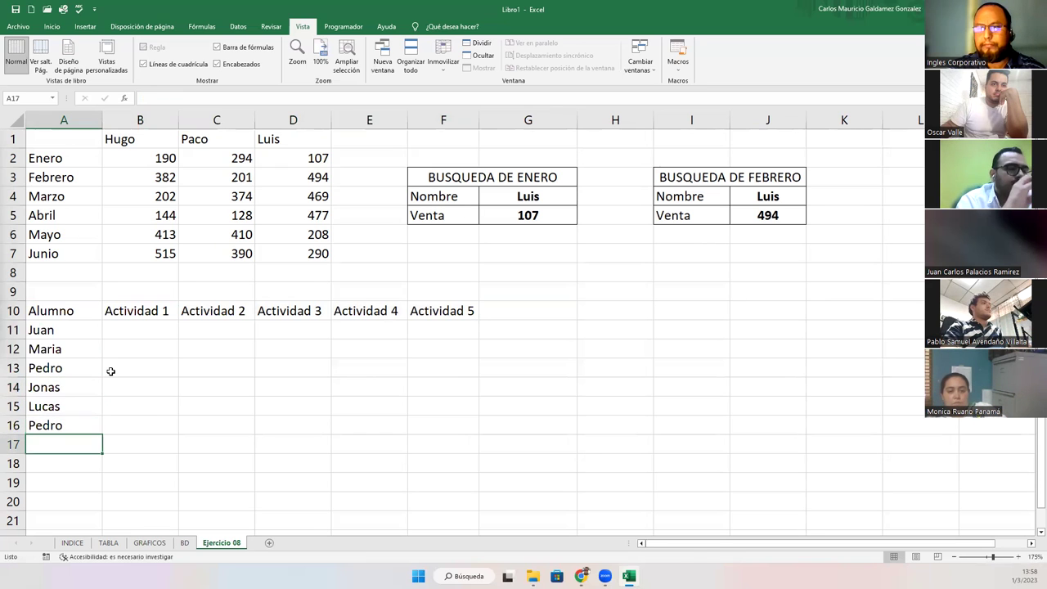
{"action": "key", "text": "Up"}
{"action": "type", "text": "Marcos"}
{"action": "key", "text": "Return"}
{"action": "type", "text": "Julio"}
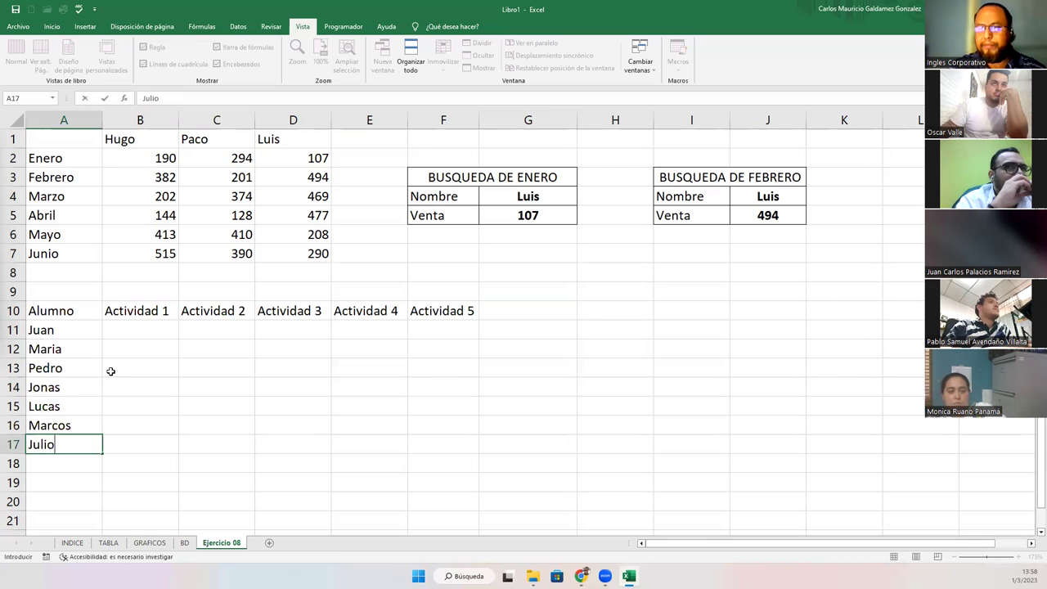
{"action": "key", "text": "Return"}
Enter the first grades from B11: 10, 9, 8, then 8, 7, 8, 7, 8.
{"action": "left_click", "coordinate": [150, 331]}
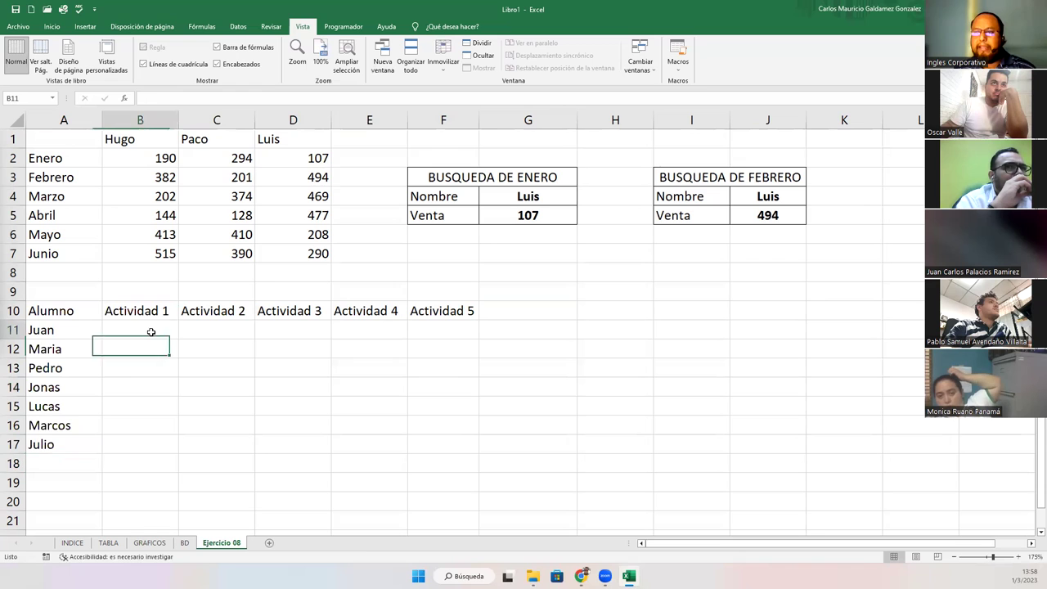
{"action": "type", "text": "10"}
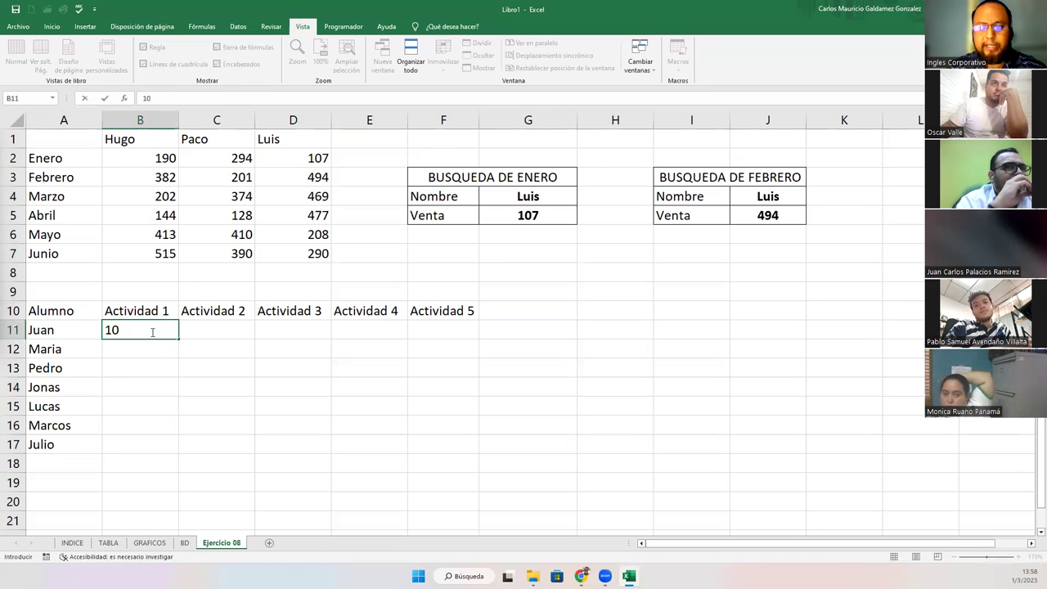
{"action": "key", "text": "Tab"}
{"action": "type", "text": "9"}
{"action": "key", "text": "Return"}
{"action": "type", "text": "8"}
{"action": "key", "text": "Return"}
{"action": "type", "text": "8 7 8 7 8"}
Fill column C from C12 downward with scores 9, 8, 9, 6, 9 and 8.
{"action": "key", "text": "Right"}
{"action": "key", "text": "Up"}
{"action": "key", "text": "Up"}
Enter the first student's Actividad 3–5 scores: 8, 9 and 8 in D11:F11.
{"action": "key", "text": "Up"}
{"action": "key", "text": "Up"}
{"action": "key", "text": "Up"}
{"action": "key", "text": "Up"}
{"action": "type", "text": "9"}
{"action": "key", "text": "Return"}
{"action": "type", "text": "8"}
{"action": "key", "text": "Return"}
{"action": "type", "text": "9"}
{"action": "key", "text": "Return"}
{"action": "type", "text": "6"}
{"action": "key", "text": "Return"}
{"action": "type", "text": "9"}
{"action": "key", "text": "Return"}
{"action": "type", "text": "8"}
{"action": "key", "text": "Right"}
{"action": "key", "text": "Up"}
{"action": "key", "text": "Up"}
{"action": "key", "text": "Up"}
{"action": "key", "text": "Up"}
{"action": "key", "text": "Up"}
{"action": "key", "text": "Up"}
{"action": "key", "text": "Up"}
{"action": "type", "text": "8"}
{"action": "key", "text": "Tab"}
{"action": "type", "text": "9"}
{"action": "key", "text": "Return"}
{"action": "key", "text": "Tab"}
{"action": "key", "text": "Up"}
{"action": "type", "text": "8"}
{"action": "key", "text": "Left"}
{"action": "key", "text": "Down"}
{"action": "key", "text": "Left"}
Enter Actividad 3 and 4 scores for Maria (7), Pedro (8, 8), Jonas (9) and Lucas (9, 10).
{"action": "type", "text": "7"}
{"action": "key", "text": "Return"}
{"action": "type", "text": "8"}
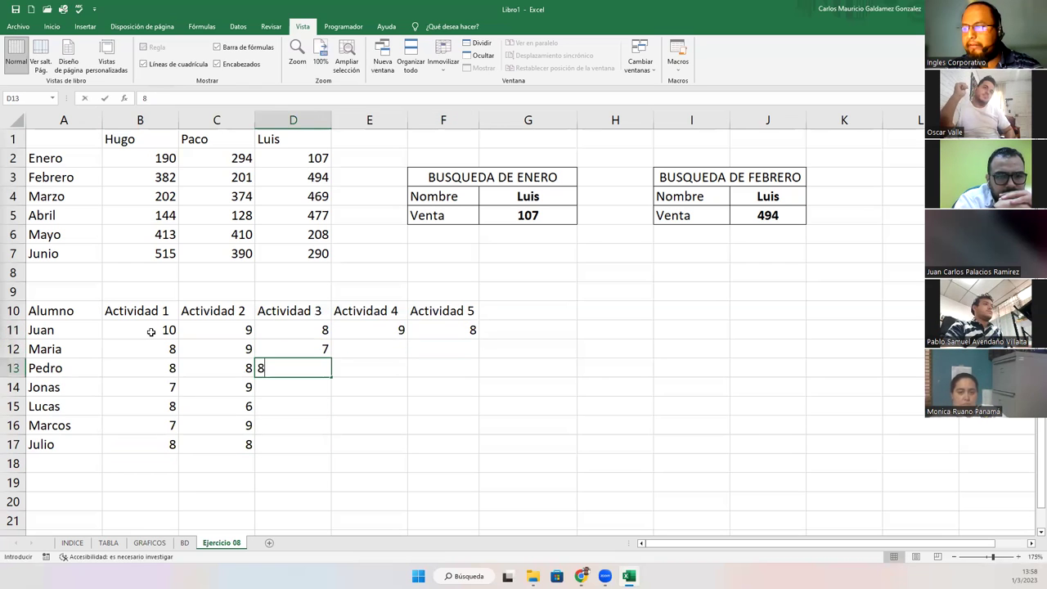
{"action": "key", "text": "Tab"}
{"action": "type", "text": "8"}
{"action": "key", "text": "Return"}
{"action": "type", "text": "9"}
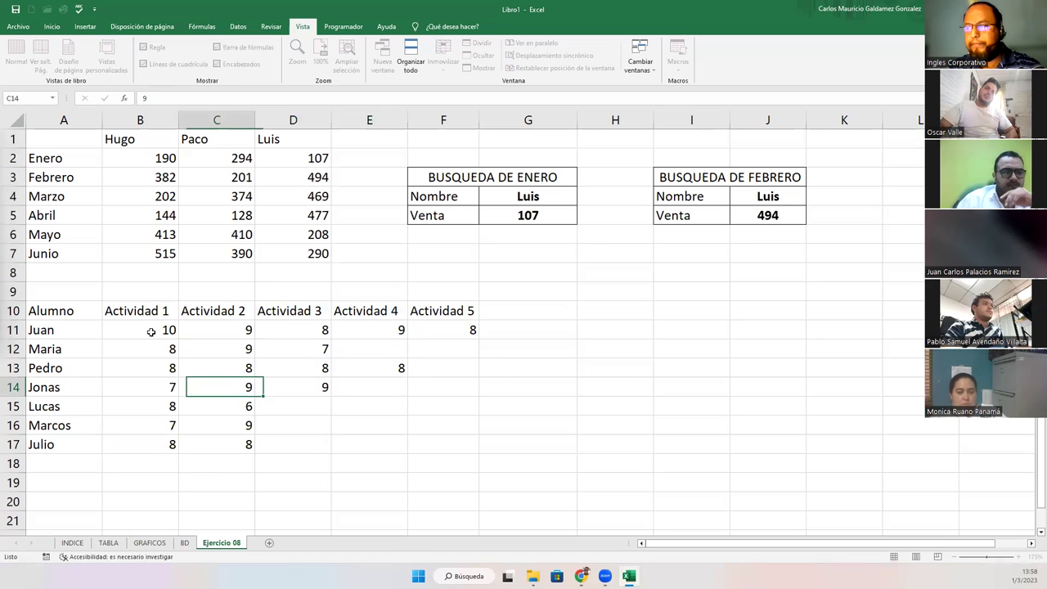
{"action": "key", "text": "Return"}
{"action": "type", "text": "9"}
{"action": "key", "text": "Tab"}
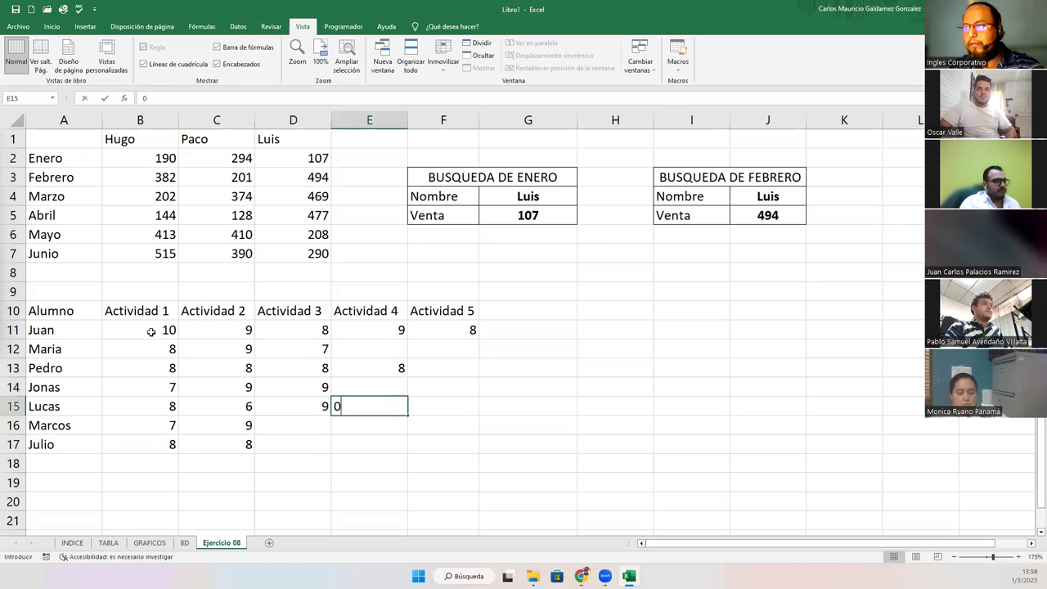
{"action": "key", "text": "Return"}
{"action": "key", "text": "Right"}
{"action": "key", "text": "Up"}
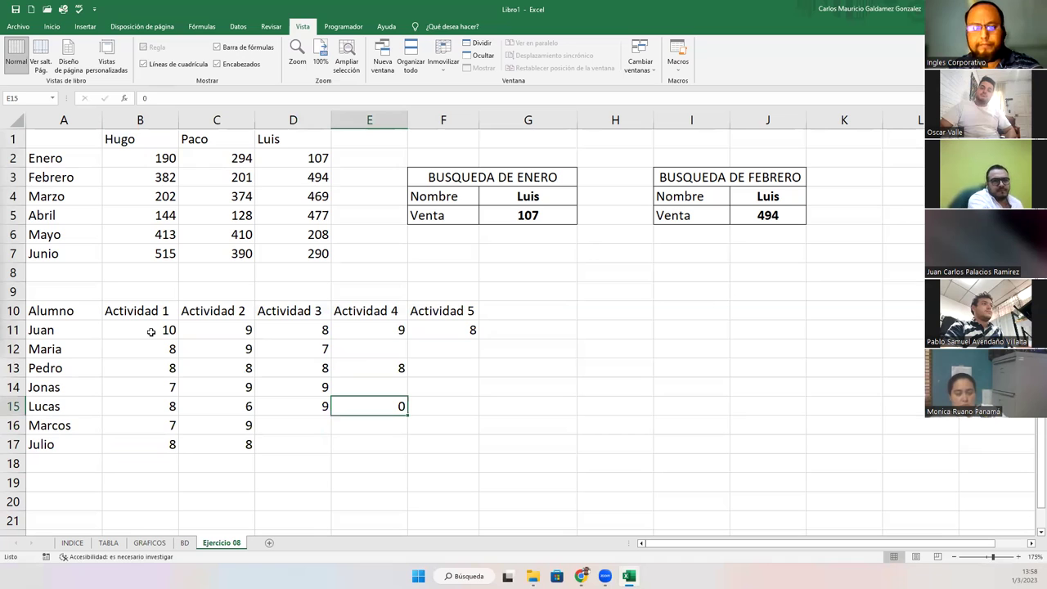
{"action": "type", "text": "0"}
{"action": "key", "text": "Return"}
Add Actividad 3 and 4 scores for Marcos (7, 9), Julio (8, 9), Maria (7) and Jonas (8).
{"action": "key", "text": "Left"}
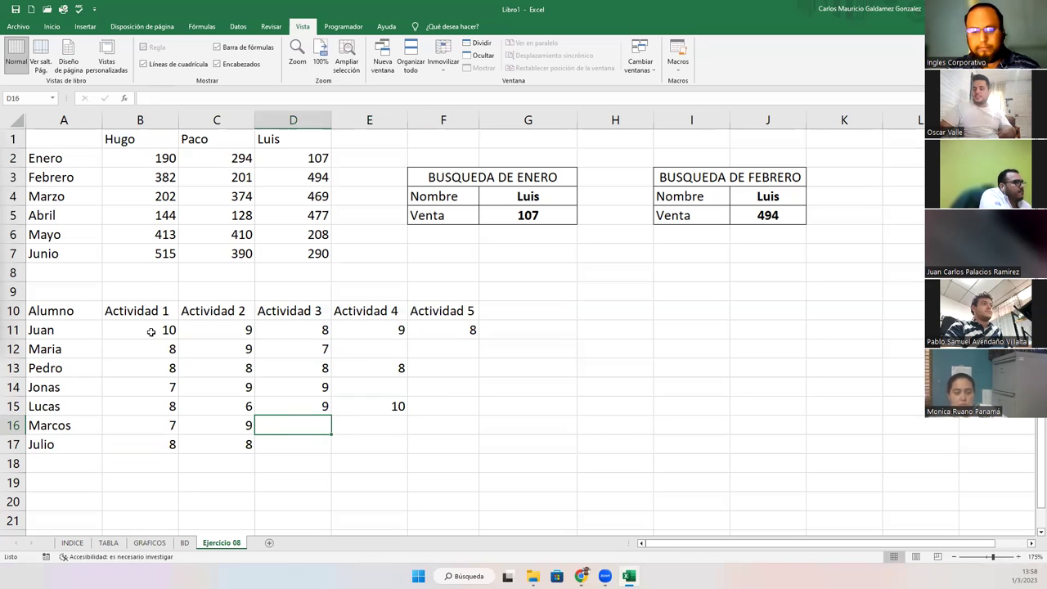
{"action": "type", "text": "7"}
{"action": "key", "text": "Return"}
{"action": "type", "text": "8"}
{"action": "key", "text": "Right"}
{"action": "type", "text": "9"}
{"action": "key", "text": "Up"}
{"action": "type", "text": "9"}
{"action": "key", "text": "Up"}
{"action": "key", "text": "Up"}
{"action": "key", "text": "Up"}
{"action": "key", "text": "Up"}
{"action": "type", "text": "7"}
{"action": "key", "text": "Return"}
{"action": "key", "text": "Return"}
{"action": "type", "text": "8"}
{"action": "key", "text": "Return"}
{"action": "key", "text": "Right"}
{"action": "key", "text": "Up"}
{"action": "key", "text": "Up"}
{"action": "key", "text": "Up"}
{"action": "type", "text": "8"}
Fill the remaining Actividad 5 scores down column F: 7, 6, 7, 8, 9.
{"action": "key", "text": "Return"}
{"action": "type", "text": "7"}
{"action": "key", "text": "Return"}
{"action": "type", "text": "6"}
{"action": "key", "text": "Return"}
{"action": "type", "text": "7"}
{"action": "key", "text": "Return"}
{"action": "type", "text": "8"}
{"action": "key", "text": "Return"}
{"action": "type", "text": "9"}
{"action": "key", "text": "Return"}
{"action": "left_click_drag", "start_coordinate": [52, 320], "coordinate": [414, 449]}
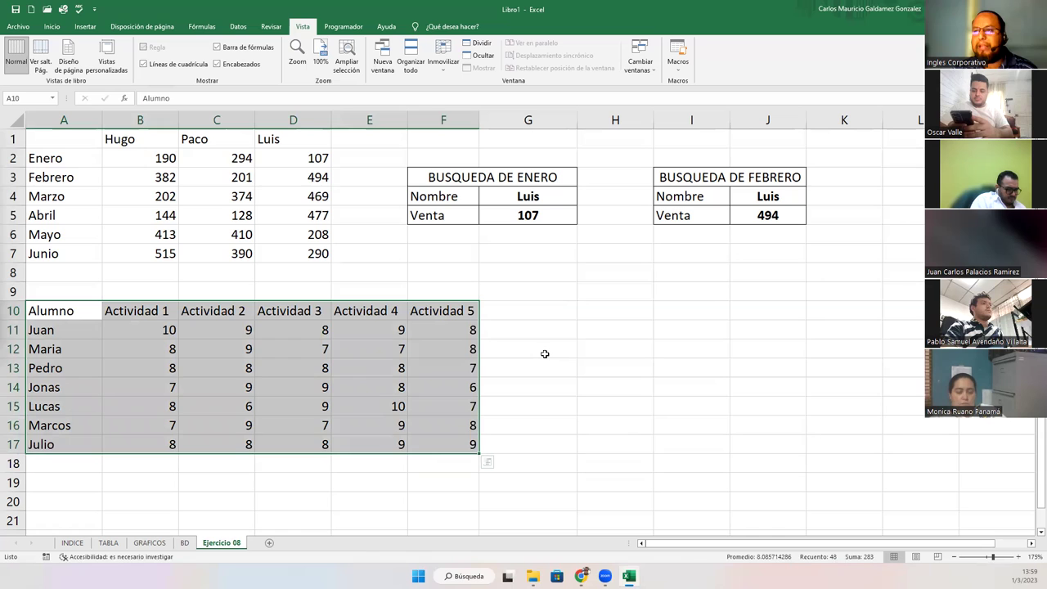
{"action": "left_click", "coordinate": [565, 336]}
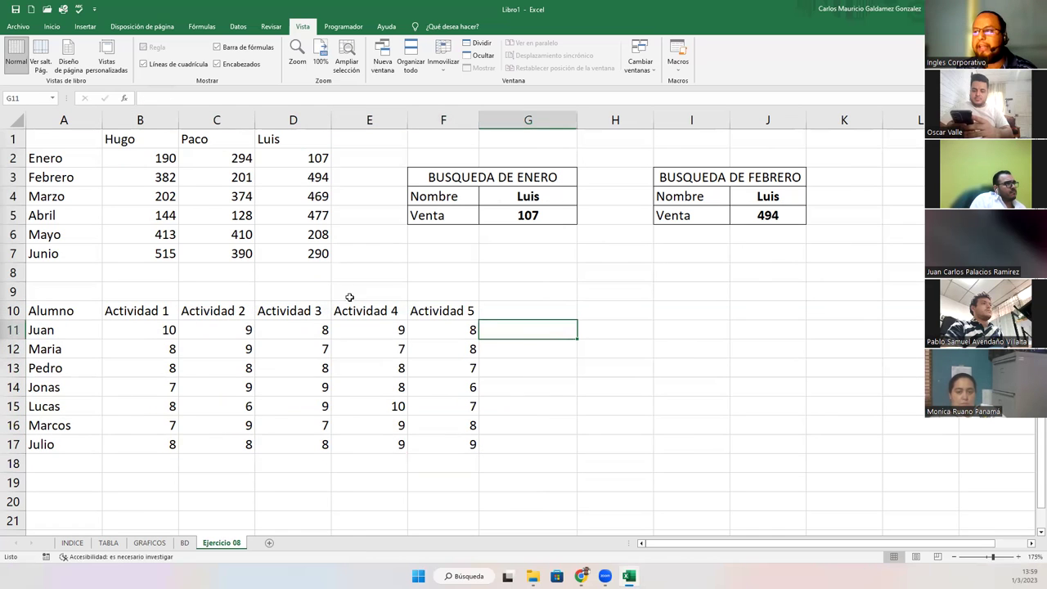
{"action": "left_click", "coordinate": [72, 330]}
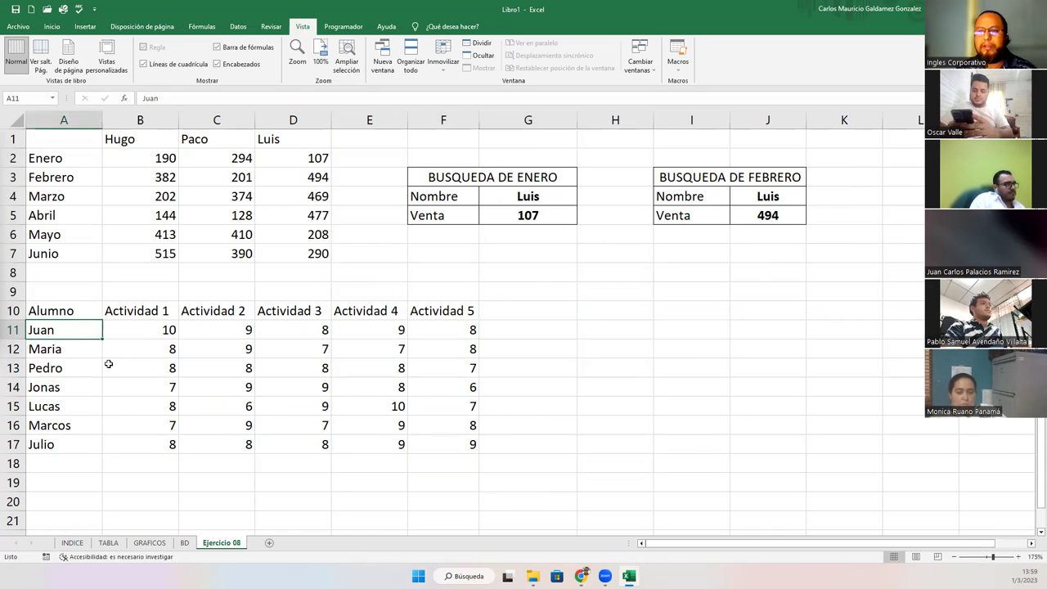
{"action": "left_click", "coordinate": [531, 200]}
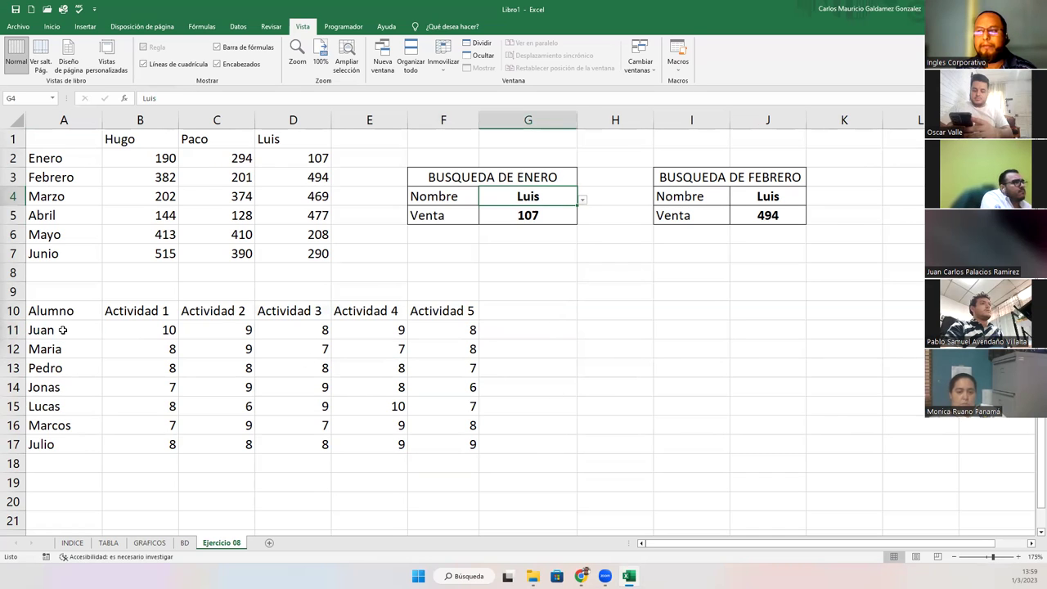
{"action": "left_click_drag", "start_coordinate": [124, 317], "coordinate": [439, 313]}
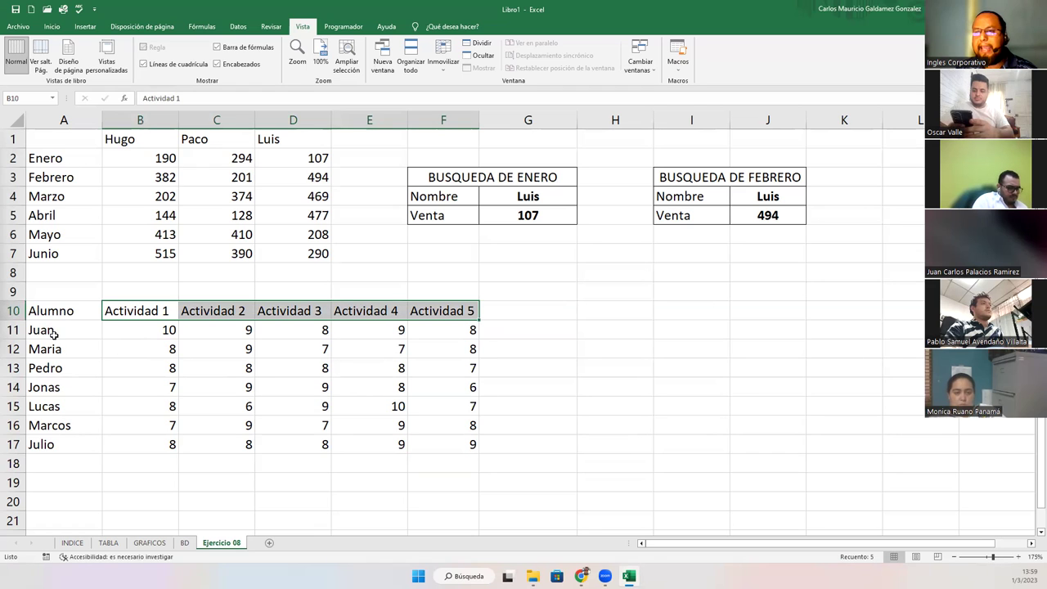
{"action": "left_click", "coordinate": [136, 333]}
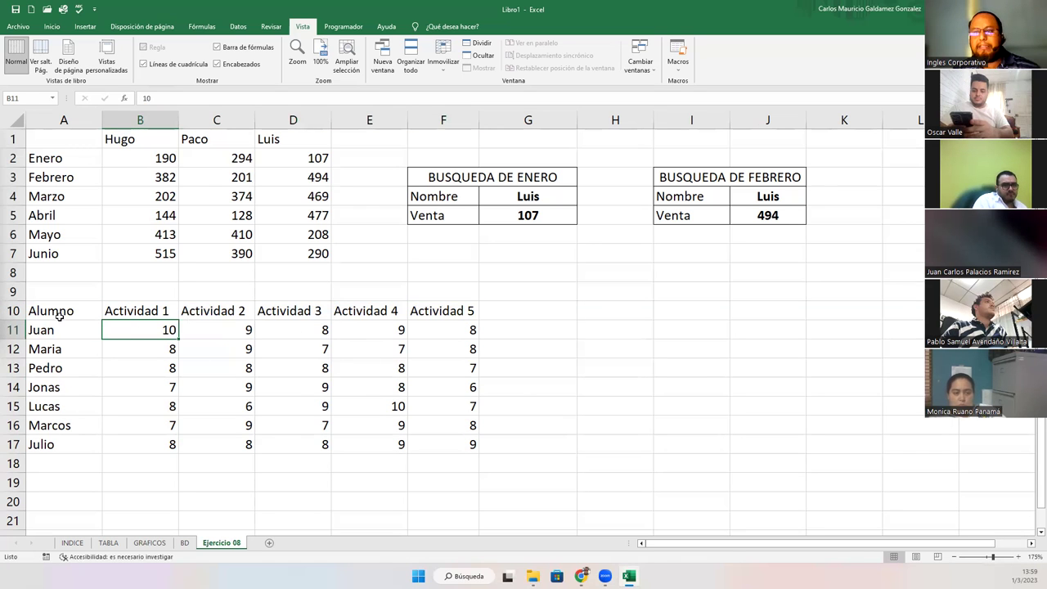
{"action": "left_click_drag", "start_coordinate": [53, 311], "coordinate": [434, 444]}
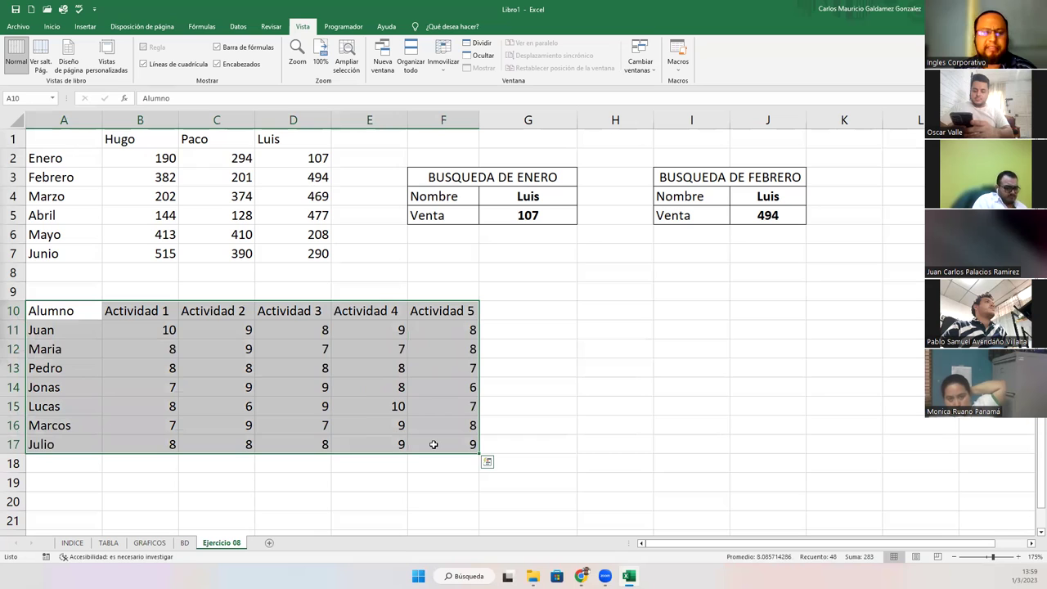
{"action": "left_click", "coordinate": [568, 421]}
{"action": "left_click", "coordinate": [601, 323]}
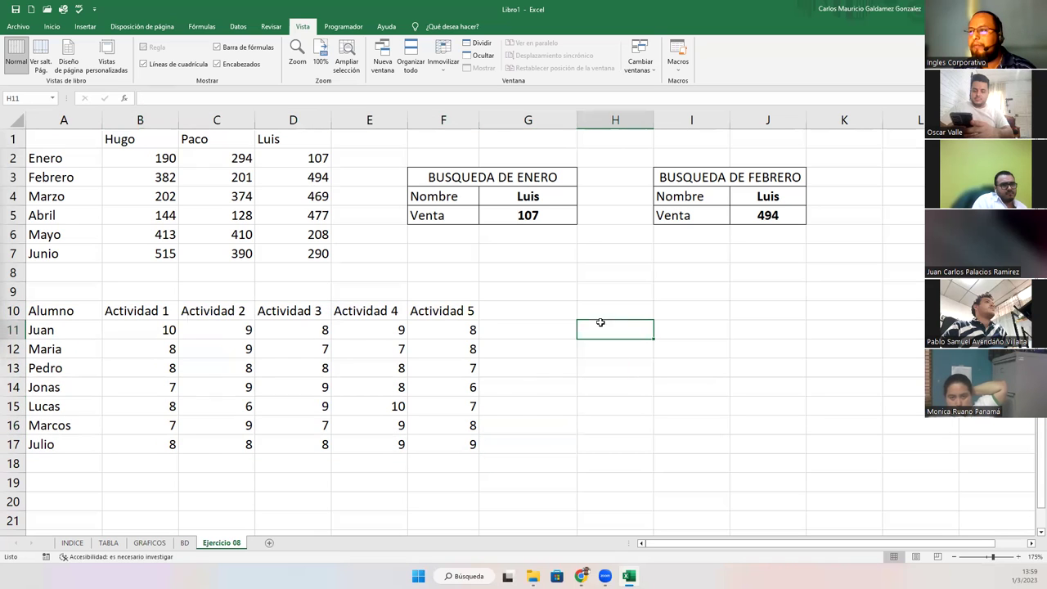
{"action": "left_click", "coordinate": [135, 312]}
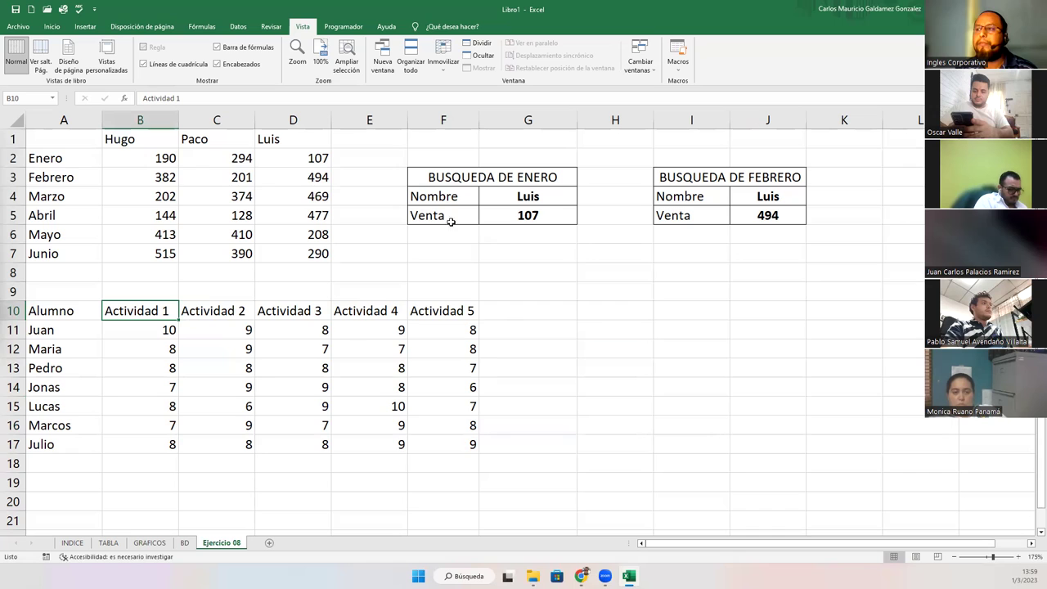
Copy the January lookup panel F3:G5 and paste it at H11.
{"action": "left_click", "coordinate": [506, 215]}
{"action": "left_click_drag", "start_coordinate": [519, 177], "coordinate": [468, 223]}
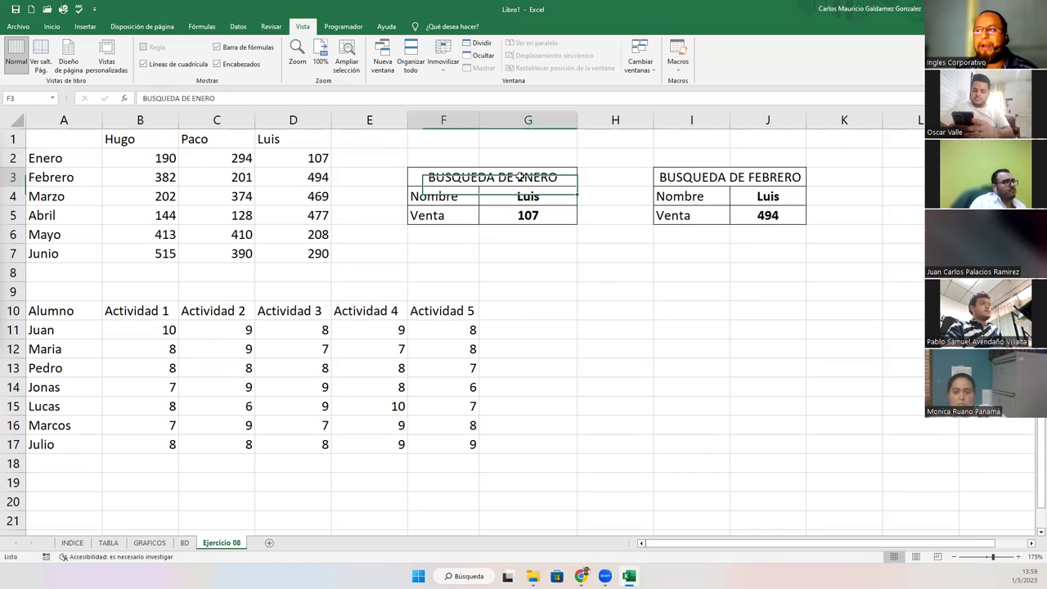
{"action": "key", "text": "ctrl+c"}
{"action": "left_click", "coordinate": [598, 328]}
{"action": "key", "text": "ctrl+v"}
{"action": "key", "text": "Escape"}
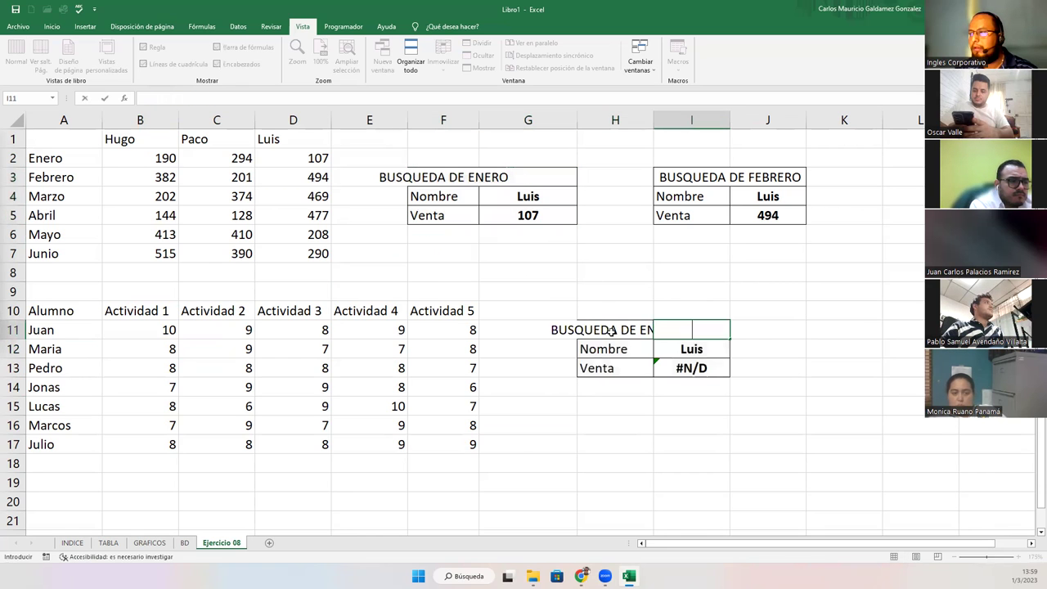
Merge and centre the pasted title across H11:I11 and rename it BUSQUEDA DE JUAN.
{"action": "left_click", "coordinate": [651, 332]}
{"action": "left_click_drag", "start_coordinate": [631, 329], "coordinate": [664, 329]}
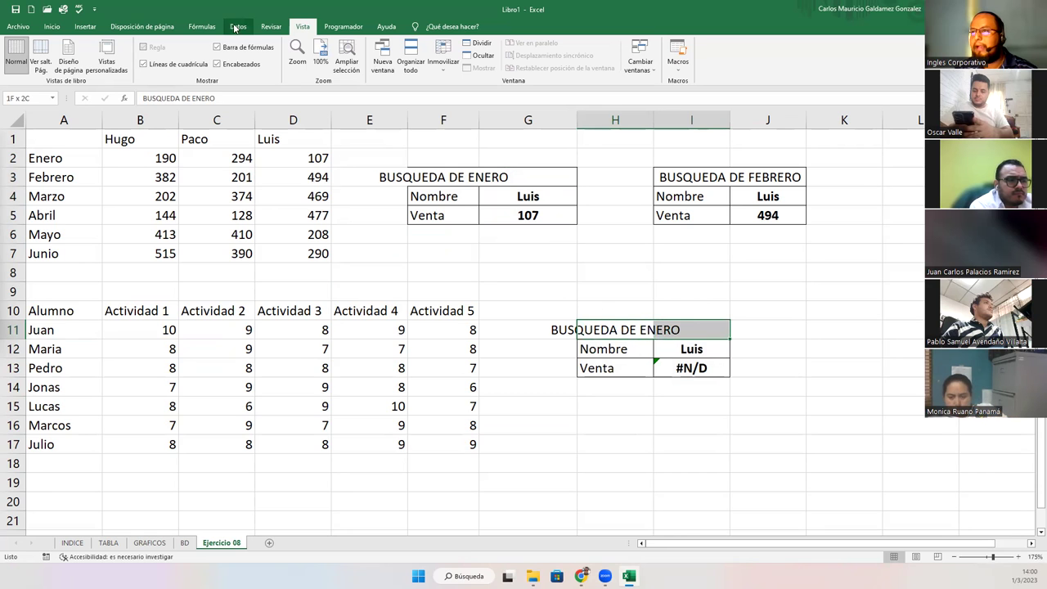
{"action": "left_click", "coordinate": [51, 26]}
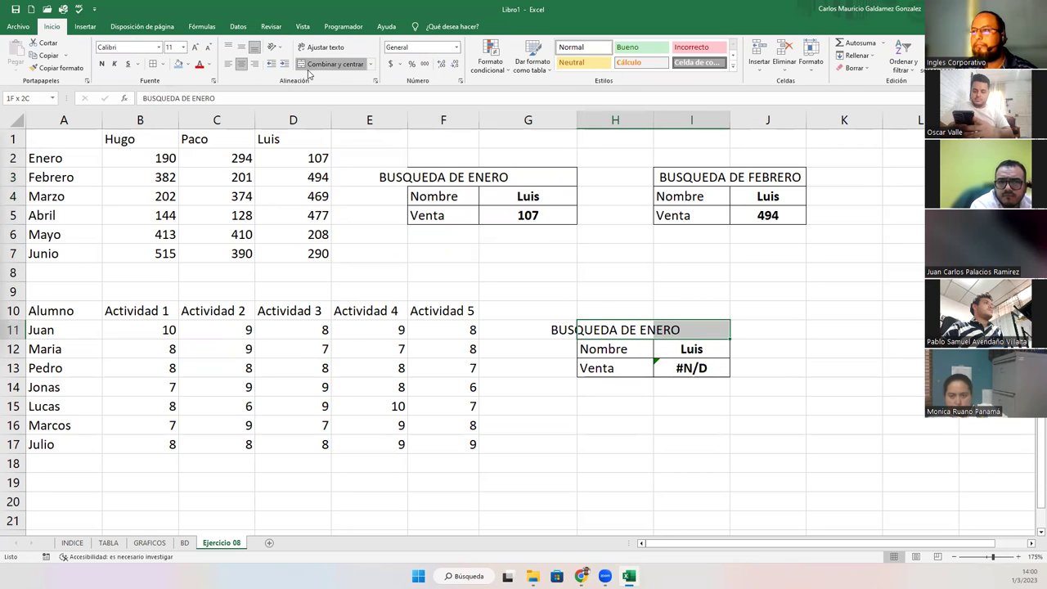
{"action": "left_click", "coordinate": [330, 64]}
{"action": "double_click", "coordinate": [685, 329]}
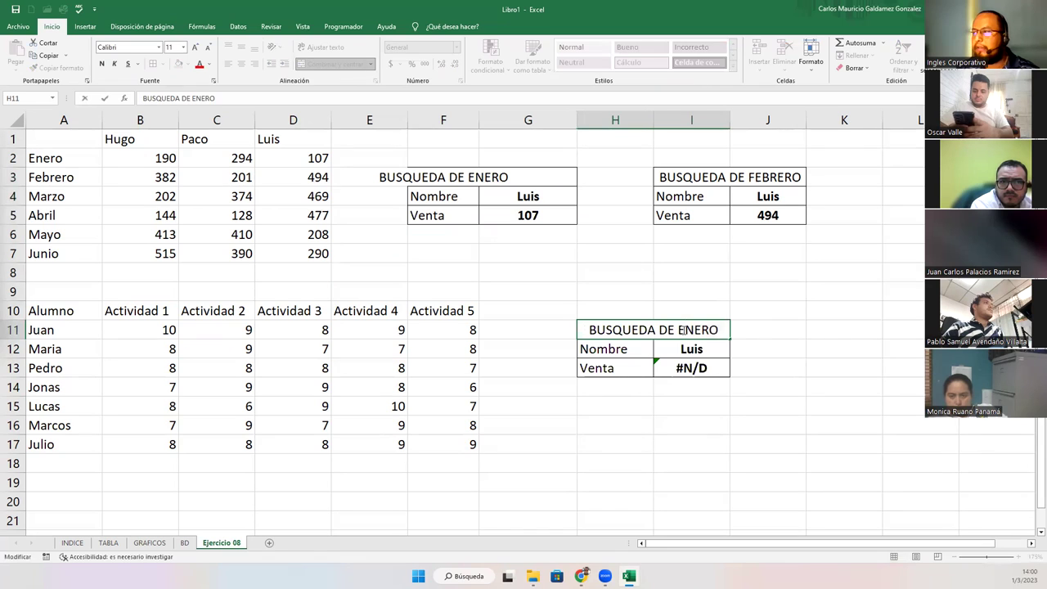
{"action": "type", "text": "JUAN"}
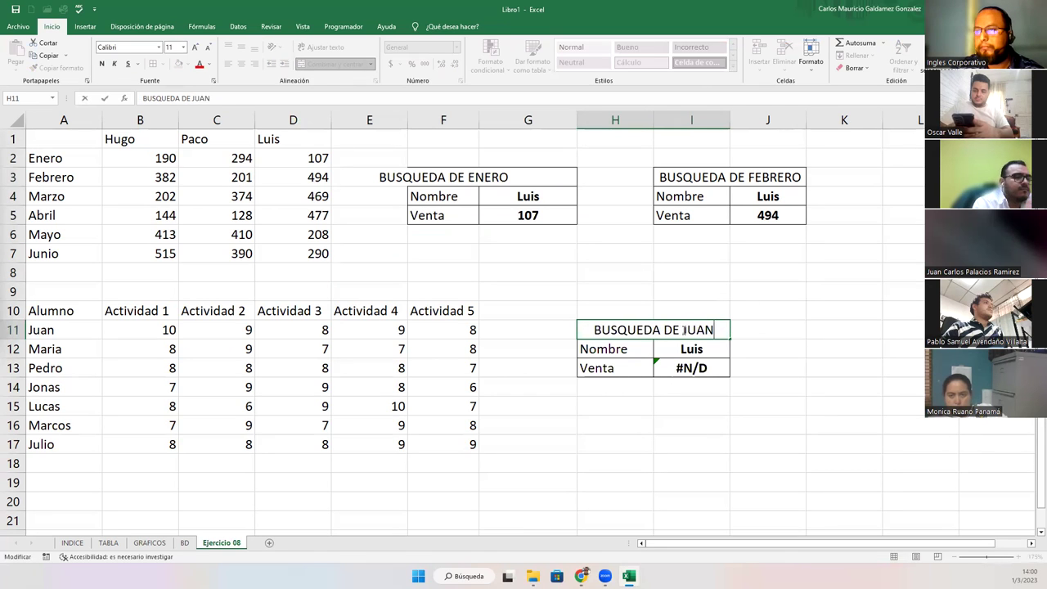
{"action": "key", "text": "Return"}
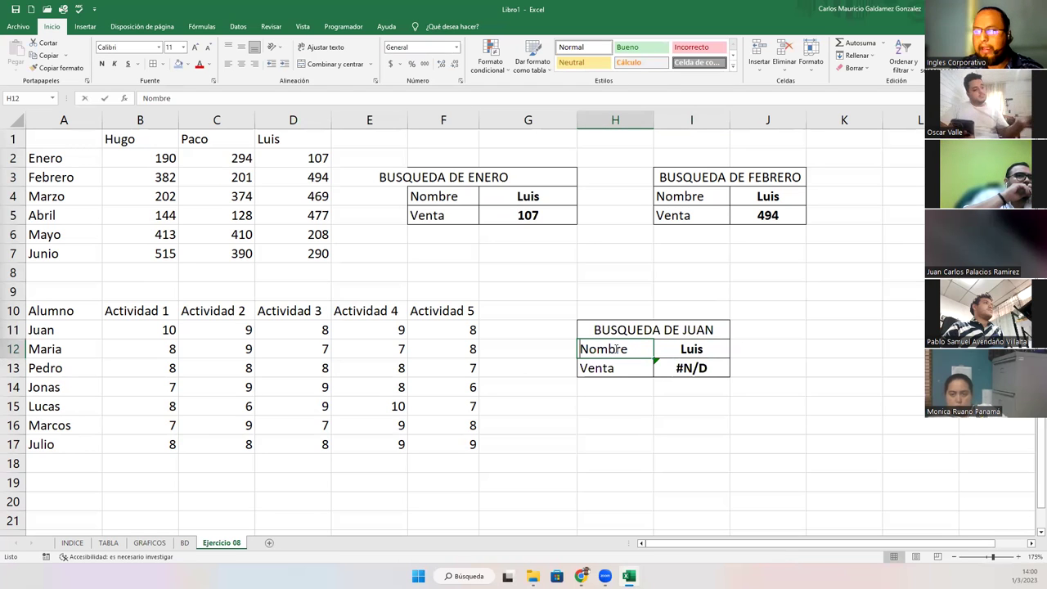
Relabel the panel rows as Actividad and Nota.
{"action": "type", "text": "Actividad"}
{"action": "key", "text": "Tab"}
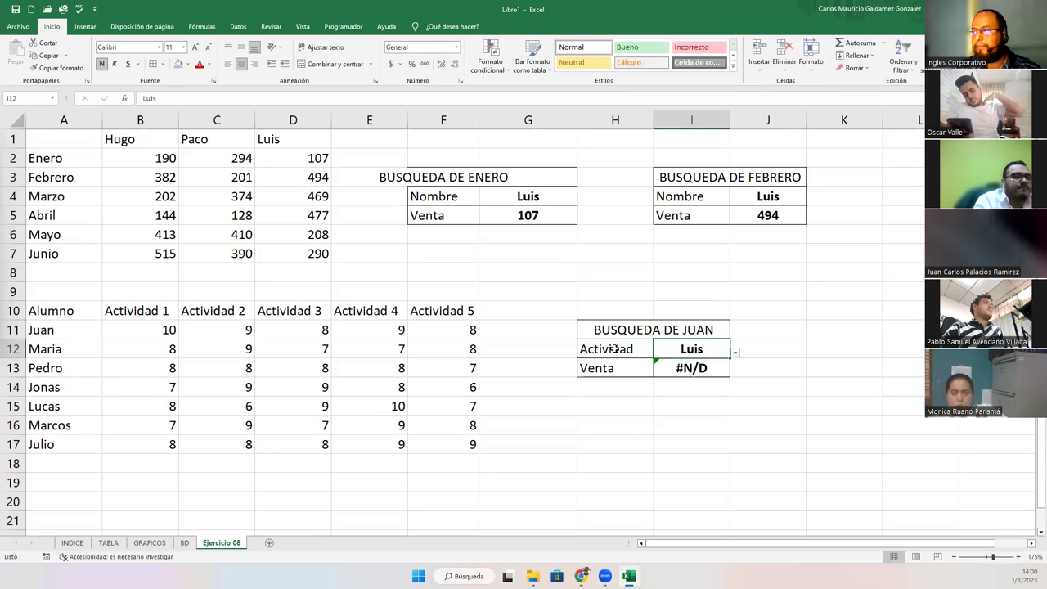
{"action": "left_click", "coordinate": [692, 367]}
{"action": "left_click", "coordinate": [622, 372]}
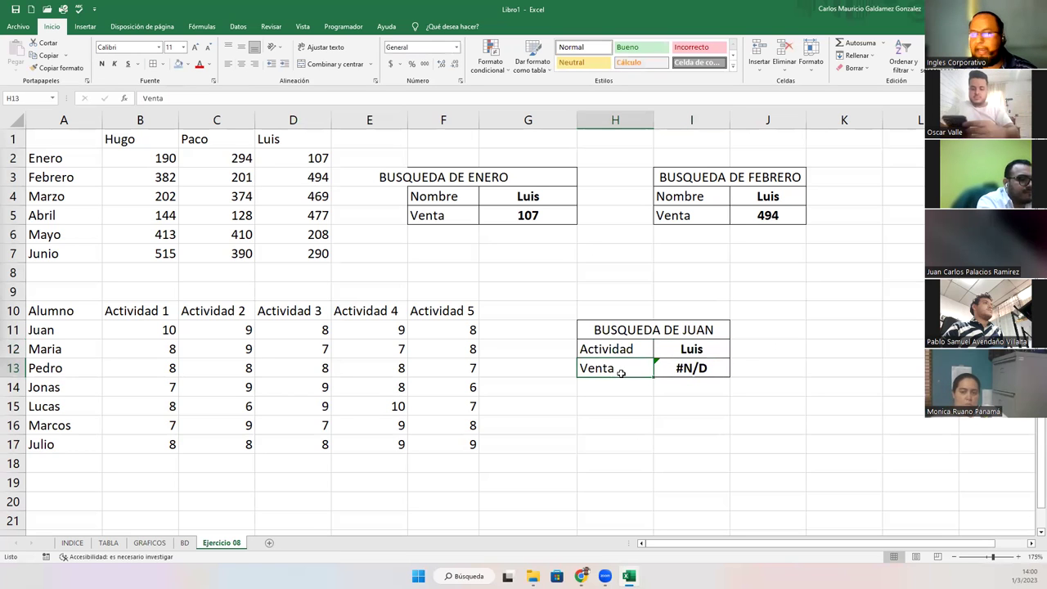
{"action": "type", "text": "Nota"}
{"action": "key", "text": "Tab"}
Add a data validation list to I12 sourced from the Actividad headings B10:F10.
{"action": "left_click", "coordinate": [660, 349]}
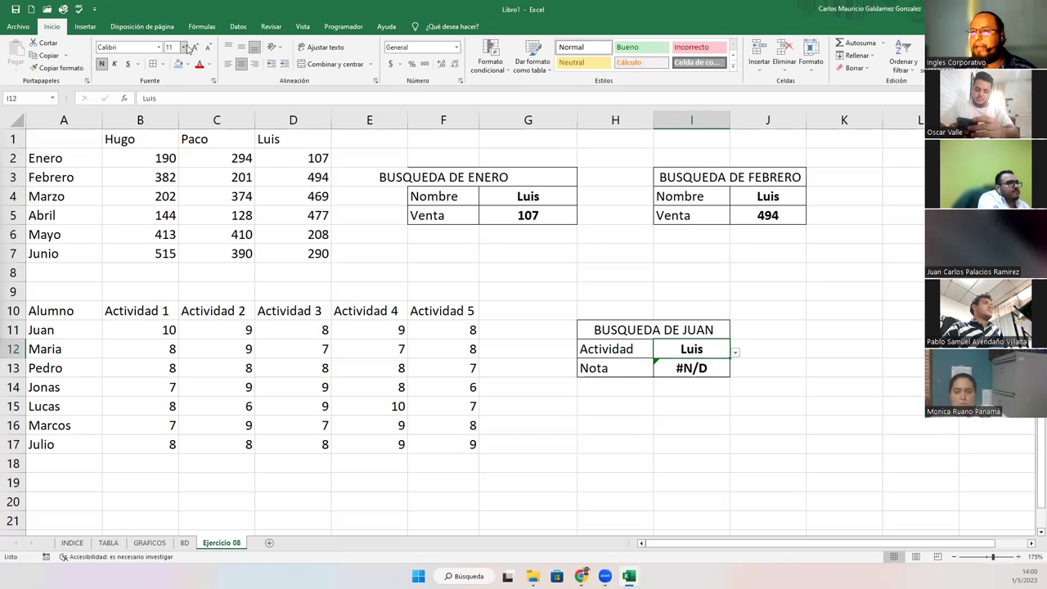
{"action": "left_click", "coordinate": [238, 26]}
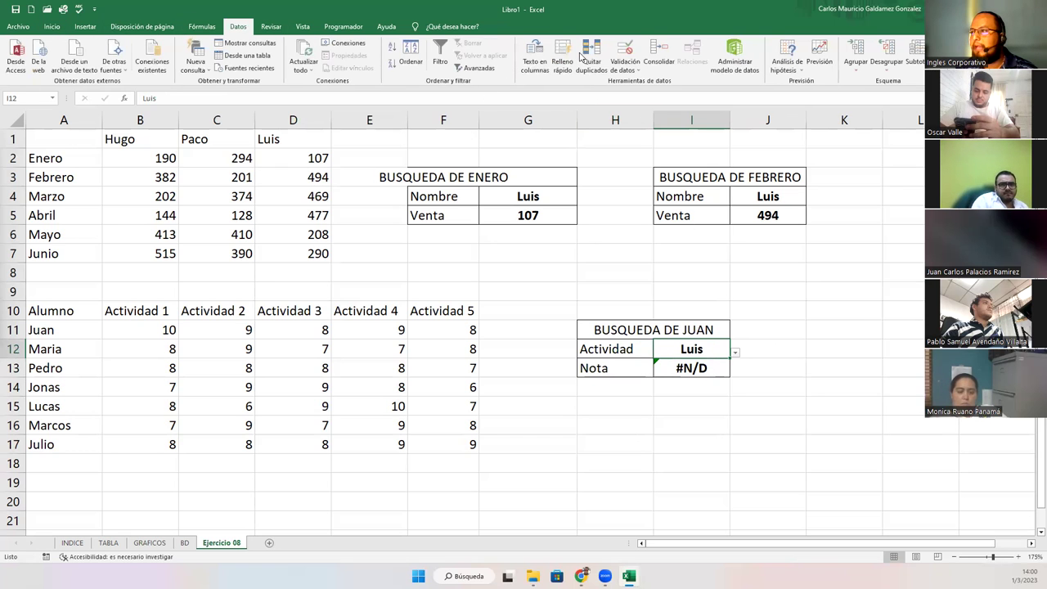
{"action": "left_click", "coordinate": [626, 50]}
{"action": "left_click", "coordinate": [553, 262]}
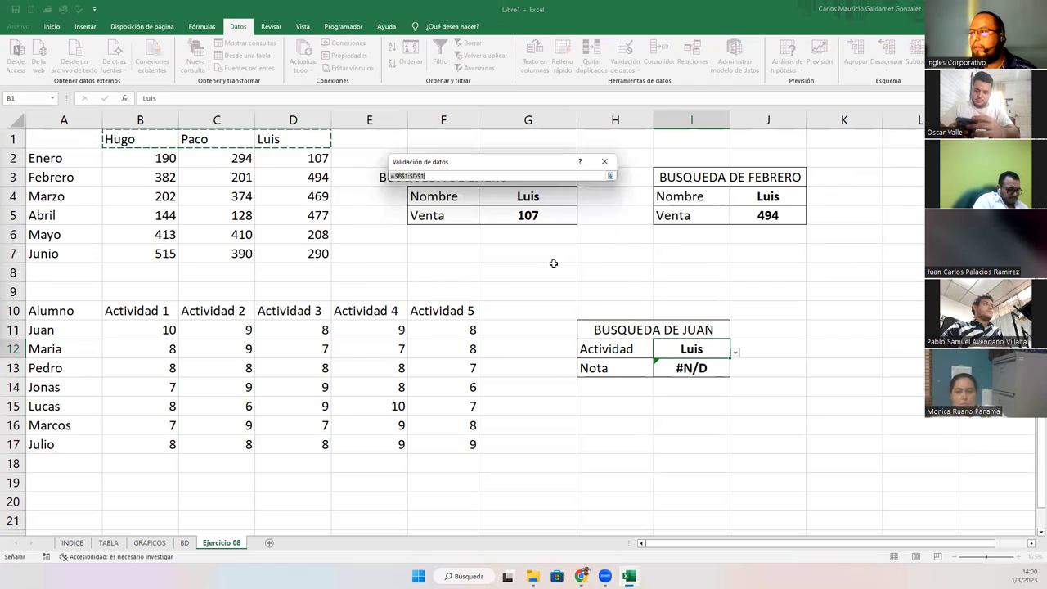
{"action": "left_click_drag", "start_coordinate": [135, 311], "coordinate": [446, 311]}
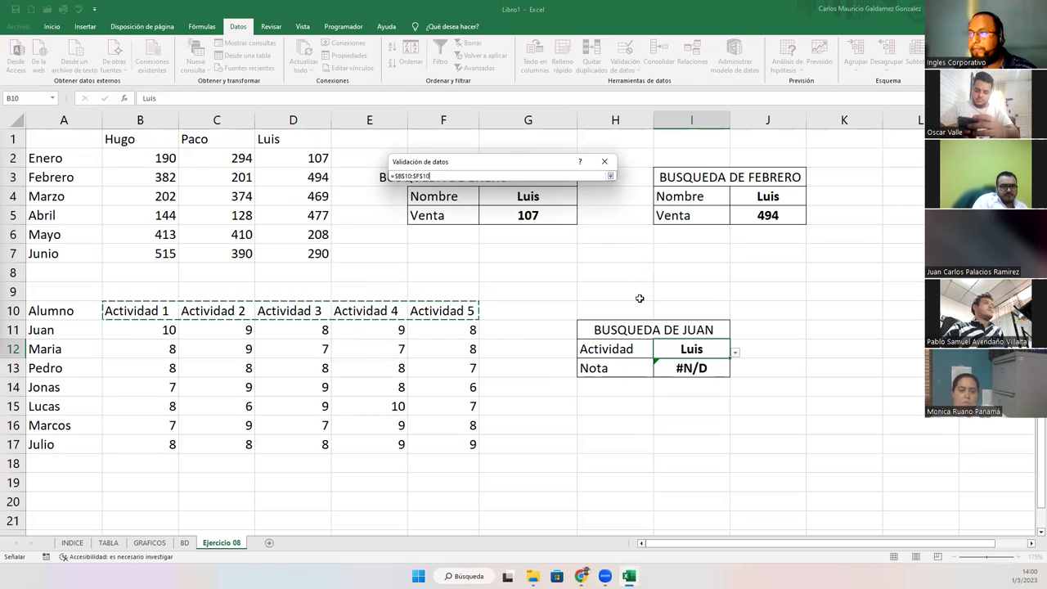
{"action": "left_click", "coordinate": [609, 177]}
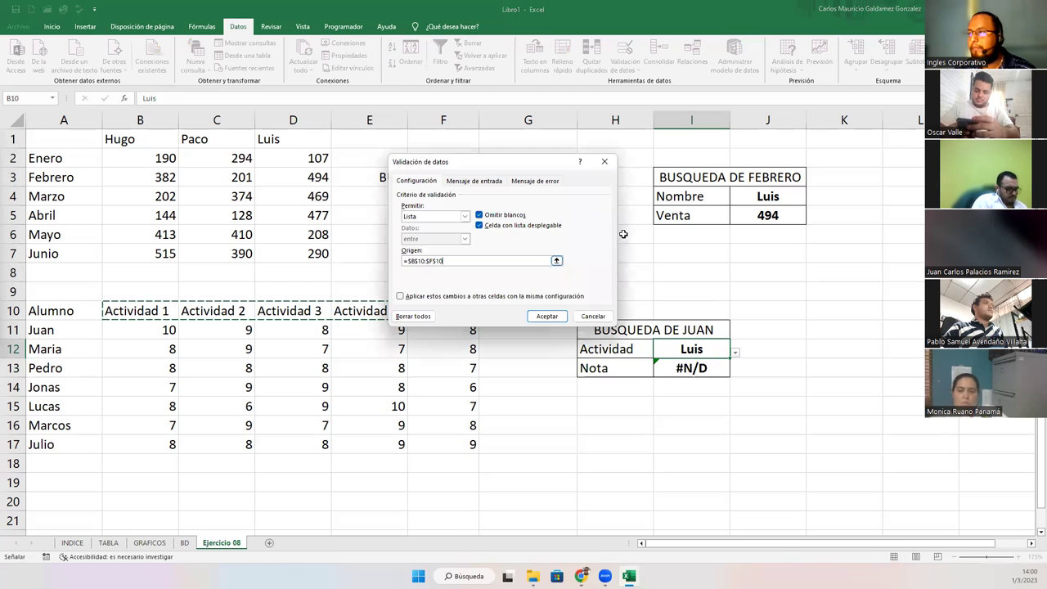
{"action": "left_click", "coordinate": [548, 316]}
{"action": "left_click", "coordinate": [702, 369]}
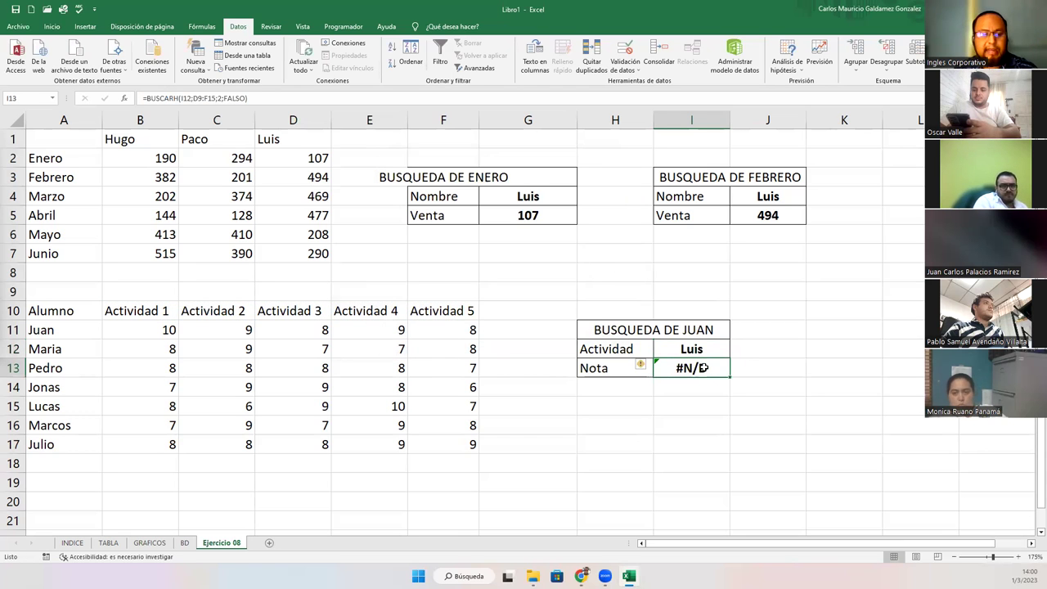
Change the Nota formula's lookup range to B10:F17 and commit it.
{"action": "key", "text": "F2"}
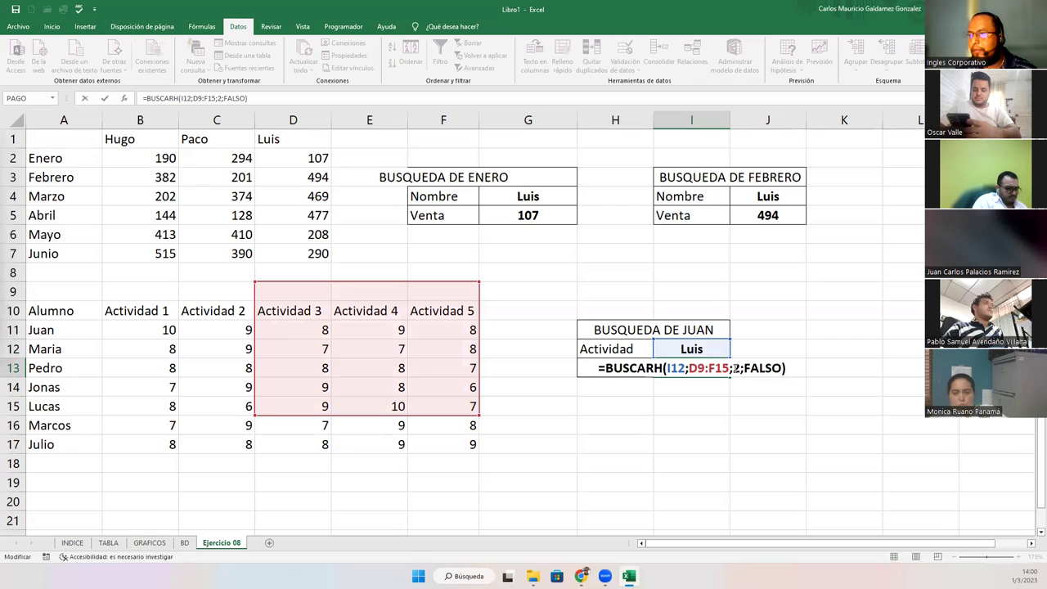
{"action": "left_click_drag", "start_coordinate": [398, 281], "coordinate": [304, 393]}
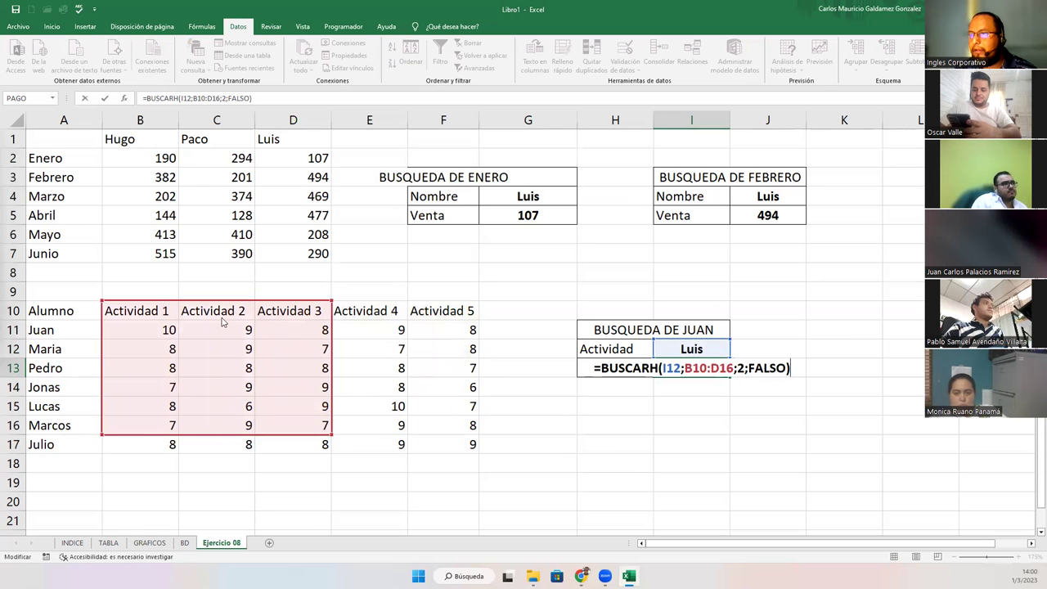
{"action": "left_click_drag", "start_coordinate": [330, 434], "coordinate": [479, 453]}
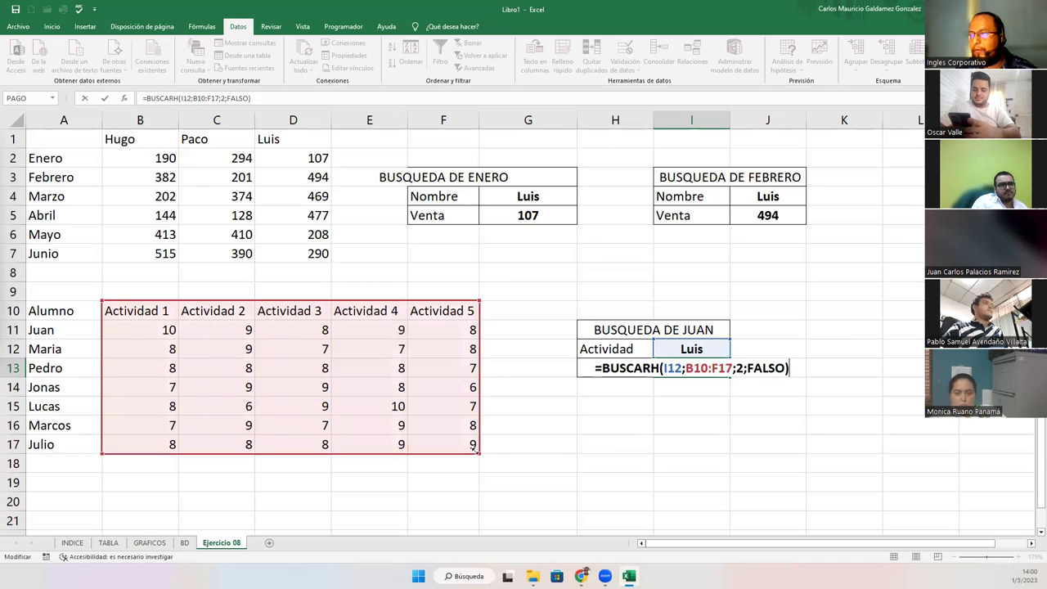
{"action": "left_click", "coordinate": [737, 368]}
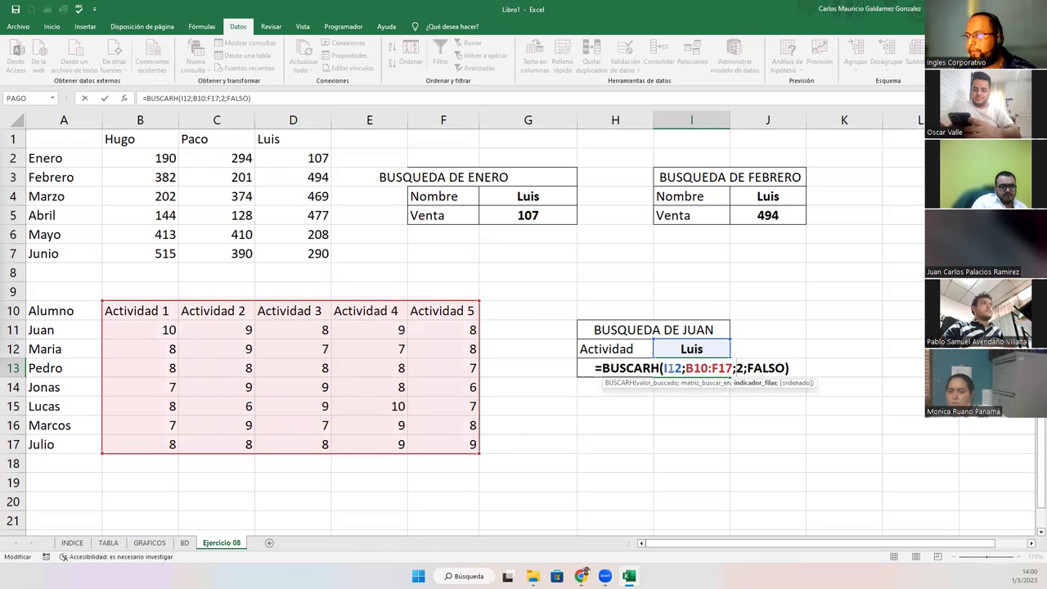
{"action": "key", "text": "ctrl+Return"}
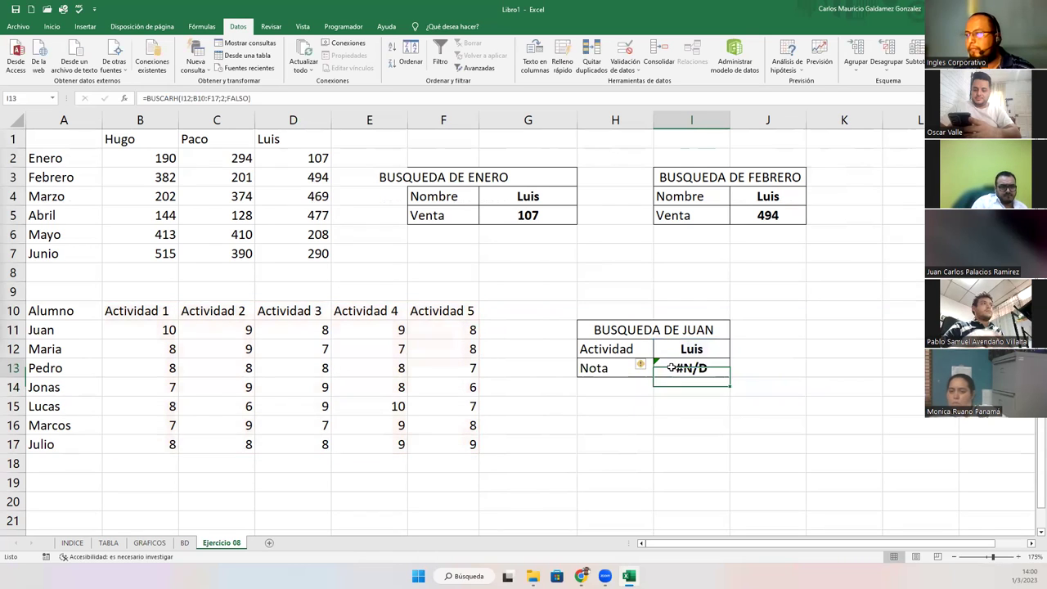
Review the BUSCARH(I12;B10:F17;2;FALSO) arguments in I13, then confirm the formula.
{"action": "double_click", "coordinate": [674, 367]}
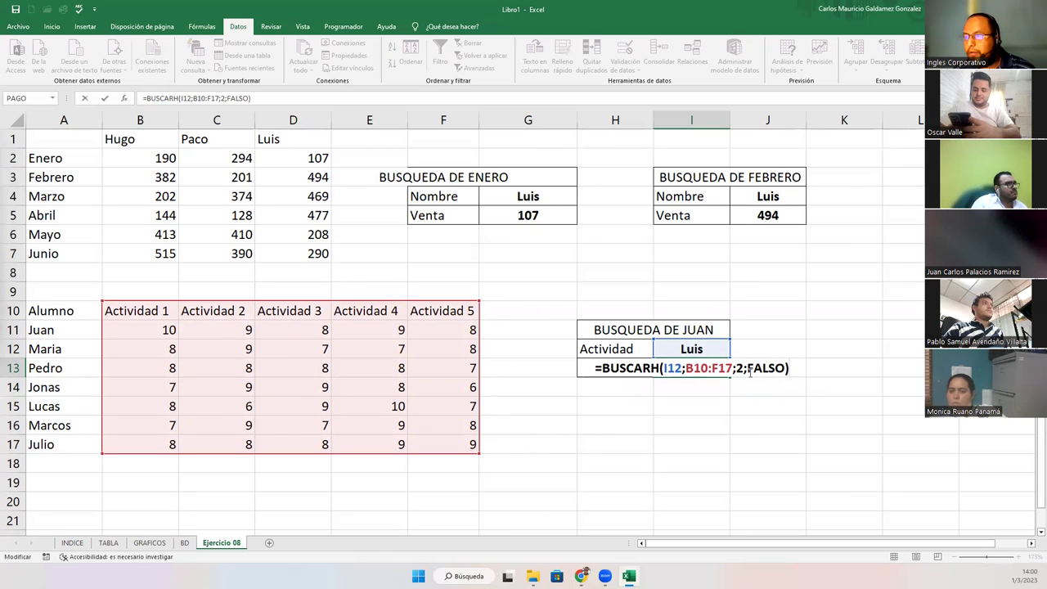
{"action": "left_click", "coordinate": [673, 369]}
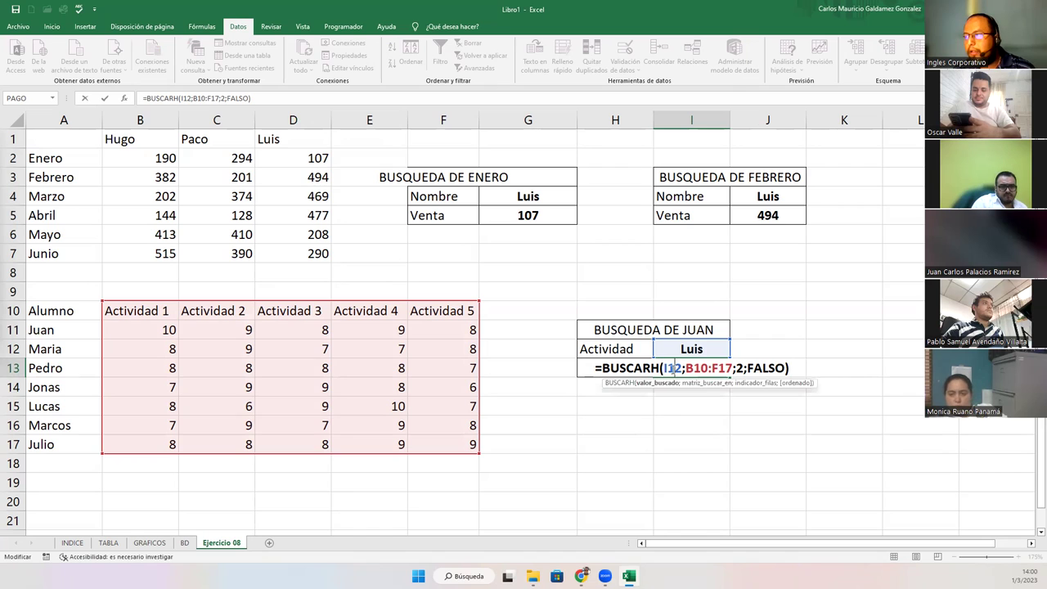
{"action": "left_click", "coordinate": [697, 370]}
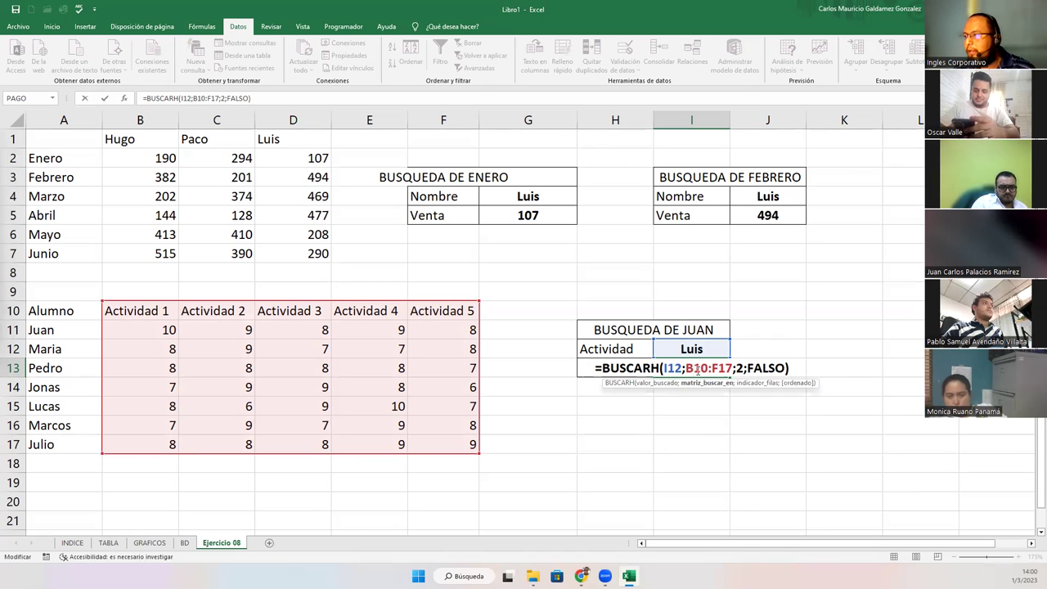
{"action": "left_click", "coordinate": [739, 369]}
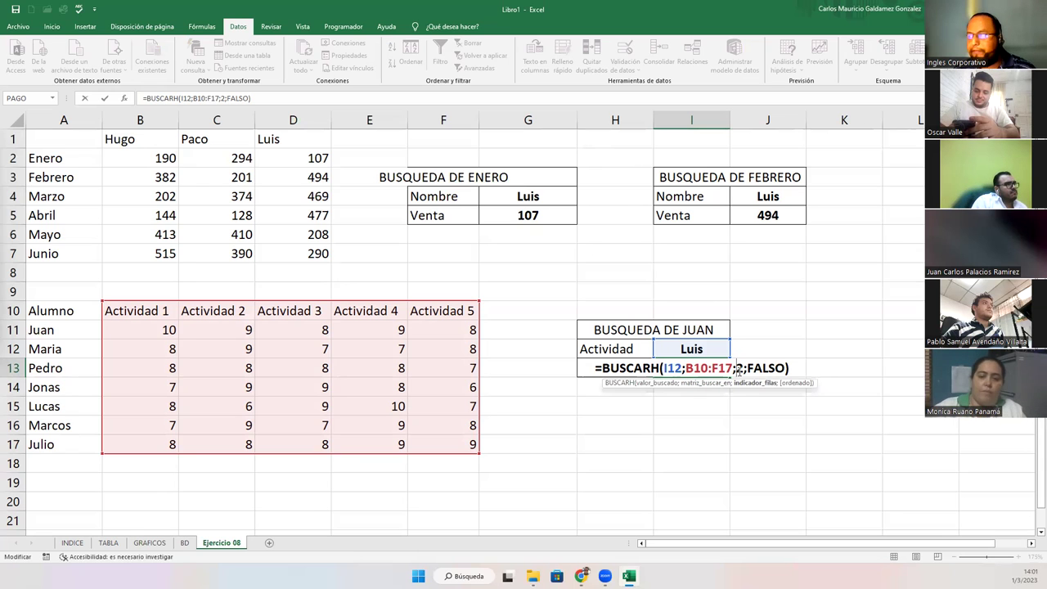
{"action": "left_click", "coordinate": [761, 370]}
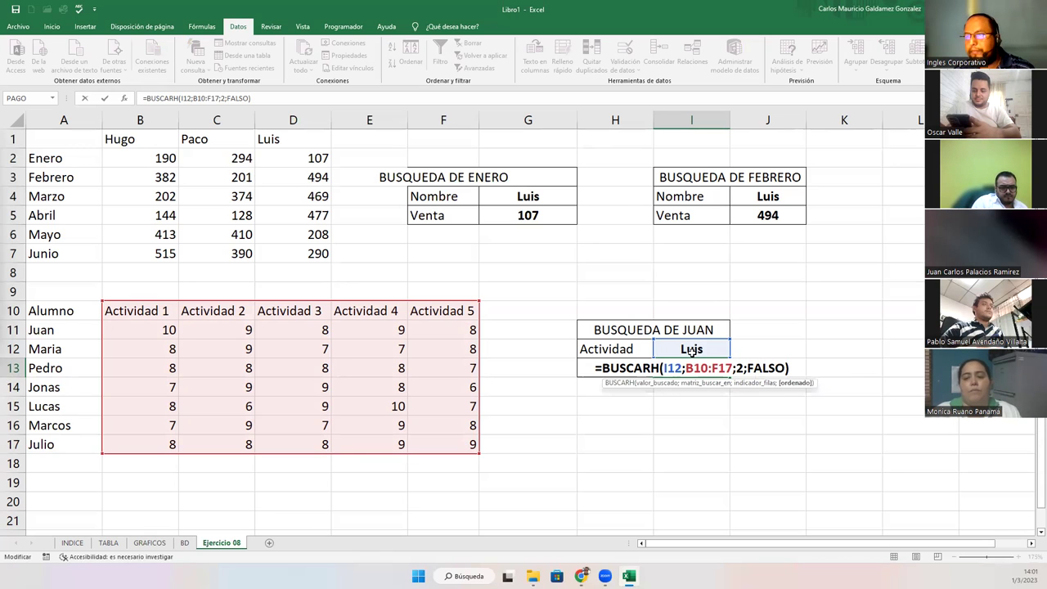
{"action": "left_click", "coordinate": [685, 350]}
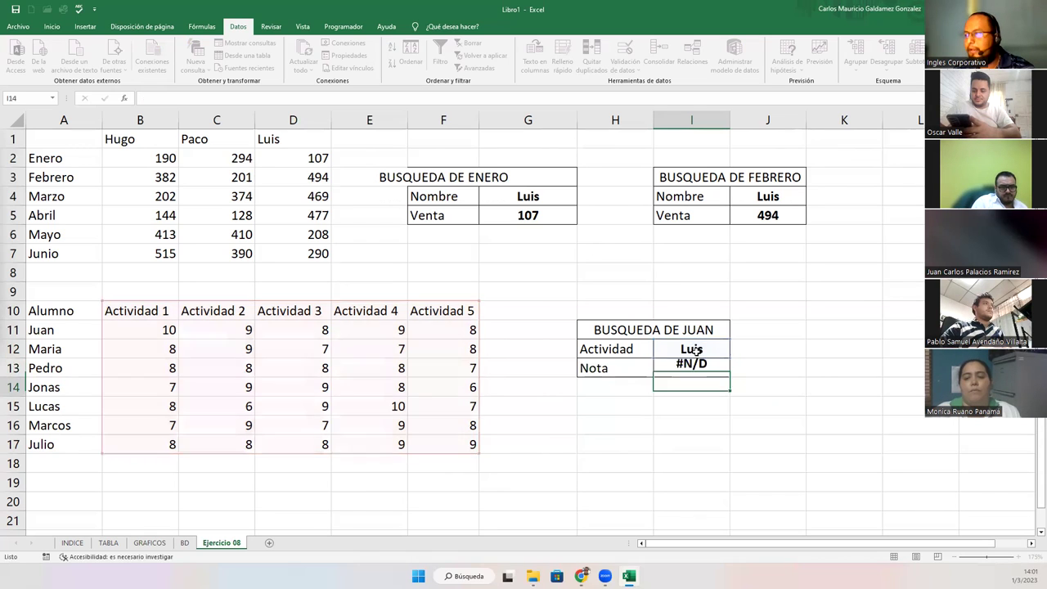
{"action": "left_click", "coordinate": [735, 354]}
{"action": "left_click", "coordinate": [711, 366]}
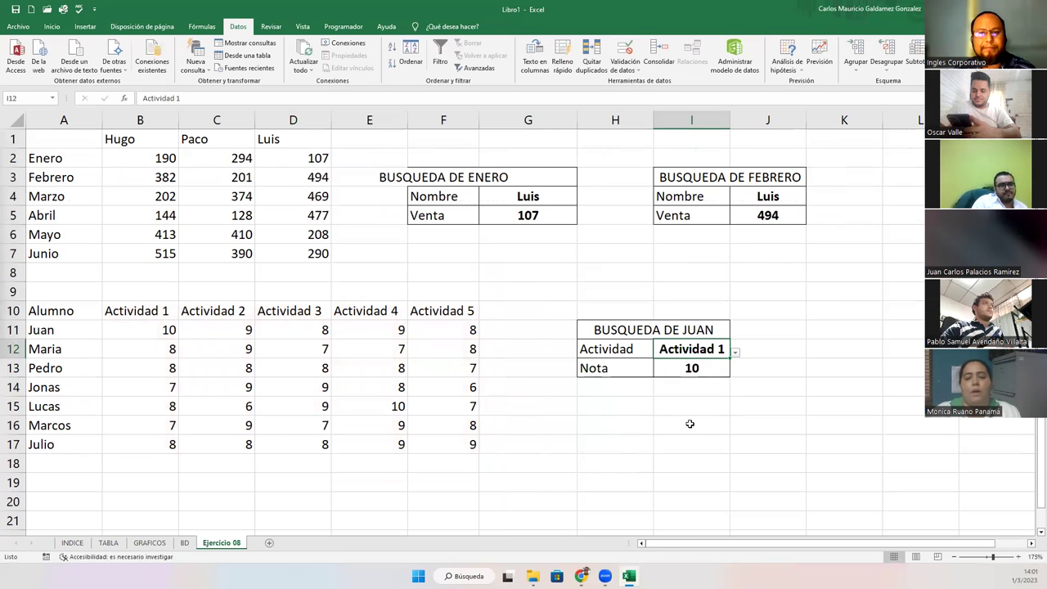
{"action": "left_click_drag", "start_coordinate": [614, 330], "coordinate": [652, 371]}
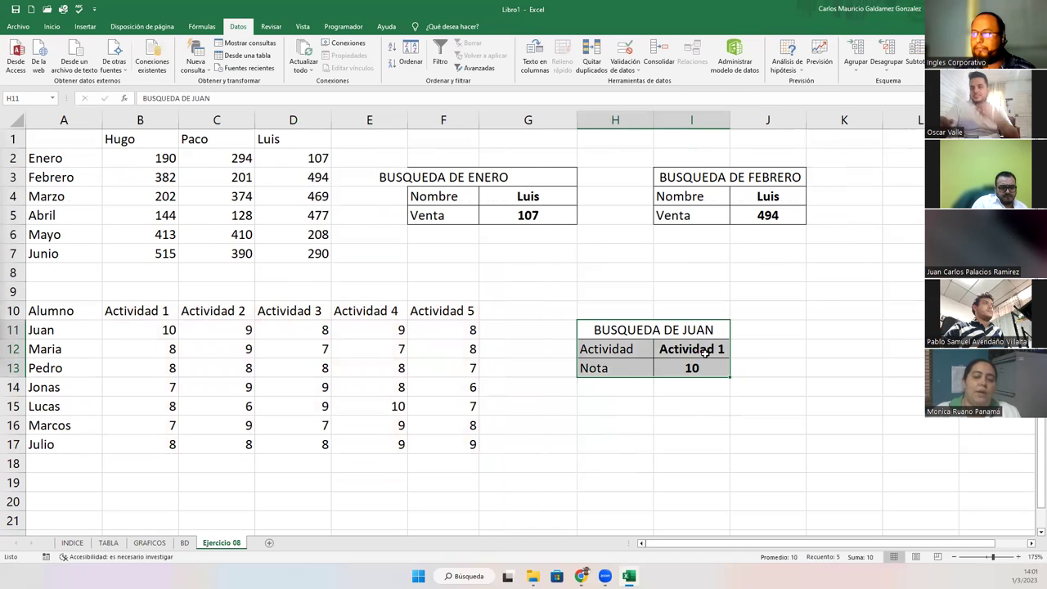
{"action": "left_click", "coordinate": [692, 350]}
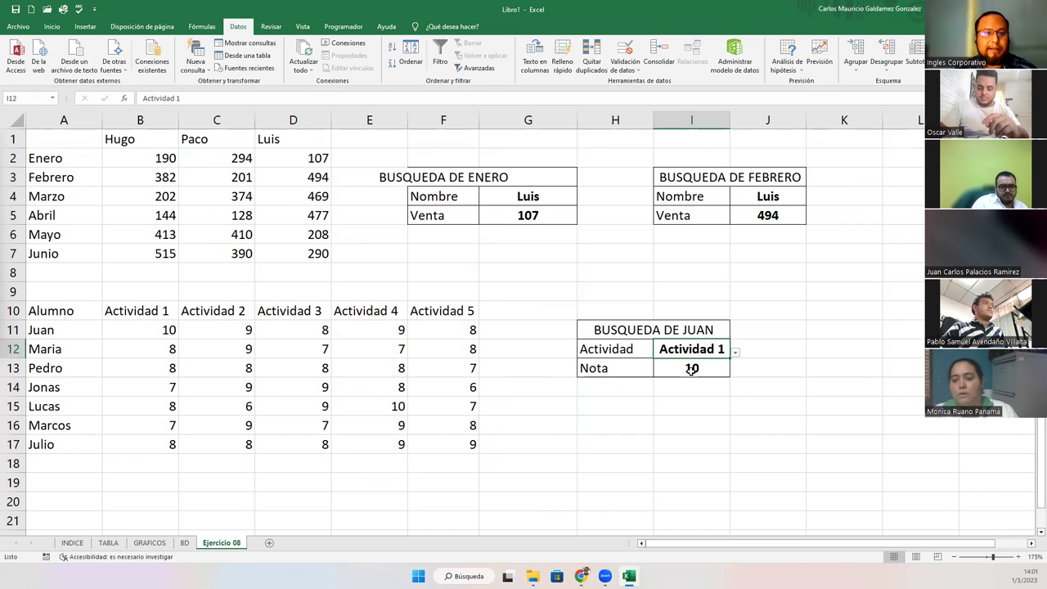
{"action": "left_click", "coordinate": [527, 214]}
{"action": "double_click", "coordinate": [528, 215]}
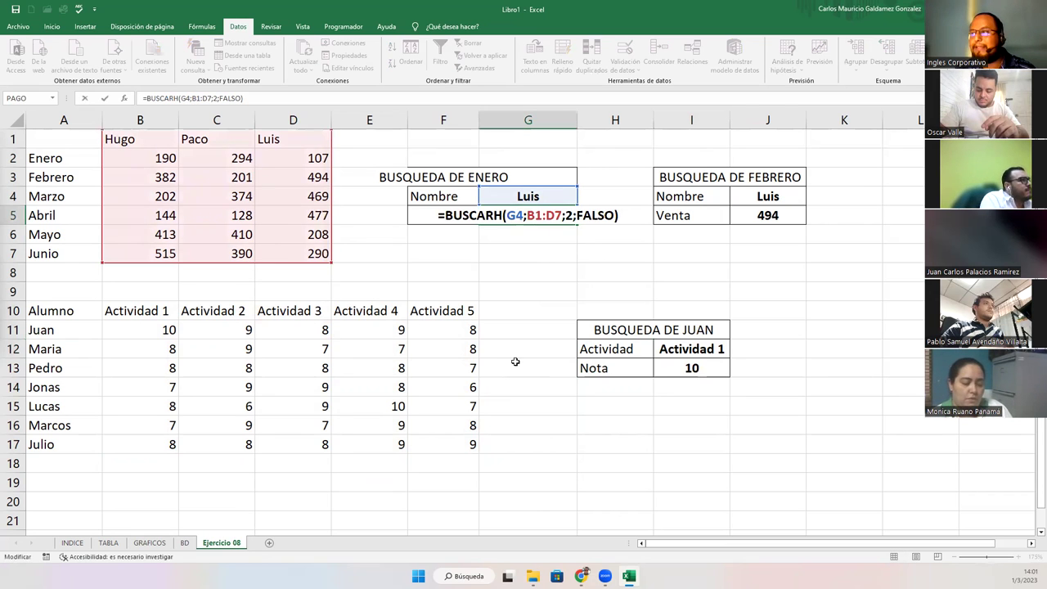
{"action": "key", "text": "Escape"}
{"action": "left_click", "coordinate": [671, 369]}
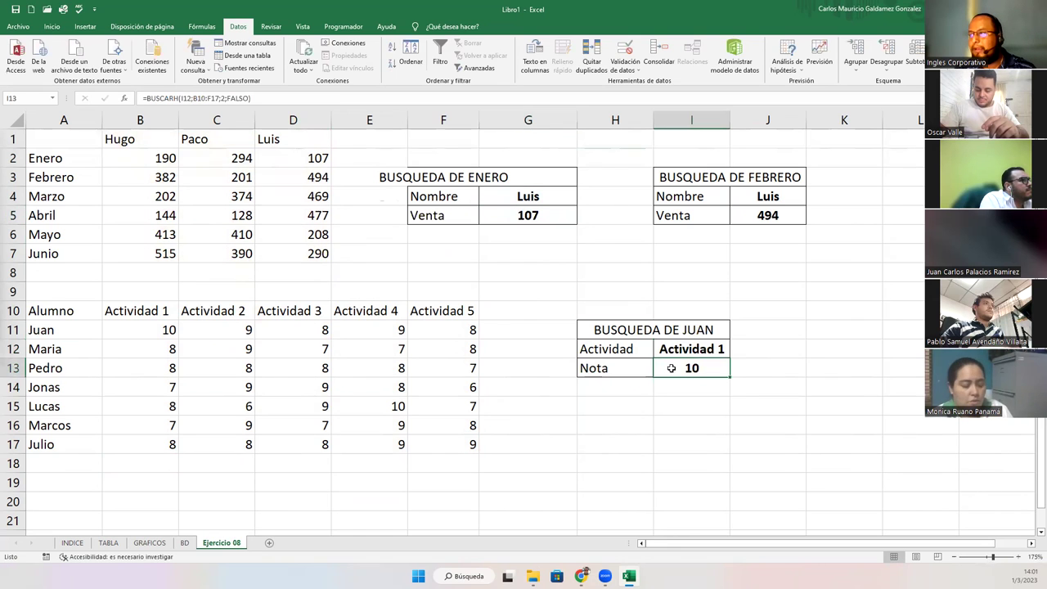
{"action": "double_click", "coordinate": [671, 368]}
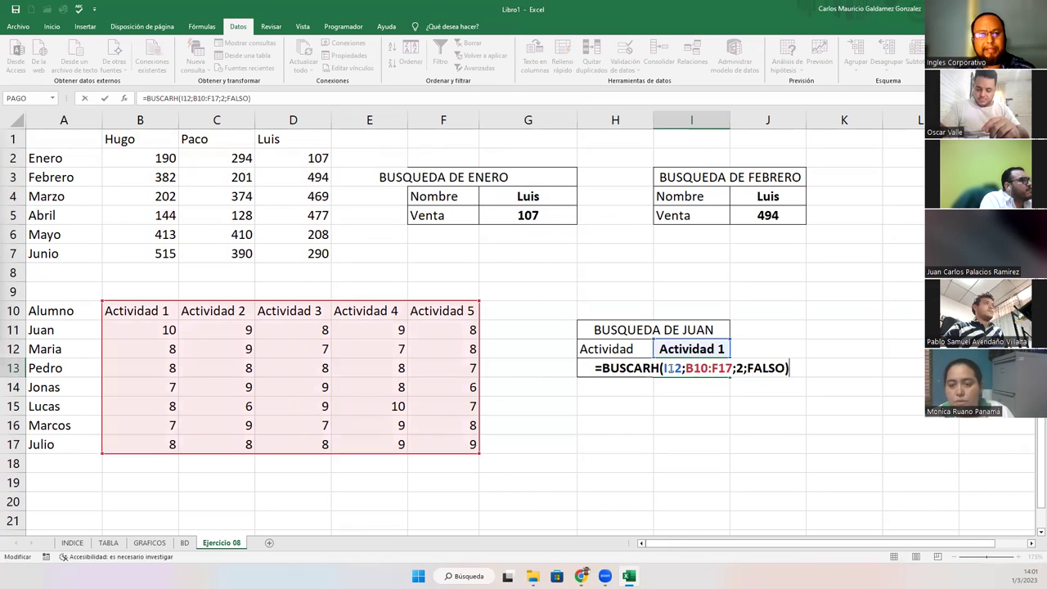
{"action": "left_click", "coordinate": [687, 337]}
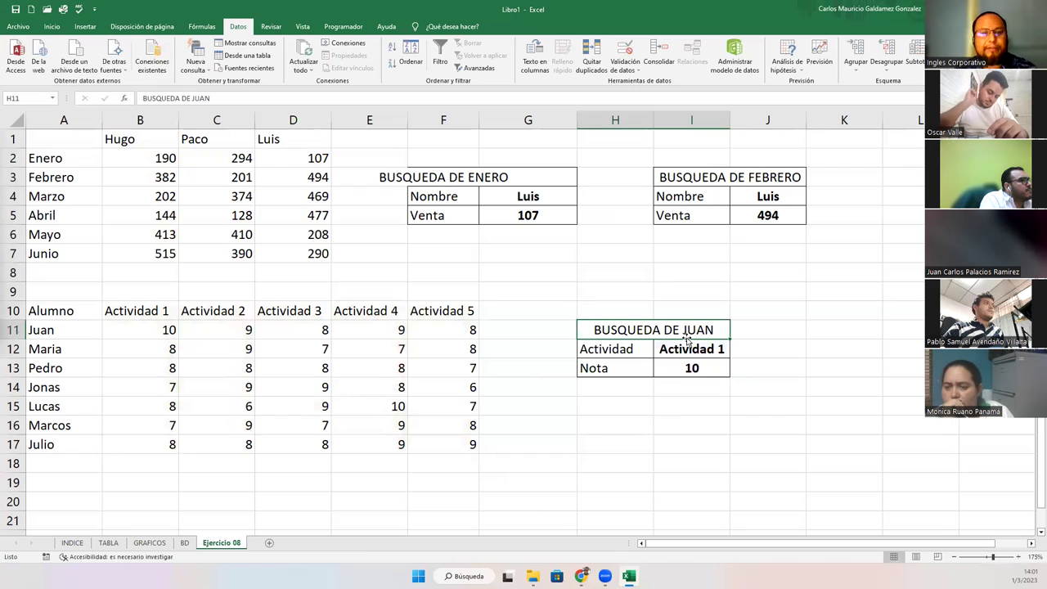
{"action": "key", "text": "ctrl+z"}
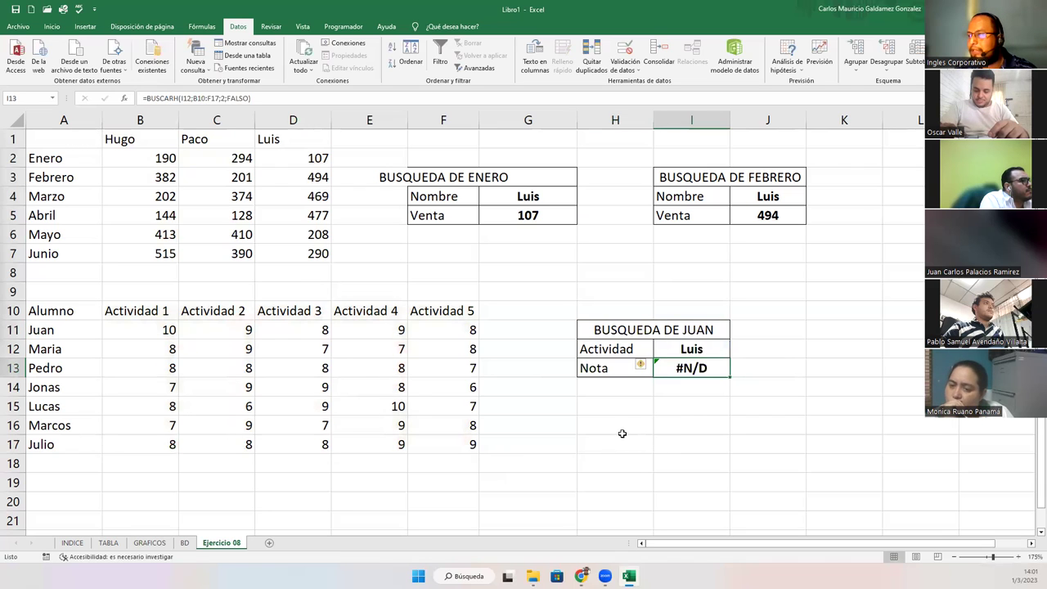
{"action": "left_click", "coordinate": [700, 351]}
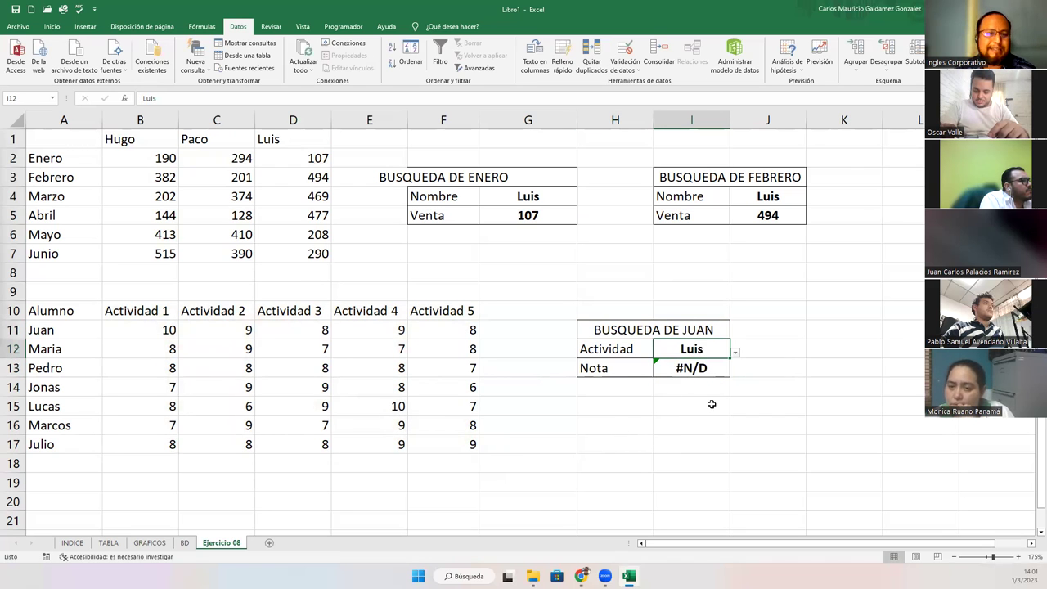
Merge and centre the BUSQUEDA DE ENERO title across F3:G3.
{"action": "left_click_drag", "start_coordinate": [446, 197], "coordinate": [446, 215]}
{"action": "left_click", "coordinate": [466, 176]}
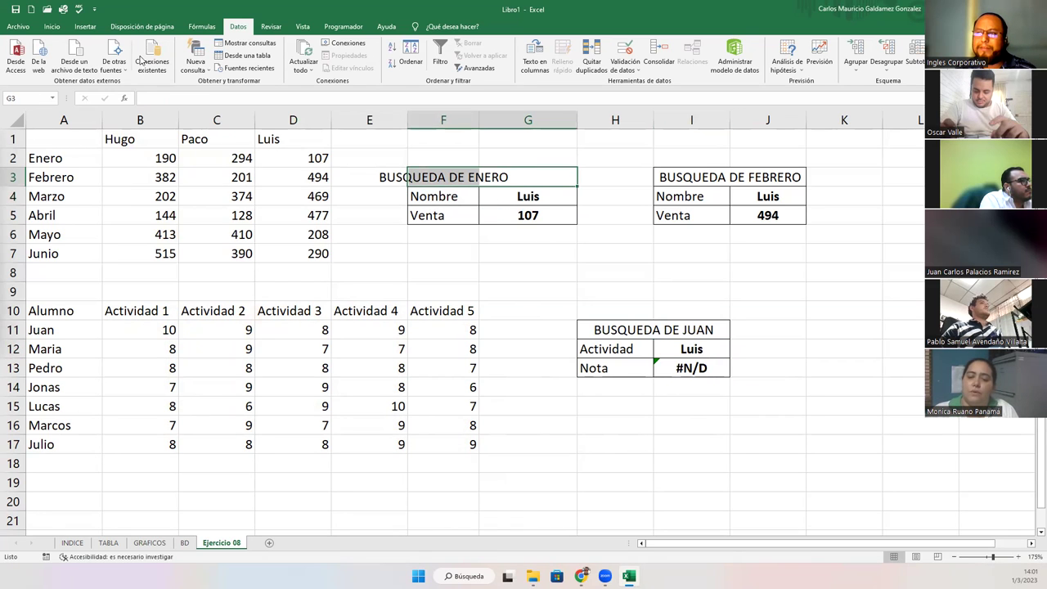
{"action": "left_click", "coordinate": [52, 26]}
{"action": "left_click", "coordinate": [320, 65]}
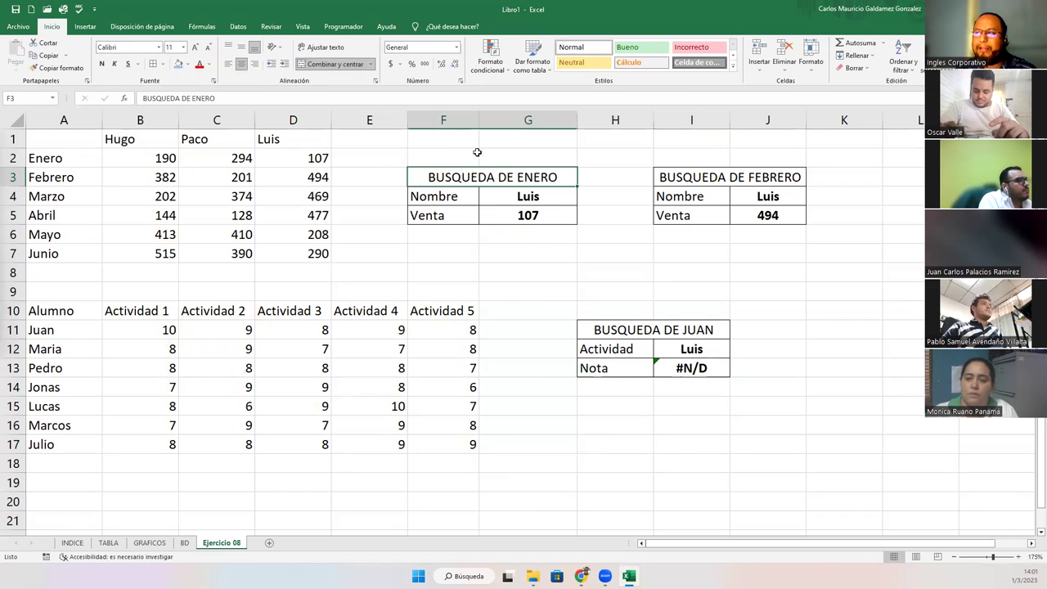
Pick Actividad 1, then Actividad 2, from the I12 dropdown.
{"action": "left_click", "coordinate": [532, 194]}
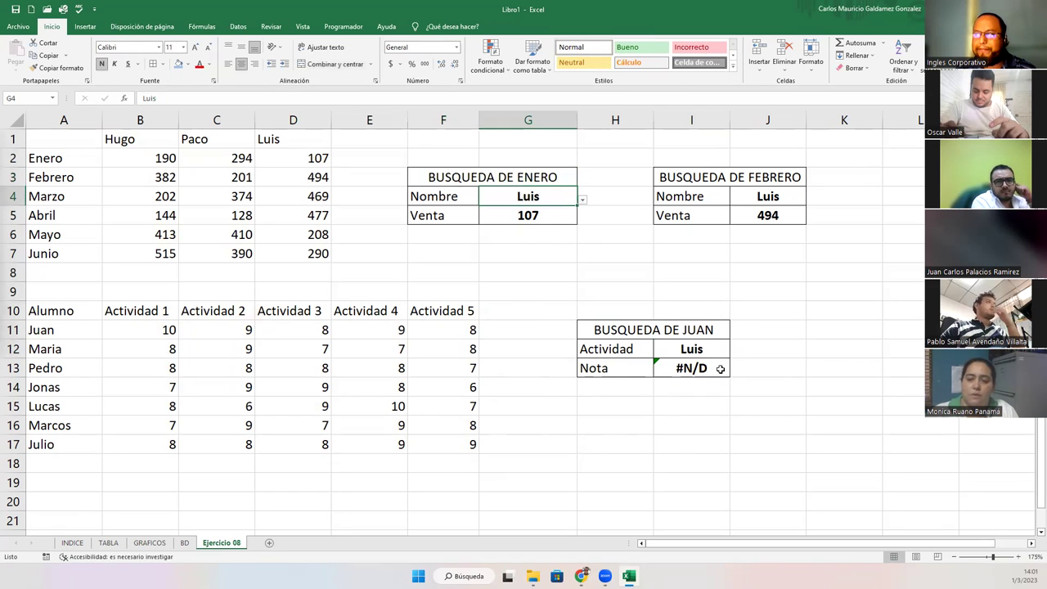
{"action": "left_click", "coordinate": [704, 344]}
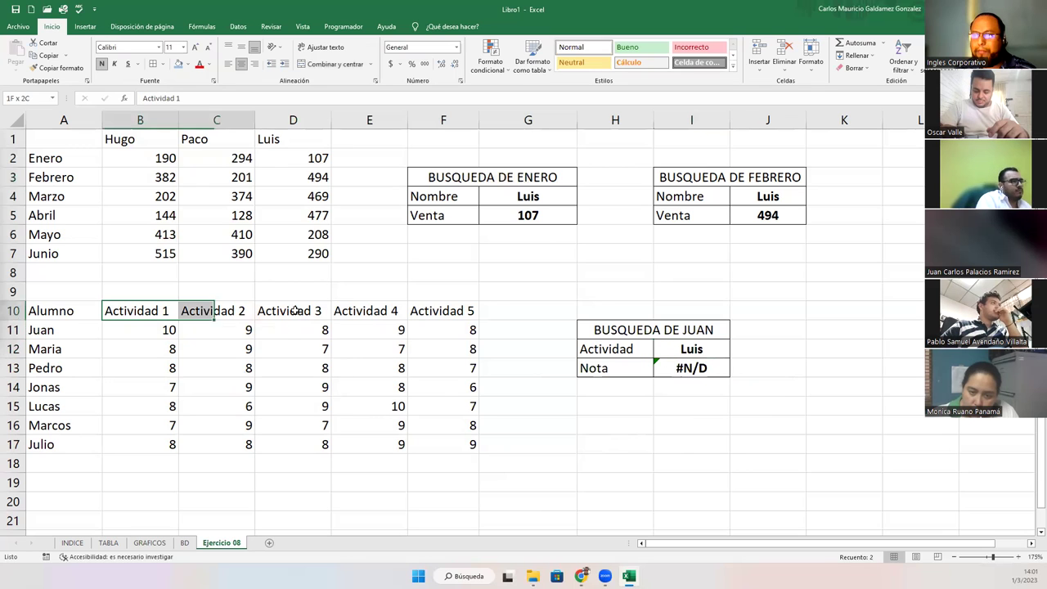
{"action": "left_click_drag", "start_coordinate": [158, 311], "coordinate": [446, 312]}
{"action": "left_click", "coordinate": [716, 354]}
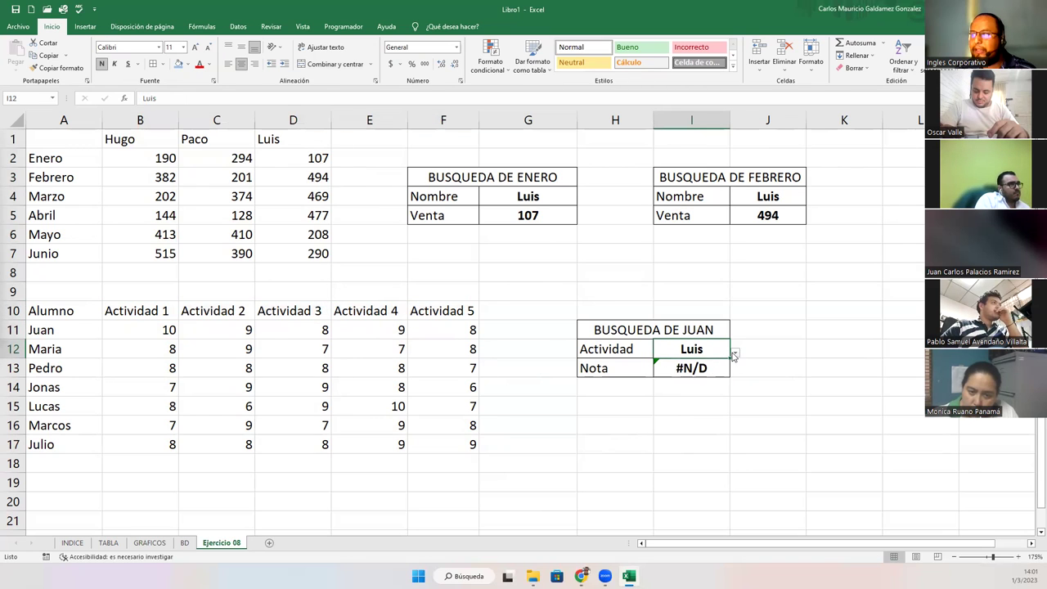
{"action": "left_click", "coordinate": [734, 355]}
{"action": "left_click", "coordinate": [663, 365]}
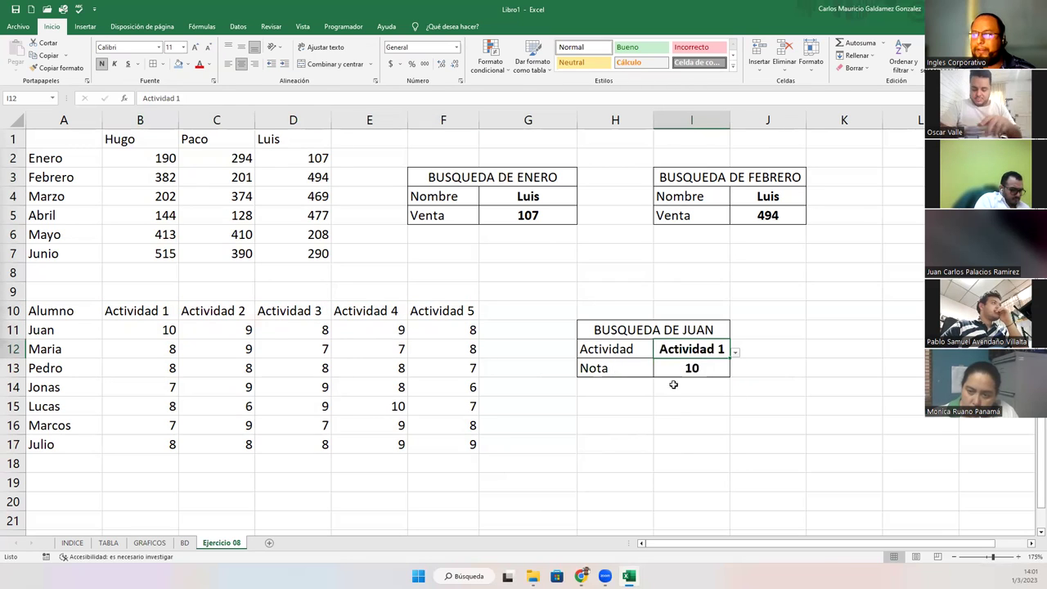
{"action": "left_click", "coordinate": [736, 354]}
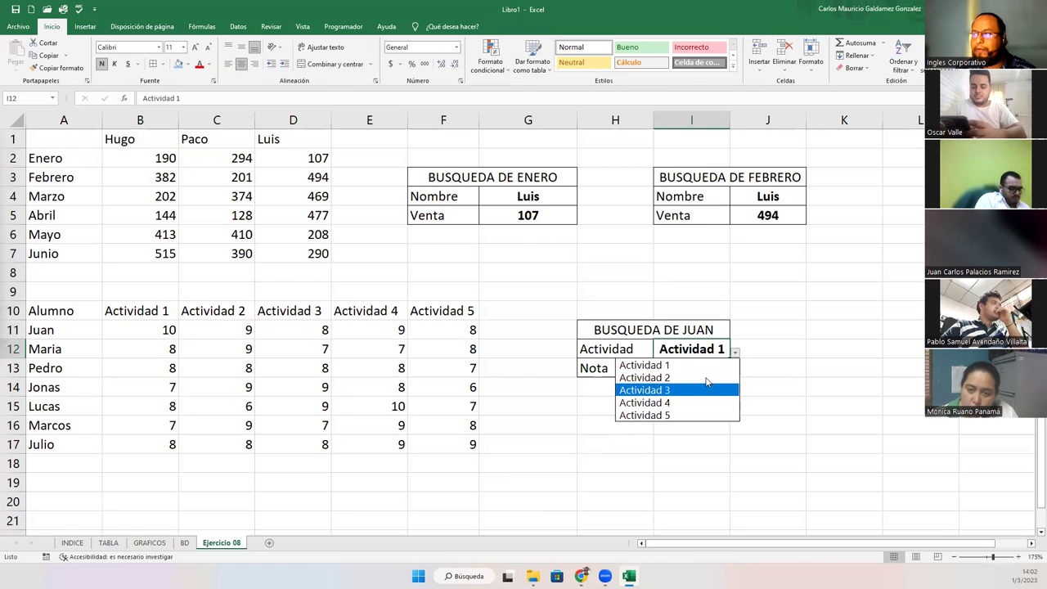
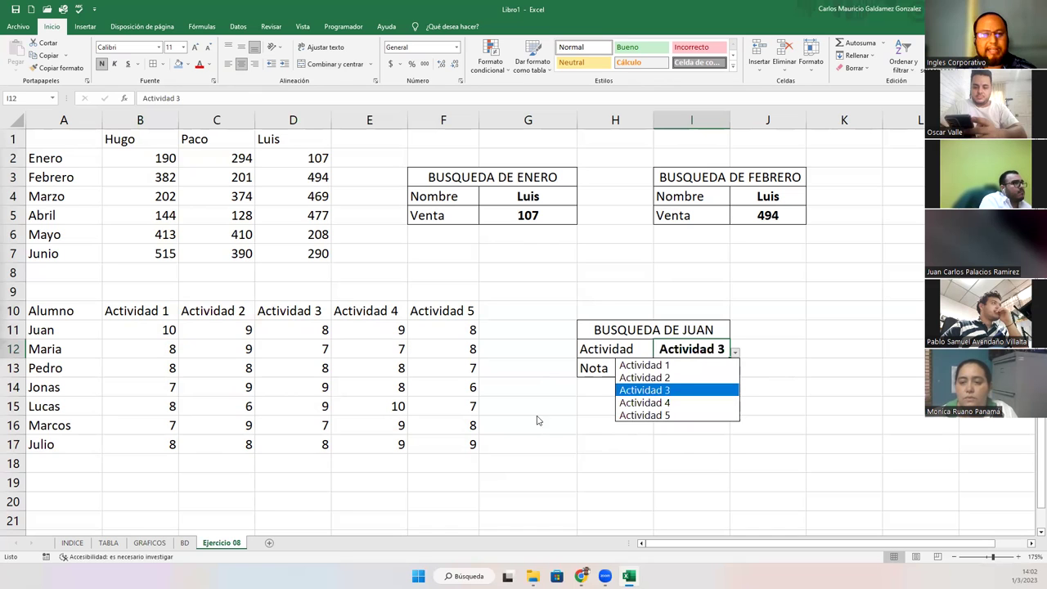
Format the grades in B11:F17 to one decimal place with Increase Decimal, e.g. 10.0.
{"action": "left_click", "coordinate": [675, 373]}
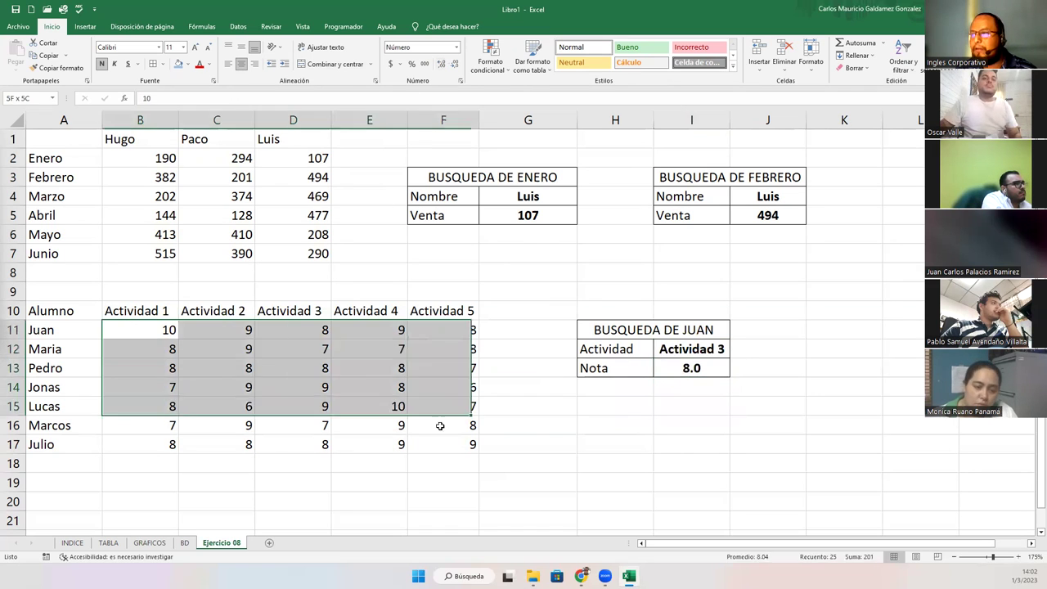
{"action": "left_click_drag", "start_coordinate": [144, 327], "coordinate": [473, 446]}
{"action": "left_click", "coordinate": [441, 64]}
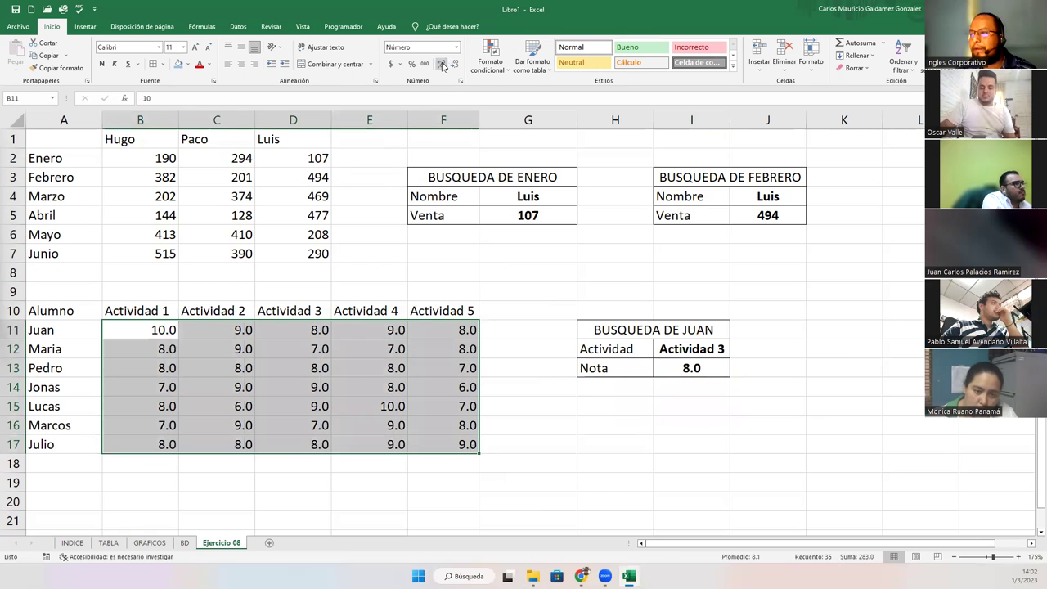
{"action": "left_click", "coordinate": [207, 351]}
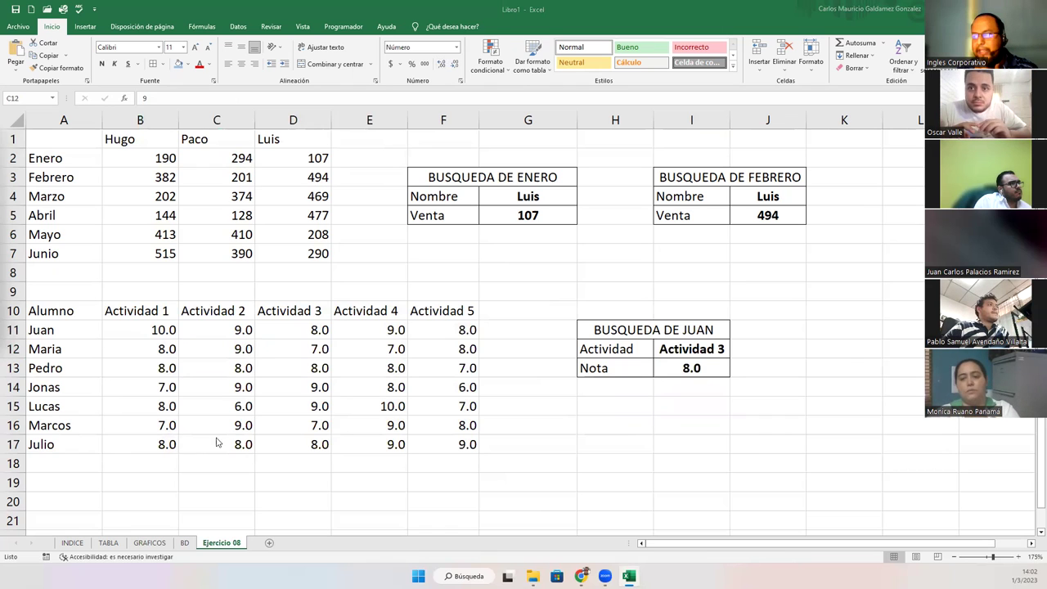
Enter the student names Jonas in H15 and Julio in H17.
{"action": "left_click", "coordinate": [598, 411]}
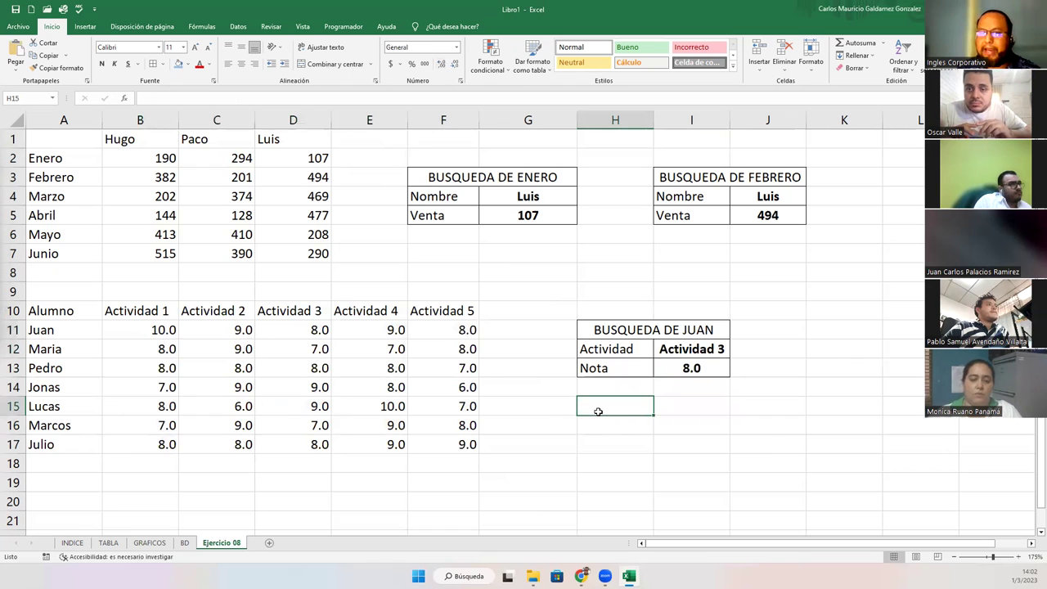
{"action": "type", "text": "Jonas"}
{"action": "key", "text": "Return"}
{"action": "key", "text": "Return"}
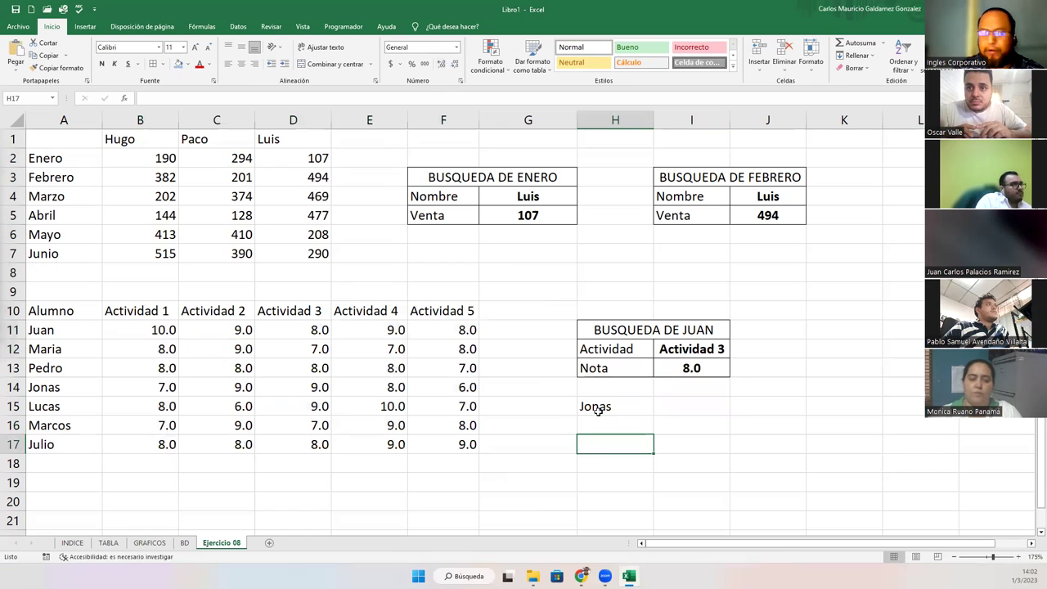
{"action": "type", "text": "Julio"}
{"action": "key", "text": "Return"}
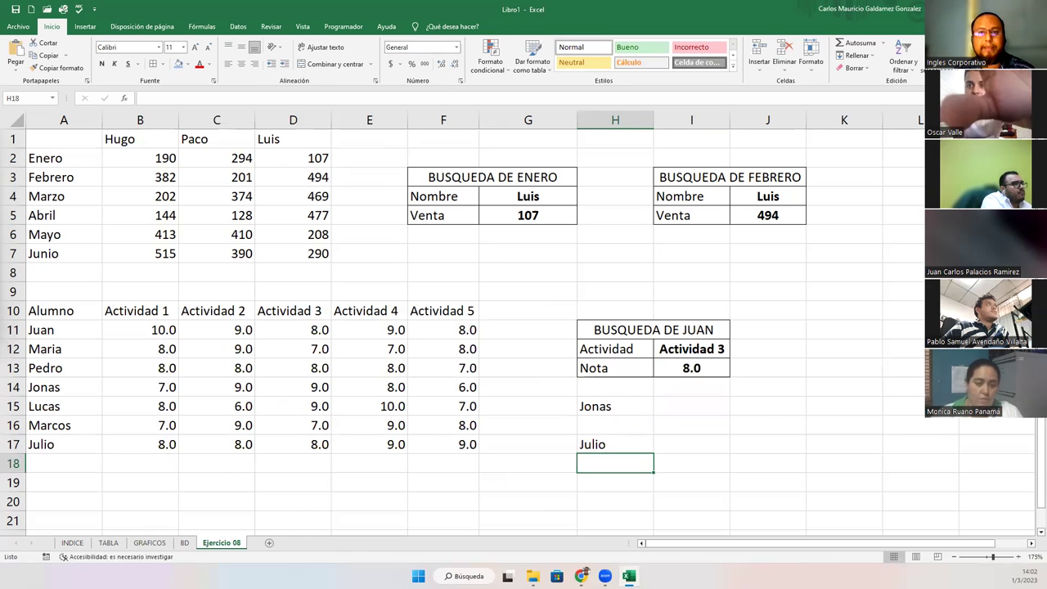
Point out the Actividad 4 header and highlight both monthly lookup boxes.
{"action": "left_click", "coordinate": [333, 309]}
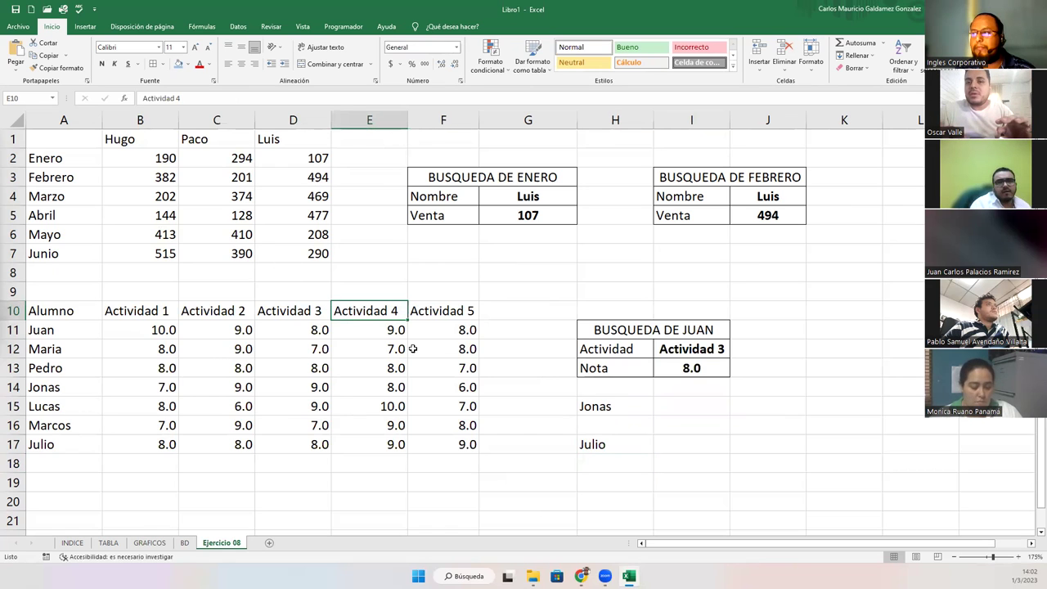
{"action": "left_click_drag", "start_coordinate": [446, 178], "coordinate": [770, 216]}
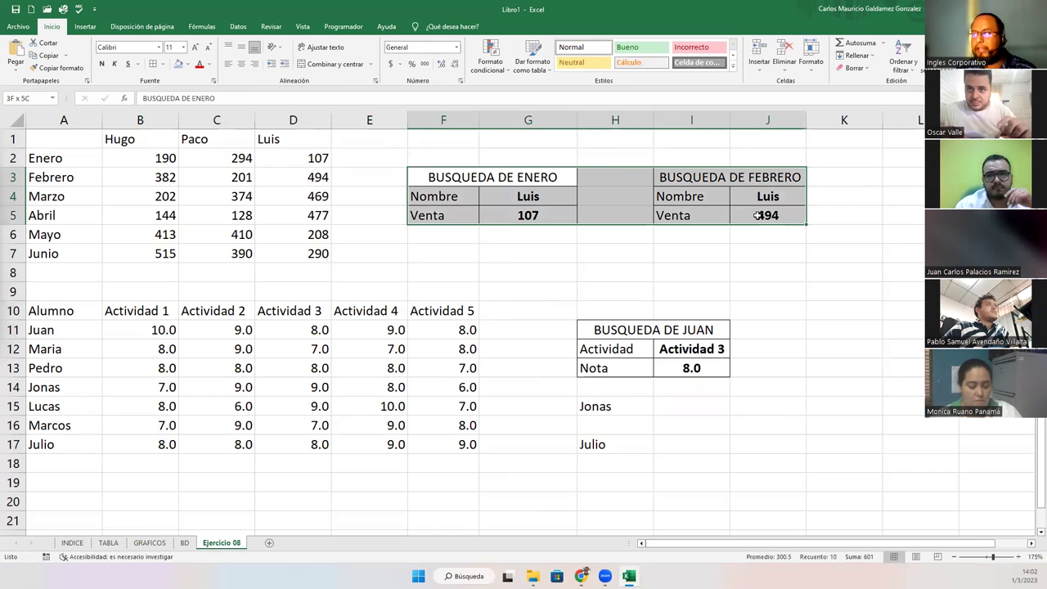
{"action": "left_click", "coordinate": [309, 266]}
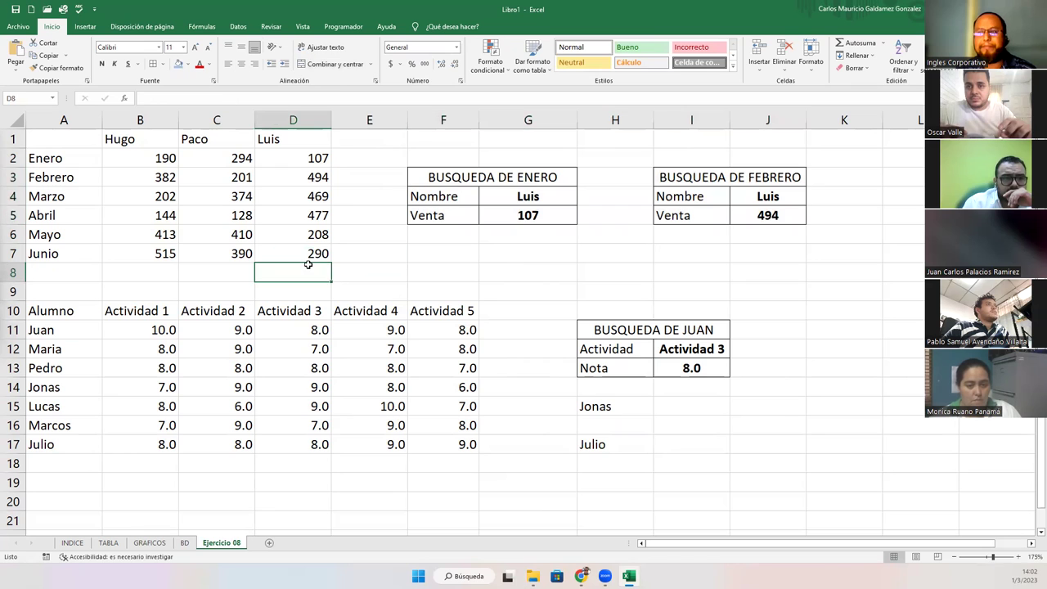
{"action": "left_click", "coordinate": [15, 10]}
{"action": "left_click", "coordinate": [663, 351]}
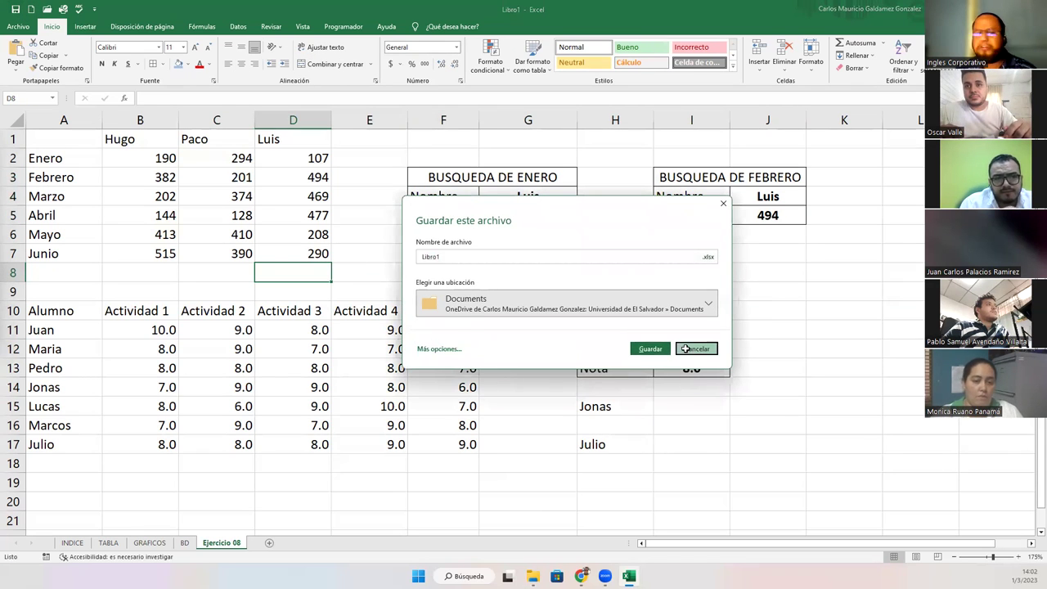
{"action": "left_click", "coordinate": [603, 339]}
{"action": "left_click", "coordinate": [610, 406]}
{"action": "left_click", "coordinate": [602, 450]}
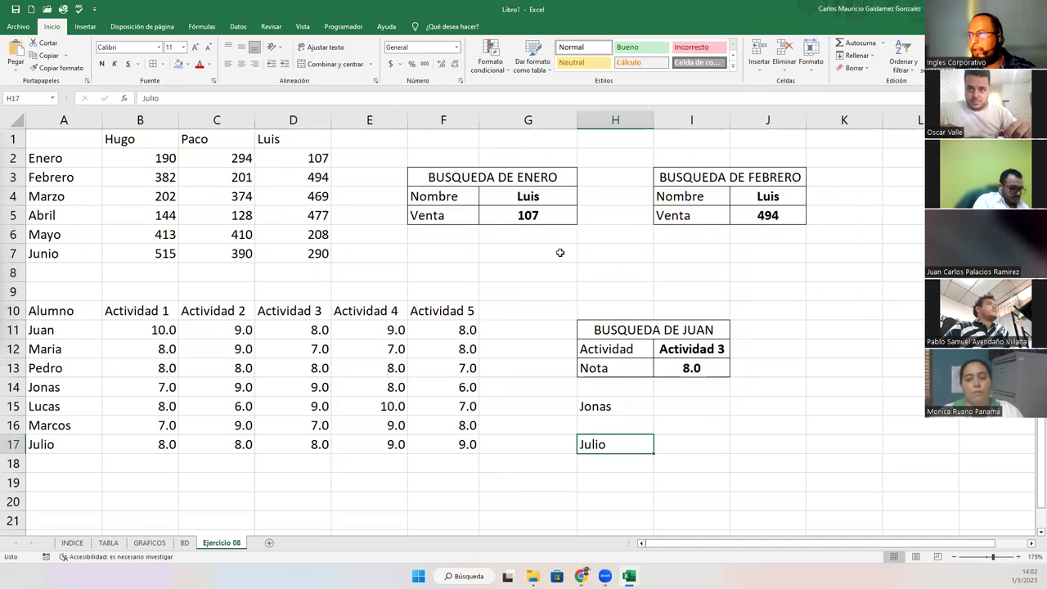
{"action": "left_click", "coordinate": [533, 257]}
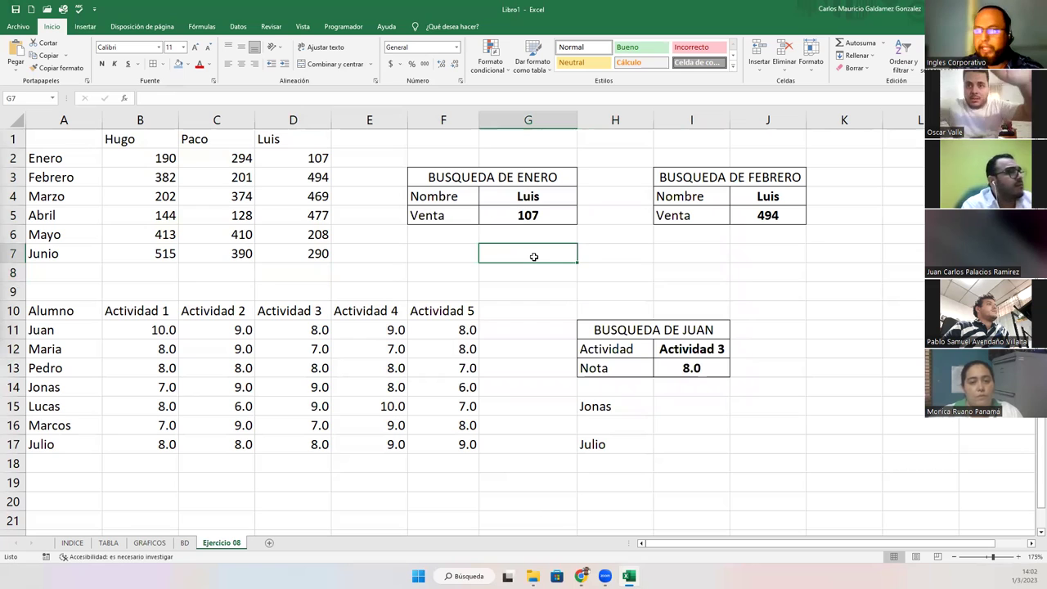
Write the note 'Agregar Meses faltantes' in G7 and take a screen snip of the worksheet.
{"action": "type", "text": "agregar"}
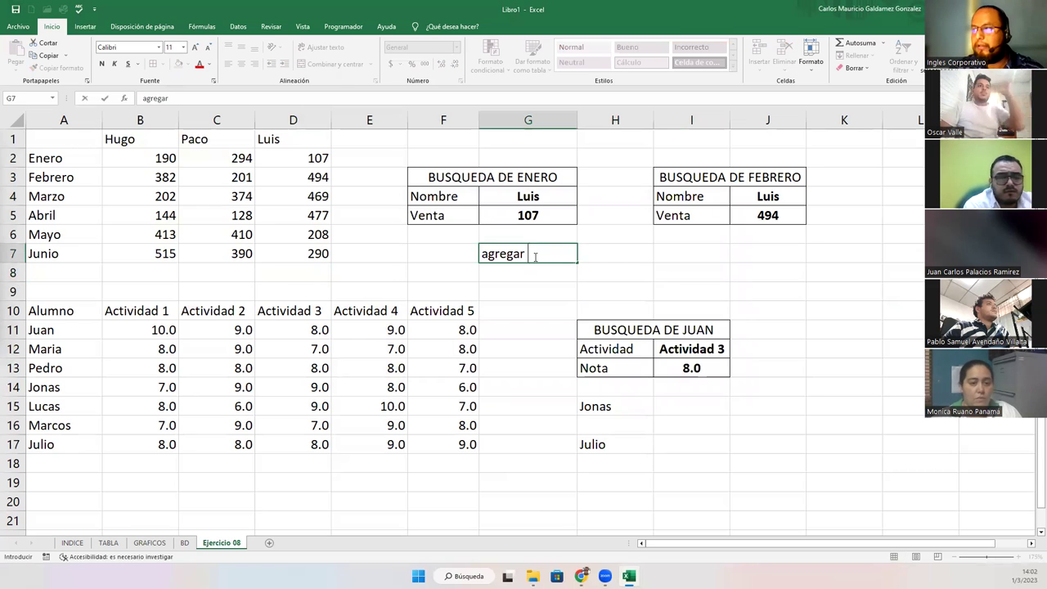
{"action": "key", "text": "BackSpace"}
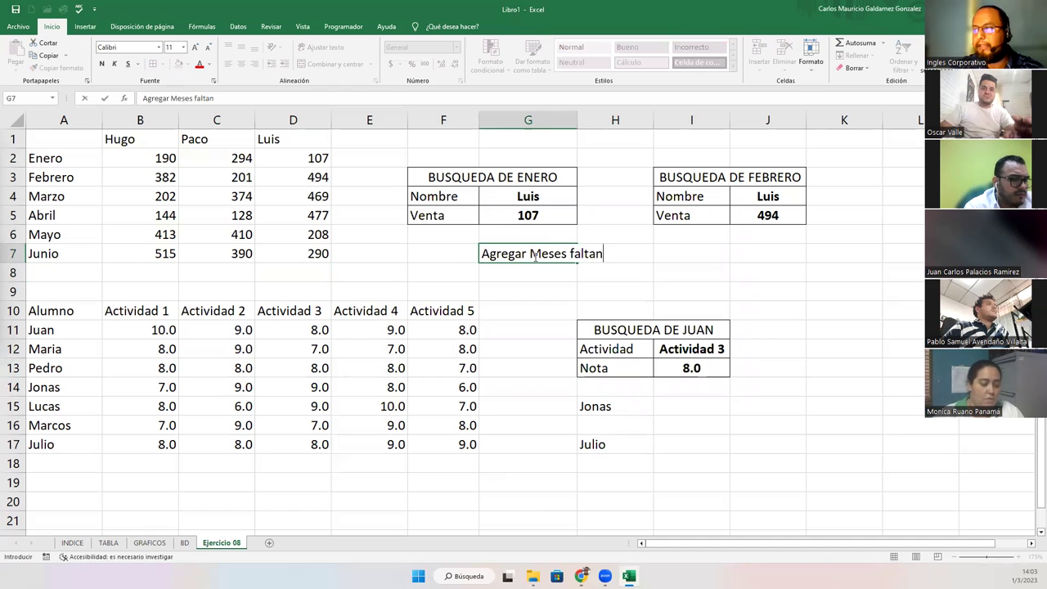
{"action": "type", "text": "tes"}
{"action": "key", "text": "Return"}
{"action": "key", "text": "alt"}
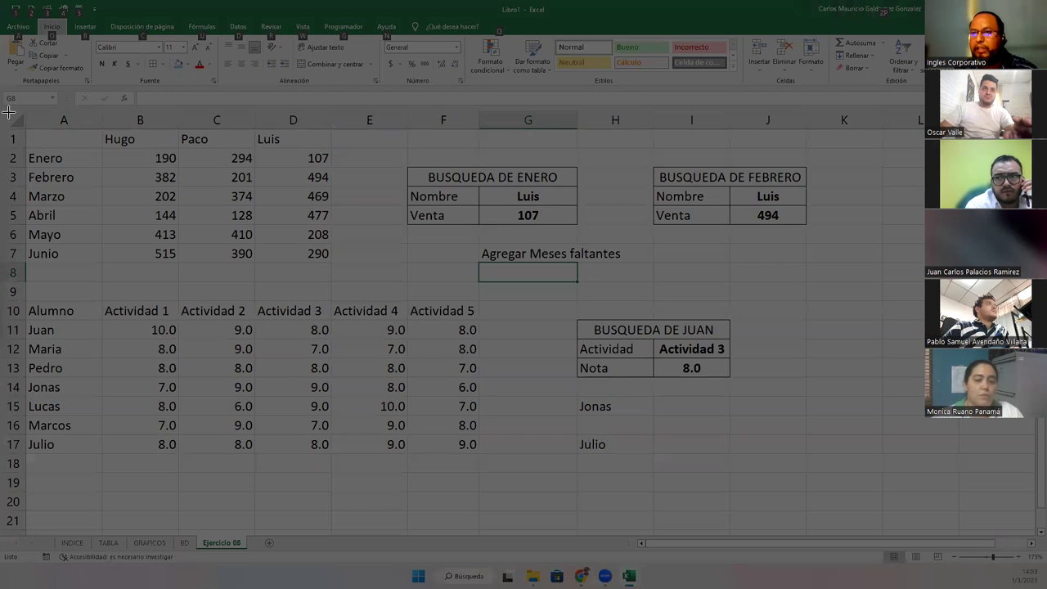
{"action": "left_click_drag", "start_coordinate": [1, 112], "coordinate": [858, 502]}
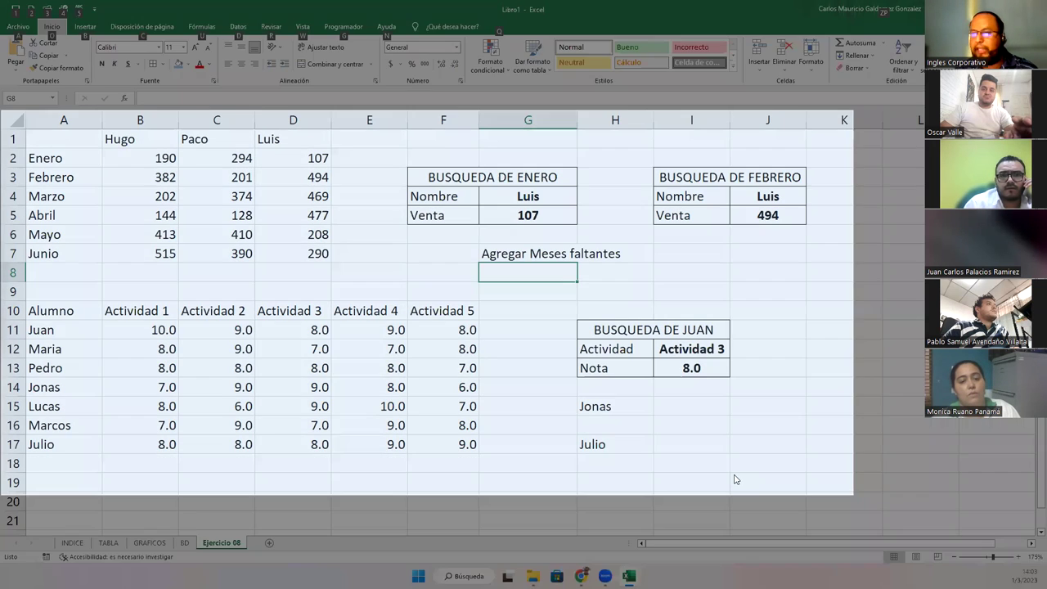